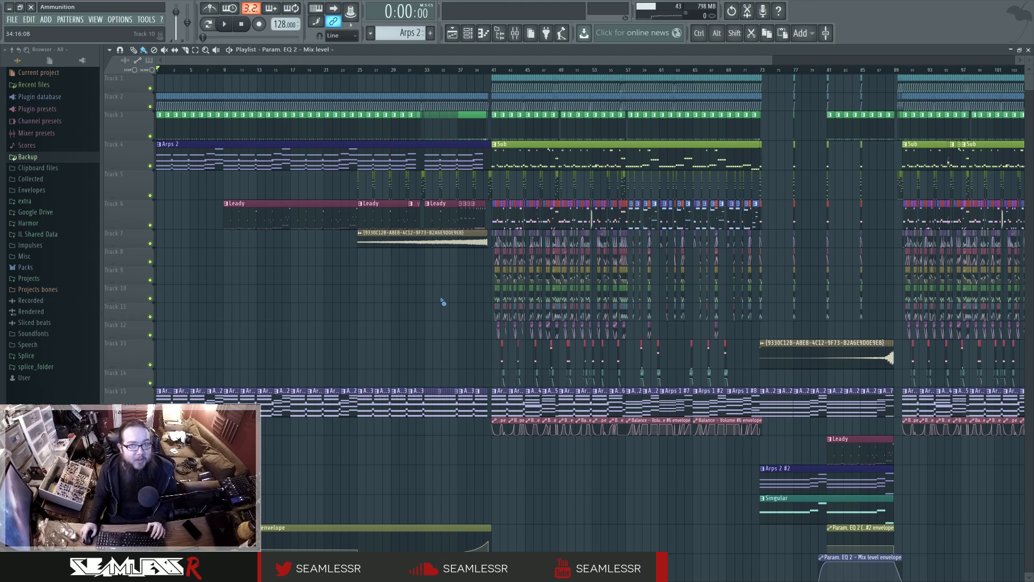
Play the arrangement from bar 41, stop it, and look over the playlist at different zoom levels.
{"action": "key", "text": "space"}
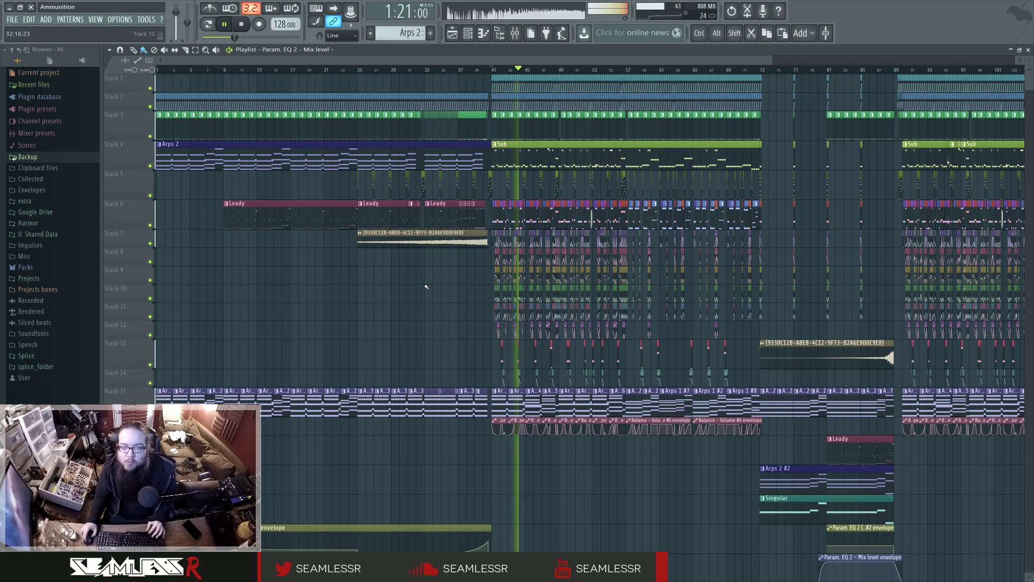
{"action": "key", "text": "space"}
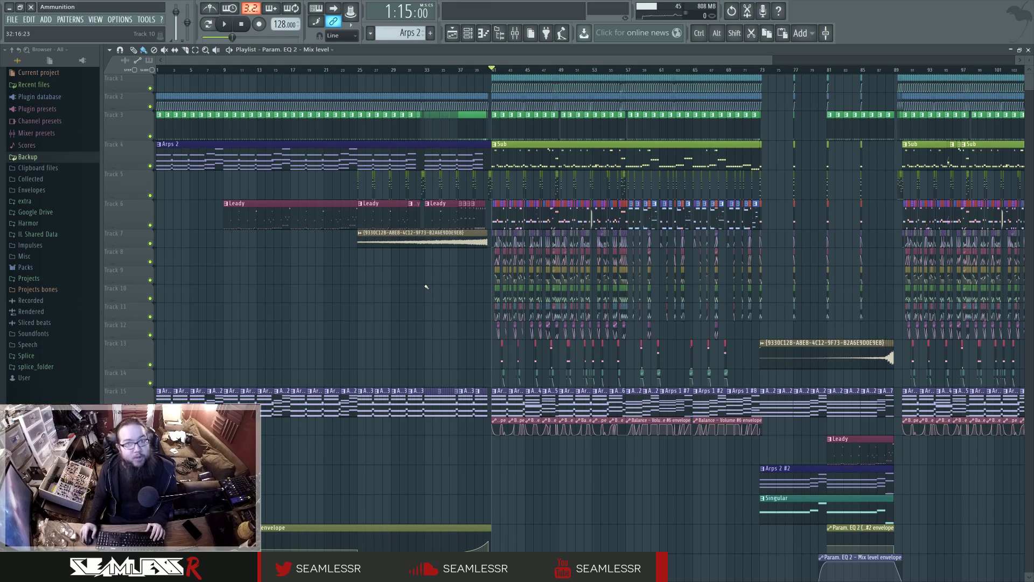
{"action": "scroll", "coordinate": [557, 304], "scroll_direction": "up", "scroll_amount": 5}
{"action": "scroll", "coordinate": [556, 304], "scroll_direction": "down", "scroll_amount": 5}
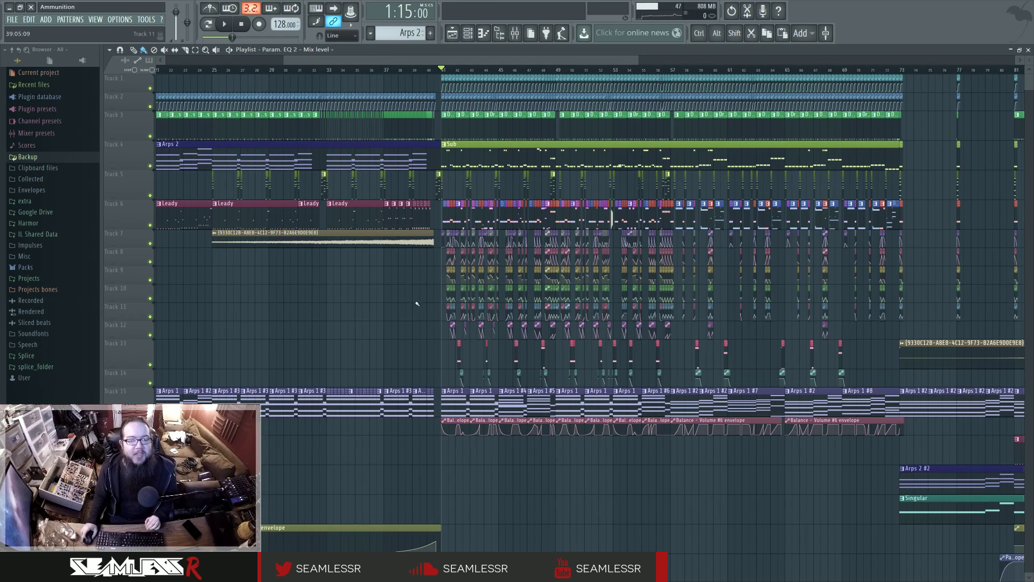
{"action": "scroll", "coordinate": [405, 311], "scroll_direction": "left", "scroll_amount": 1}
{"action": "scroll", "coordinate": [405, 311], "scroll_direction": "left", "scroll_amount": 3}
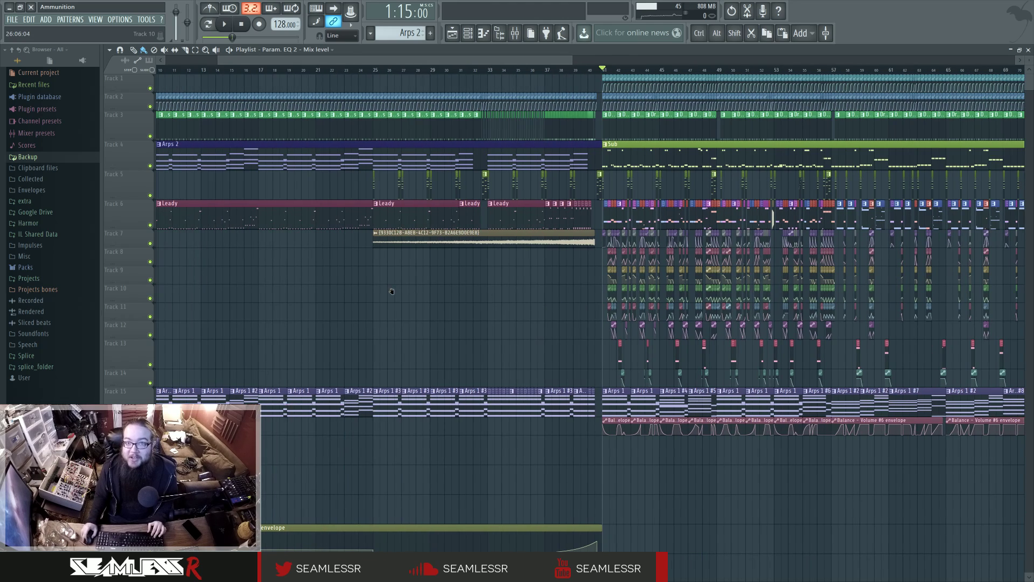
{"action": "scroll", "coordinate": [496, 291], "scroll_direction": "down", "scroll_amount": 3}
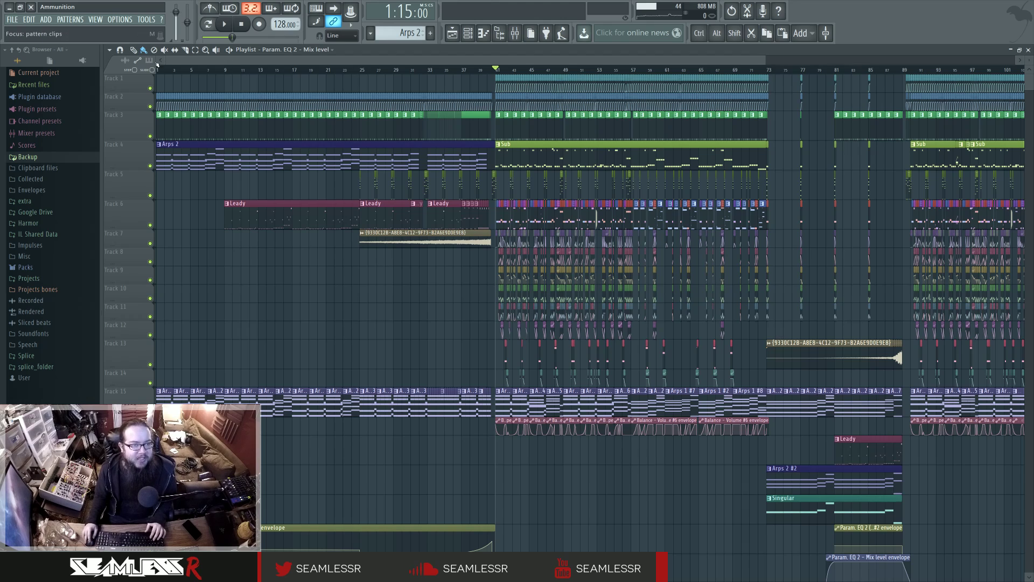
Return to the start of the song and open the Arps 2 clip on Track 4 in the piano roll.
{"action": "key", "text": "Home"}
{"action": "scroll", "coordinate": [434, 303], "scroll_direction": "up", "scroll_amount": 3}
{"action": "double_click", "coordinate": [323, 156]}
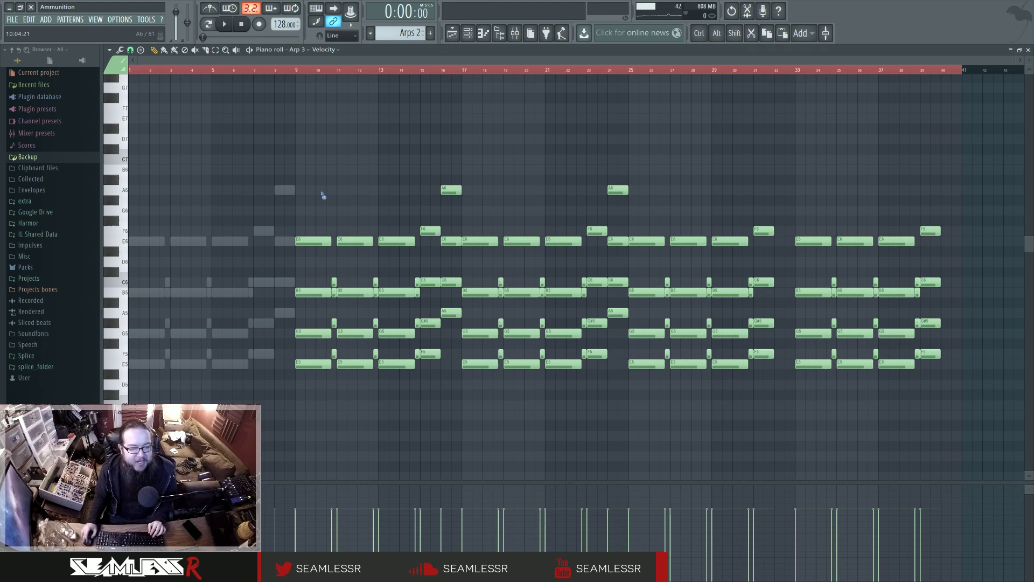
Play the Arps 2 pattern in pattern mode from bar 9 and stop it.
{"action": "left_click", "coordinate": [468, 33]}
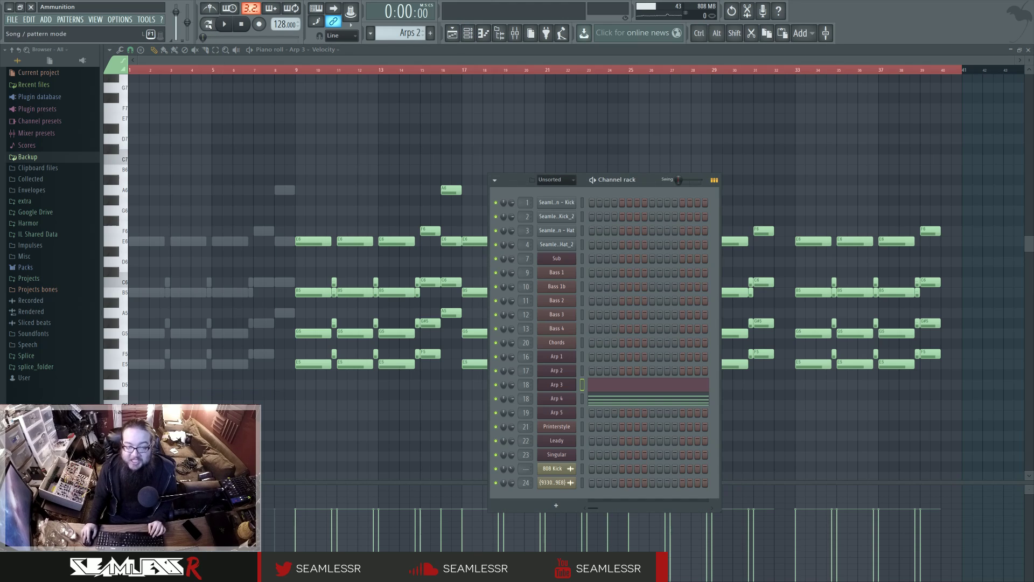
{"action": "key", "text": "space"}
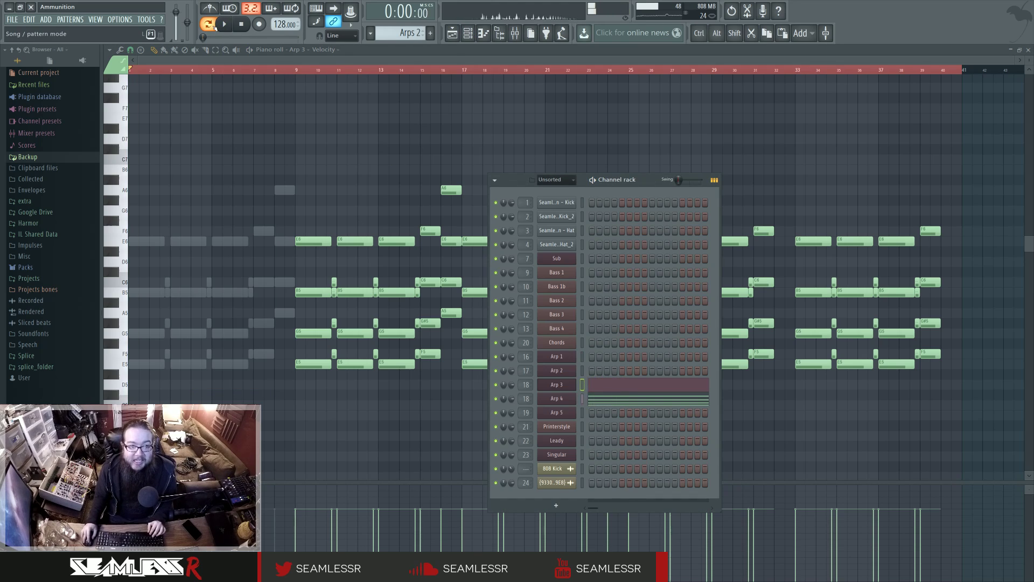
{"action": "left_click", "coordinate": [295, 70]}
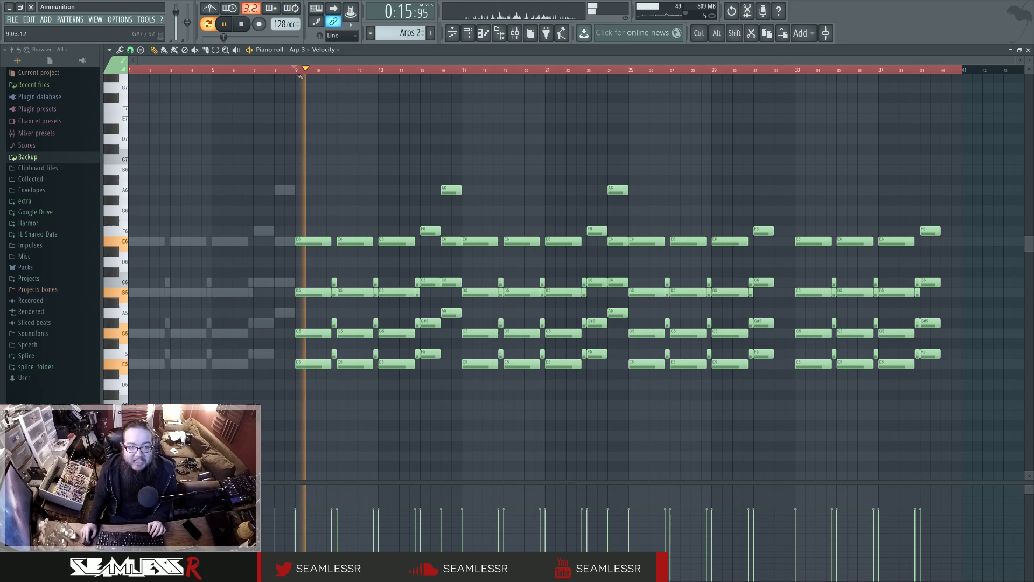
{"action": "key", "text": "space"}
Open the Arp 2 channel's synth from the channel rack, look over its settings and close it.
{"action": "left_click", "coordinate": [468, 33]}
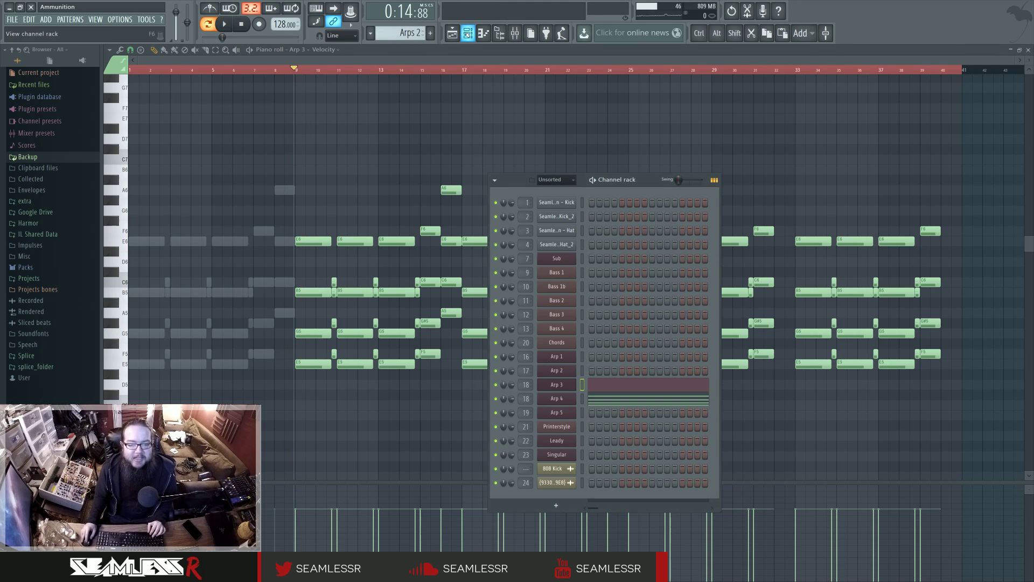
{"action": "left_click", "coordinate": [571, 373]}
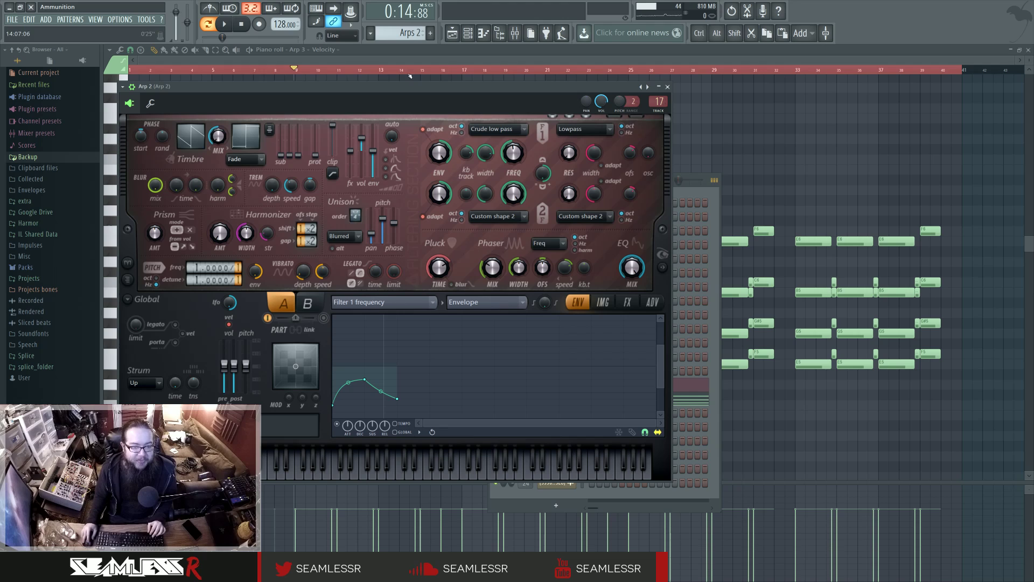
{"action": "left_click_drag", "start_coordinate": [407, 97], "coordinate": [625, 137]}
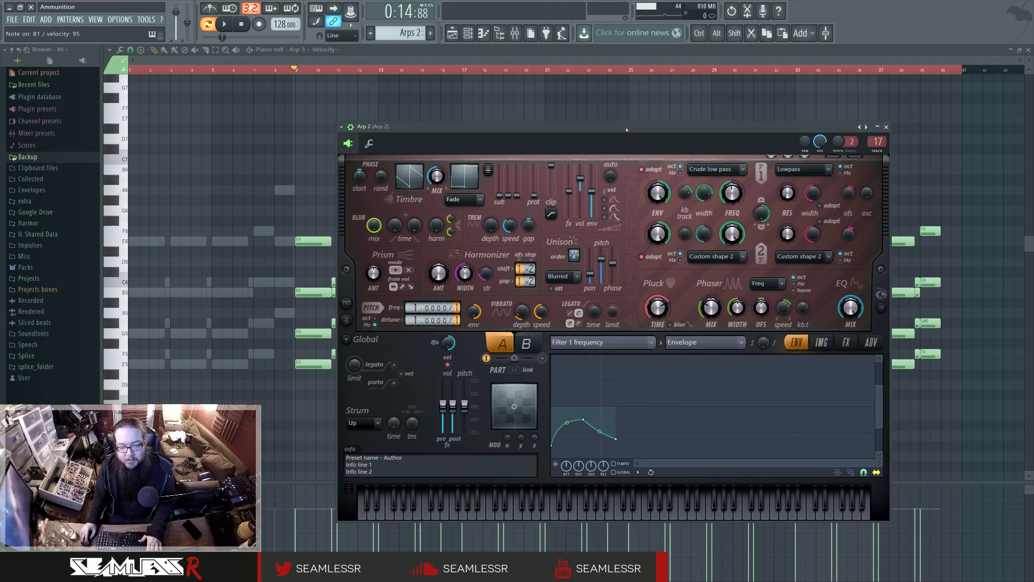
{"action": "key", "text": "Escape"}
Open the Arp 4 channel's synth and move its window clear for viewing.
{"action": "left_click", "coordinate": [468, 33]}
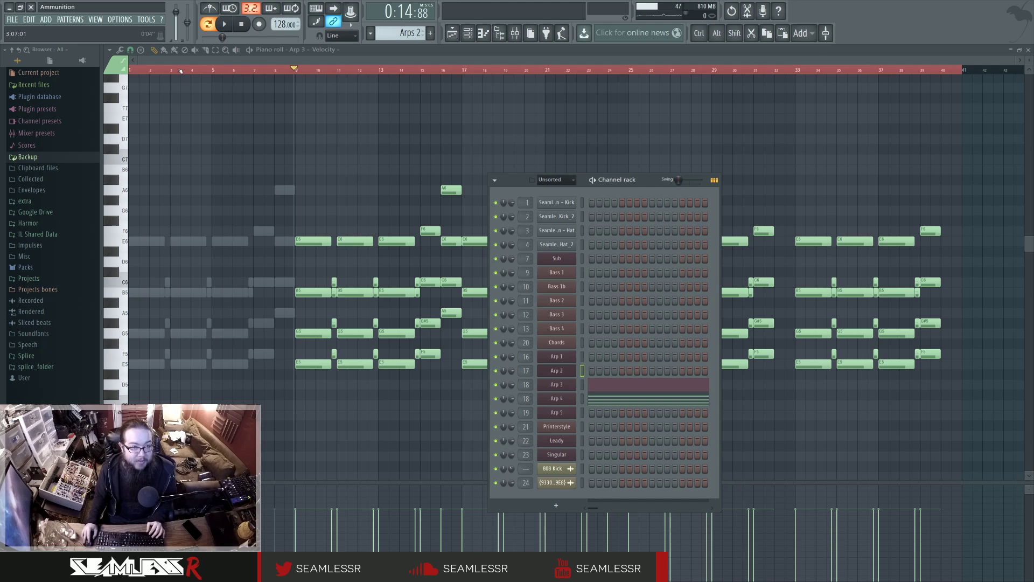
{"action": "key", "text": "F6"}
{"action": "left_click", "coordinate": [468, 33]}
{"action": "left_click", "coordinate": [554, 323]}
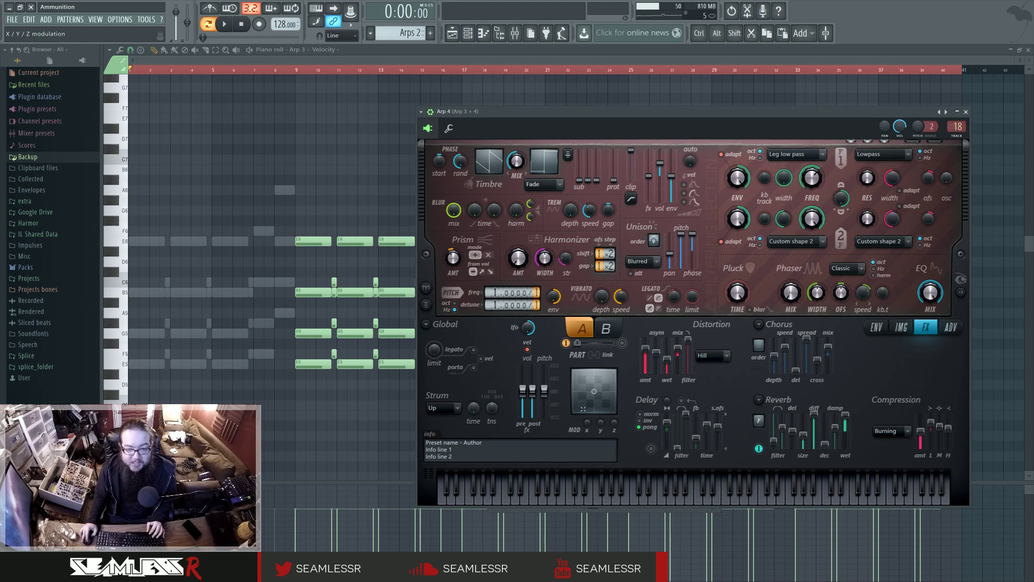
{"action": "left_click_drag", "start_coordinate": [625, 122], "coordinate": [488, 97]}
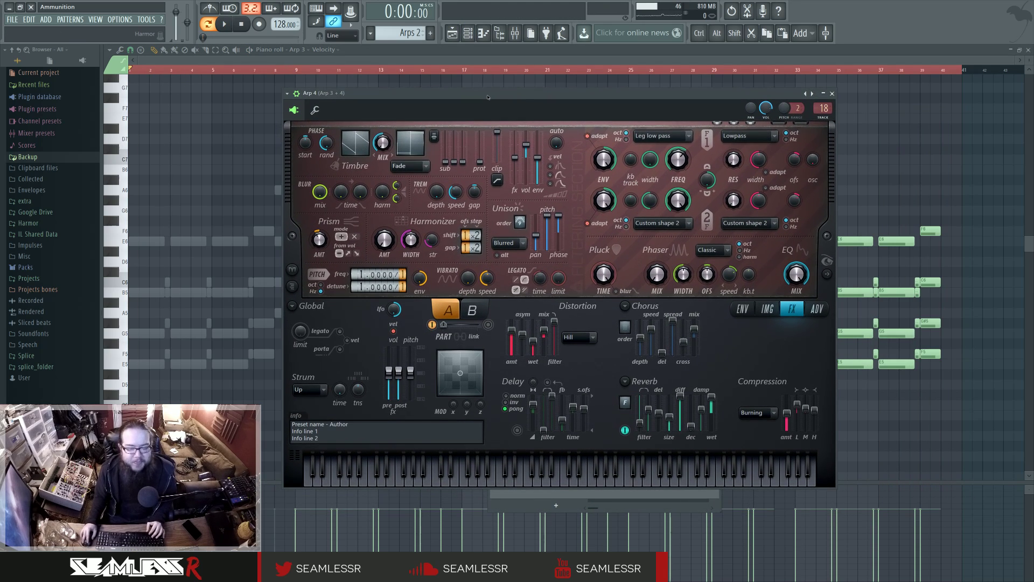
Examine Arp 4's arpeggiator and miscellaneous channel settings, return to its synth editor, and clear the windows from the piano roll.
{"action": "left_click", "coordinate": [315, 110]}
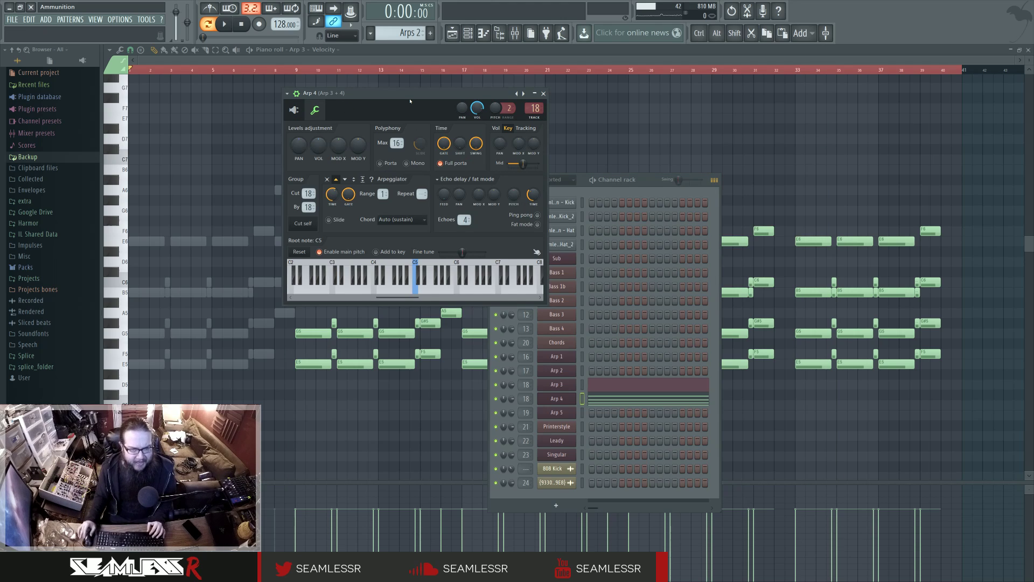
{"action": "left_click", "coordinate": [315, 110]}
{"action": "left_click", "coordinate": [315, 110]}
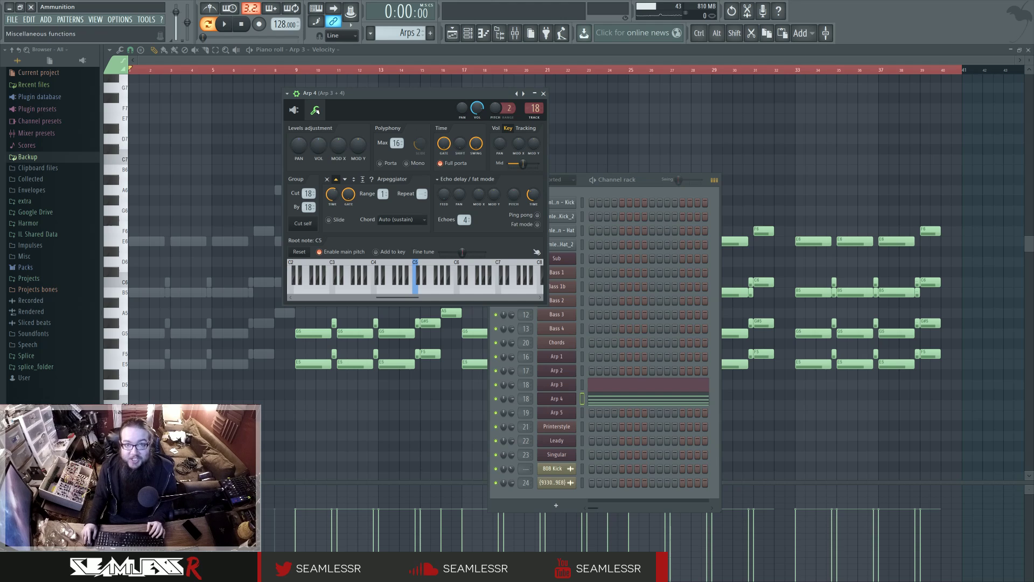
{"action": "left_click", "coordinate": [315, 110]}
{"action": "left_click", "coordinate": [315, 110]}
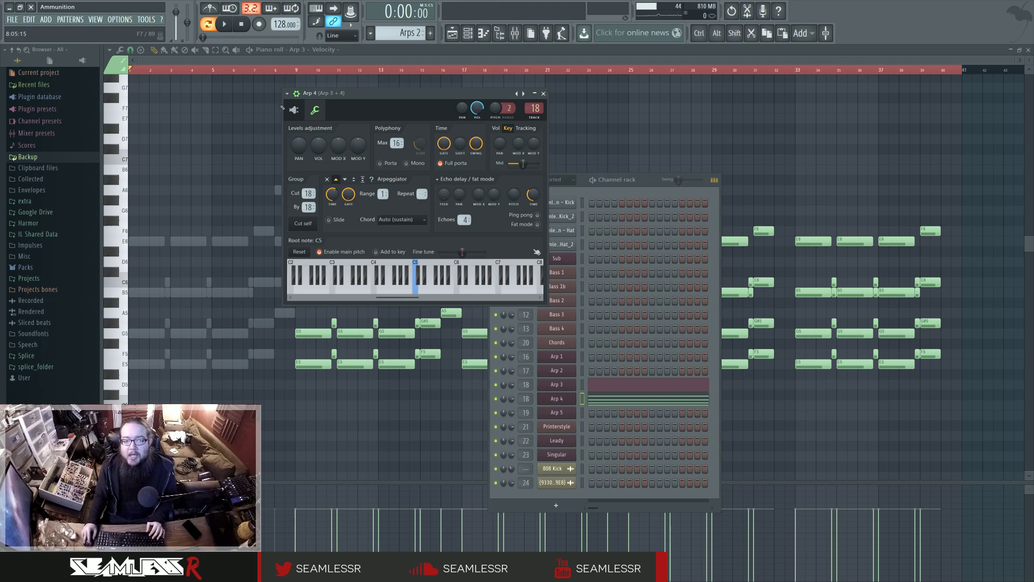
{"action": "left_click", "coordinate": [315, 110]}
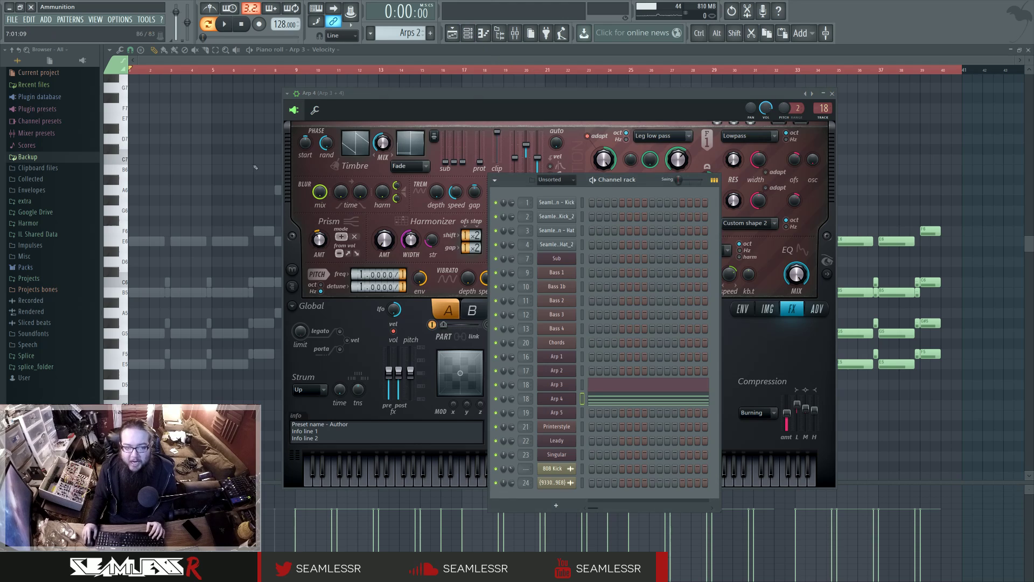
{"action": "left_click", "coordinate": [468, 33]}
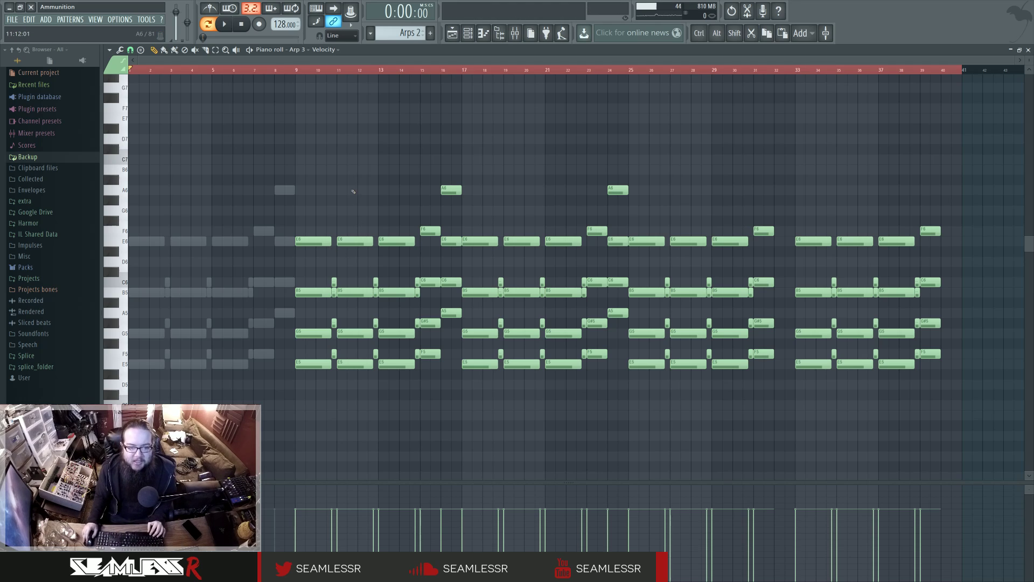
Reopen Arp 4's miscellaneous settings and review the arpeggiator's list of chord types without choosing one.
{"action": "left_click", "coordinate": [468, 33]}
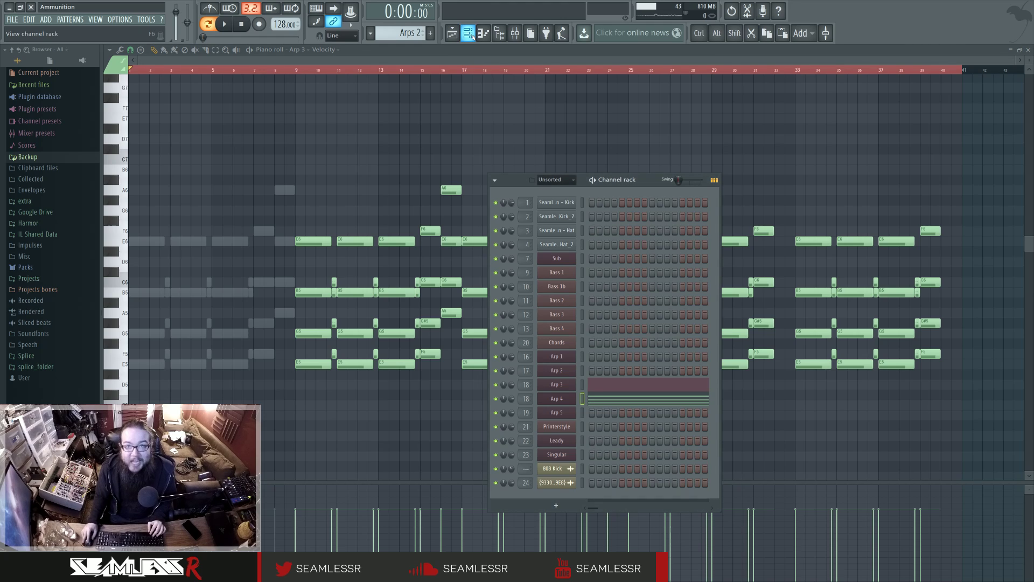
{"action": "left_click", "coordinate": [557, 399]}
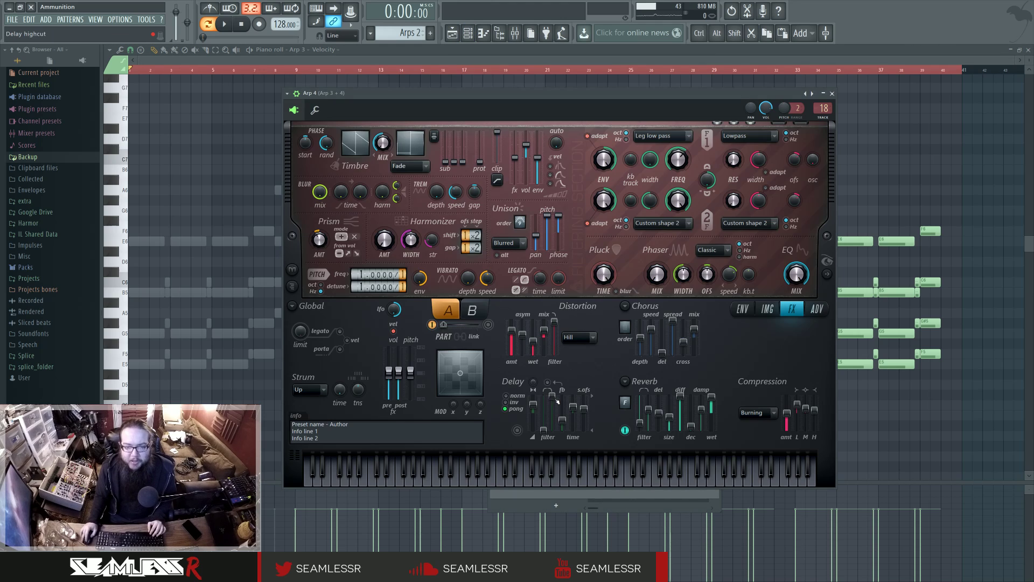
{"action": "left_click", "coordinate": [315, 110]}
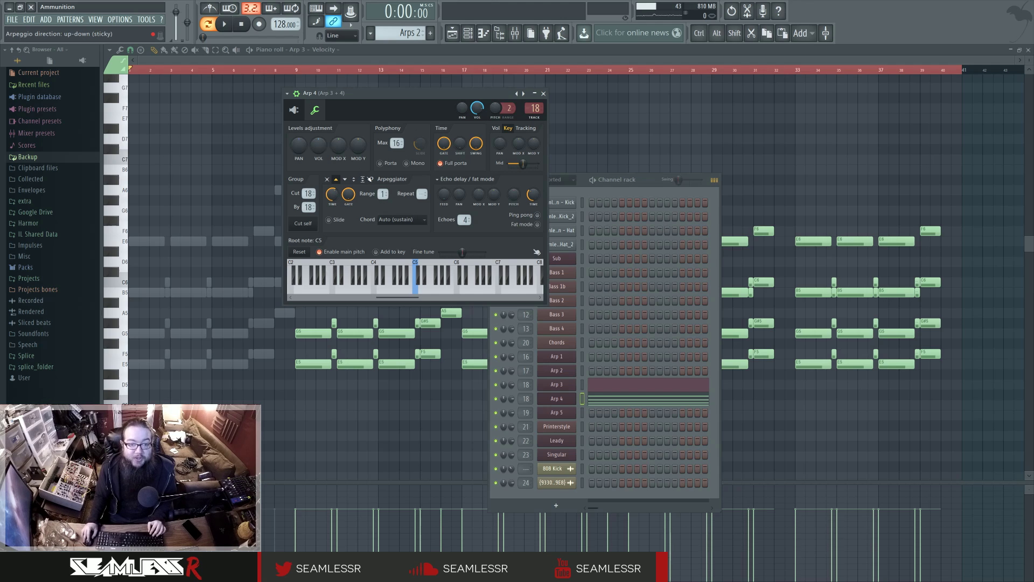
{"action": "left_click", "coordinate": [399, 221]}
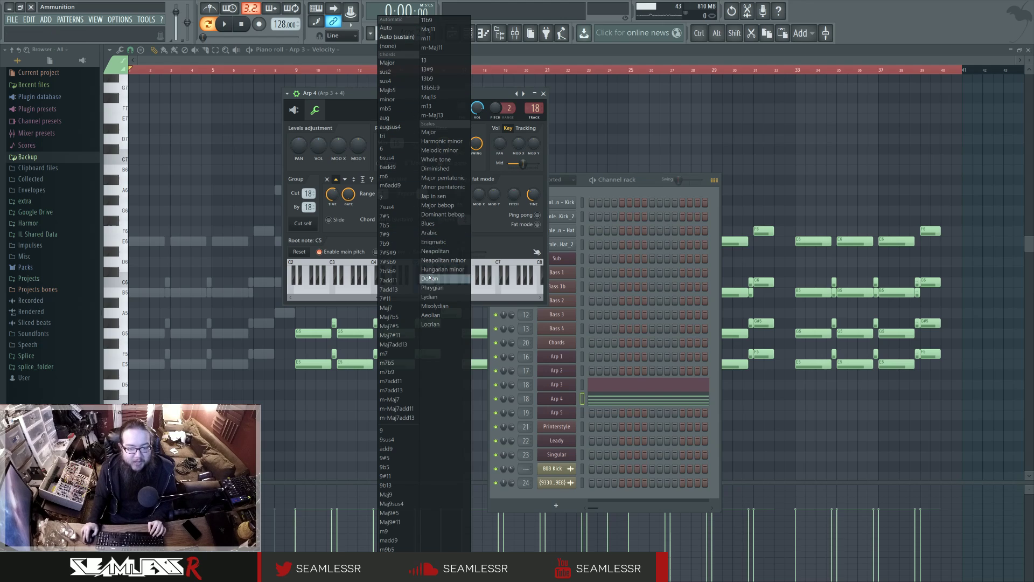
{"action": "left_click", "coordinate": [354, 224]}
{"action": "left_click", "coordinate": [353, 225]}
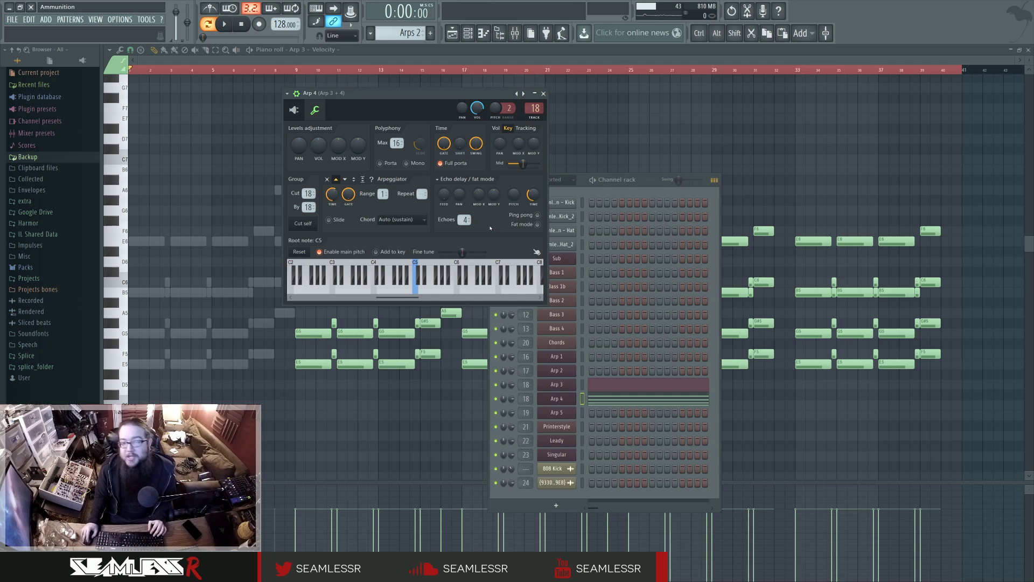
Return to Arp 4's synth editor and show its Arp 3 + 4 track in the mixer.
{"action": "left_click", "coordinate": [294, 109]}
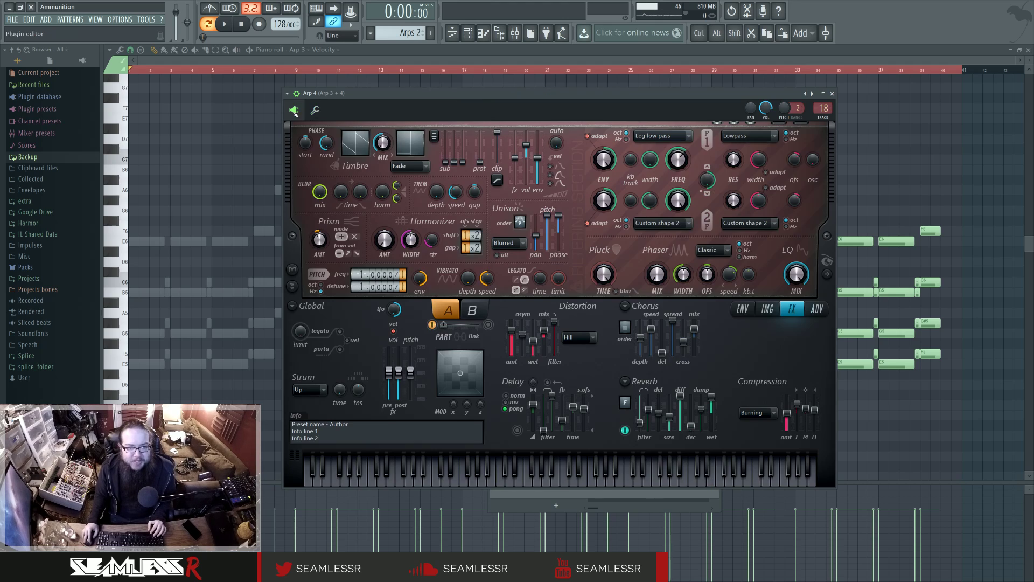
{"action": "left_click_drag", "start_coordinate": [377, 103], "coordinate": [388, 106]}
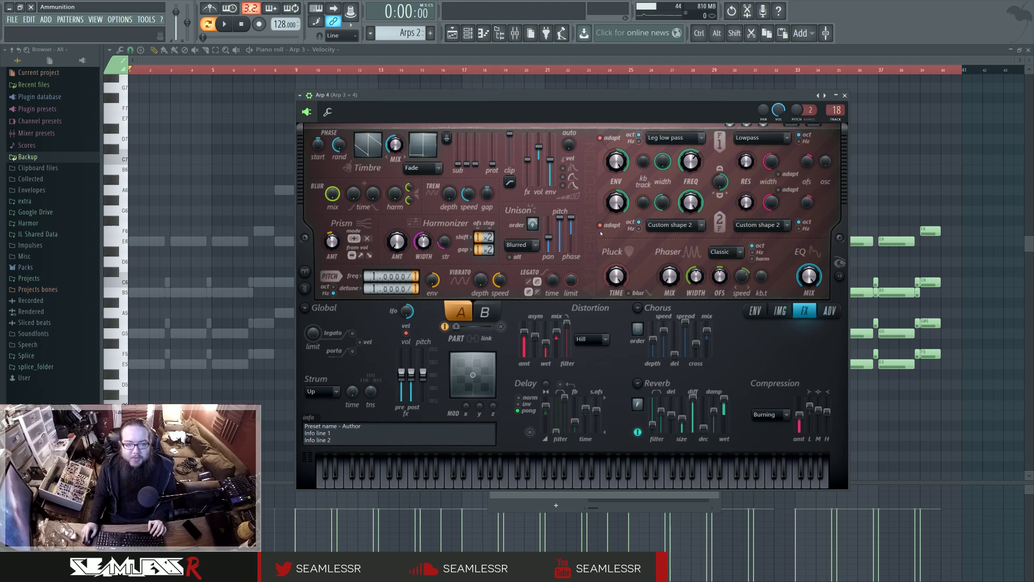
{"action": "left_click", "coordinate": [515, 33]}
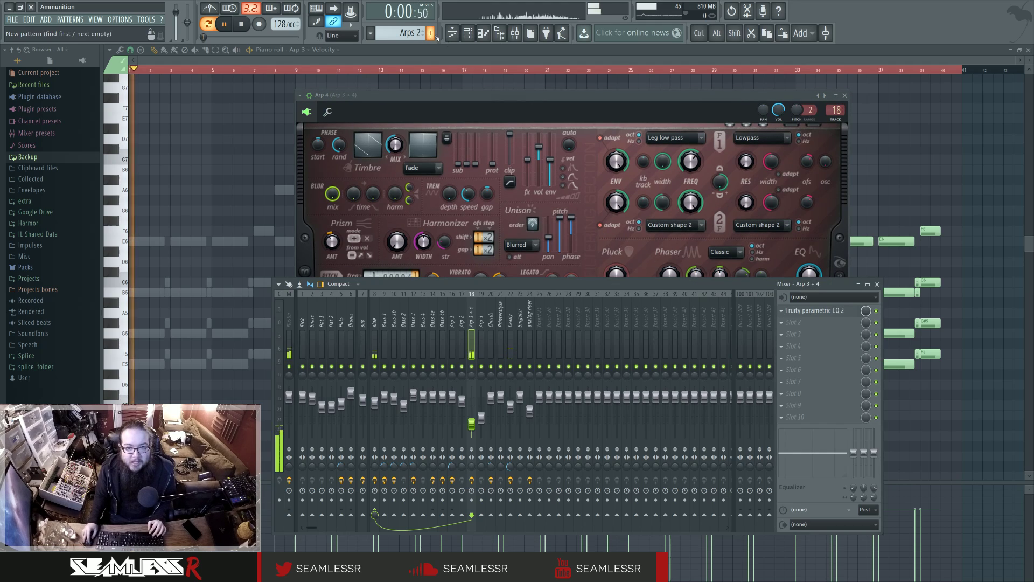
Play the song from bar 25 in the playlist with the mixer and channel rack shown, and stop it.
{"action": "left_click", "coordinate": [452, 32]}
{"action": "key", "text": "space"}
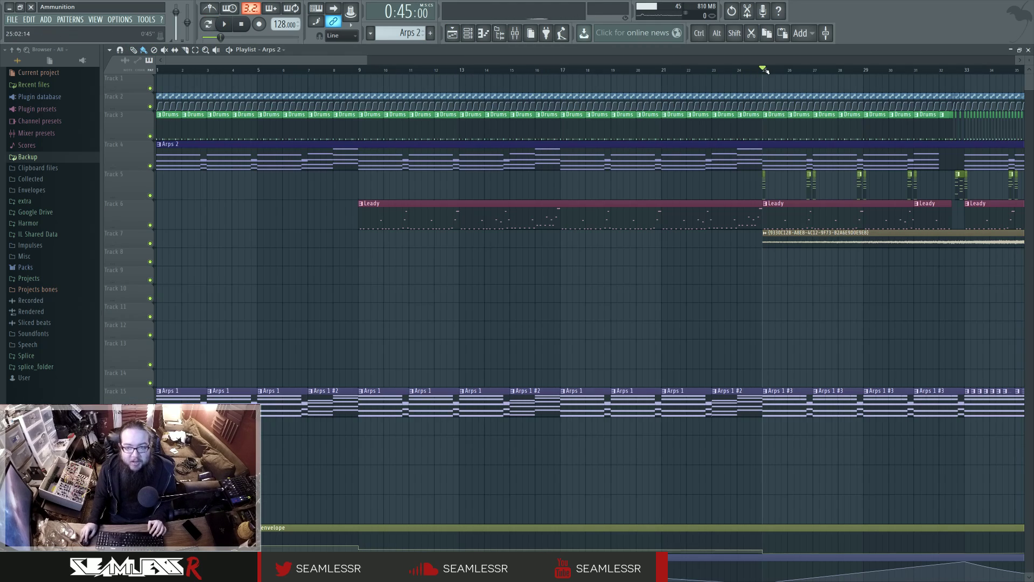
{"action": "key", "text": "F9"}
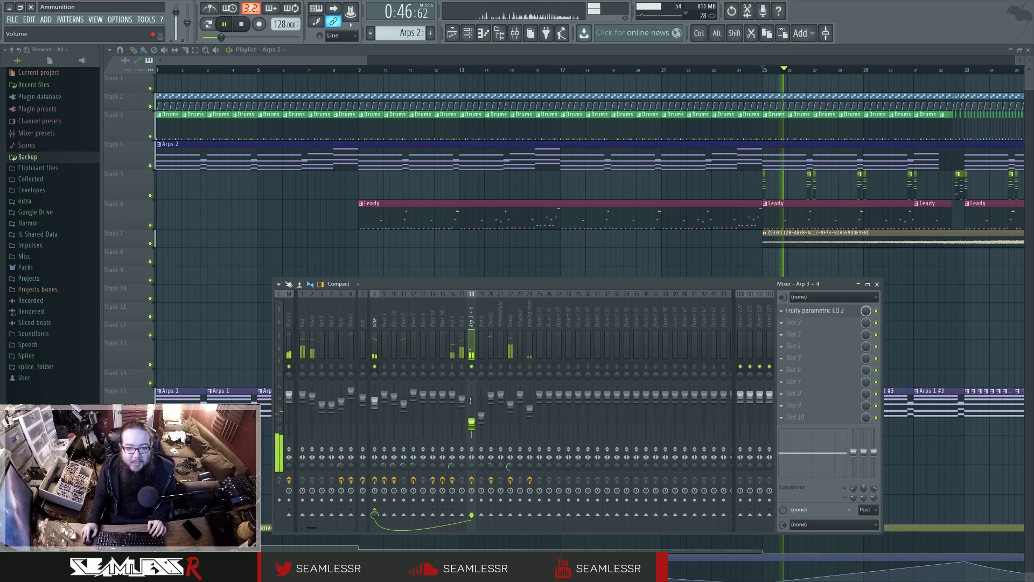
{"action": "key", "text": "F6"}
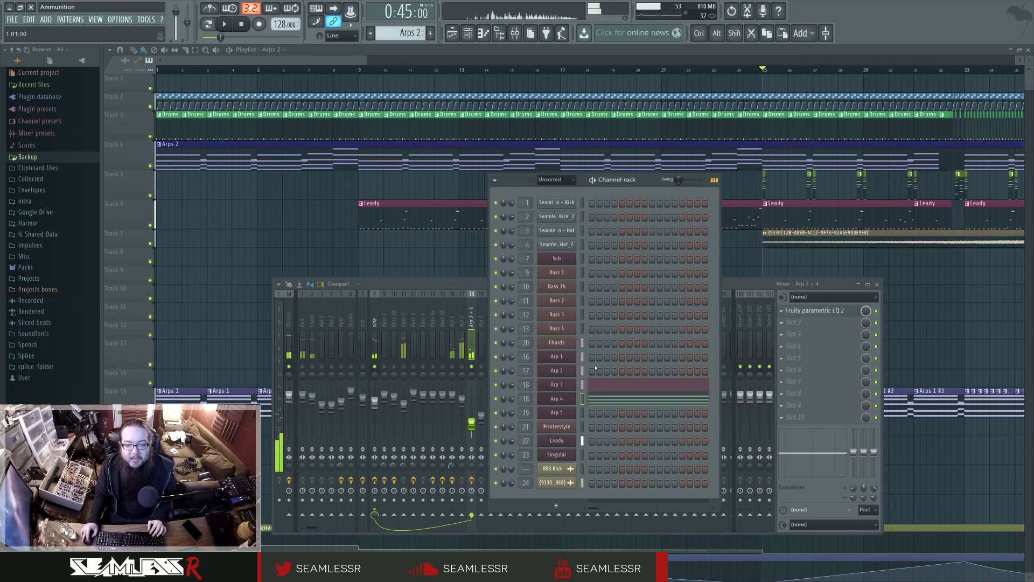
{"action": "key", "text": "space"}
Compare parts A and B of the Arp 3 synth and open Fruity parametric EQ 2 on the Arp 3 + 4 mixer track.
{"action": "left_click", "coordinate": [561, 387]}
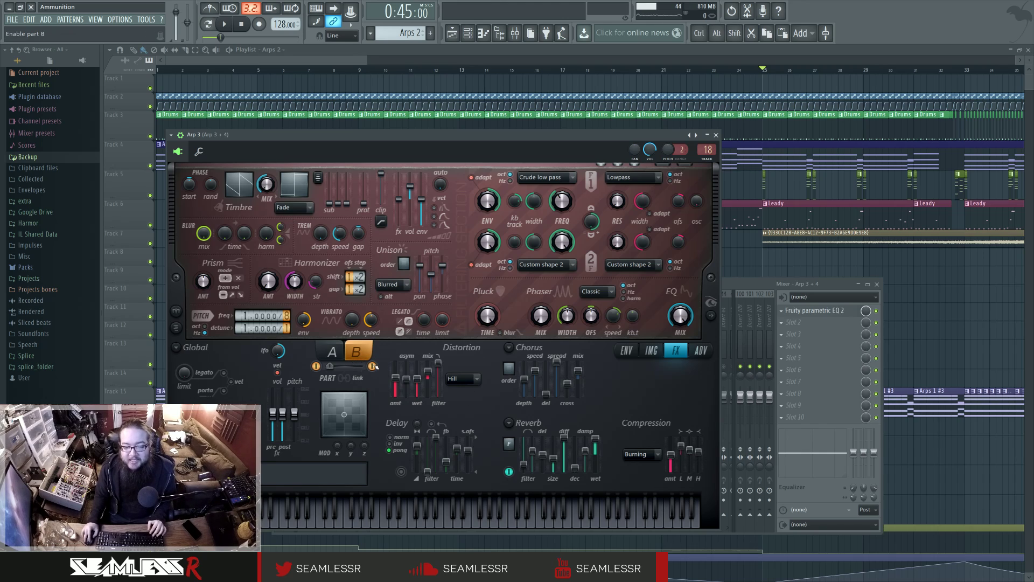
{"action": "left_click", "coordinate": [343, 355]}
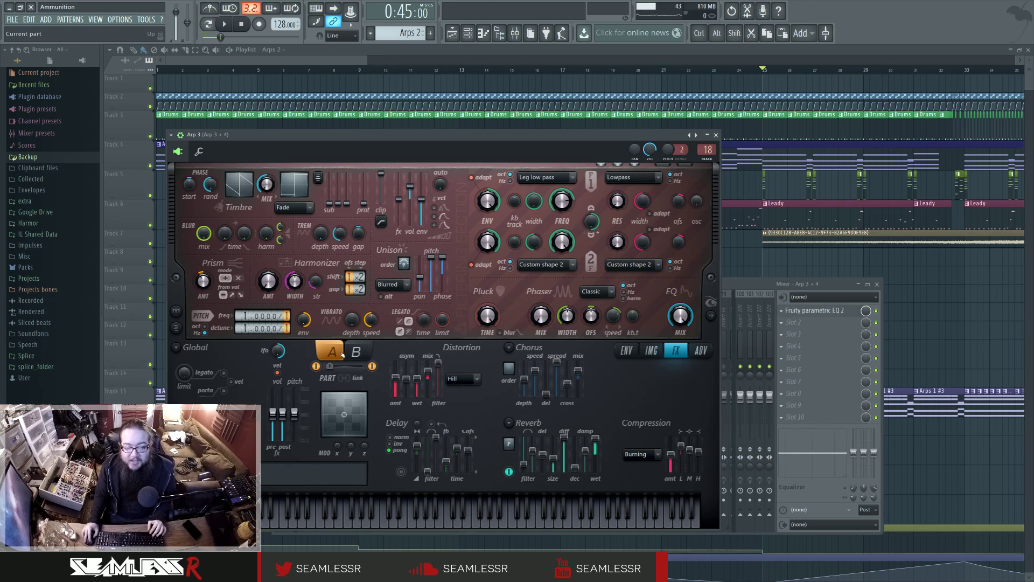
{"action": "left_click", "coordinate": [355, 352]}
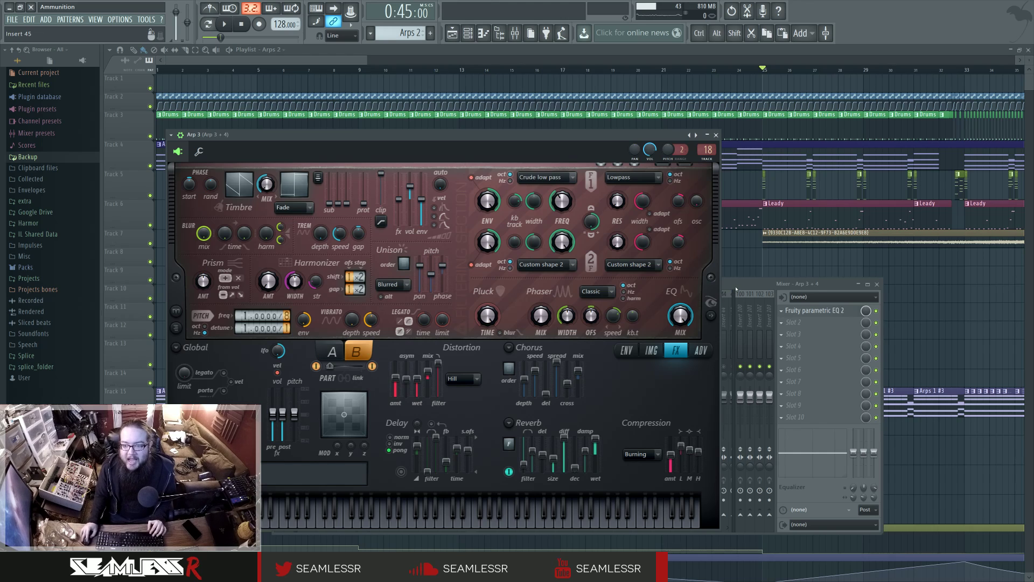
{"action": "left_click", "coordinate": [827, 312]}
{"action": "left_click", "coordinate": [828, 311]}
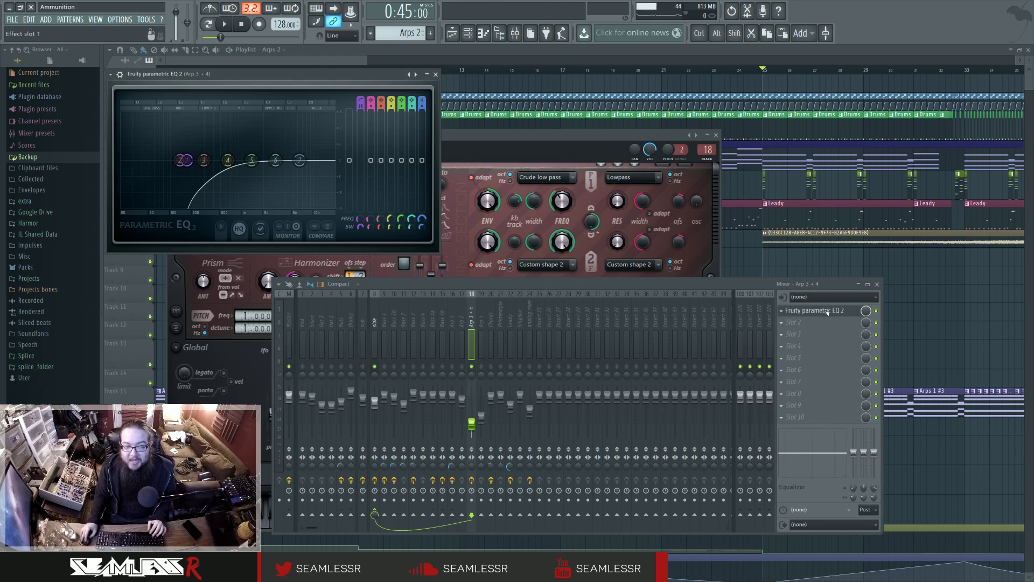
During playback, sweep band 1's high-pass cutoff on the Arp 3 + 4 EQ from 20 Hz up to 215 Hz, and stop.
{"action": "key", "text": "space"}
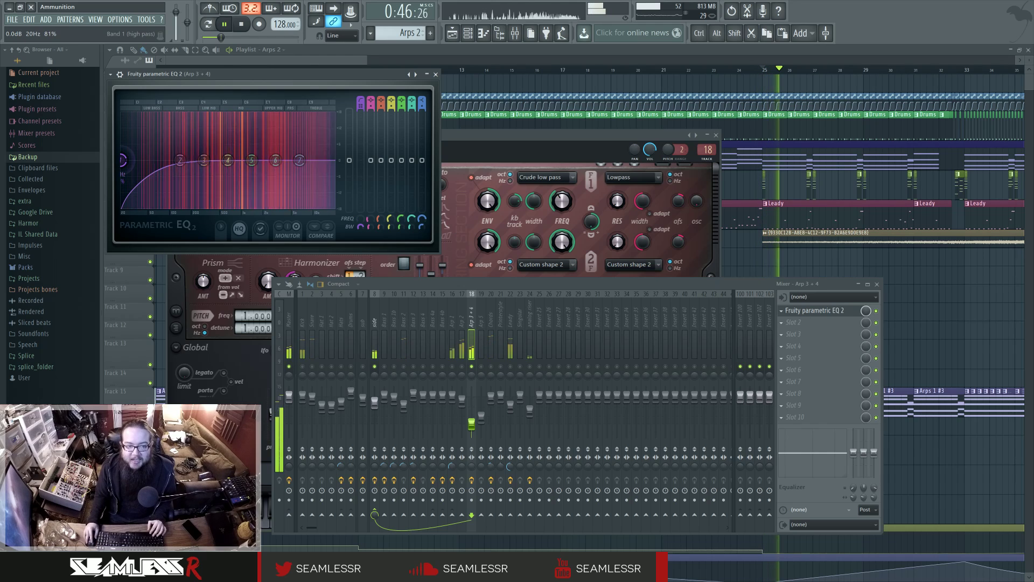
{"action": "left_click_drag", "start_coordinate": [123, 160], "coordinate": [194, 159]}
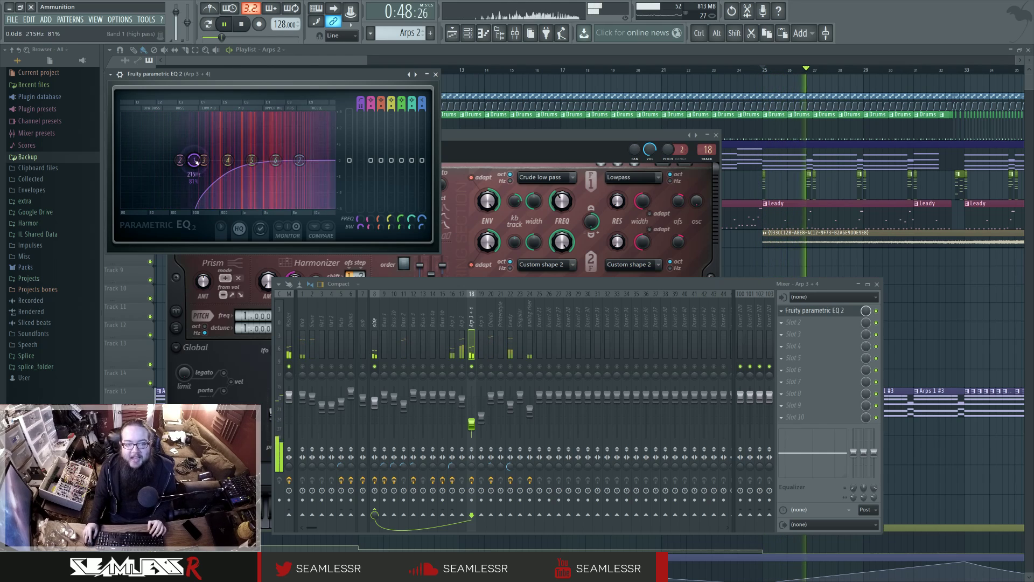
{"action": "key", "text": "space"}
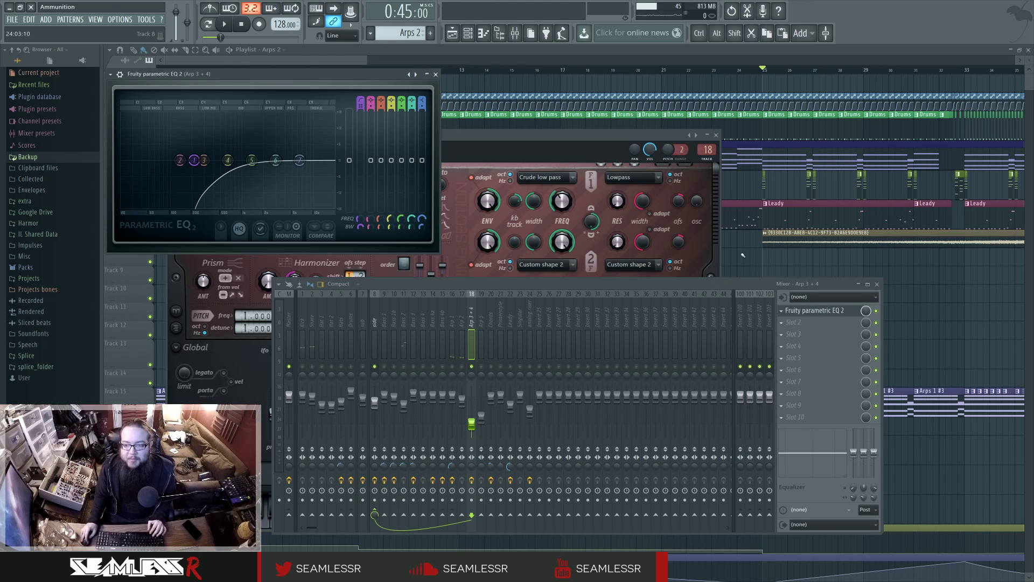
Close all open windows and compare the song in the playlist from bar 9 and bar 25.
{"action": "key", "text": "F12"}
{"action": "left_click", "coordinate": [357, 70]}
{"action": "left_click", "coordinate": [749, 70]}
{"action": "left_click", "coordinate": [358, 69]}
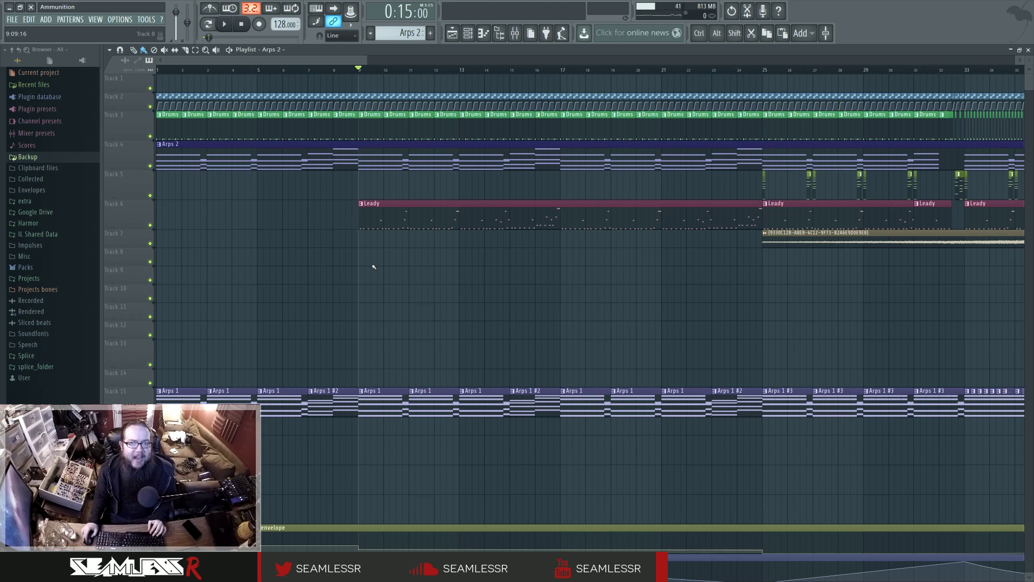
{"action": "key", "text": "space"}
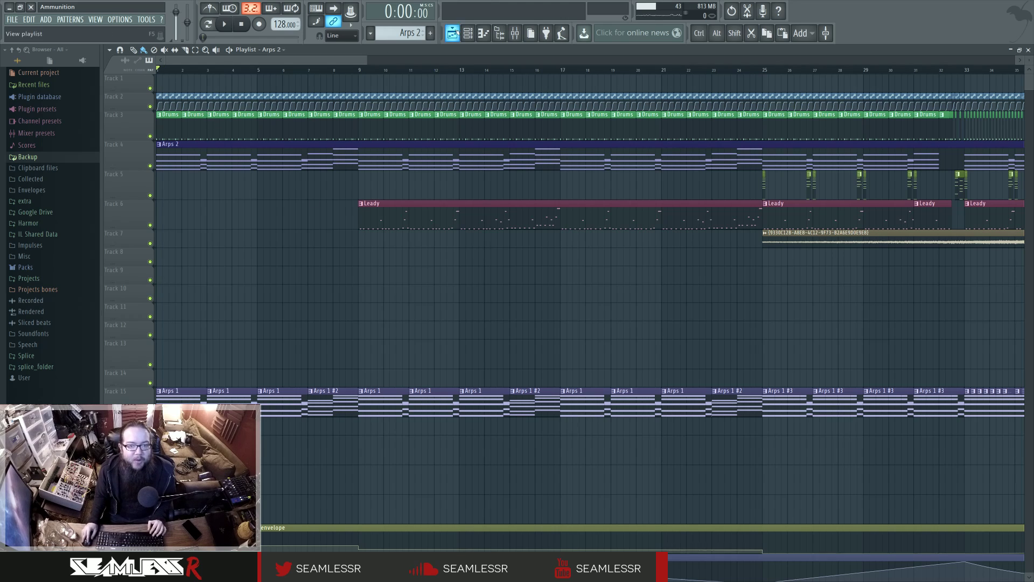
Open Arp 4 from the channel rack and display its Harmonic unison pitch envelope.
{"action": "key", "text": "F6"}
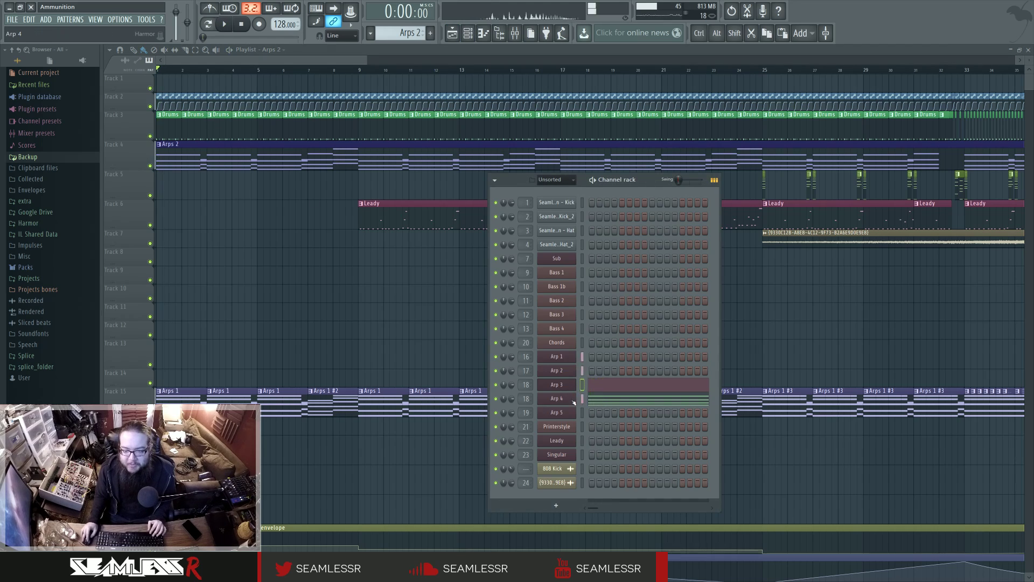
{"action": "left_click", "coordinate": [556, 399]}
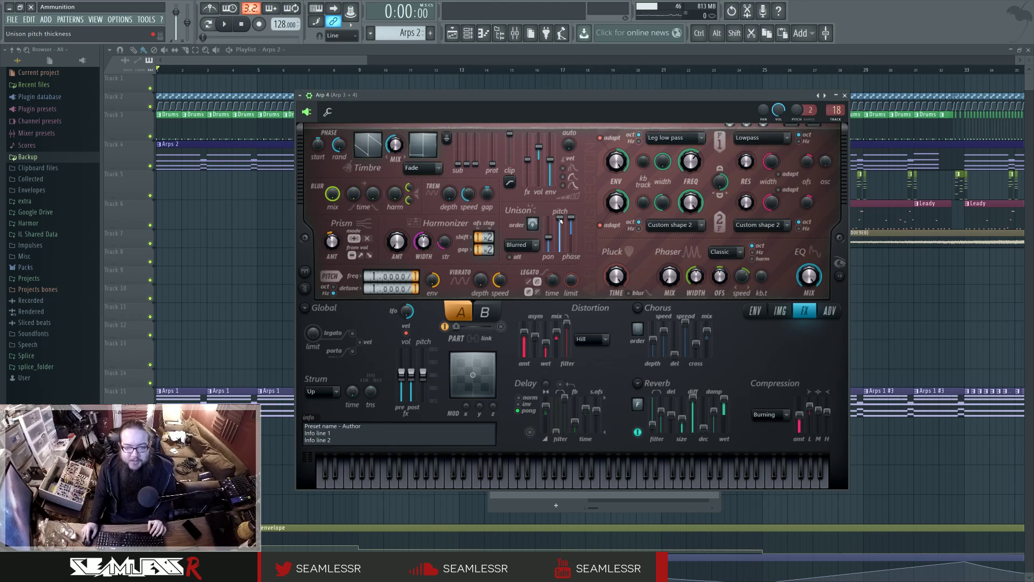
{"action": "left_click", "coordinate": [756, 310]}
{"action": "left_click", "coordinate": [560, 311]}
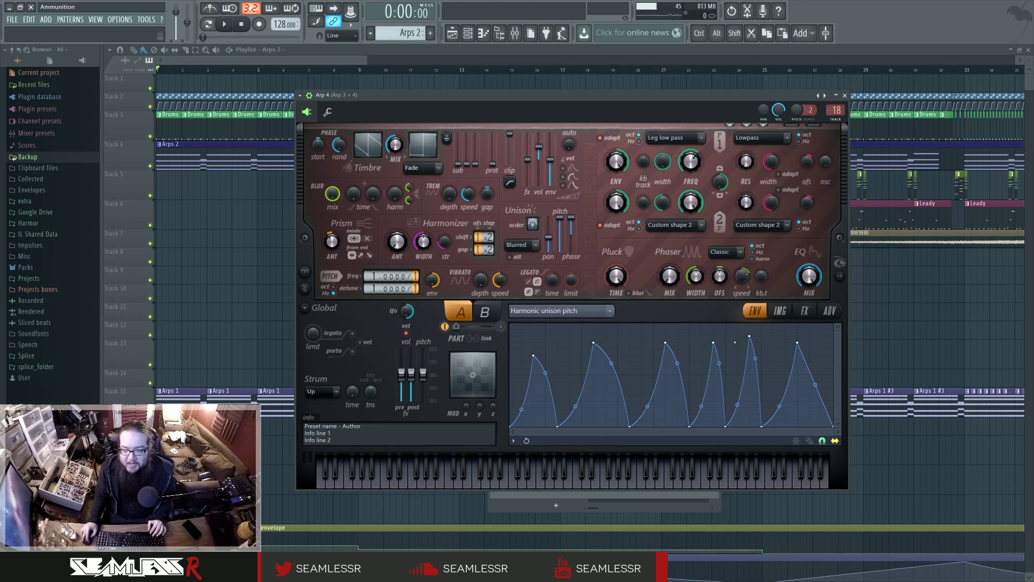
Expand Arp 4's spectral display and play the song to watch the harmonics, then stop playback.
{"action": "left_click", "coordinate": [724, 339]}
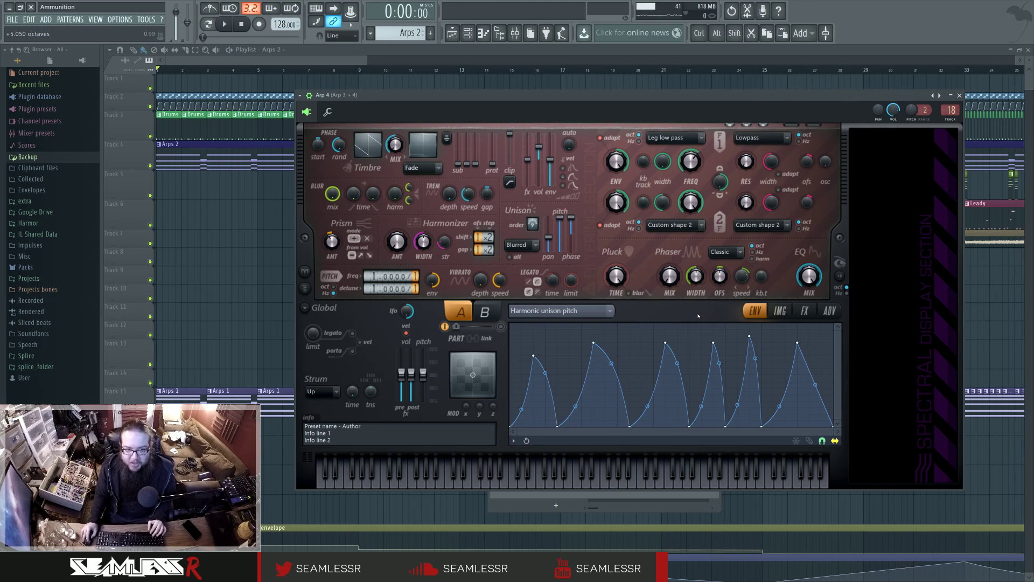
{"action": "key", "text": "space"}
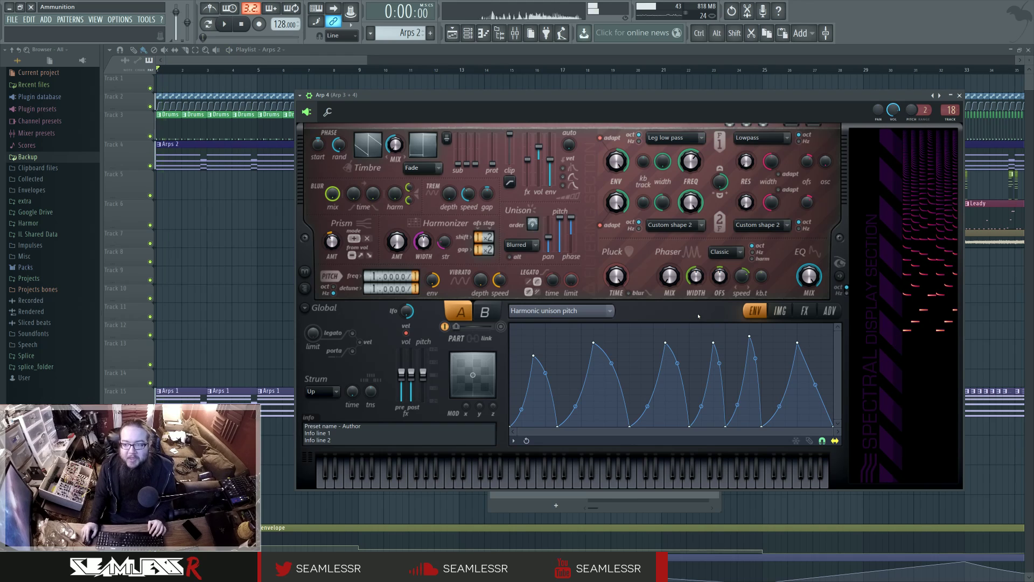
{"action": "key", "text": "space"}
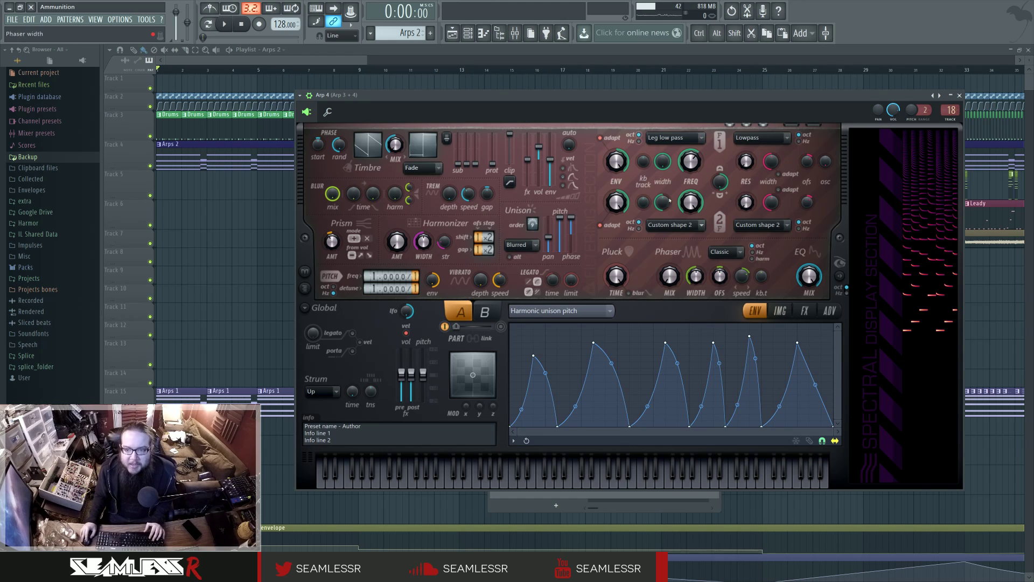
Display Arp 4's Filter 1 frequency envelope and review the Filter 1 shape list without changing Leg low pass.
{"action": "left_click", "coordinate": [610, 311]}
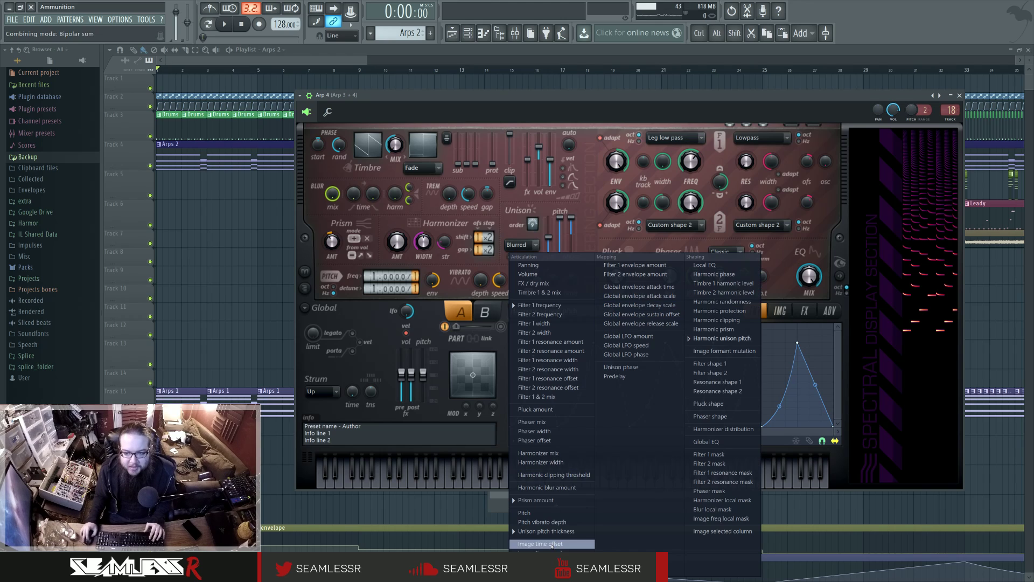
{"action": "left_click", "coordinate": [541, 305]}
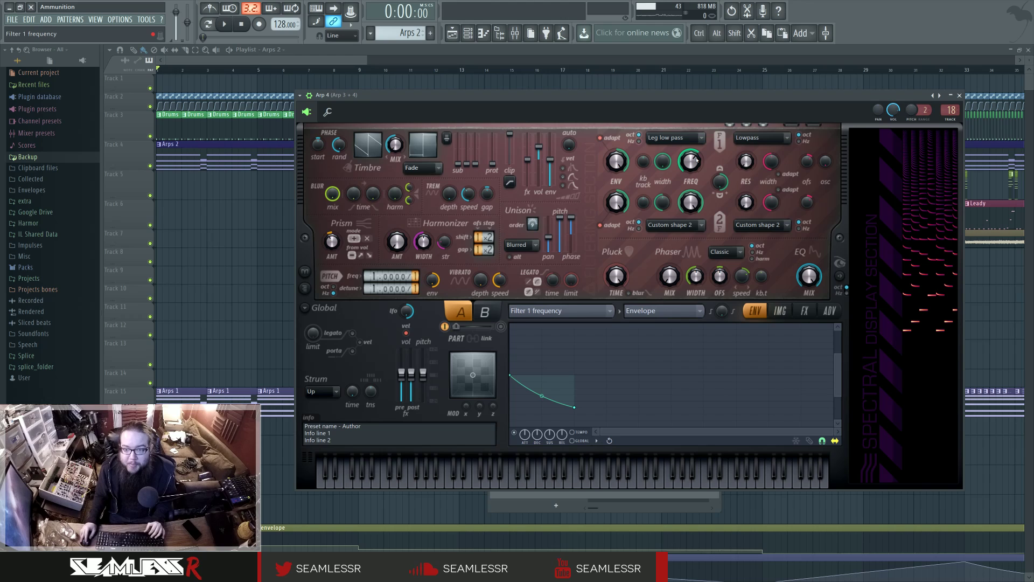
{"action": "left_click", "coordinate": [694, 139]}
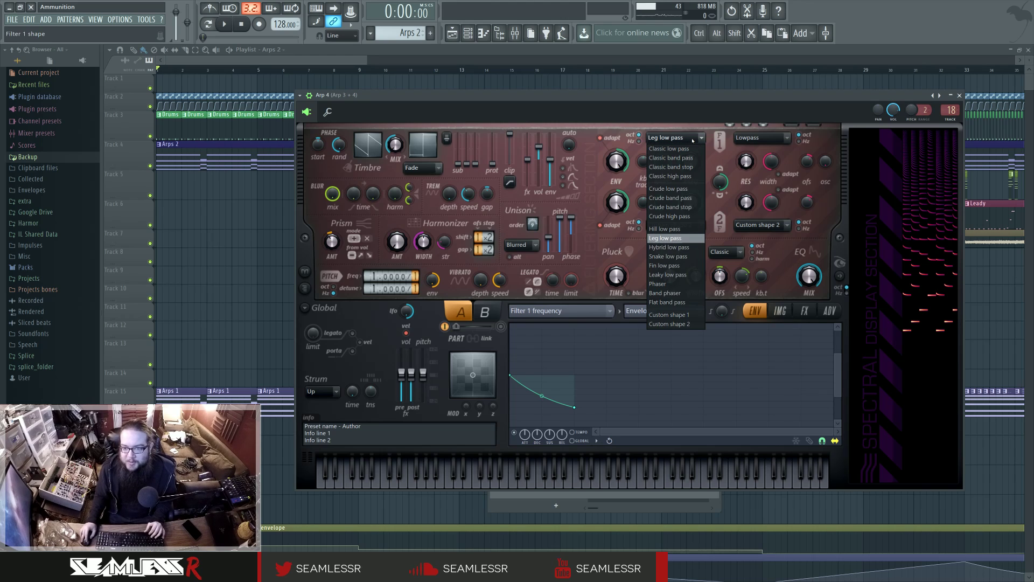
{"action": "left_click", "coordinate": [693, 139]}
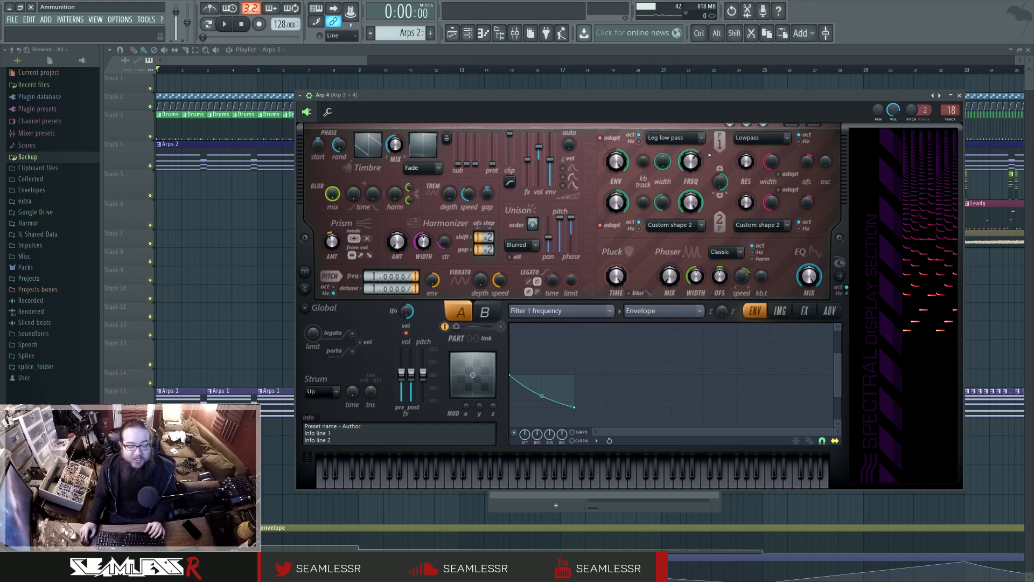
{"action": "left_click", "coordinate": [692, 141]}
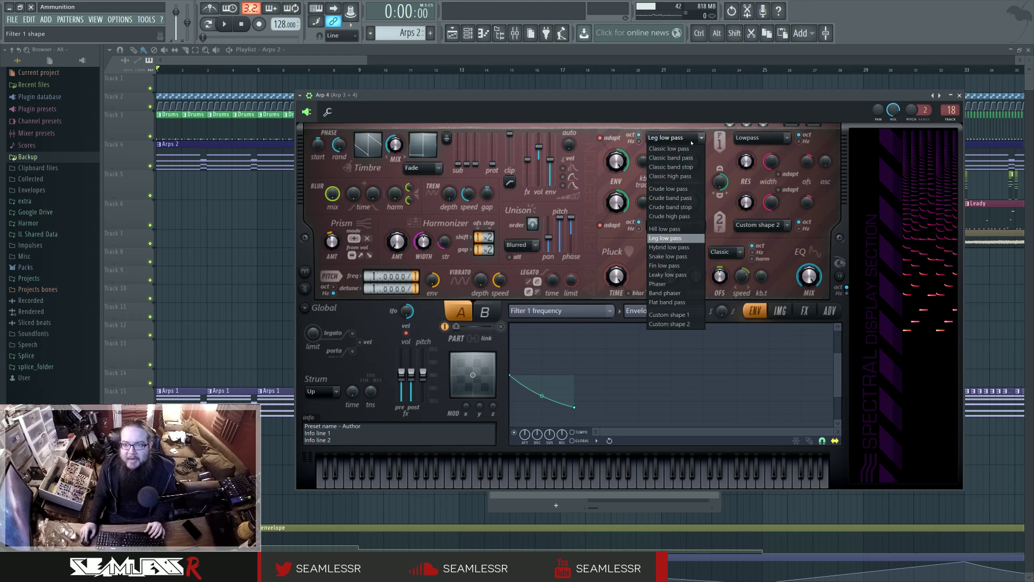
{"action": "left_click", "coordinate": [692, 141]}
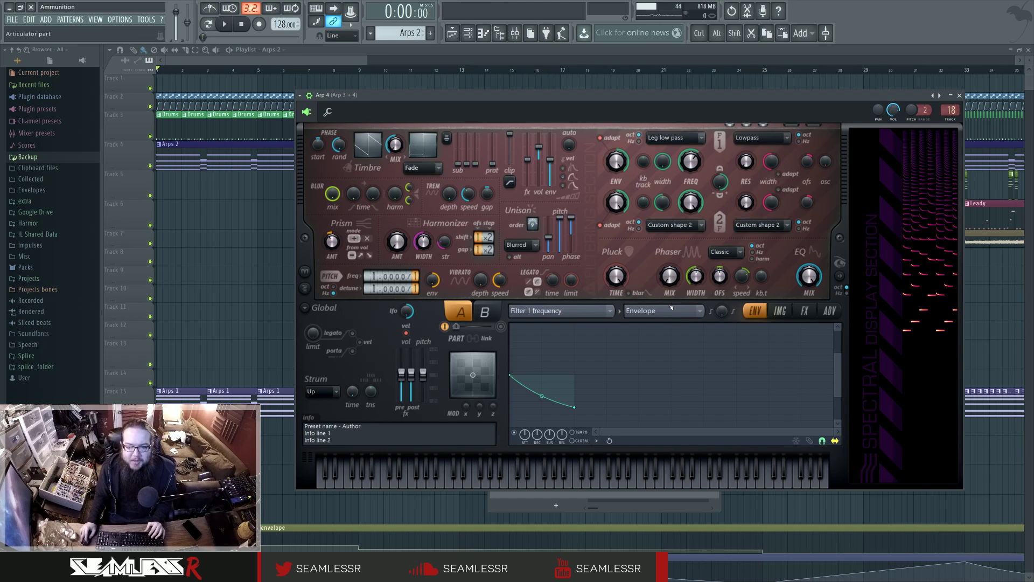
Display Arp 4's Harmonic prism shape and review the list of articulation targets without choosing another one.
{"action": "left_click", "coordinate": [560, 311]}
{"action": "left_click", "coordinate": [748, 329]}
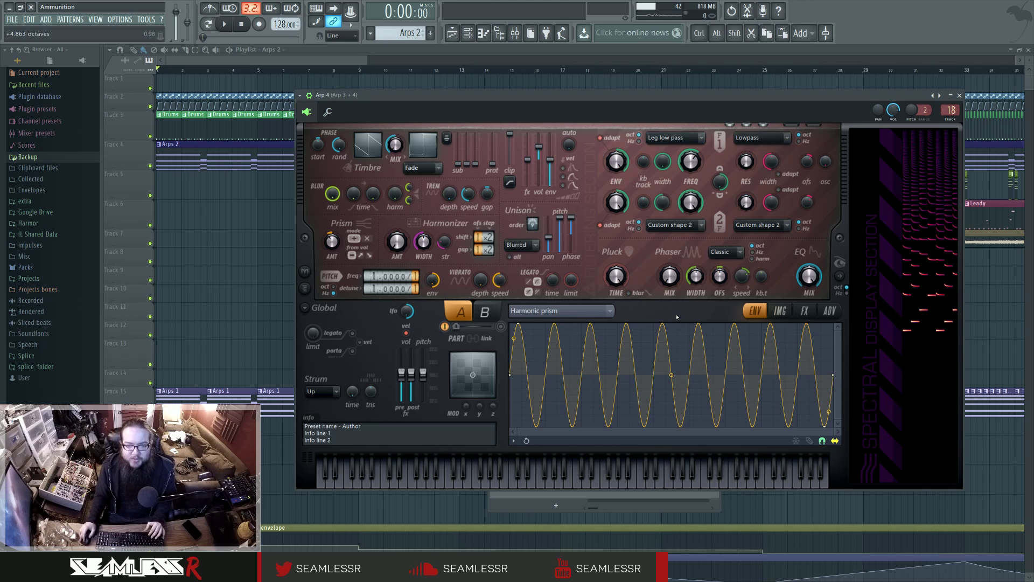
{"action": "left_click", "coordinate": [611, 312]}
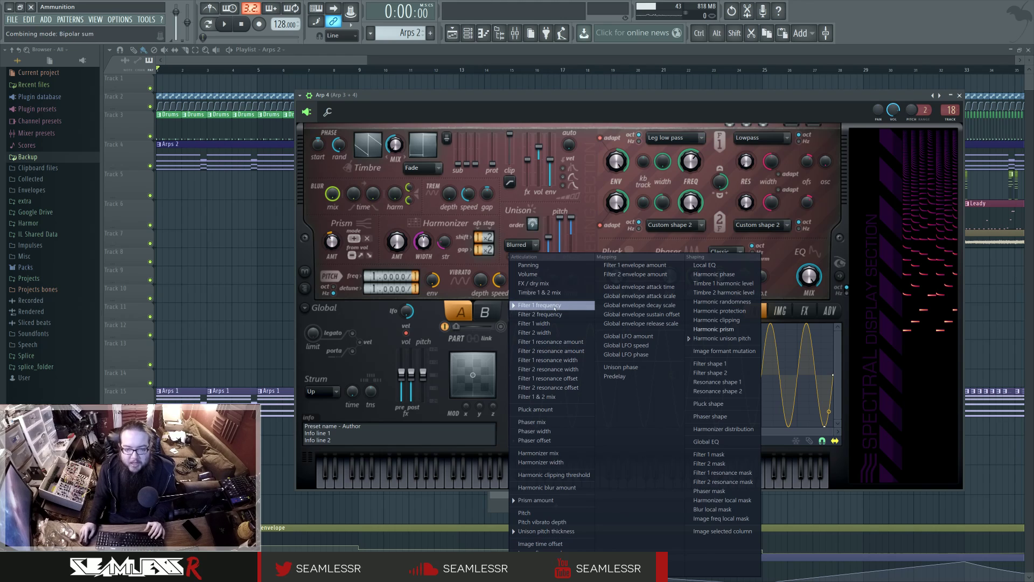
{"action": "left_click", "coordinate": [343, 148]}
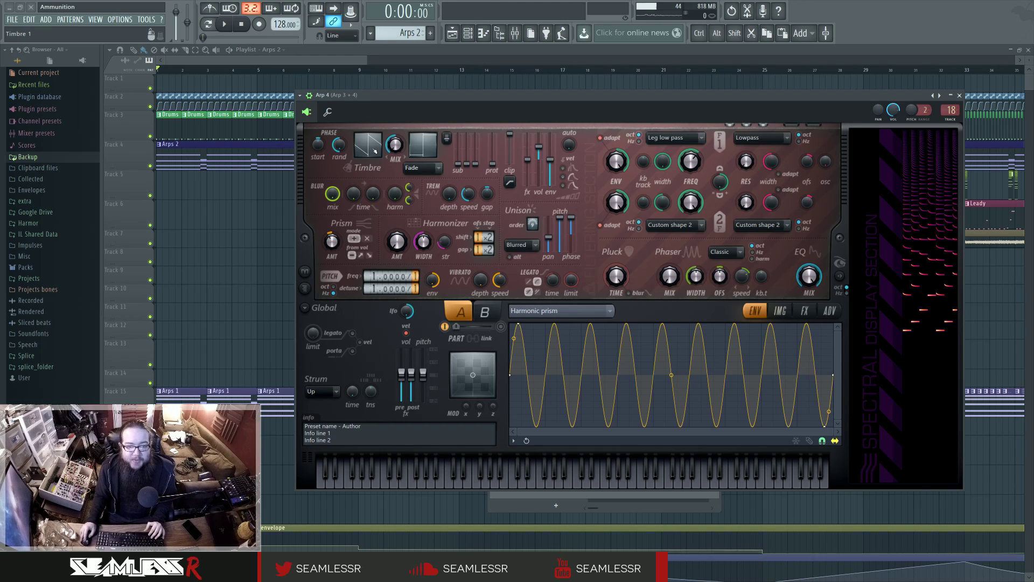
Try a higher phase randomness on Arp 4 and bring it back down.
{"action": "scroll", "coordinate": [340, 150], "scroll_direction": "up", "scroll_amount": 3}
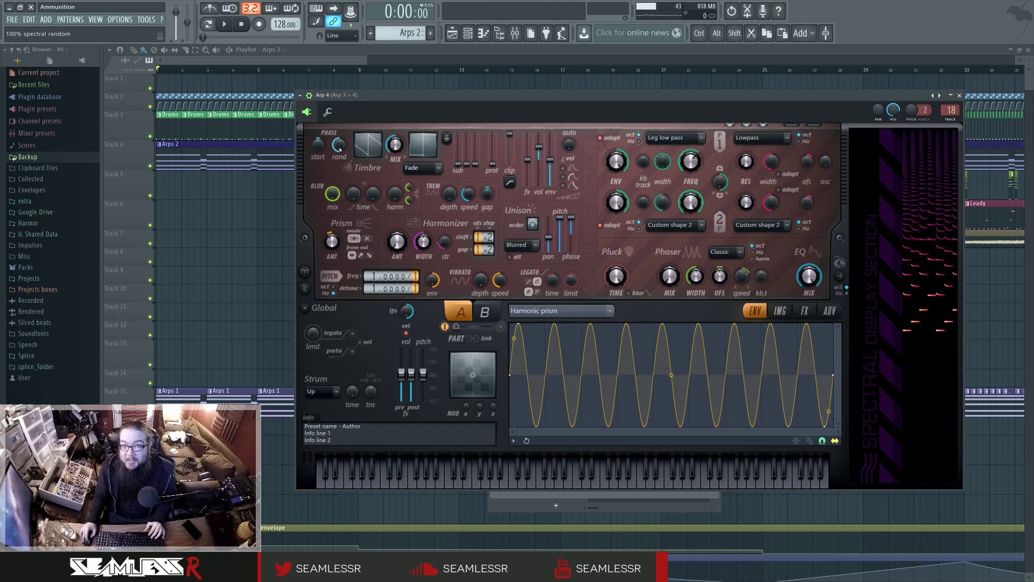
{"action": "scroll", "coordinate": [340, 149], "scroll_direction": "up", "scroll_amount": 2}
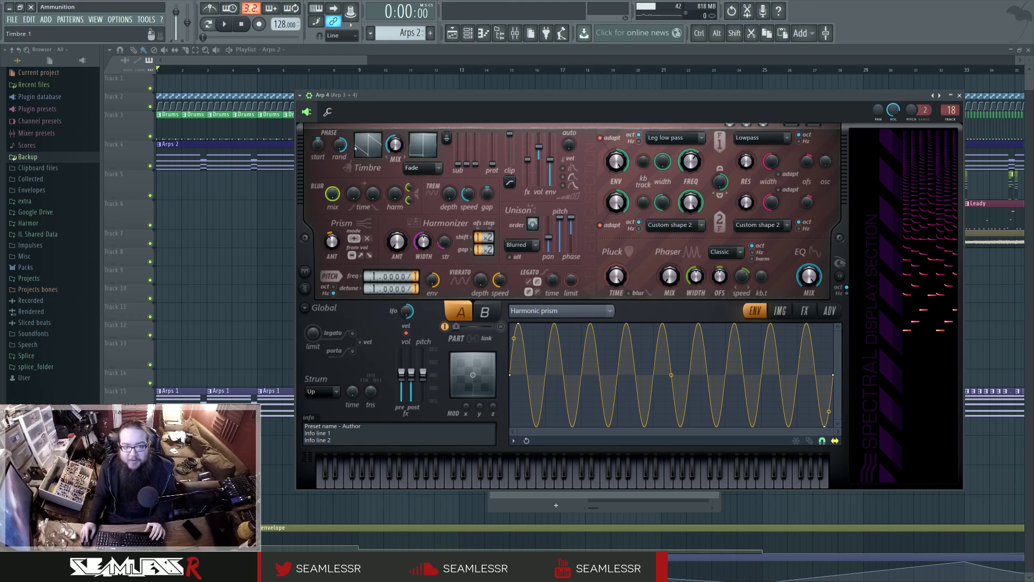
{"action": "scroll", "coordinate": [340, 145], "scroll_direction": "down", "scroll_amount": 2}
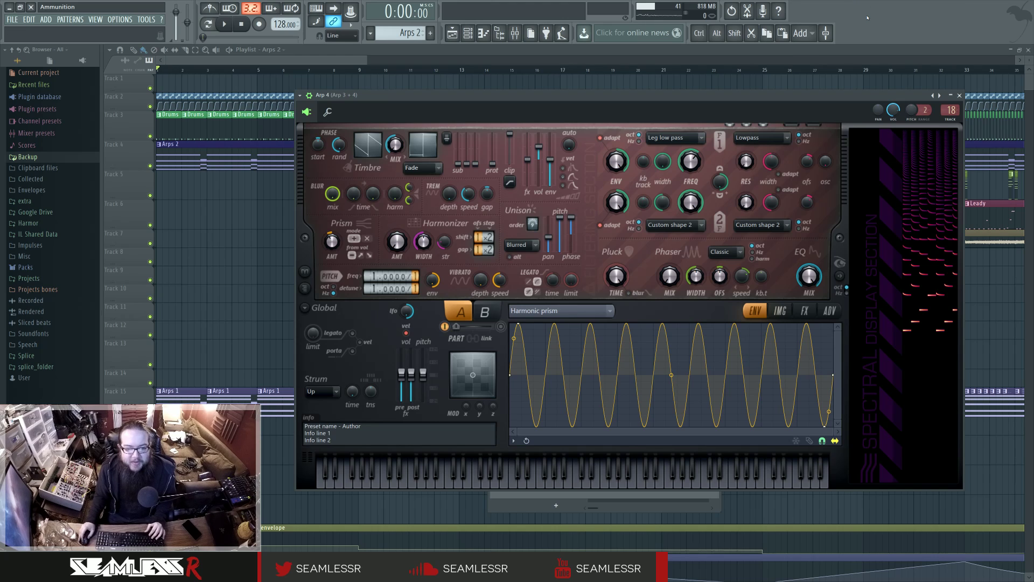
Add a Sytrus instrument to the project, load its Default preset and show operator 1's oscillator.
{"action": "key", "text": "F8"}
{"action": "key", "text": "F8"}
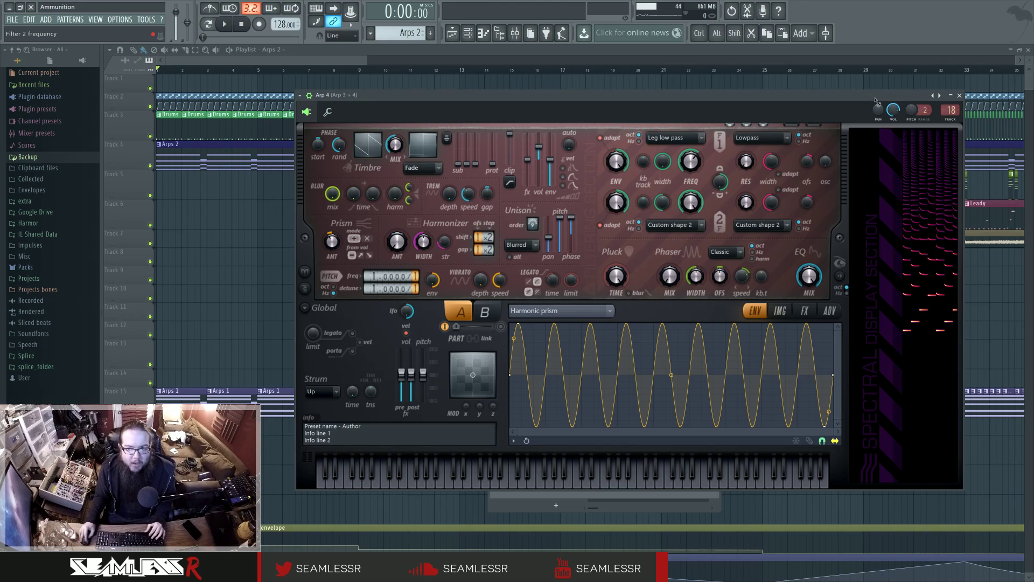
{"action": "left_click_drag", "start_coordinate": [426, 146], "coordinate": [587, 172]}
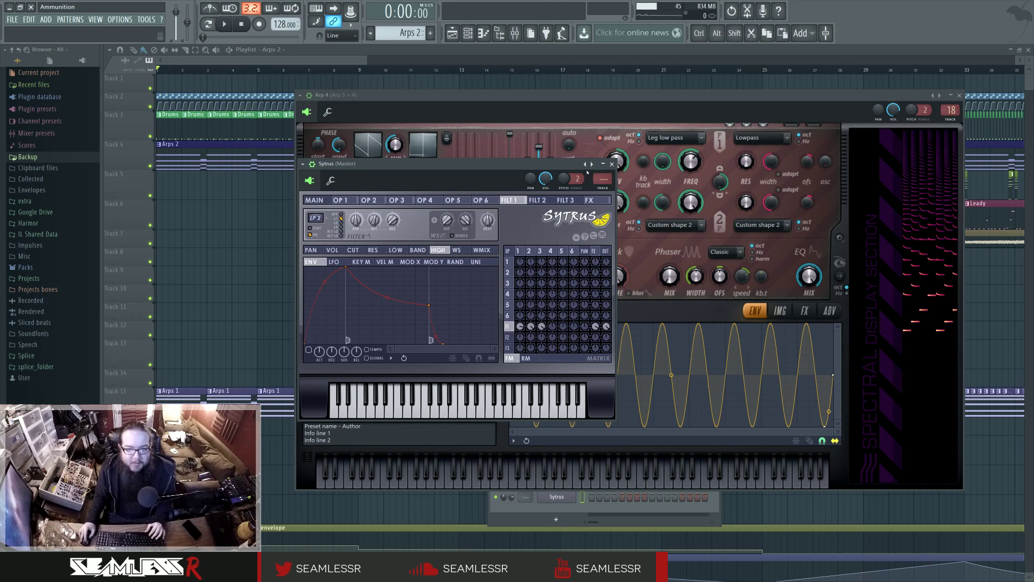
{"action": "left_click", "coordinate": [588, 172]}
{"action": "left_click", "coordinate": [619, 365]}
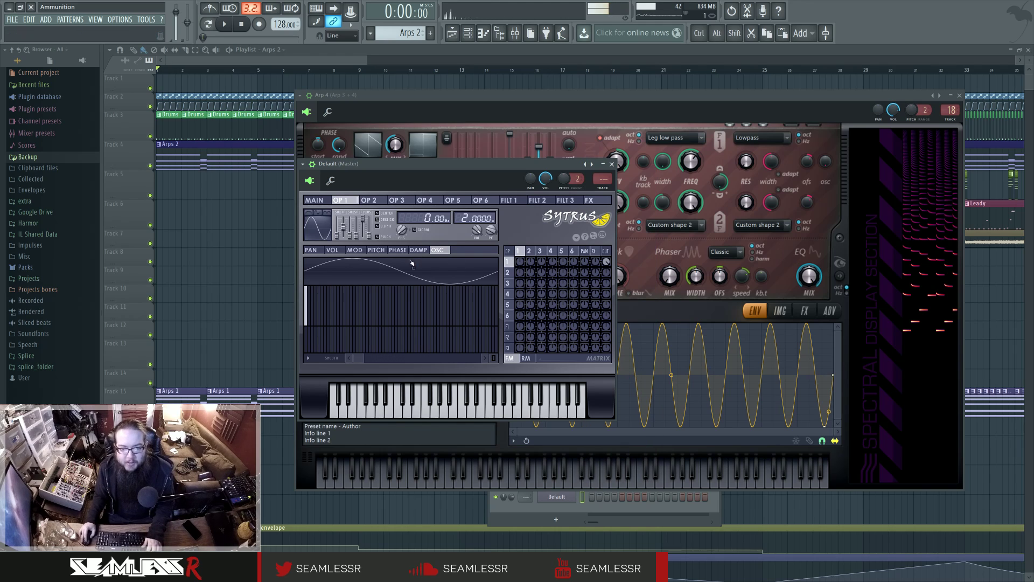
Change Sytrus operator 1's waveform to a saw and convert its shape to sine harmonics.
{"action": "left_click", "coordinate": [317, 225]}
{"action": "left_click", "coordinate": [318, 231]}
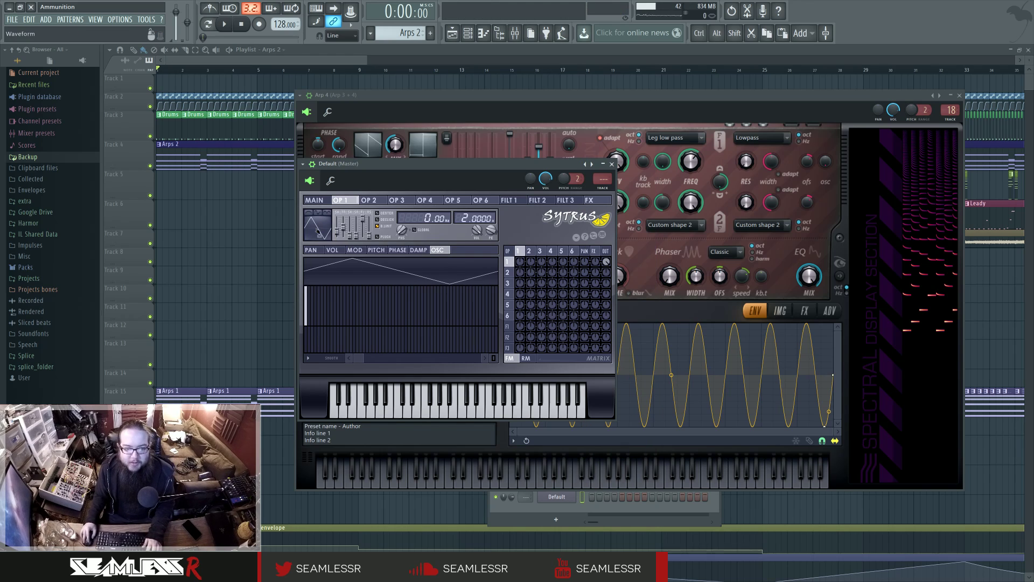
{"action": "left_click", "coordinate": [318, 230]}
{"action": "left_click", "coordinate": [313, 243]}
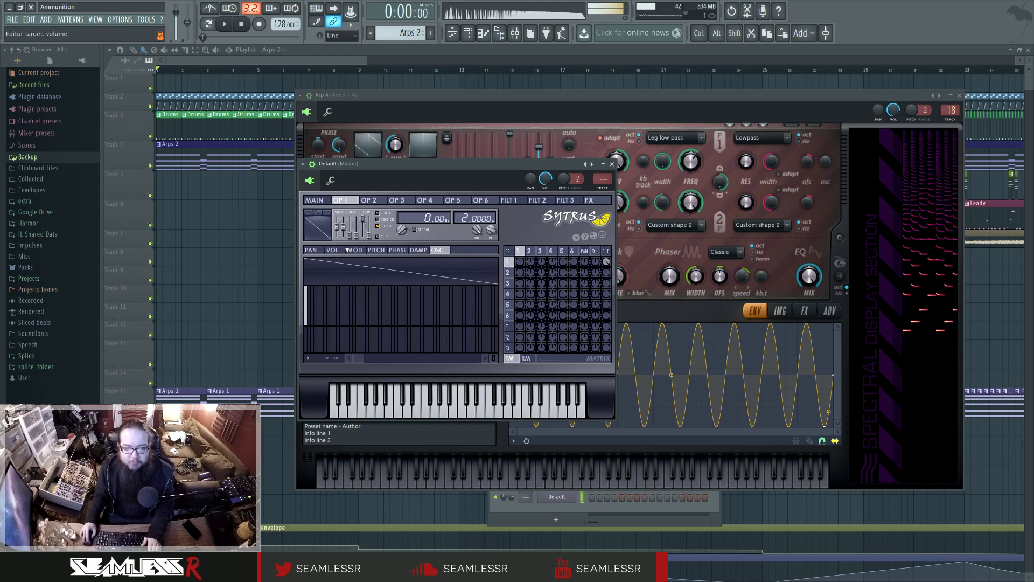
{"action": "left_click", "coordinate": [315, 237]}
{"action": "left_click", "coordinate": [334, 281]}
Randomize the phases of operator 1's harmonics four times to compare the resulting waveforms.
{"action": "left_click", "coordinate": [308, 358]}
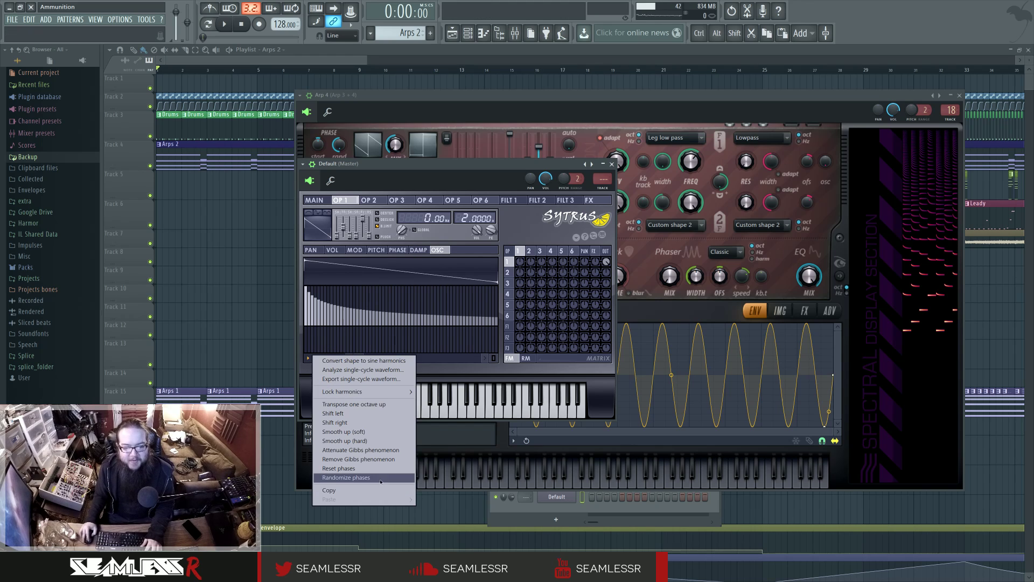
{"action": "left_click", "coordinate": [381, 478]}
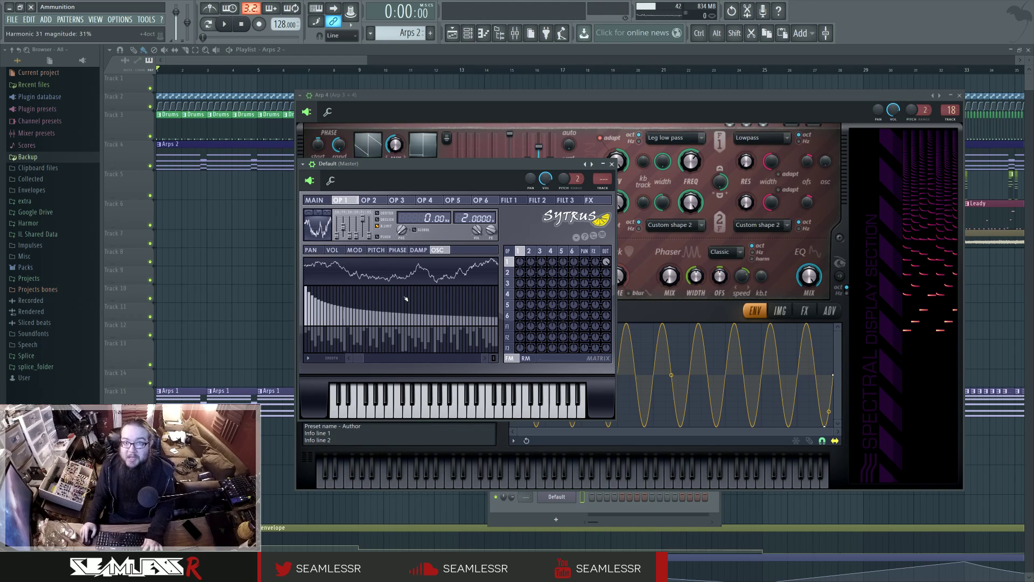
{"action": "left_click", "coordinate": [307, 359]}
{"action": "left_click", "coordinate": [351, 477]}
{"action": "left_click", "coordinate": [307, 360]}
{"action": "left_click", "coordinate": [351, 477]}
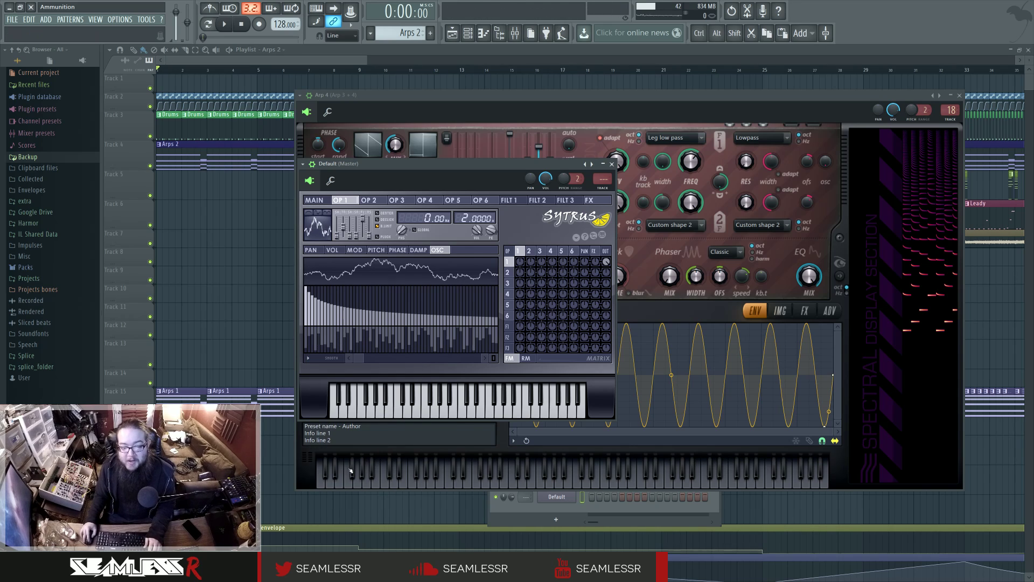
{"action": "left_click", "coordinate": [307, 360]}
{"action": "left_click", "coordinate": [350, 477]}
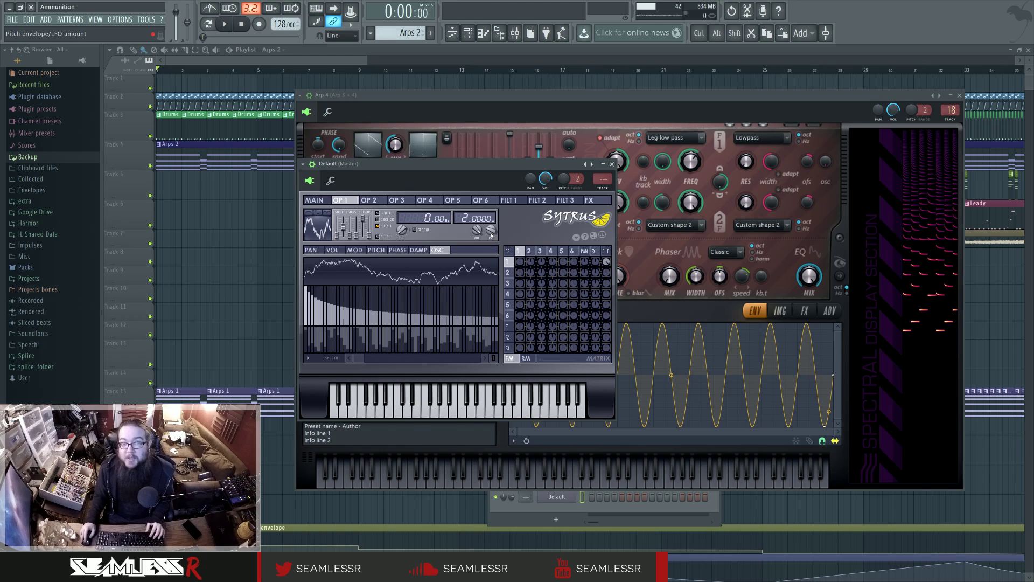
Delete the Default Sytrus channel from the channel rack and return to Arp 4's synth editor.
{"action": "left_click", "coordinate": [612, 164]}
{"action": "left_click", "coordinate": [573, 504]}
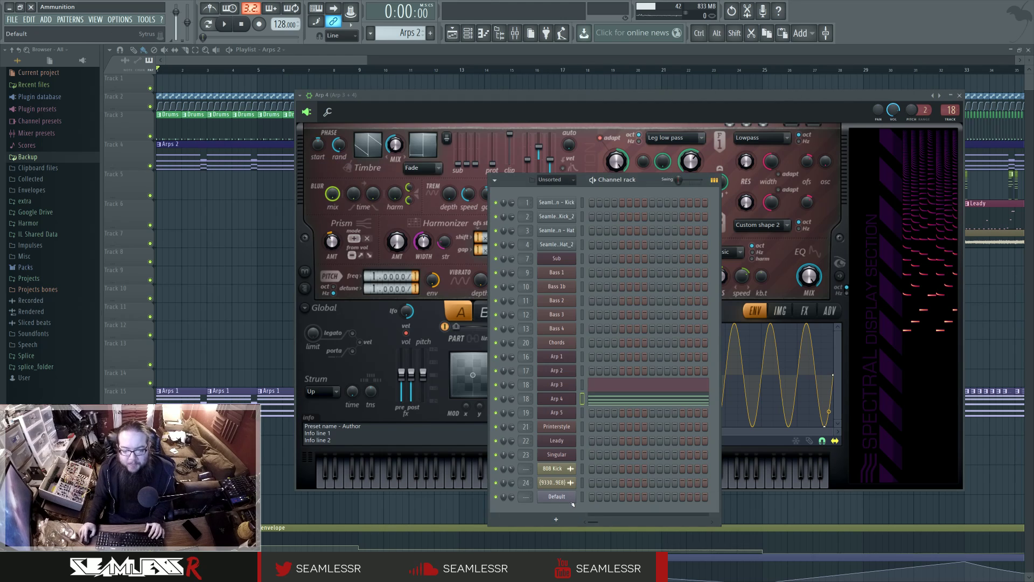
{"action": "right_click", "coordinate": [572, 501]}
{"action": "left_click", "coordinate": [602, 535]}
{"action": "left_click", "coordinate": [571, 325]}
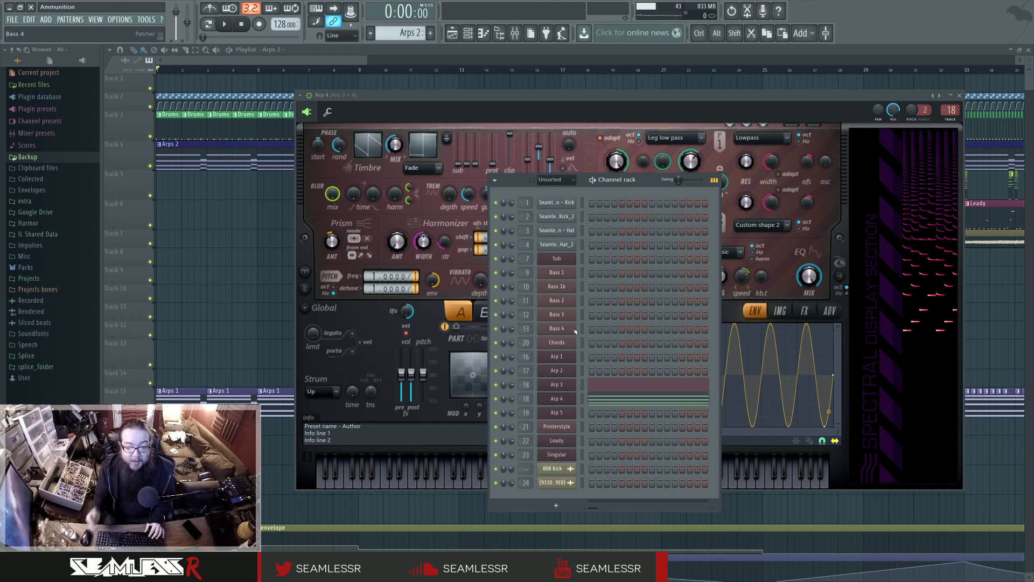
{"action": "left_click", "coordinate": [462, 116]}
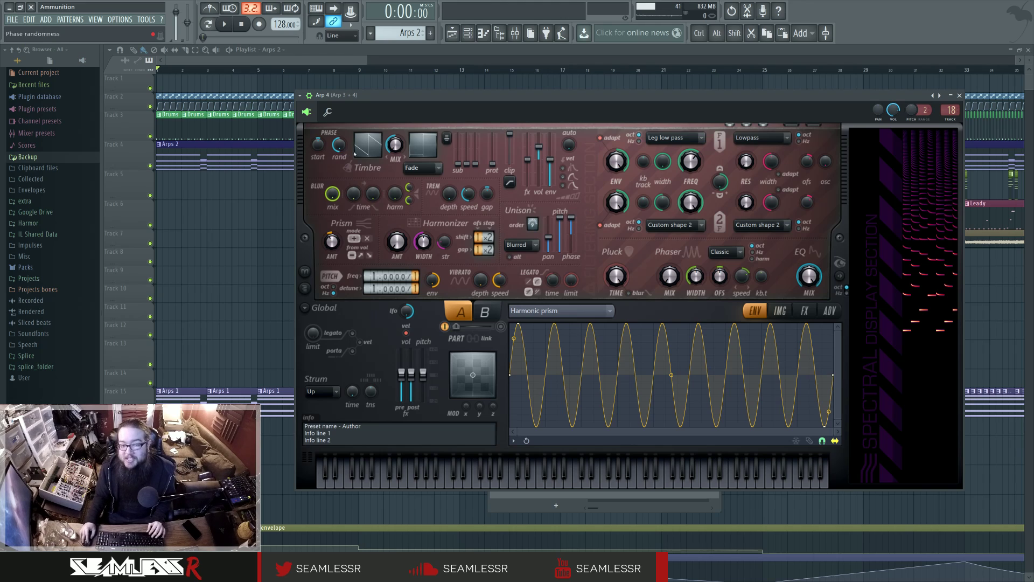
Reposition Arp 4's synth window and look through its list of envelope modulation targets.
{"action": "left_click_drag", "start_coordinate": [372, 96], "coordinate": [338, 84]}
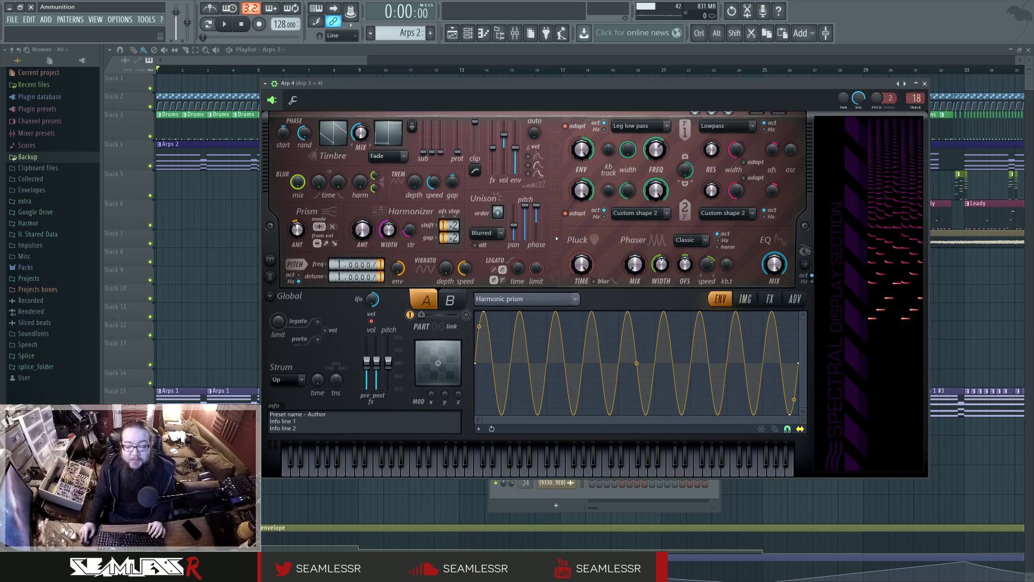
{"action": "left_click", "coordinate": [557, 298]}
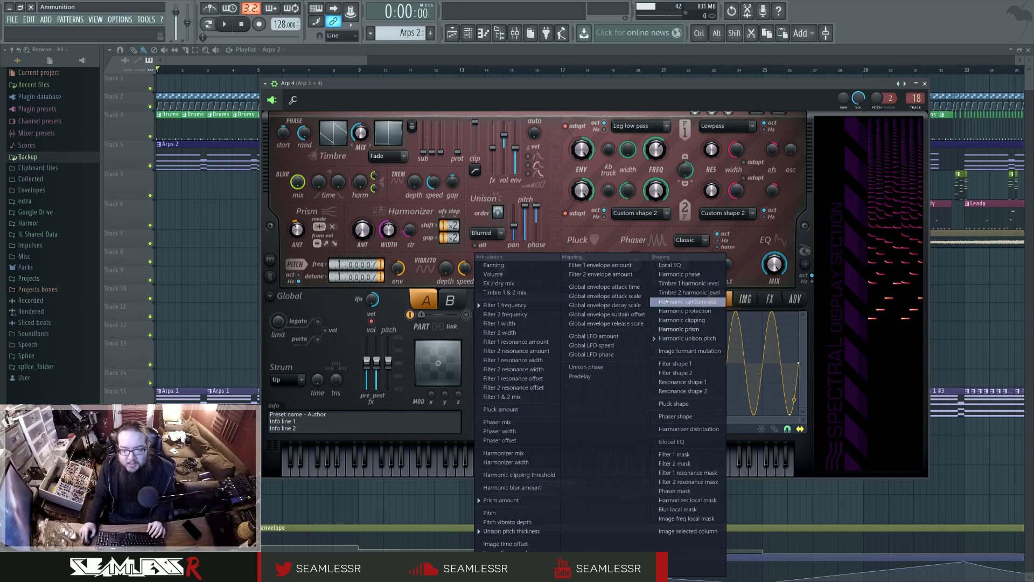
{"action": "key", "text": "Escape"}
Show the mixer and inspect the Fruity parametric EQ 2 curve on the Arp 3 + 4 track.
{"action": "key", "text": "F9"}
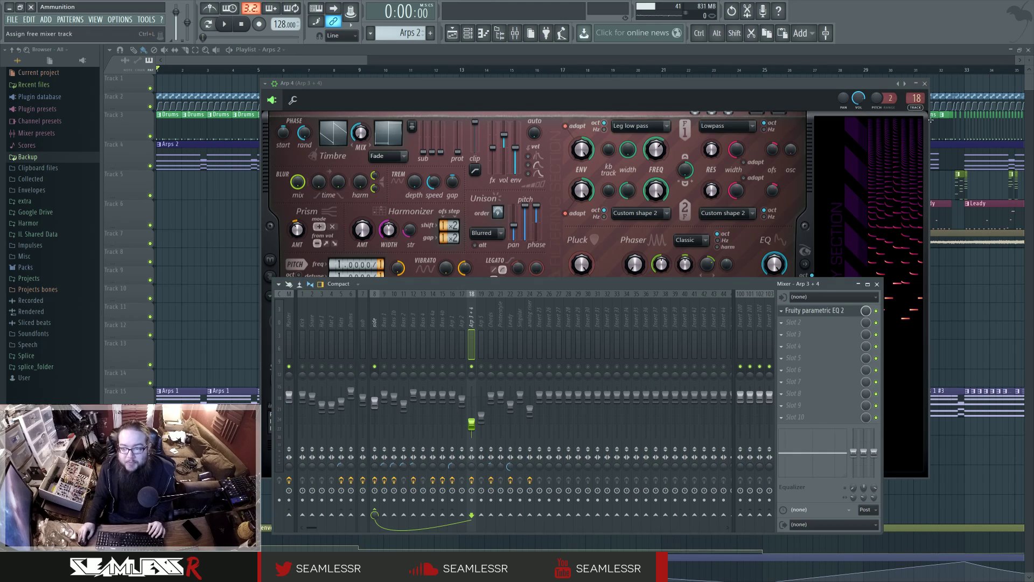
{"action": "left_click", "coordinate": [808, 311]}
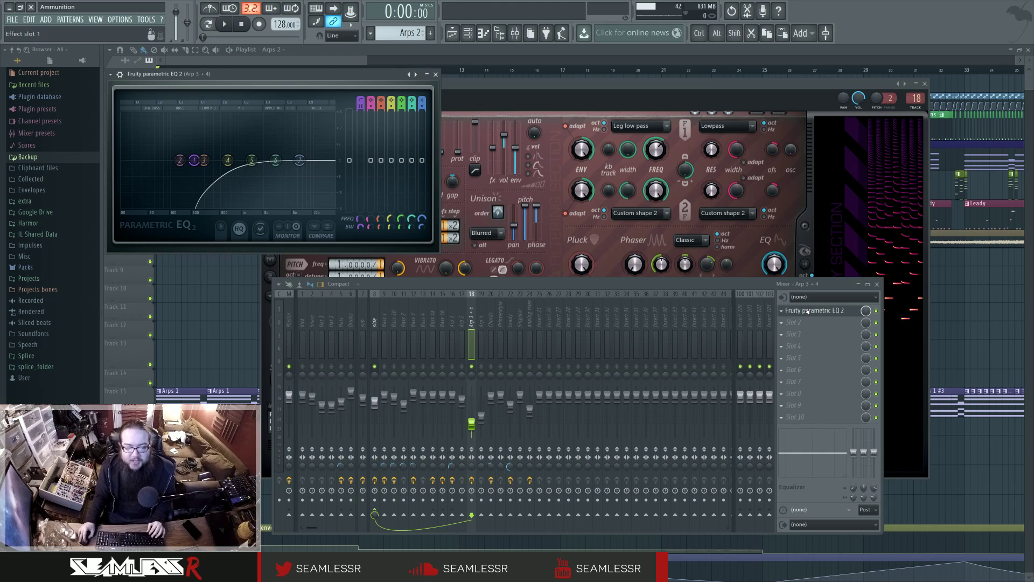
{"action": "left_click", "coordinate": [808, 311]}
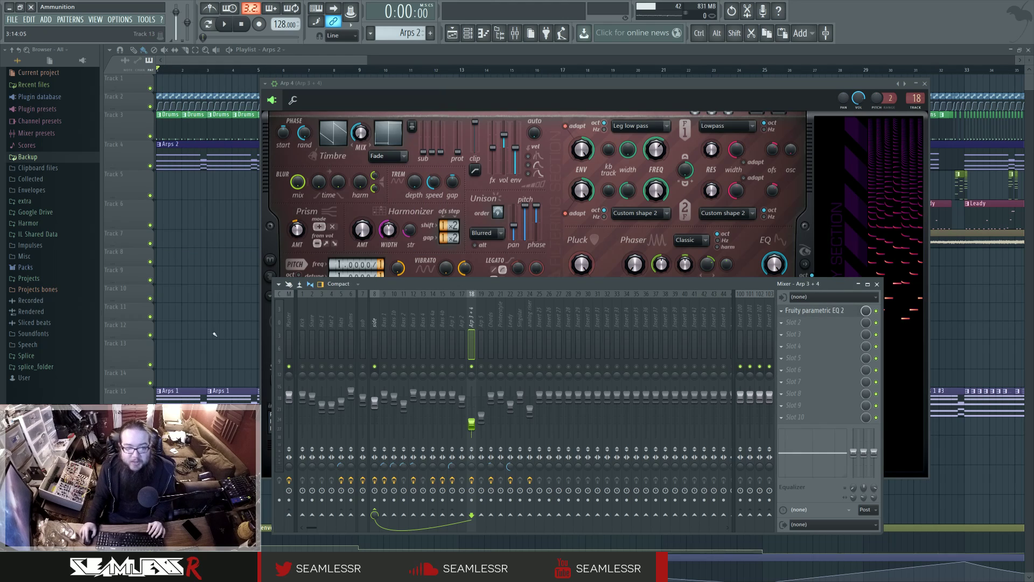
Clear the open windows and look over the playlist arrangement and the channel rack.
{"action": "key", "text": "F12"}
{"action": "scroll", "coordinate": [229, 322], "scroll_direction": "down", "scroll_amount": 4}
{"action": "scroll", "coordinate": [228, 322], "scroll_direction": "down", "scroll_amount": 2}
{"action": "scroll", "coordinate": [228, 322], "scroll_direction": "down", "scroll_amount": 2}
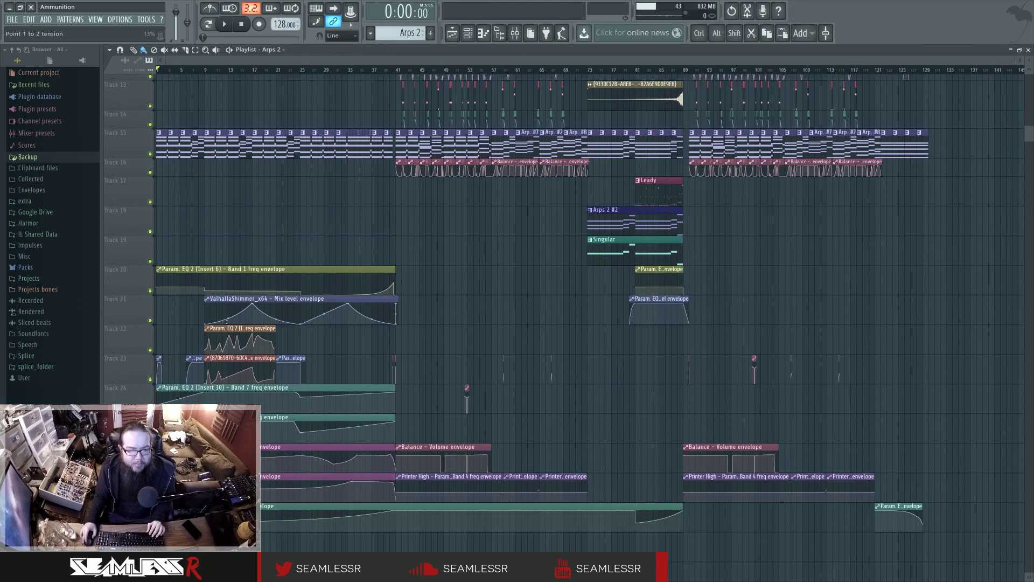
{"action": "scroll", "coordinate": [228, 322], "scroll_direction": "up", "scroll_amount": 5}
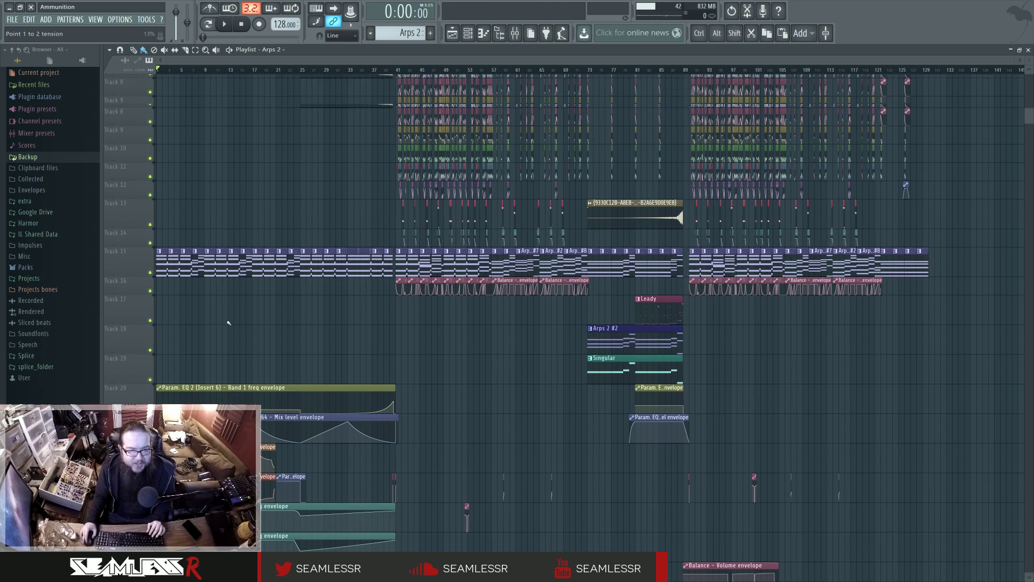
{"action": "scroll", "coordinate": [241, 291], "scroll_direction": "up", "scroll_amount": 1}
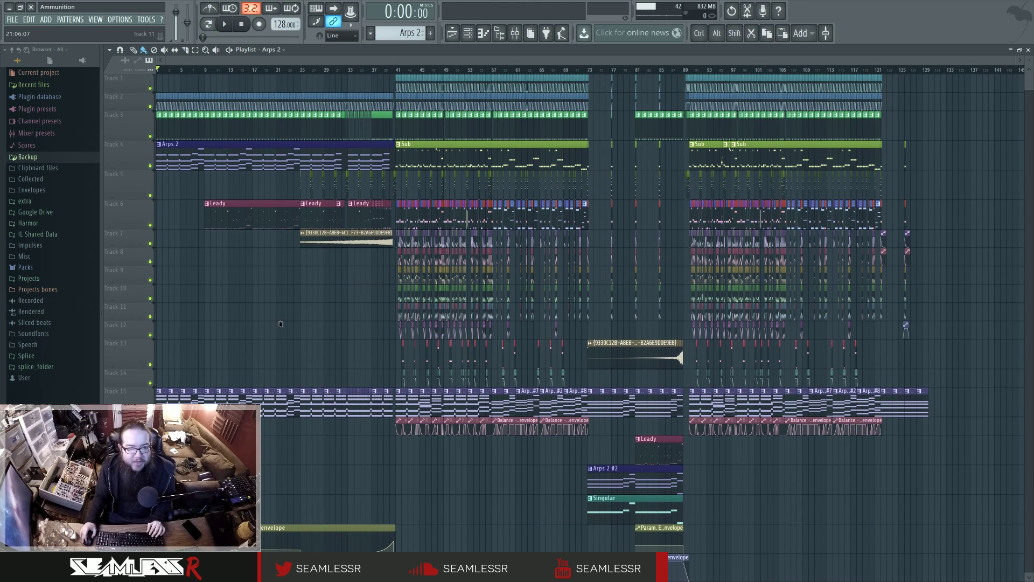
{"action": "left_click", "coordinate": [468, 34]}
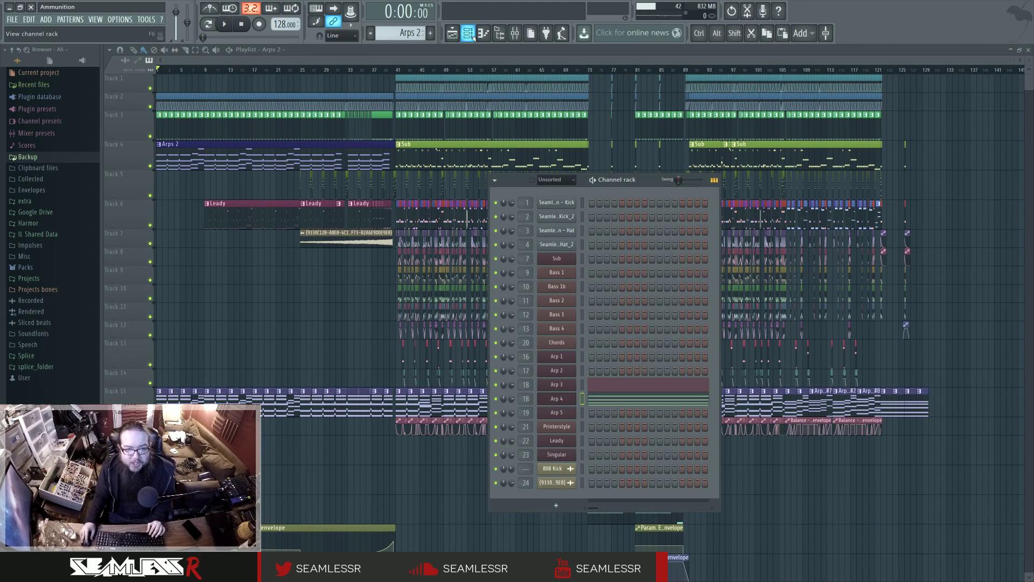
{"action": "left_click", "coordinate": [472, 37]}
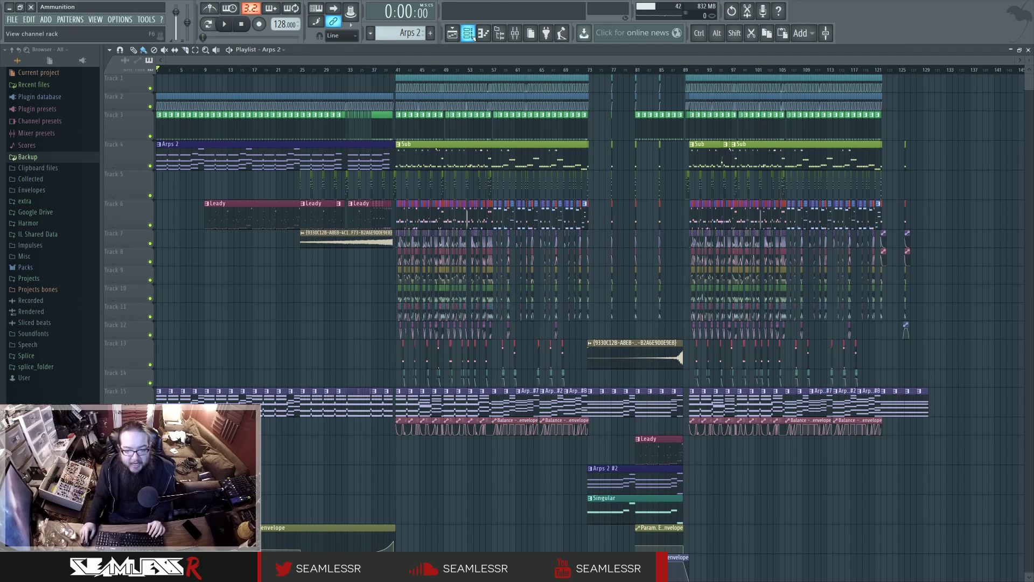
Play the song from bar 73 and view the Arps 2 #2 pattern's notes together with the mixer.
{"action": "left_click", "coordinate": [588, 69]}
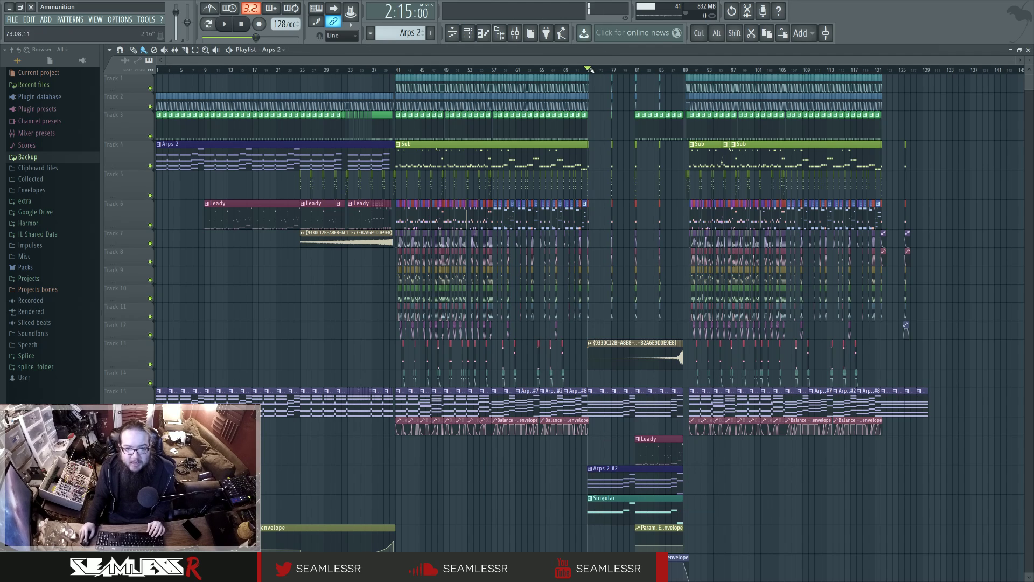
{"action": "key", "text": "space"}
{"action": "double_click", "coordinate": [610, 469]}
{"action": "left_click", "coordinate": [514, 33]}
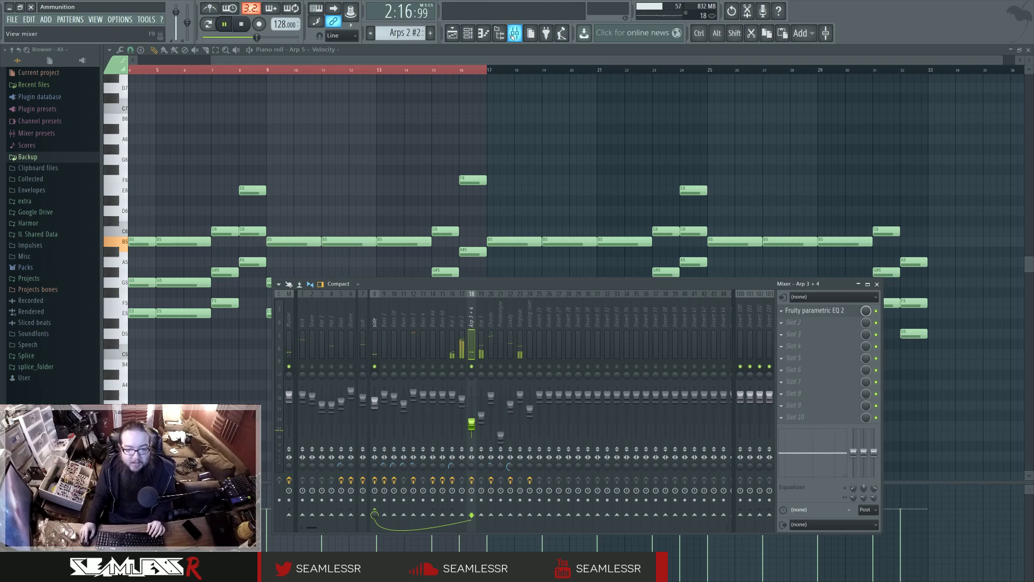
Return to the playlist and briefly play the intro from around bar 22.
{"action": "left_click", "coordinate": [452, 34]}
{"action": "left_click", "coordinate": [282, 70]}
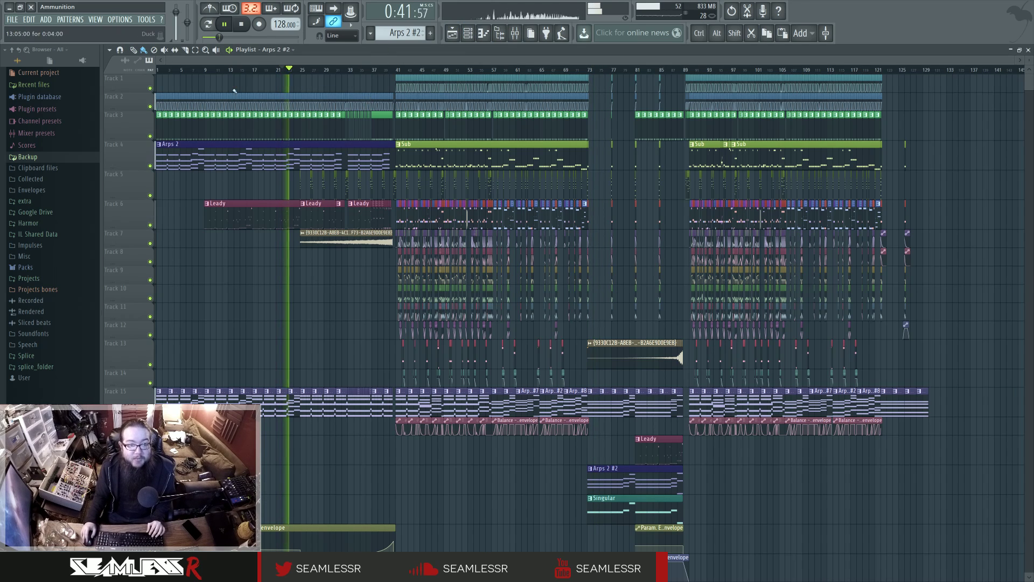
{"action": "key", "text": "space"}
Play the song from the start with the mixer shown, checking the Arp 1 and Arp 2 tracks.
{"action": "left_click", "coordinate": [514, 33]}
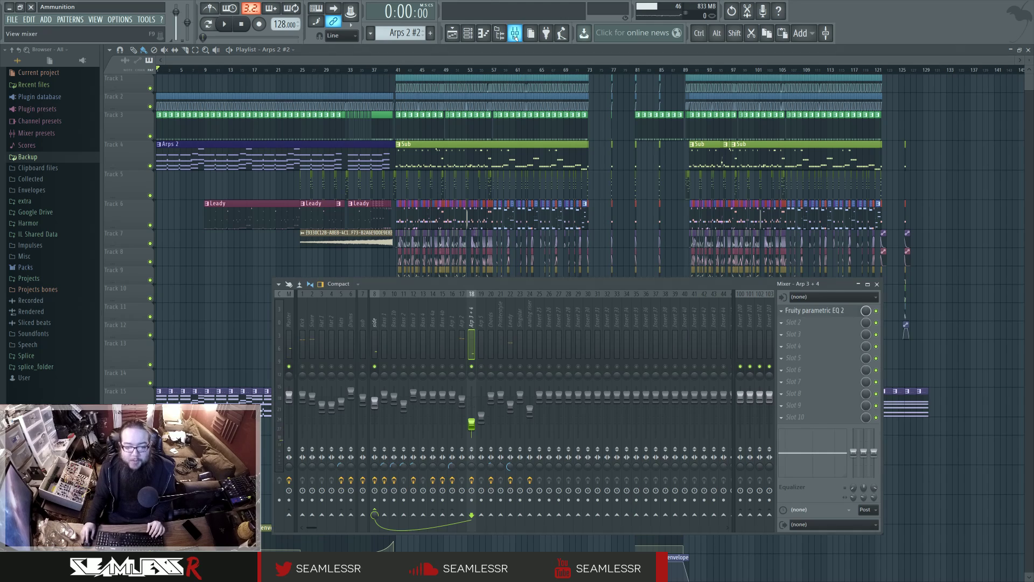
{"action": "key", "text": "space"}
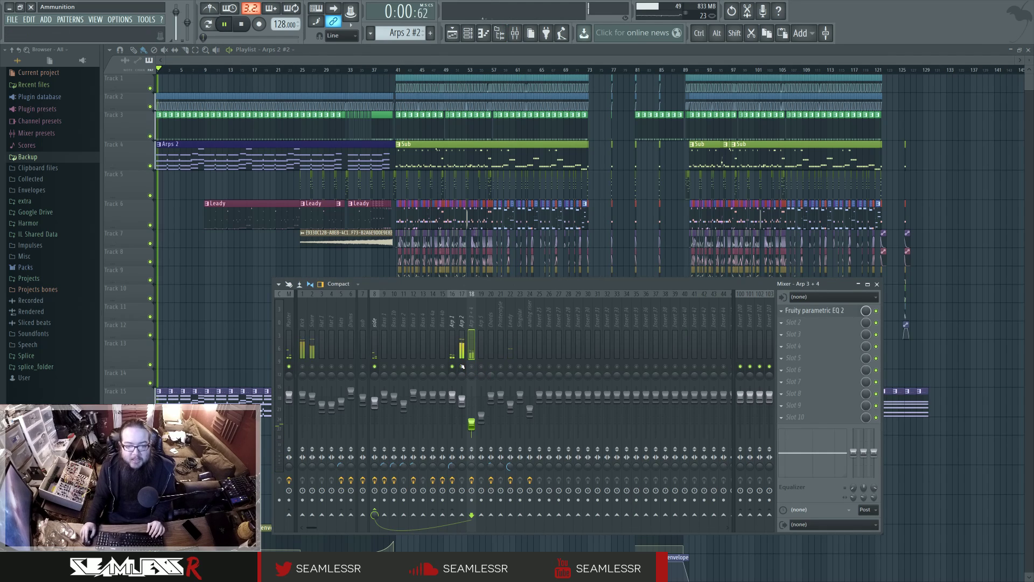
{"action": "left_click", "coordinate": [461, 324]}
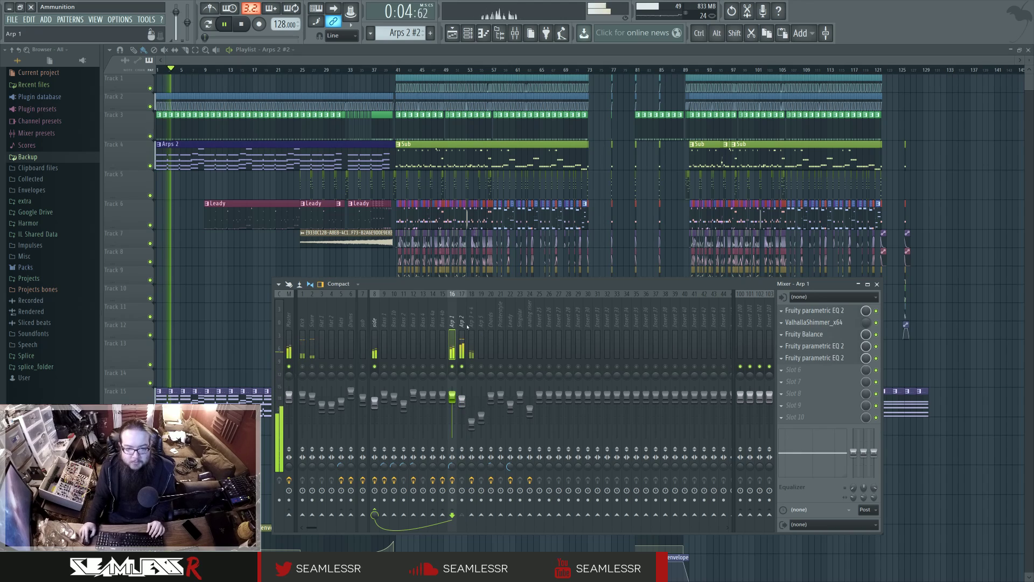
{"action": "key", "text": "space"}
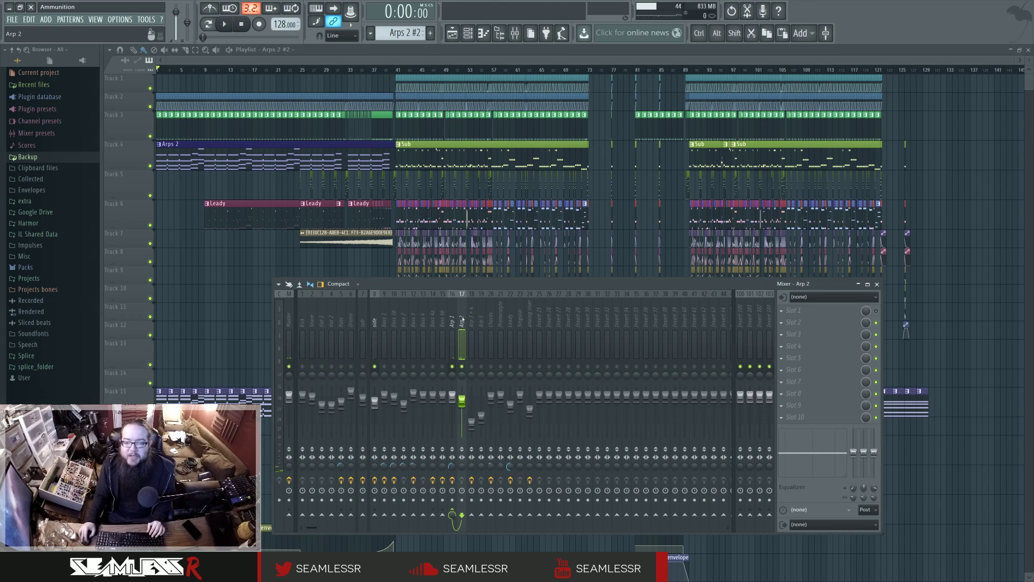
Open the first Arps 1 clip on track 15 to view Arp 1's notes, with the channel rack shown alongside.
{"action": "left_click", "coordinate": [467, 35]}
{"action": "key", "text": "F12"}
{"action": "double_click", "coordinate": [297, 398]}
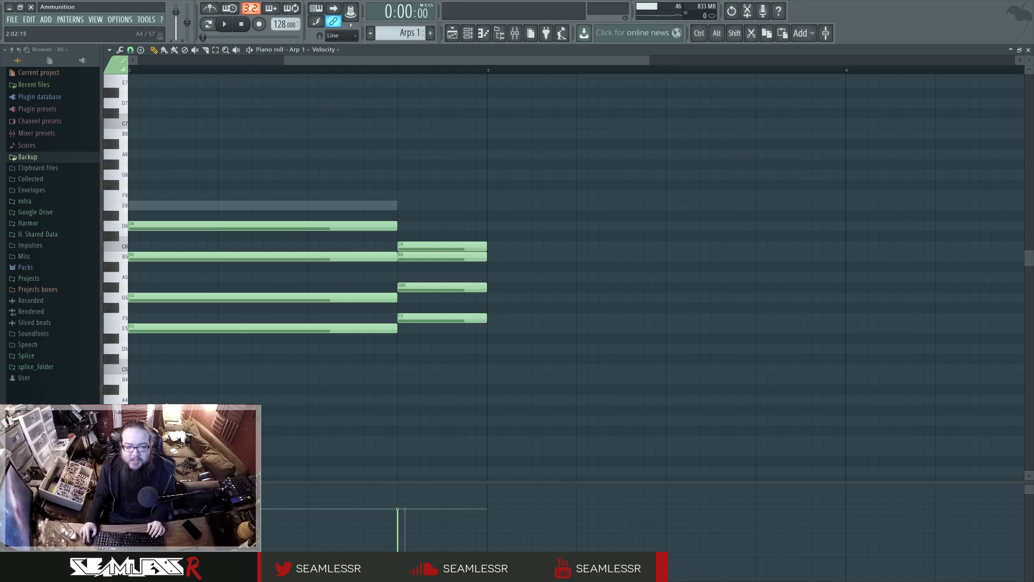
{"action": "key", "text": "F6"}
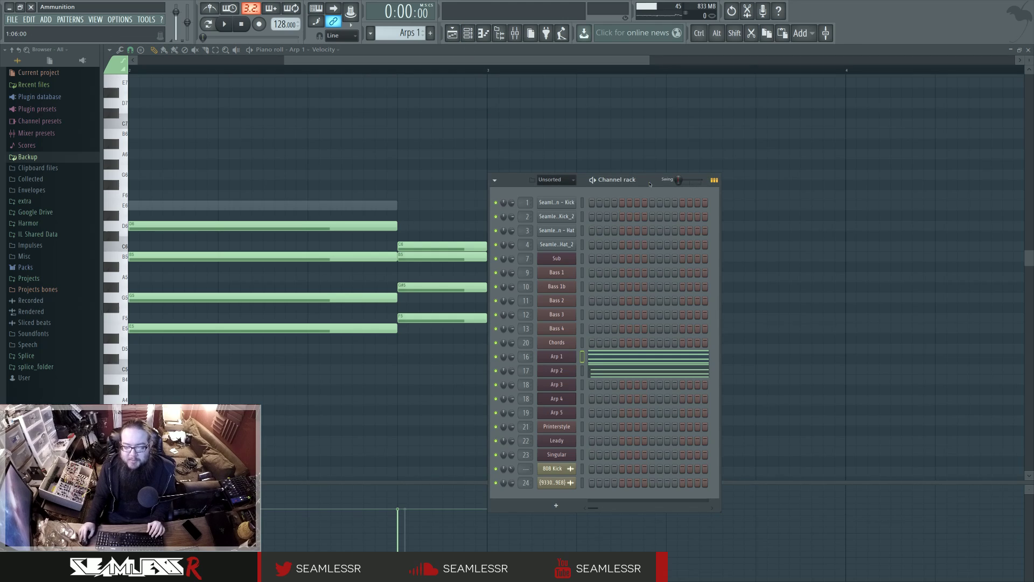
{"action": "left_click_drag", "start_coordinate": [649, 183], "coordinate": [655, 148]}
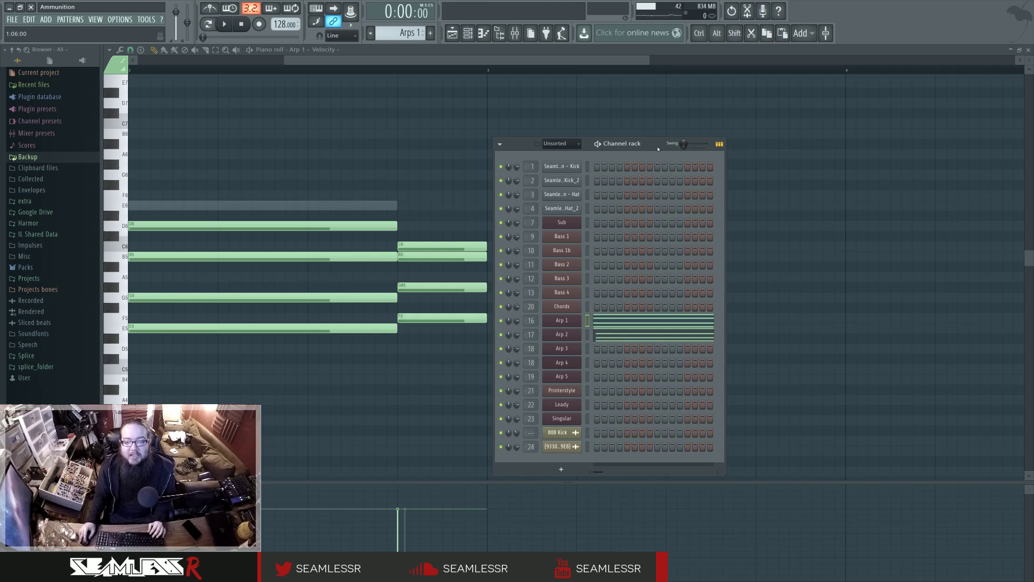
{"action": "left_click_drag", "start_coordinate": [658, 149], "coordinate": [662, 147]}
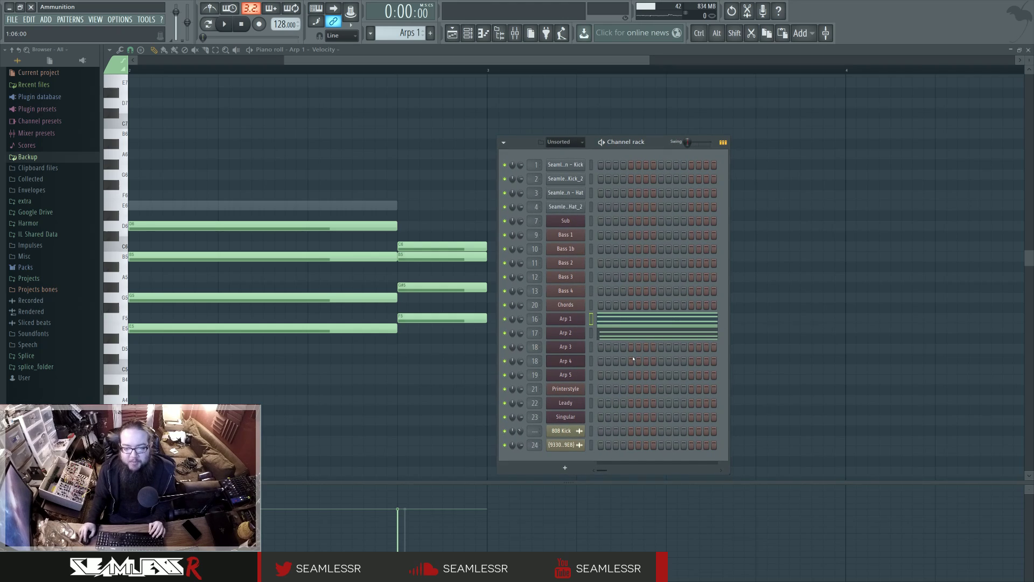
Open Arp 2's notes and select the late-starting lower notes of both chords.
{"action": "left_click", "coordinate": [620, 337]}
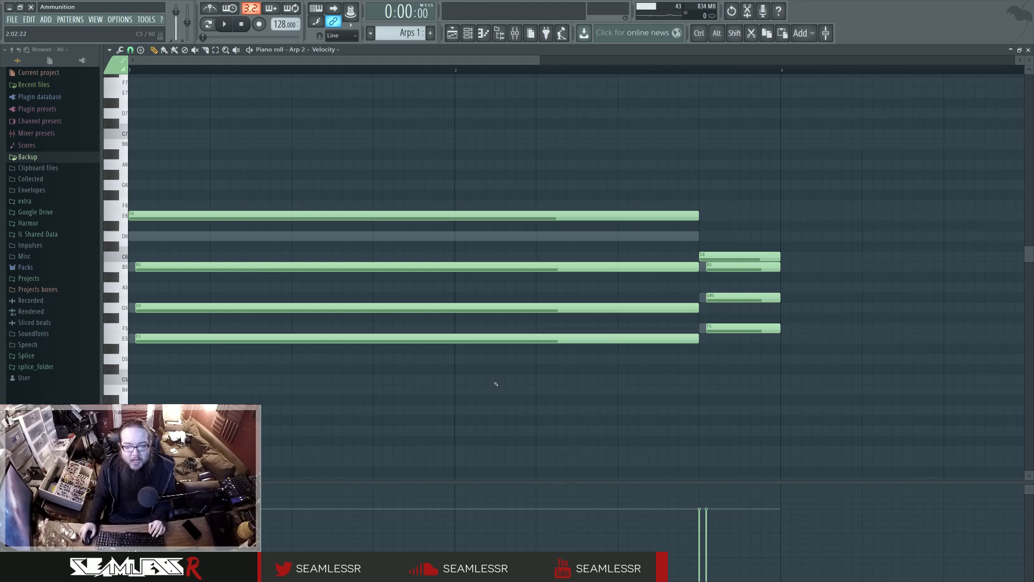
{"action": "left_click_drag", "start_coordinate": [231, 262], "coordinate": [237, 342]}
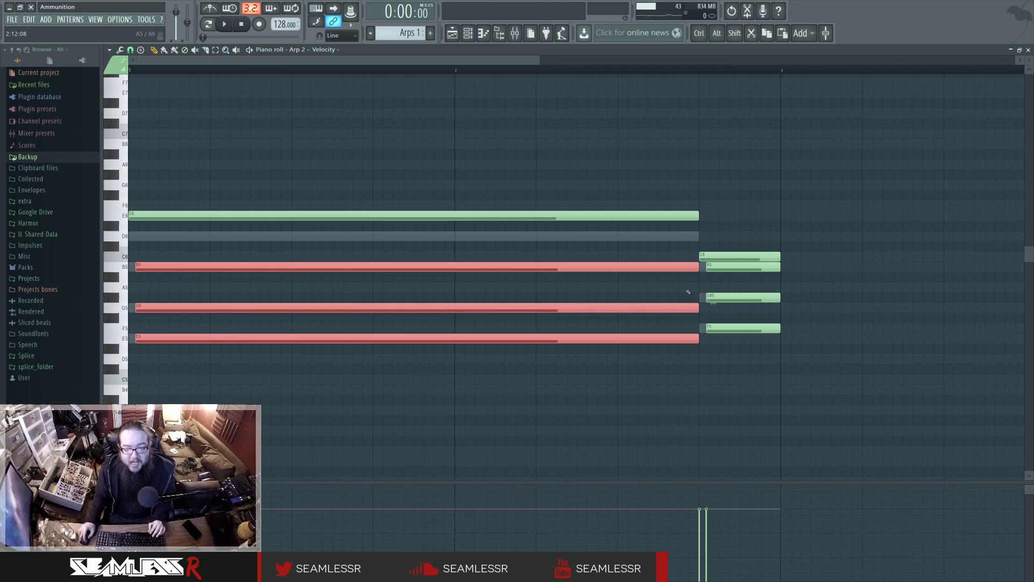
{"action": "left_click_drag", "start_coordinate": [703, 262], "coordinate": [795, 302]}
Play the Arps 1 pattern with the channel rack and mixer shown to check the Arp 2 levels.
{"action": "key", "text": "F6"}
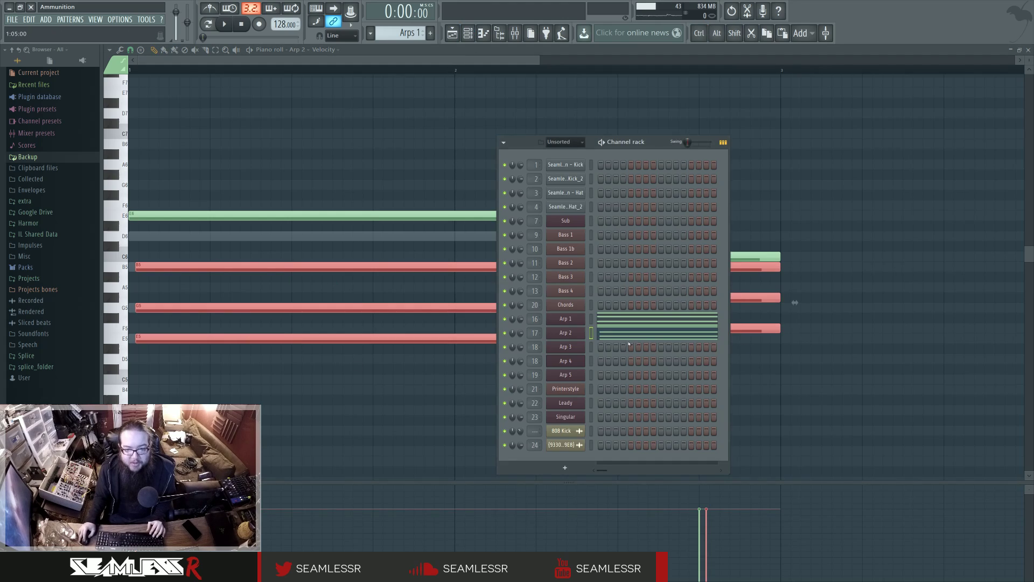
{"action": "left_click", "coordinate": [223, 25]}
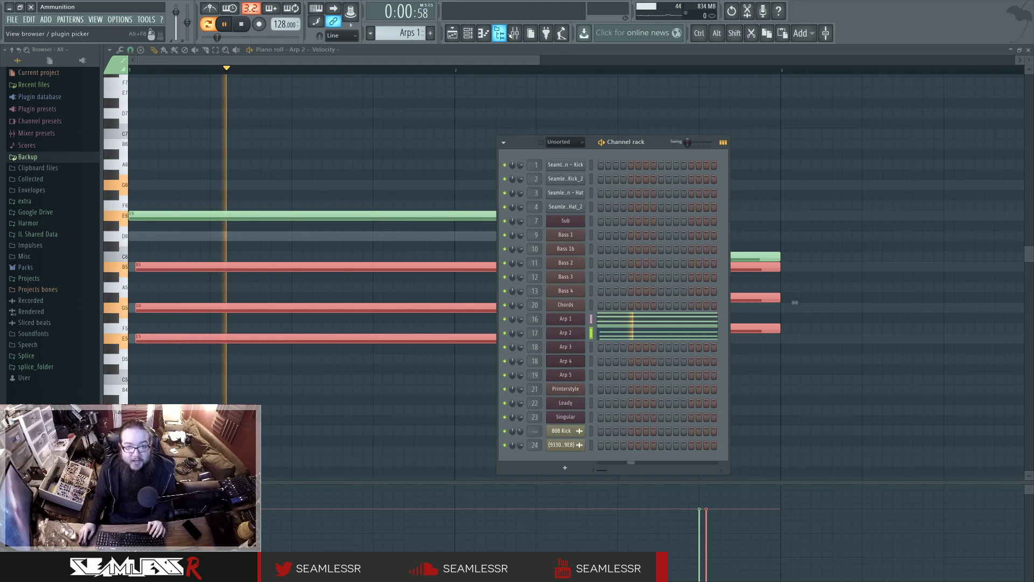
{"action": "key", "text": "F9"}
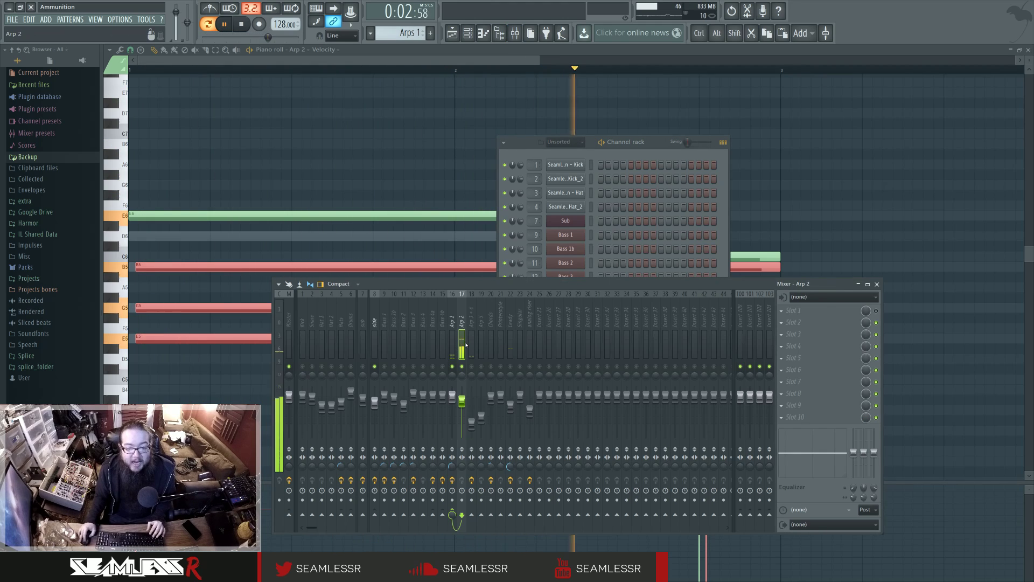
Check the side track's routing in the mixer and inspect the last Fruity parametric EQ 2 on Arp 1.
{"action": "key", "text": "Left"}
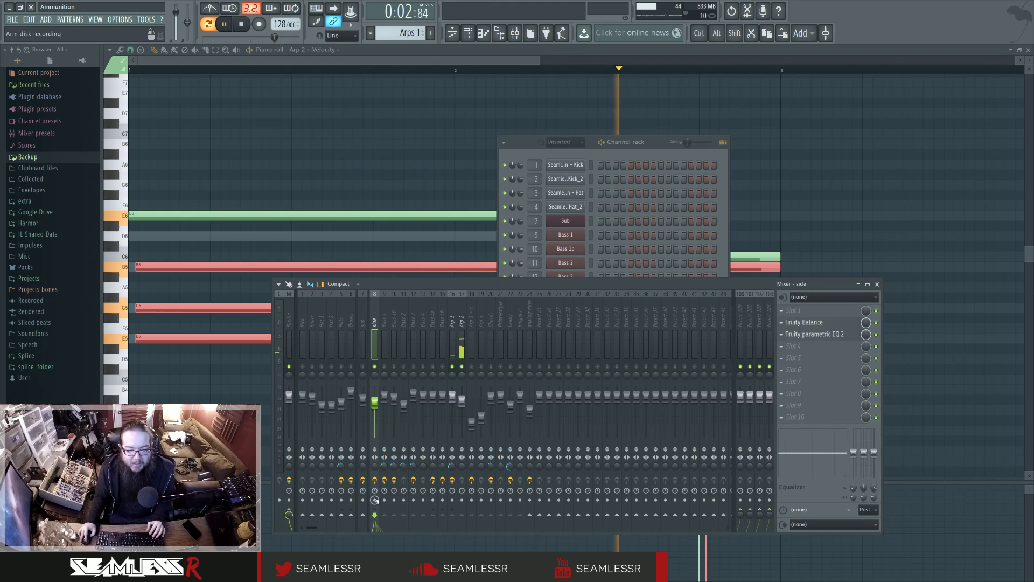
{"action": "left_click", "coordinate": [375, 479]}
{"action": "left_click", "coordinate": [452, 458]}
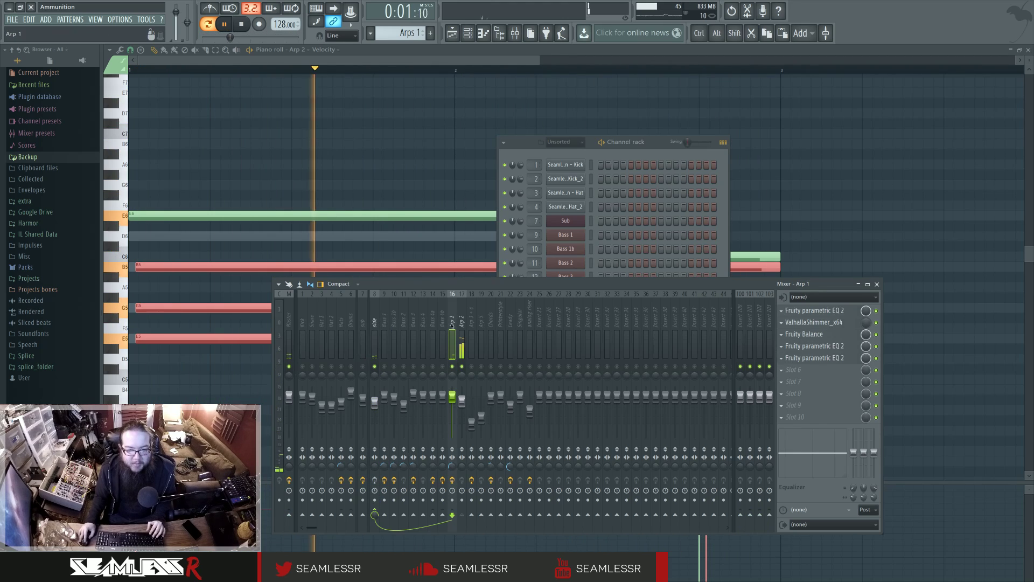
{"action": "left_click", "coordinate": [815, 358]}
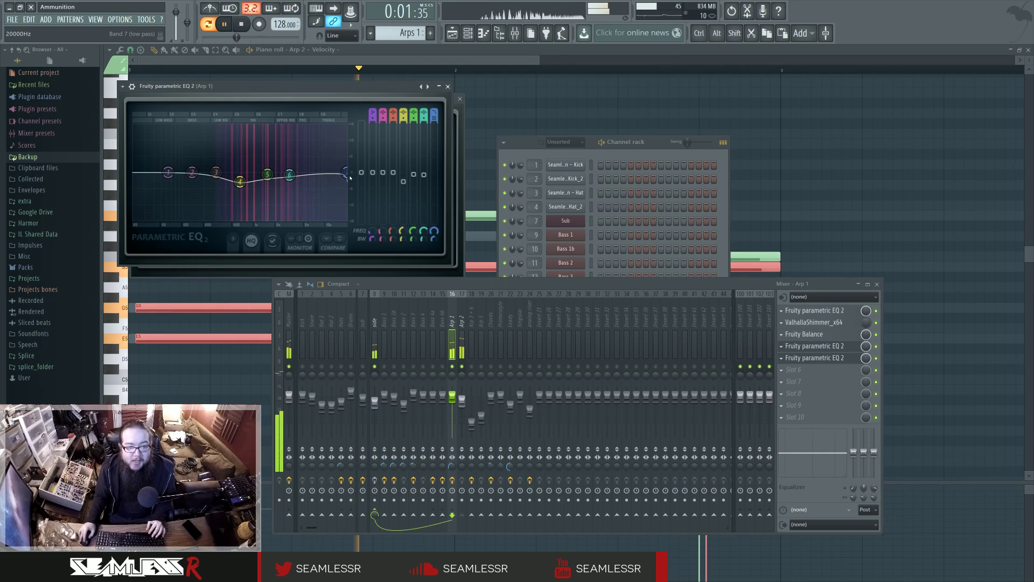
Replay the Arps 1 pattern to compare the Arp 1 and Arp 2 layers, and return to Arp 2's notes.
{"action": "key", "text": "space"}
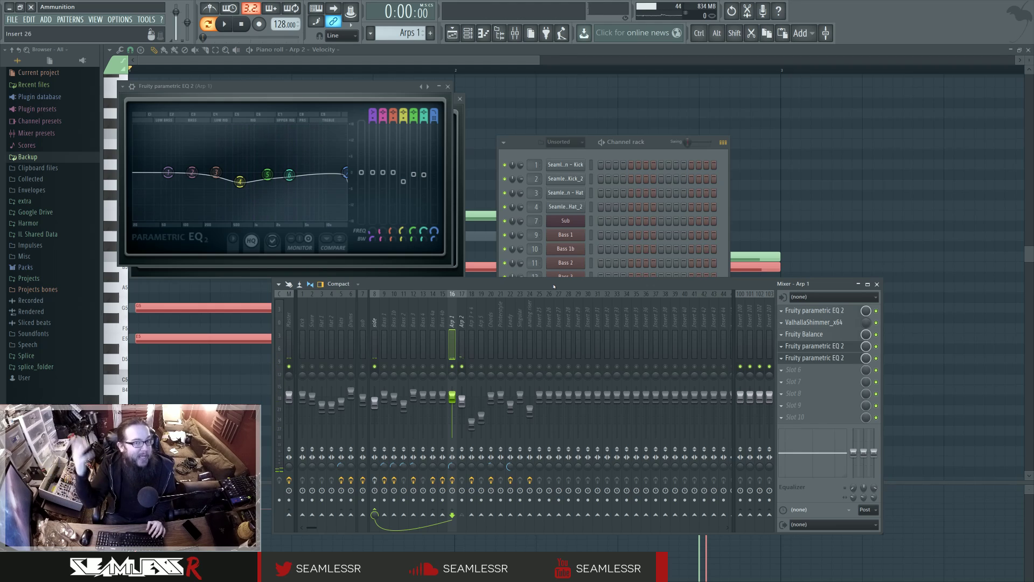
{"action": "key", "text": "space"}
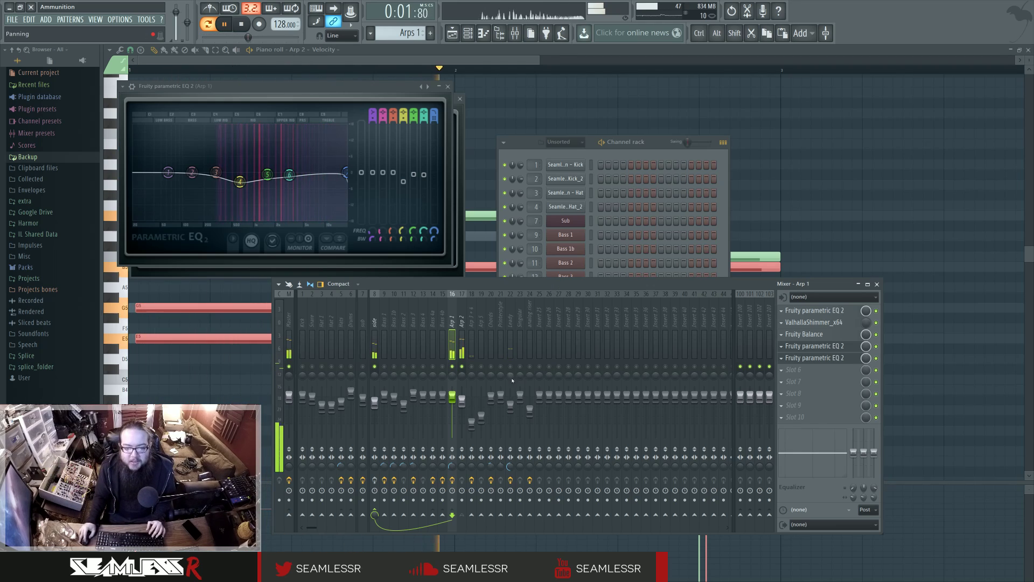
{"action": "key", "text": "F6"}
{"action": "key", "text": "space"}
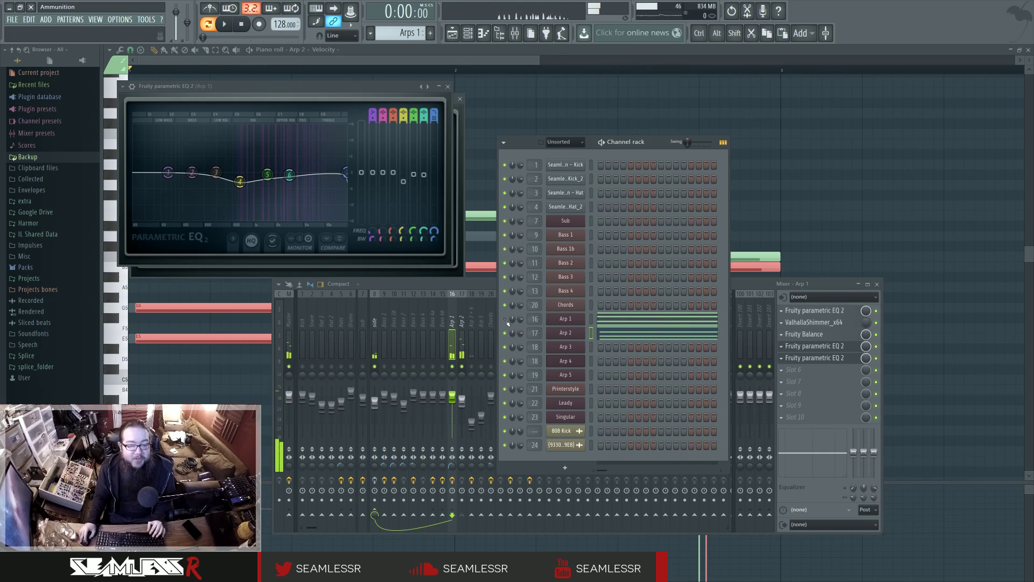
{"action": "key", "text": "space"}
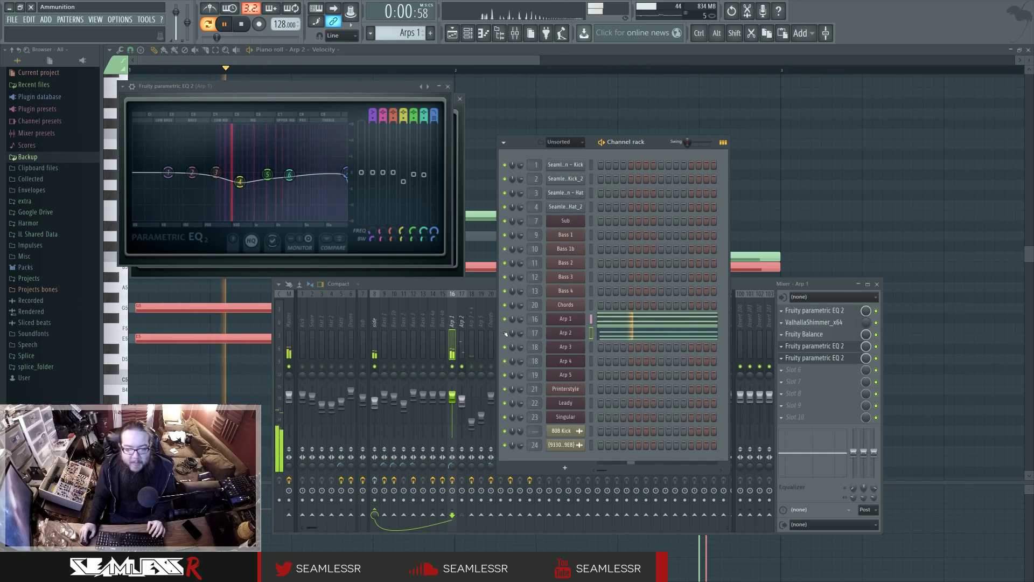
{"action": "key", "text": "space"}
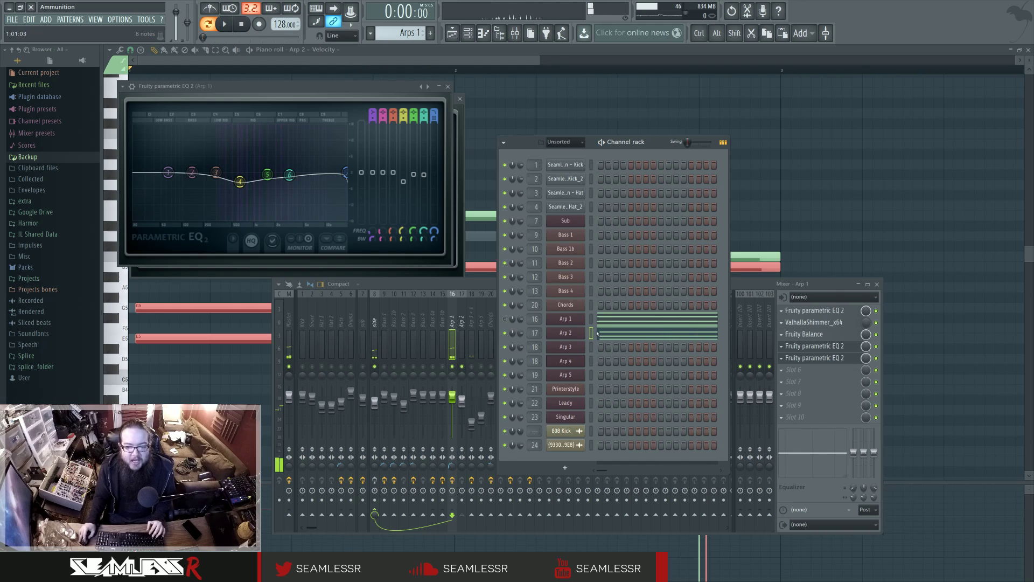
{"action": "left_click", "coordinate": [175, 368]}
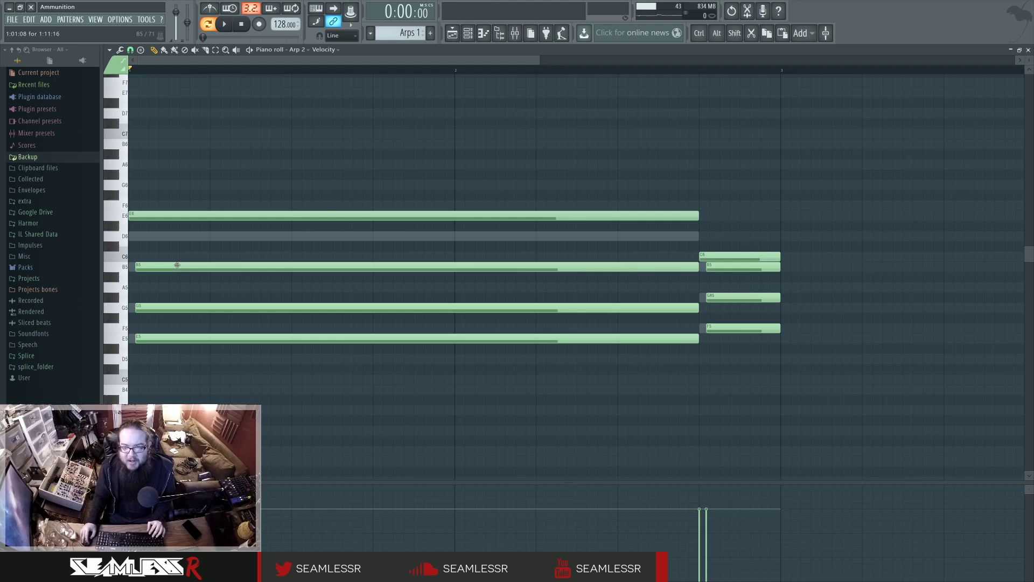
Move the three lower notes of Arp 2's first chord to the bar start and play the pattern.
{"action": "left_click_drag", "start_coordinate": [176, 252], "coordinate": [194, 345]}
{"action": "key", "text": "shift+Left"}
{"action": "key", "text": "space"}
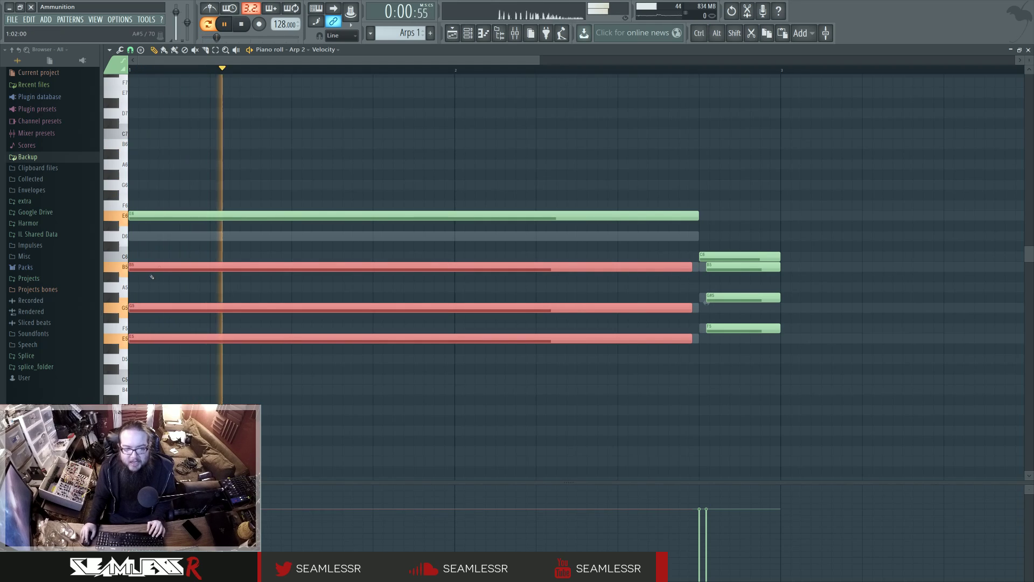
{"action": "key", "text": "space"}
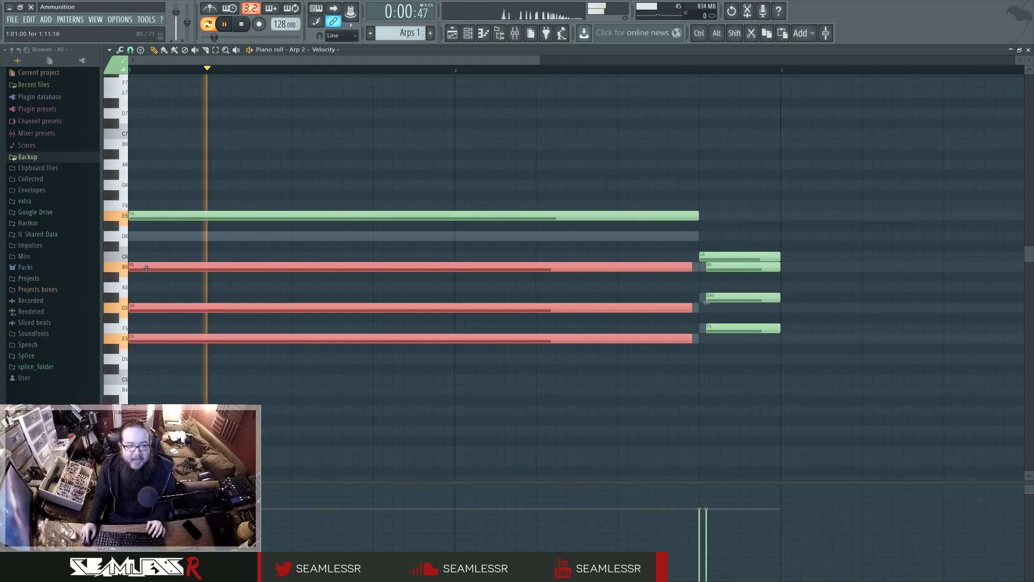
Move the first chord's lower notes back to their late start at 1:01:08 and deselect them.
{"action": "left_click_drag", "start_coordinate": [144, 267], "coordinate": [156, 267]}
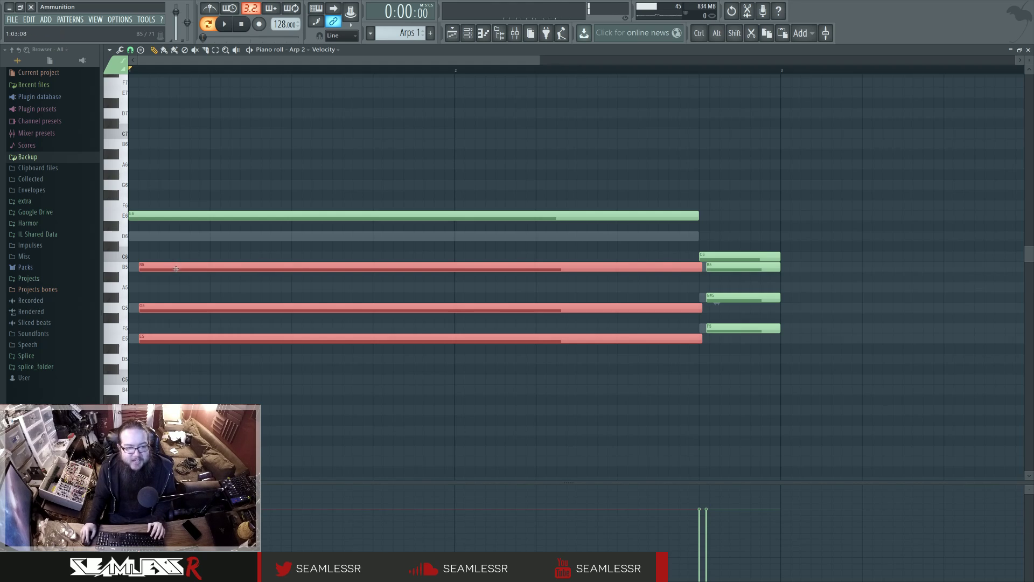
{"action": "left_click_drag", "start_coordinate": [177, 268], "coordinate": [174, 270]}
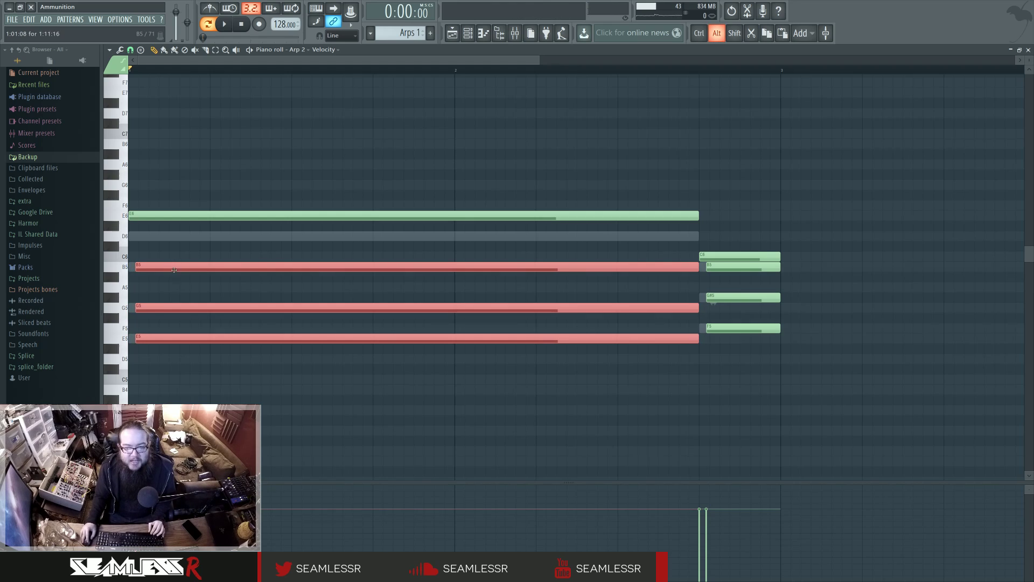
{"action": "left_click", "coordinate": [191, 397]}
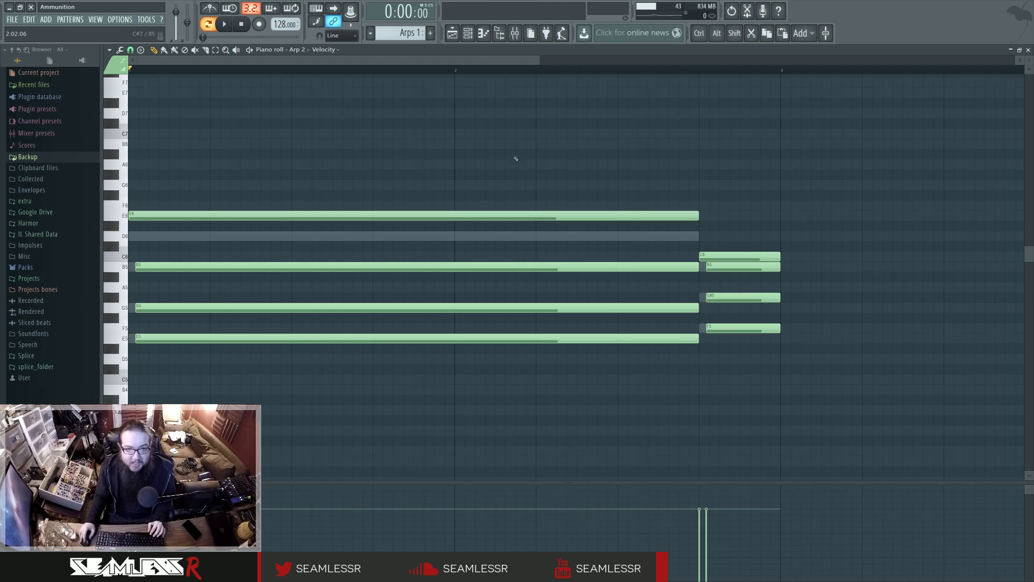
Open the playlist and play the arrangement from bar 45 in song mode.
{"action": "left_click", "coordinate": [453, 33]}
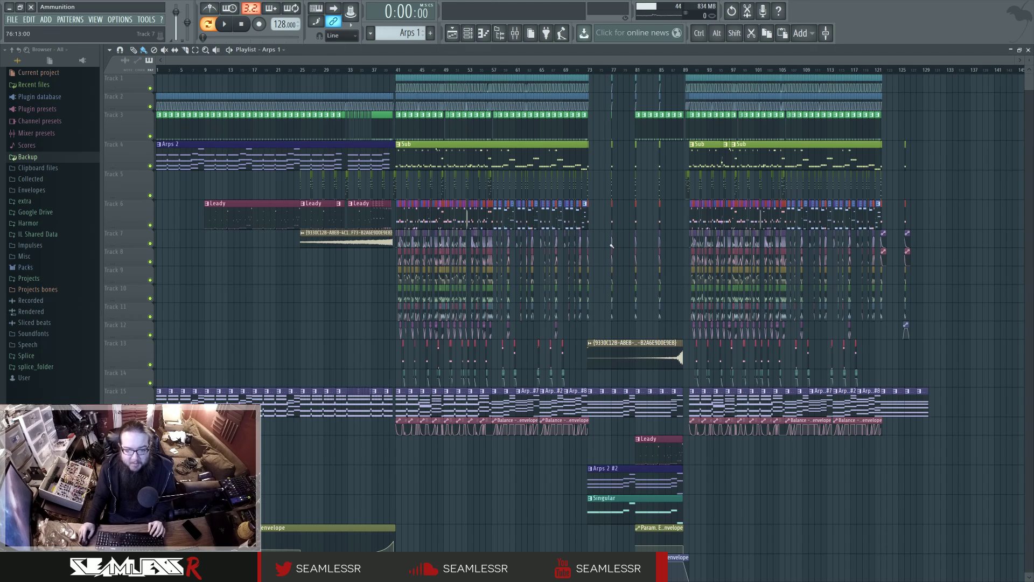
{"action": "scroll", "coordinate": [693, 218], "scroll_direction": "up", "scroll_amount": 3}
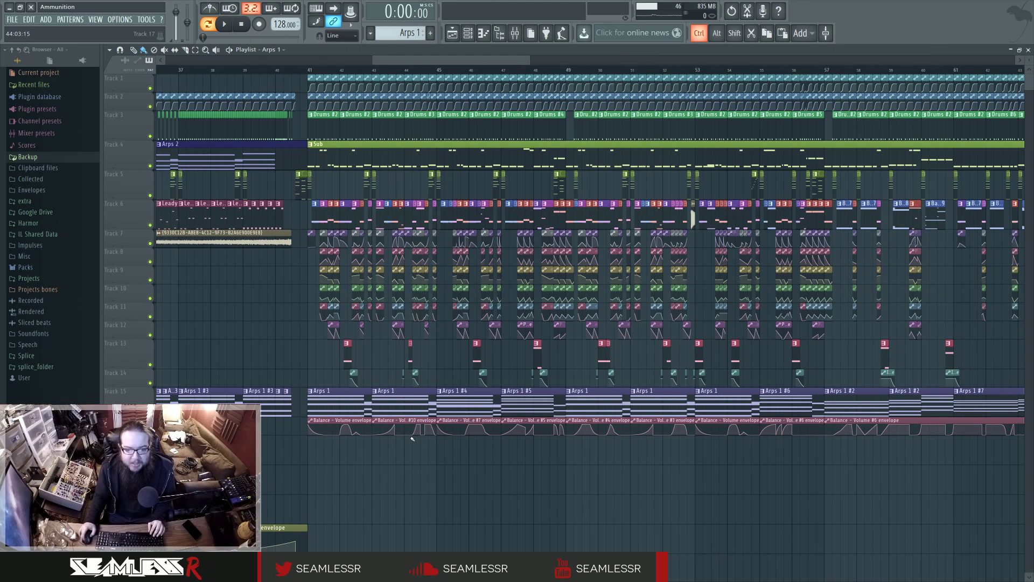
{"action": "left_click", "coordinate": [441, 70]}
{"action": "key", "text": "space"}
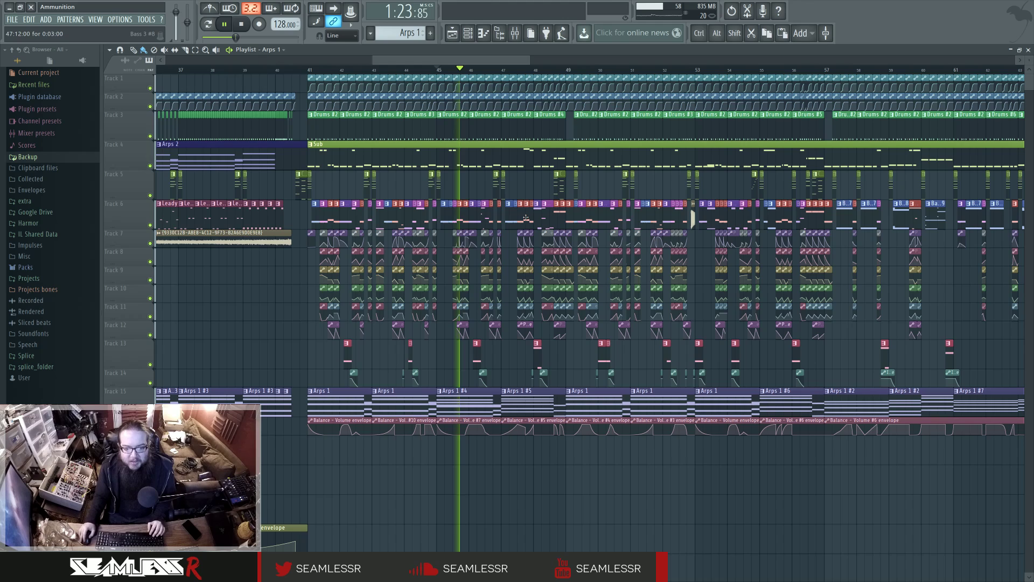
{"action": "key", "text": "space"}
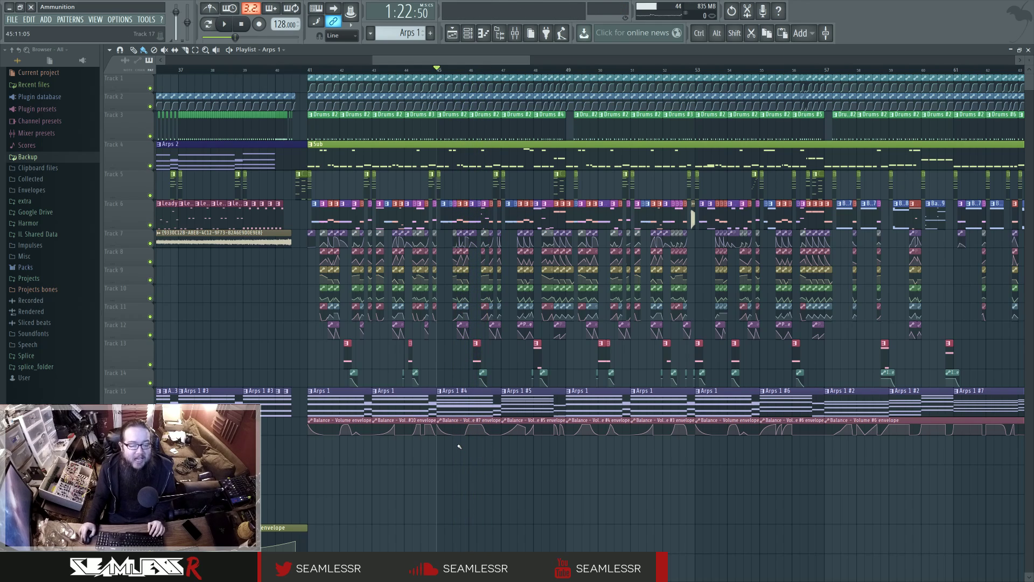
Open the Arps 1 #4 pattern's notes from the arrangement and return to the playlist.
{"action": "scroll", "coordinate": [337, 452], "scroll_direction": "down", "scroll_amount": 3}
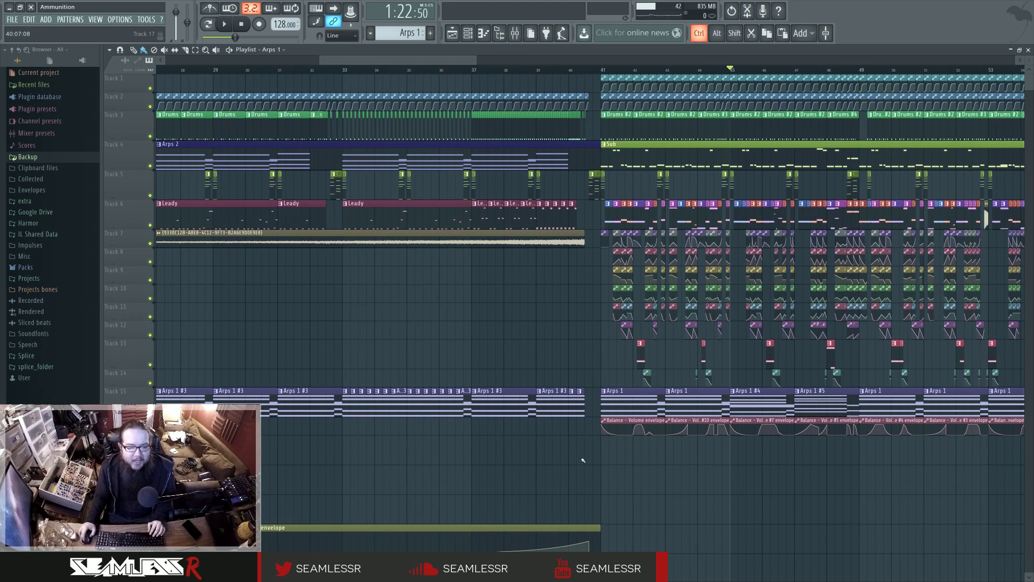
{"action": "double_click", "coordinate": [365, 393]}
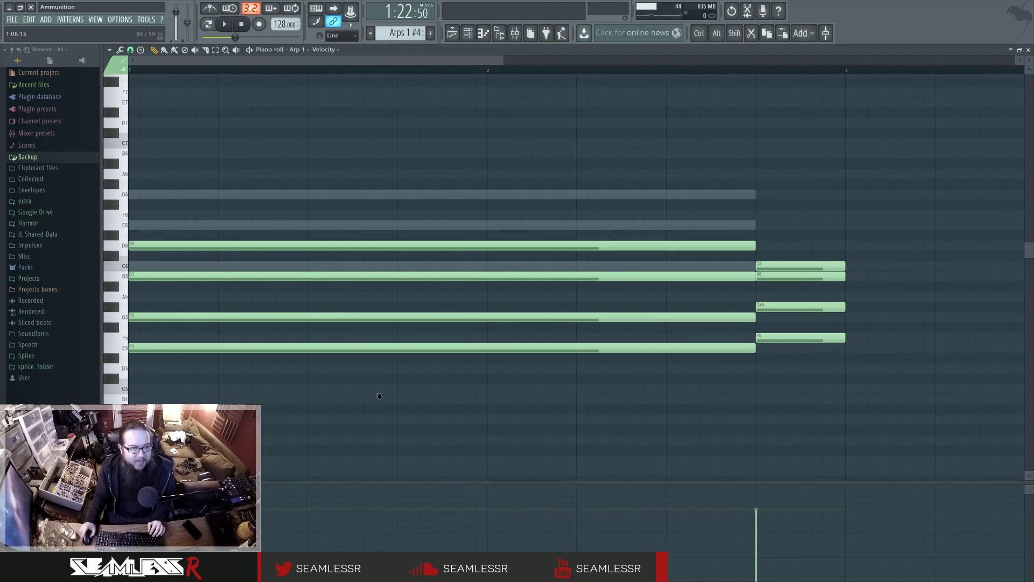
{"action": "key", "text": "F5"}
Examine the Arps 1 clips on Track 15 across the arrangement and the automation clips beneath them.
{"action": "scroll", "coordinate": [519, 335], "scroll_direction": "up", "scroll_amount": 3}
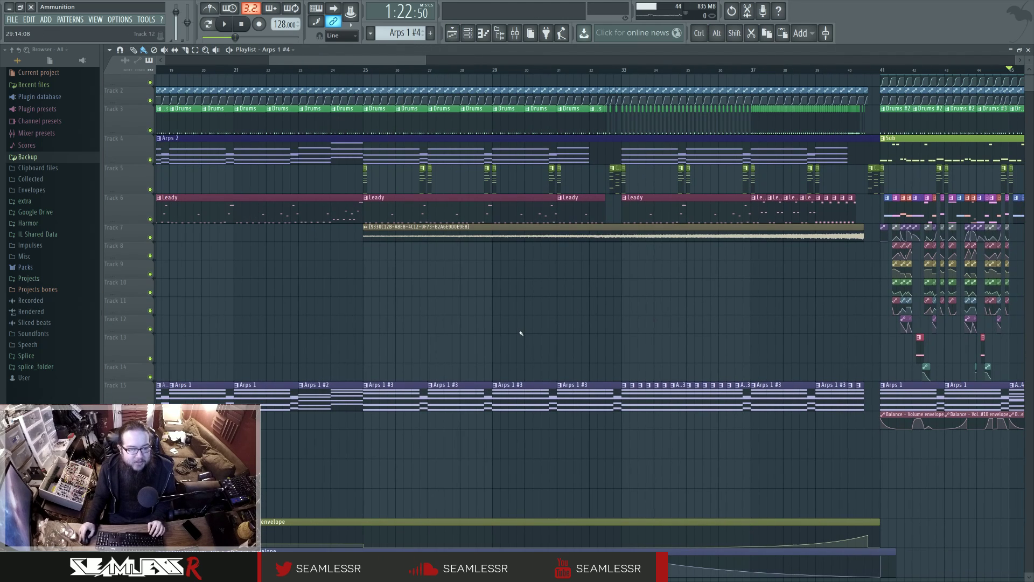
{"action": "scroll", "coordinate": [231, 347], "scroll_direction": "up", "scroll_amount": 3}
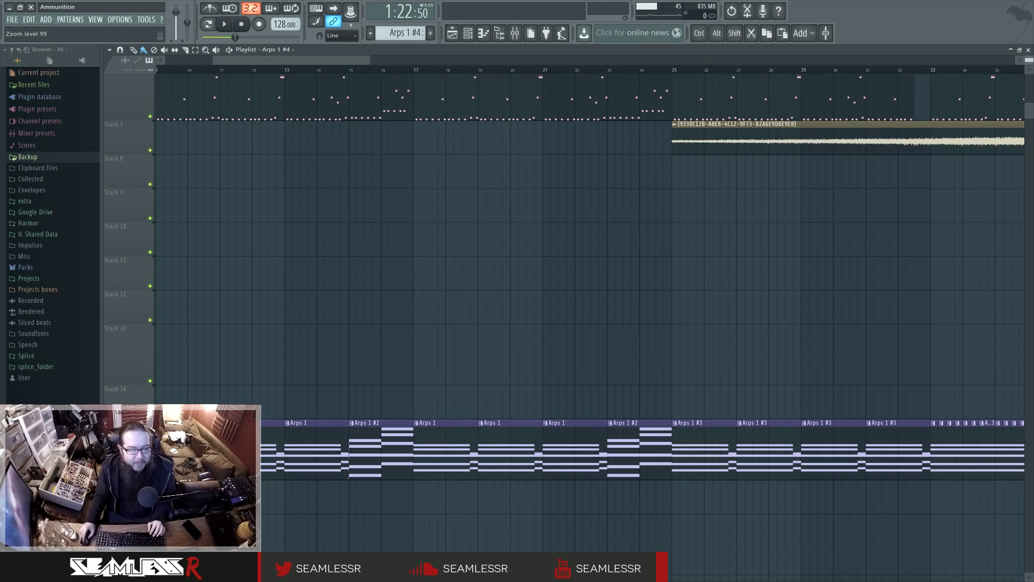
{"action": "scroll", "coordinate": [319, 331], "scroll_direction": "down", "scroll_amount": 3}
{"action": "scroll", "coordinate": [321, 332], "scroll_direction": "down", "scroll_amount": 3}
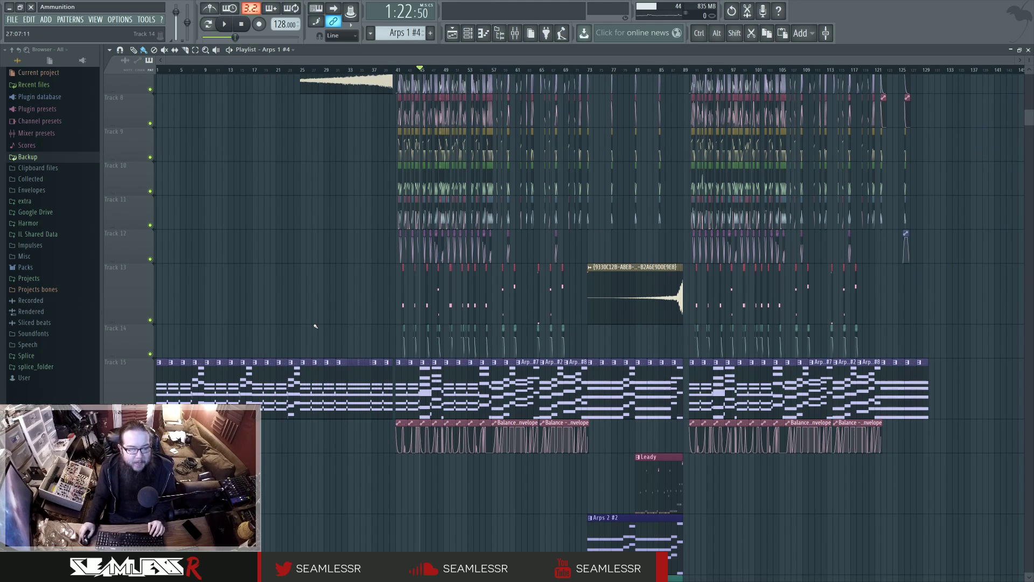
{"action": "scroll", "coordinate": [320, 332], "scroll_direction": "down", "scroll_amount": 1}
{"action": "scroll", "coordinate": [321, 332], "scroll_direction": "down", "scroll_amount": 2}
{"action": "scroll", "coordinate": [203, 276], "scroll_direction": "up", "scroll_amount": 5}
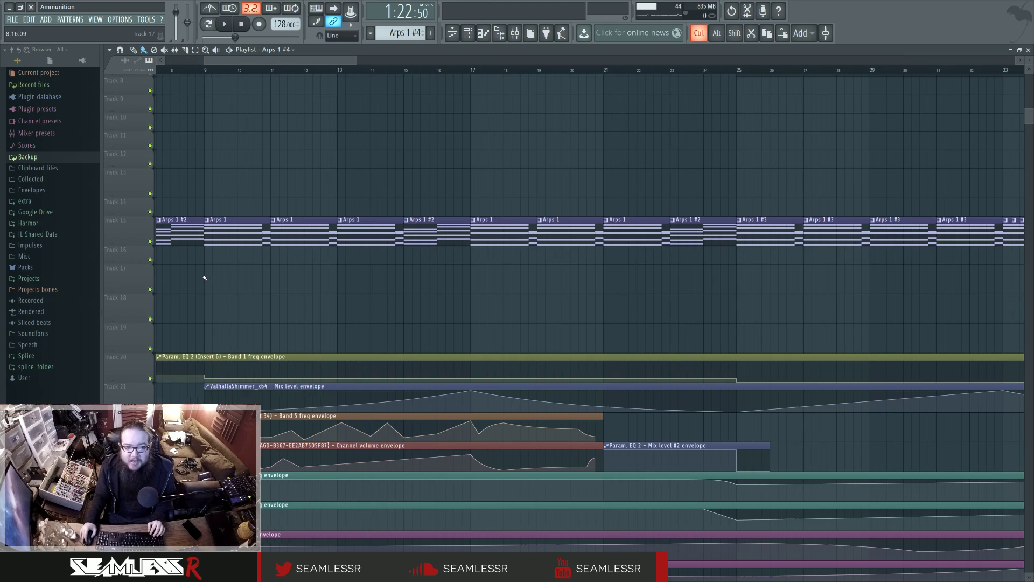
{"action": "scroll", "coordinate": [339, 291], "scroll_direction": "down", "scroll_amount": 1}
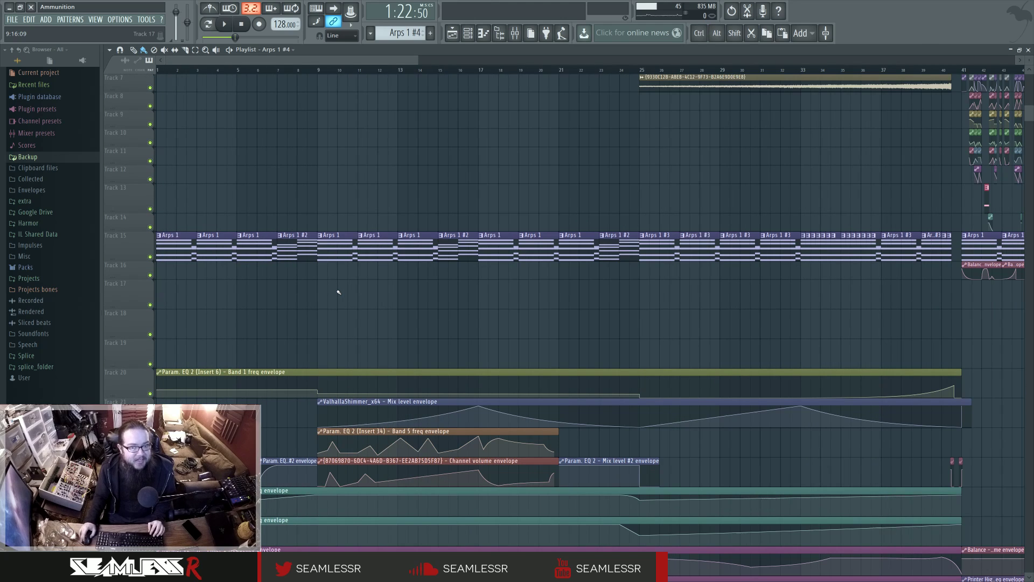
Open the first Arps 1 clip's notes and show Arp 1's Harmor from the channel rack during playback.
{"action": "double_click", "coordinate": [193, 250]}
{"action": "left_click", "coordinate": [468, 33]}
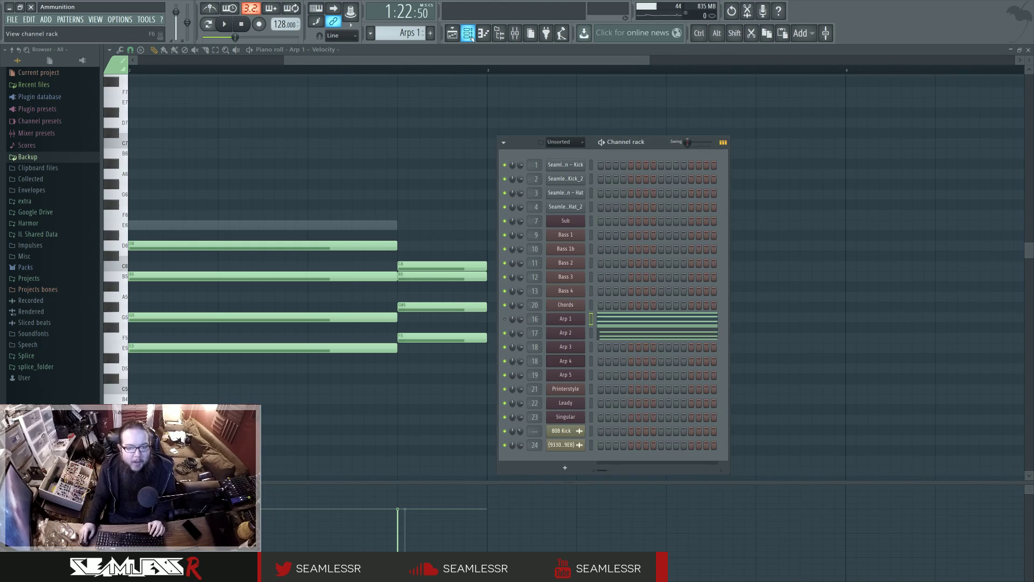
{"action": "key", "text": "space"}
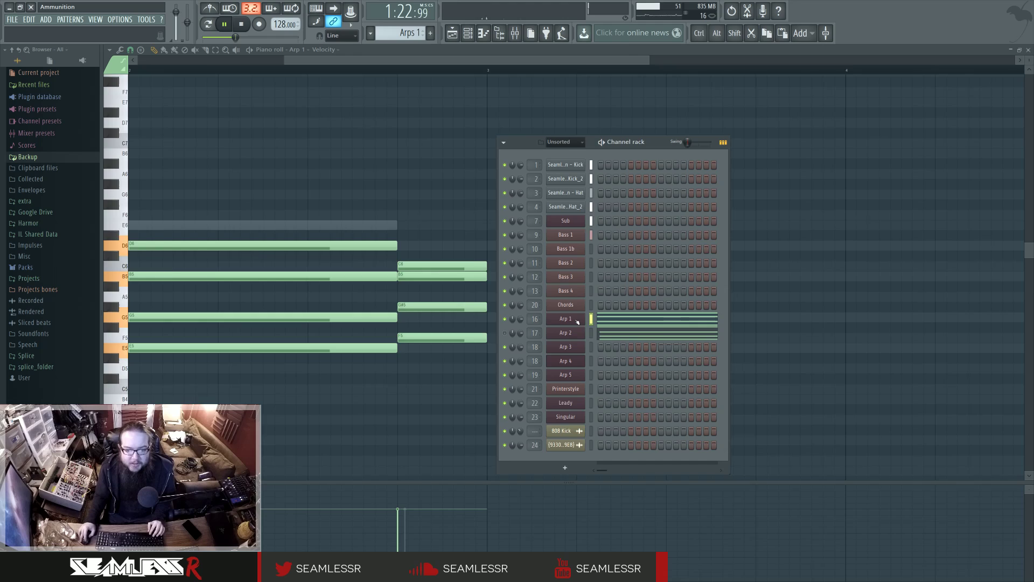
{"action": "left_click", "coordinate": [572, 320]}
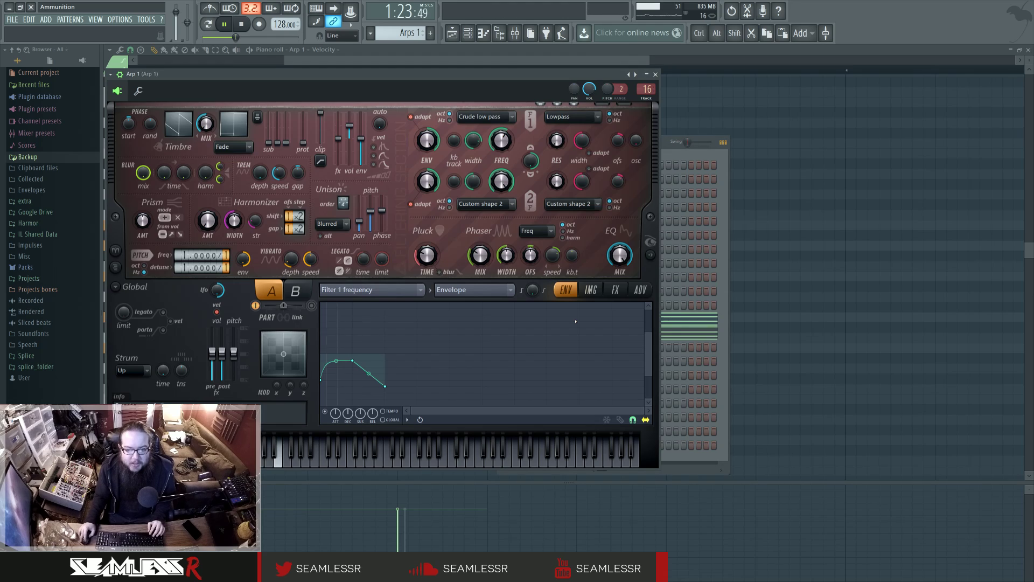
Play the song with the mixer shown and check the Fruity parametric EQ 2 in Arp 1's fourth effect slot.
{"action": "left_click", "coordinate": [515, 33]}
{"action": "key", "text": "space"}
{"action": "key", "text": "space"}
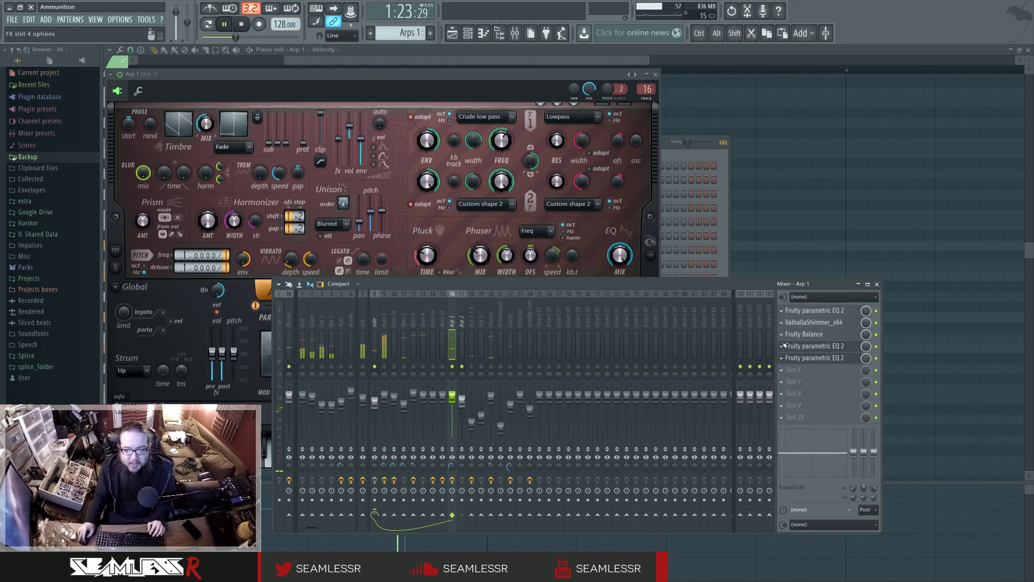
{"action": "left_click", "coordinate": [834, 350]}
{"action": "left_click", "coordinate": [833, 351]}
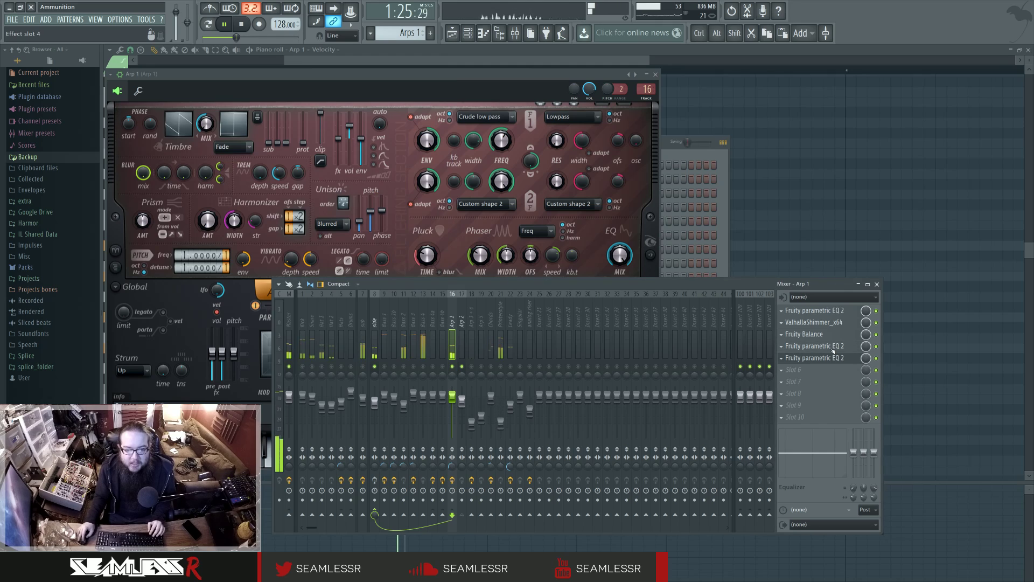
{"action": "key", "text": "space"}
Switch to pattern mode and play Arps 1 with Arp 1's Fruity Balance bypassed, bringing Harmor to the front.
{"action": "left_click", "coordinate": [207, 23]}
{"action": "key", "text": "space"}
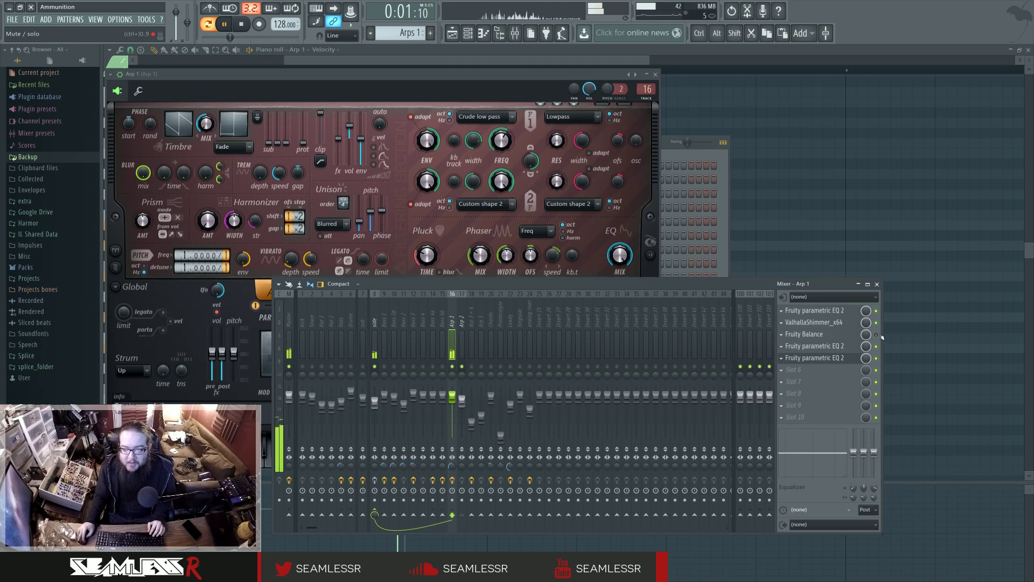
{"action": "left_click_drag", "start_coordinate": [445, 91], "coordinate": [573, 106]}
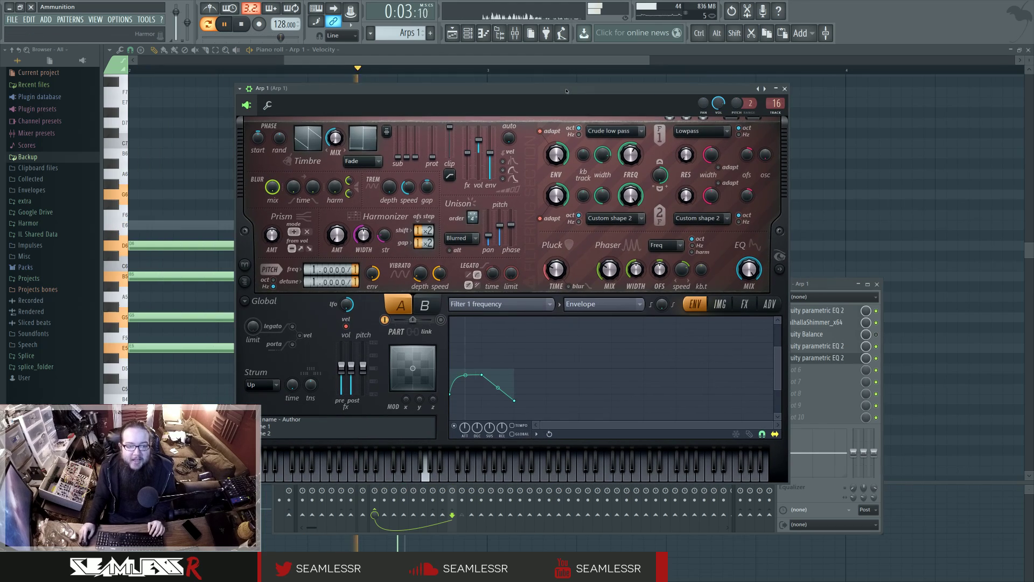
{"action": "key", "text": "space"}
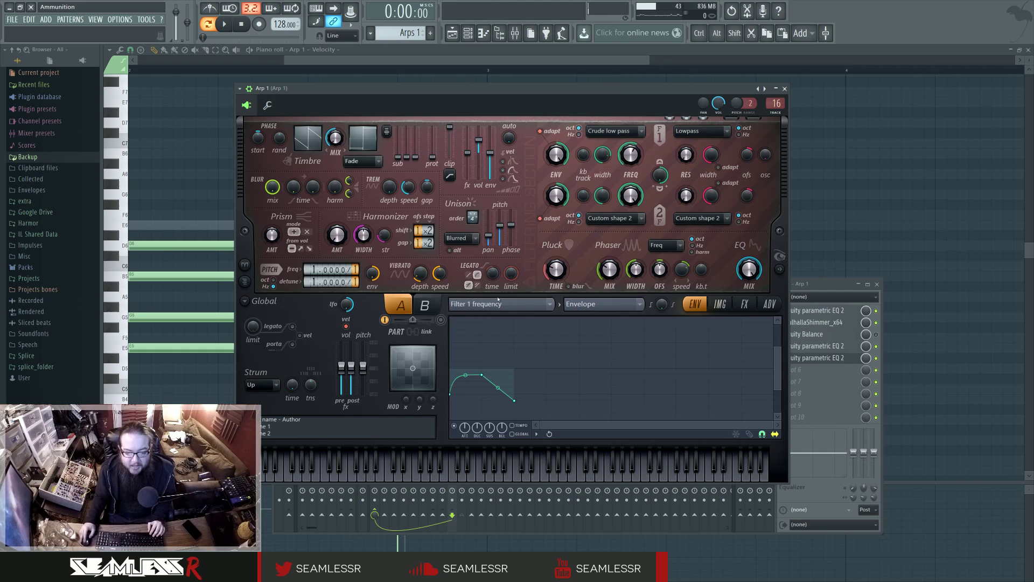
Expand the harmonic visualization in Arp 1's Harmor and play the Arps 1 pattern to watch it.
{"action": "left_click", "coordinate": [779, 269]}
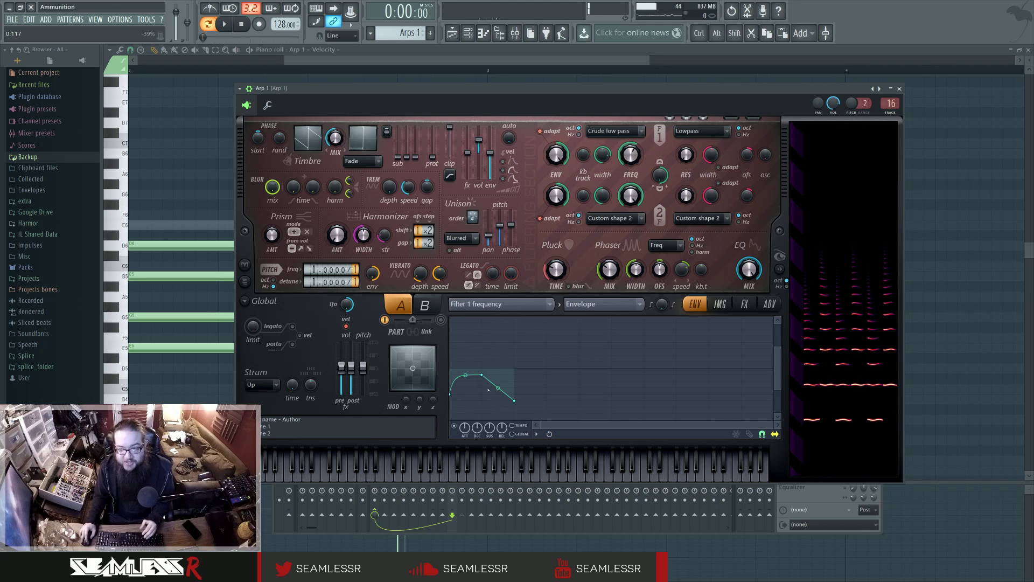
{"action": "left_click", "coordinate": [514, 36]}
{"action": "key", "text": "space"}
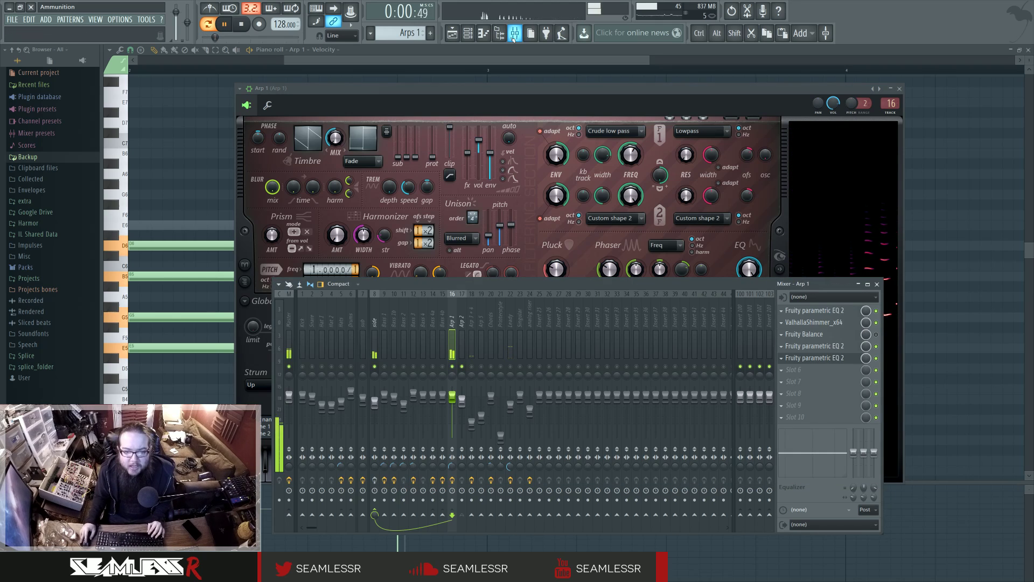
{"action": "left_click", "coordinate": [512, 91]}
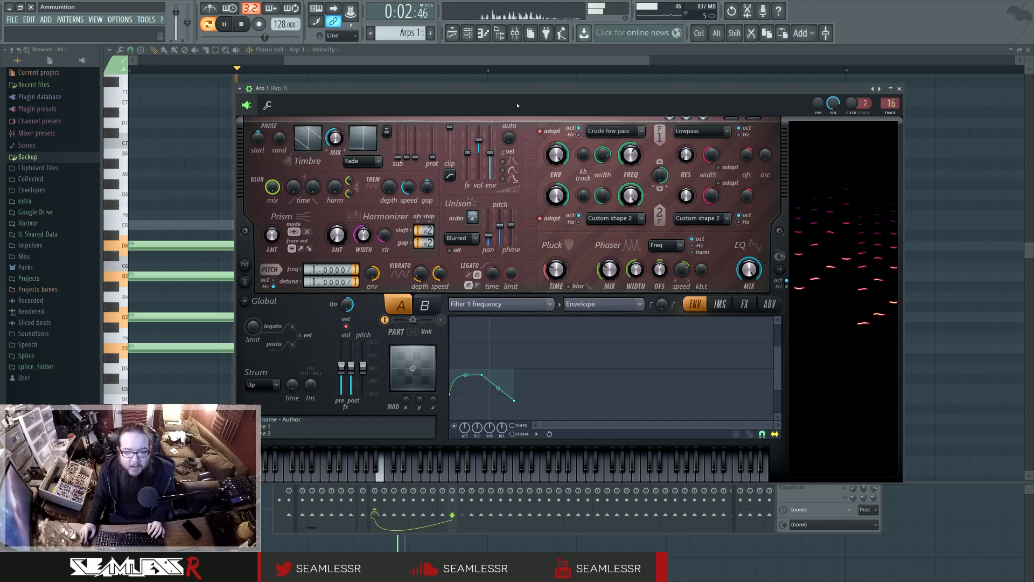
{"action": "key", "text": "space"}
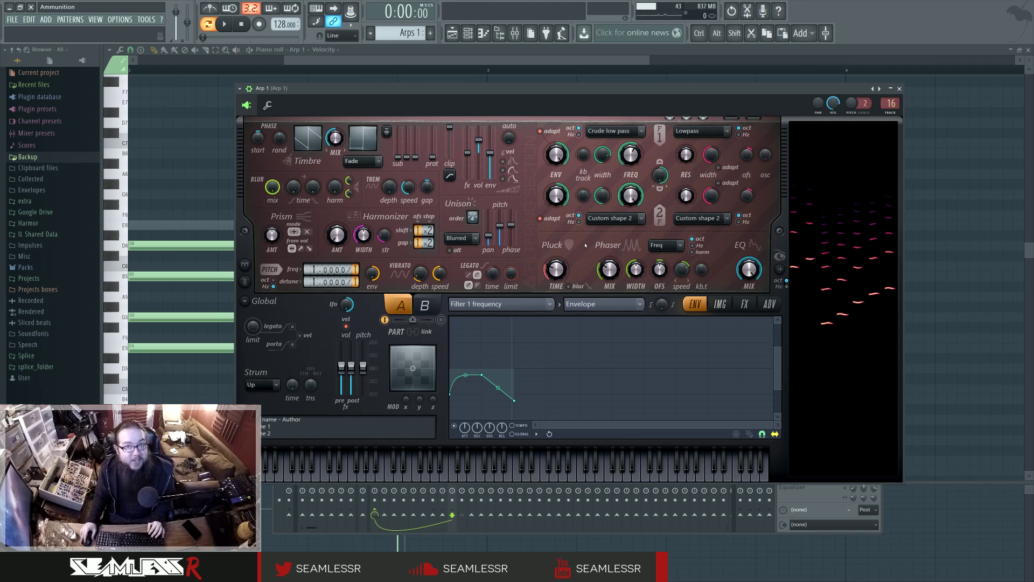
Check Harmor's phaser shape options, keeping Freq, and play the pattern while trying the phaser mix and width.
{"action": "left_click", "coordinate": [663, 245]}
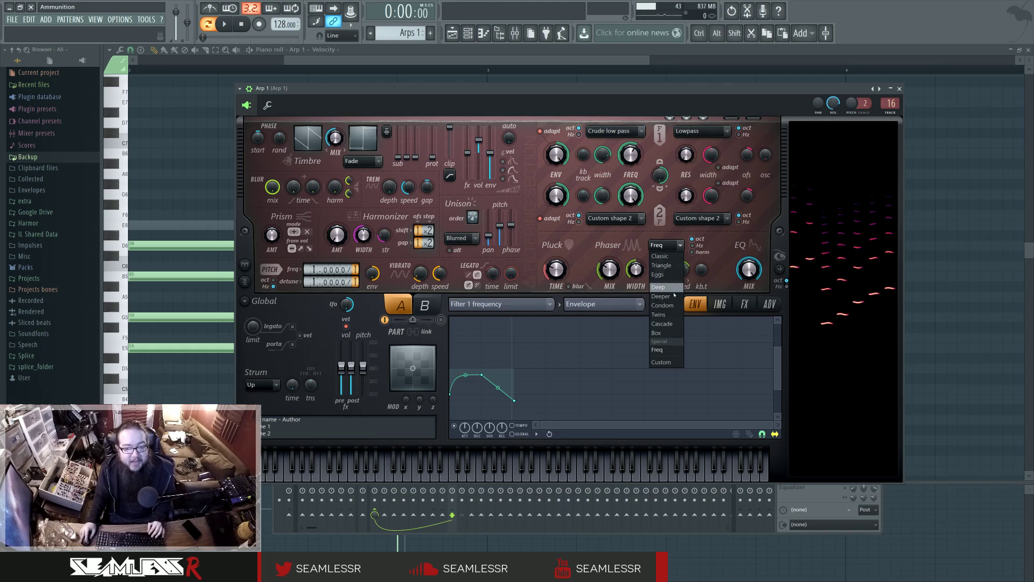
{"action": "left_click", "coordinate": [645, 235]}
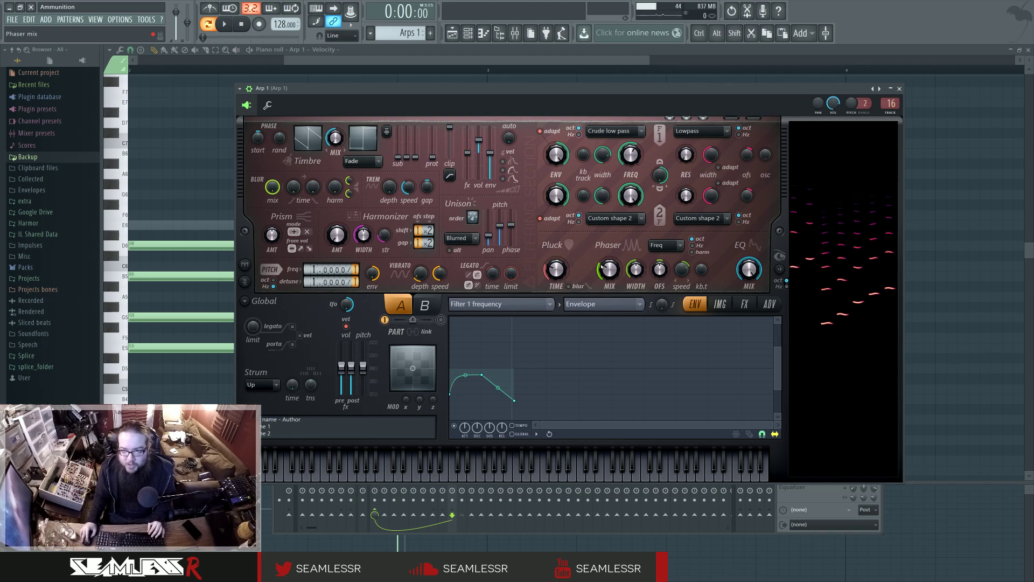
{"action": "key", "text": "space"}
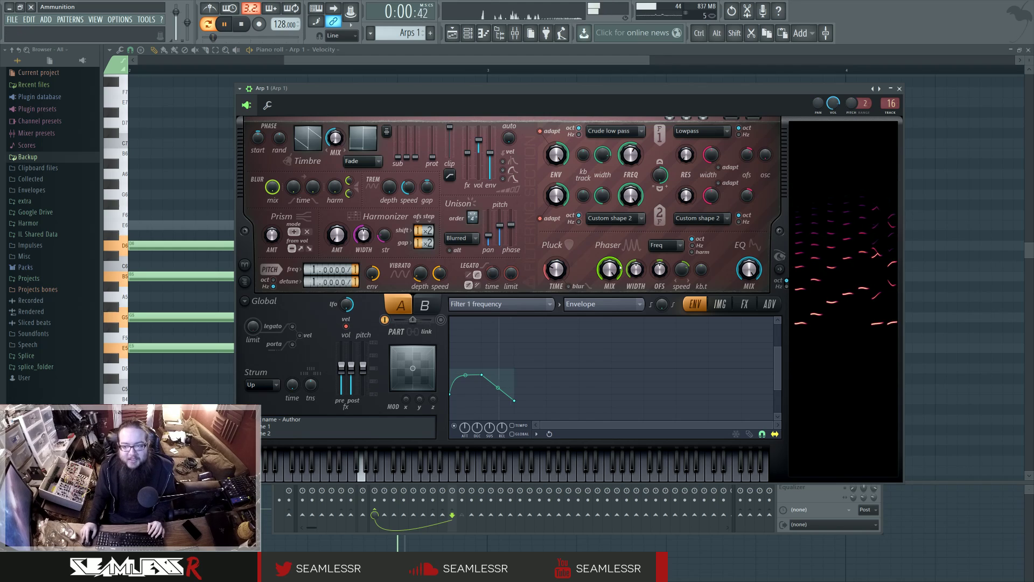
{"action": "key", "text": "space"}
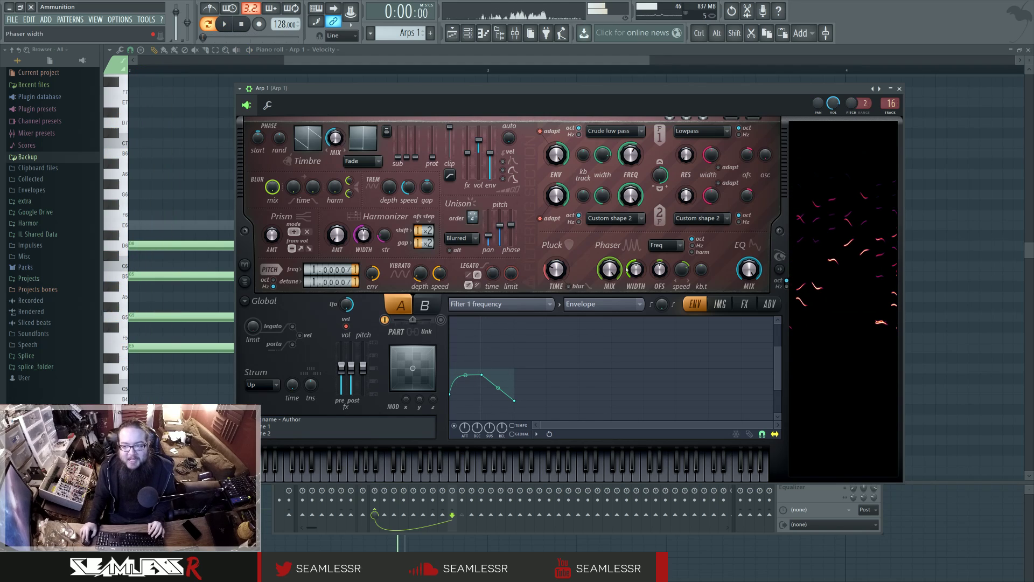
Display the Phaser mask curve in Arp 1's Harmor and play the pattern to hear its effect.
{"action": "left_click", "coordinate": [549, 304]}
{"action": "left_click", "coordinate": [661, 491]}
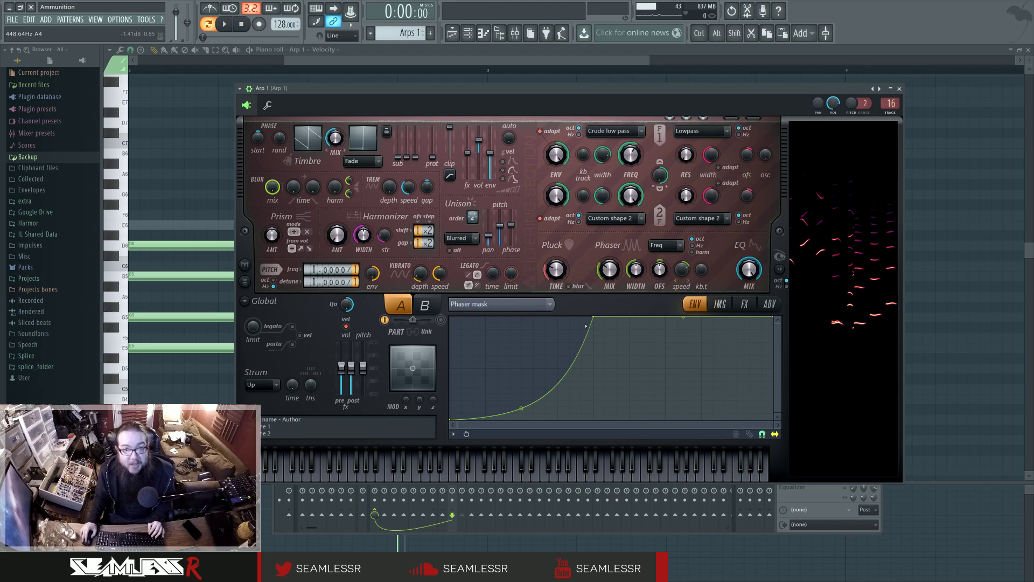
{"action": "key", "text": "space"}
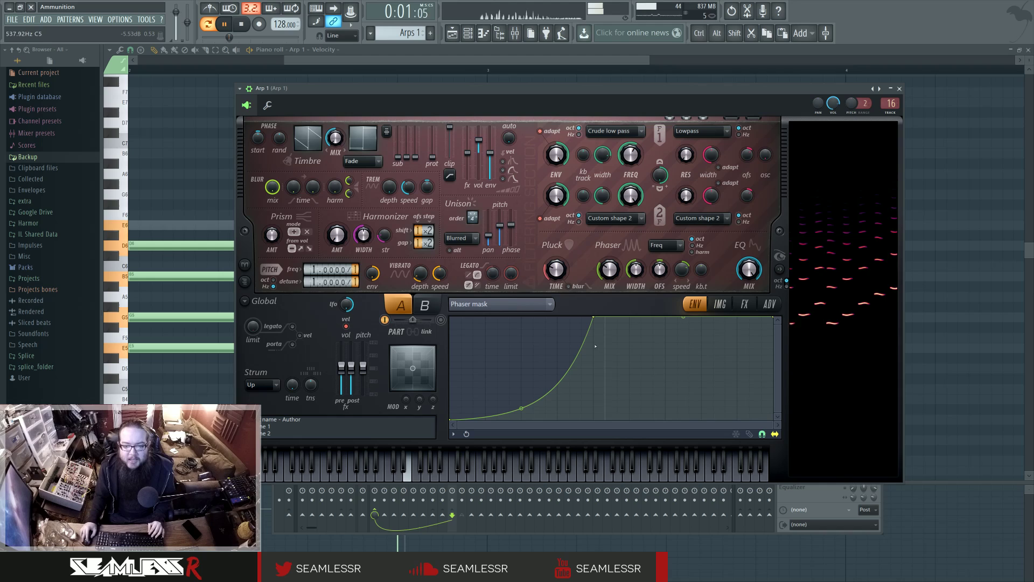
{"action": "key", "text": "space"}
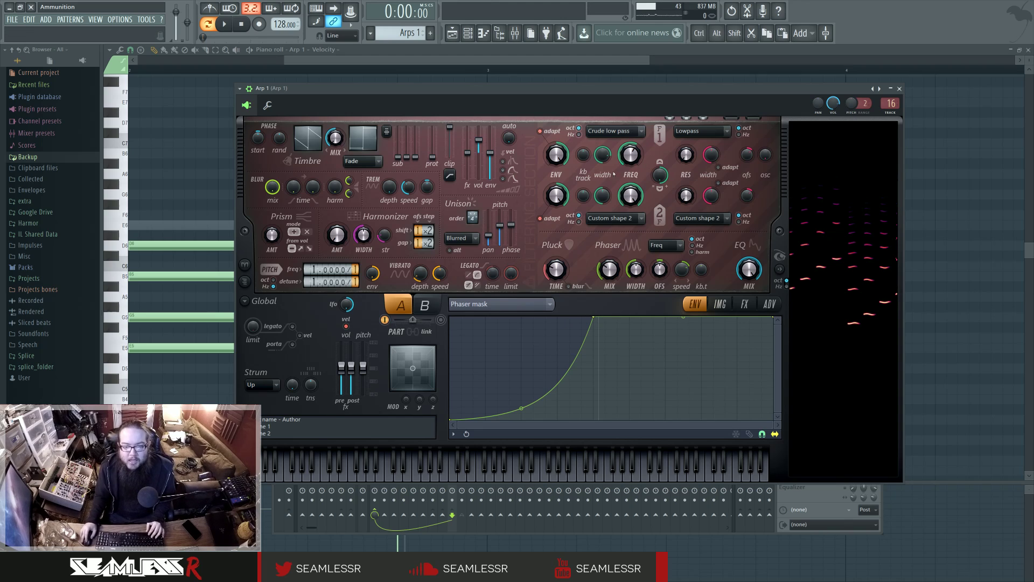
Look through Harmor's articulation and shaping targets, keeping Phaser mask, and play the Arps 1 pattern.
{"action": "left_click", "coordinate": [545, 305]}
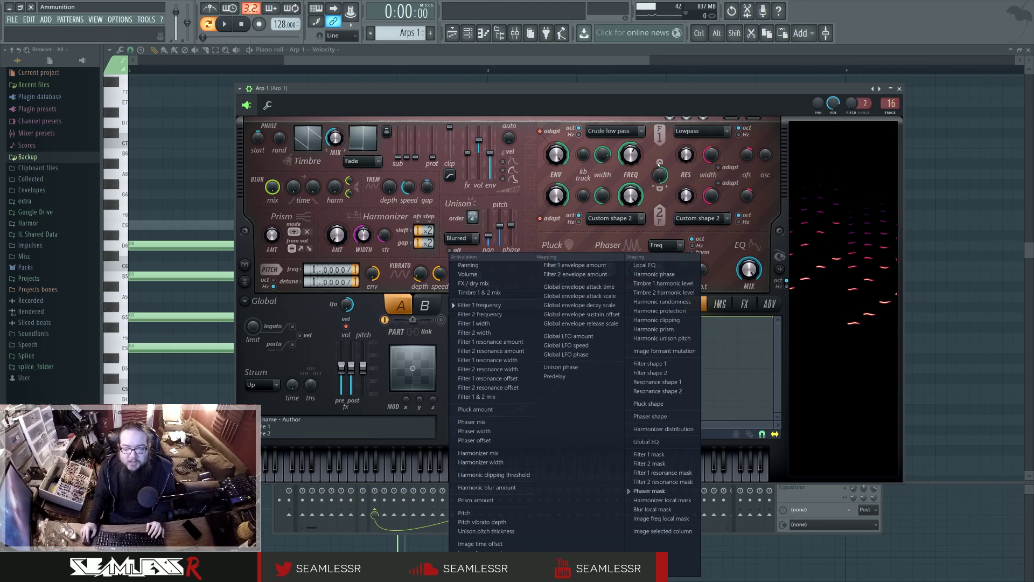
{"action": "left_click", "coordinate": [526, 216]}
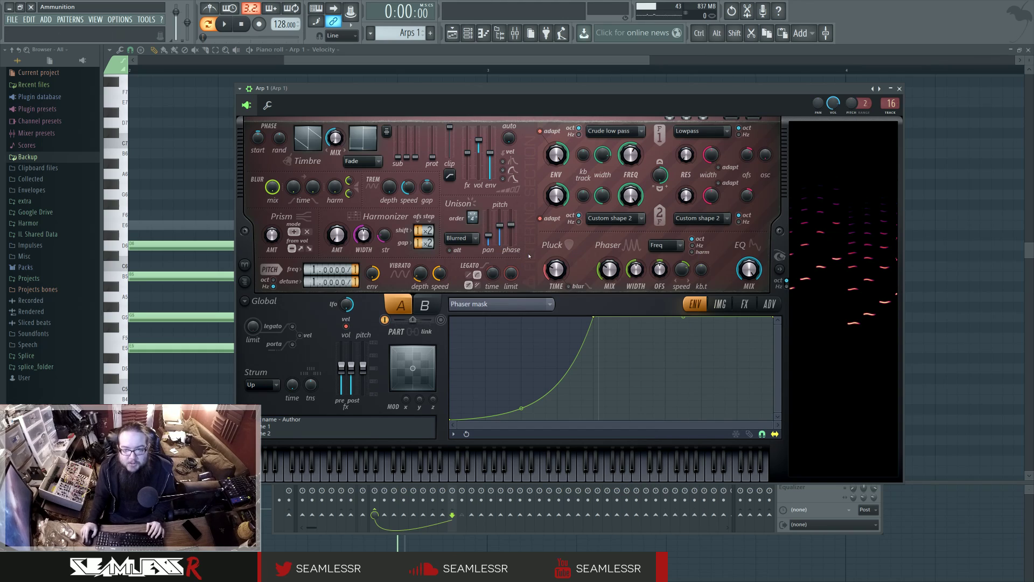
{"action": "key", "text": "space"}
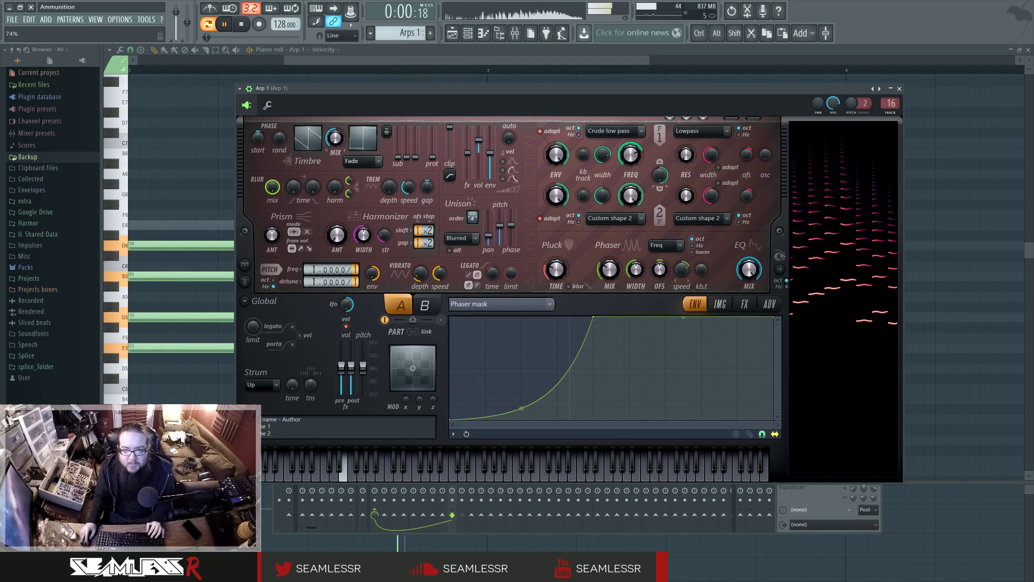
{"action": "key", "text": "space"}
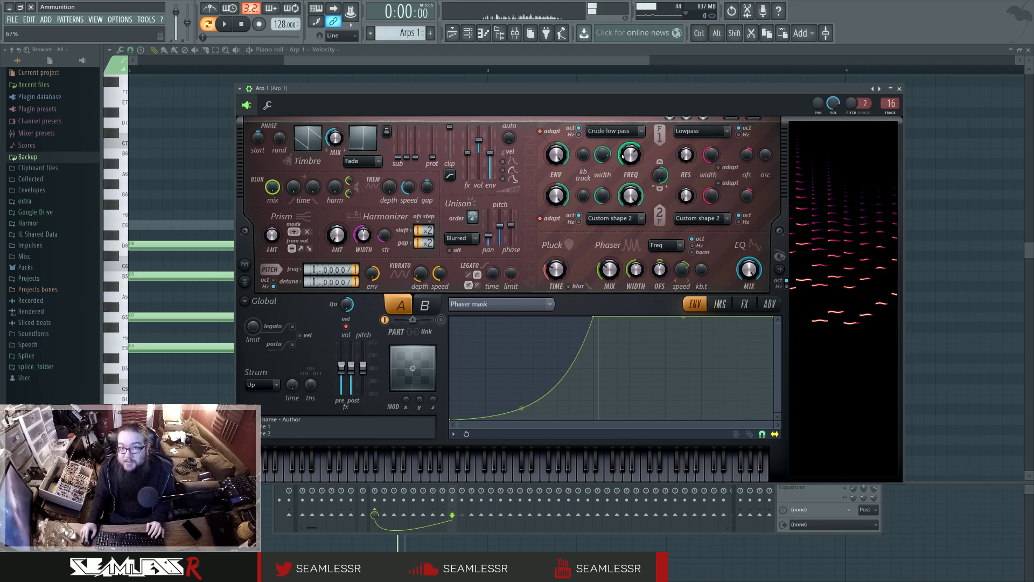
Show the mixer and review the EQ curve of Arp 1's first Fruity parametric EQ 2, closing it when done.
{"action": "key", "text": "F9"}
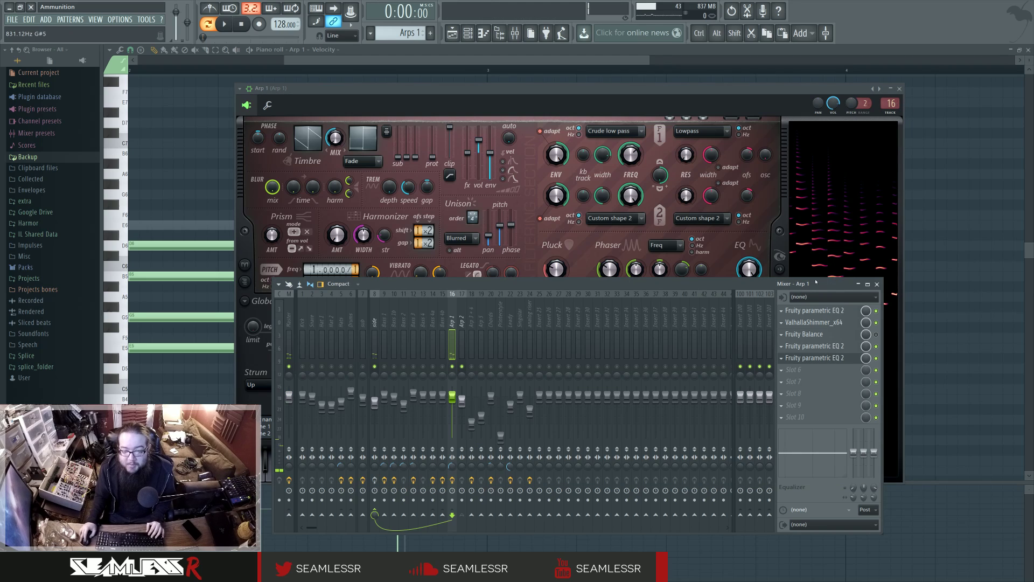
{"action": "left_click", "coordinate": [828, 314]}
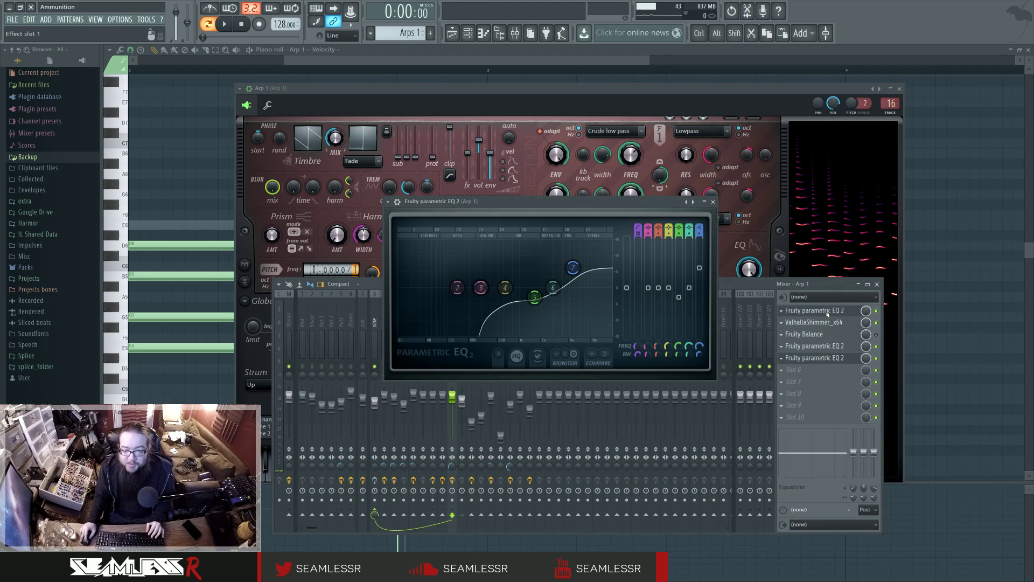
{"action": "left_click", "coordinate": [830, 312]}
{"action": "left_click", "coordinate": [831, 312]}
{"action": "left_click", "coordinate": [834, 311]}
{"action": "left_click", "coordinate": [834, 310]}
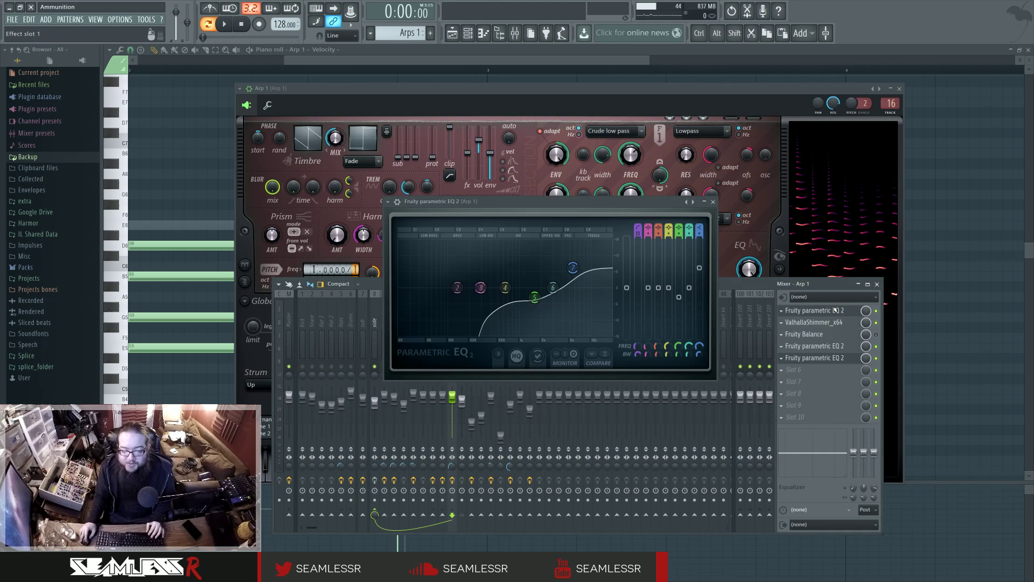
{"action": "left_click", "coordinate": [834, 310]}
View ValhallaShimmer on Arp 1 and play the Arps 1 pattern, bypassing the reverb to compare the sound.
{"action": "left_click", "coordinate": [838, 322]}
{"action": "left_click", "coordinate": [839, 323]}
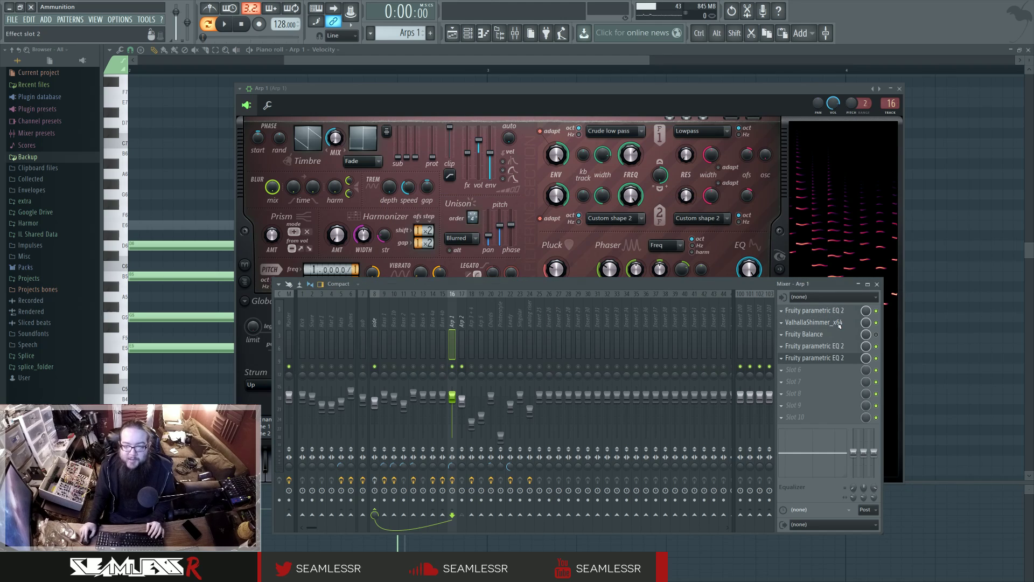
{"action": "left_click", "coordinate": [839, 323]}
{"action": "key", "text": "space"}
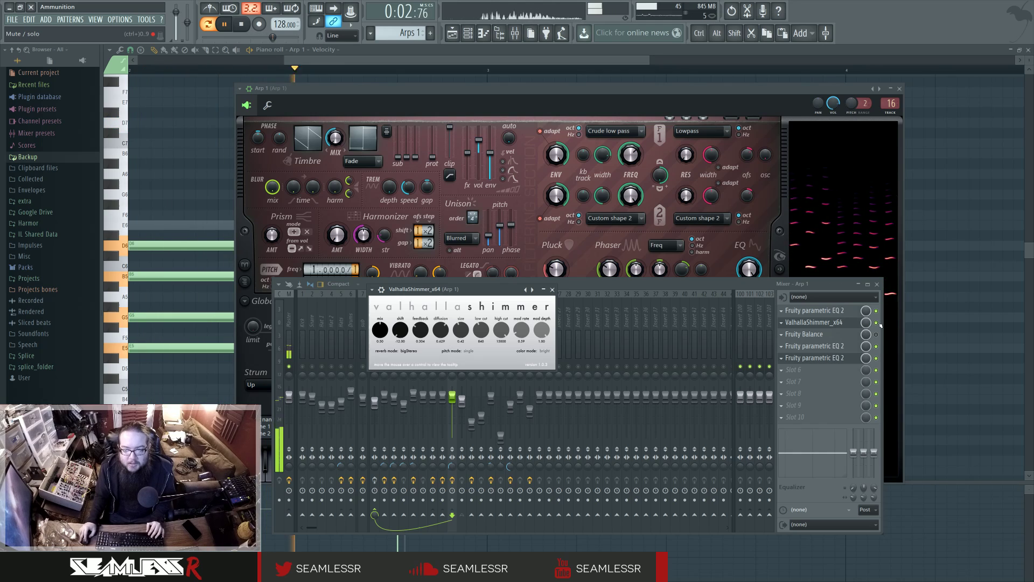
{"action": "left_click", "coordinate": [838, 322]}
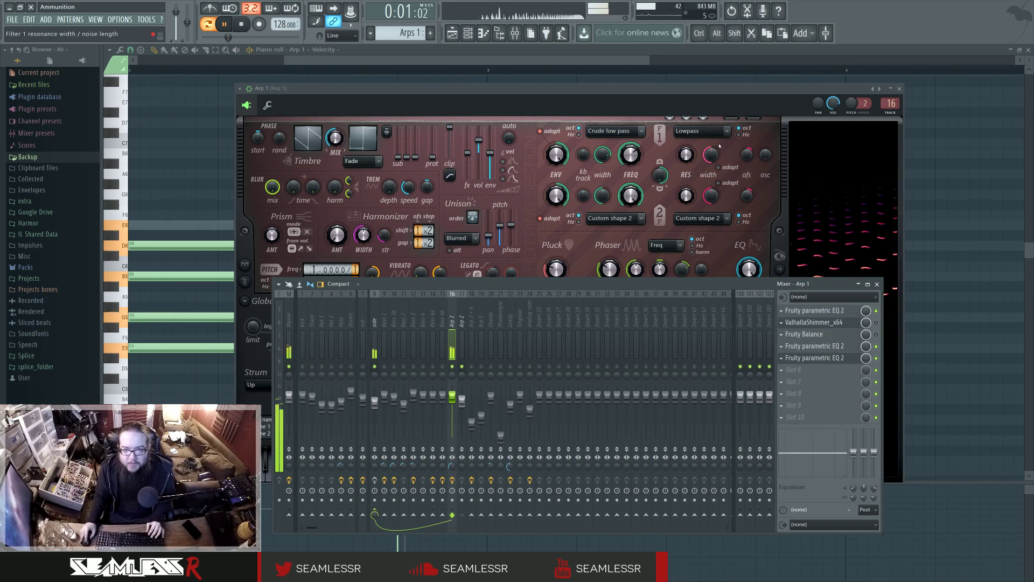
Check the effects page of Arp 1's Harmor during playback, close Harmor and turn ValhallaShimmer back on.
{"action": "left_click", "coordinate": [891, 334]}
{"action": "left_click", "coordinate": [744, 304]}
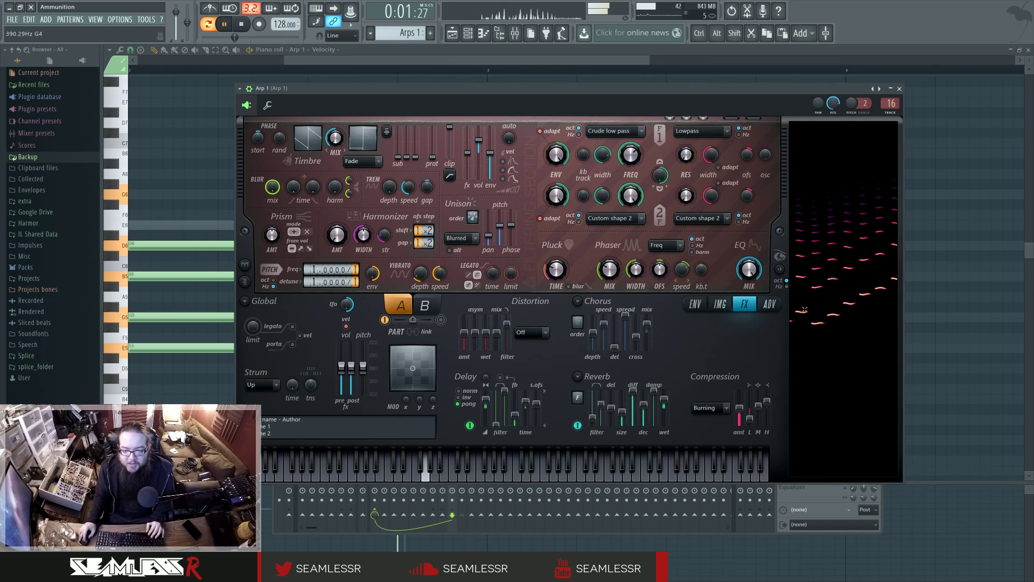
{"action": "left_click", "coordinate": [899, 89]}
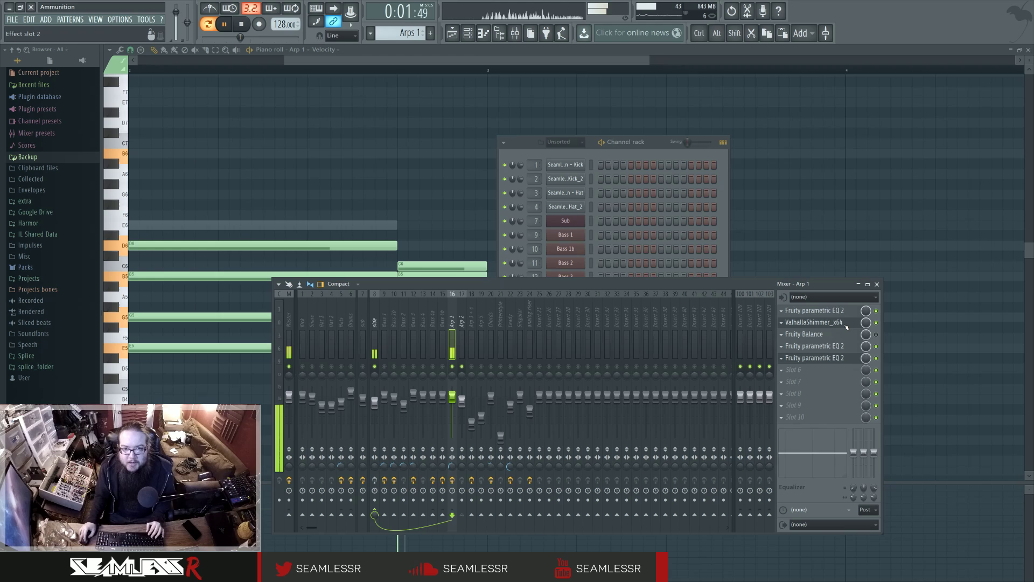
{"action": "key", "text": "space"}
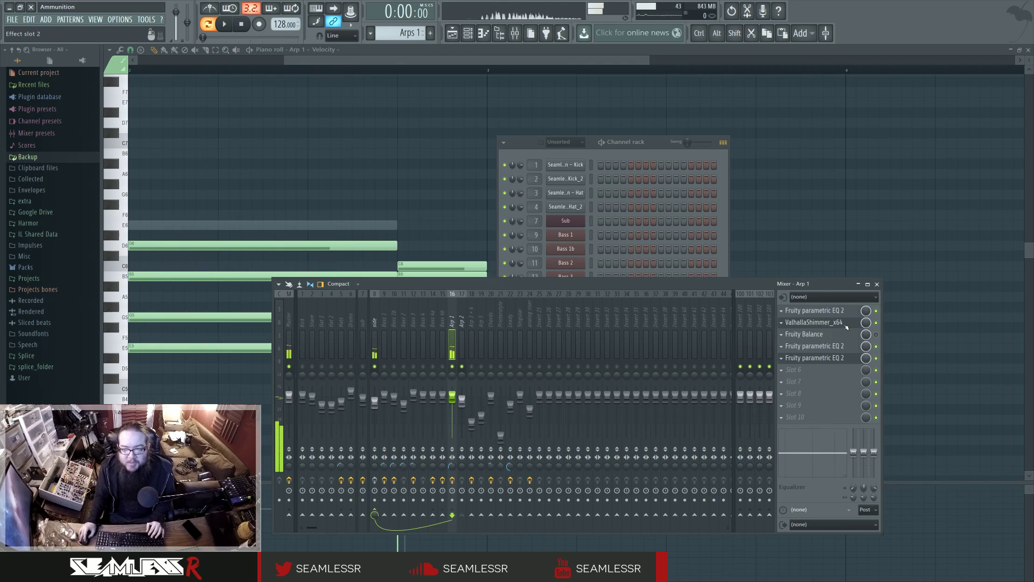
Reopen ValhallaShimmer on Arp 1, reposition its window and play the pattern to hear the shimmer reverb.
{"action": "left_click", "coordinate": [814, 322]}
{"action": "left_click_drag", "start_coordinate": [494, 291], "coordinate": [589, 301]}
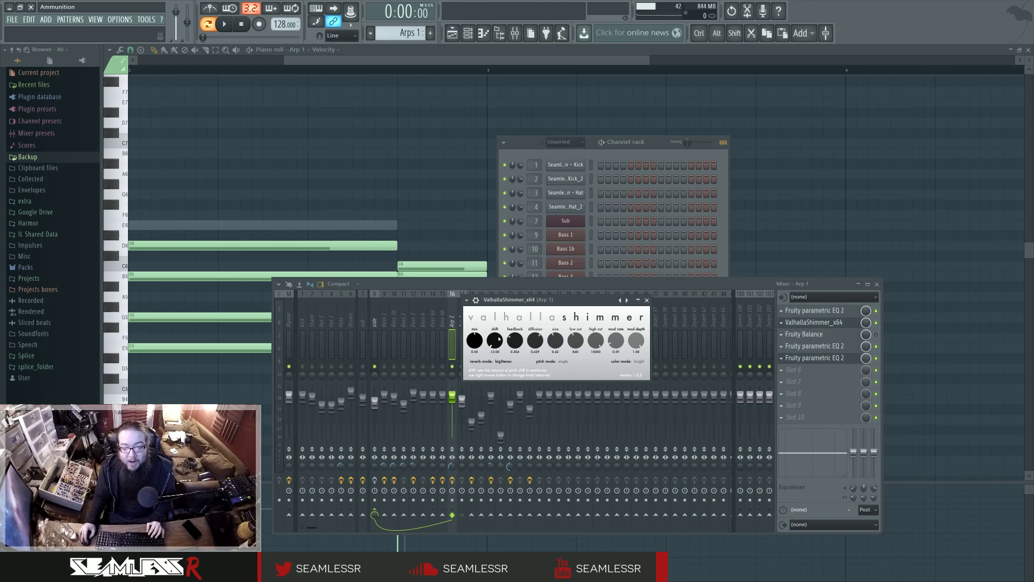
{"action": "key", "text": "space"}
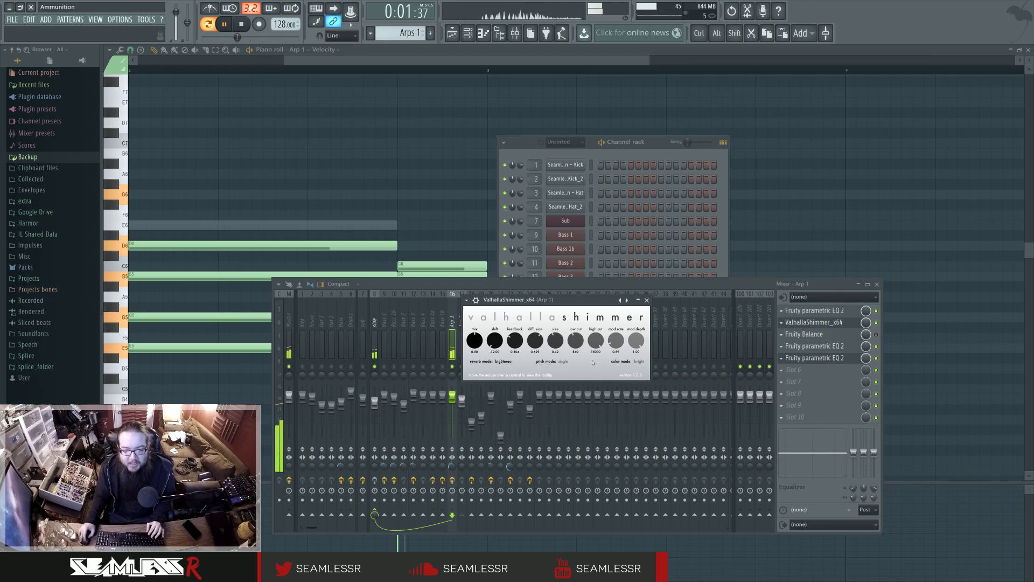
{"action": "key", "text": "space"}
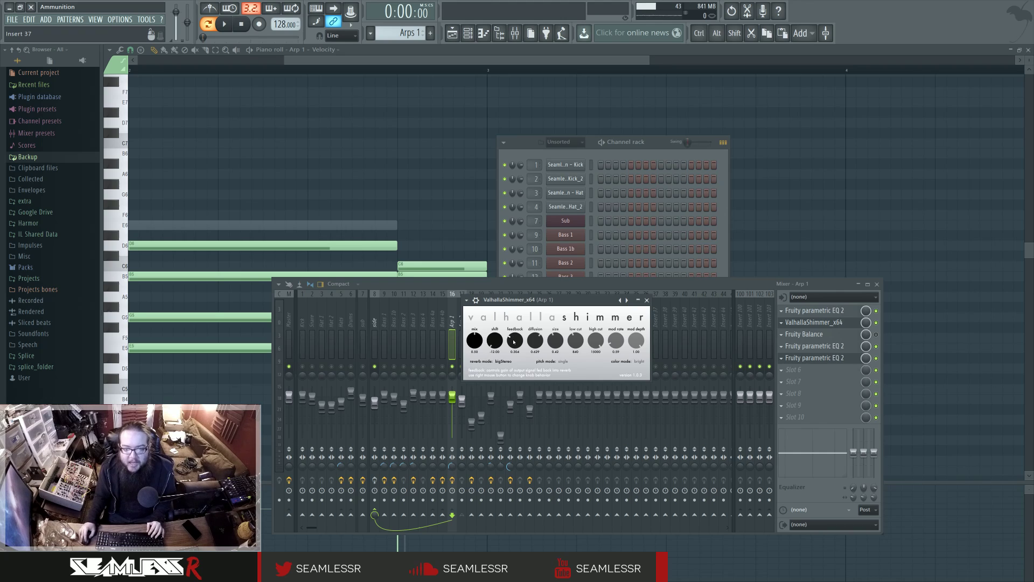
Try ValhallaShimmer's feedback at about 0.90 and play the Arps 1 pattern to hear the longer tail.
{"action": "left_click_drag", "start_coordinate": [517, 344], "coordinate": [518, 341]}
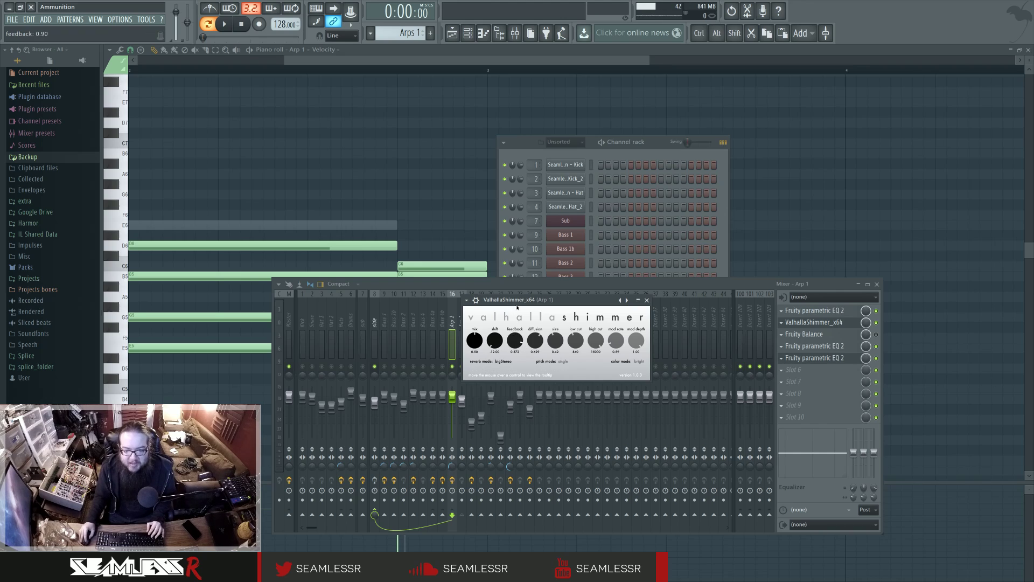
{"action": "key", "text": "space"}
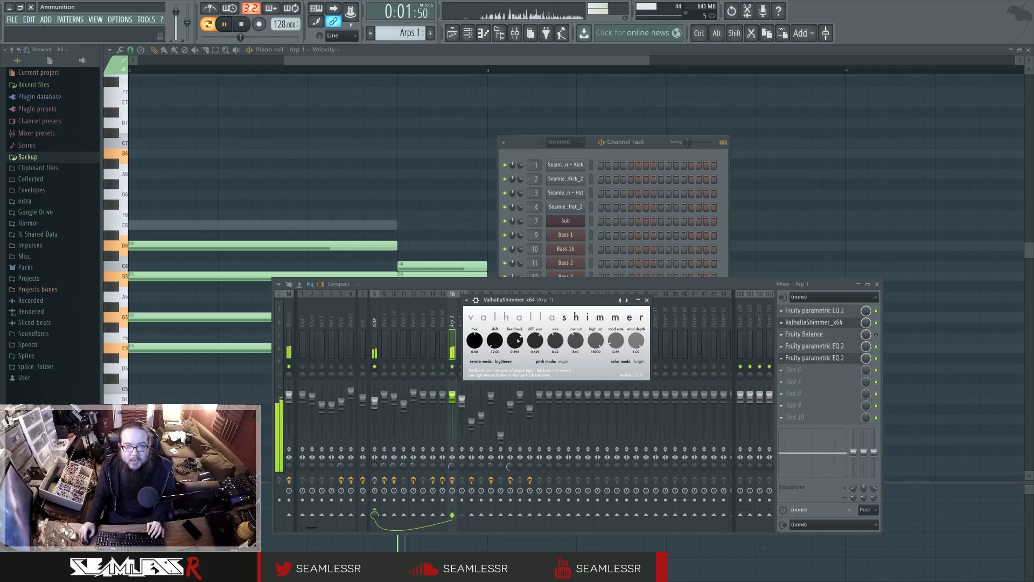
{"action": "key", "text": "space"}
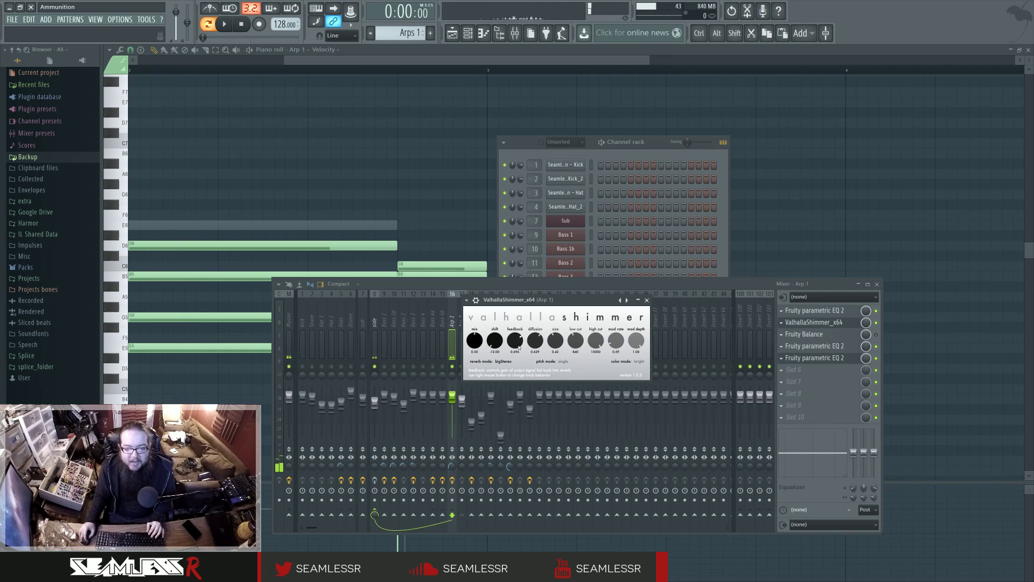
Set ValhallaShimmer's feedback to about 0.38, keep pitch mode single, and close the plugin.
{"action": "left_click_drag", "start_coordinate": [521, 345], "coordinate": [523, 367]}
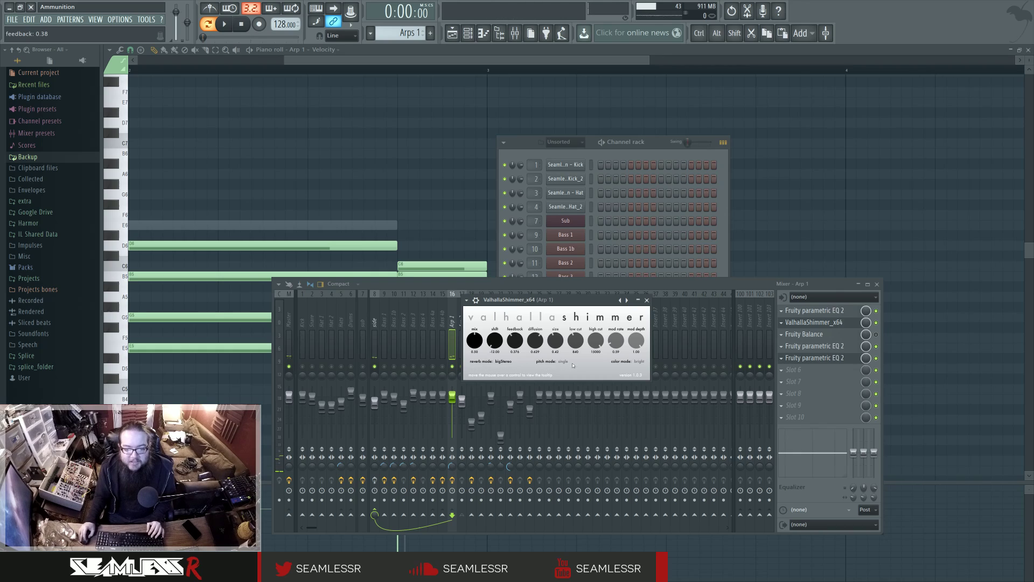
{"action": "left_click", "coordinate": [562, 362]}
{"action": "left_click", "coordinate": [594, 363]}
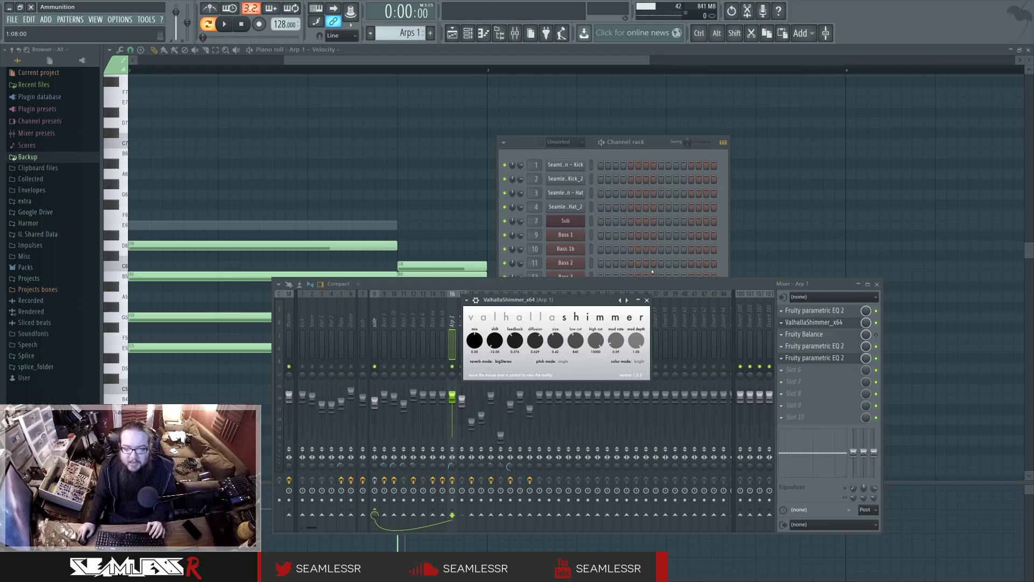
{"action": "left_click", "coordinate": [647, 299]}
Unmute the Arp 2 channel in the channel rack and play the Arps 1 pattern with both arp layers.
{"action": "left_click", "coordinate": [516, 269]}
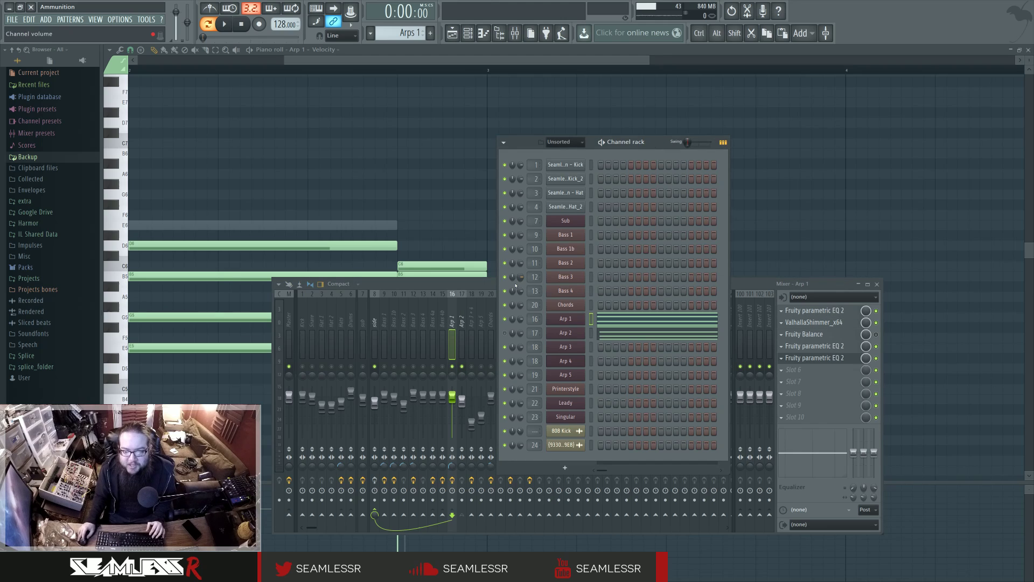
{"action": "left_click", "coordinate": [224, 24]}
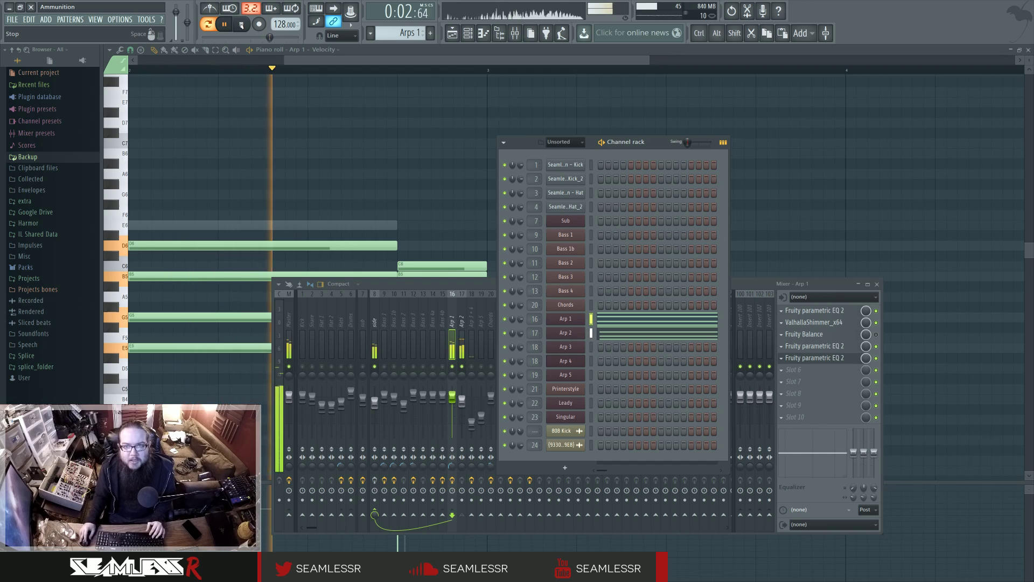
{"action": "key", "text": "space"}
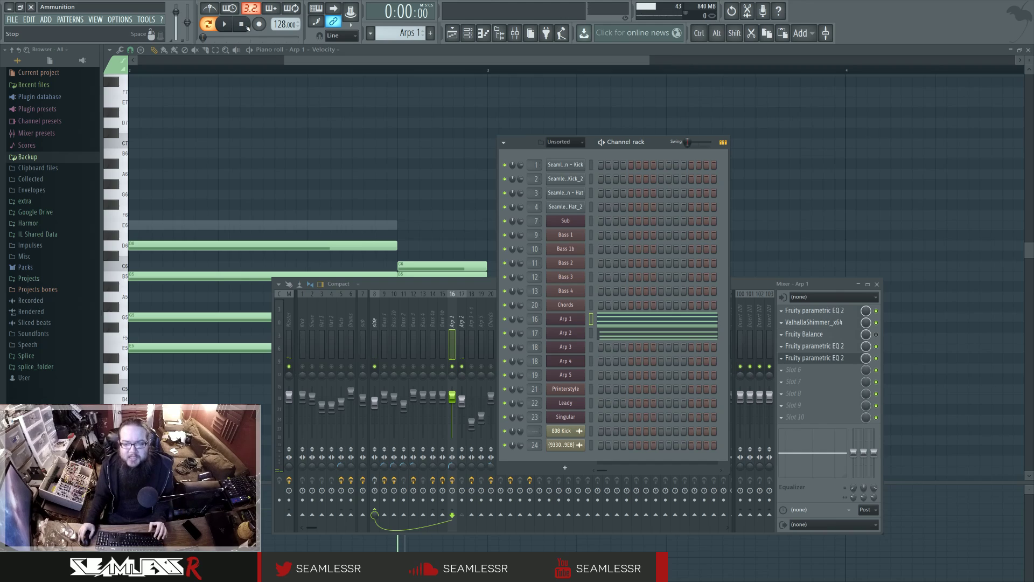
Show the playlist in song mode and place the song position at bar 45 within the drop.
{"action": "left_click", "coordinate": [457, 289]}
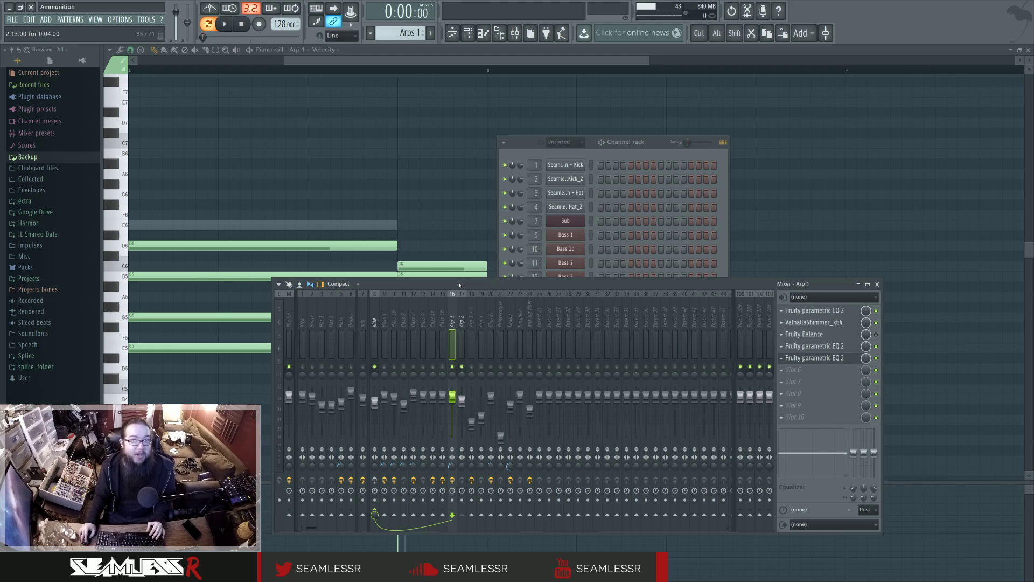
{"action": "key", "text": "F5"}
{"action": "scroll", "coordinate": [513, 187], "scroll_direction": "right", "scroll_amount": 5}
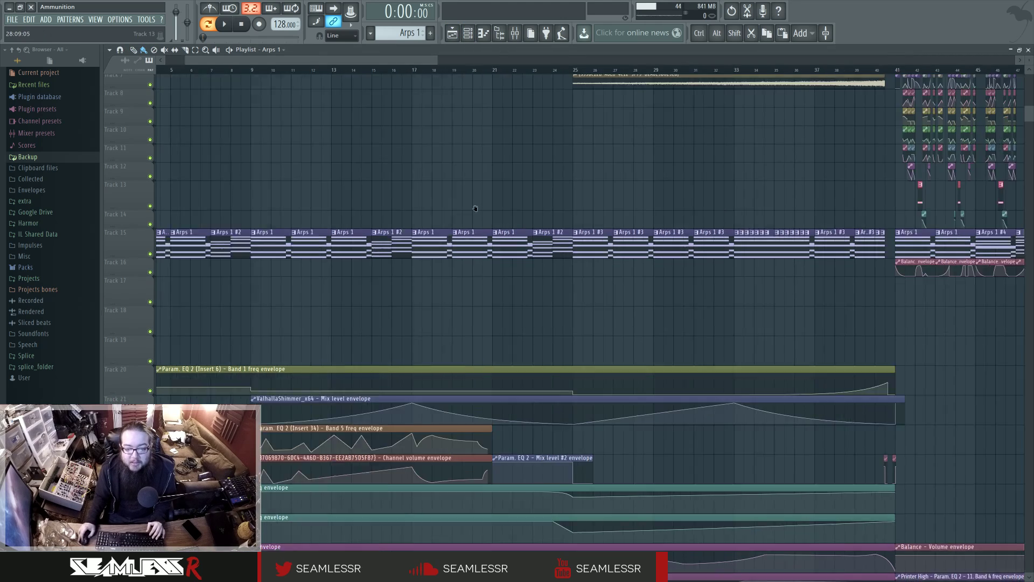
{"action": "scroll", "coordinate": [513, 186], "scroll_direction": "up", "scroll_amount": 5}
{"action": "scroll", "coordinate": [513, 187], "scroll_direction": "right", "scroll_amount": 4}
{"action": "left_click", "coordinate": [492, 69]}
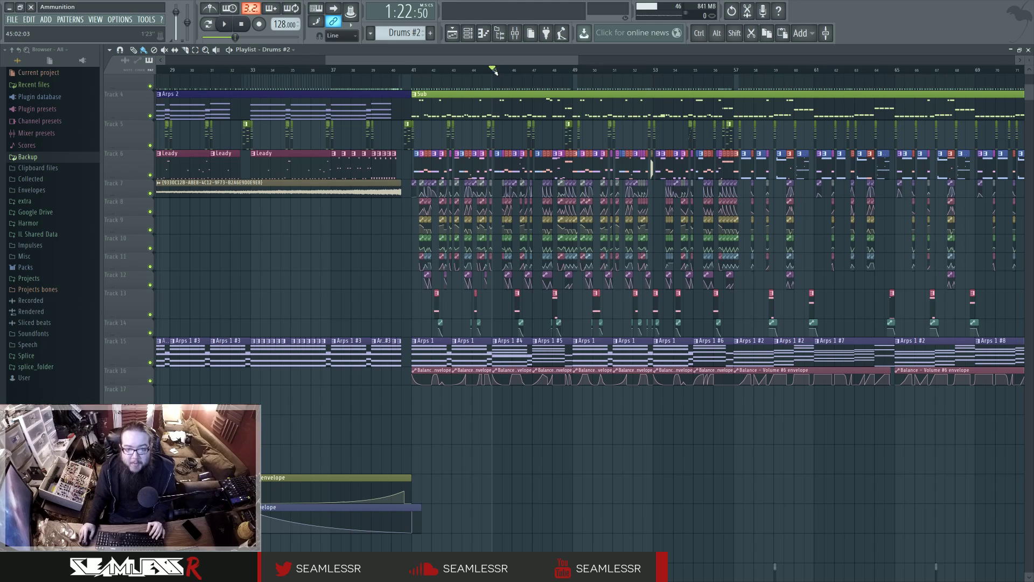
Re-enable Arp 1's Fruity Balance in the mixer, play the song from bar 45 and unmute all mixer tracks.
{"action": "left_click", "coordinate": [515, 33]}
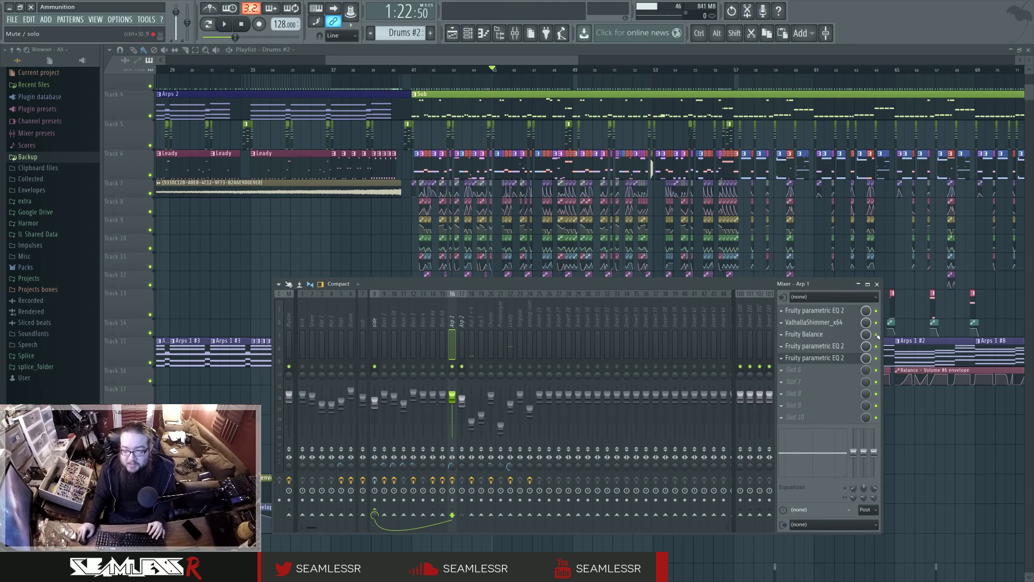
{"action": "key", "text": "space"}
{"action": "right_click", "coordinate": [473, 367]}
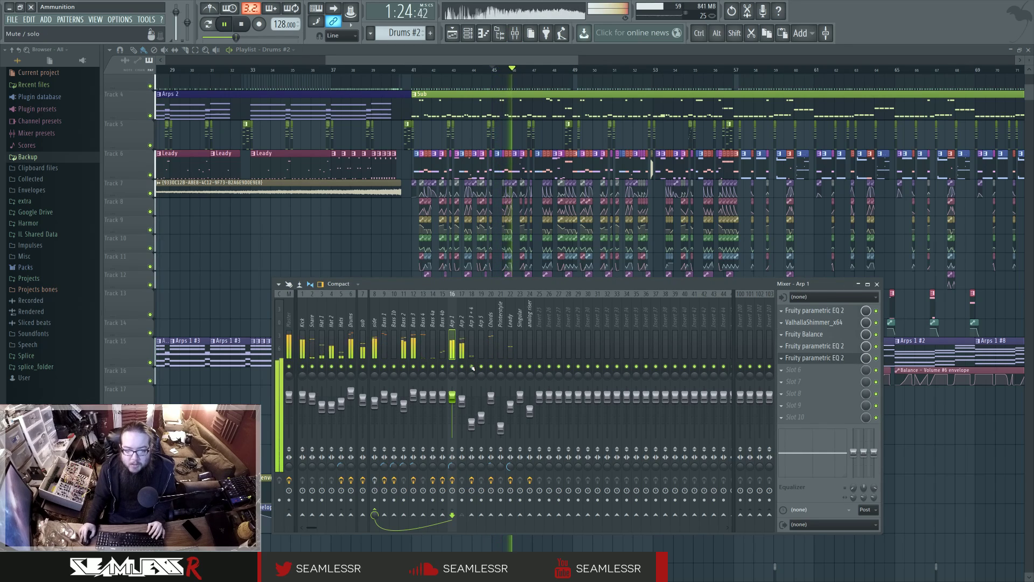
Inspect the sub and side mixer tracks during playback, hide the mixer and stop the song.
{"action": "left_click", "coordinate": [363, 376]}
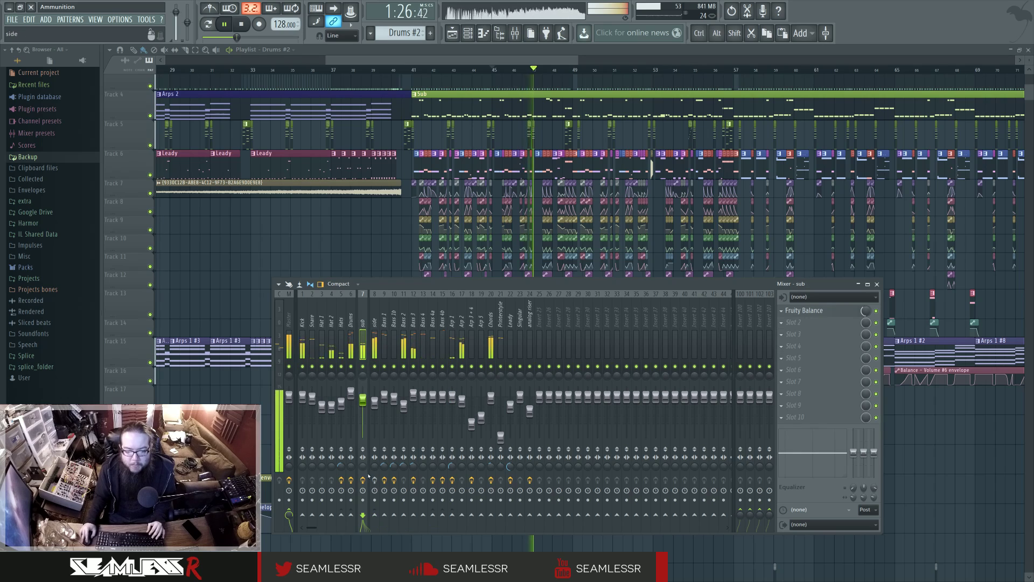
{"action": "left_click", "coordinate": [375, 376]}
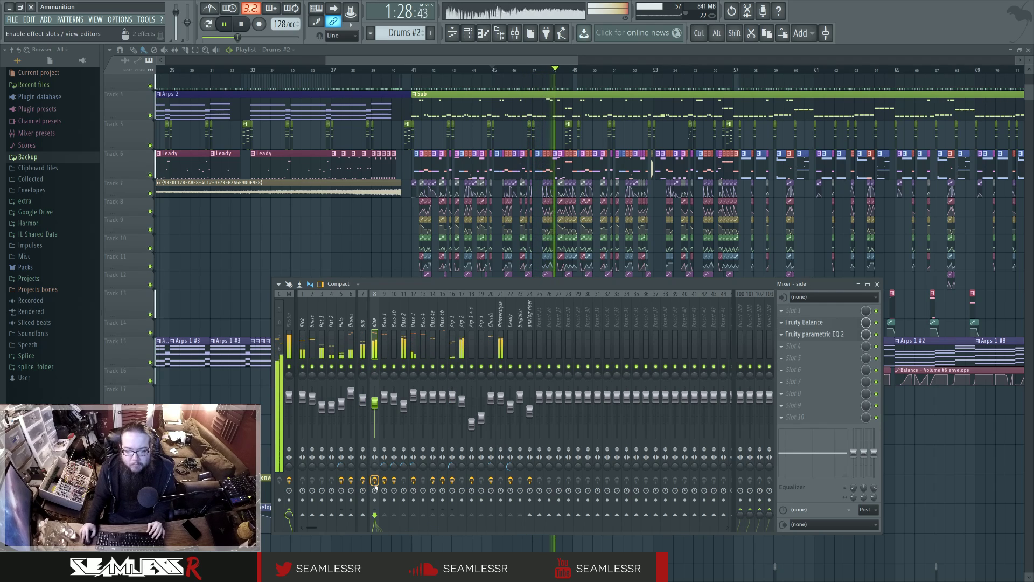
{"action": "key", "text": "F9"}
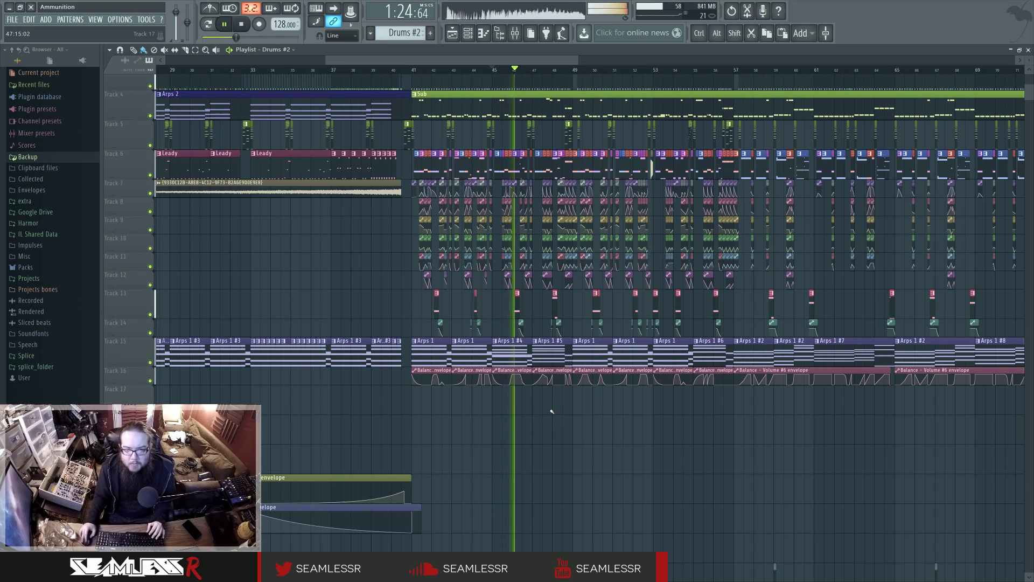
{"action": "key", "text": "space"}
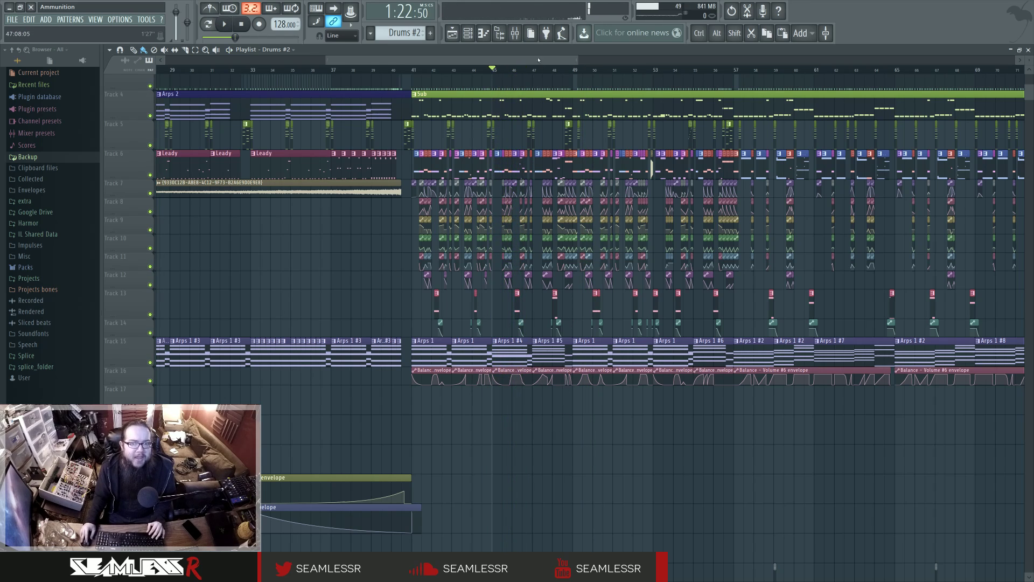
Bring back the mixer, select the Arp 1 track and open its Fruity Balance.
{"action": "left_click", "coordinate": [518, 37]}
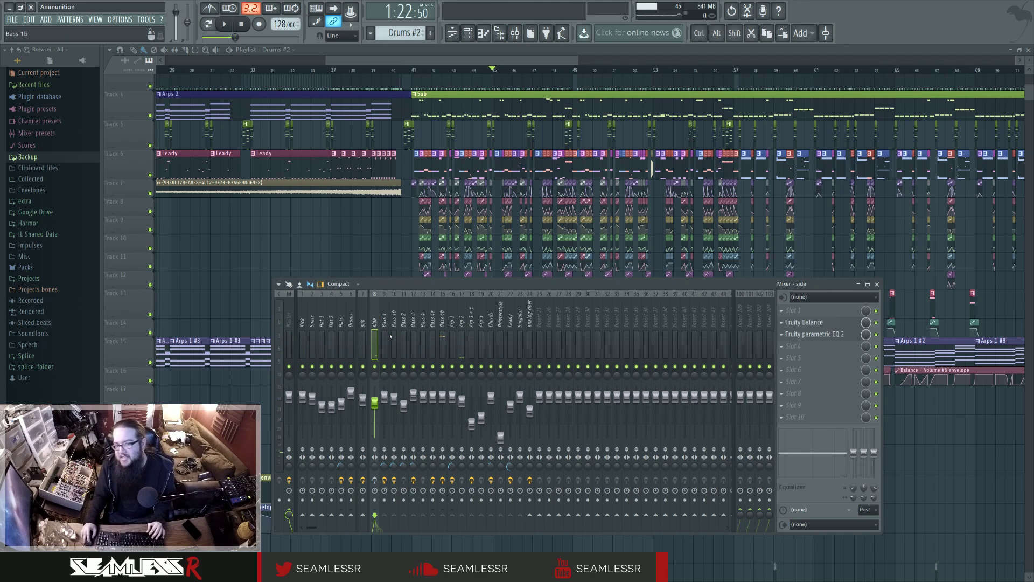
{"action": "left_click", "coordinate": [453, 328]}
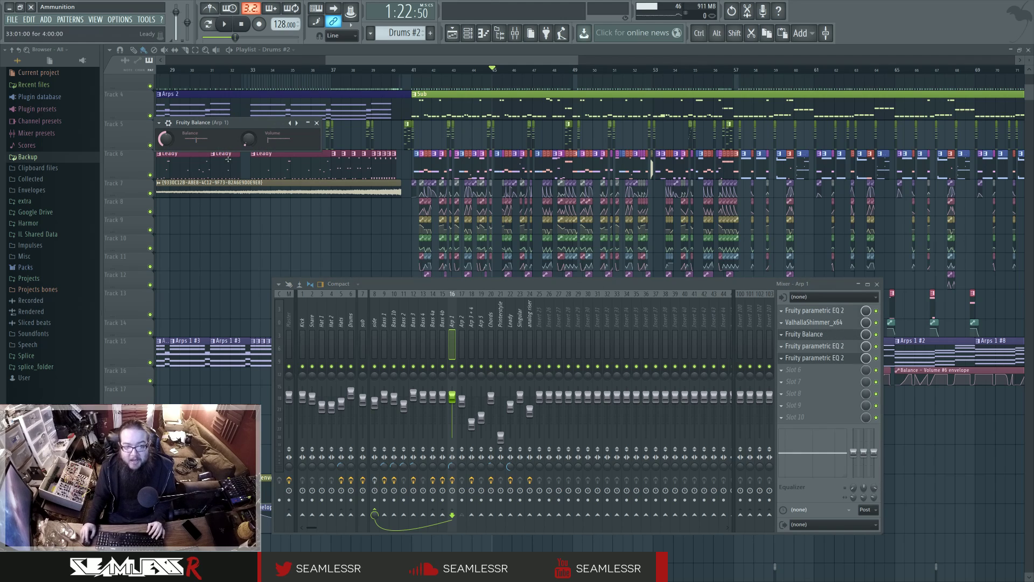
Hide the mixer, show the drop's automation in detail and select the Balance - Volume envelope clip starting at bar 45.
{"action": "key", "text": "F9"}
{"action": "scroll", "coordinate": [508, 335], "scroll_direction": "up", "scroll_amount": 5, "text": "ctrl"}
{"action": "left_click", "coordinate": [480, 371], "text": "ctrl"}
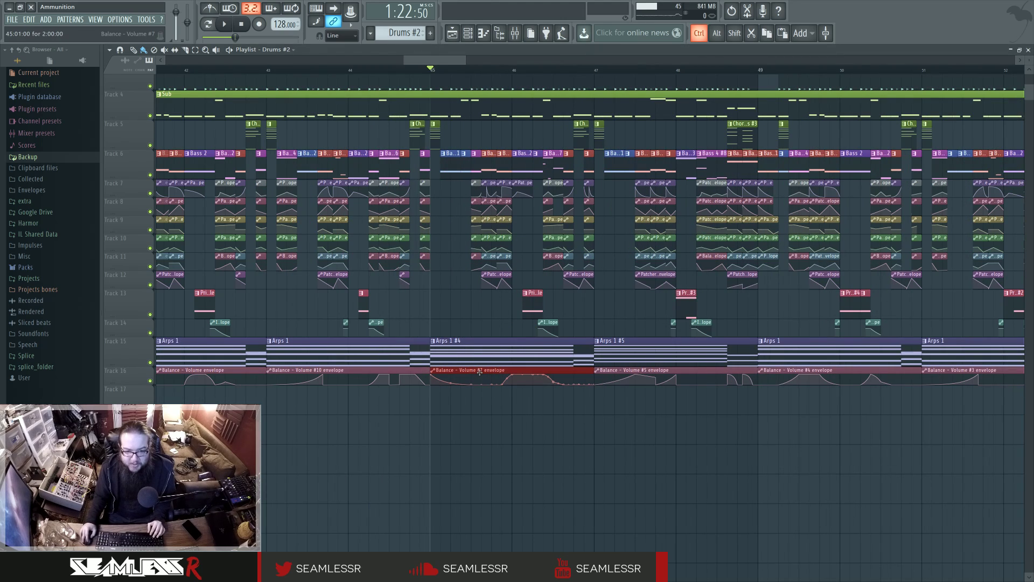
Bring back the mixer and open the last two Fruity Parametric EQ 2 effects on Arp 1.
{"action": "left_click", "coordinate": [515, 33]}
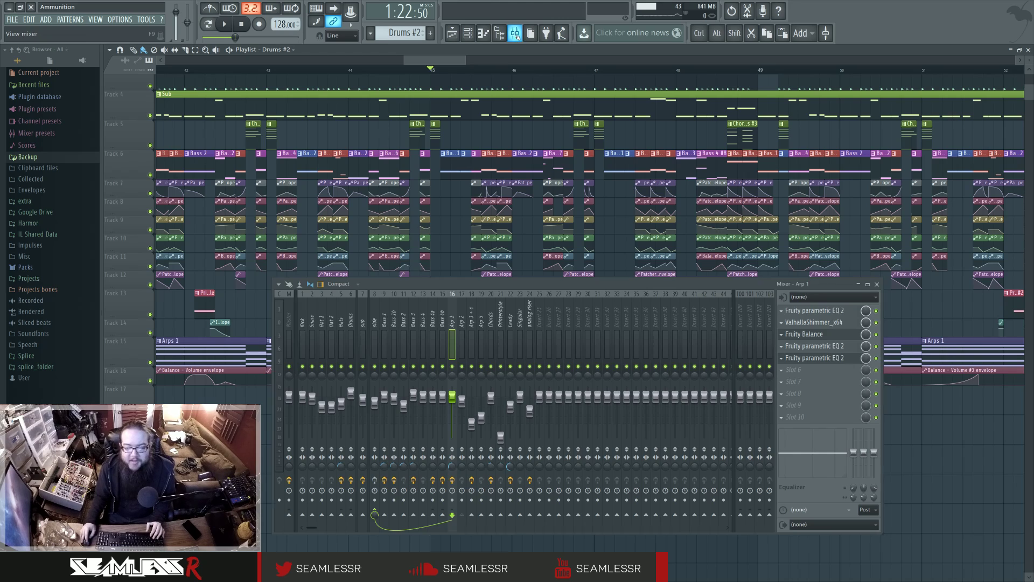
{"action": "left_click", "coordinate": [828, 347]}
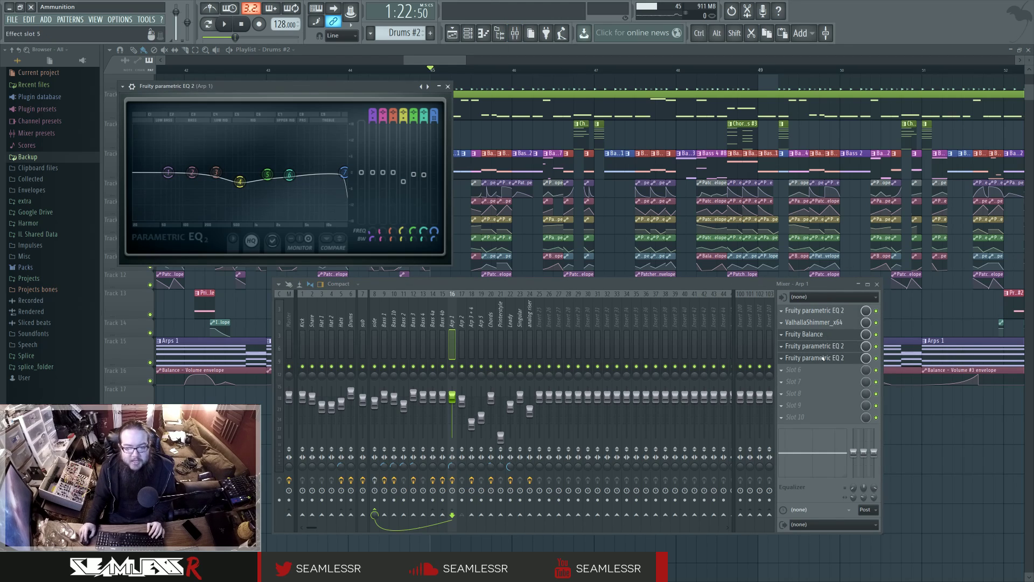
{"action": "left_click", "coordinate": [822, 358]}
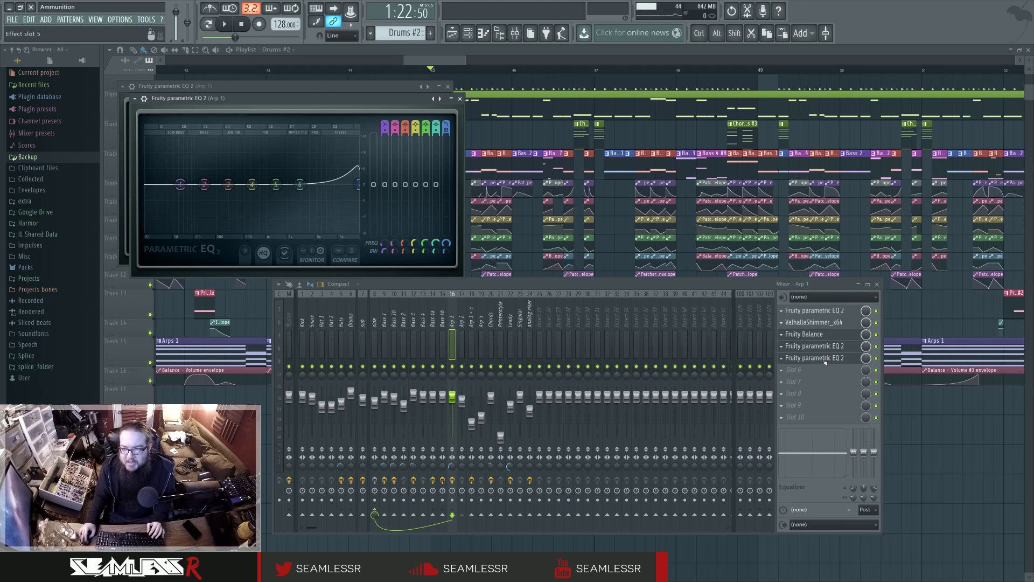
Play the song from the breakdown at bar 73 with the mixer showing.
{"action": "left_click", "coordinate": [968, 424]}
{"action": "scroll", "coordinate": [746, 438], "scroll_direction": "right", "scroll_amount": 5}
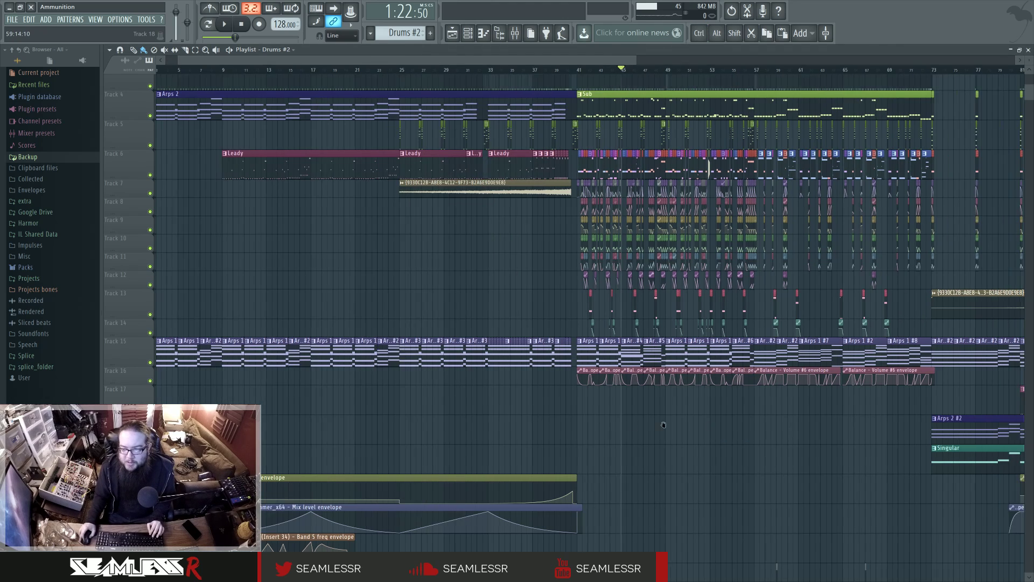
{"action": "left_click", "coordinate": [735, 70]}
{"action": "left_click", "coordinate": [515, 33]}
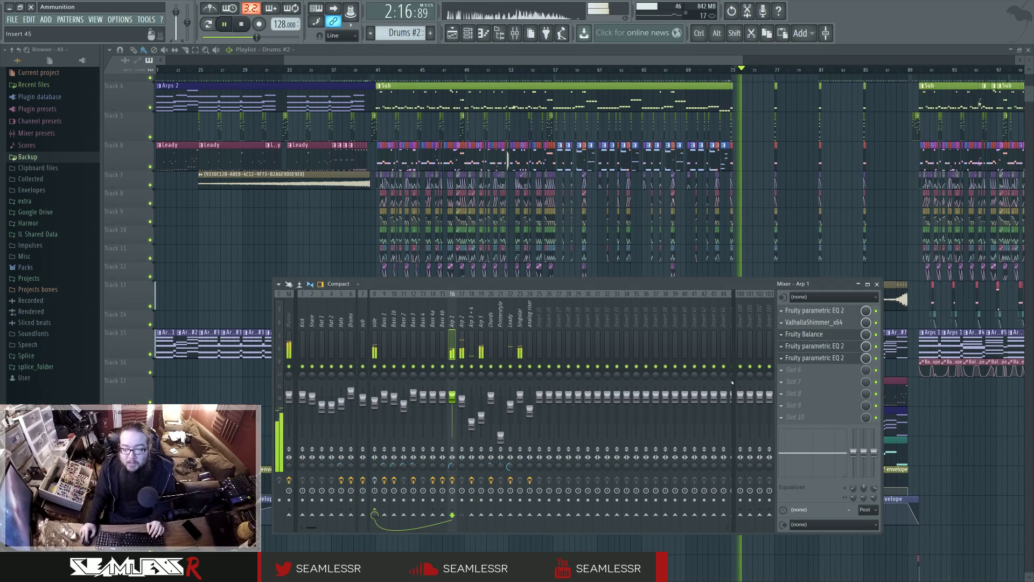
Hide the mixer and move playback to the opening bars of the intro.
{"action": "left_click", "coordinate": [240, 393]}
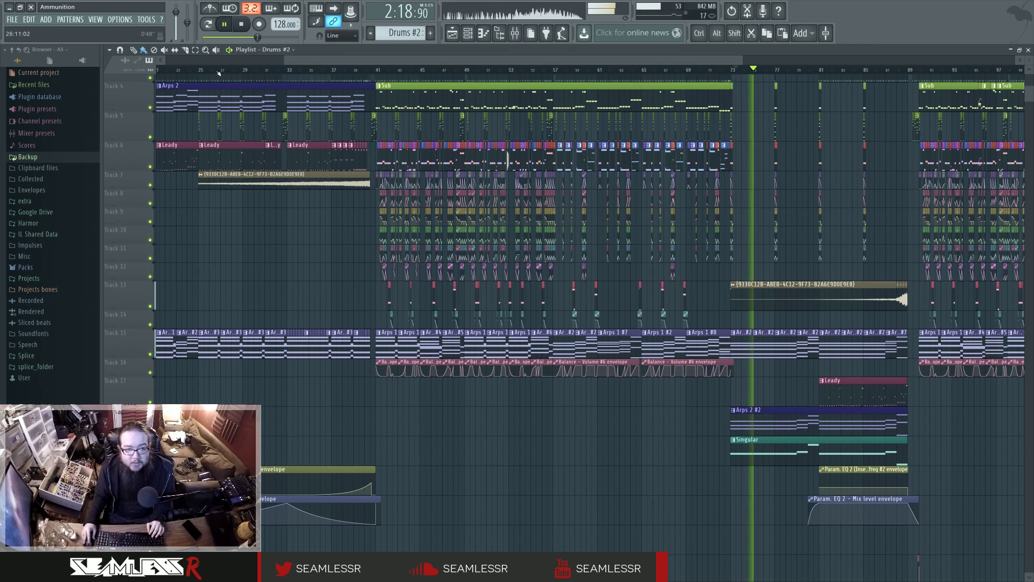
{"action": "left_click_drag", "start_coordinate": [213, 70], "coordinate": [168, 70]}
{"action": "scroll", "coordinate": [178, 65], "scroll_direction": "left", "scroll_amount": 5}
{"action": "left_click", "coordinate": [174, 69]}
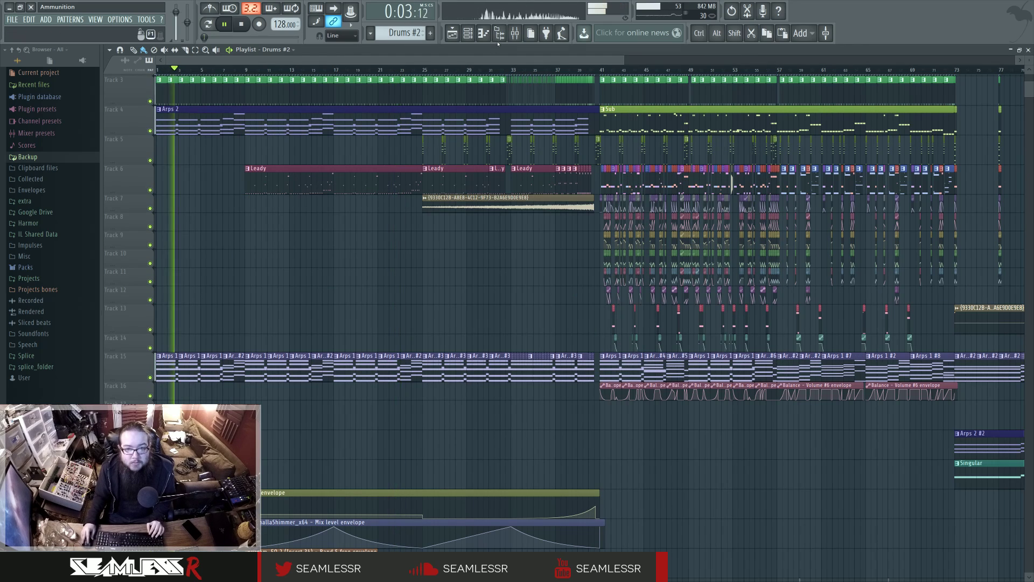
Check the band 7 frequency options in Arp 1's last Parametric EQ 2, close all windows and stop the song.
{"action": "left_click", "coordinate": [515, 33]}
{"action": "left_click", "coordinate": [814, 358]}
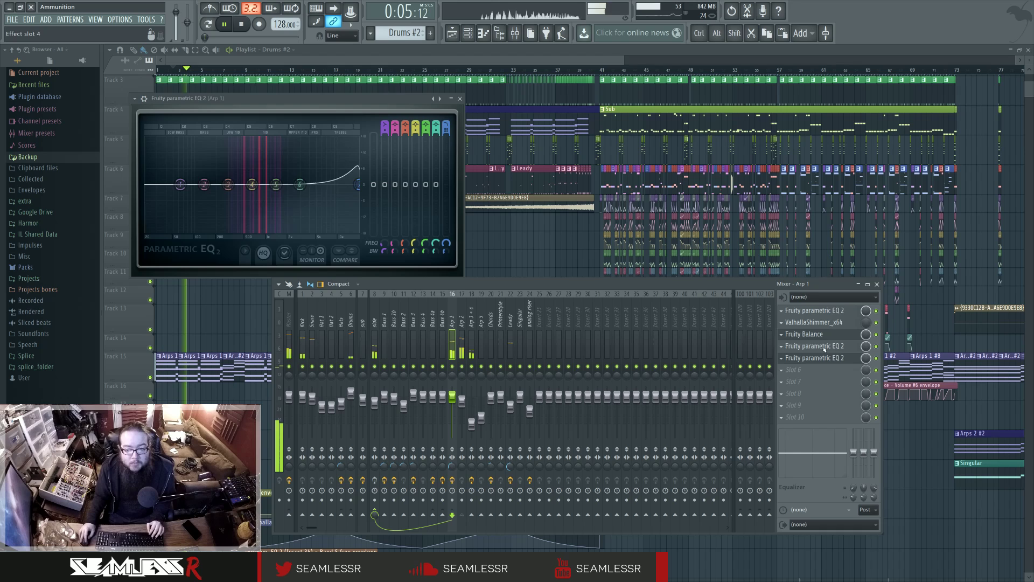
{"action": "right_click", "coordinate": [445, 243]}
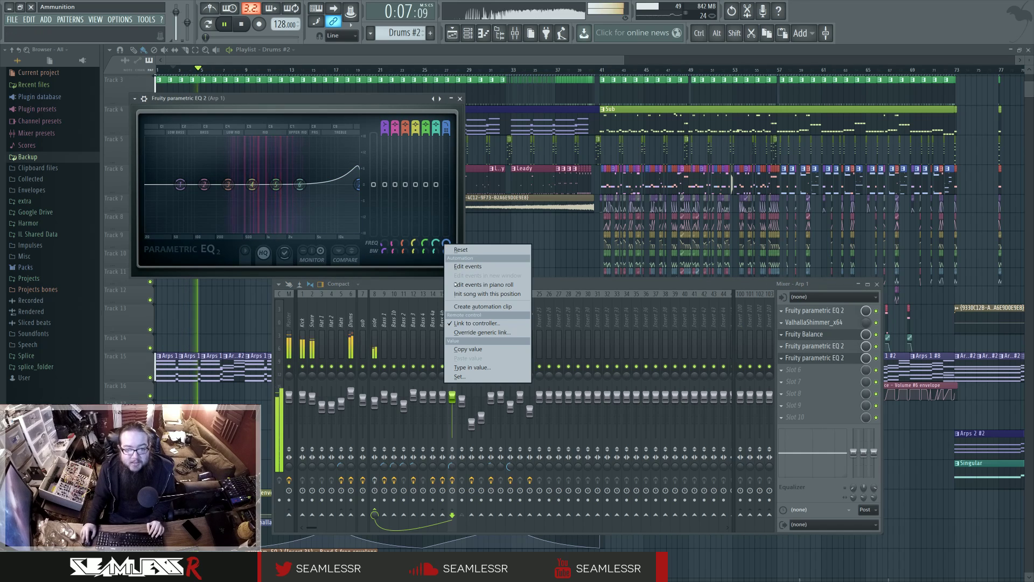
{"action": "key", "text": "Escape"}
{"action": "key", "text": "F12"}
{"action": "key", "text": "space"}
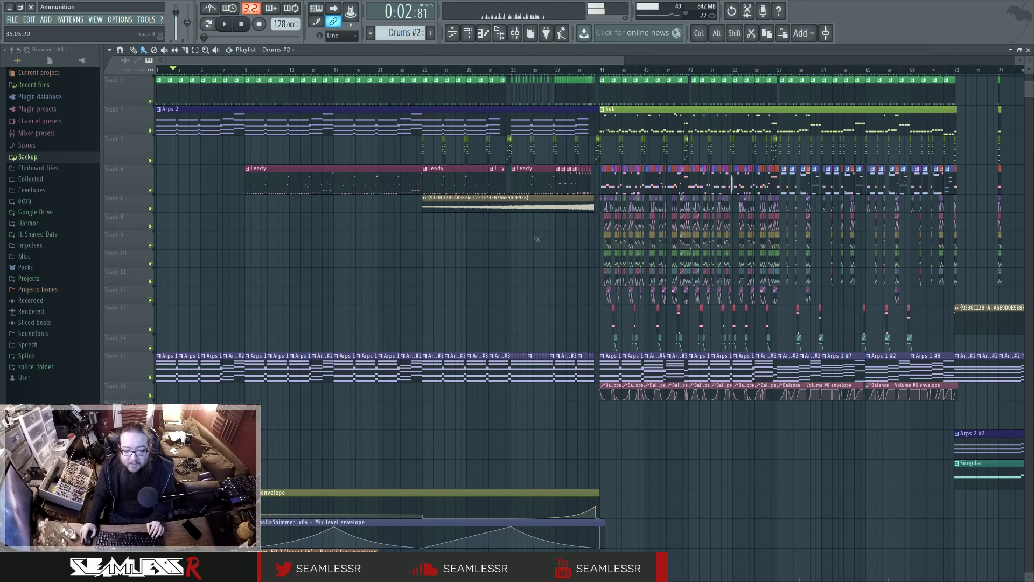
Look through the playlist around the breakdown and second drop for the automation clips on the lower tracks.
{"action": "scroll", "coordinate": [592, 269], "scroll_direction": "down", "scroll_amount": 5}
{"action": "scroll", "coordinate": [619, 280], "scroll_direction": "right", "scroll_amount": 10}
{"action": "scroll", "coordinate": [684, 304], "scroll_direction": "down", "scroll_amount": 3}
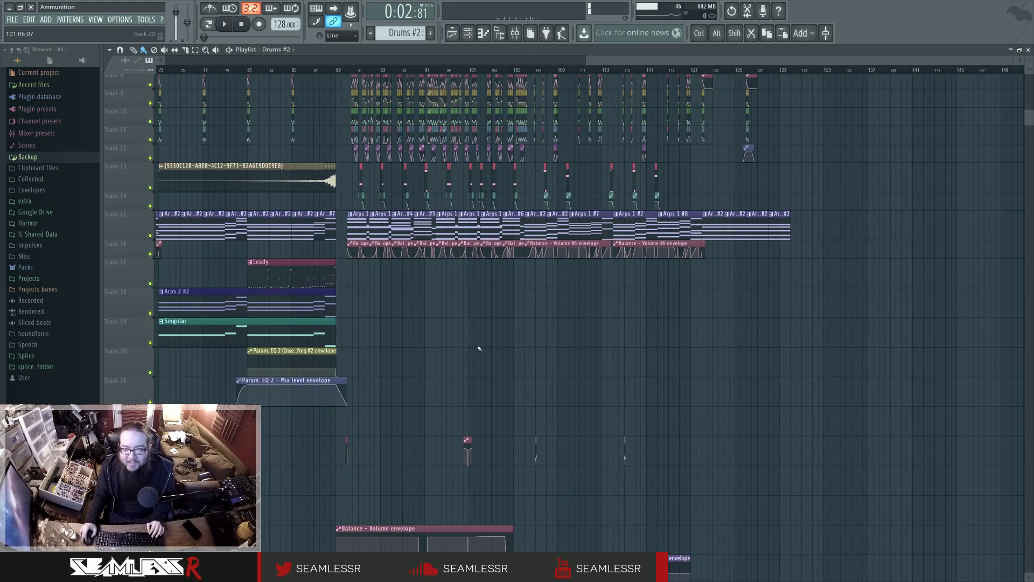
{"action": "scroll", "coordinate": [539, 446], "scroll_direction": "up", "scroll_amount": 3}
{"action": "scroll", "coordinate": [598, 462], "scroll_direction": "left", "scroll_amount": 5}
{"action": "scroll", "coordinate": [681, 479], "scroll_direction": "up", "scroll_amount": 2}
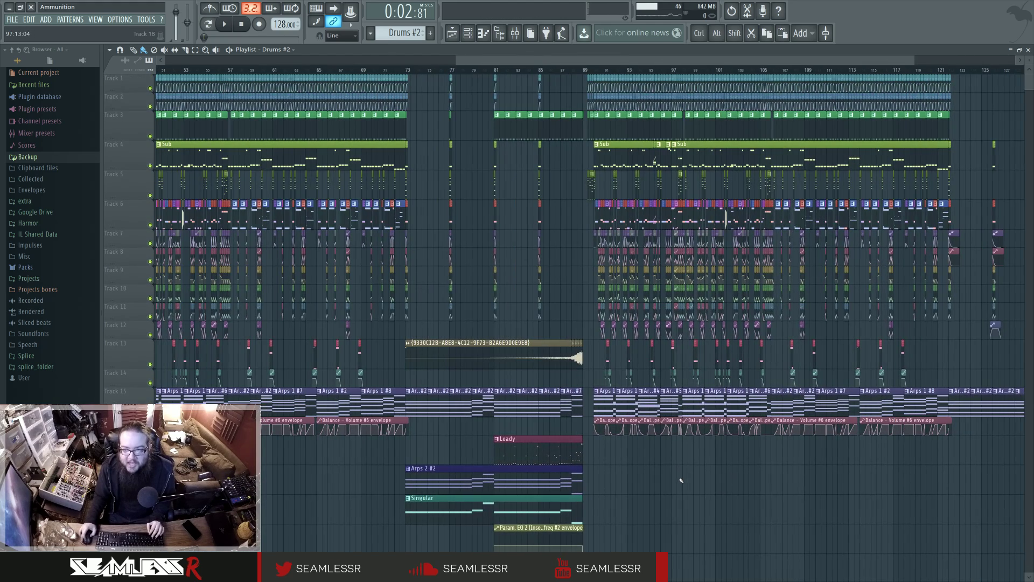
{"action": "scroll", "coordinate": [452, 450], "scroll_direction": "left", "scroll_amount": 4}
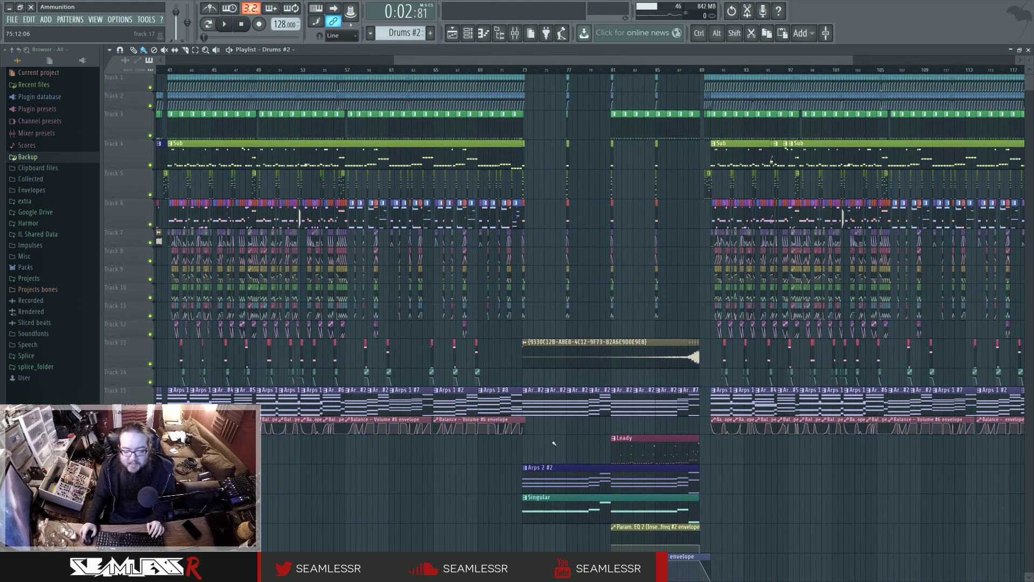
{"action": "scroll", "coordinate": [554, 443], "scroll_direction": "down", "scroll_amount": 4}
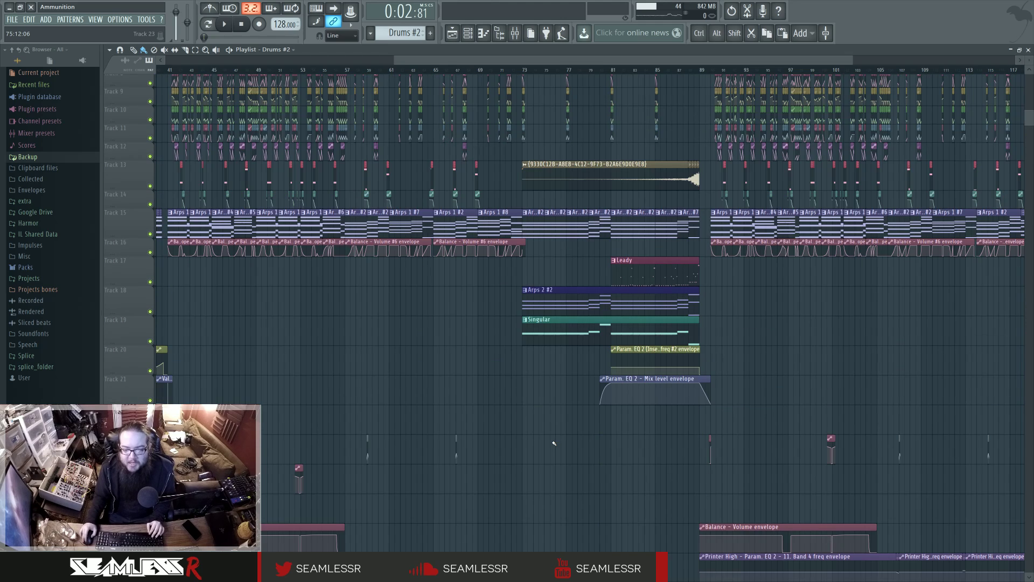
Play the breakdown from about bar 80, inspect Arp 1's last Parametric EQ 2, stop the song and hide the mixer.
{"action": "key", "text": "space"}
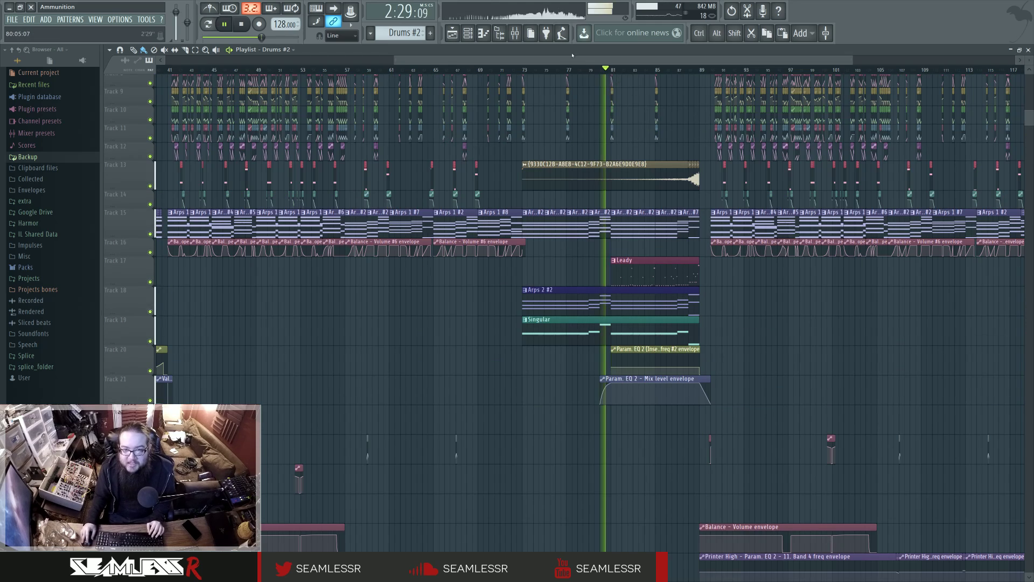
{"action": "key", "text": "F9"}
{"action": "left_click", "coordinate": [826, 359]}
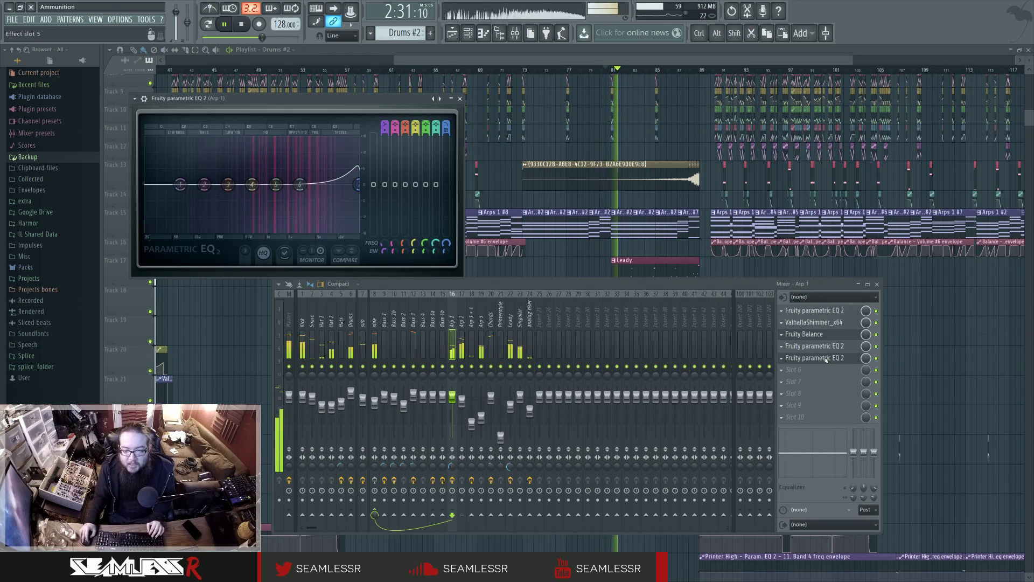
{"action": "left_click", "coordinate": [826, 358]}
{"action": "key", "text": "space"}
{"action": "key", "text": "F9"}
Review the automation clips on tracks 20 to 28, glance at the mixer and show the full arrangement.
{"action": "scroll", "coordinate": [268, 343], "scroll_direction": "down", "scroll_amount": 4}
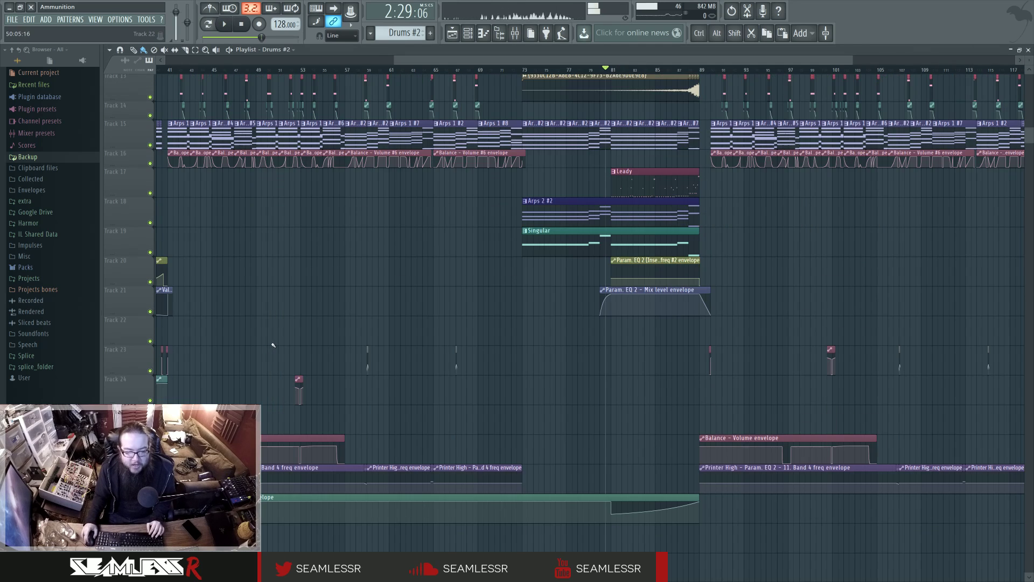
{"action": "scroll", "coordinate": [506, 323], "scroll_direction": "left", "scroll_amount": 5}
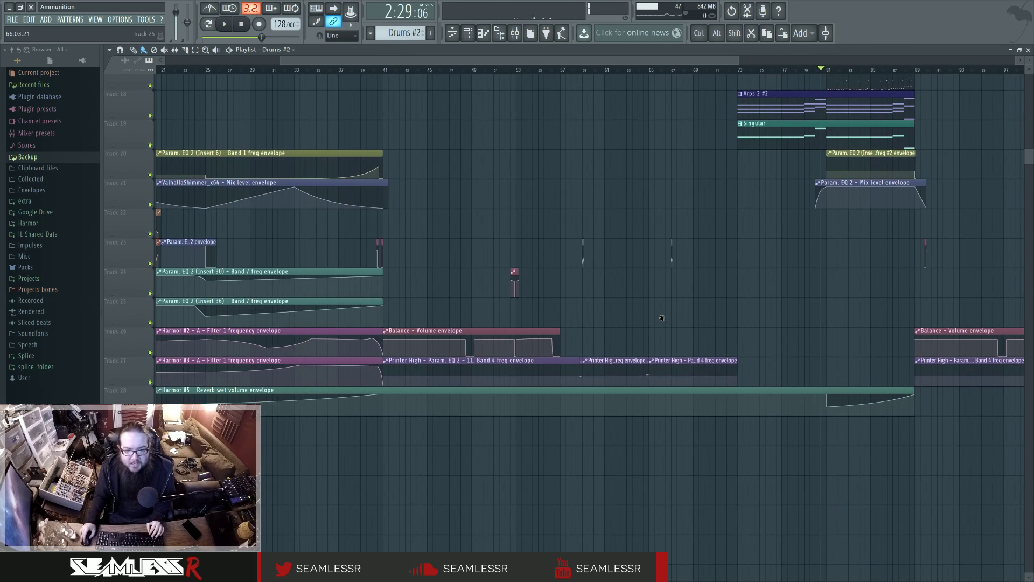
{"action": "left_click_drag", "start_coordinate": [662, 318], "coordinate": [386, 323]}
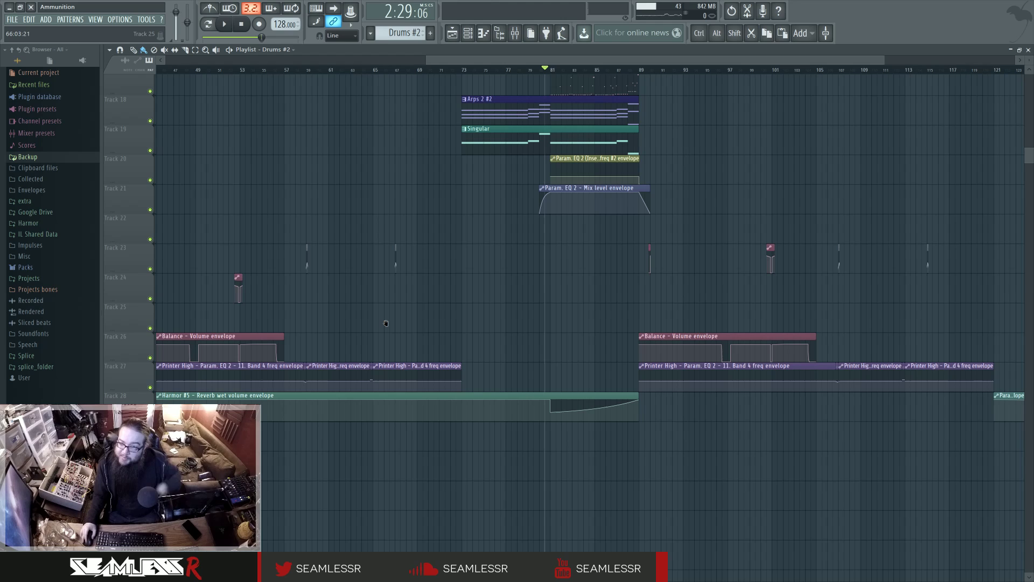
{"action": "left_click_drag", "start_coordinate": [386, 323], "coordinate": [411, 292]}
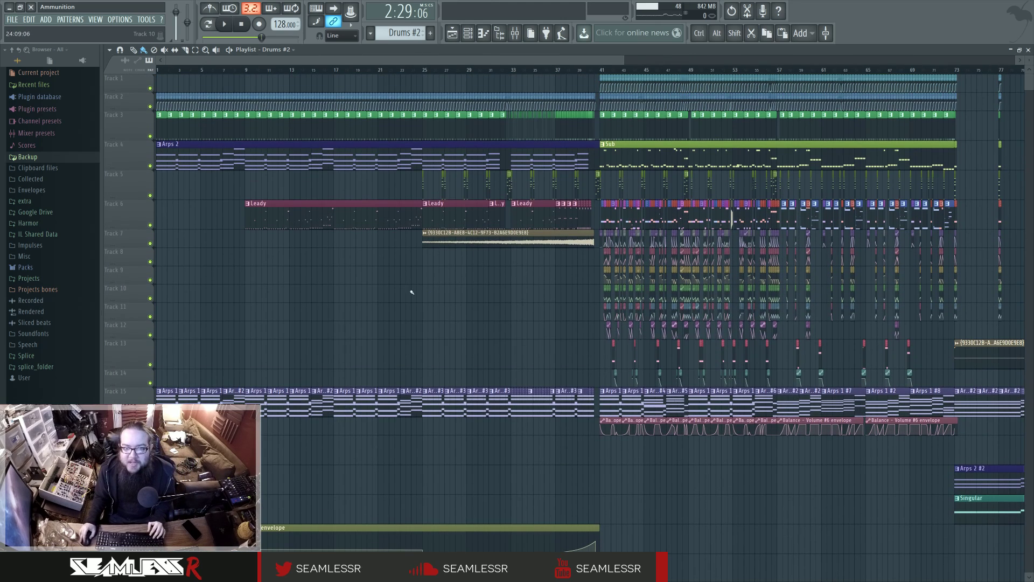
{"action": "left_click", "coordinate": [515, 33]}
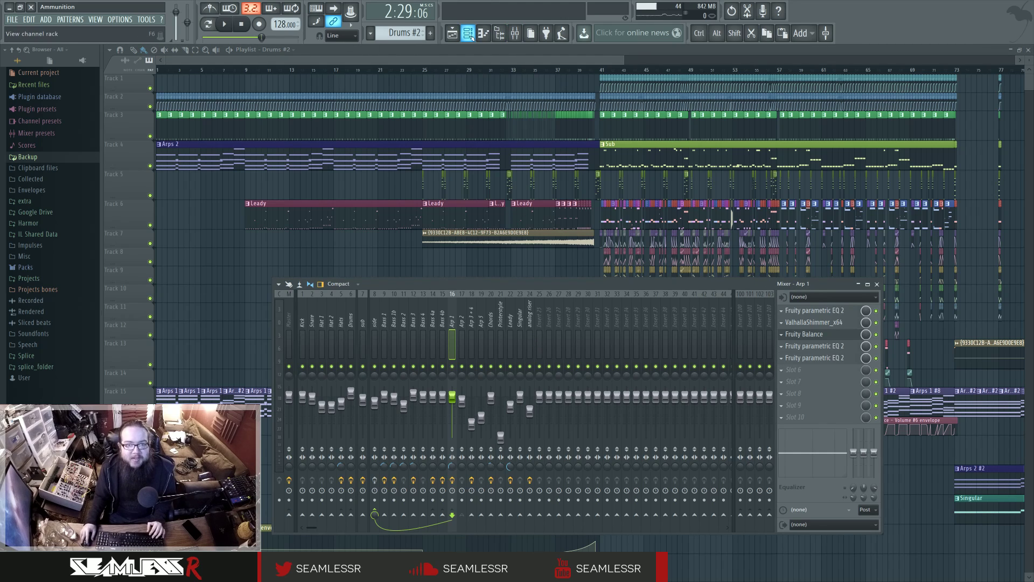
{"action": "key", "text": "F9"}
{"action": "scroll", "coordinate": [251, 278], "scroll_direction": "down", "scroll_amount": 2}
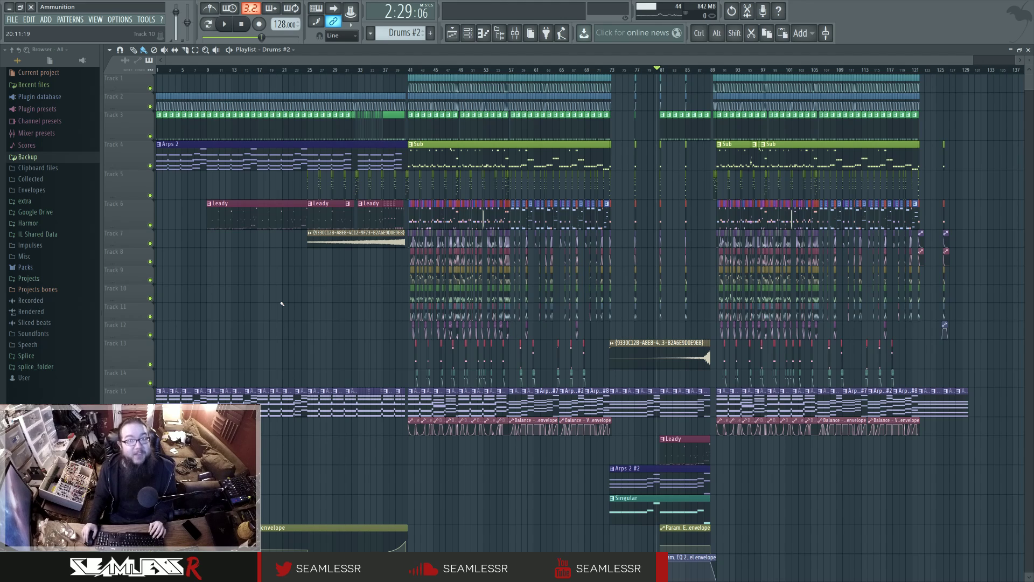
Glance at the channel rack, hide it and open the Arps 1 pattern's notes in the piano roll.
{"action": "left_click", "coordinate": [467, 33]}
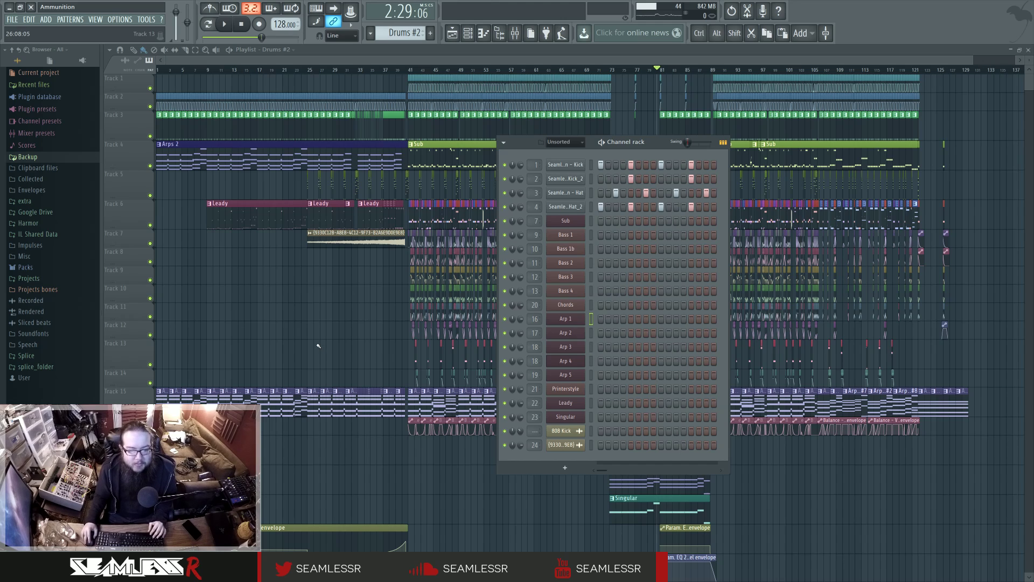
{"action": "key", "text": "F6"}
{"action": "double_click", "coordinate": [276, 400]}
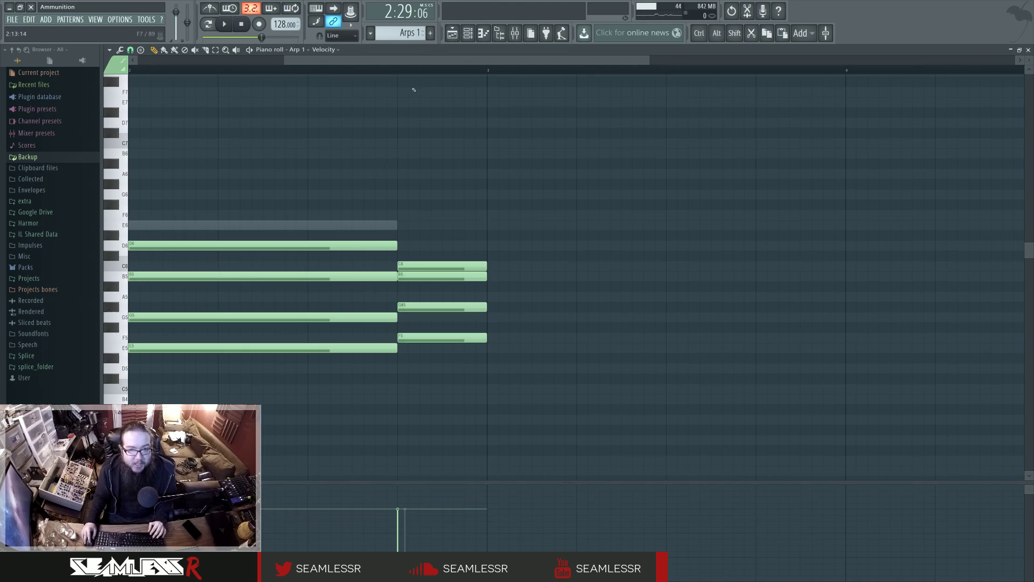
Show the channel rack and mixer and play the Arps 1 pattern in pattern mode.
{"action": "left_click", "coordinate": [468, 33]}
{"action": "left_click", "coordinate": [515, 33]}
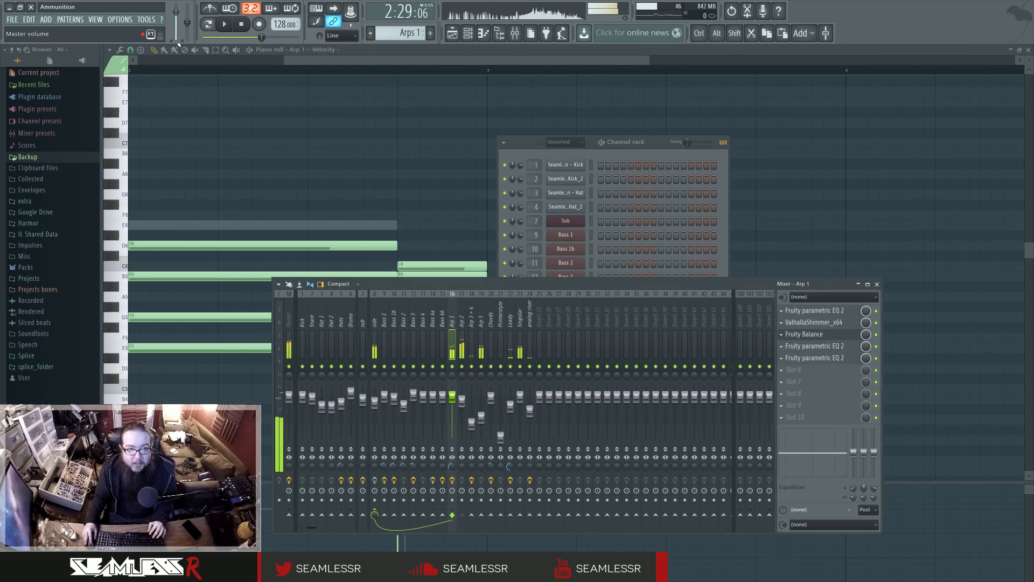
{"action": "key", "text": "space"}
{"action": "left_click", "coordinate": [650, 163]}
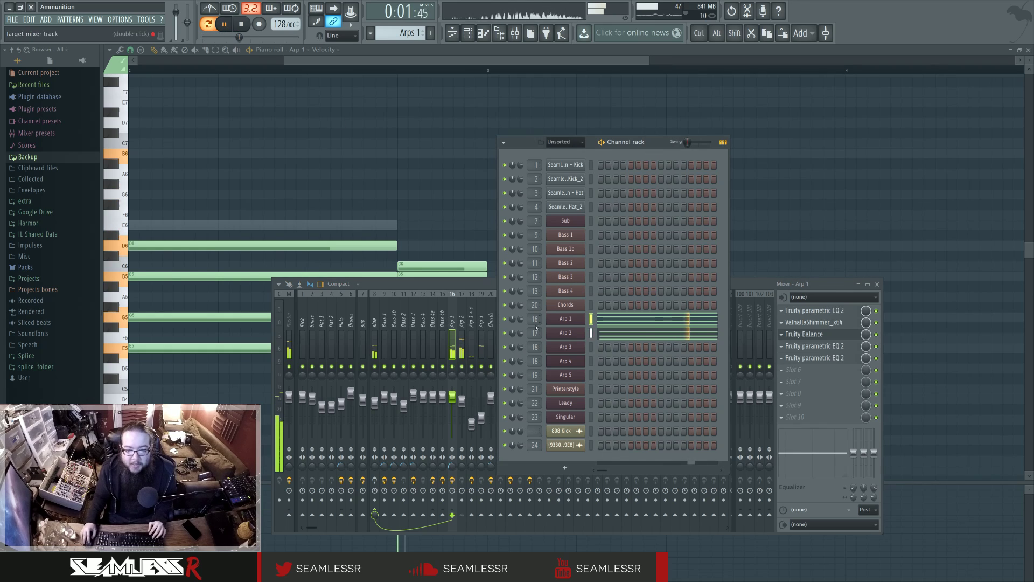
Toggle the Arp 2 and Arp 1 channels in turn during playback to isolate each layer.
{"action": "left_click", "coordinate": [505, 332]}
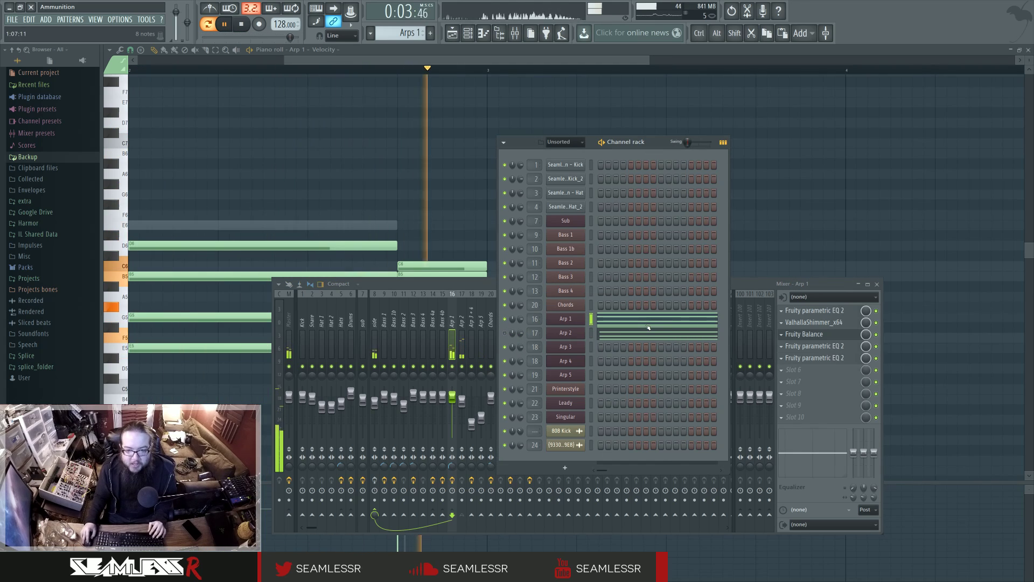
{"action": "left_click", "coordinate": [504, 319]}
{"action": "key", "text": "space"}
Open Arp 2's Harmor, expand its spectral display and view its effects page.
{"action": "left_click", "coordinate": [565, 332]}
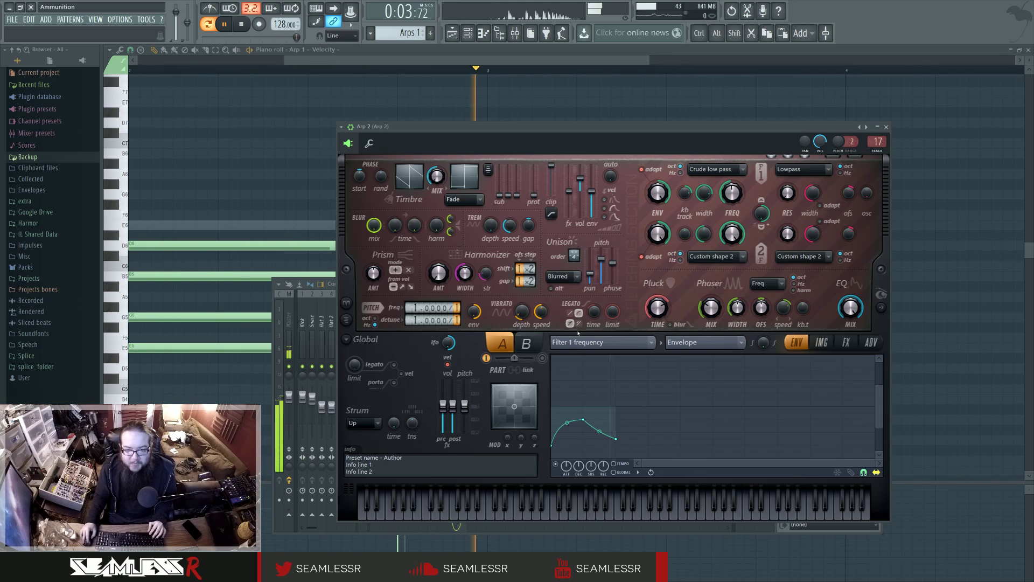
{"action": "left_click_drag", "start_coordinate": [597, 133], "coordinate": [523, 118]}
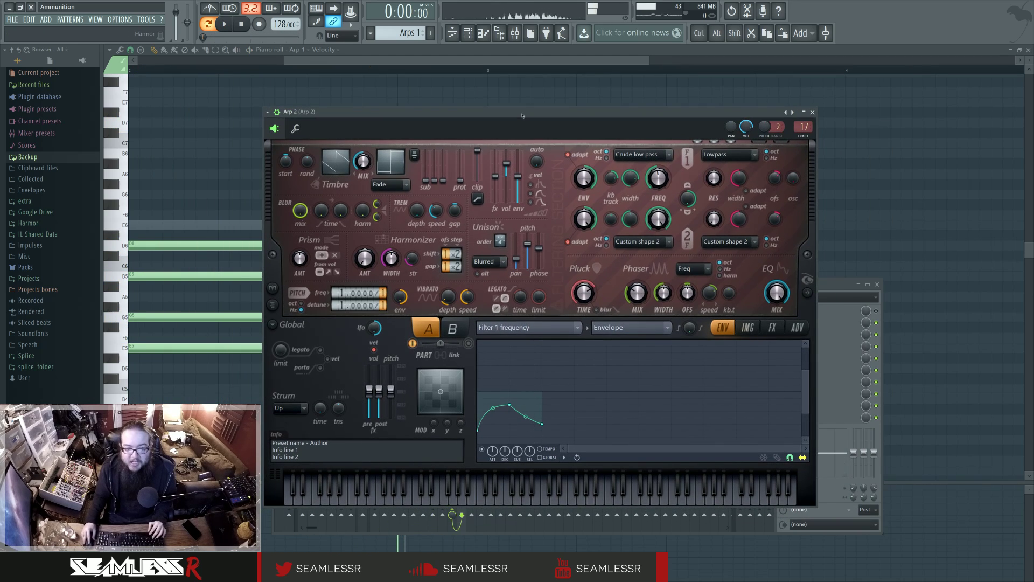
{"action": "left_click", "coordinate": [808, 293]}
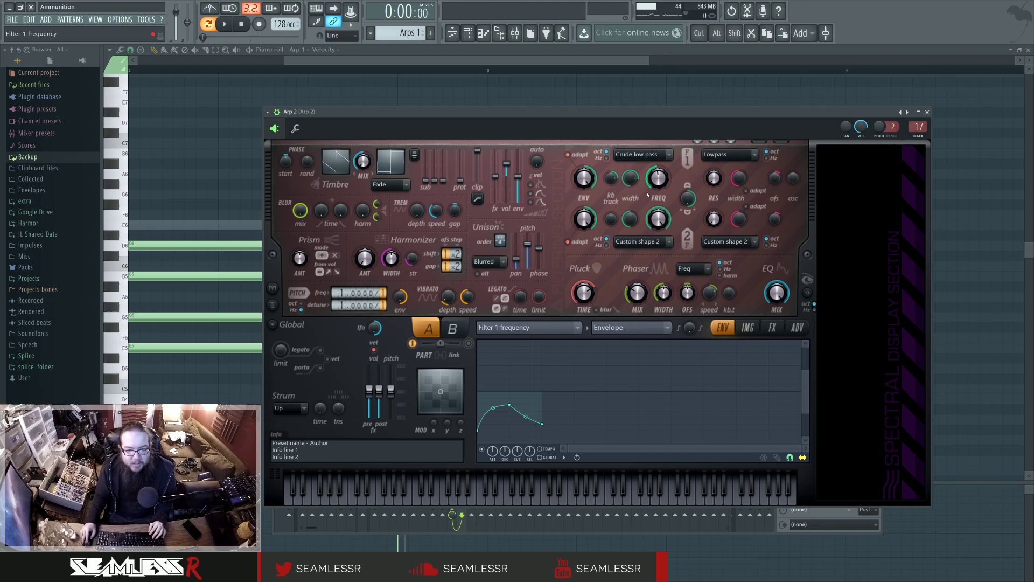
{"action": "left_click", "coordinate": [774, 327]}
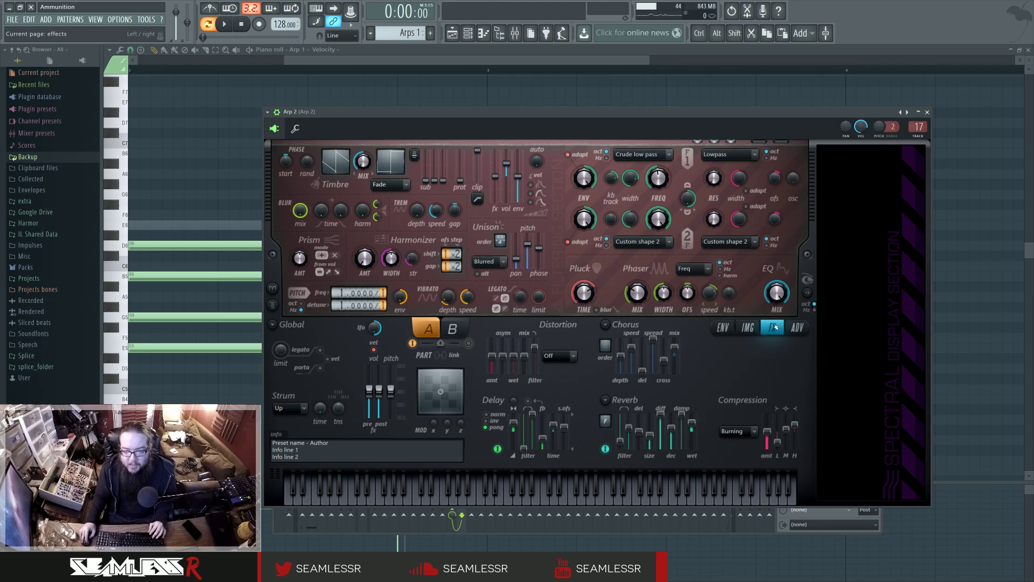
Display Arp 2's Phaser mask envelope and play the pattern briefly to view it in the spectral display.
{"action": "left_click", "coordinate": [722, 327]}
{"action": "left_click", "coordinate": [585, 327]}
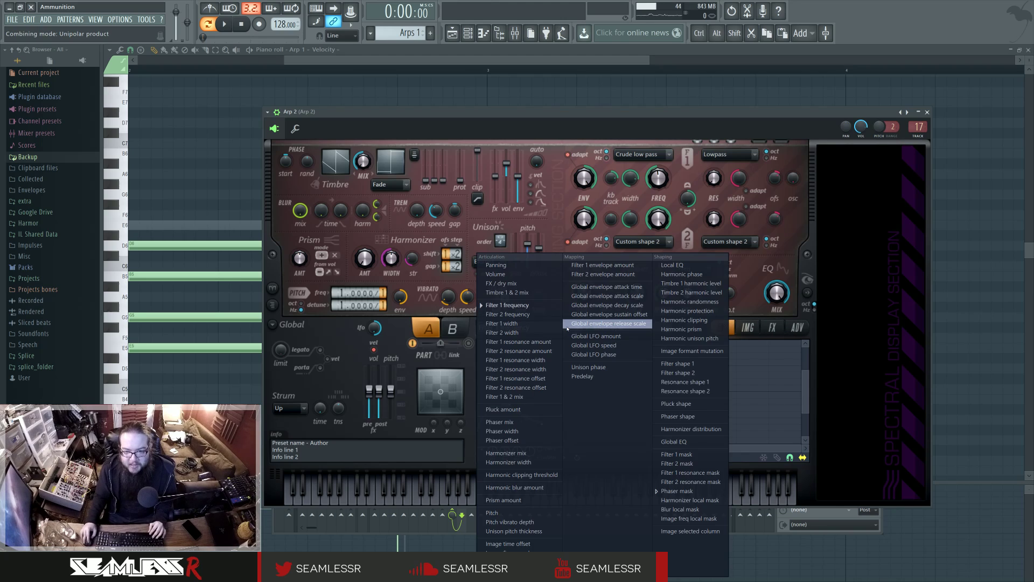
{"action": "left_click", "coordinate": [675, 493]}
{"action": "key", "text": "space"}
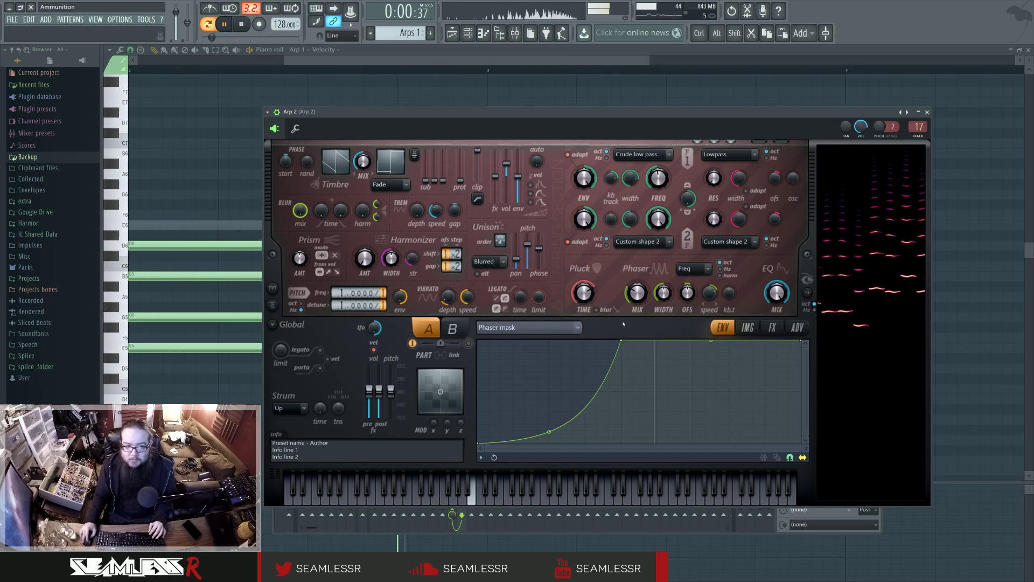
{"action": "key", "text": "space"}
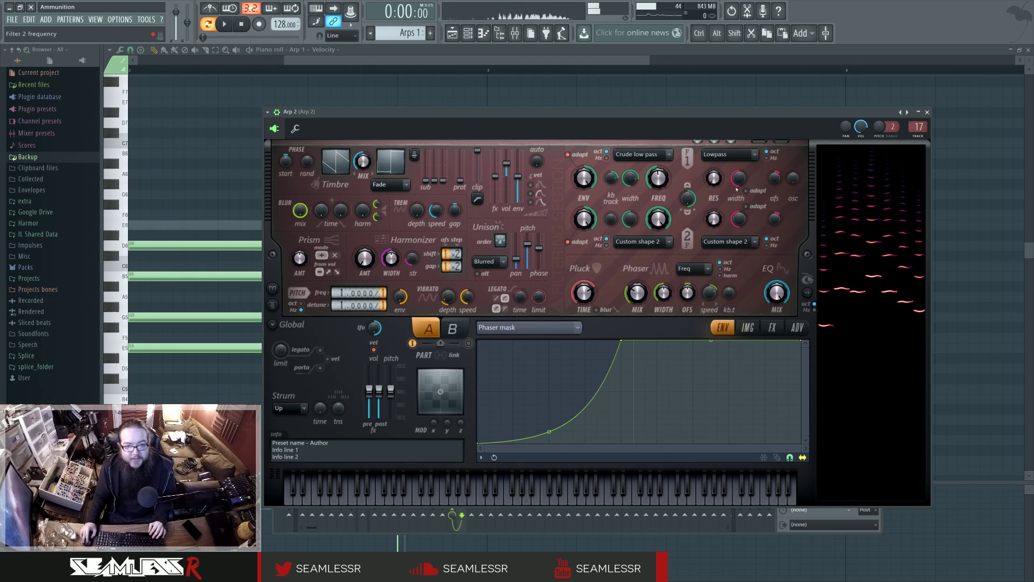
Close Arp 2's Harmor, look over the playlist arrangement and open the first Leady pattern clip in the piano roll.
{"action": "left_click", "coordinate": [927, 112]}
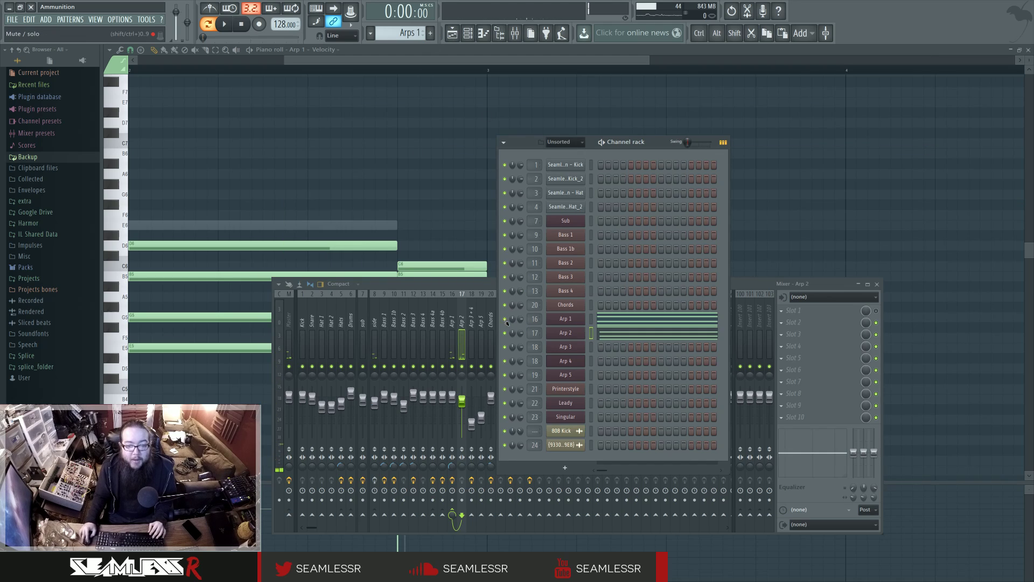
{"action": "key", "text": "F5"}
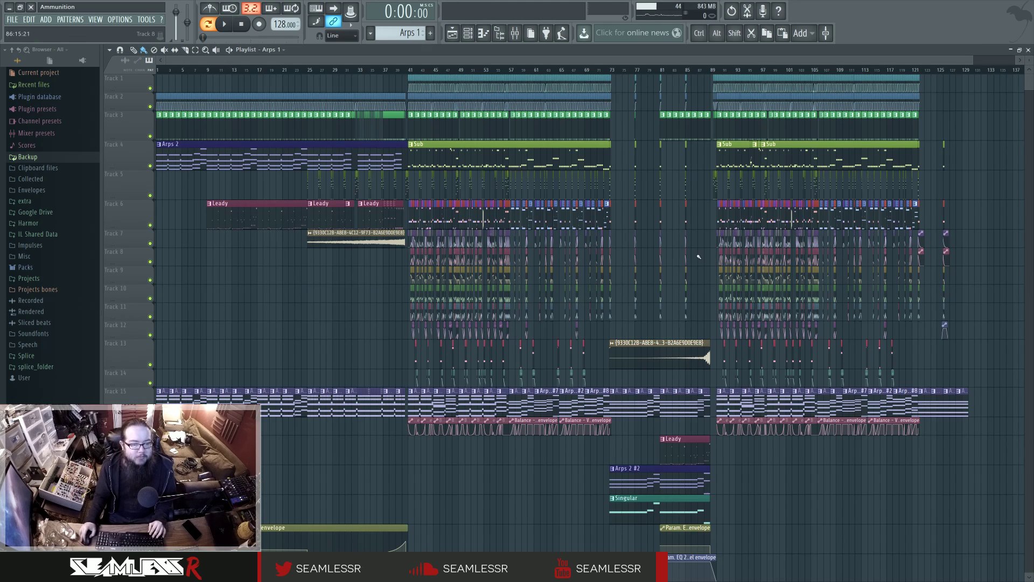
{"action": "scroll", "coordinate": [188, 375], "scroll_direction": "down", "scroll_amount": 4}
{"action": "scroll", "coordinate": [257, 133], "scroll_direction": "up", "scroll_amount": 4}
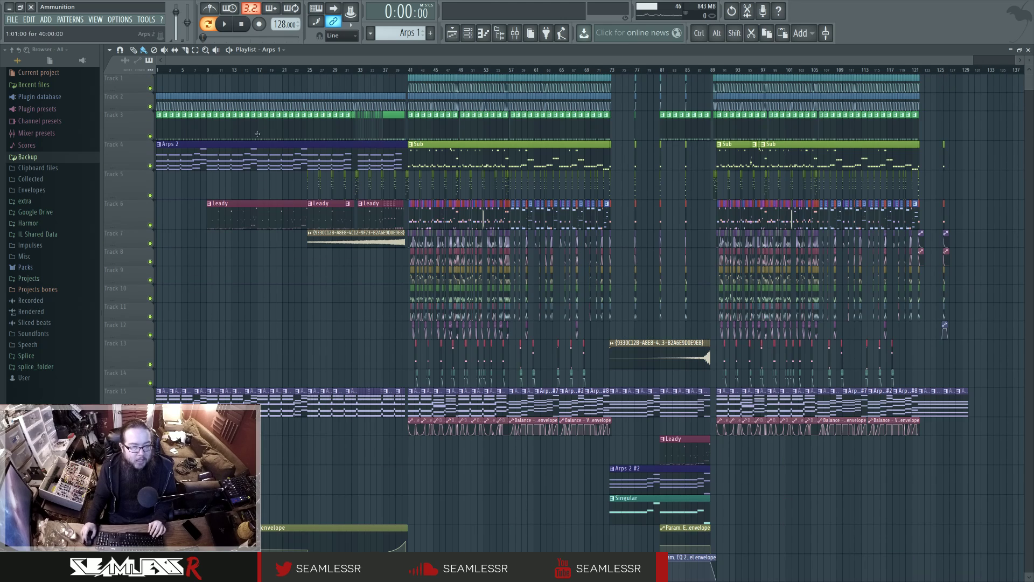
{"action": "double_click", "coordinate": [225, 206]}
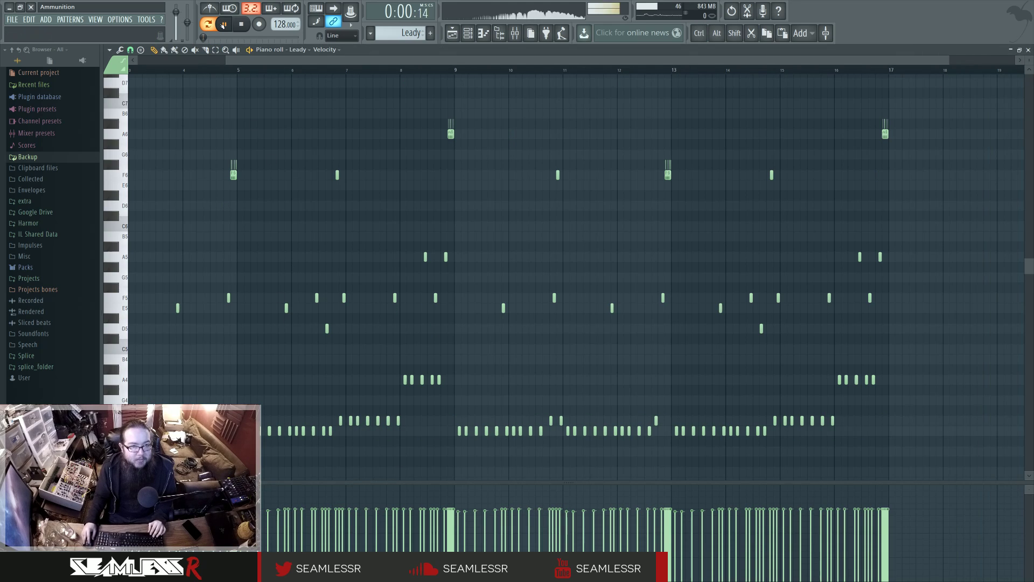
Play the Leady pattern with the mixer and channel rack shown, and open Leady's Harmor to view its effects.
{"action": "scroll", "coordinate": [369, 256], "scroll_direction": "down", "scroll_amount": 3}
{"action": "key", "text": "F9"}
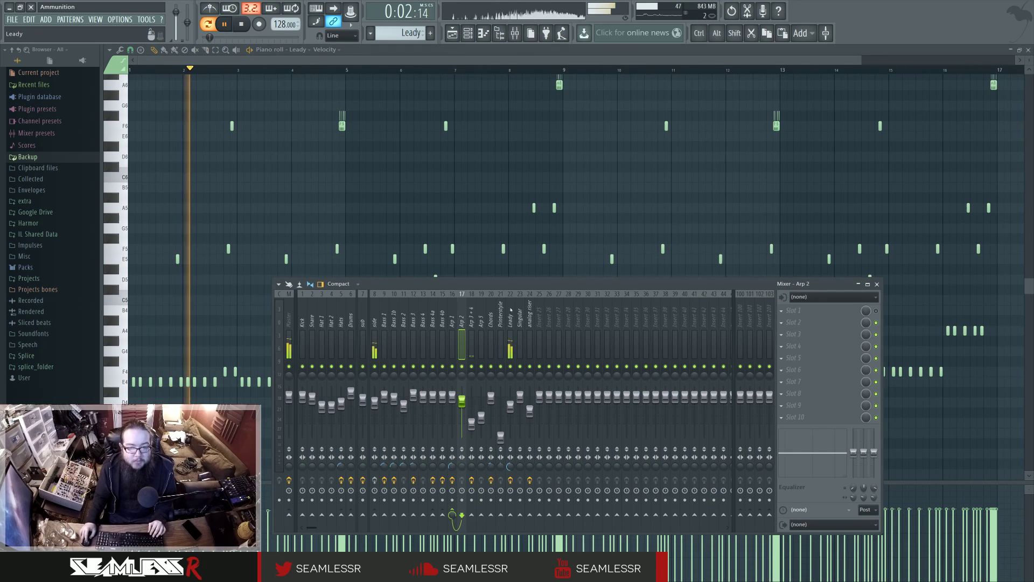
{"action": "key", "text": "F6"}
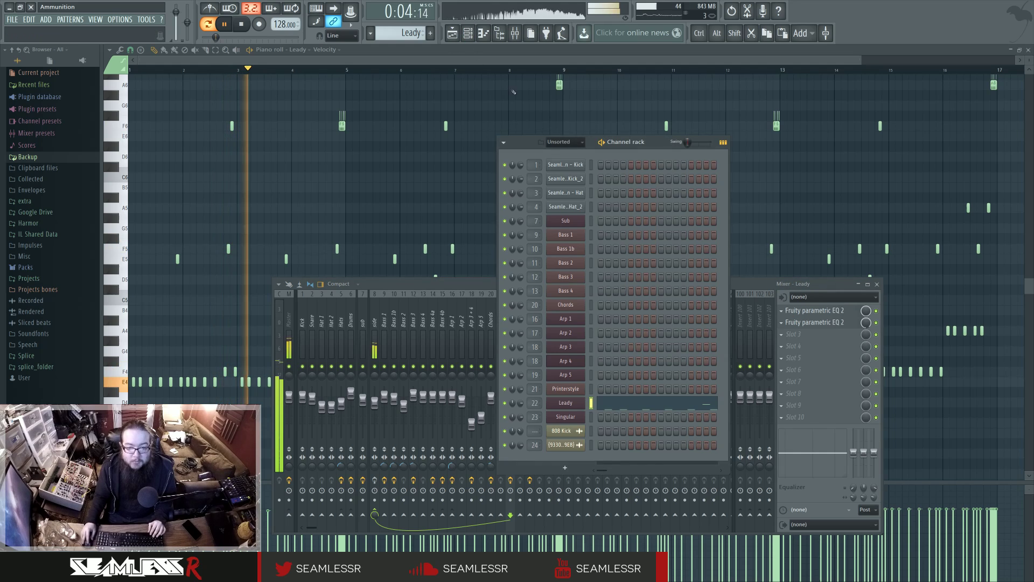
{"action": "left_click", "coordinate": [572, 406]}
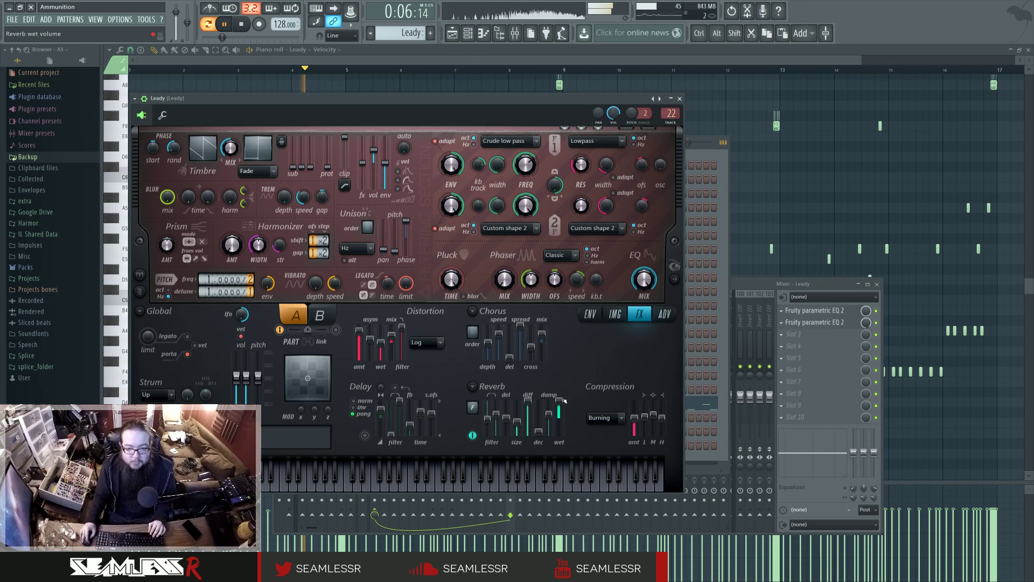
{"action": "key", "text": "space"}
Return to the playlist and look through the automation clips below the arrangement.
{"action": "key", "text": "F5"}
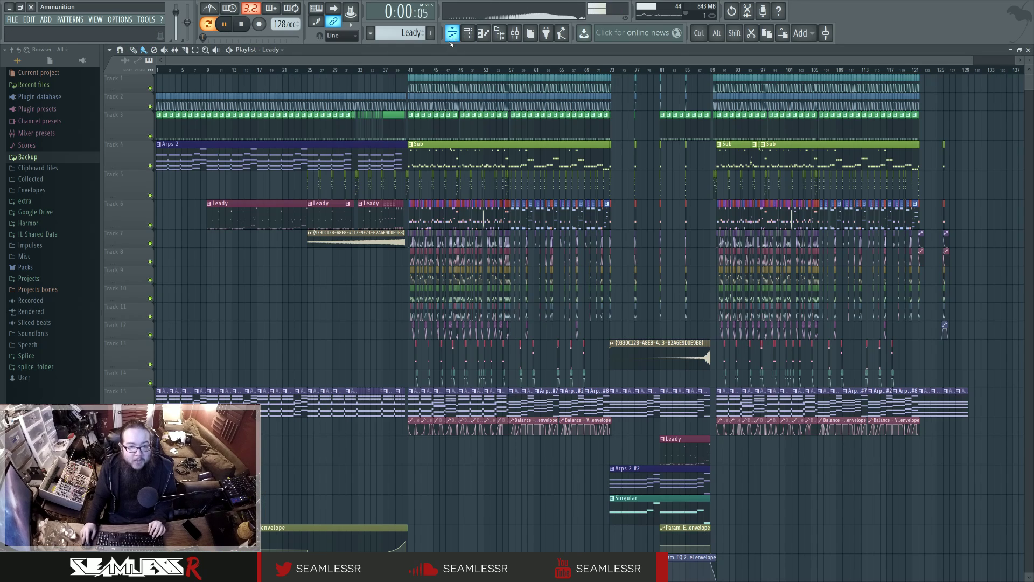
{"action": "scroll", "coordinate": [304, 332], "scroll_direction": "down", "scroll_amount": 5}
{"action": "scroll", "coordinate": [300, 330], "scroll_direction": "down", "scroll_amount": 3}
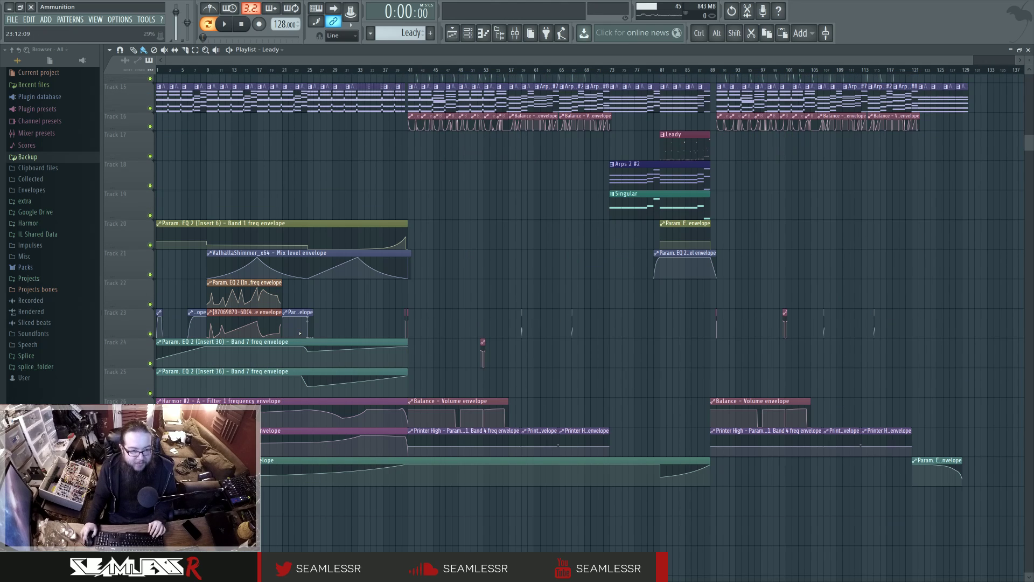
{"action": "scroll", "coordinate": [216, 420], "scroll_direction": "up", "scroll_amount": 8}
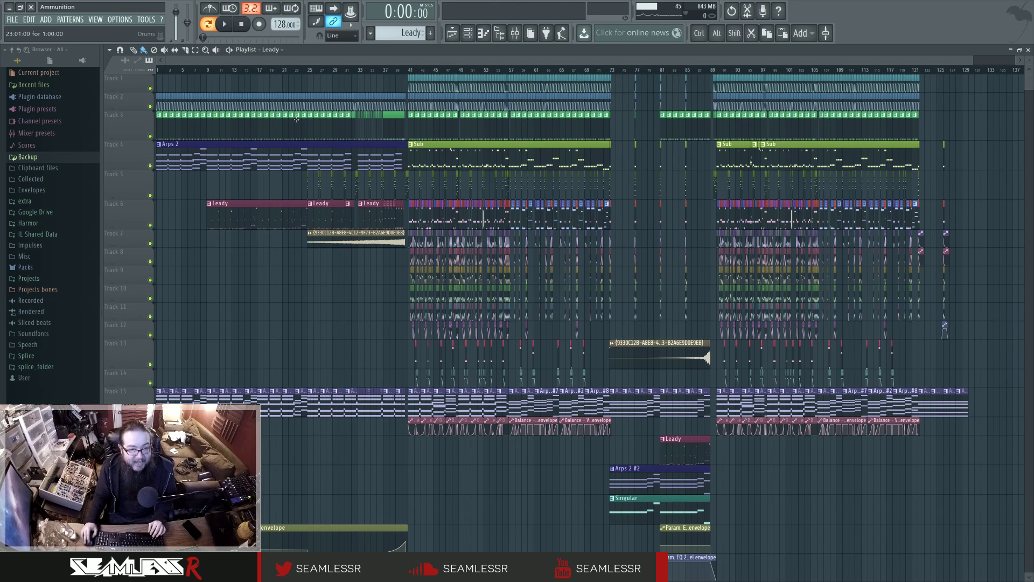
Play the arrangement in song mode, show Leady's piano roll and return to pattern mode.
{"action": "key", "text": "space"}
{"action": "key", "text": "F7"}
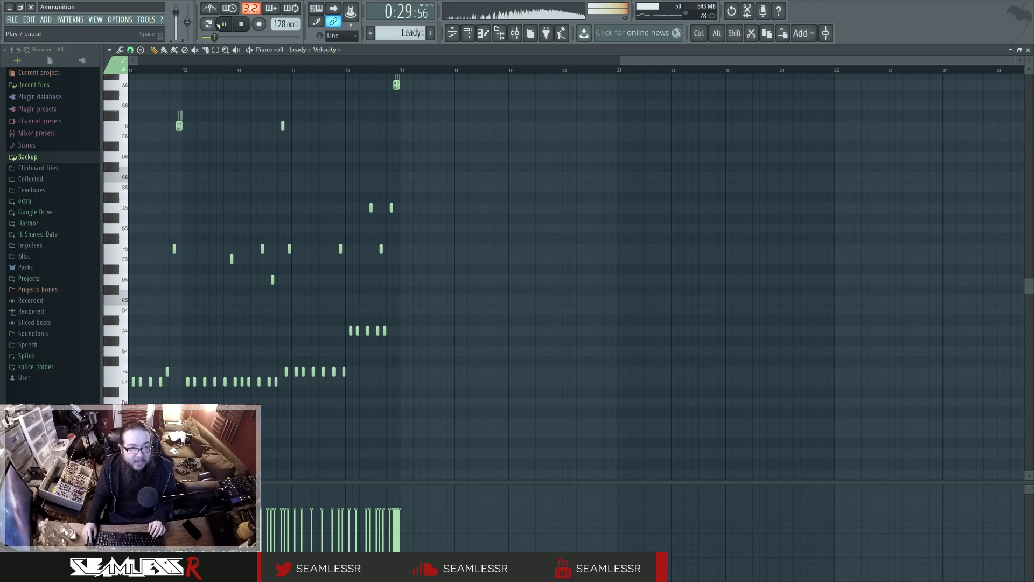
{"action": "key", "text": "l"}
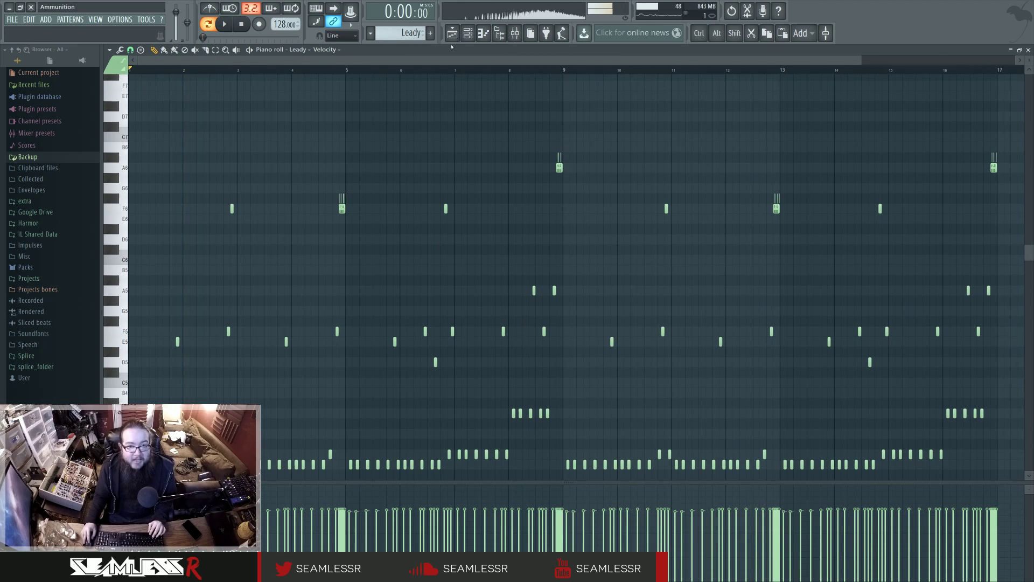
Open Leady's Harmor from the channel rack, expand its spectral display and reposition the plugin window.
{"action": "key", "text": "space"}
{"action": "key", "text": "F6"}
{"action": "left_click", "coordinate": [574, 403]}
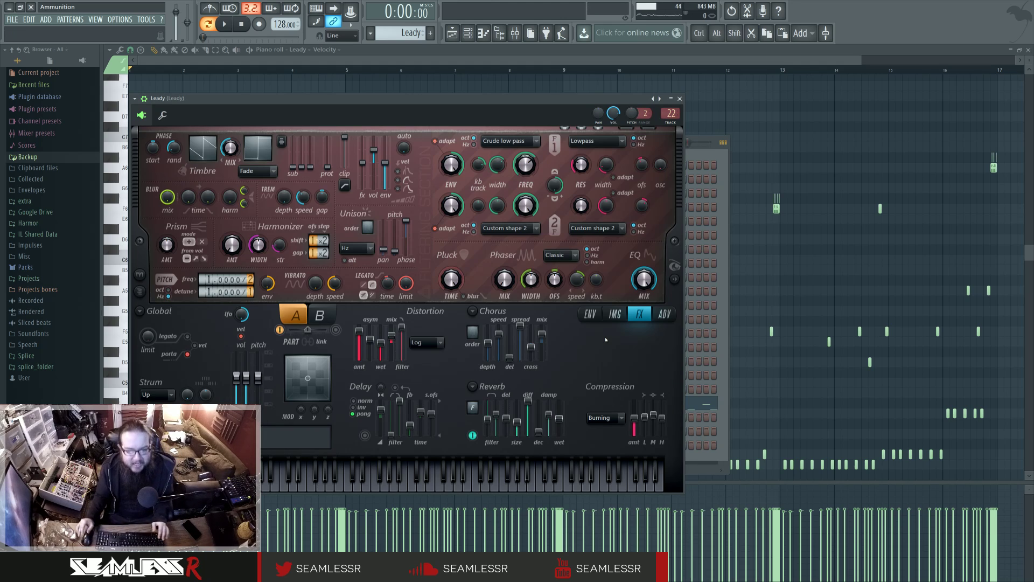
{"action": "left_click", "coordinate": [674, 279]}
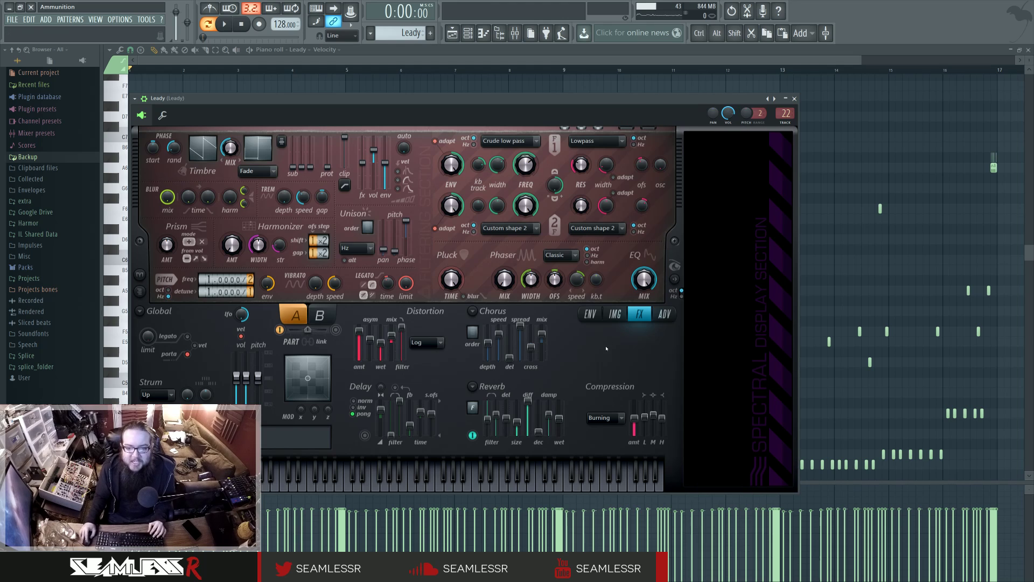
{"action": "left_click_drag", "start_coordinate": [496, 92], "coordinate": [570, 85]}
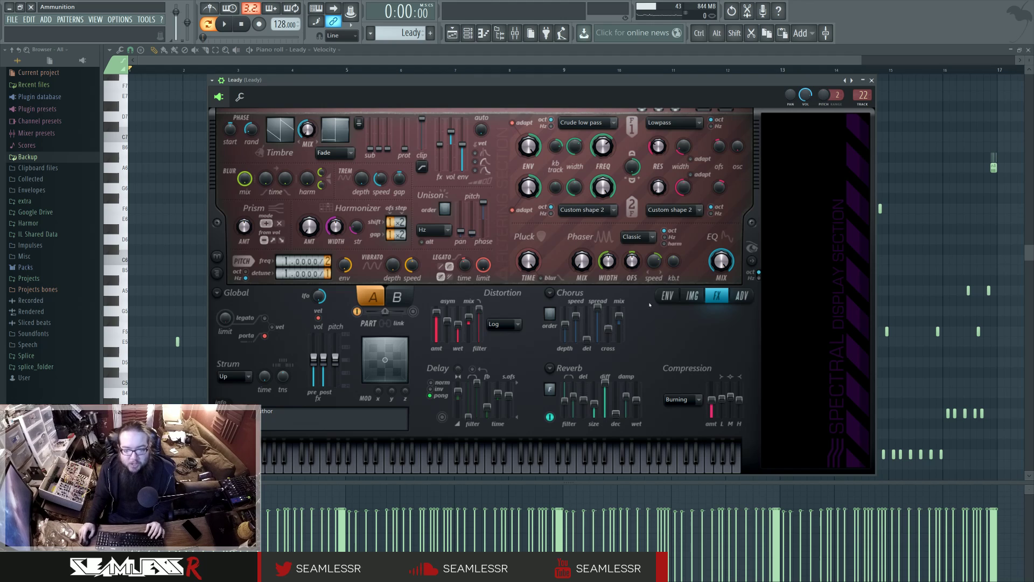
Display Leady's Volume envelope and play several notes to view them in the spectral display.
{"action": "left_click", "coordinate": [665, 295]}
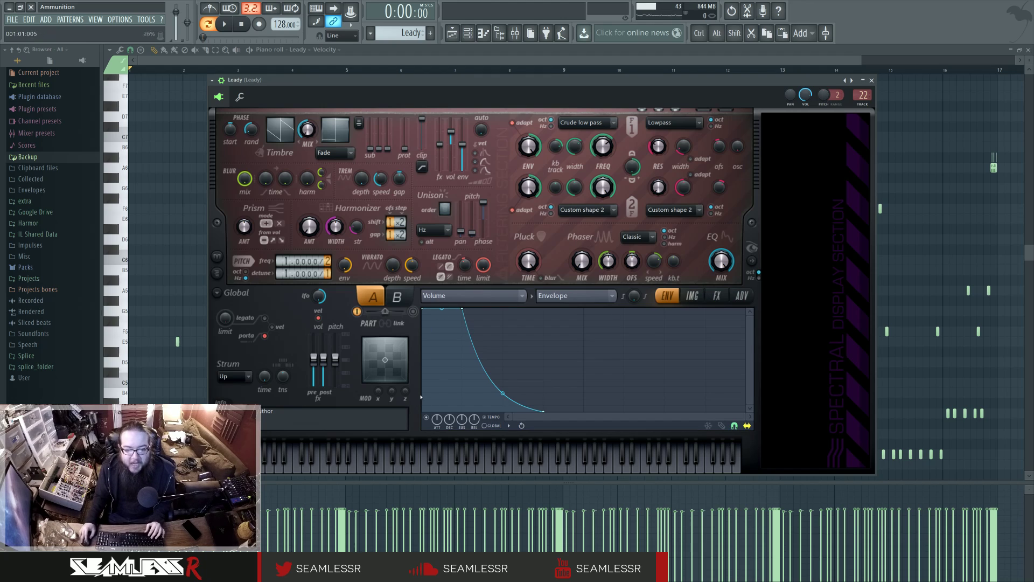
{"action": "left_click", "coordinate": [281, 468]}
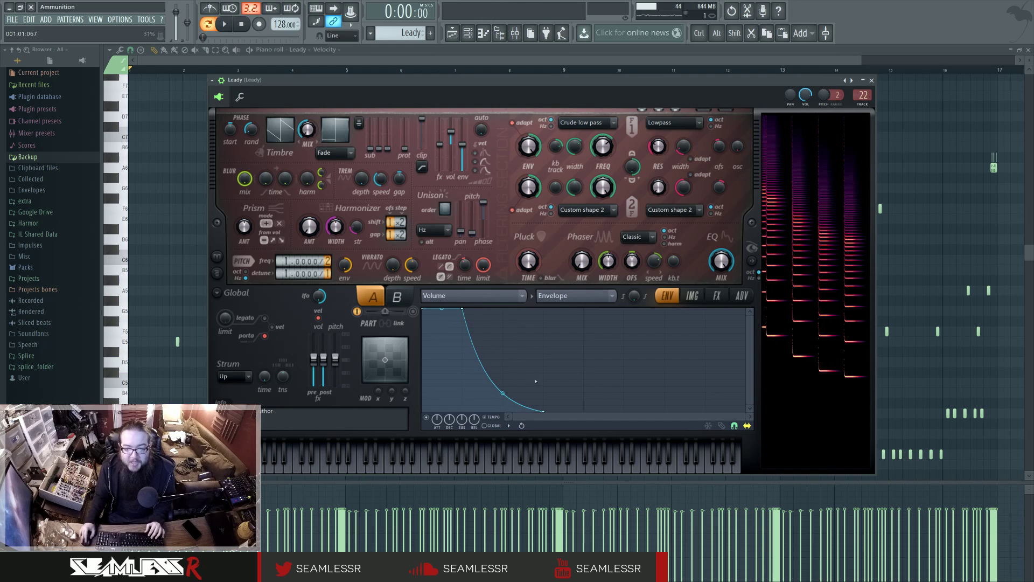
{"action": "left_click", "coordinate": [716, 297]}
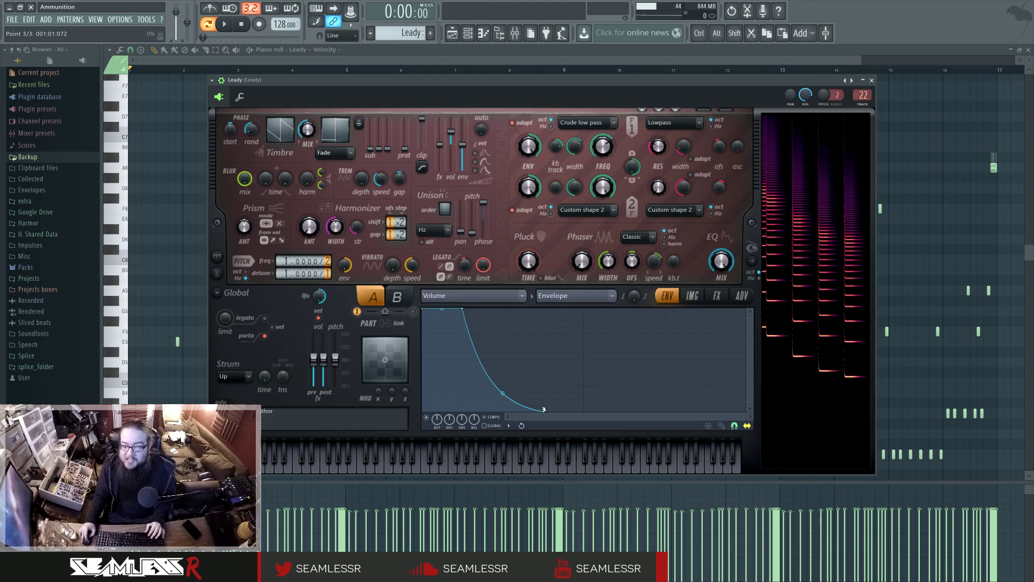
Lengthen the decay of Leady's Volume envelope to 001:02:048, audition a note and restore the shorter decay.
{"action": "left_click_drag", "start_coordinate": [543, 410], "coordinate": [664, 410]}
{"action": "left_click", "coordinate": [302, 458]}
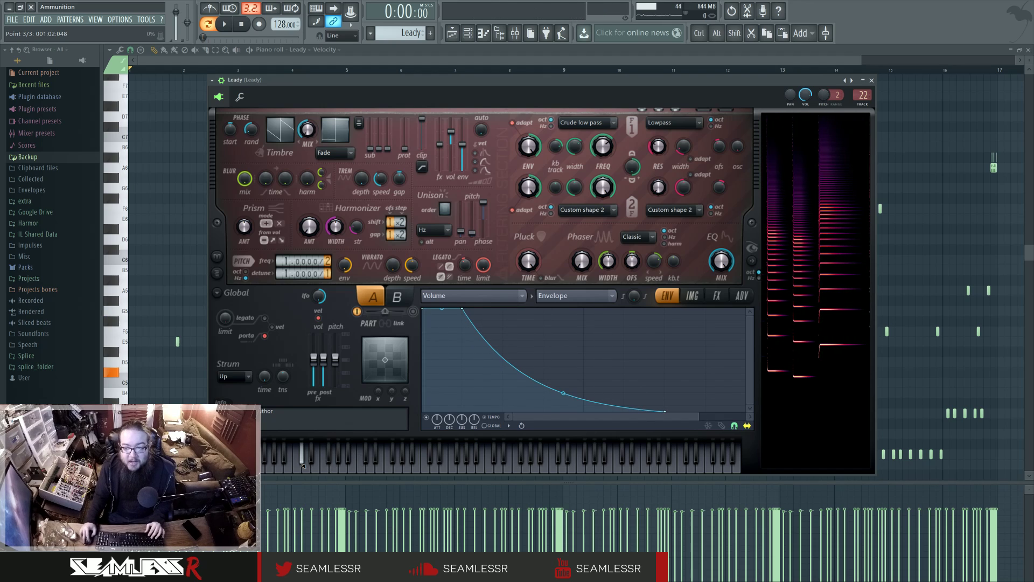
{"action": "left_click_drag", "start_coordinate": [665, 413], "coordinate": [542, 410]}
Display Leady's Pitch envelope and play several notes to view the pitch attack in the spectral display.
{"action": "right_click", "coordinate": [592, 124]}
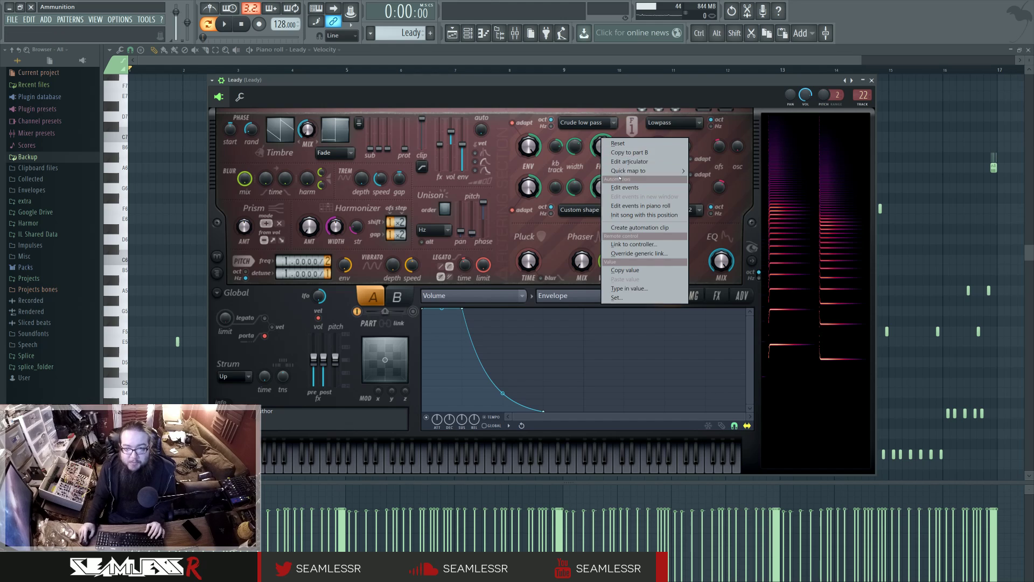
{"action": "left_click", "coordinate": [506, 296]}
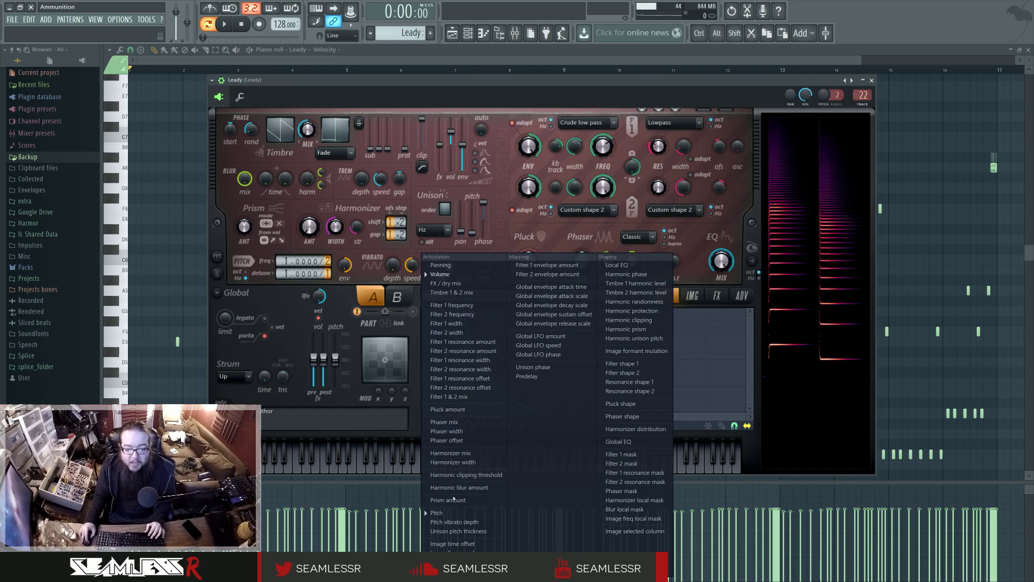
{"action": "left_click", "coordinate": [466, 423]}
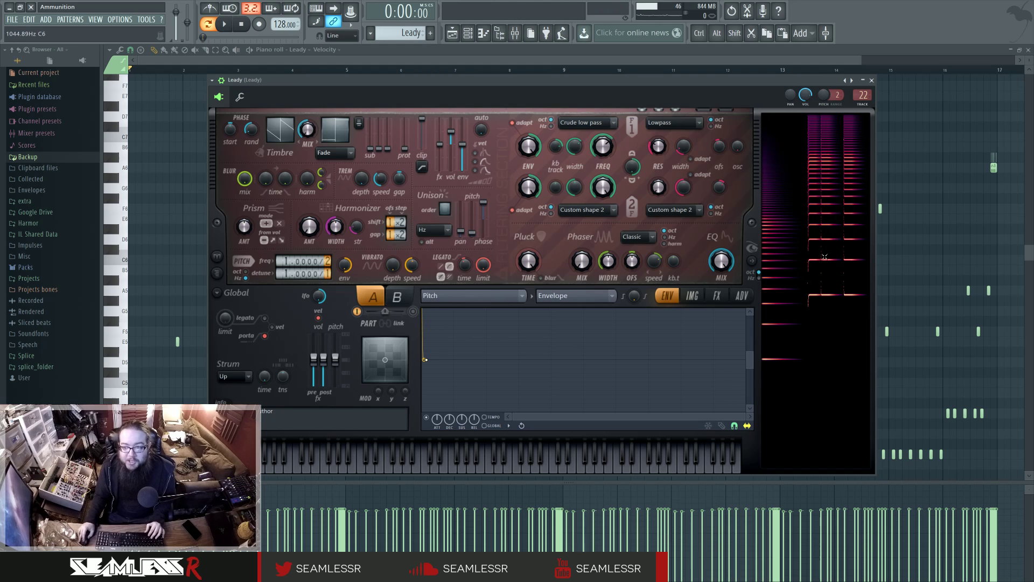
{"action": "left_click", "coordinate": [444, 454]}
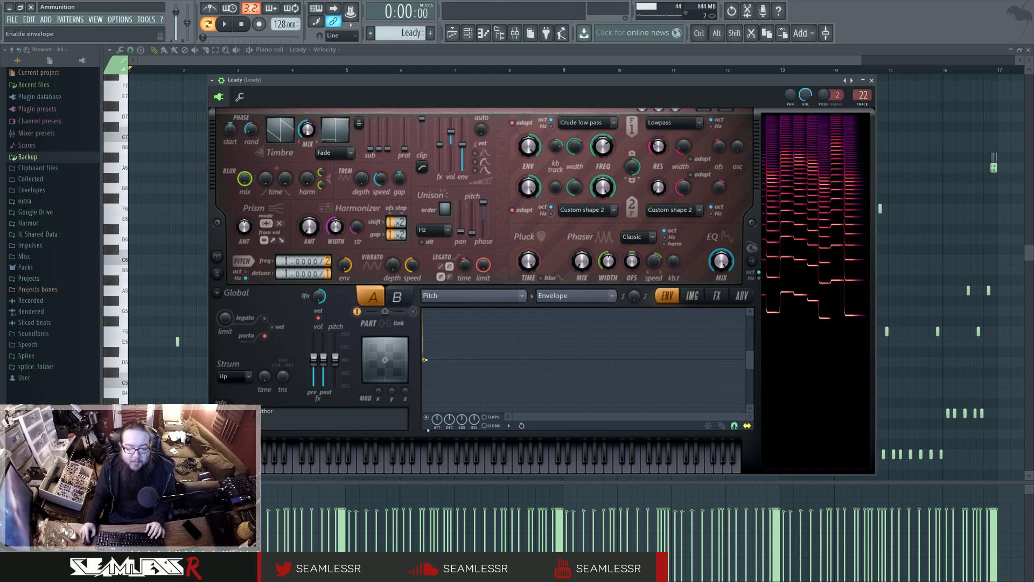
{"action": "left_click", "coordinate": [430, 455]}
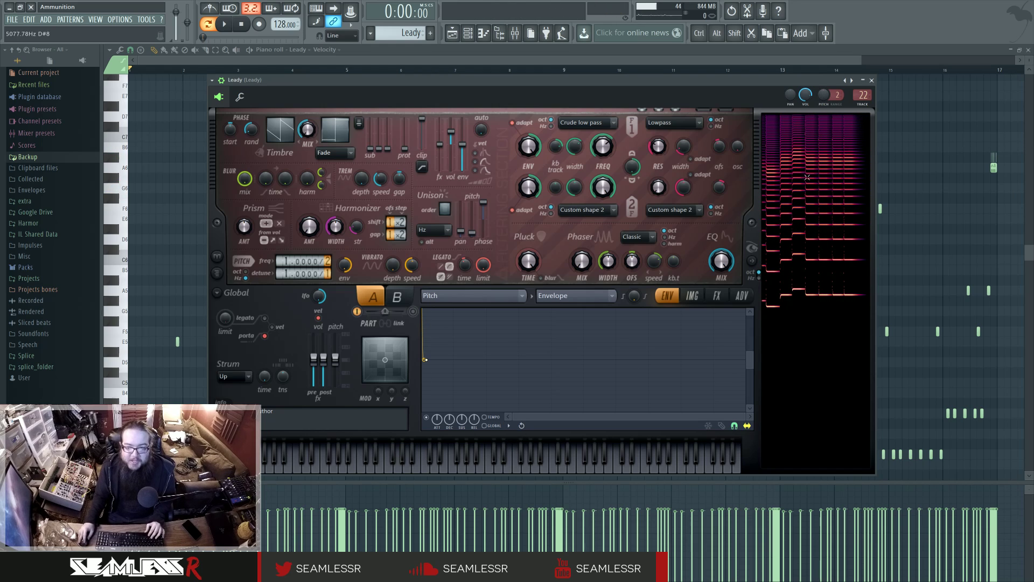
Examine the steep start of Leady's Pitch envelope up close and the envelope granularity among the advanced settings.
{"action": "left_click_drag", "start_coordinate": [749, 352], "coordinate": [753, 322]}
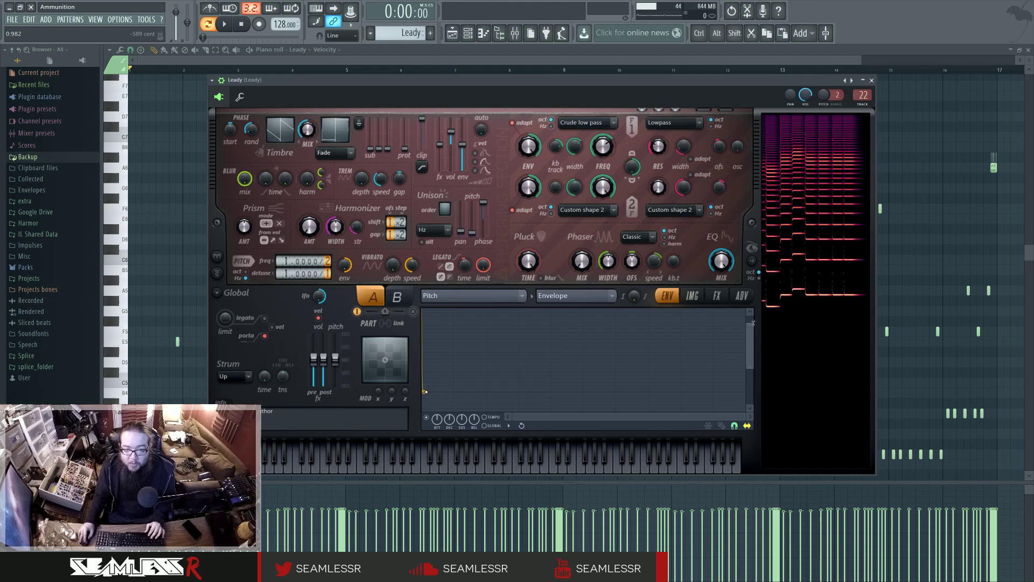
{"action": "left_click_drag", "start_coordinate": [745, 416], "coordinate": [519, 418]}
{"action": "left_click", "coordinate": [741, 295]}
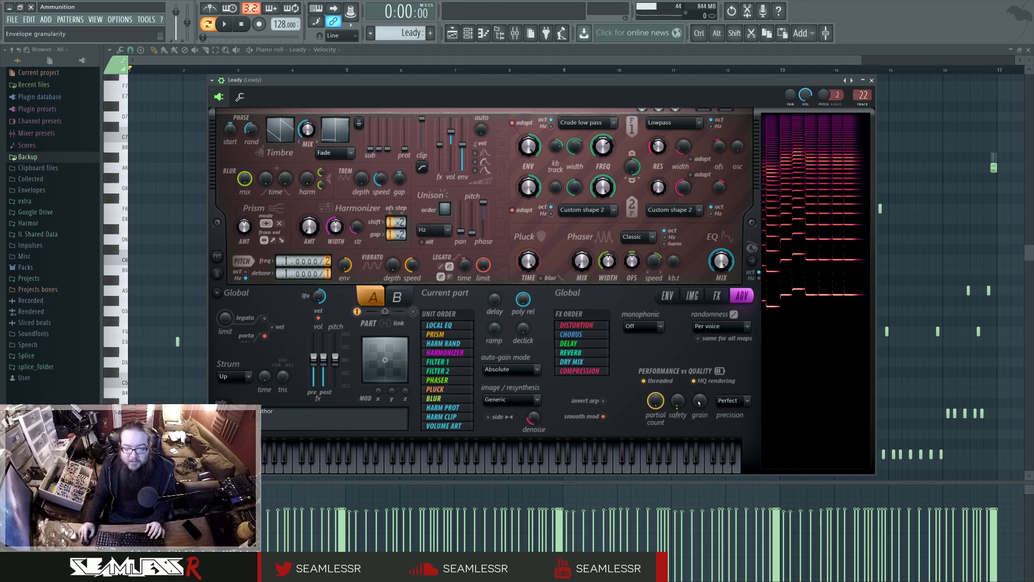
{"action": "left_click_drag", "start_coordinate": [703, 406], "coordinate": [703, 407]}
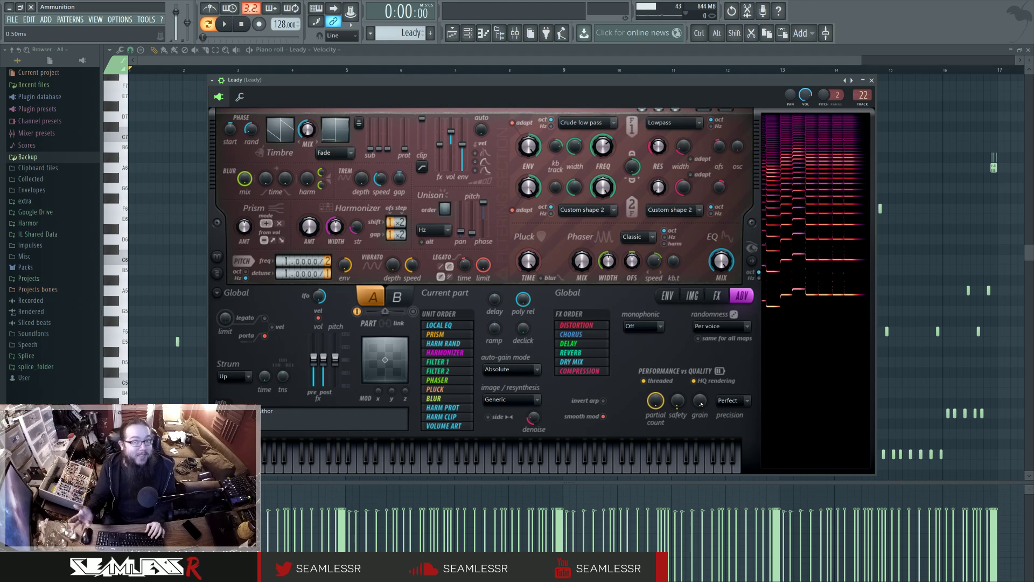
{"action": "left_click", "coordinate": [667, 295]}
{"action": "left_click_drag", "start_coordinate": [743, 417], "coordinate": [519, 420]}
{"action": "left_click_drag", "start_coordinate": [744, 343], "coordinate": [749, 323]}
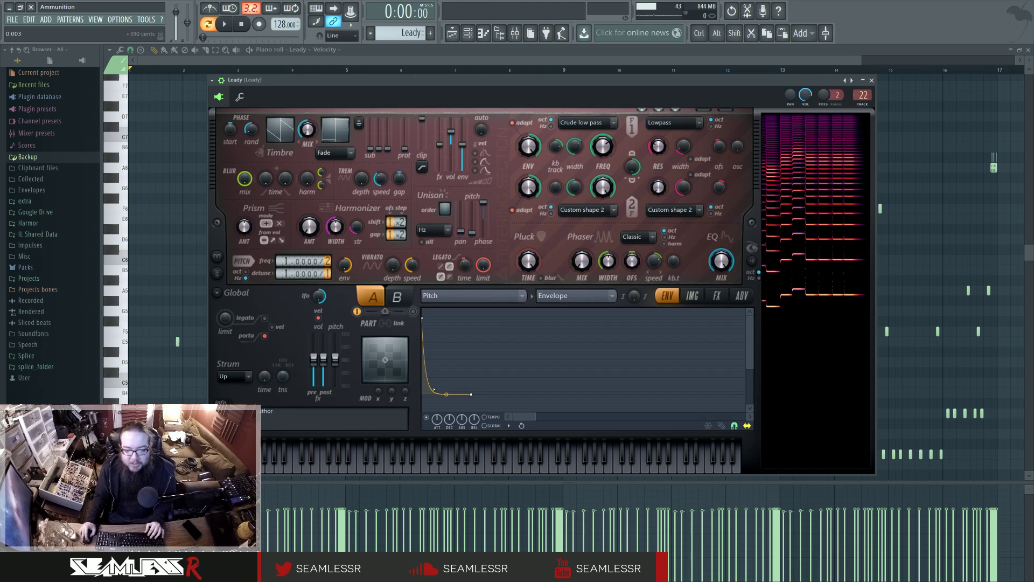
{"action": "left_click", "coordinate": [742, 295]}
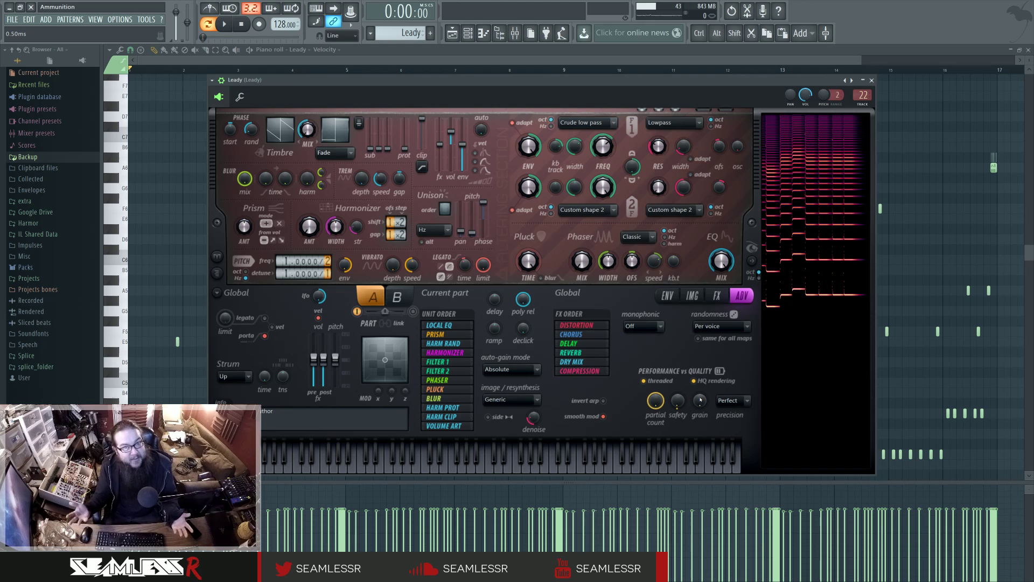
Compare Harmor's effects and advanced pages with the Pitch envelope, and magnify the start of that envelope again.
{"action": "left_click", "coordinate": [668, 295]}
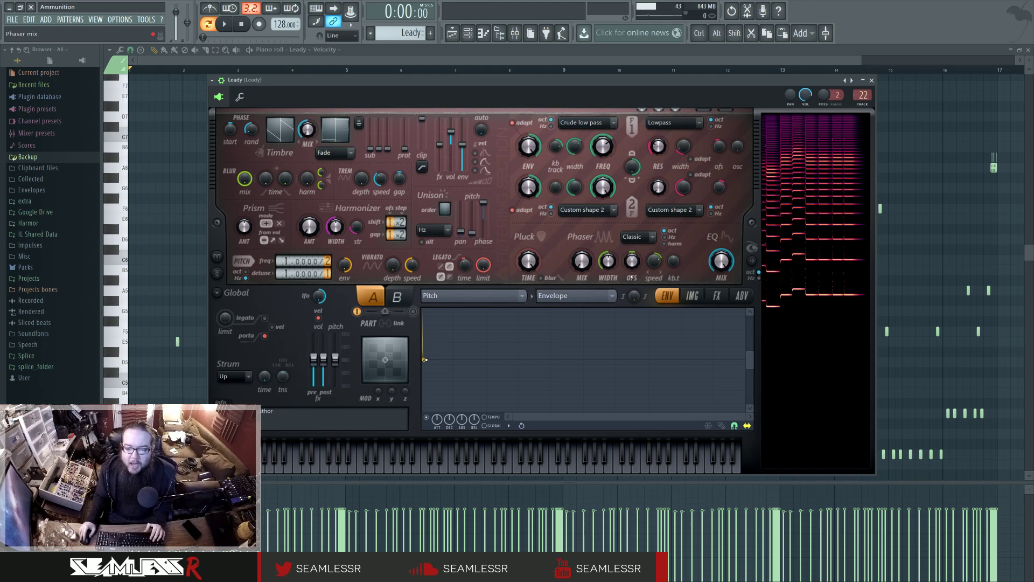
{"action": "left_click", "coordinate": [717, 295]}
{"action": "left_click", "coordinate": [741, 296]}
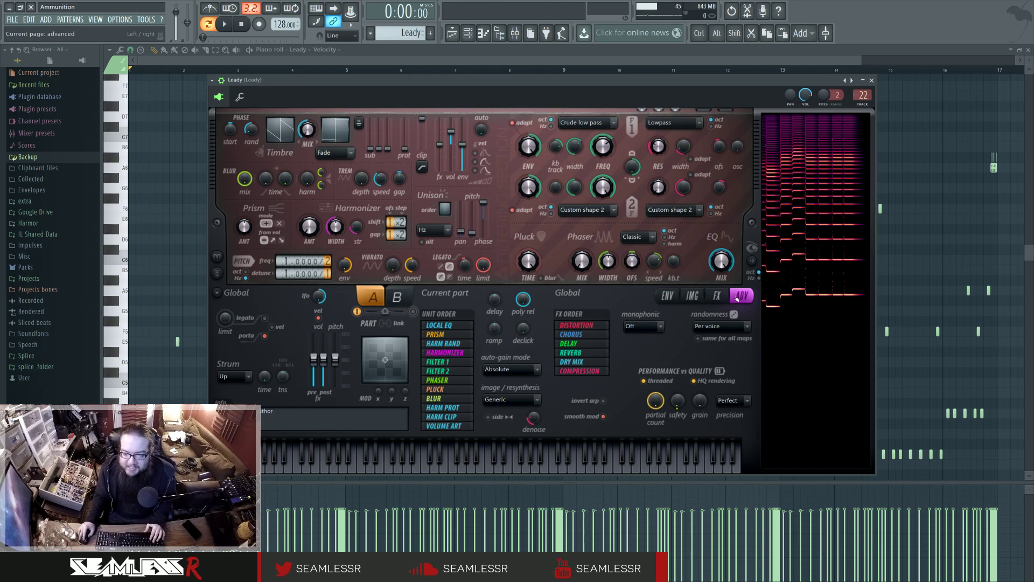
{"action": "left_click", "coordinate": [667, 295]}
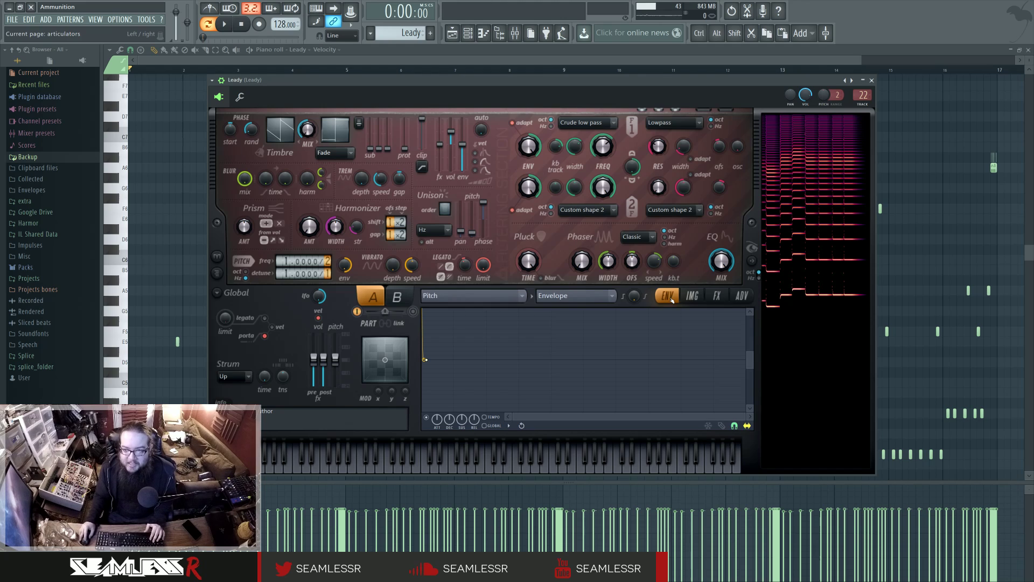
{"action": "left_click_drag", "start_coordinate": [740, 419], "coordinate": [587, 416]}
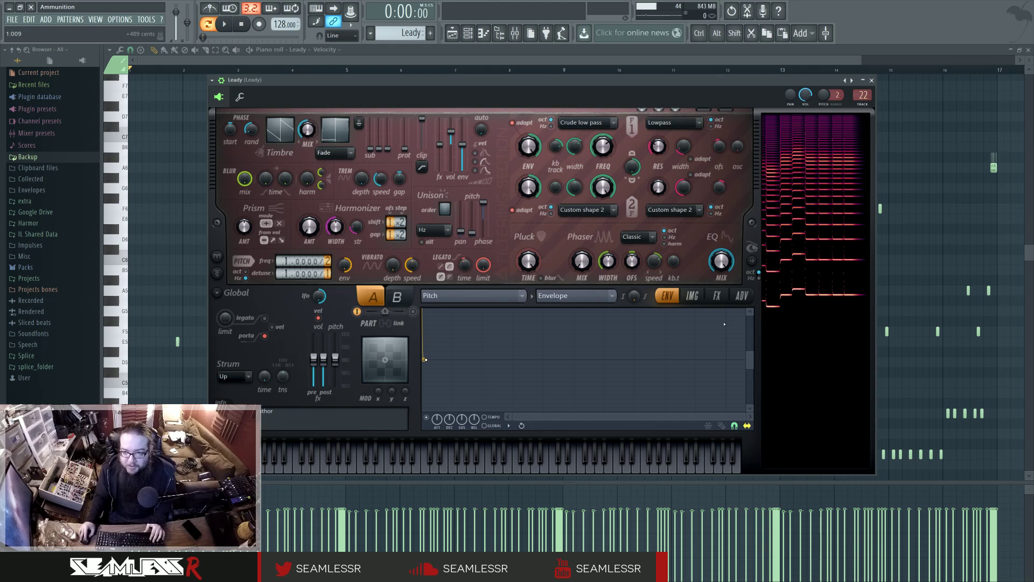
Raise the envelope granularity in Harmor's advanced settings and play a few notes to hear the change.
{"action": "left_click", "coordinate": [743, 297]}
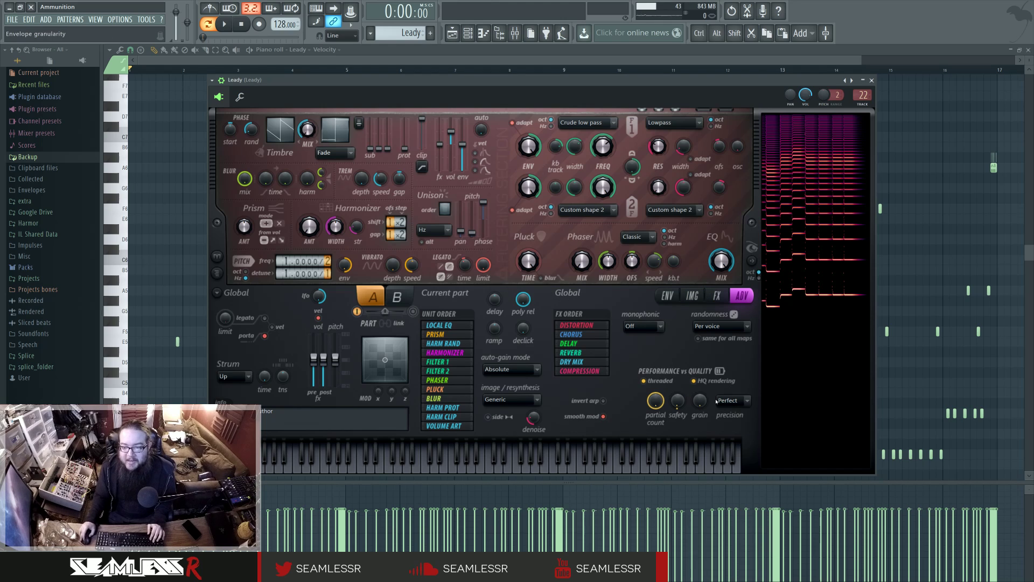
{"action": "key", "text": "space"}
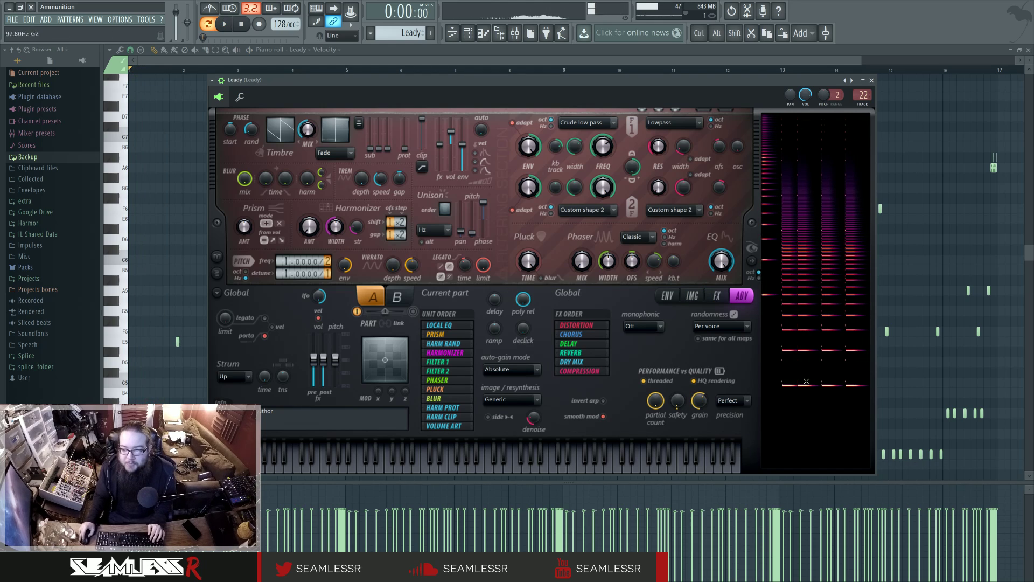
Play and stop the Leady pattern a few times while watching its notes in Harmor's spectral display.
{"action": "key", "text": "space"}
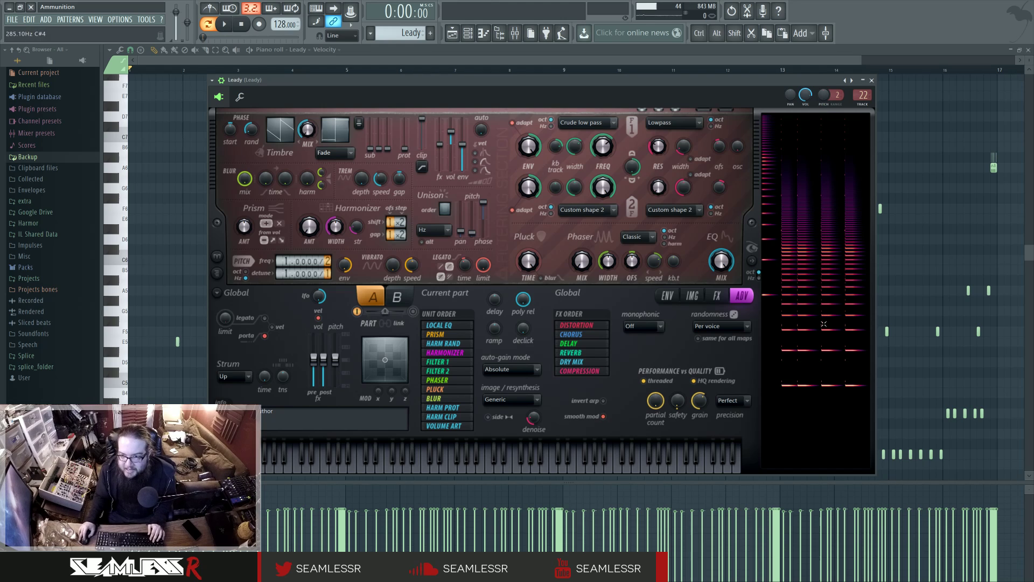
{"action": "key", "text": "space"}
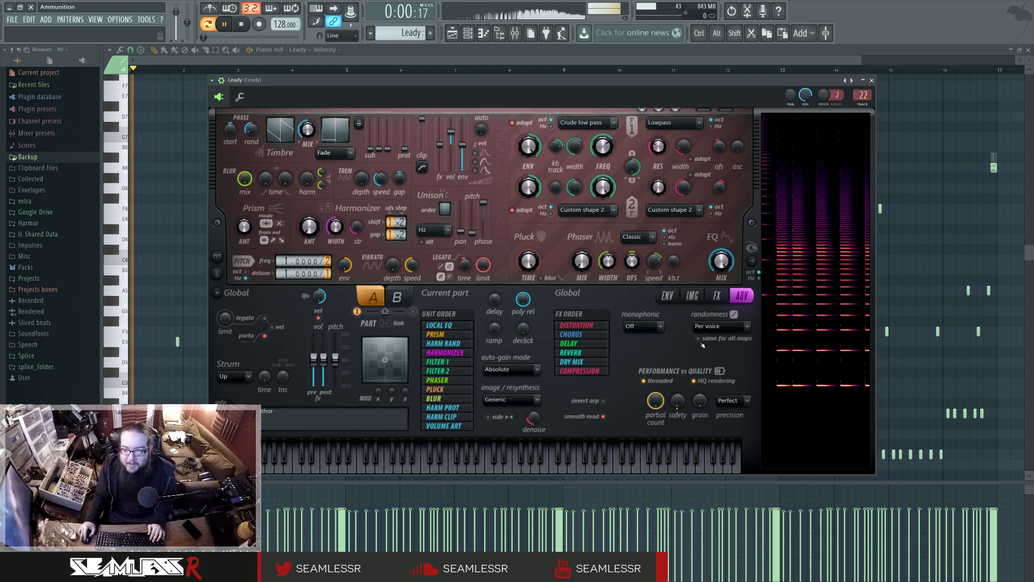
{"action": "key", "text": "space"}
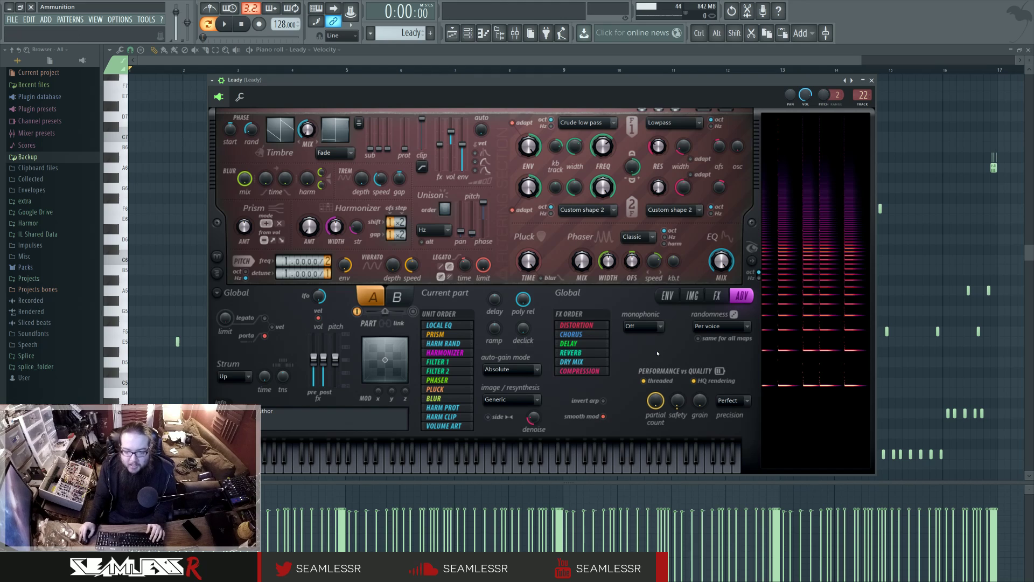
Return to Leady's Pitch envelope and play the pattern to hear the pitch attack on its notes.
{"action": "left_click", "coordinate": [668, 295]}
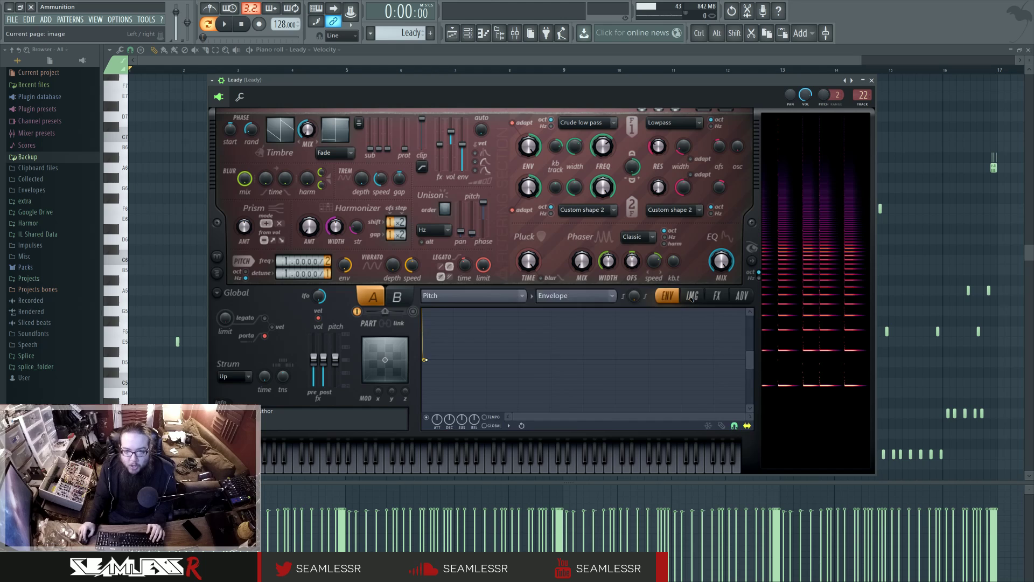
{"action": "left_click", "coordinate": [691, 296]}
{"action": "left_click", "coordinate": [668, 296]}
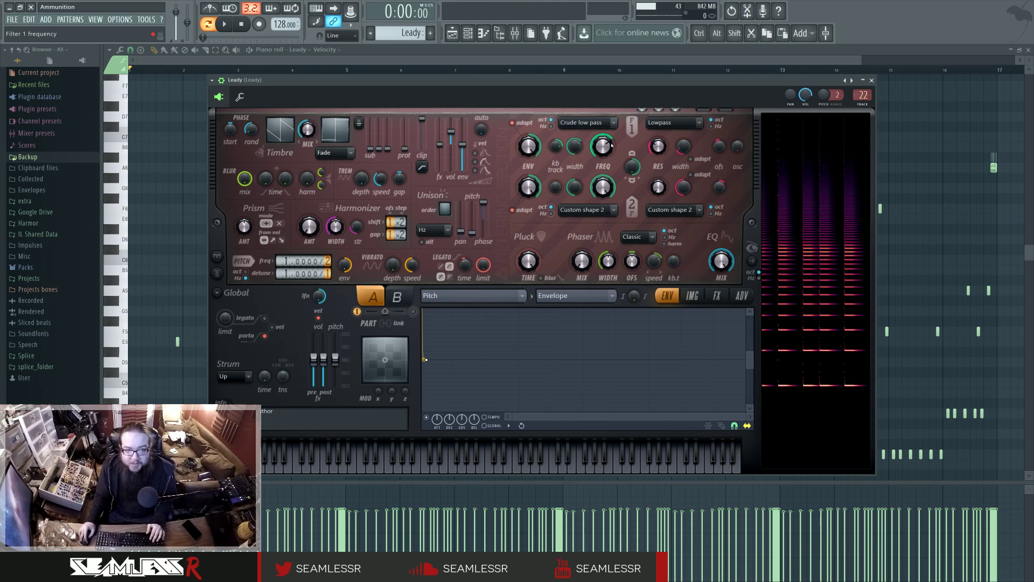
{"action": "key", "text": "space"}
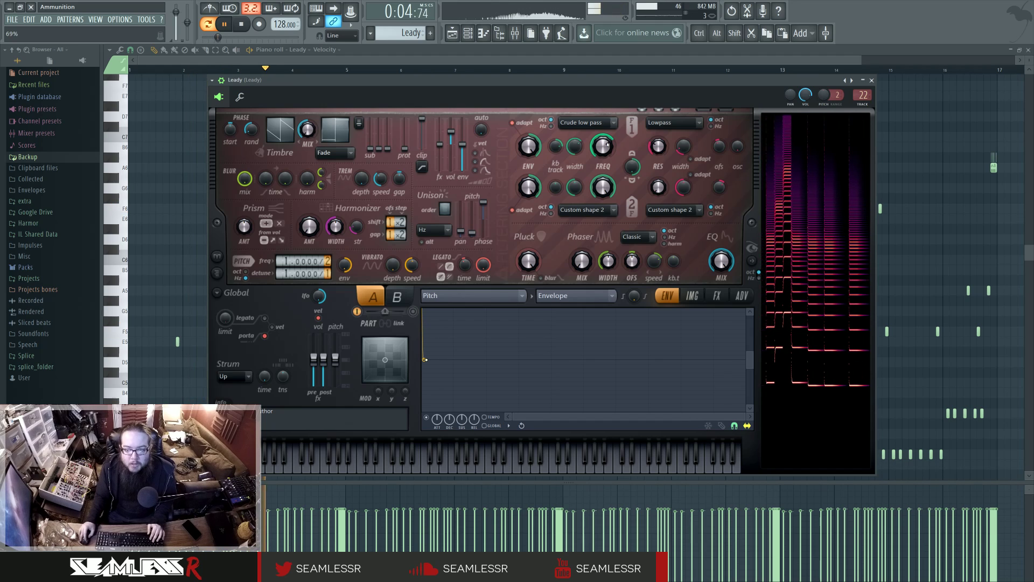
{"action": "key", "text": "space"}
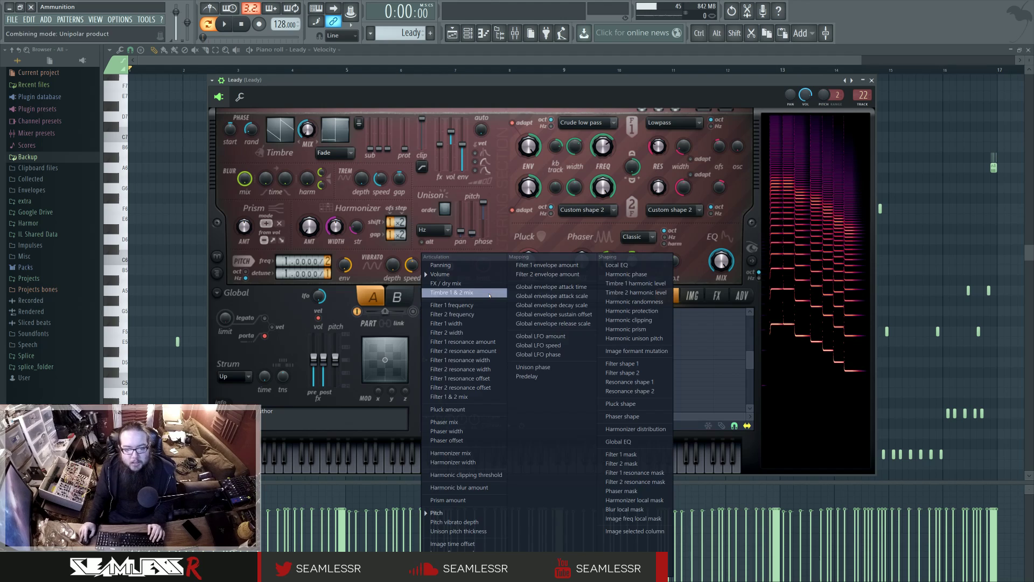
Look through the list of parameters Harmor can modulate for Leady and display its effects page.
{"action": "left_click", "coordinate": [471, 295]}
{"action": "left_click", "coordinate": [716, 295]}
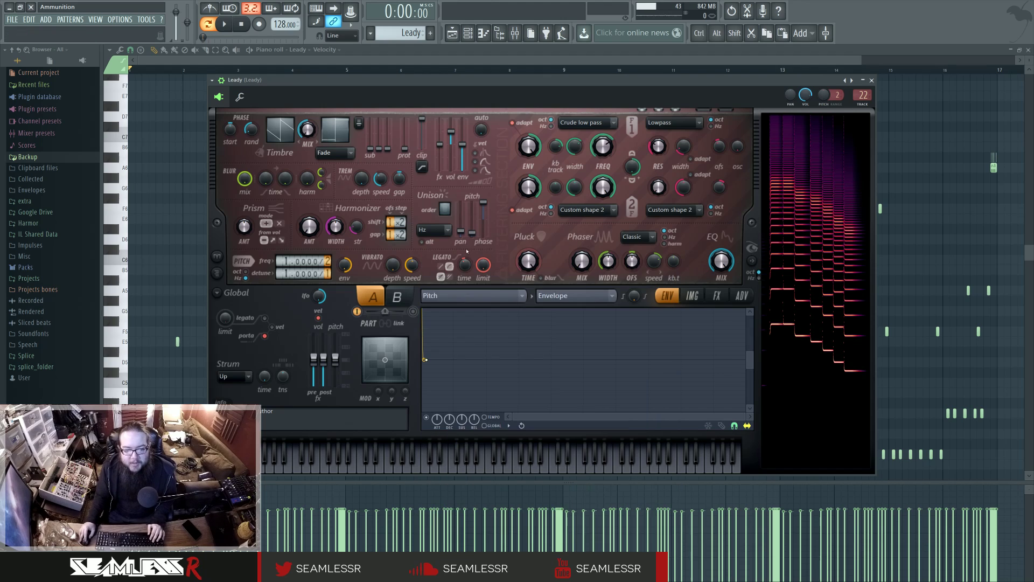
{"action": "left_click", "coordinate": [716, 295]}
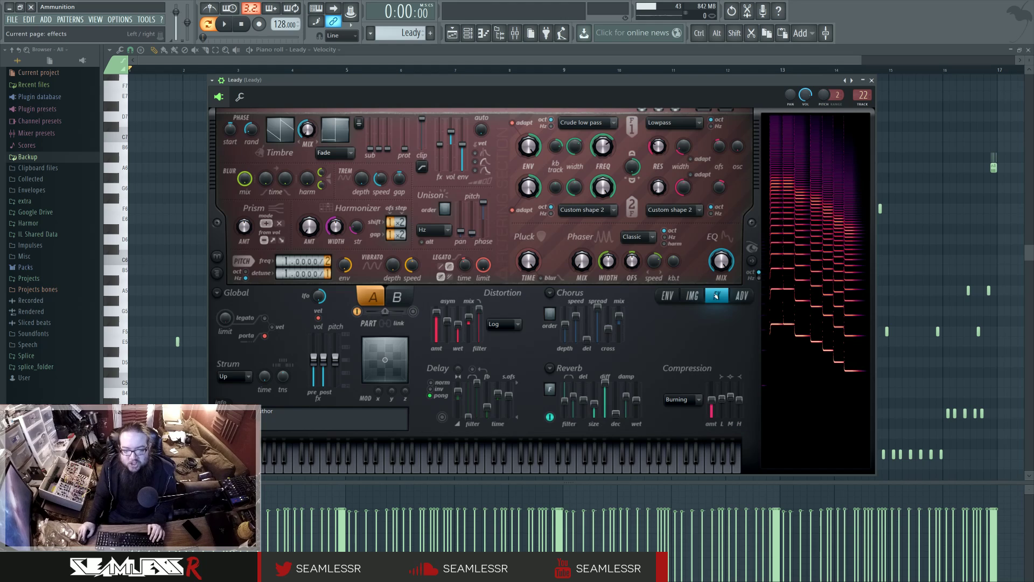
Examine the two Fruity parametric EQ 2 effects on Leady's mixer track while the pattern plays.
{"action": "left_click", "coordinate": [515, 33]}
{"action": "left_click", "coordinate": [843, 311]}
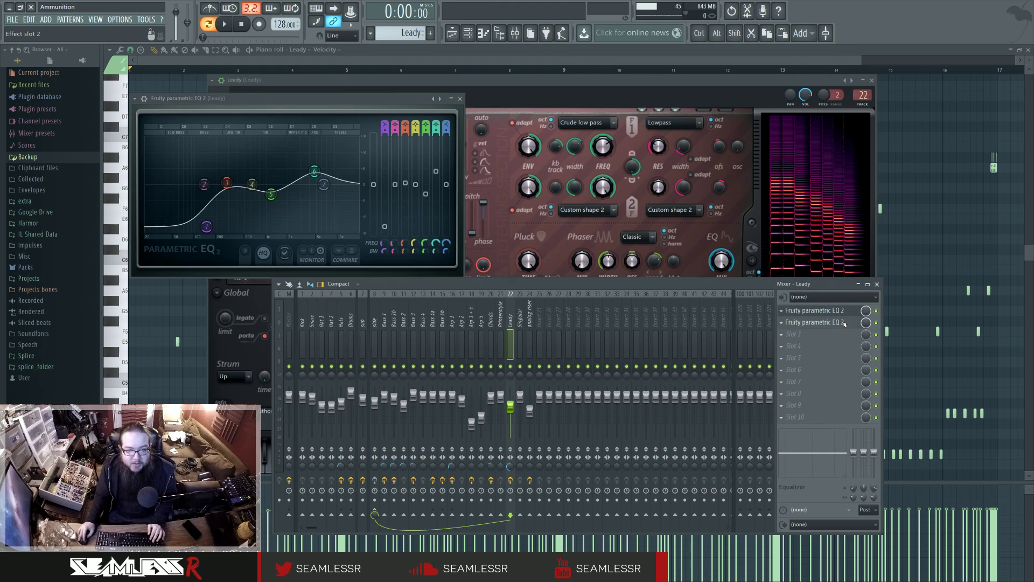
{"action": "left_click", "coordinate": [844, 323]}
{"action": "left_click", "coordinate": [844, 322]}
{"action": "left_click", "coordinate": [844, 323]}
{"action": "left_click", "coordinate": [844, 323]}
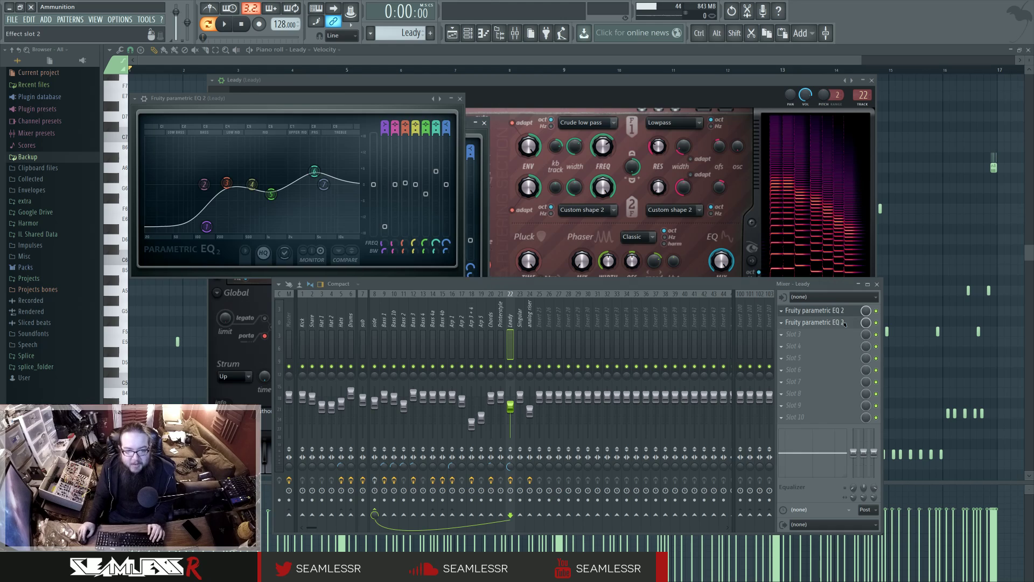
{"action": "left_click", "coordinate": [843, 311]}
{"action": "left_click", "coordinate": [844, 310]}
{"action": "left_click", "coordinate": [844, 323]}
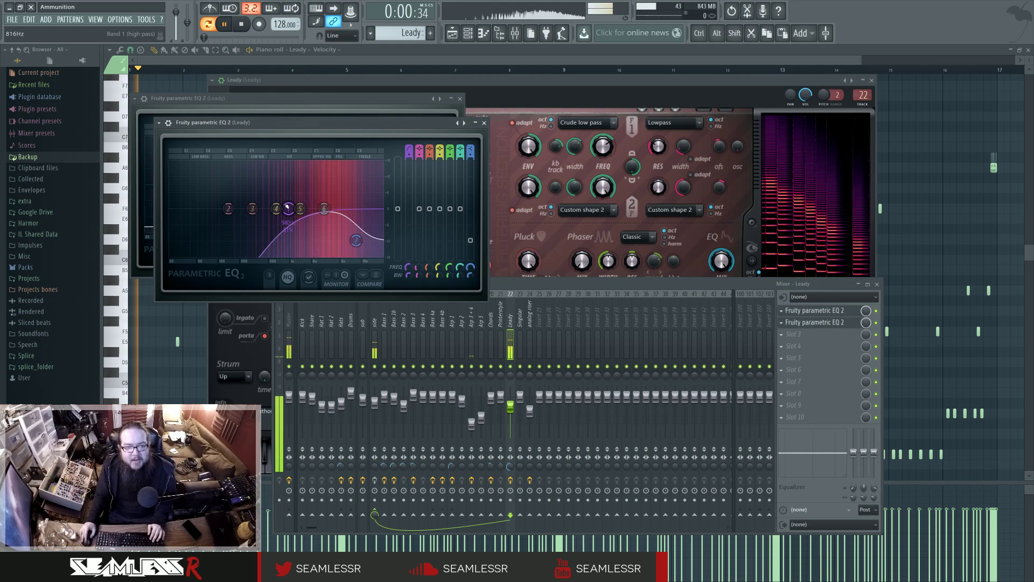
Switch playback to song mode and inspect the low-shelf band of the first EQ on the Leady track.
{"action": "left_click", "coordinate": [208, 24]}
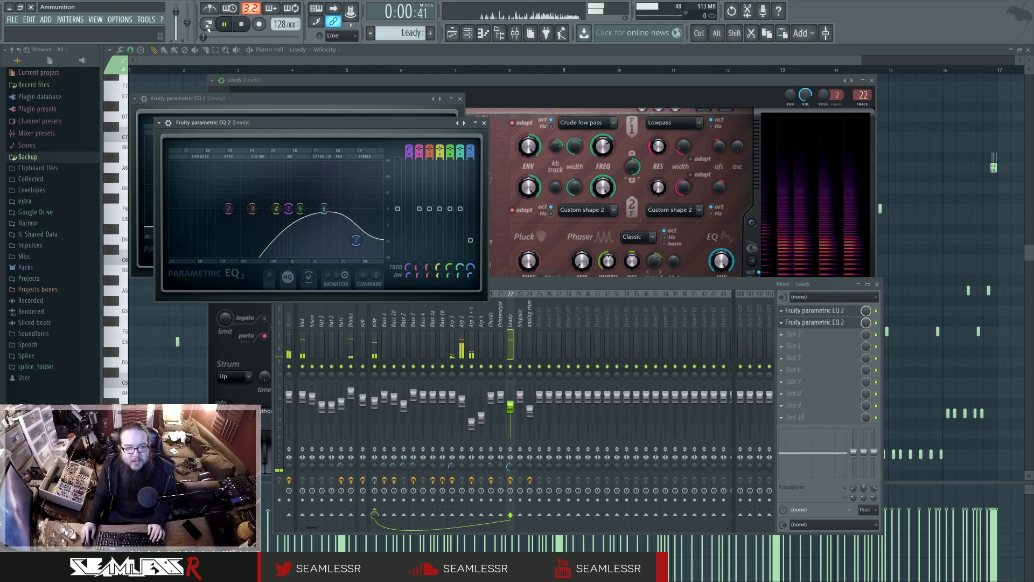
{"action": "left_click", "coordinate": [818, 312]}
{"action": "left_click", "coordinate": [818, 312]}
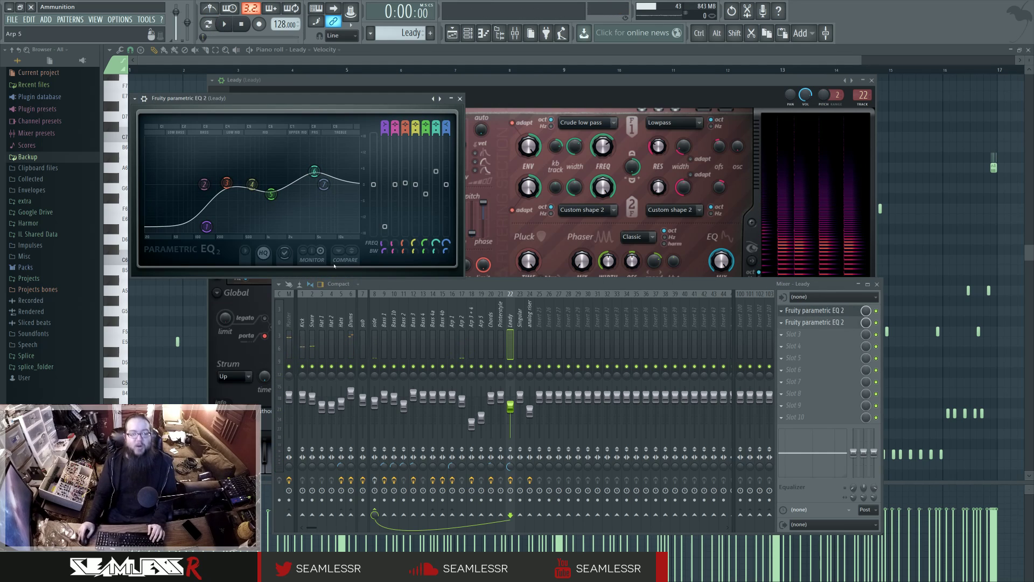
{"action": "left_click_drag", "start_coordinate": [206, 227], "coordinate": [210, 230]}
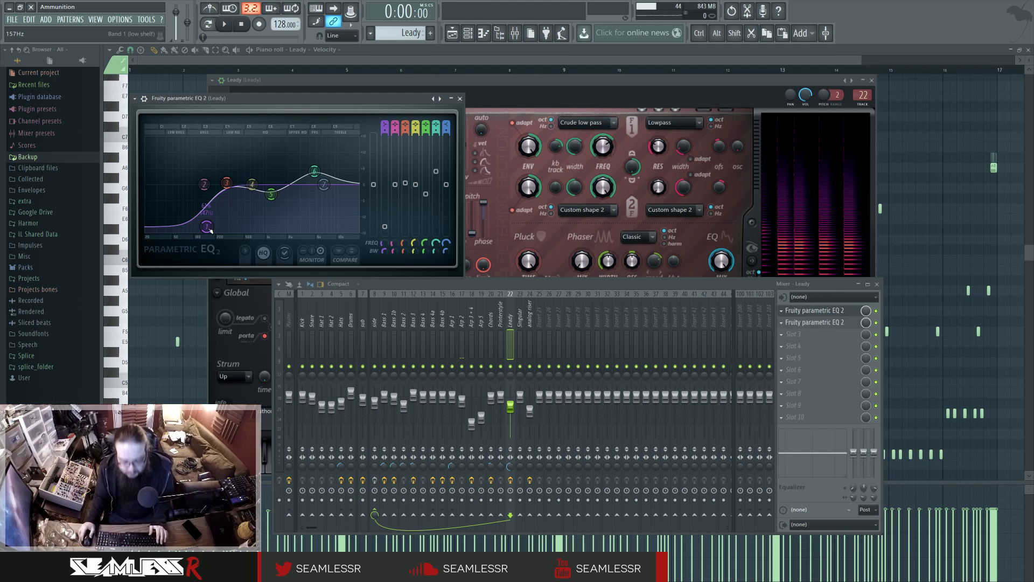
Bring Leady's Harmor forward to review its effects and Pitch envelope, and close the instrument.
{"action": "left_click", "coordinate": [499, 85]}
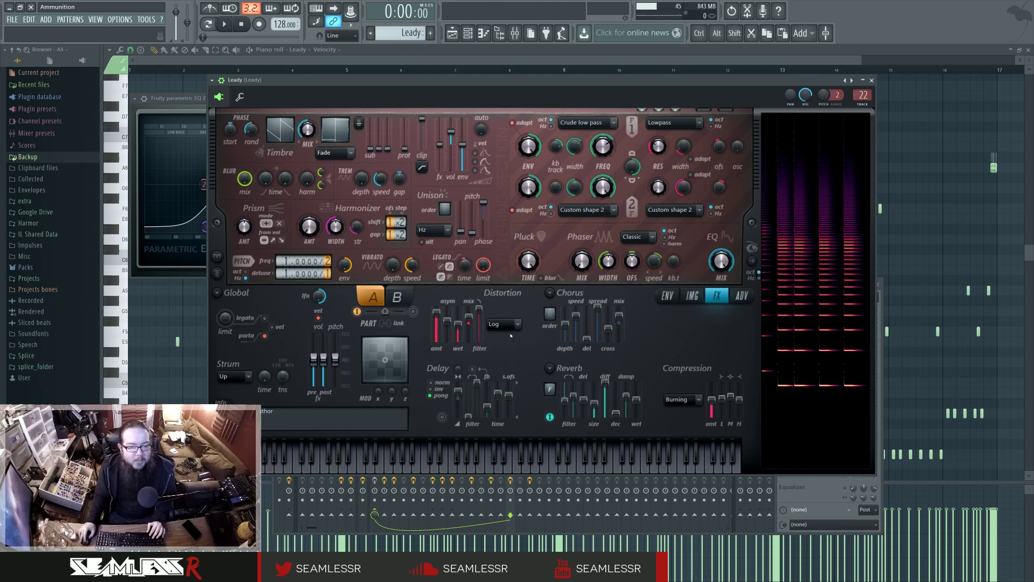
{"action": "left_click", "coordinate": [668, 296]}
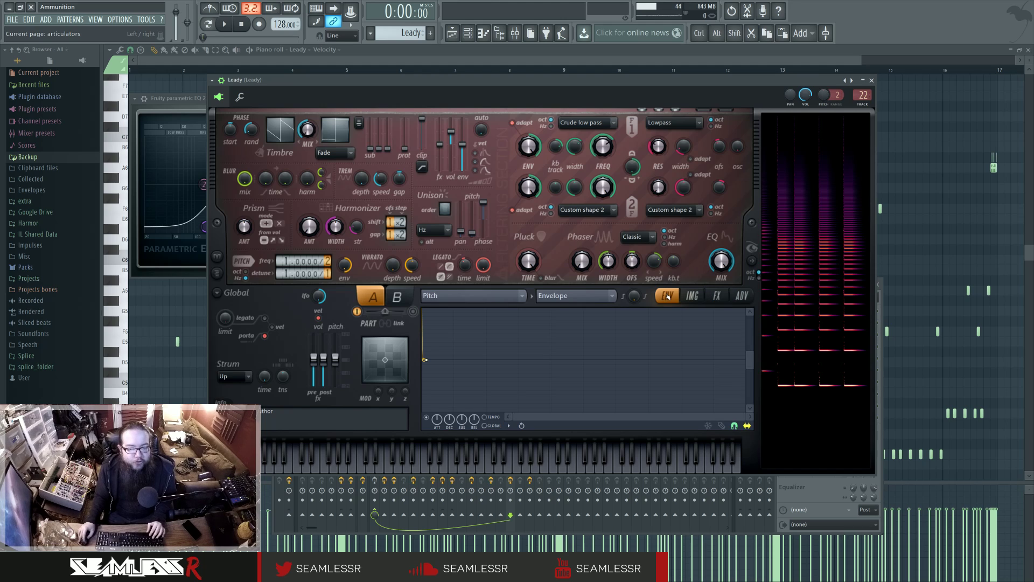
{"action": "left_click", "coordinate": [872, 80]}
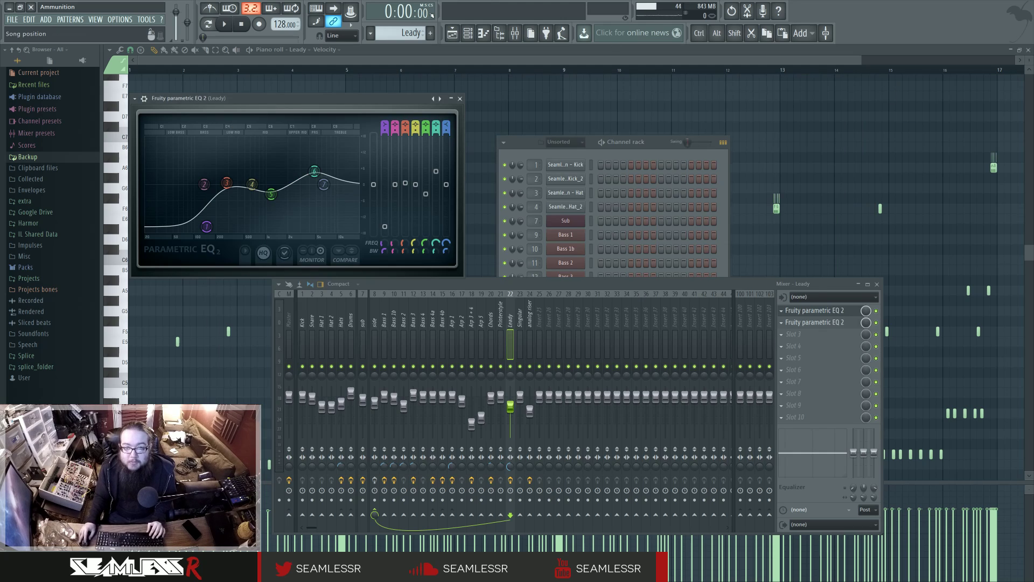
Display the playlist and examine the sample settings of the riser audio clip on Track 7.
{"action": "left_click", "coordinate": [452, 33]}
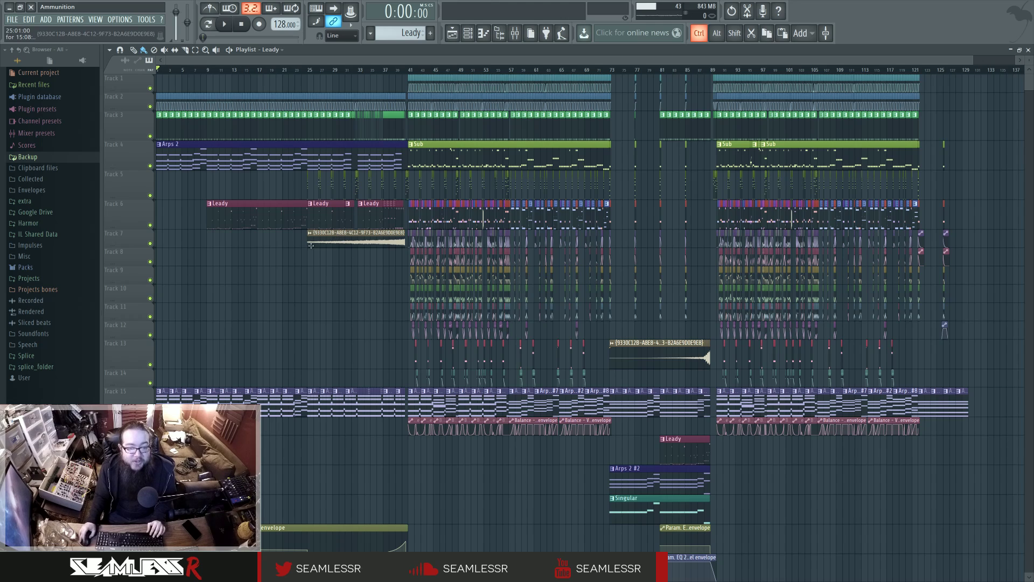
{"action": "scroll", "coordinate": [330, 237], "scroll_direction": "up", "scroll_amount": 5}
{"action": "double_click", "coordinate": [330, 239]}
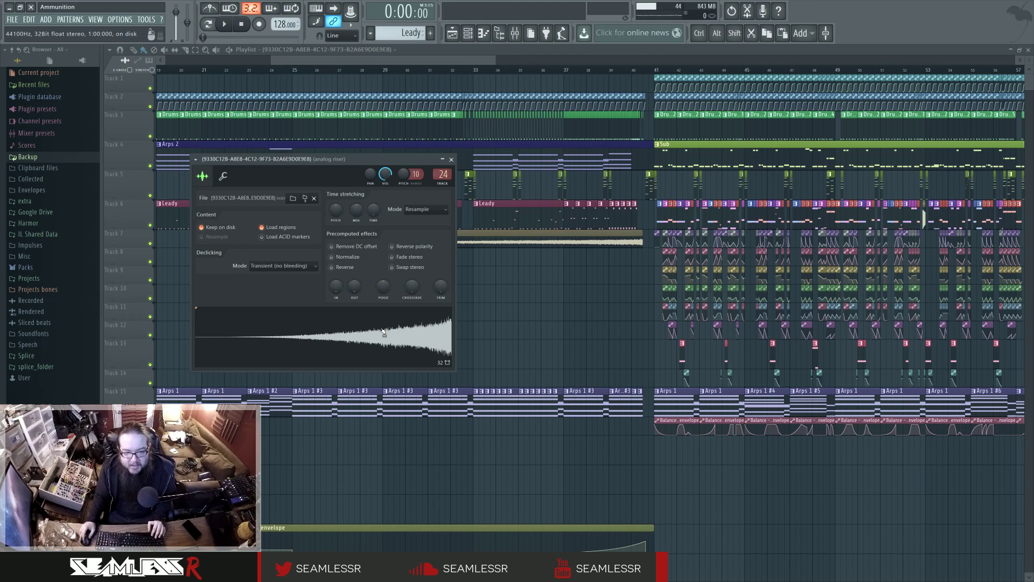
{"action": "left_click", "coordinate": [451, 159]}
Place the playhead at bar 34 and inspect the Fruity parametric EQ 2 on the analog riser mixer track.
{"action": "left_click", "coordinate": [500, 69]}
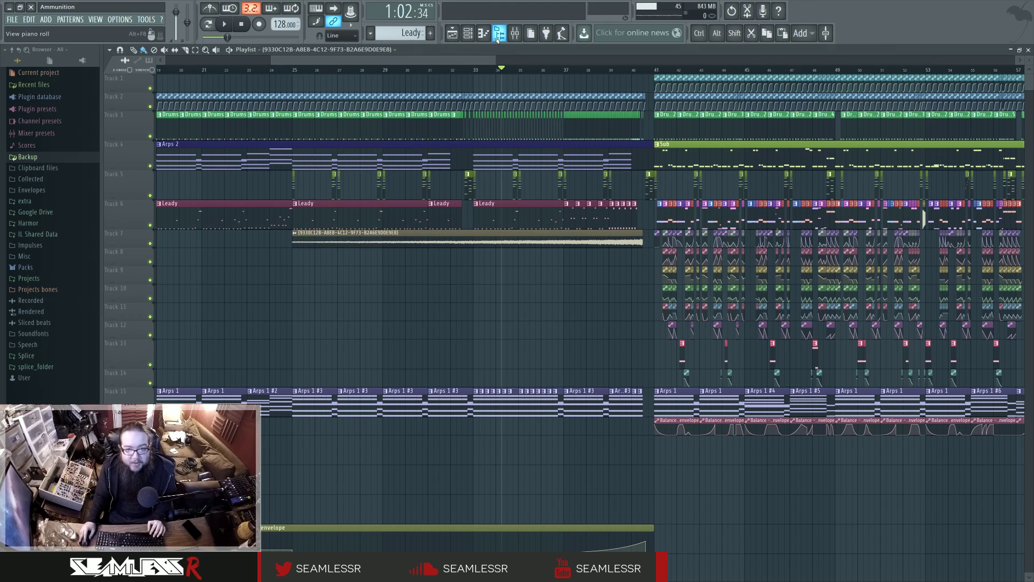
{"action": "left_click", "coordinate": [515, 32]}
{"action": "left_click", "coordinate": [813, 310]}
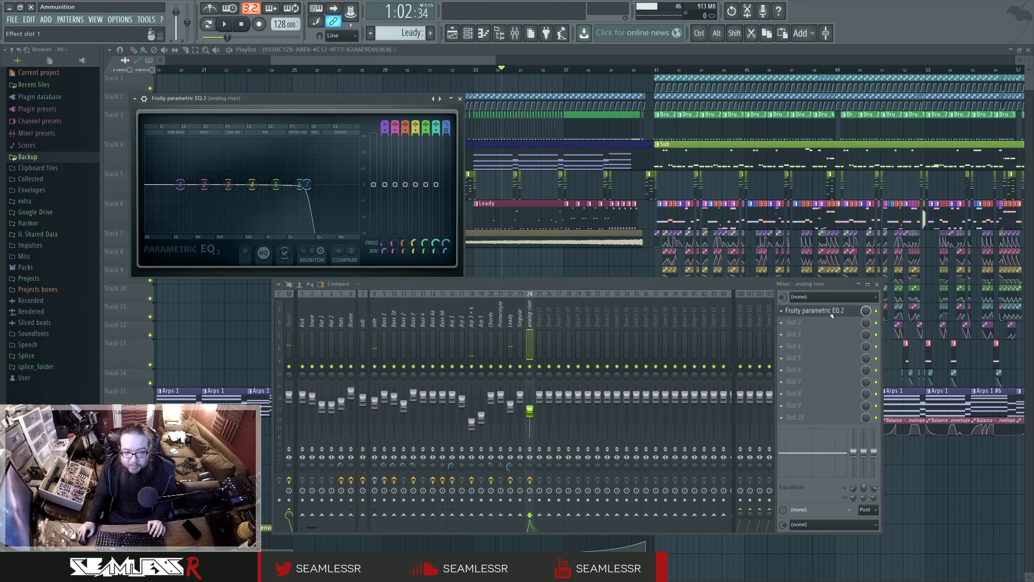
{"action": "left_click", "coordinate": [813, 310]}
Solo the analog riser mixer track and play the build-up while watching its automated EQ cutoff.
{"action": "right_click", "coordinate": [530, 366]}
{"action": "key", "text": "space"}
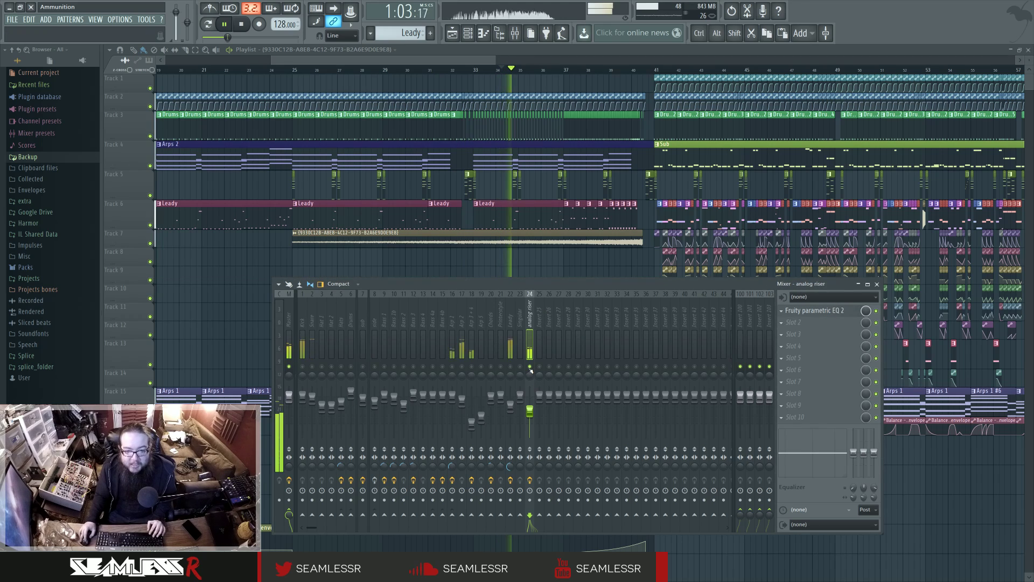
{"action": "left_click", "coordinate": [813, 311]}
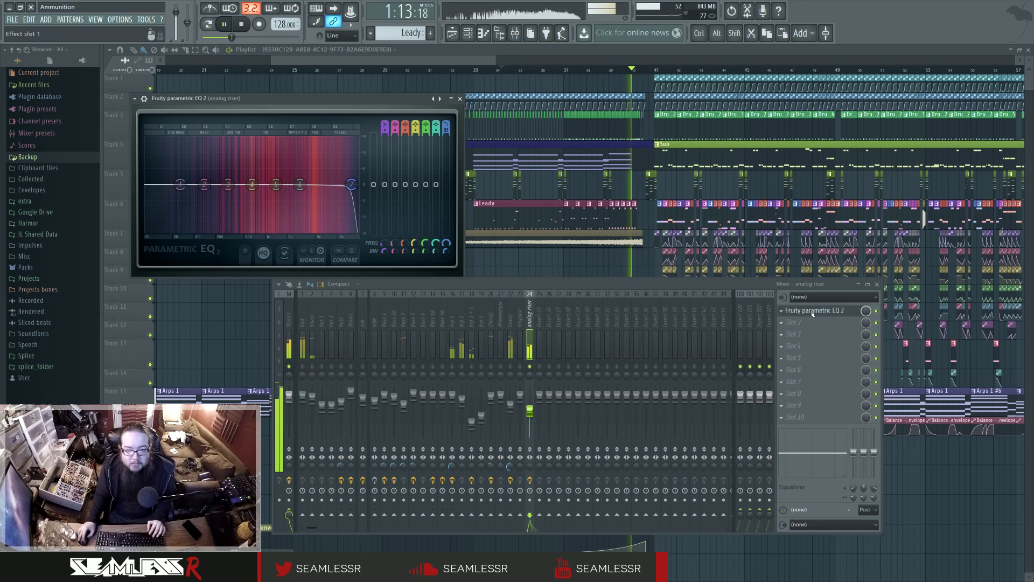
{"action": "key", "text": "space"}
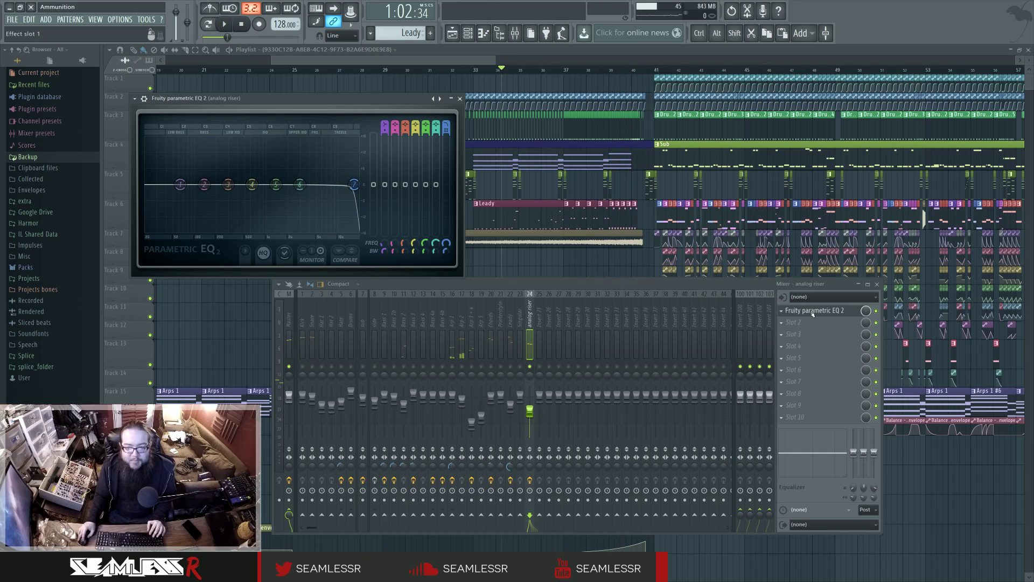
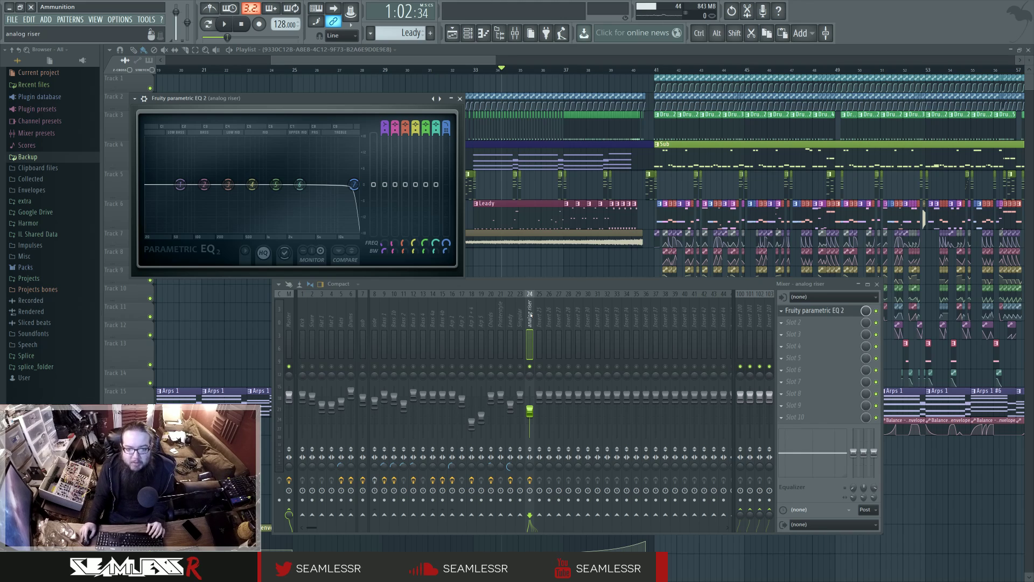
Clear the open windows and play the end of the second riser clip, on Track 13, from about bar 86.
{"action": "key", "text": "F12"}
{"action": "scroll", "coordinate": [488, 309], "scroll_direction": "down", "scroll_amount": 3}
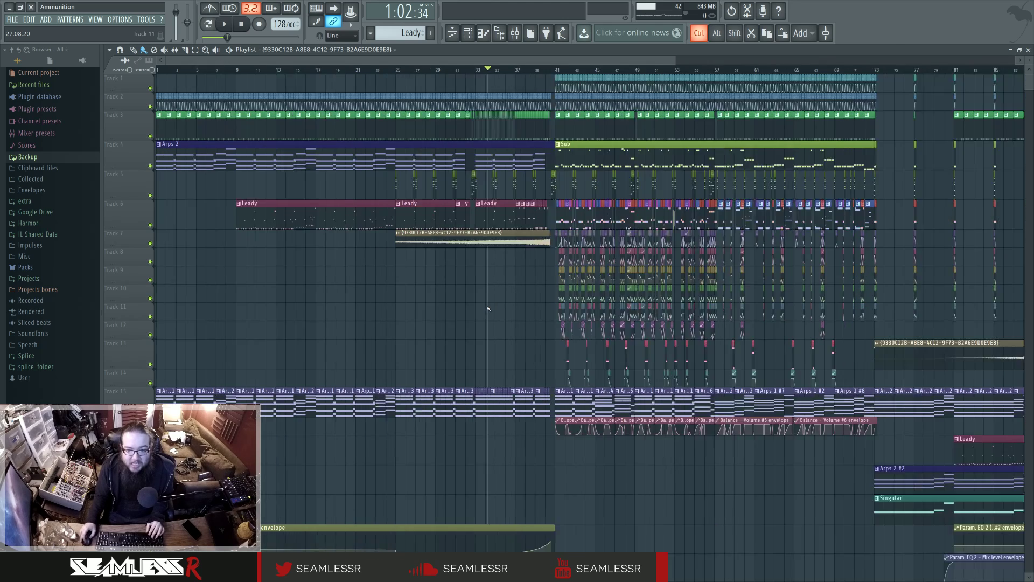
{"action": "scroll", "coordinate": [488, 309], "scroll_direction": "down", "scroll_amount": 1}
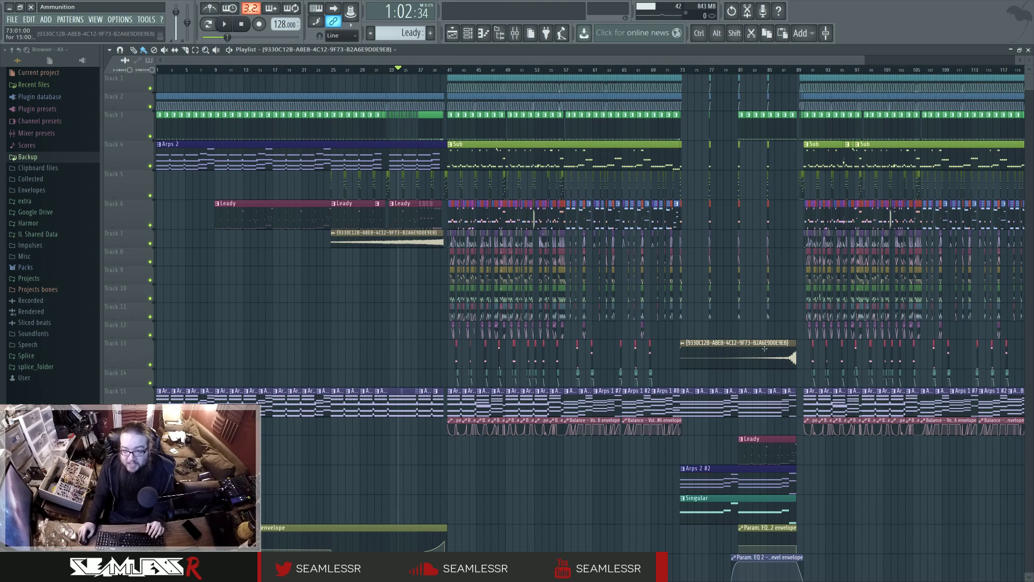
{"action": "left_click", "coordinate": [778, 70]}
{"action": "key", "text": "space"}
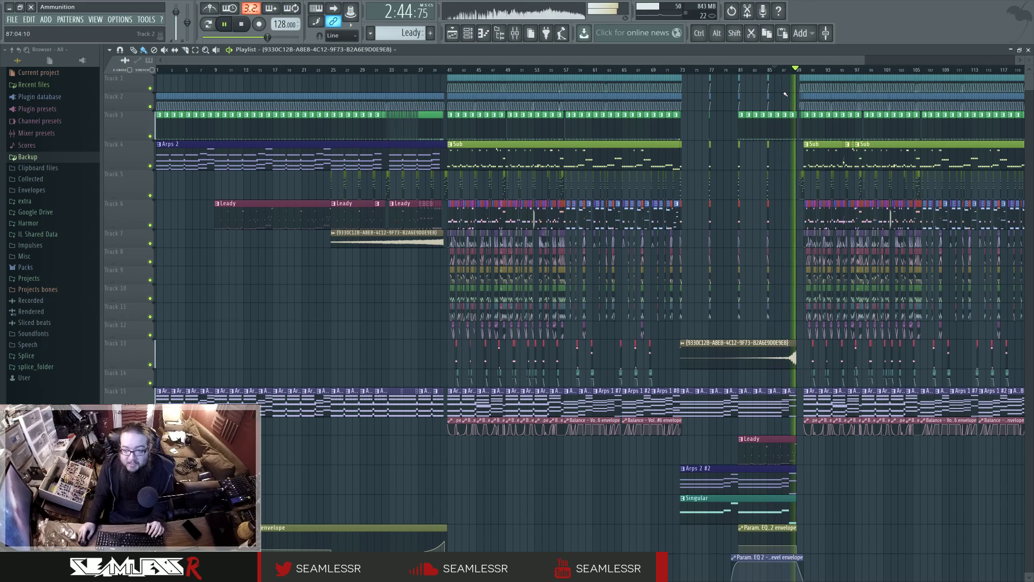
{"action": "key", "text": "space"}
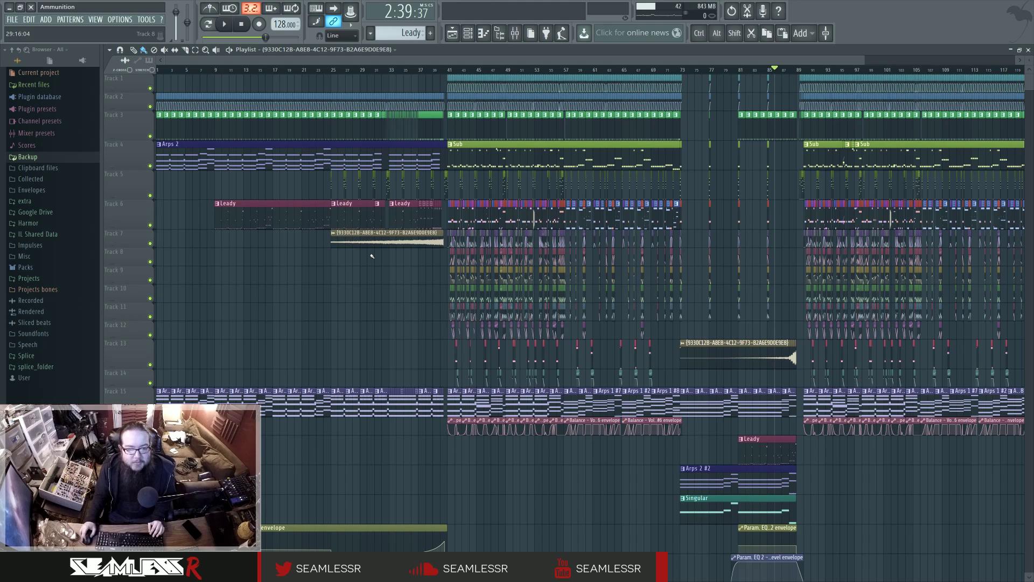
Move the playhead to bar 25 and open the Chords/Bass pattern with its channel rack.
{"action": "scroll", "coordinate": [410, 261], "scroll_direction": "up", "scroll_amount": 5}
{"action": "left_click", "coordinate": [621, 70]}
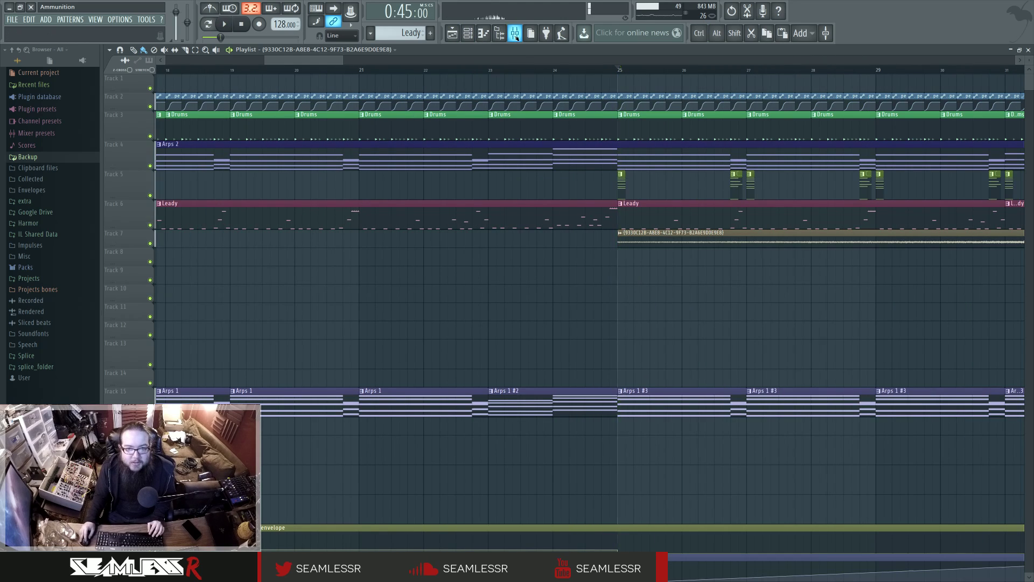
{"action": "key", "text": "F9"}
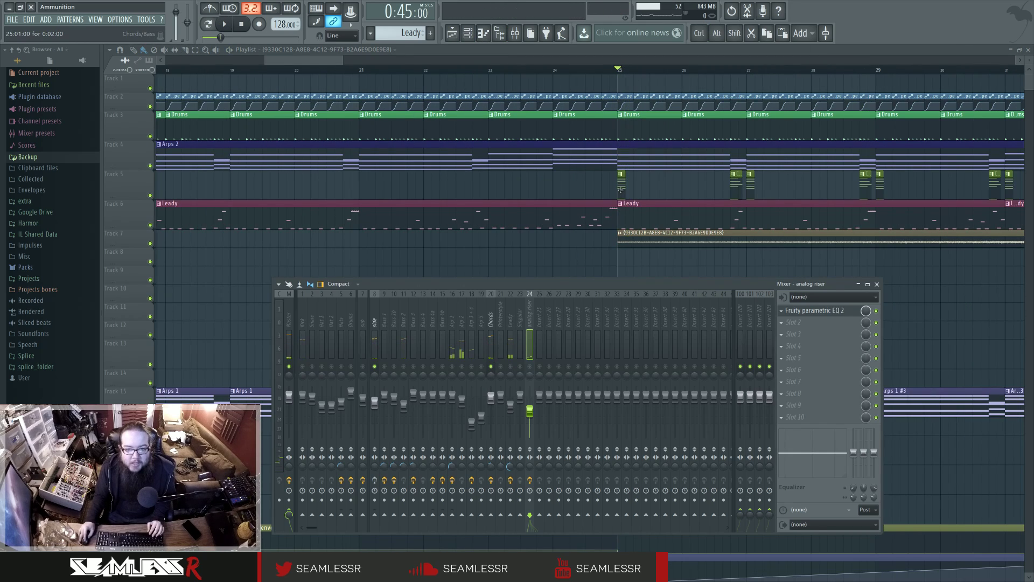
{"action": "key", "text": "F7"}
{"action": "left_click", "coordinate": [468, 34]}
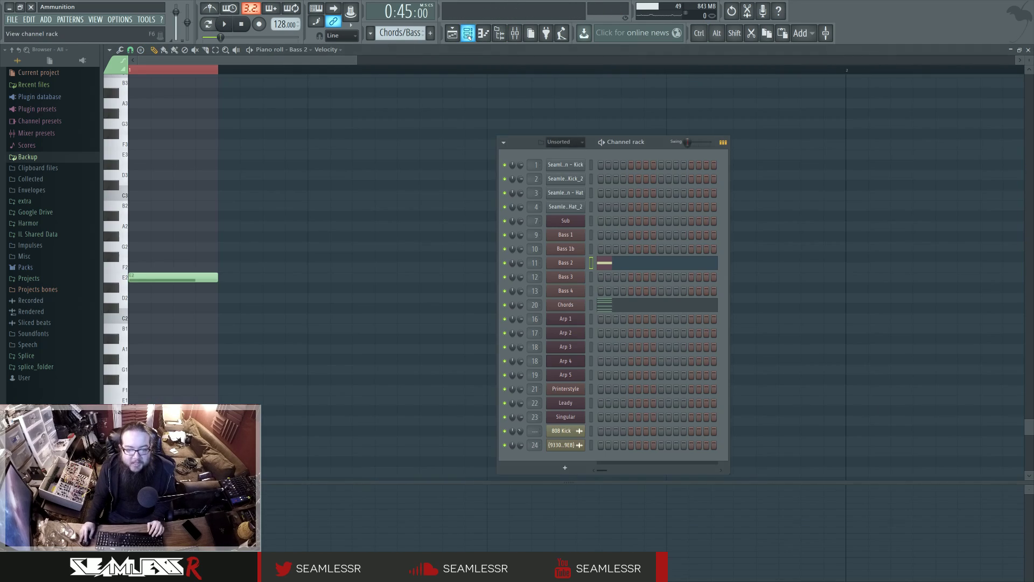
Open the Chords instrument and rearrange the Peak ctrl, Harmor and ValhallaRoom modules in its Patcher map.
{"action": "left_click", "coordinate": [565, 304]}
{"action": "left_click_drag", "start_coordinate": [368, 272], "coordinate": [371, 262]}
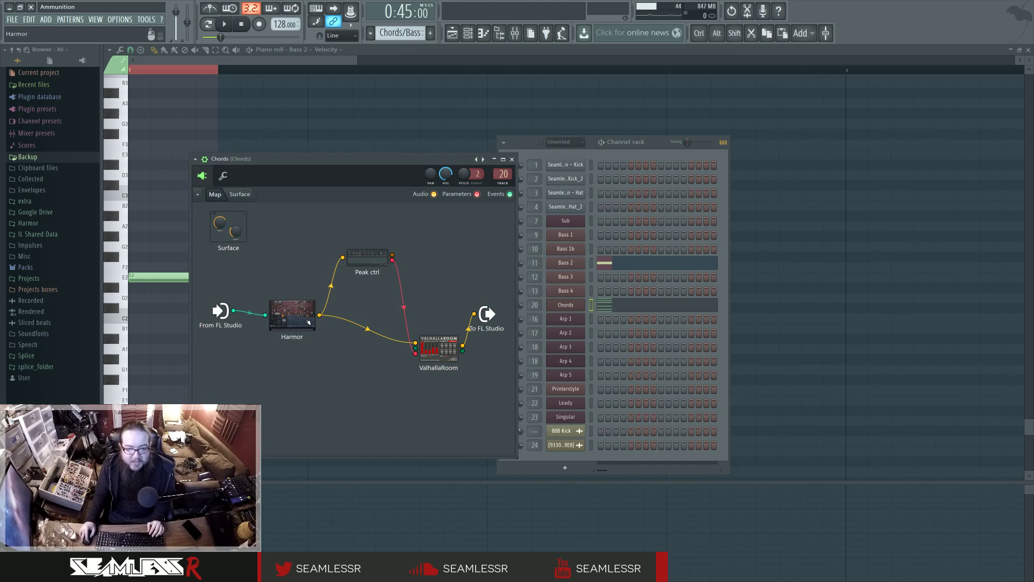
{"action": "left_click_drag", "start_coordinate": [293, 319], "coordinate": [298, 336]}
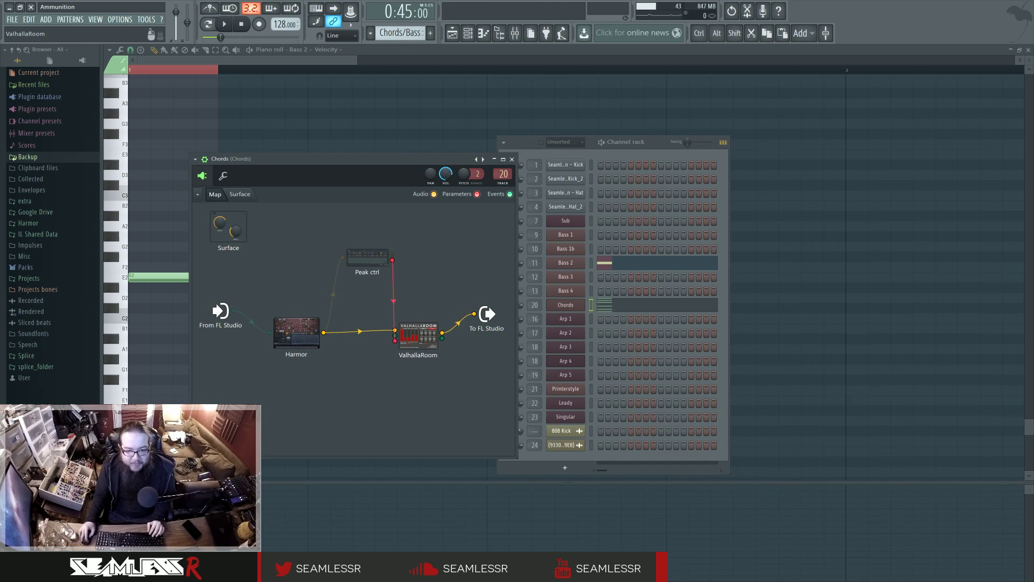
Open Harmor from the Chords Patcher, show its spectral display, and view the Filter 1 frequency and harmonic unison pitch envelopes.
{"action": "double_click", "coordinate": [296, 332]}
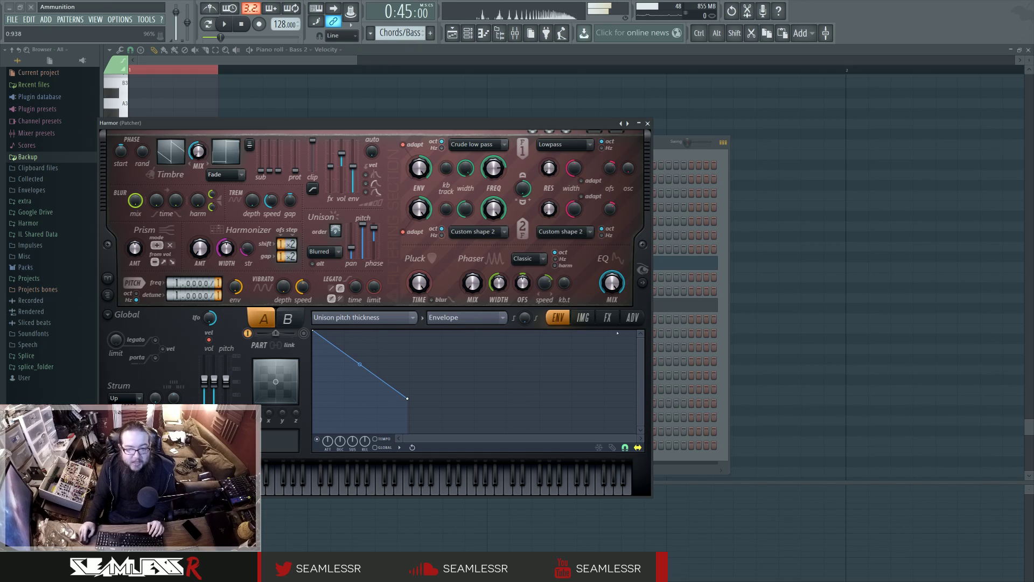
{"action": "left_click", "coordinate": [643, 282]}
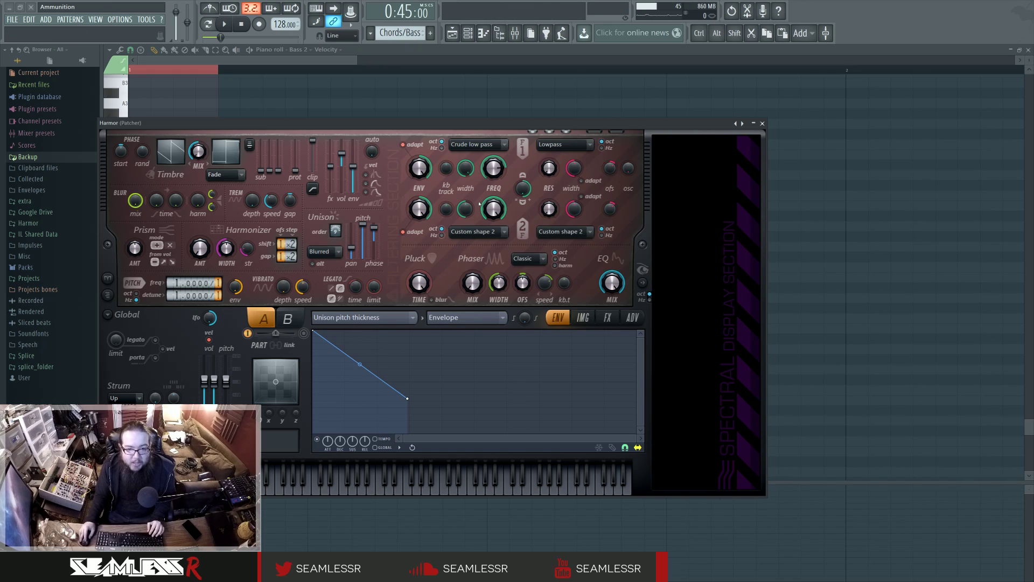
{"action": "right_click", "coordinate": [489, 179]}
{"action": "left_click", "coordinate": [517, 201]}
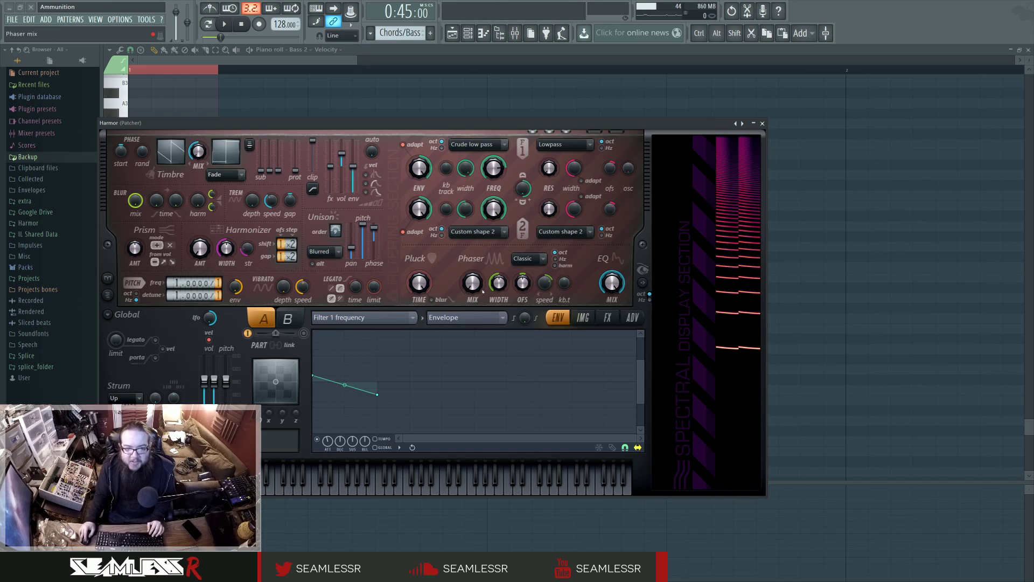
{"action": "left_click", "coordinate": [377, 317]}
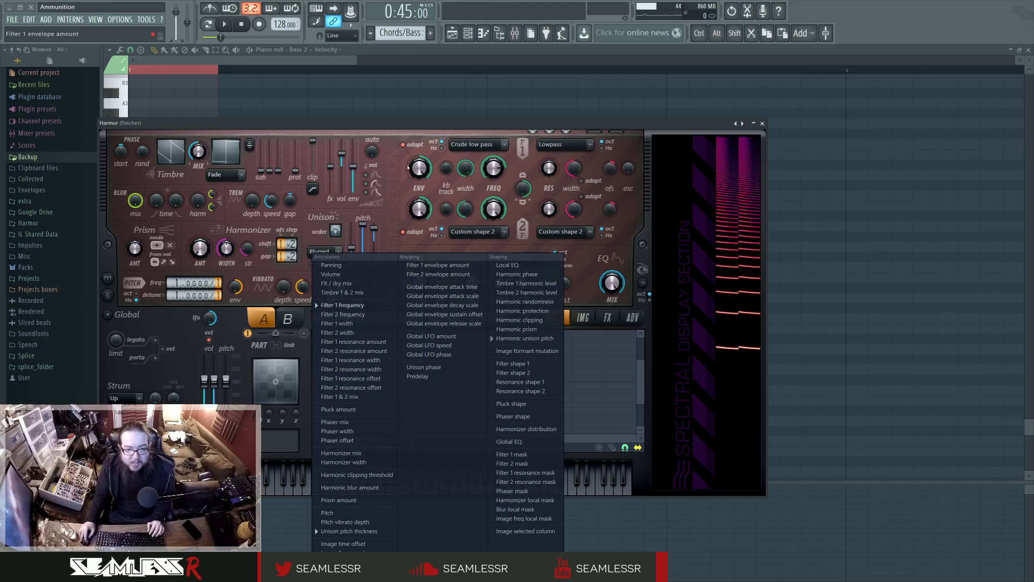
{"action": "left_click", "coordinate": [342, 305]}
{"action": "left_click", "coordinate": [371, 317]}
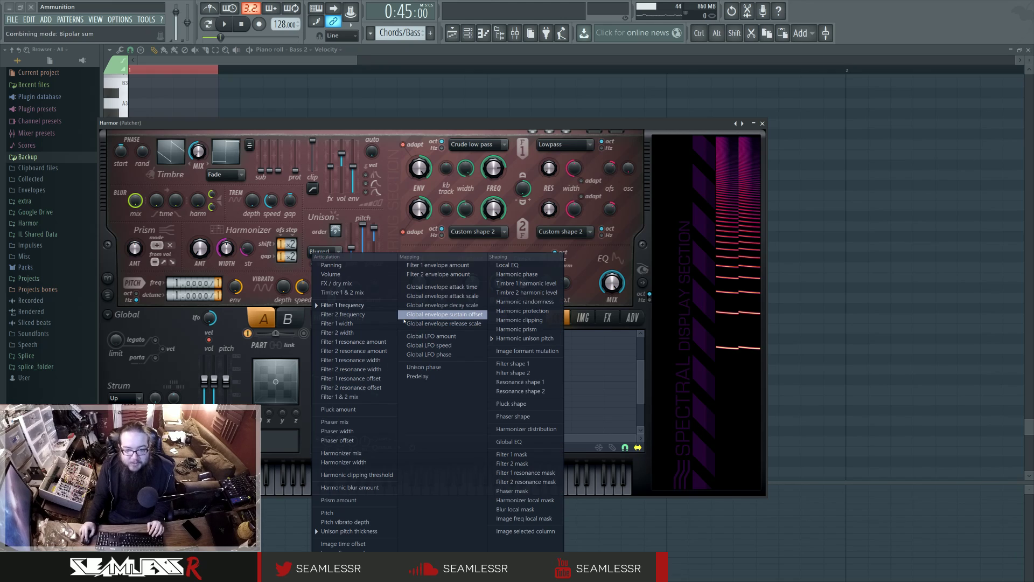
{"action": "left_click", "coordinate": [442, 314]}
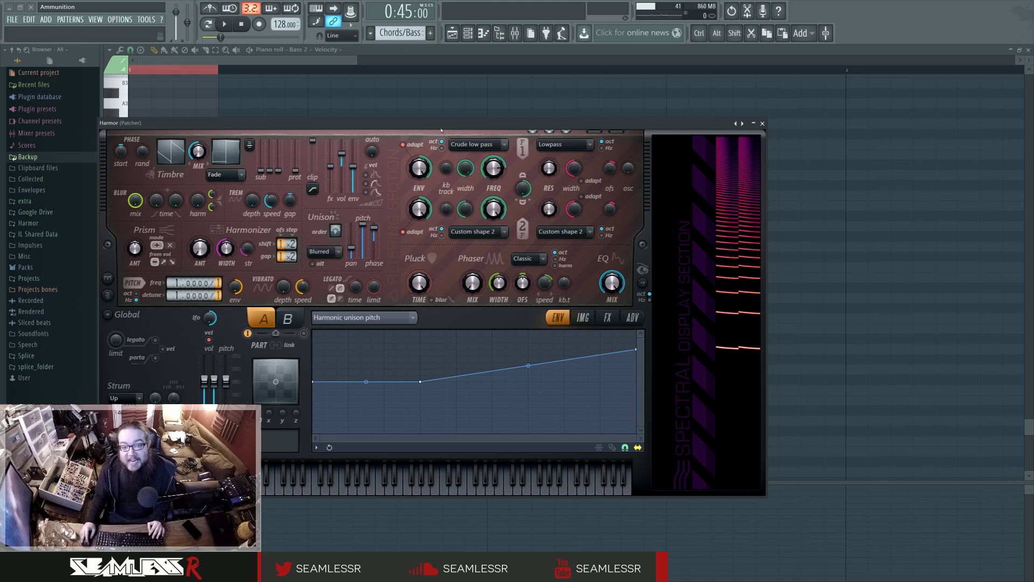
Review Harmor's effects, advanced and image pages, and play the chords with the effects settings shown.
{"action": "left_click_drag", "start_coordinate": [409, 123], "coordinate": [464, 123]}
{"action": "left_click", "coordinate": [663, 318]}
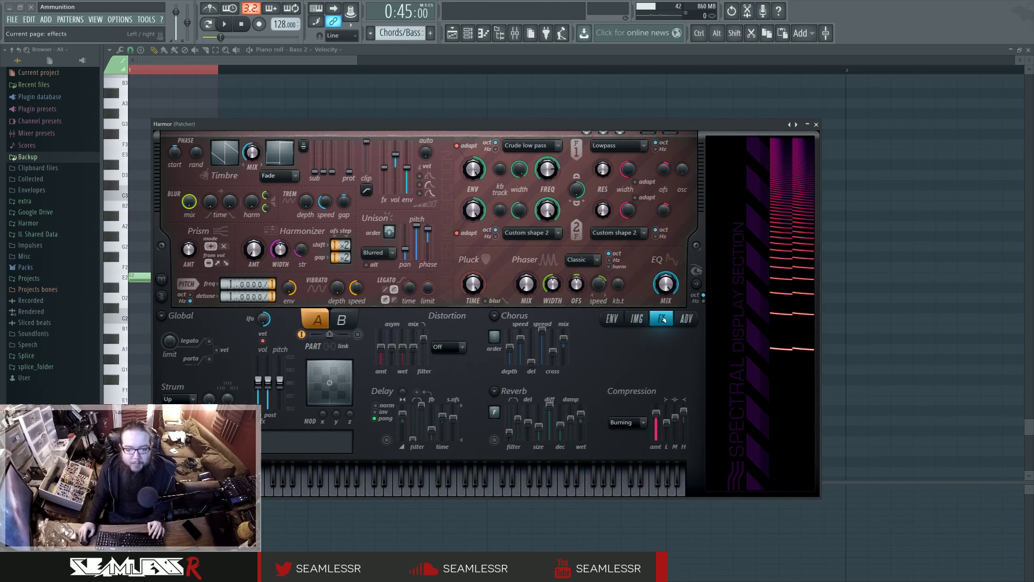
{"action": "left_click", "coordinate": [684, 318]}
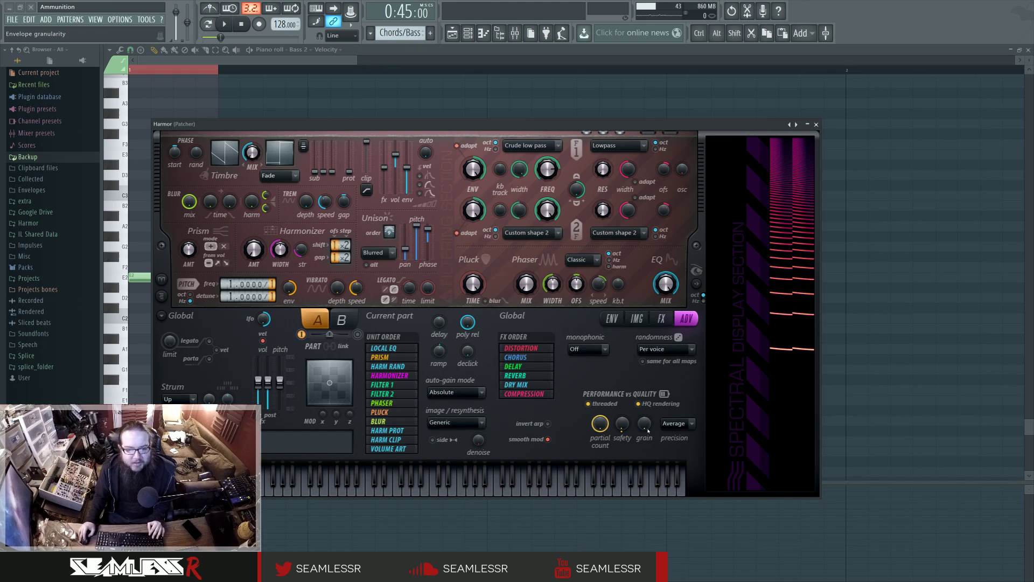
{"action": "left_click", "coordinate": [637, 319]}
{"action": "left_click", "coordinate": [660, 318]}
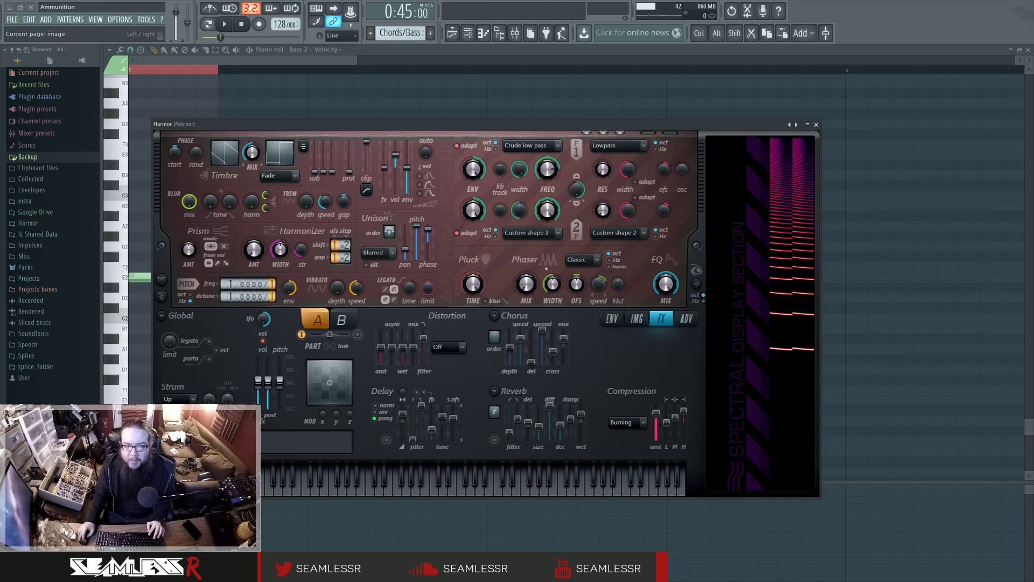
{"action": "left_click", "coordinate": [224, 23]}
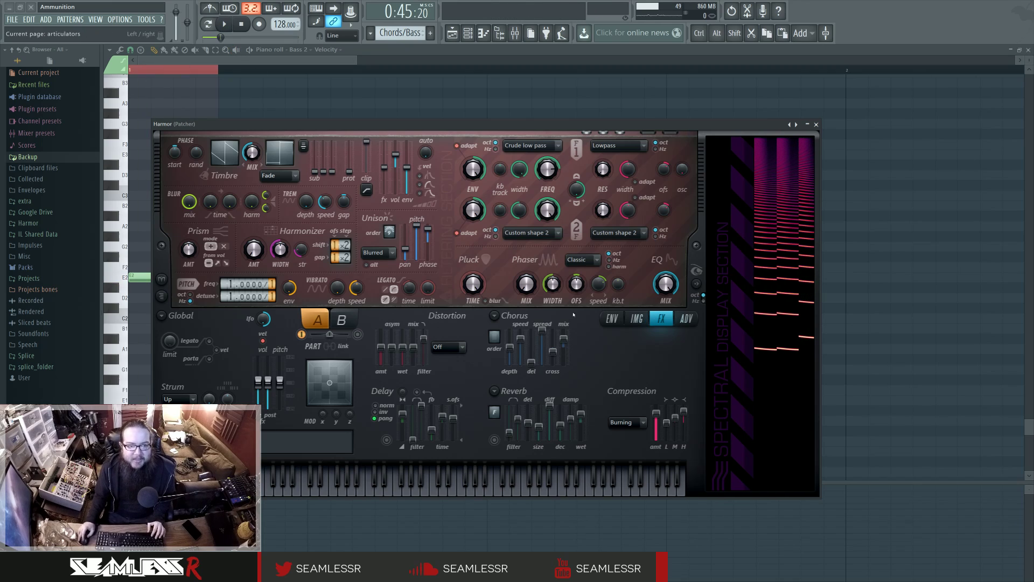
Return to Harmor's Filter 1 frequency envelope, recheck the effects page, and look through the list of envelope targets.
{"action": "left_click", "coordinate": [612, 319]}
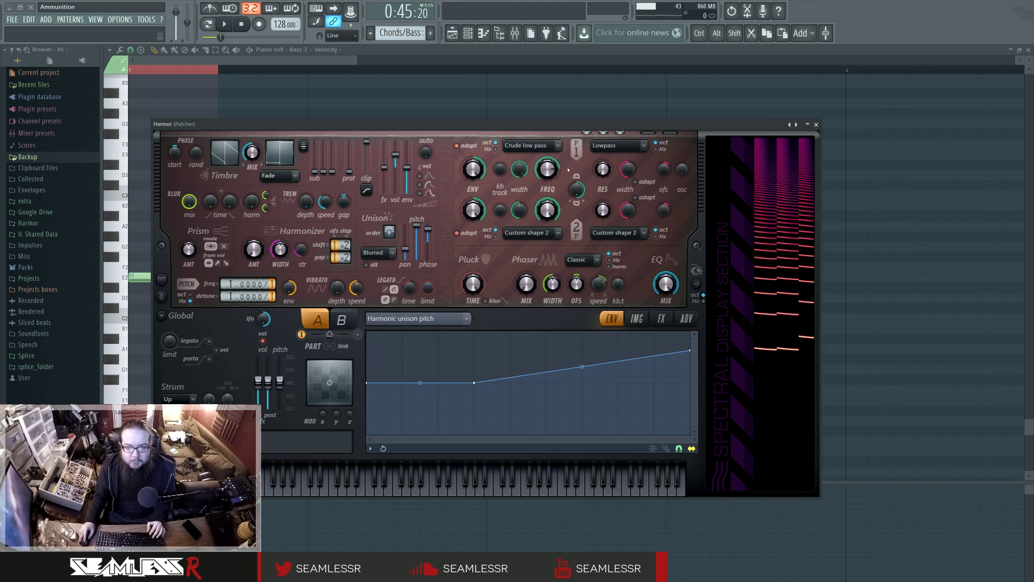
{"action": "right_click", "coordinate": [558, 168]}
{"action": "left_click", "coordinate": [581, 208]}
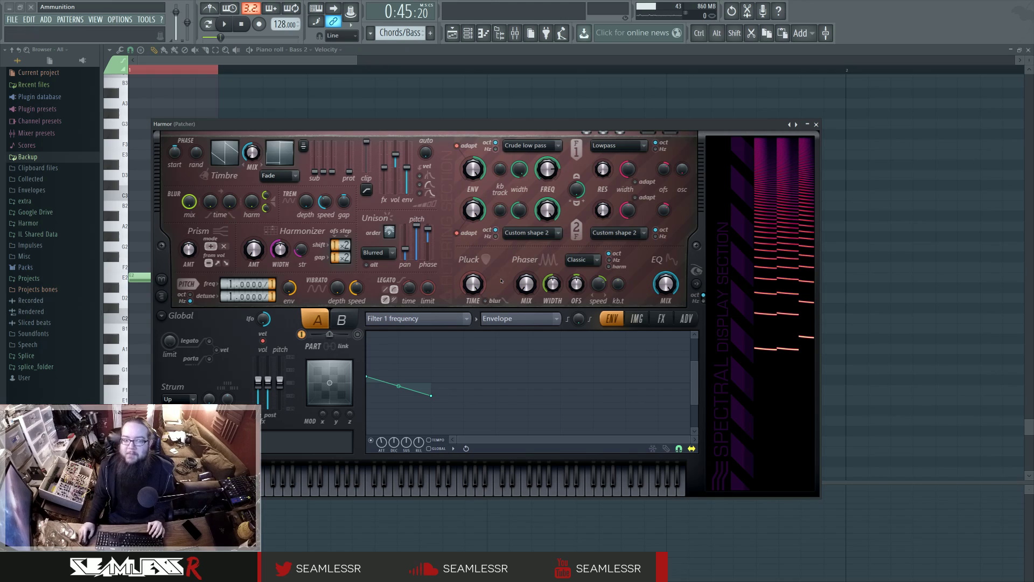
{"action": "left_click", "coordinate": [660, 318]}
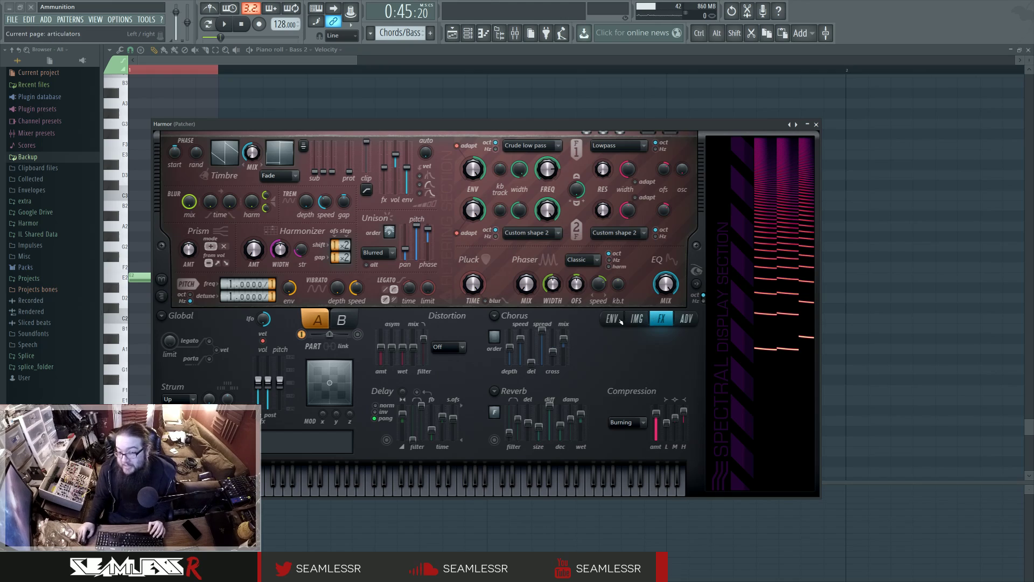
{"action": "left_click", "coordinate": [611, 318]}
{"action": "left_click", "coordinate": [461, 320]}
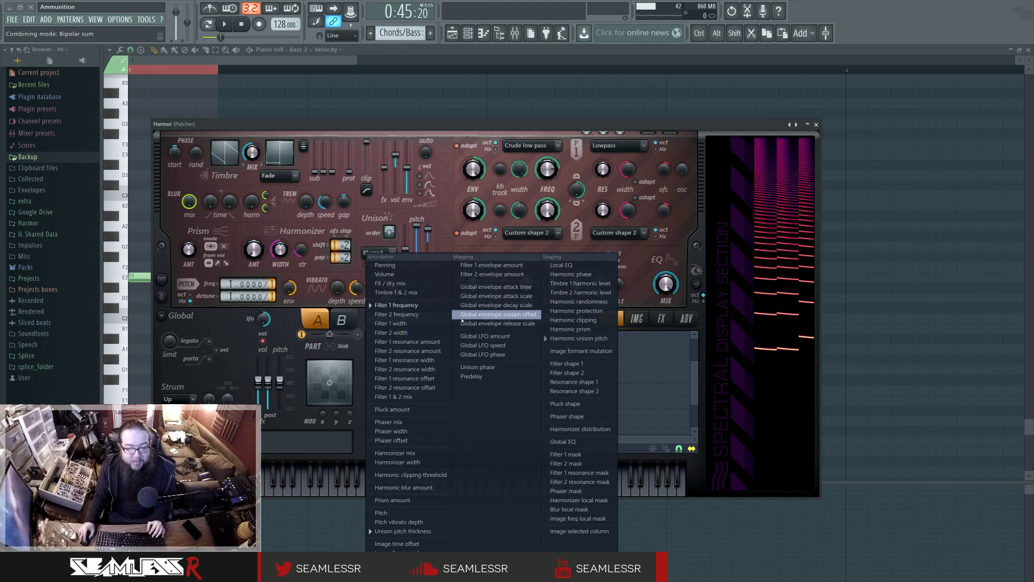
{"action": "left_click", "coordinate": [448, 214]}
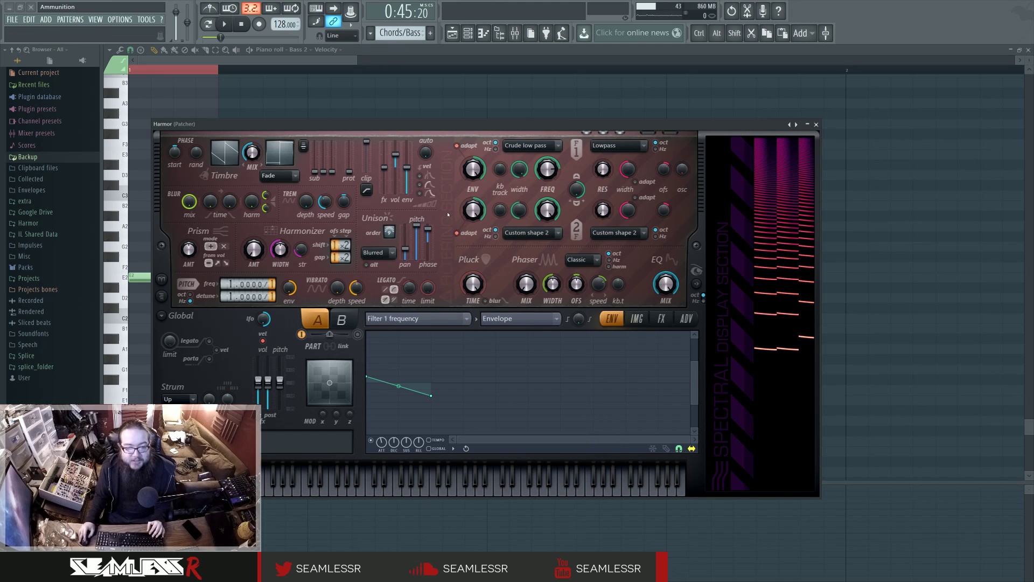
Close Harmor, bring up the mixer, and open ValhallaRoom from the Chords Patcher map.
{"action": "key", "text": "F9"}
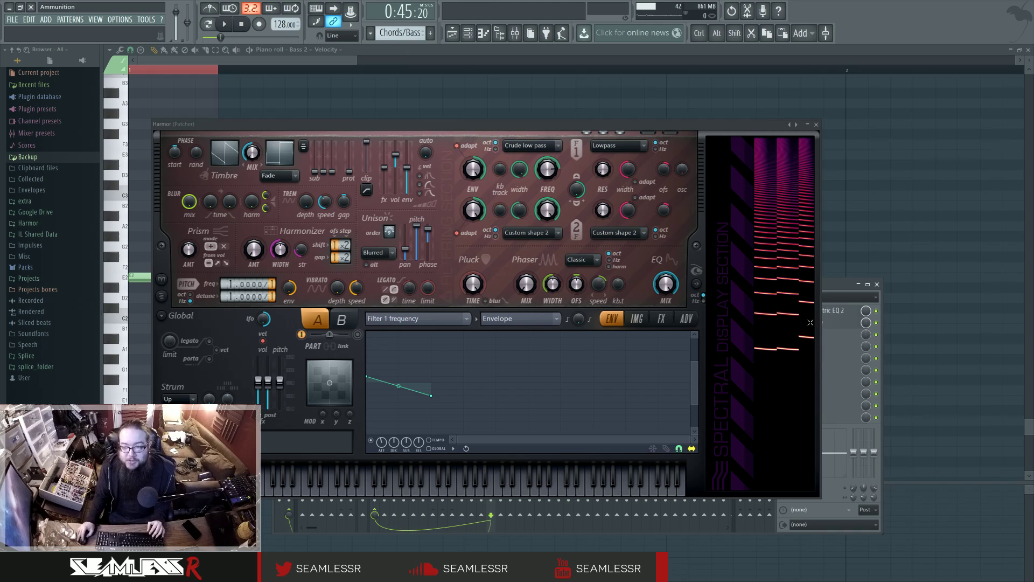
{"action": "left_click", "coordinate": [815, 124]}
{"action": "left_click", "coordinate": [399, 169]}
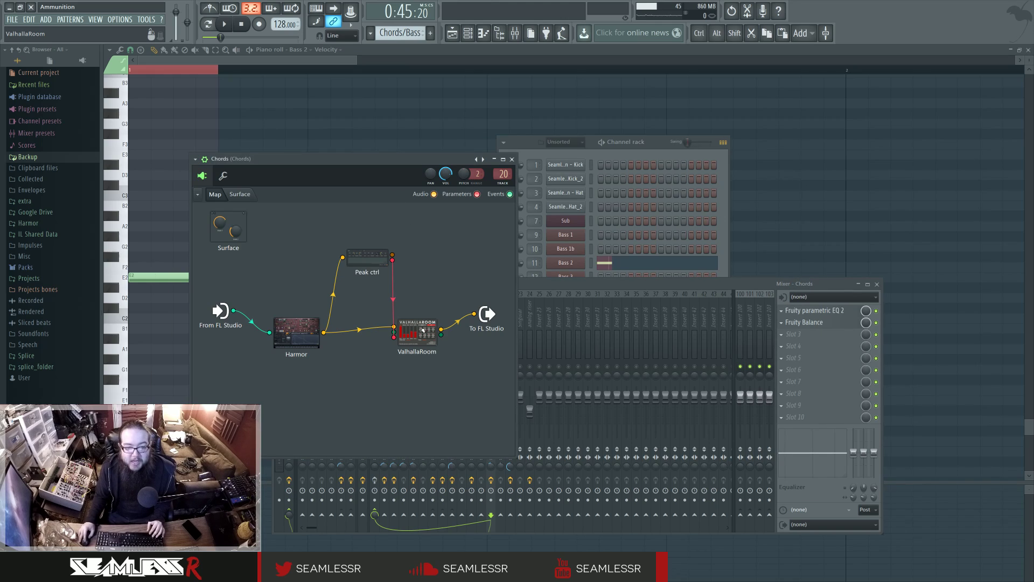
{"action": "key", "text": "space"}
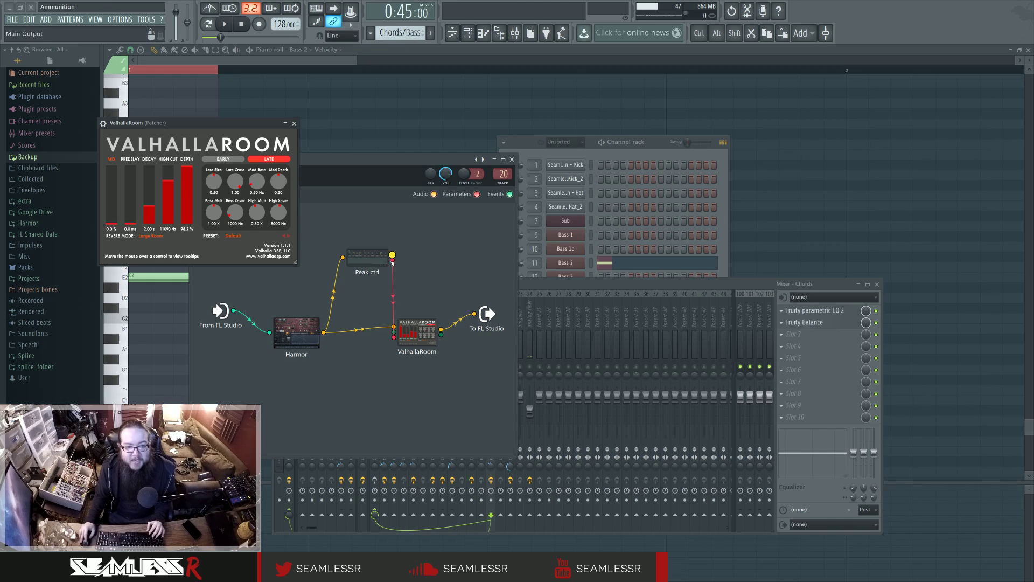
Inspect the Peak ctrl module during playback, and reopen ValhallaRoom beside the Patcher map to view its mix setting.
{"action": "left_click", "coordinate": [294, 123]}
{"action": "left_click", "coordinate": [367, 258]}
{"action": "left_click", "coordinate": [224, 23]}
{"action": "left_click", "coordinate": [238, 25]}
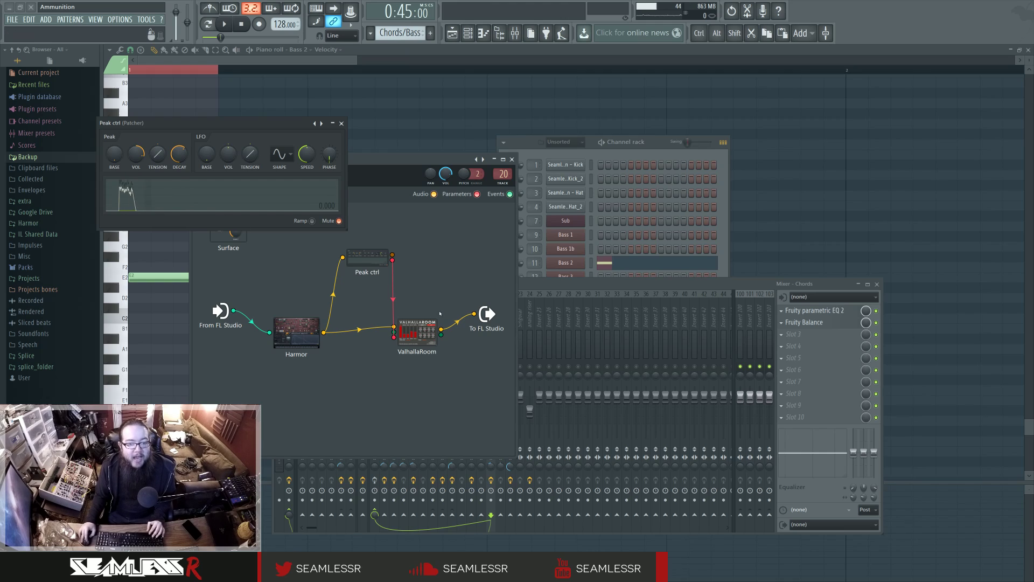
{"action": "left_click", "coordinate": [417, 331]}
{"action": "left_click_drag", "start_coordinate": [217, 124], "coordinate": [653, 178]}
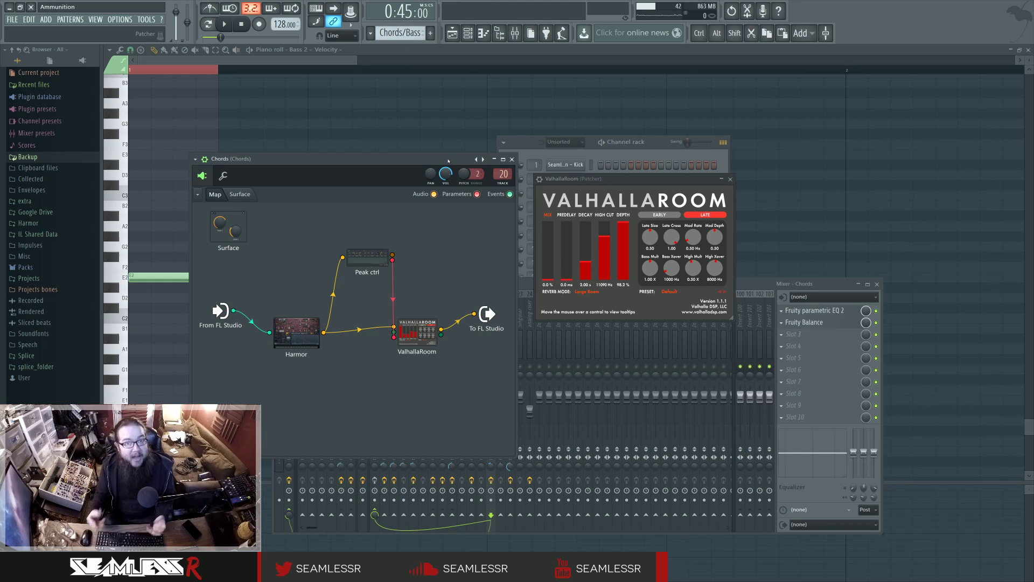
Close the Patcher and ValhallaRoom windows and open Fruity Balance on the Chords mixer track.
{"action": "left_click", "coordinate": [512, 159]}
{"action": "left_click", "coordinate": [730, 178]}
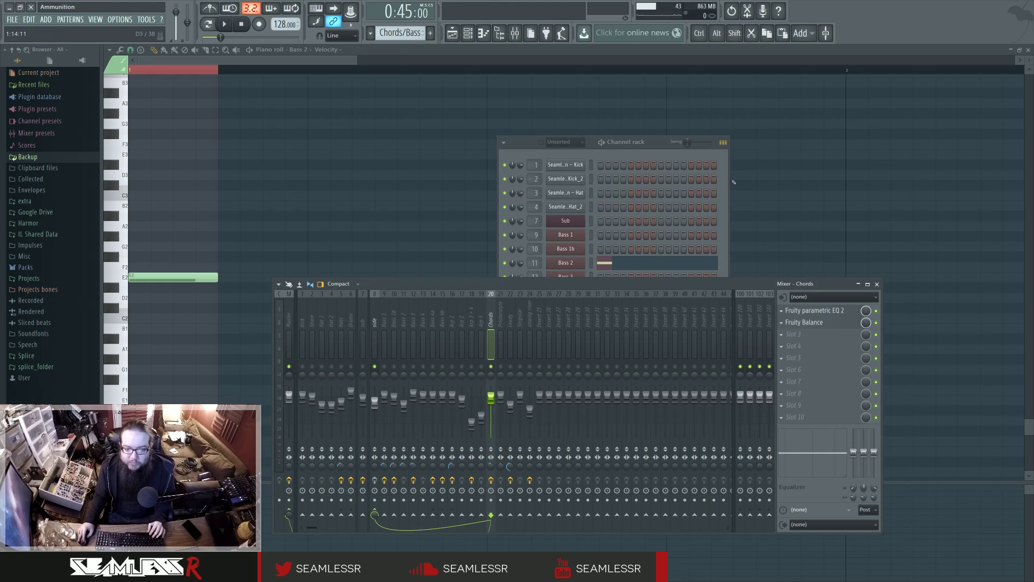
{"action": "left_click", "coordinate": [821, 321]}
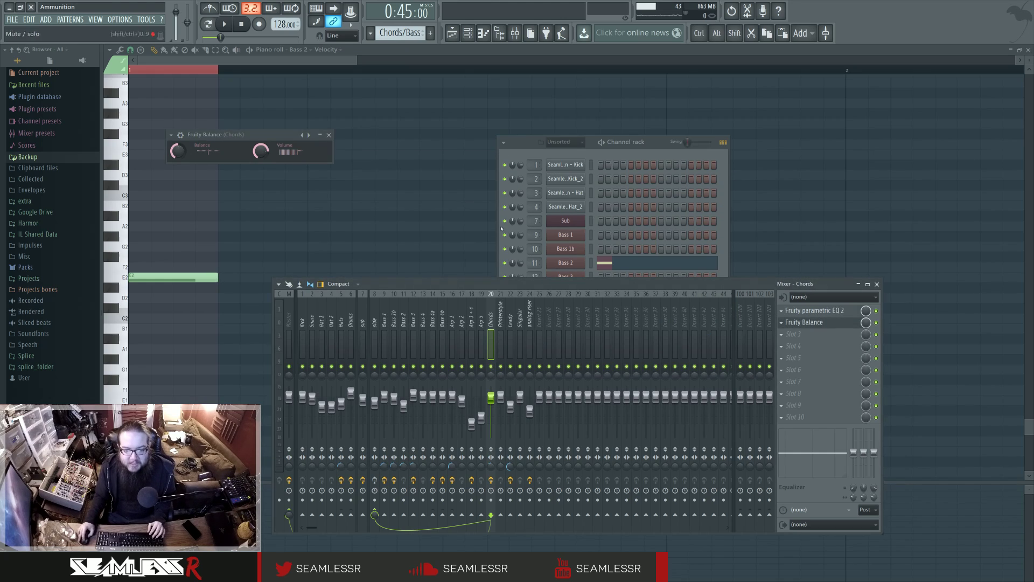
Open the playlist and locate the short Balance volume envelope clip on Track 24 near bar 53.
{"action": "left_click", "coordinate": [452, 33]}
{"action": "scroll", "coordinate": [542, 324], "scroll_direction": "down", "scroll_amount": 5}
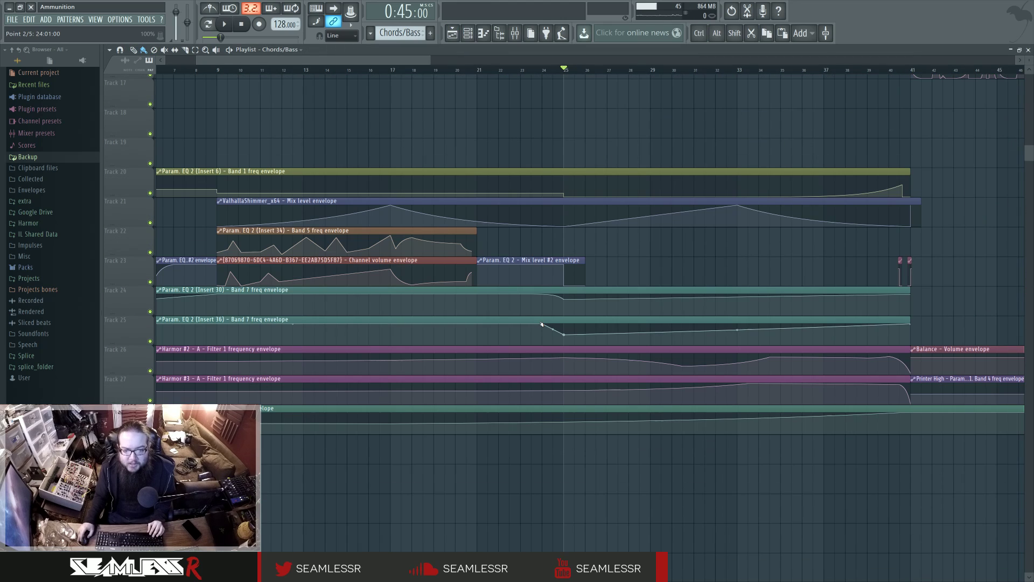
{"action": "scroll", "coordinate": [541, 324], "scroll_direction": "down", "scroll_amount": 5}
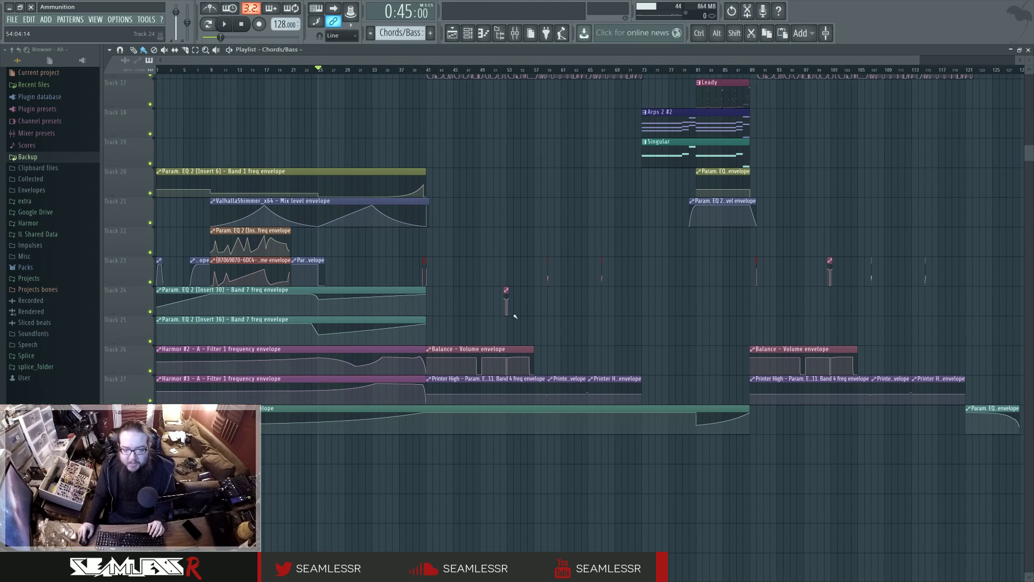
{"action": "scroll", "coordinate": [514, 317], "scroll_direction": "up", "scroll_amount": 6}
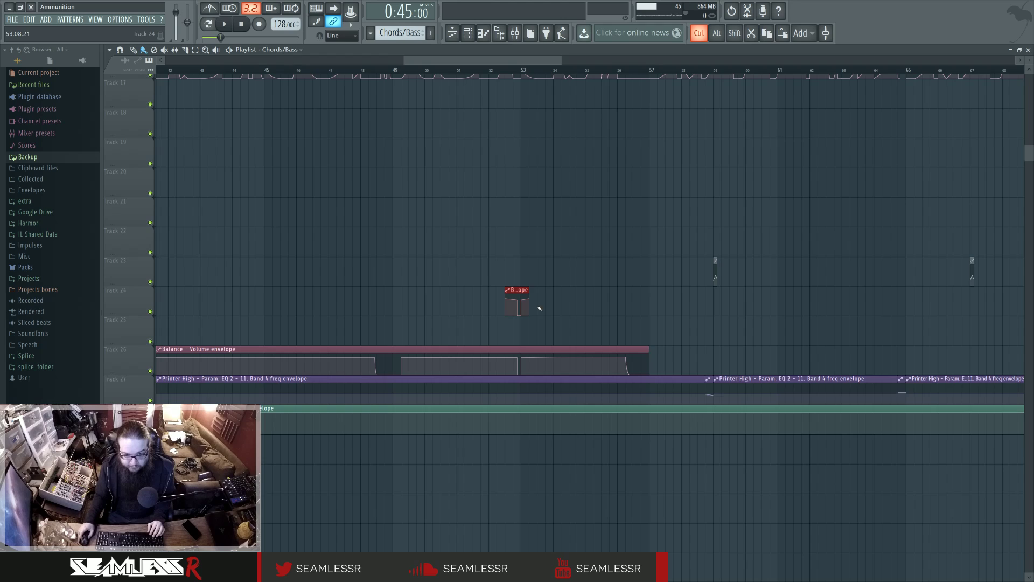
{"action": "scroll", "coordinate": [539, 308], "scroll_direction": "down", "scroll_amount": 4}
{"action": "scroll", "coordinate": [565, 313], "scroll_direction": "up", "scroll_amount": 1}
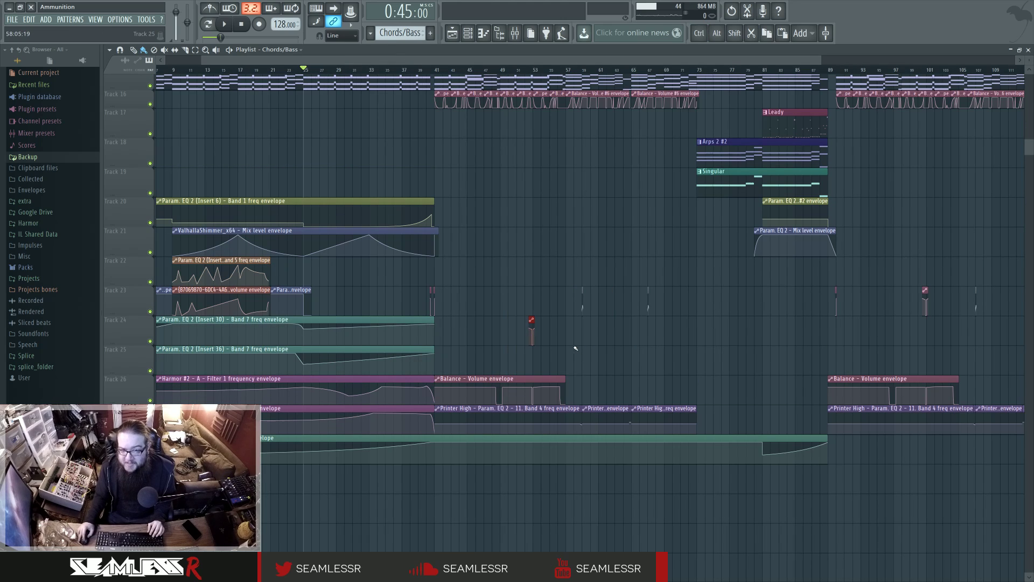
Place the playhead just before bar 53 and play the chord with its volume cut.
{"action": "scroll", "coordinate": [575, 349], "scroll_direction": "up", "scroll_amount": 5}
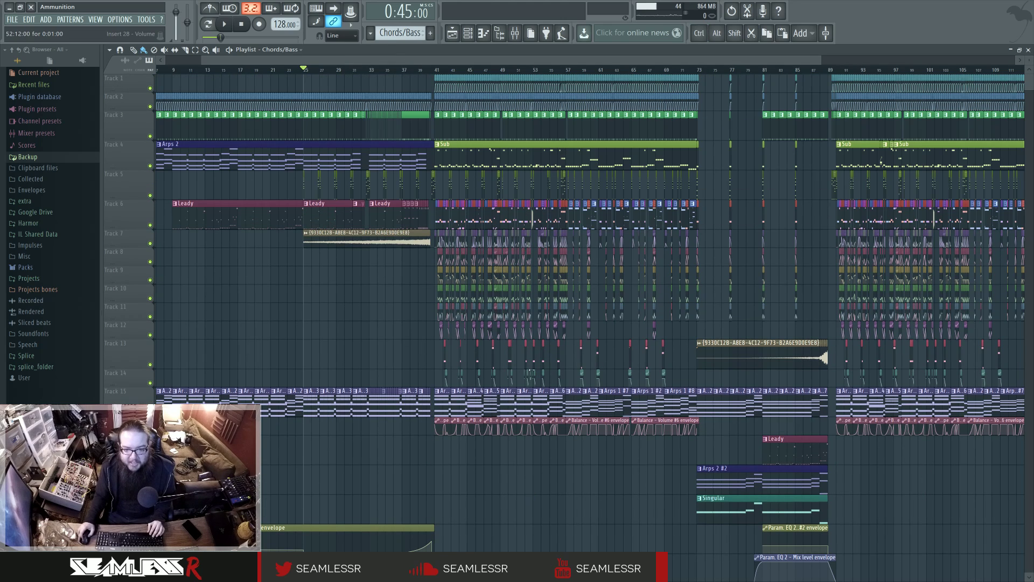
{"action": "scroll", "coordinate": [544, 323], "scroll_direction": "up", "scroll_amount": 5}
{"action": "left_click", "coordinate": [428, 68]}
{"action": "key", "text": "space"}
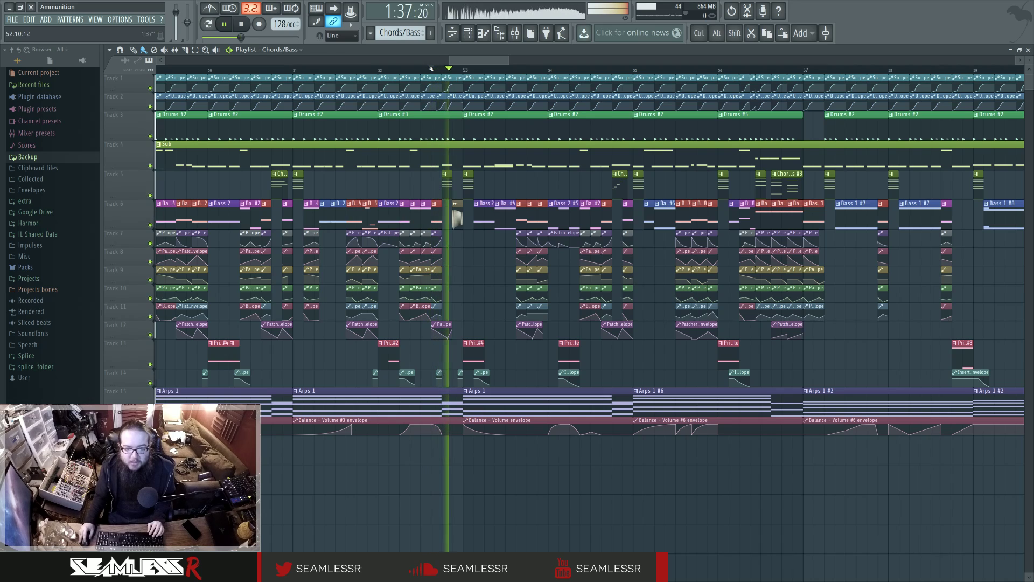
{"action": "key", "text": "space"}
Mute the short Balance volume envelope clip on Track 24, play across bar 53 without it, and undo the mute.
{"action": "scroll", "coordinate": [436, 376], "scroll_direction": "down", "scroll_amount": 6}
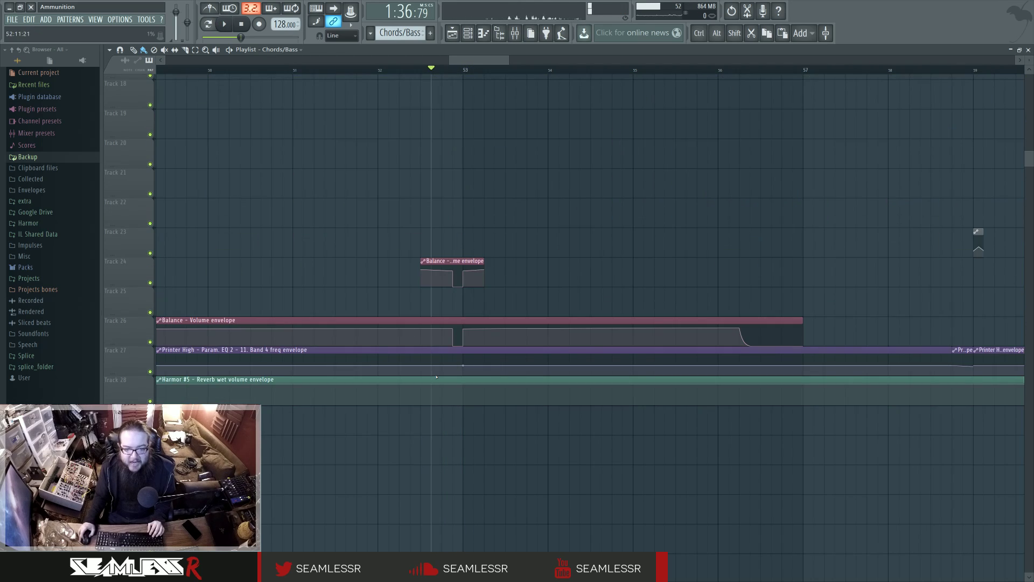
{"action": "left_click", "coordinate": [457, 260], "text": "shift"}
{"action": "key", "text": "space"}
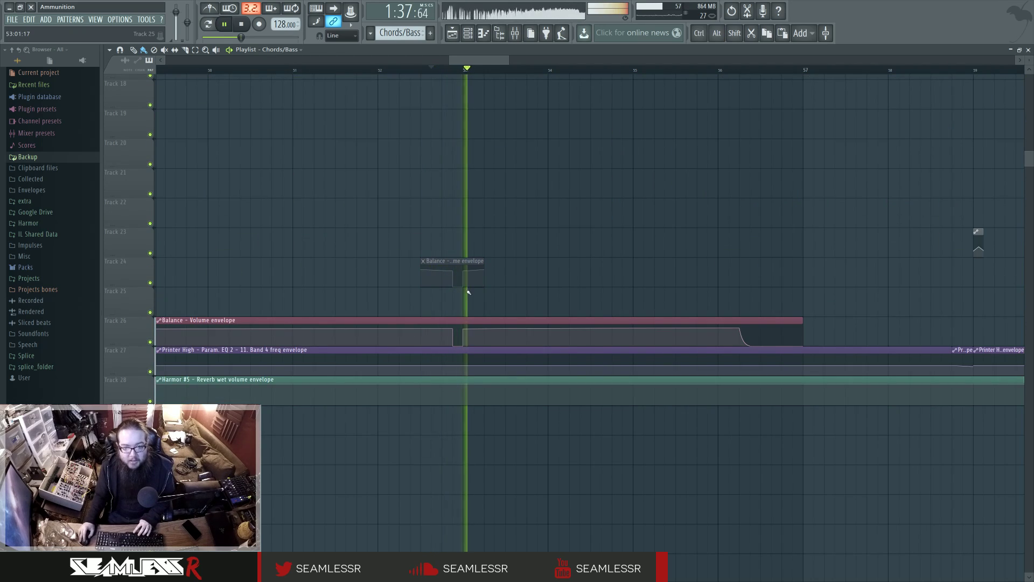
{"action": "key", "text": "space"}
{"action": "key", "text": "ctrl+z"}
Check the mixer briefly and replay the passage before bar 53 with the Balance volume envelope active.
{"action": "key", "text": "F9"}
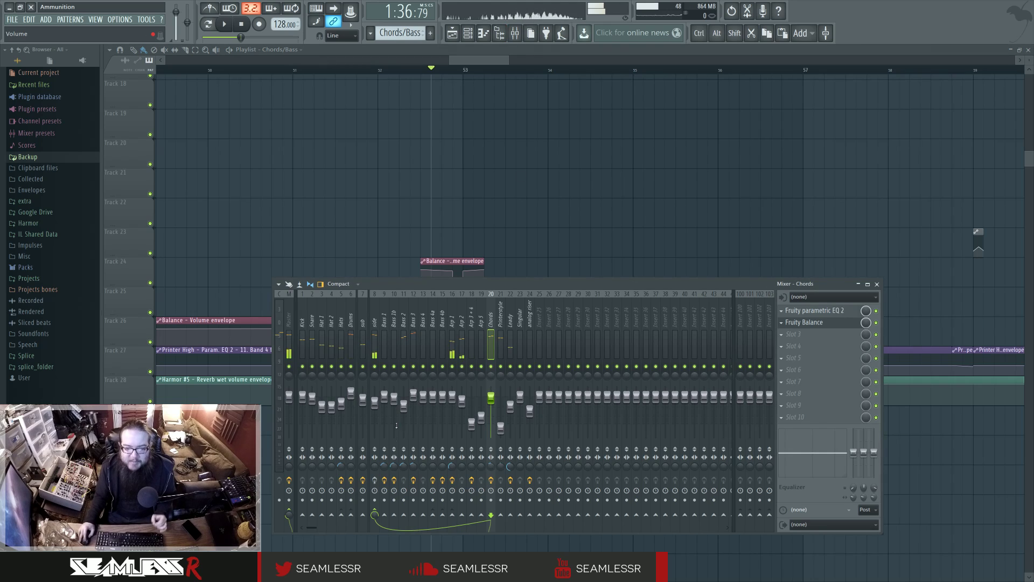
{"action": "key", "text": "F9"}
{"action": "key", "text": "space"}
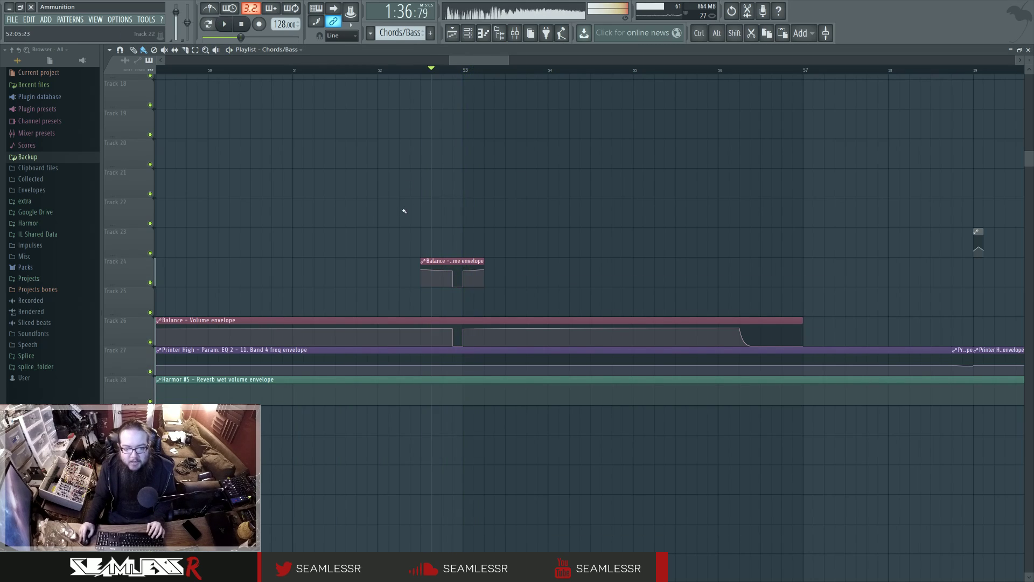
Move the playhead to bar 41 and view the transition from the build-up into the drop.
{"action": "scroll", "coordinate": [618, 284], "scroll_direction": "down", "scroll_amount": 8, "text": "ctrl"}
{"action": "scroll", "coordinate": [537, 274], "scroll_direction": "up", "scroll_amount": 8}
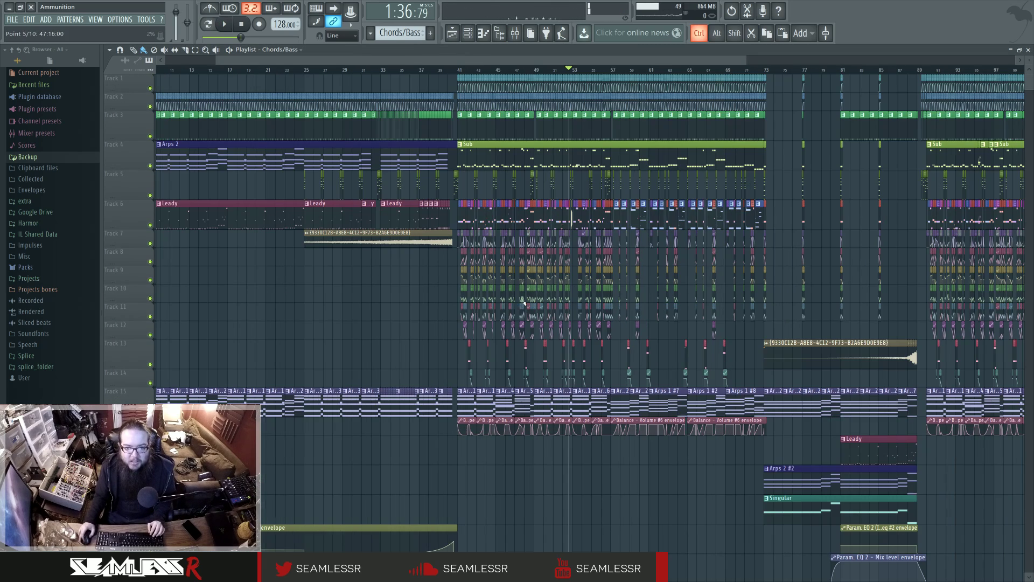
{"action": "scroll", "coordinate": [506, 307], "scroll_direction": "left", "scroll_amount": 3}
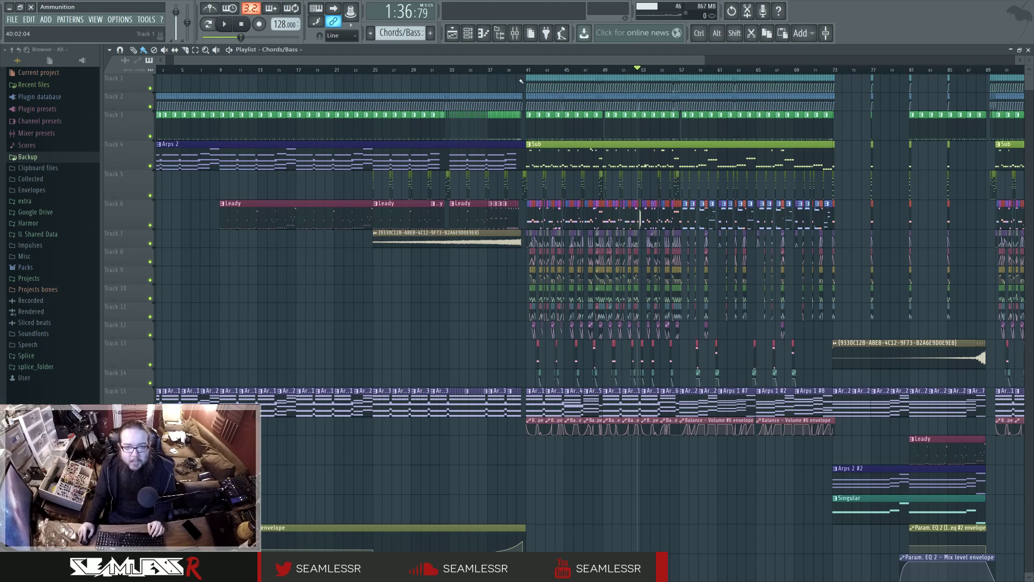
{"action": "left_click", "coordinate": [526, 70]}
{"action": "scroll", "coordinate": [525, 72], "scroll_direction": "up", "scroll_amount": 6, "text": "ctrl"}
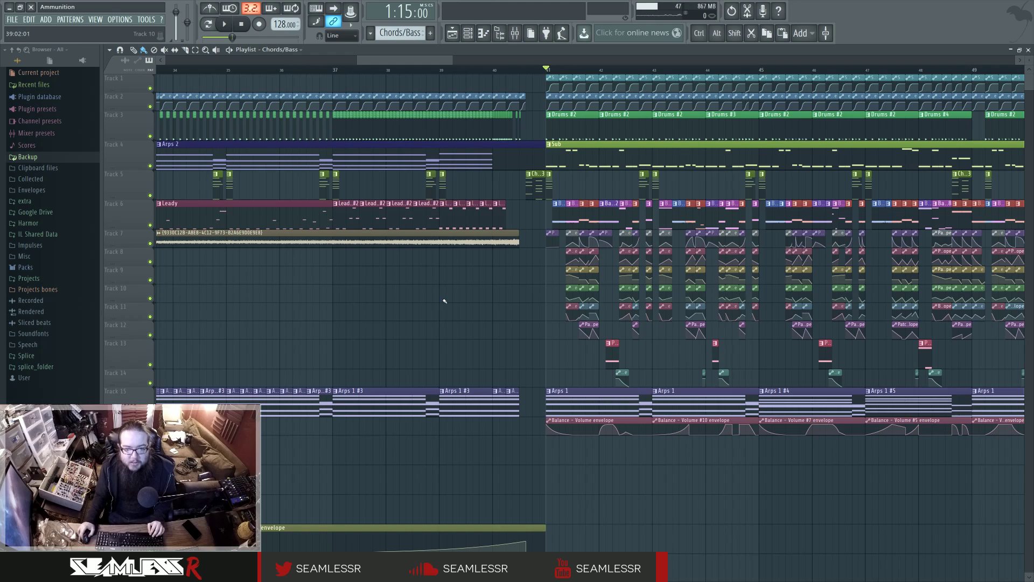
{"action": "scroll", "coordinate": [404, 300], "scroll_direction": "right", "scroll_amount": 2}
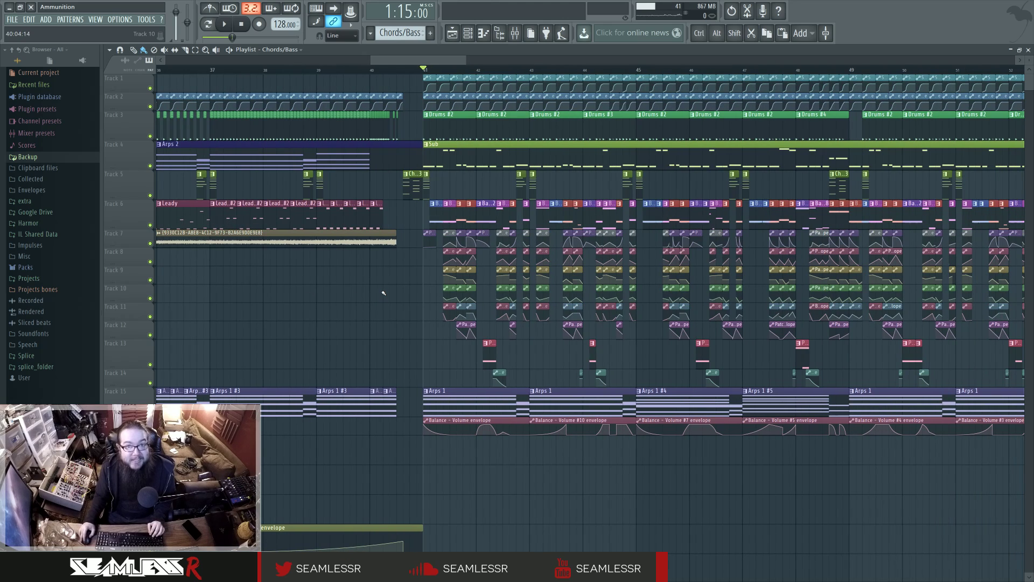
{"action": "scroll", "coordinate": [399, 304], "scroll_direction": "down", "scroll_amount": 6}
{"action": "scroll", "coordinate": [418, 317], "scroll_direction": "up", "scroll_amount": 6}
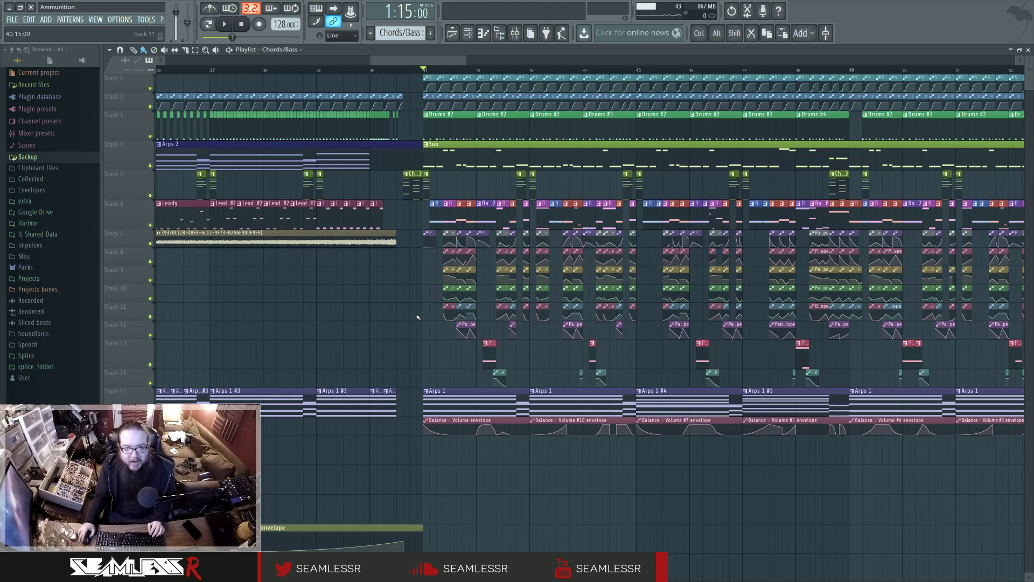
Play the arrangement from bar 41 and bring the first clips of that section into close view.
{"action": "key", "text": "space"}
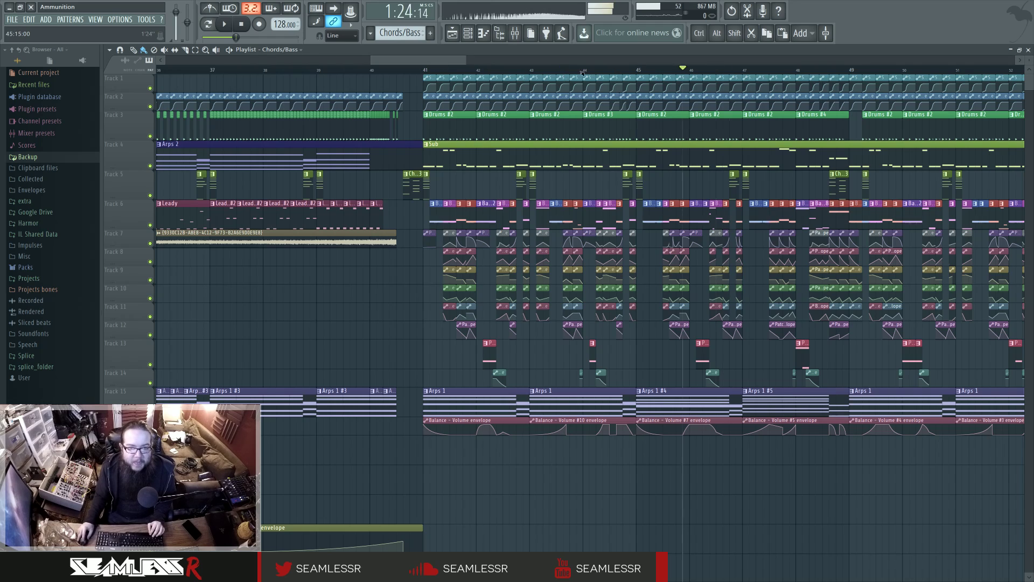
{"action": "key", "text": "space"}
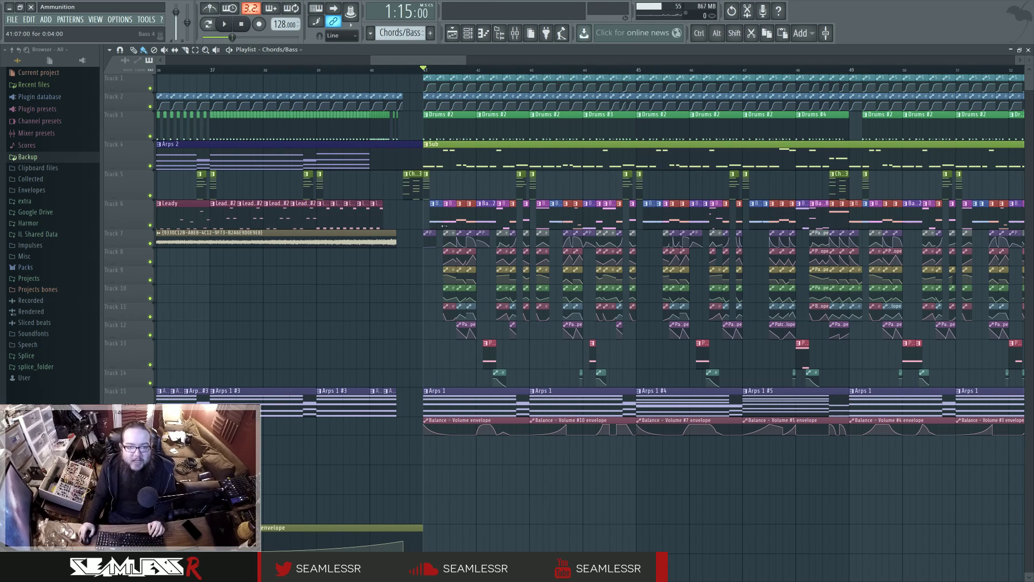
{"action": "scroll", "coordinate": [432, 230], "scroll_direction": "up", "scroll_amount": 2}
{"action": "scroll", "coordinate": [432, 231], "scroll_direction": "up", "scroll_amount": 3}
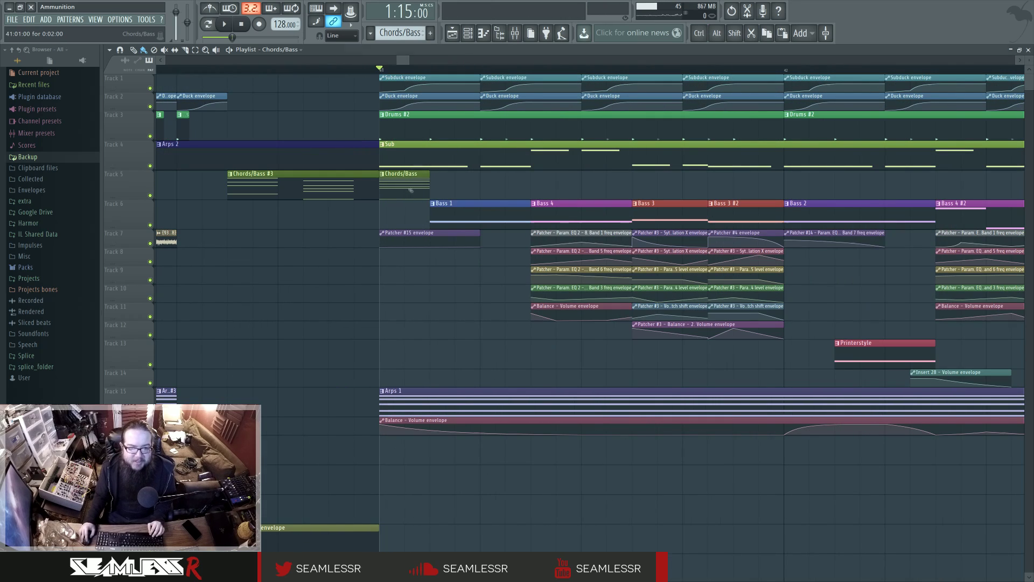
Solo the Bass 2 track in the mixer and play it back briefly.
{"action": "key", "text": "F7"}
{"action": "key", "text": "F9"}
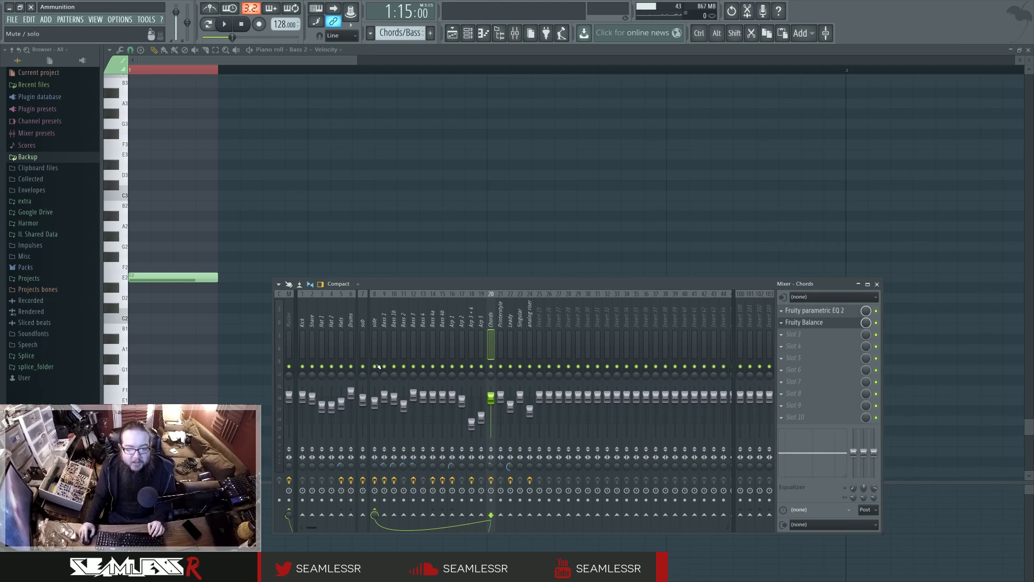
{"action": "right_click", "coordinate": [384, 366]}
{"action": "right_click", "coordinate": [404, 366]}
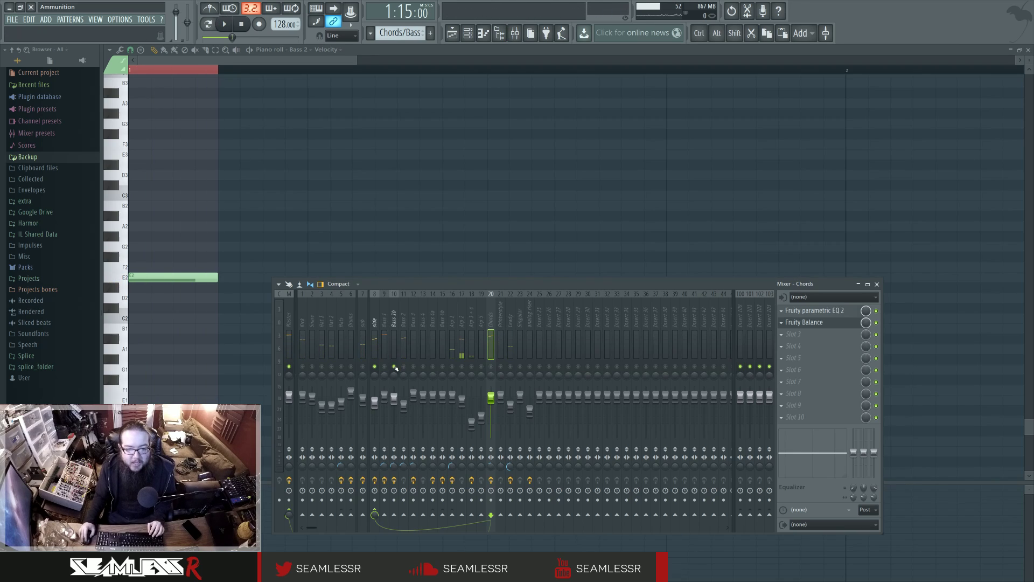
{"action": "key", "text": "space"}
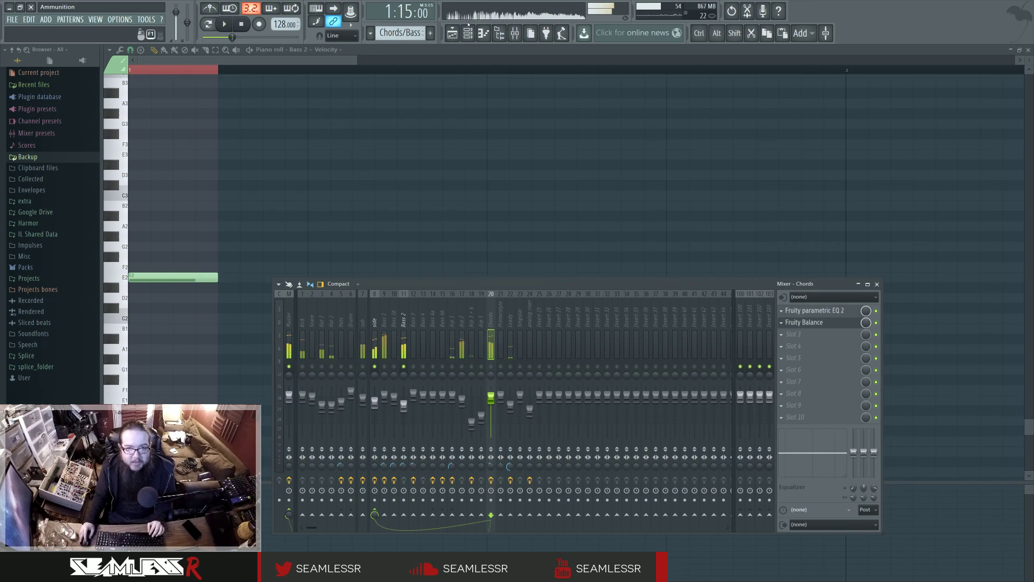
{"action": "key", "text": "space"}
Open the Bass 2 Patcher channel, check its Param. EQ 2 and bring up the Harmor synth.
{"action": "left_click", "coordinate": [566, 262]}
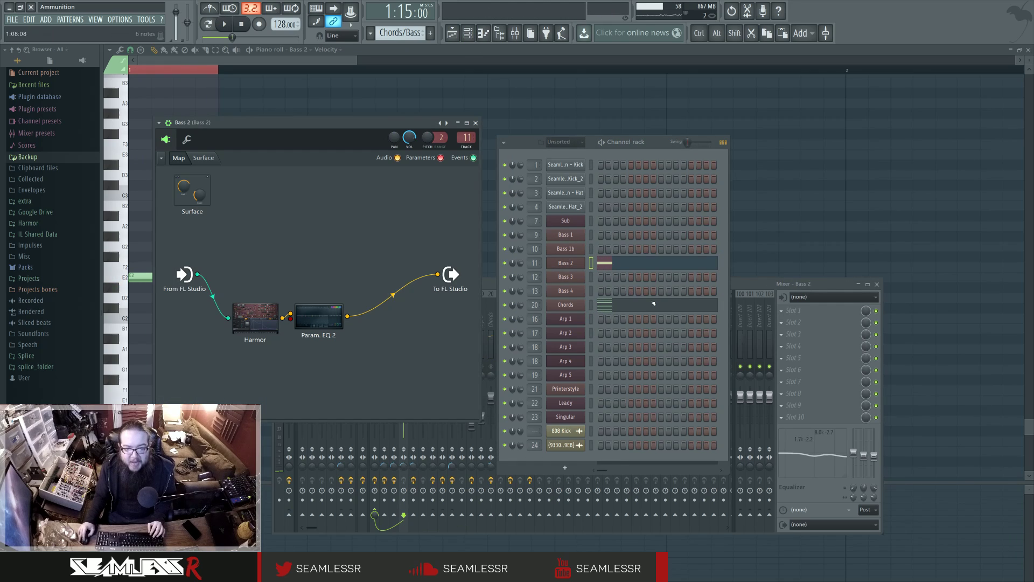
{"action": "left_click_drag", "start_coordinate": [399, 145], "coordinate": [561, 146]}
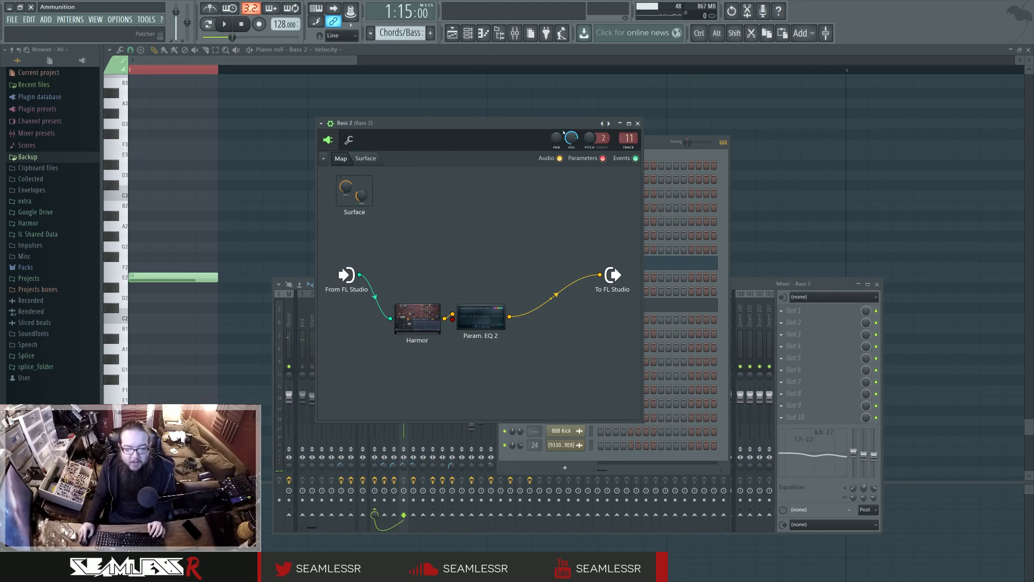
{"action": "double_click", "coordinate": [489, 318]}
{"action": "key", "text": "Escape"}
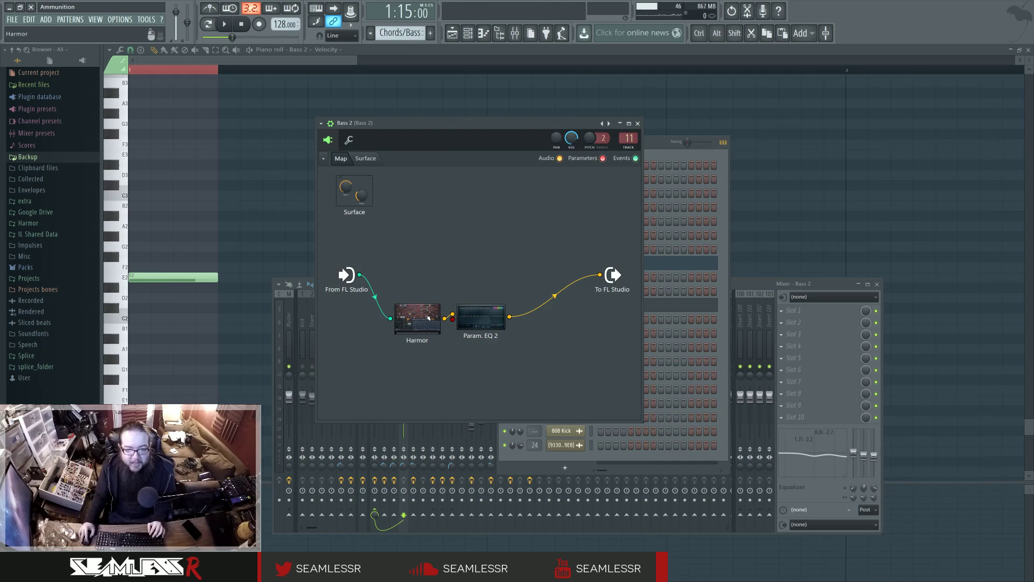
{"action": "double_click", "coordinate": [417, 319]}
{"action": "left_click_drag", "start_coordinate": [475, 126], "coordinate": [588, 123]}
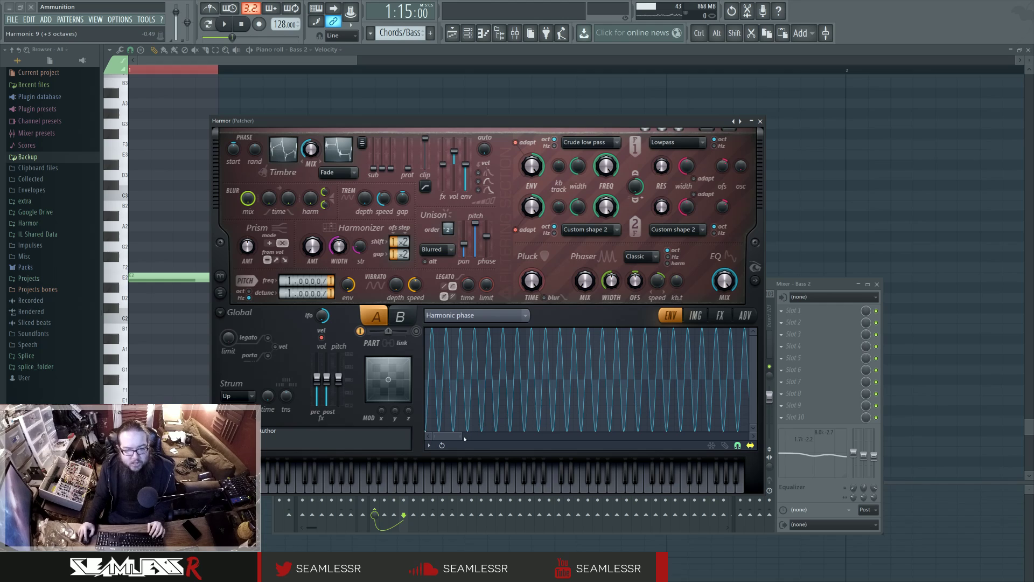
Examine Harmor's Harmonic phase curve across the whole harmonic range at different zoom levels.
{"action": "left_click_drag", "start_coordinate": [461, 435], "coordinate": [514, 434]}
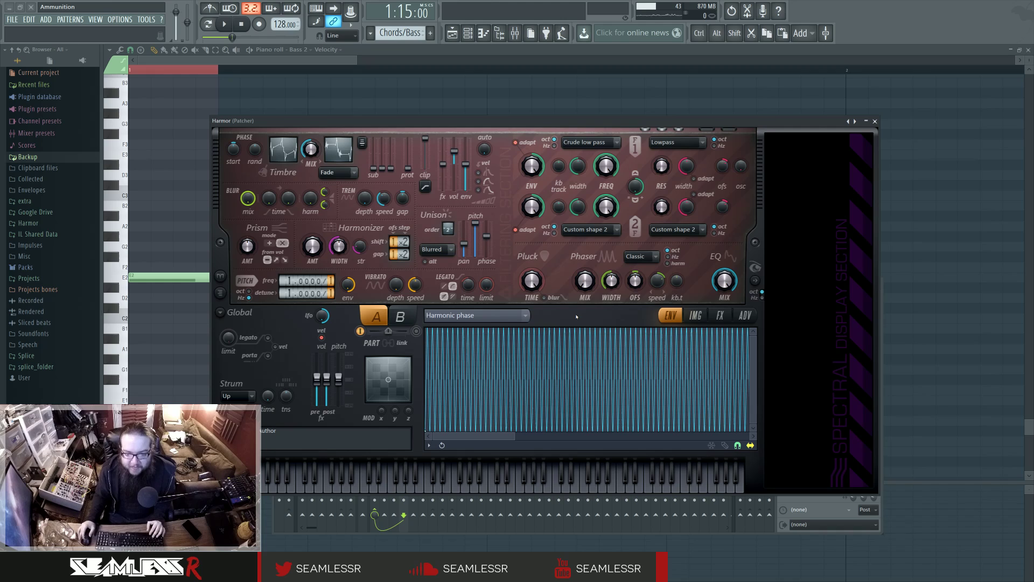
{"action": "left_click", "coordinate": [520, 316]}
{"action": "left_click", "coordinate": [628, 273]}
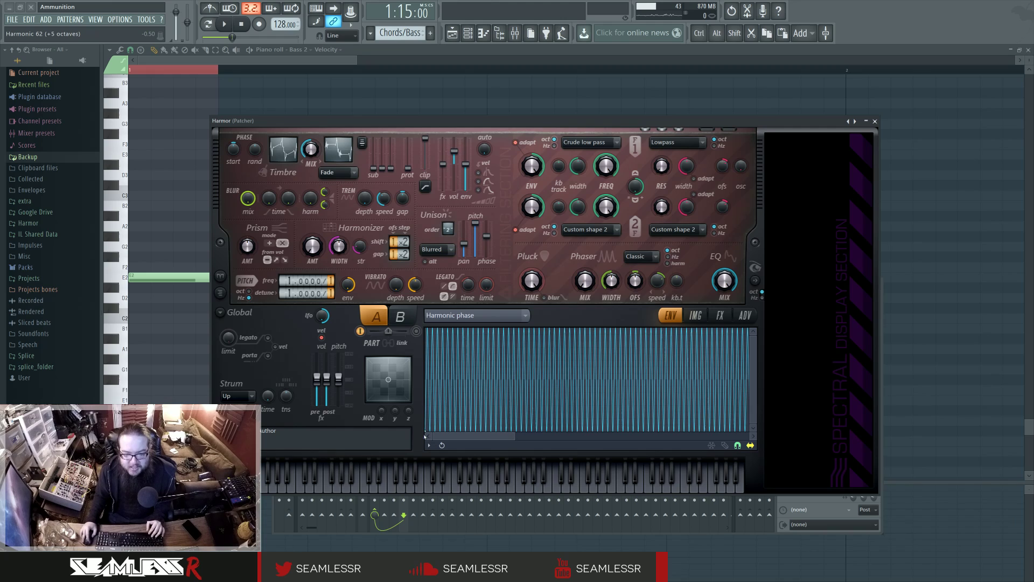
{"action": "left_click_drag", "start_coordinate": [515, 435], "coordinate": [600, 435]}
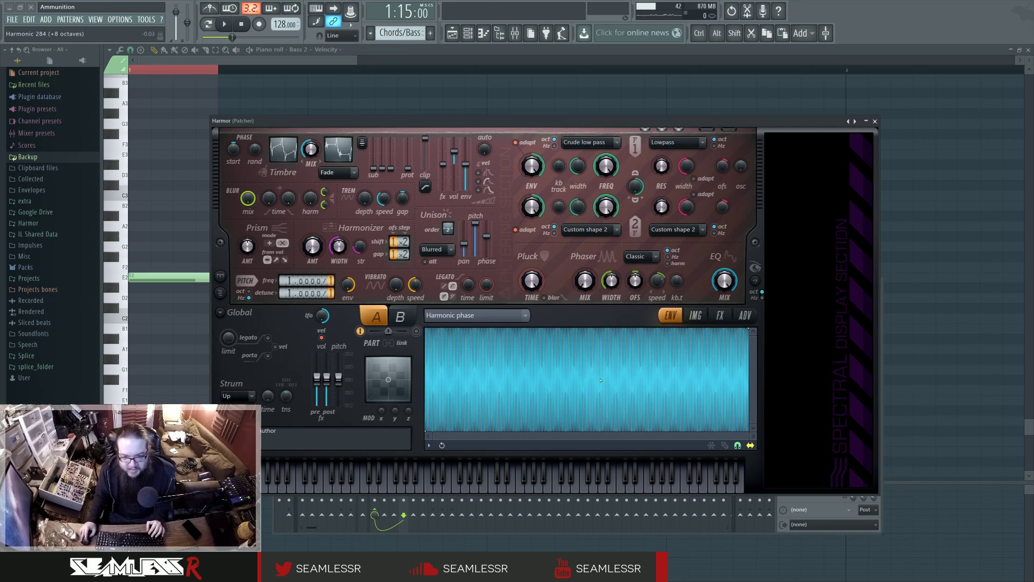
{"action": "left_click_drag", "start_coordinate": [730, 435], "coordinate": [674, 435]}
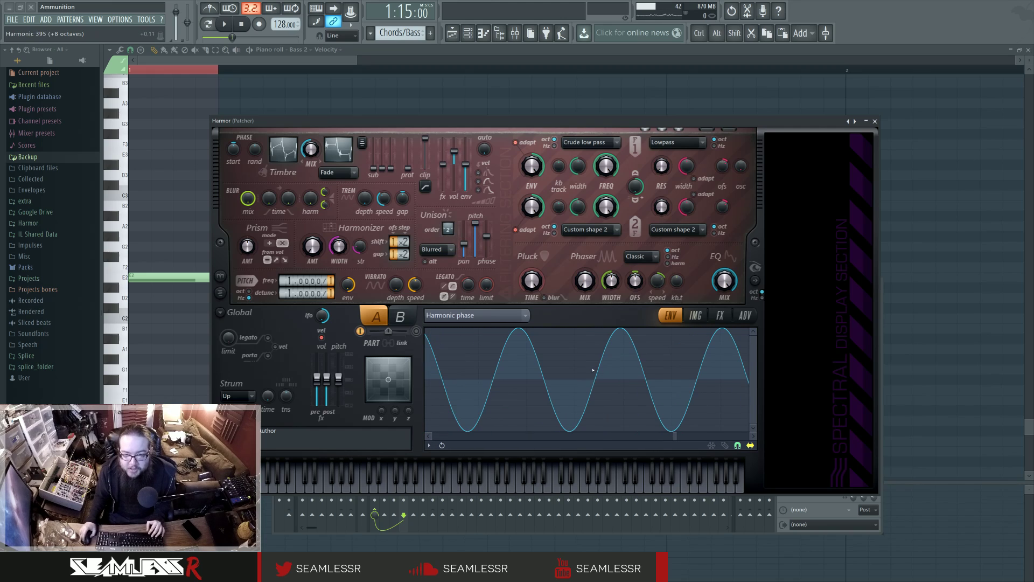
{"action": "scroll", "coordinate": [618, 386], "scroll_direction": "down", "scroll_amount": 2}
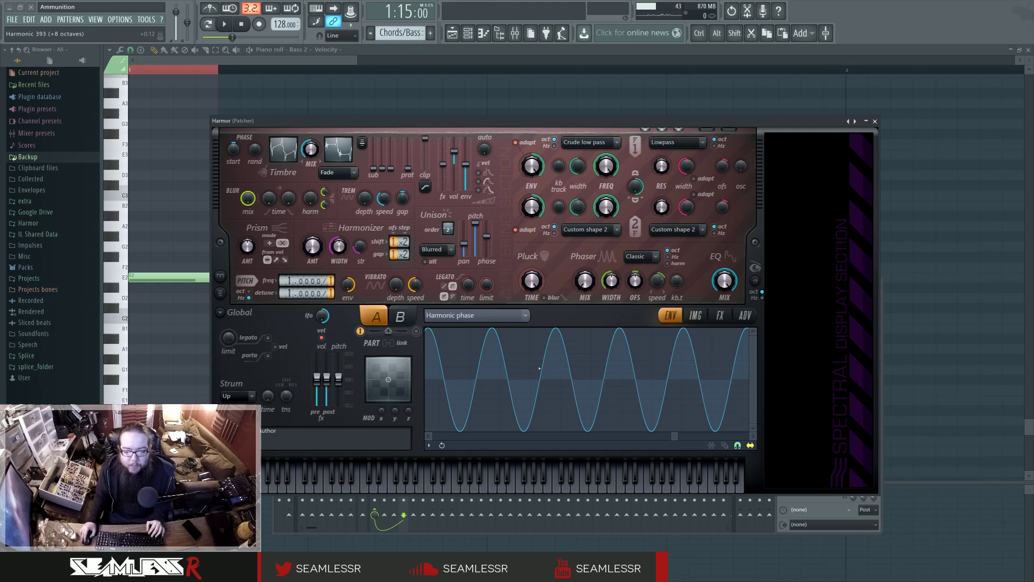
{"action": "scroll", "coordinate": [539, 368], "scroll_direction": "down", "scroll_amount": 10}
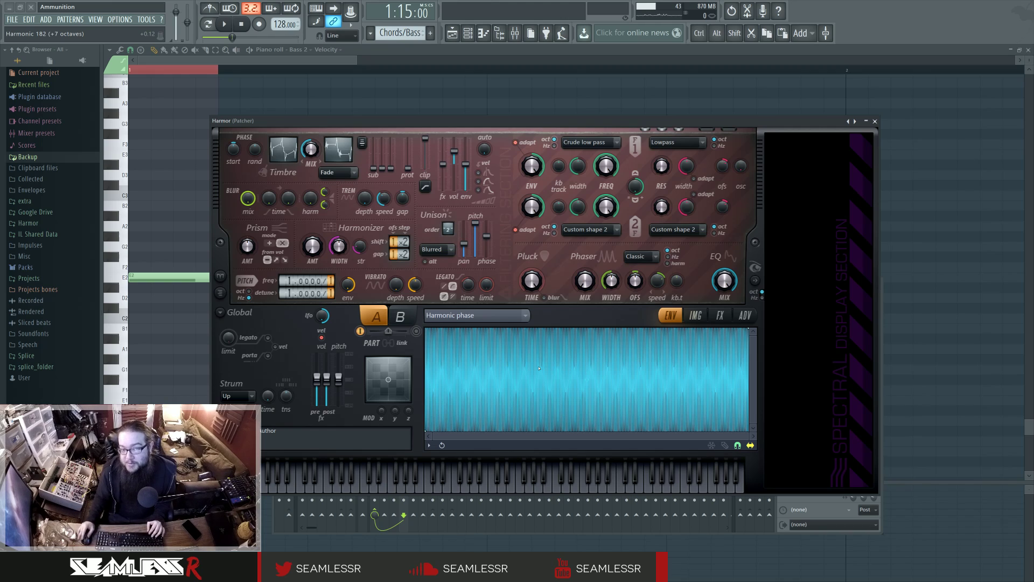
Review Harmor's effects settings and the Unison pitch thickness envelope.
{"action": "left_click", "coordinate": [719, 315]}
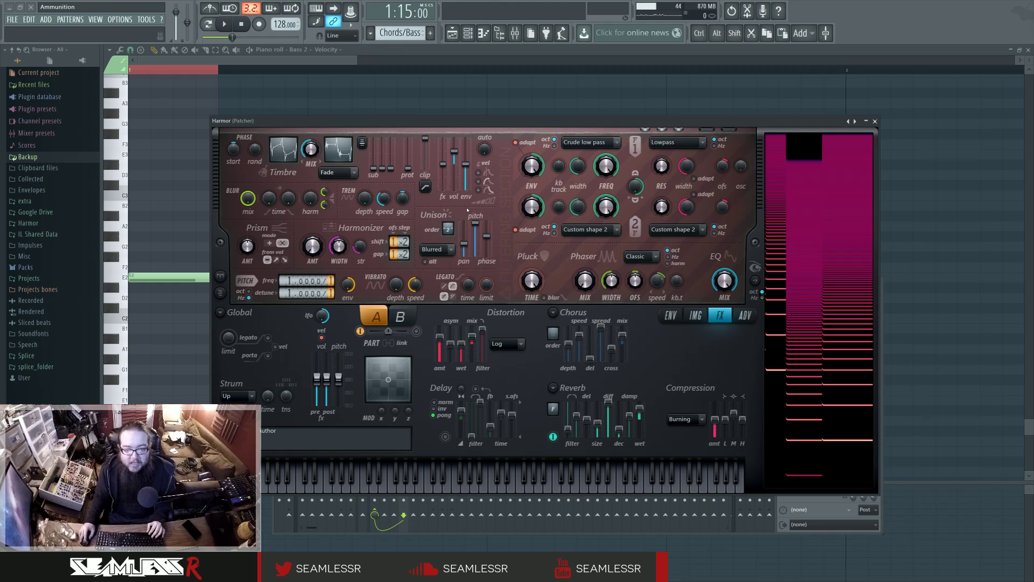
{"action": "left_click", "coordinate": [670, 315]}
{"action": "left_click", "coordinate": [431, 316]}
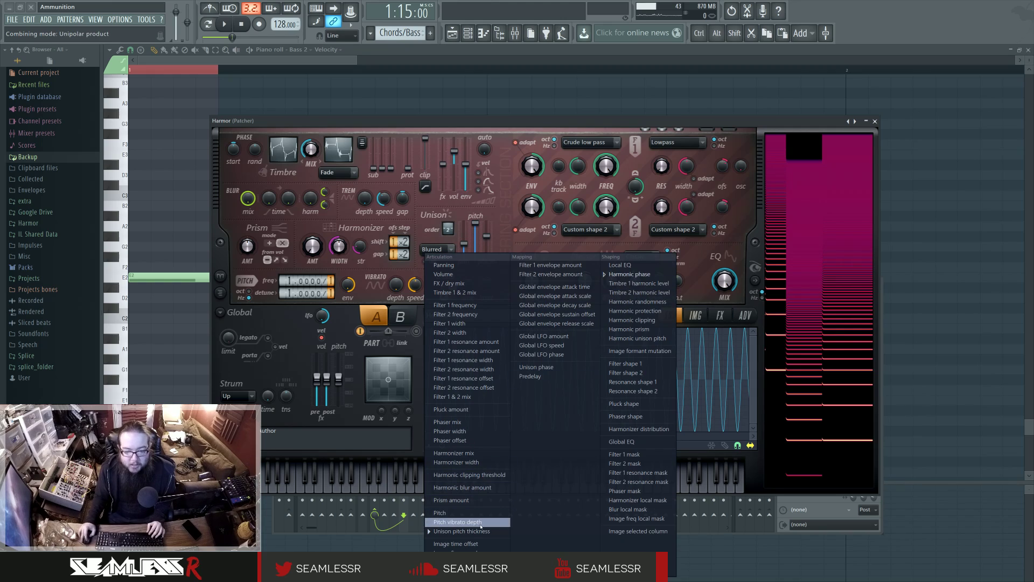
{"action": "left_click", "coordinate": [461, 531]}
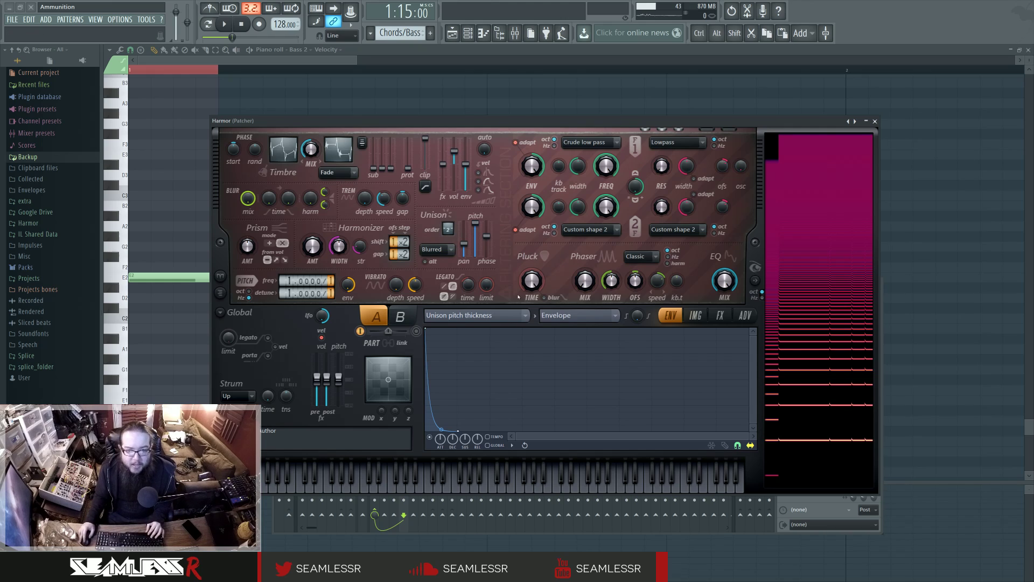
{"action": "left_click", "coordinate": [718, 315]}
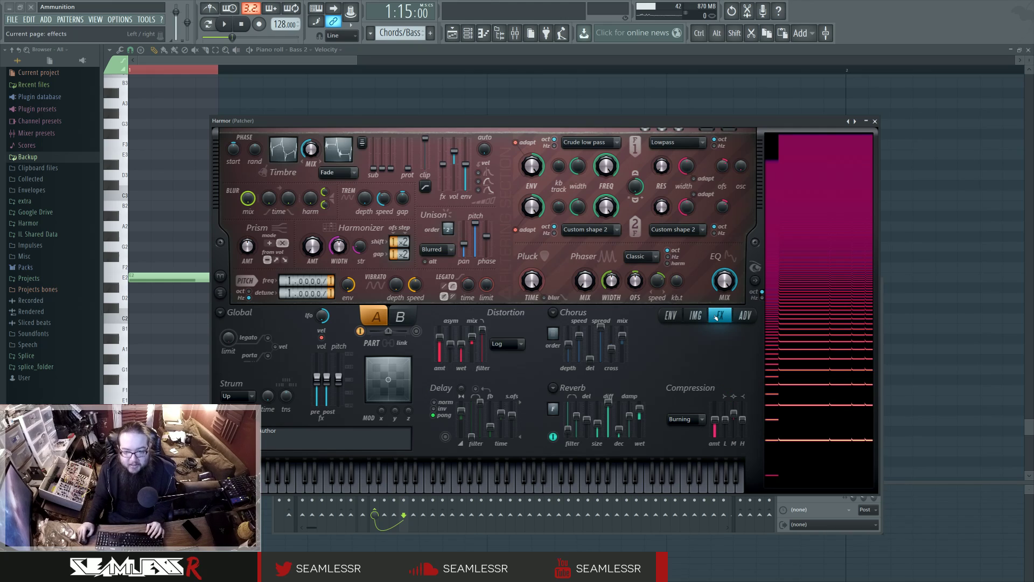
Close Harmor, inspect the Param. EQ 2 curve in the Bass 2 patch and return to the playlist.
{"action": "left_click", "coordinate": [875, 121]}
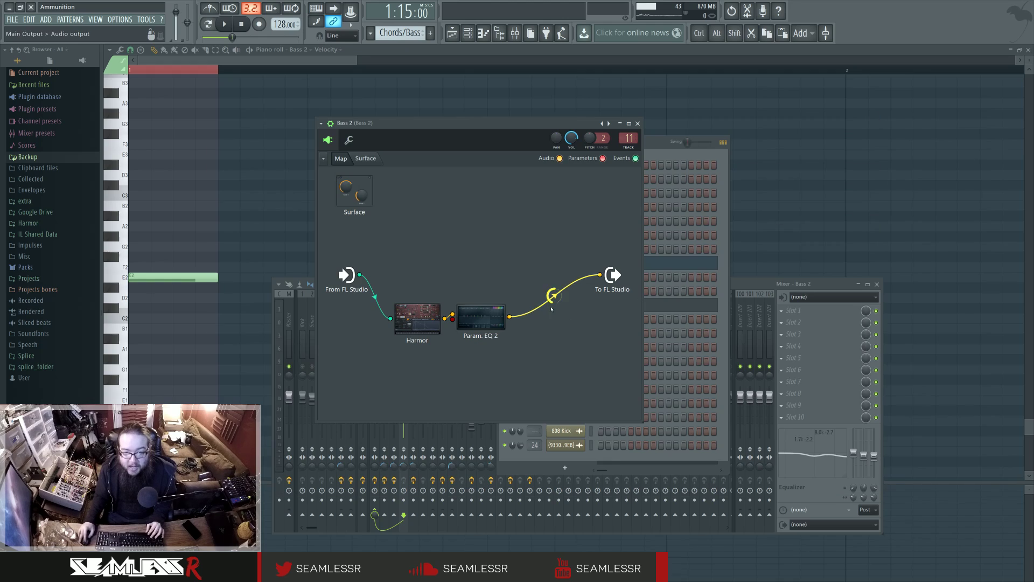
{"action": "left_click", "coordinate": [481, 318]}
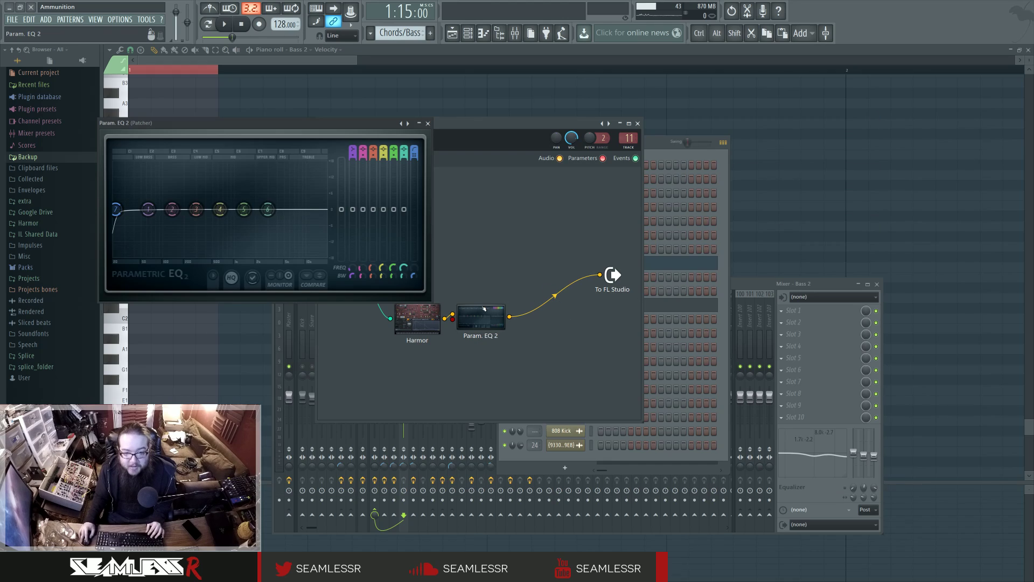
{"action": "left_click", "coordinate": [451, 33]}
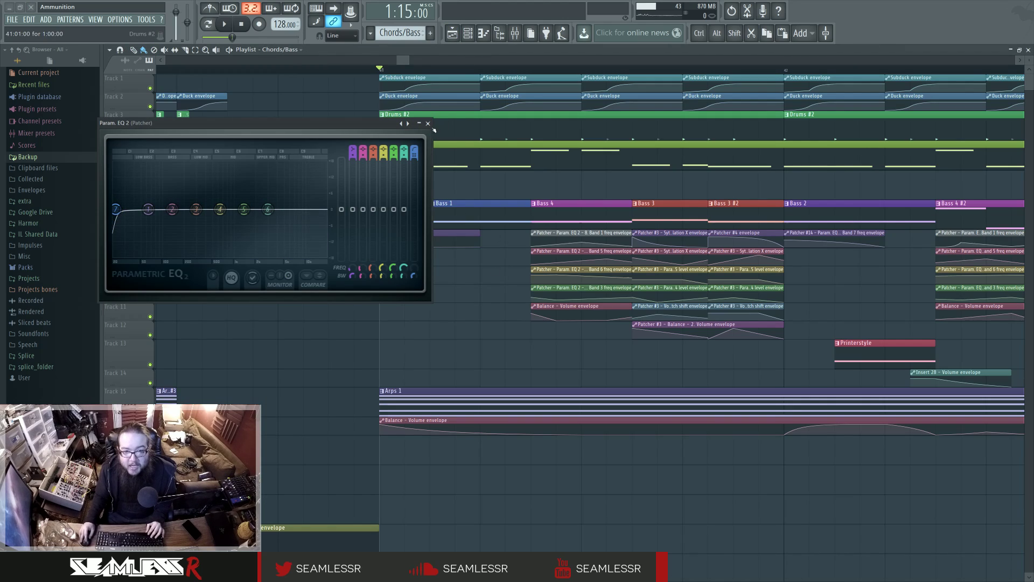
{"action": "left_click", "coordinate": [428, 123]}
Look over the arrangement in the playlist and audition the Bass 2 clip at bar 42.
{"action": "left_click_drag", "start_coordinate": [403, 59], "coordinate": [537, 64]}
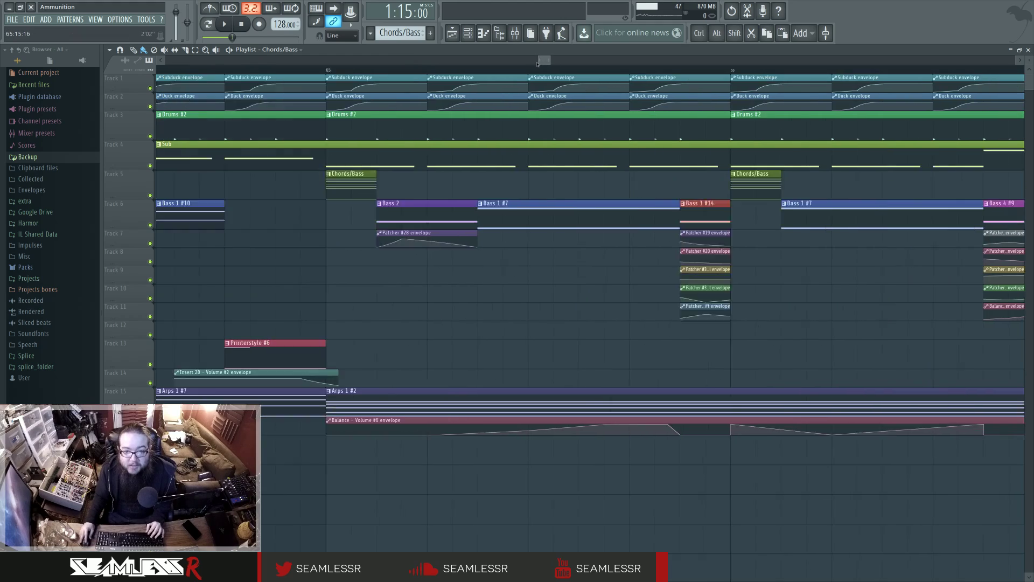
{"action": "scroll", "coordinate": [317, 240], "scroll_direction": "down", "scroll_amount": 8}
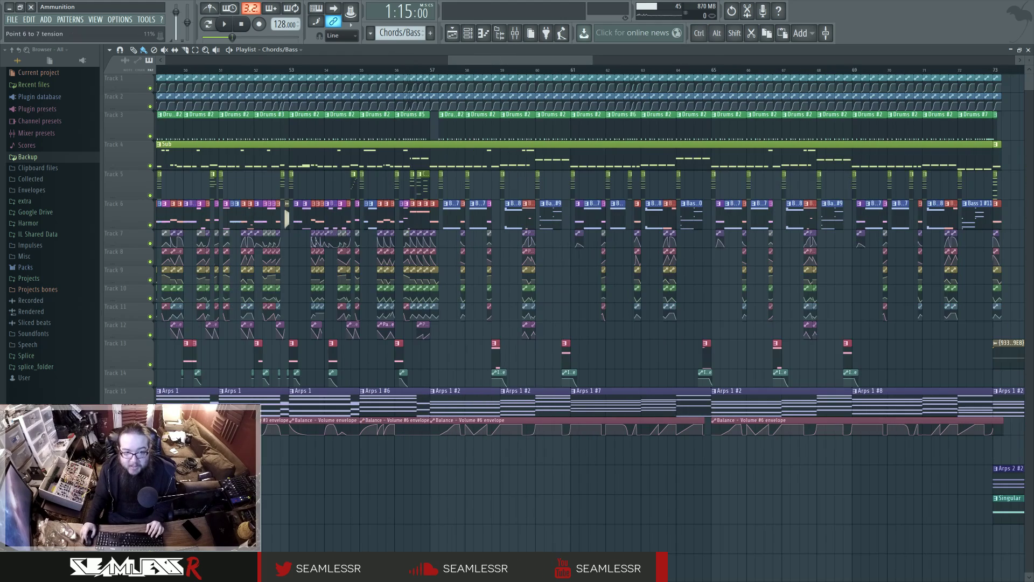
{"action": "key", "text": "space"}
{"action": "scroll", "coordinate": [254, 277], "scroll_direction": "up", "scroll_amount": 6}
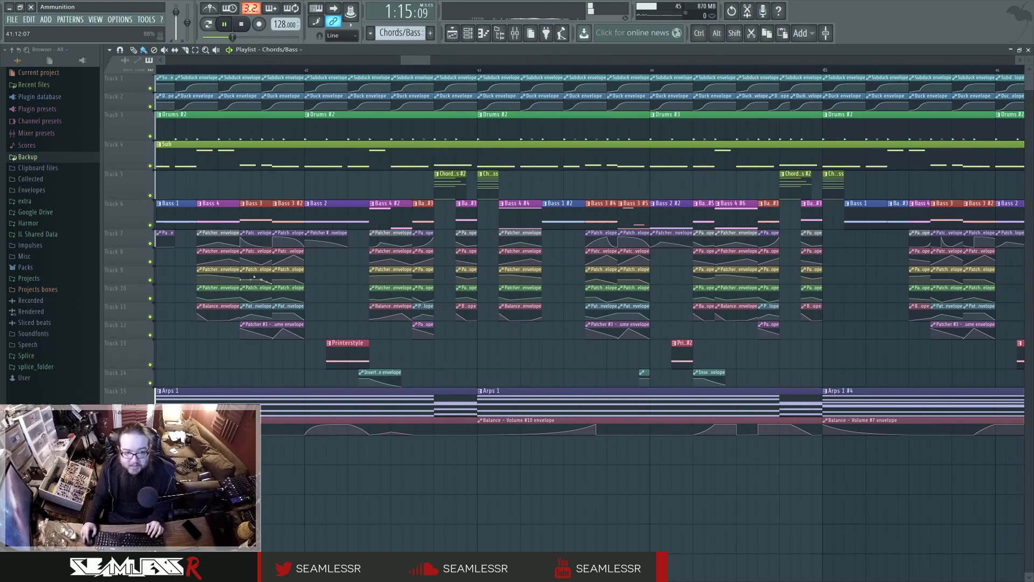
{"action": "key", "text": "space"}
{"action": "left_click", "coordinate": [408, 70]}
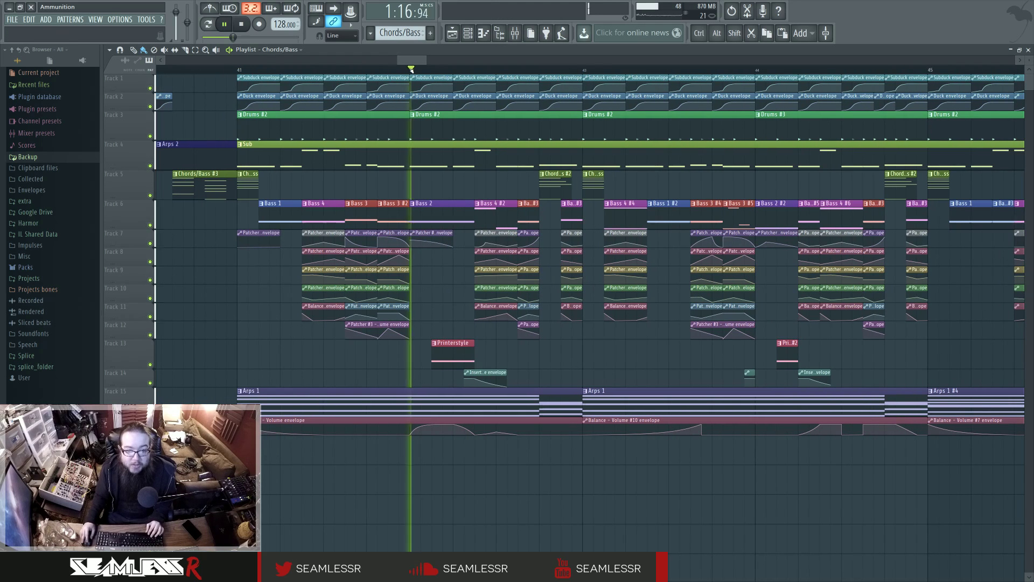
{"action": "key", "text": "space"}
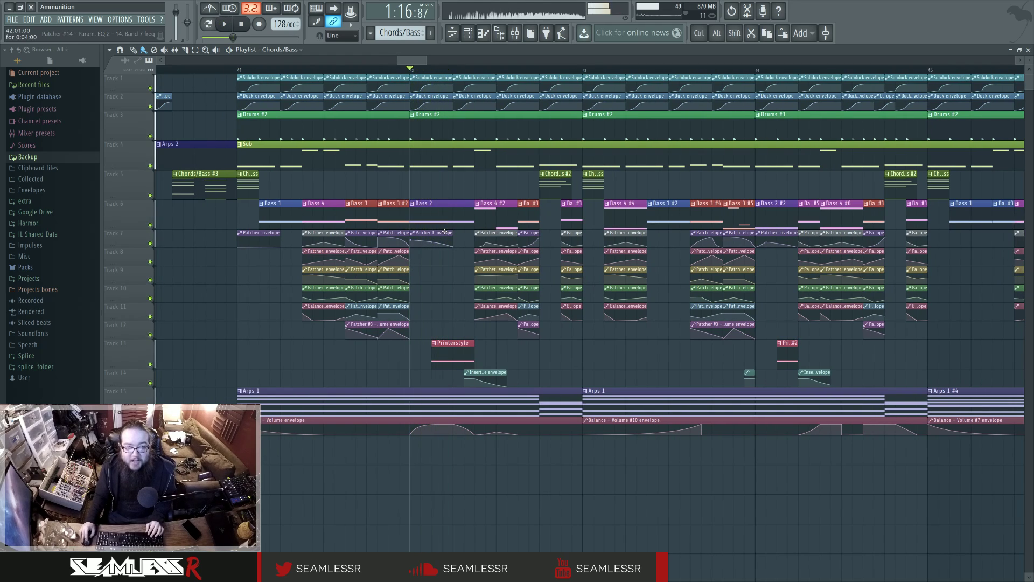
{"action": "key", "text": "space"}
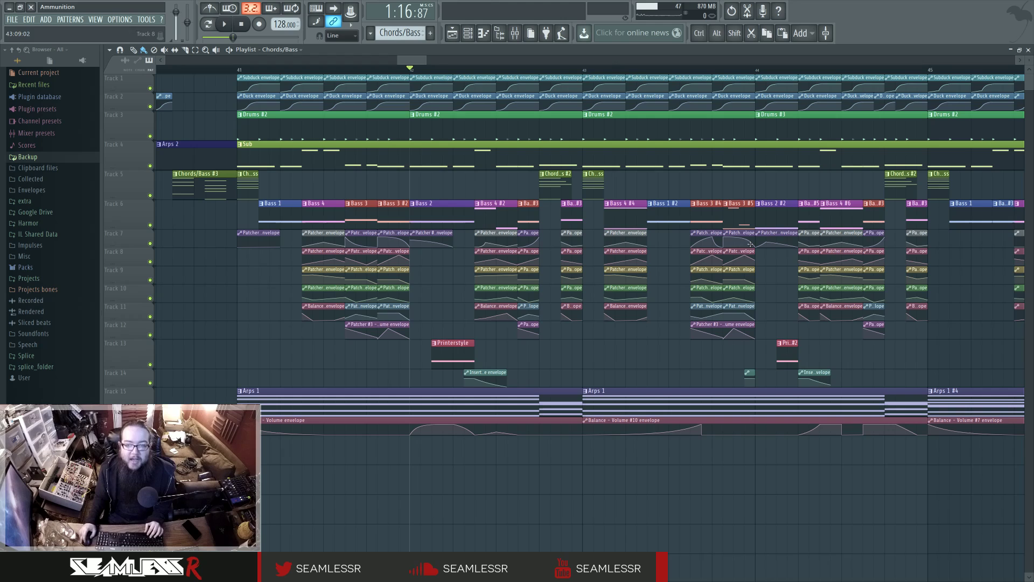
Audition the Bass 2 #2 clip at bar 44 and return the playhead to bar 41.
{"action": "left_click", "coordinate": [755, 70]}
{"action": "key", "text": "space"}
{"action": "key", "text": "space"}
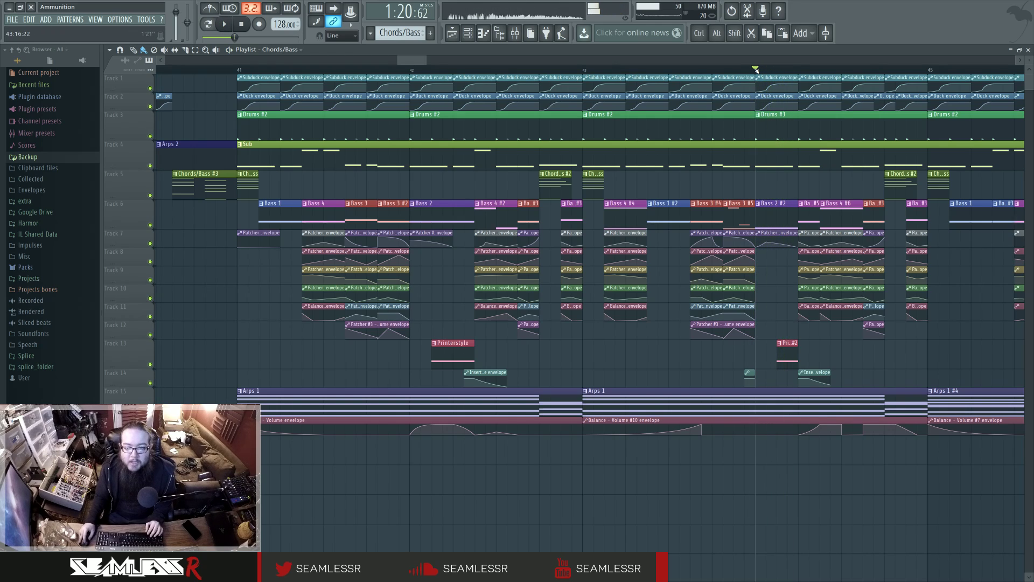
{"action": "left_click", "coordinate": [246, 70]}
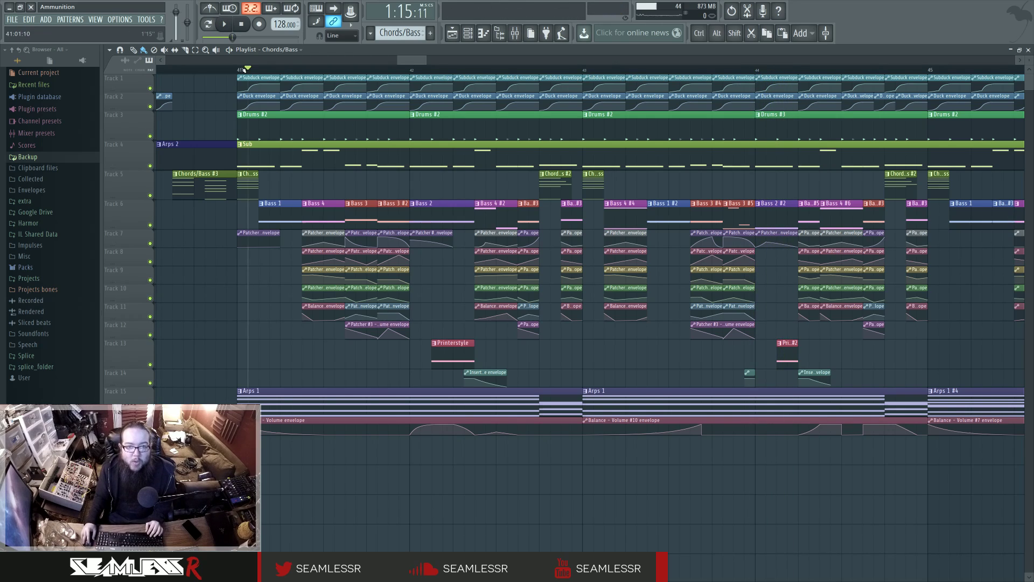
Check the effect slots of the Bass 2 mixer track and reopen the channel's Harmor synth.
{"action": "left_click", "coordinate": [468, 33]}
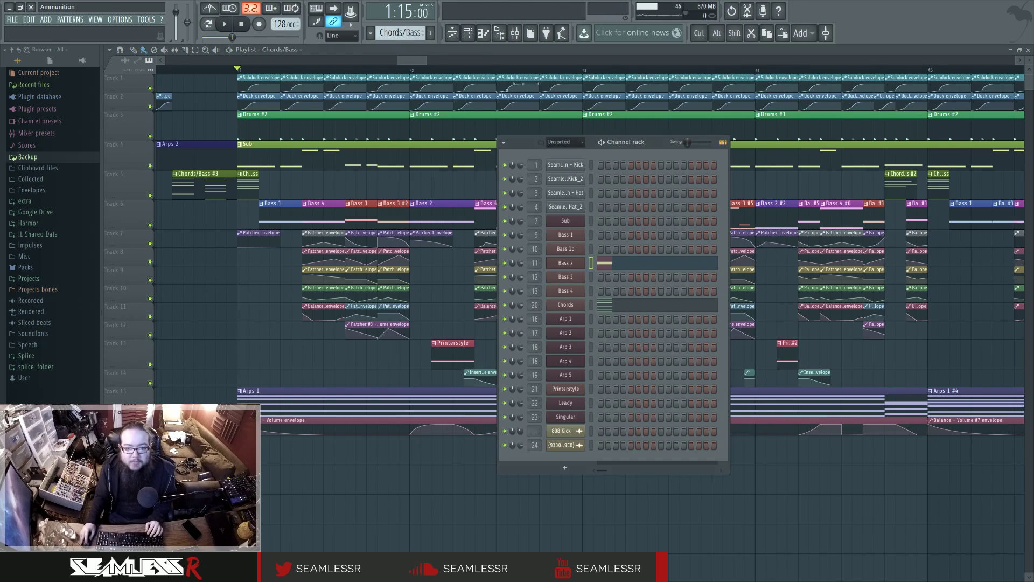
{"action": "left_click", "coordinate": [566, 263]}
{"action": "key", "text": "F9"}
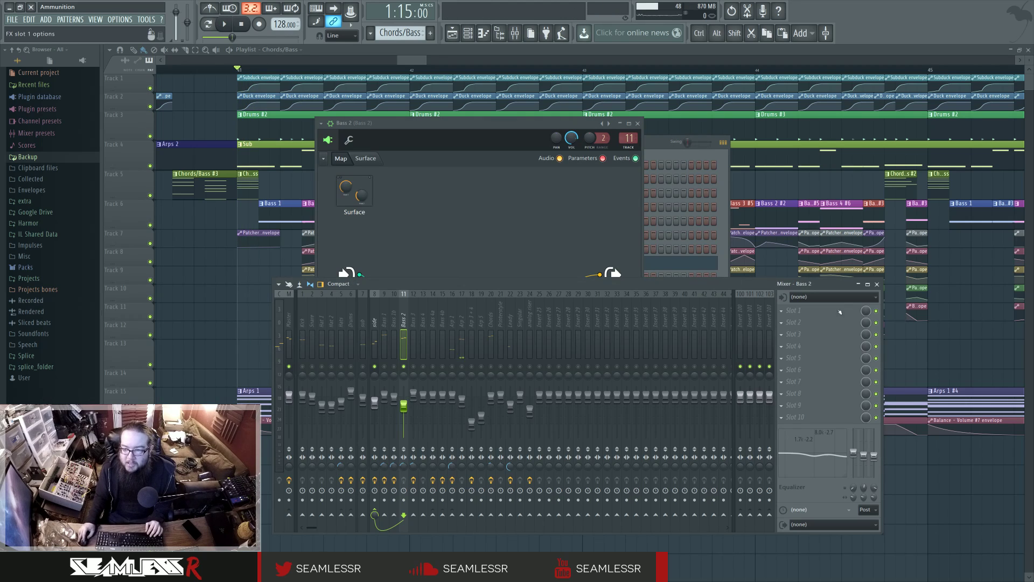
{"action": "key", "text": "Escape"}
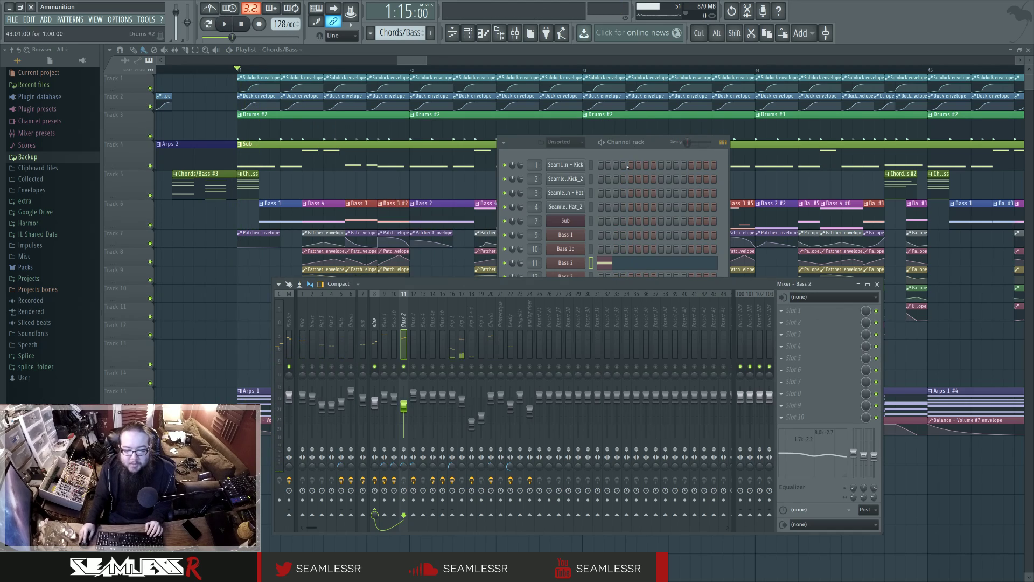
{"action": "left_click", "coordinate": [574, 263]}
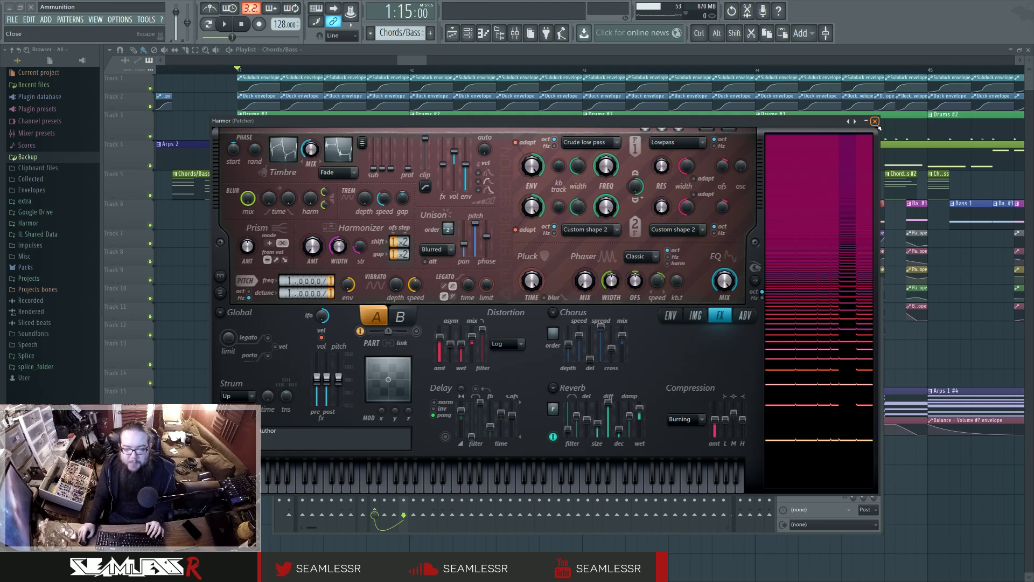
Close Harmor, enable the Chords mixer track alongside Bass 2, and play the section from bar 41.
{"action": "left_click", "coordinate": [875, 121]}
{"action": "left_click", "coordinate": [704, 283]}
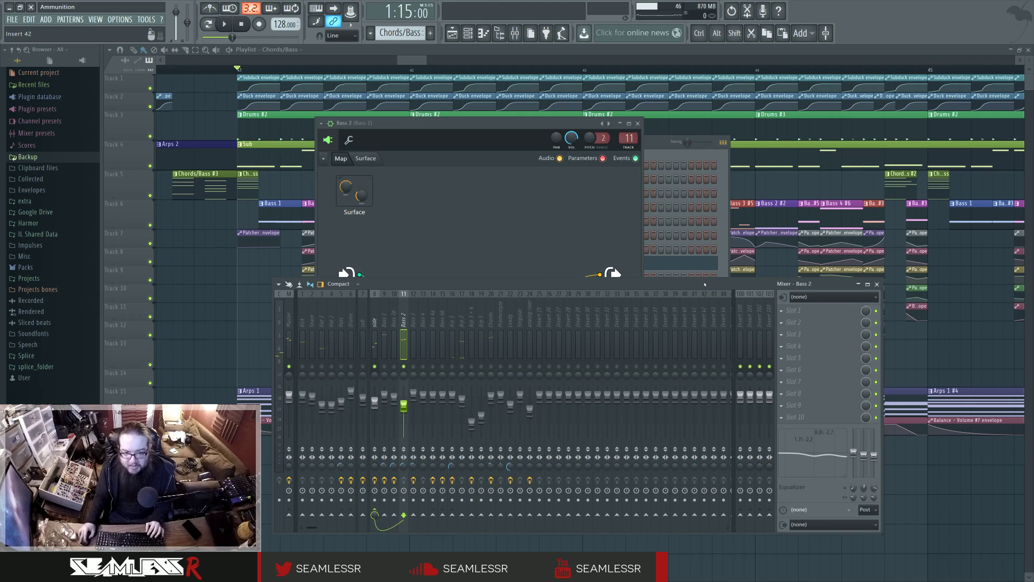
{"action": "key", "text": "space"}
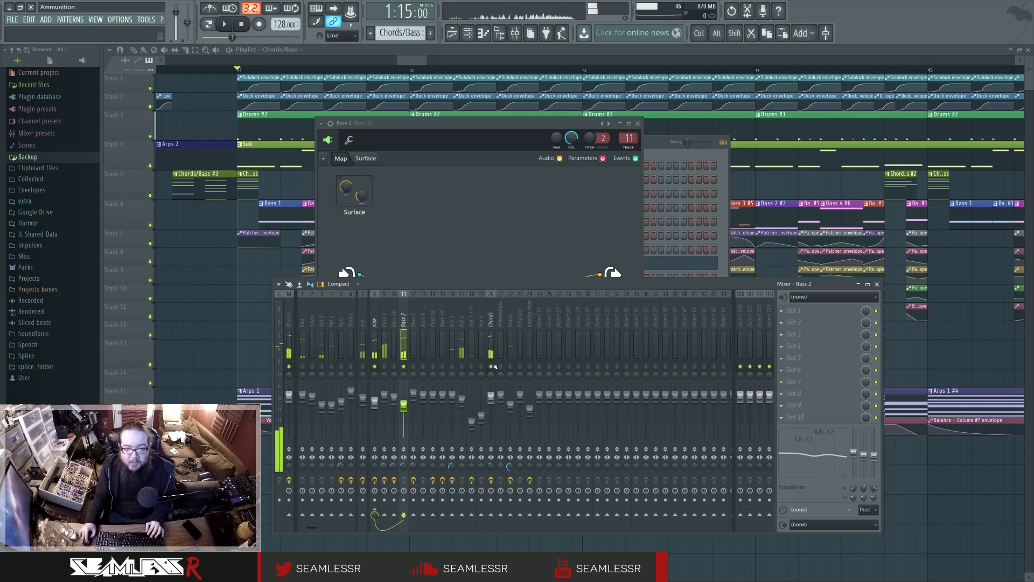
{"action": "key", "text": "space"}
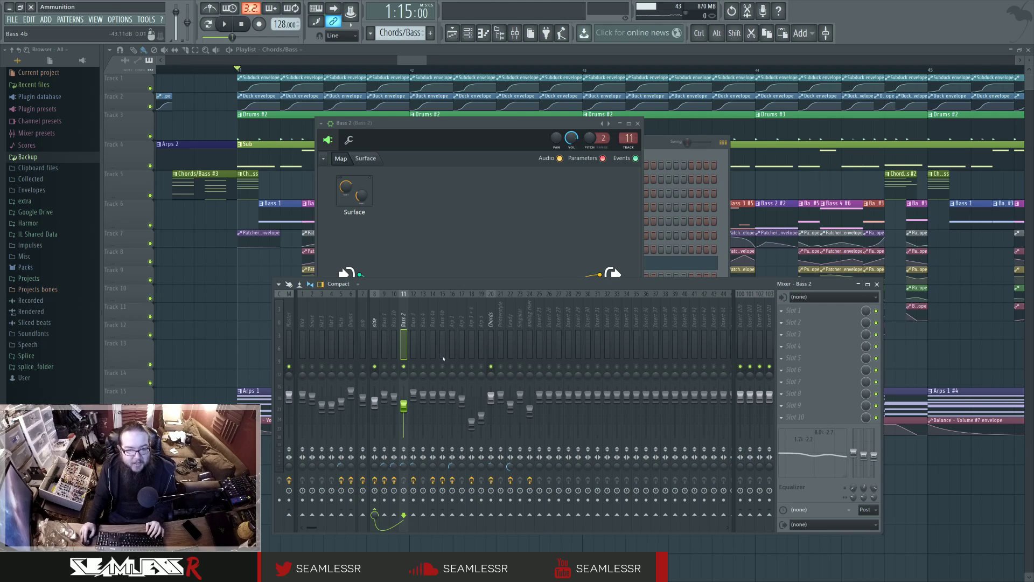
Play the start of bar 41 with only the playlist showing and open the Bass 1 Patcher map in an enlarged window.
{"action": "key", "text": "F12"}
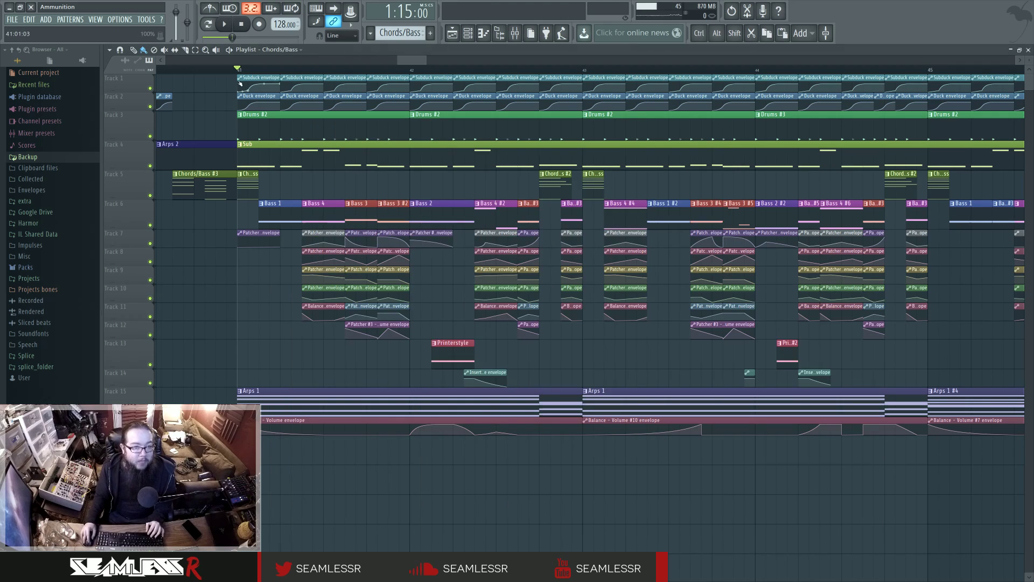
{"action": "key", "text": "space"}
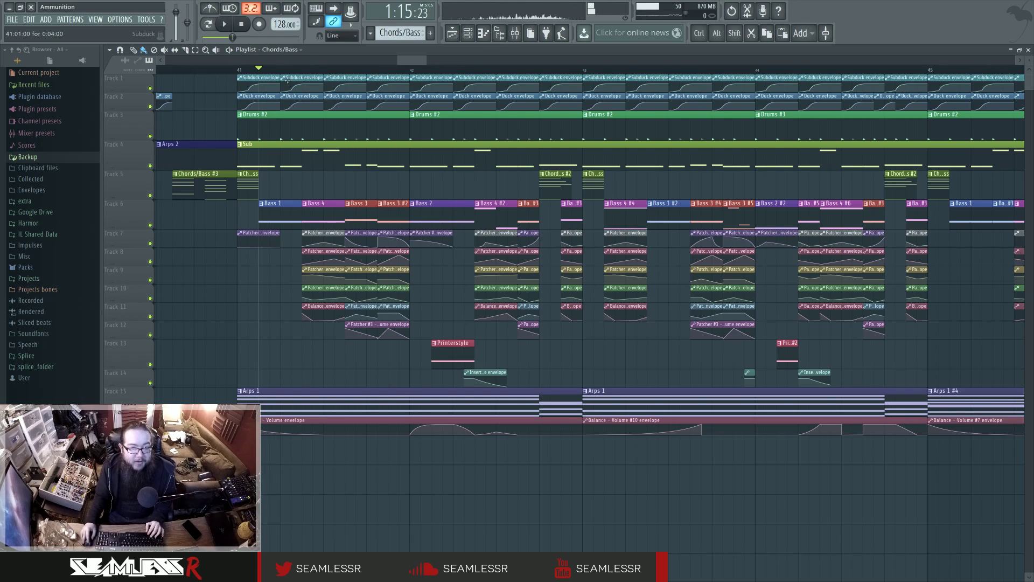
{"action": "key", "text": "F6"}
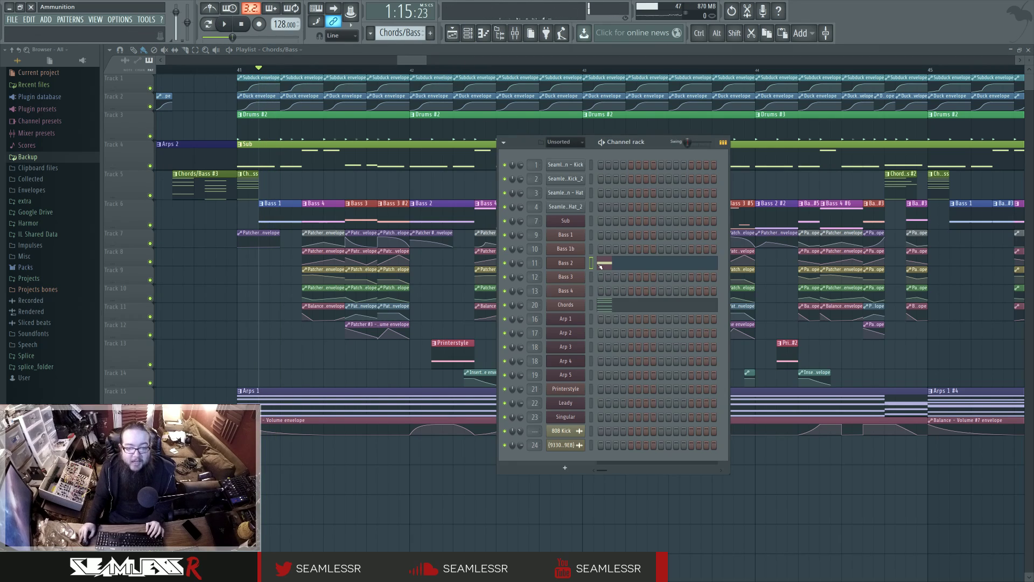
{"action": "left_click", "coordinate": [577, 237]}
{"action": "left_click_drag", "start_coordinate": [626, 435], "coordinate": [989, 531]}
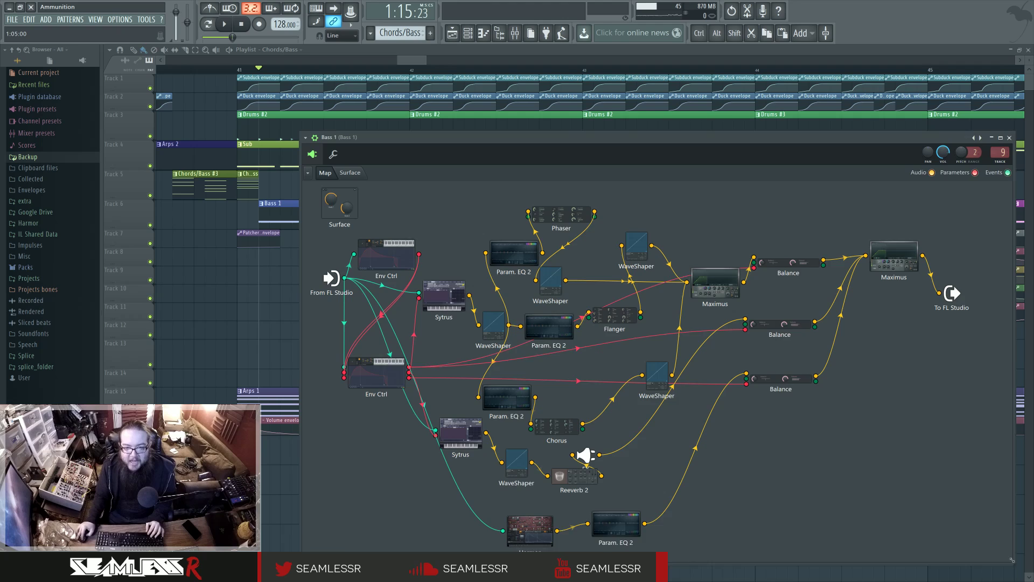
{"action": "left_click_drag", "start_coordinate": [514, 139], "coordinate": [466, 114]}
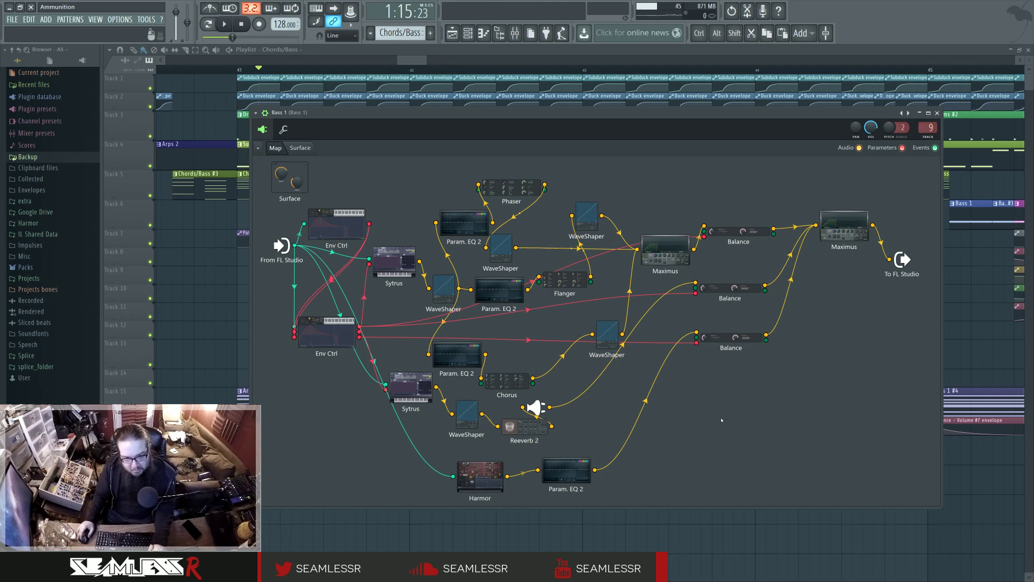
Check the uppermost Balance plugin and the upper Env Ctrl in the Bass 1 patch and close them.
{"action": "double_click", "coordinate": [742, 233]}
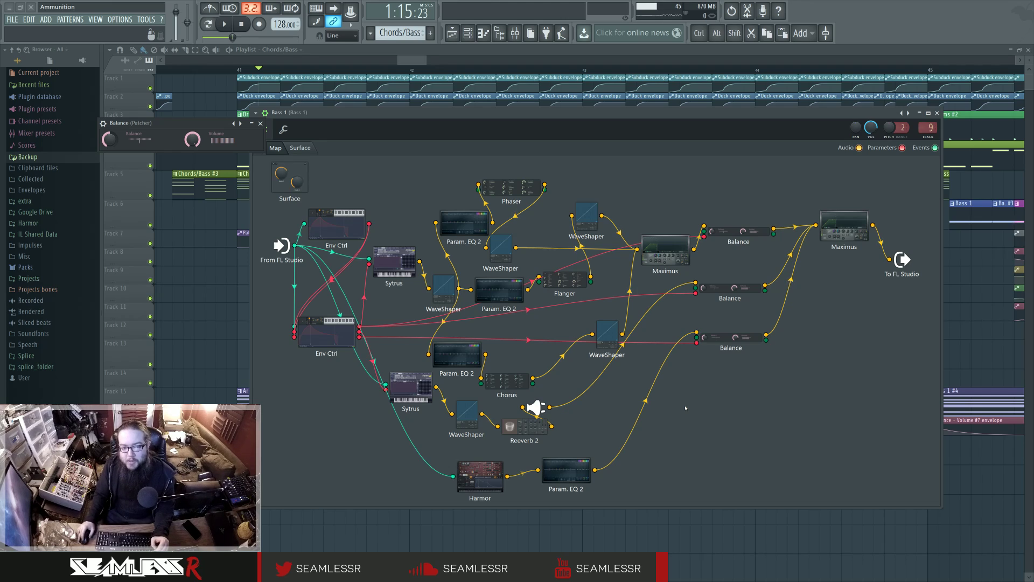
{"action": "double_click", "coordinate": [346, 219]}
{"action": "left_click_drag", "start_coordinate": [320, 123], "coordinate": [595, 115]}
{"action": "left_click", "coordinate": [718, 115]}
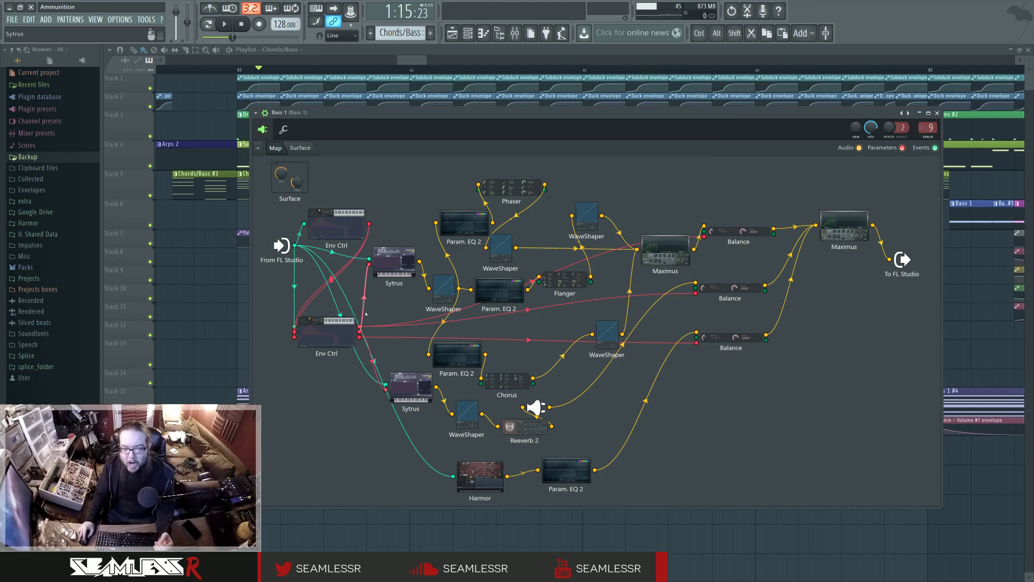
Compare the LFO articulators 2 and 3 of the lower Env Ctrl with the keyboard mapping of the upper Env Ctrl.
{"action": "left_click", "coordinate": [341, 324]}
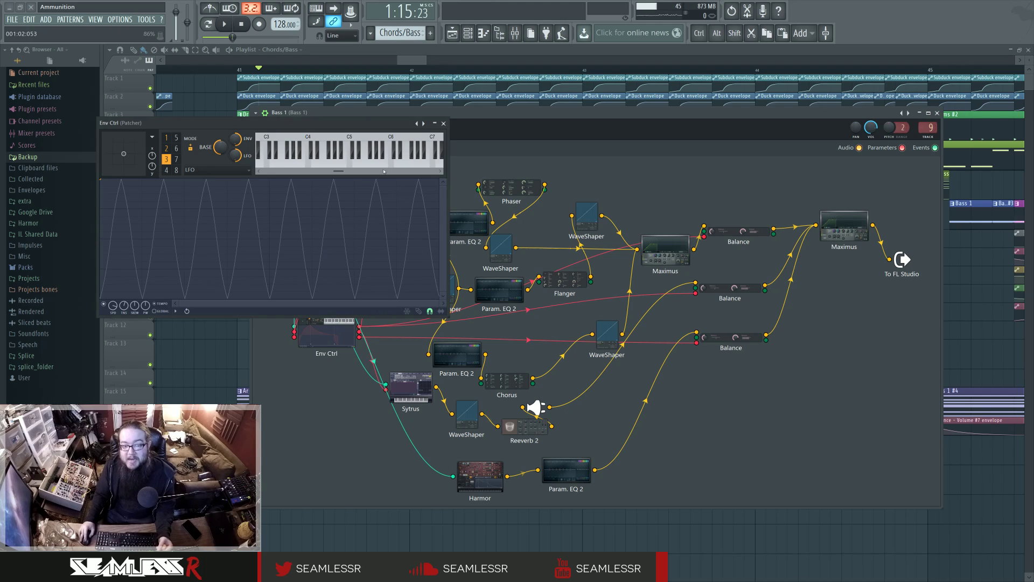
{"action": "left_click", "coordinate": [340, 323]}
{"action": "left_click", "coordinate": [355, 225]}
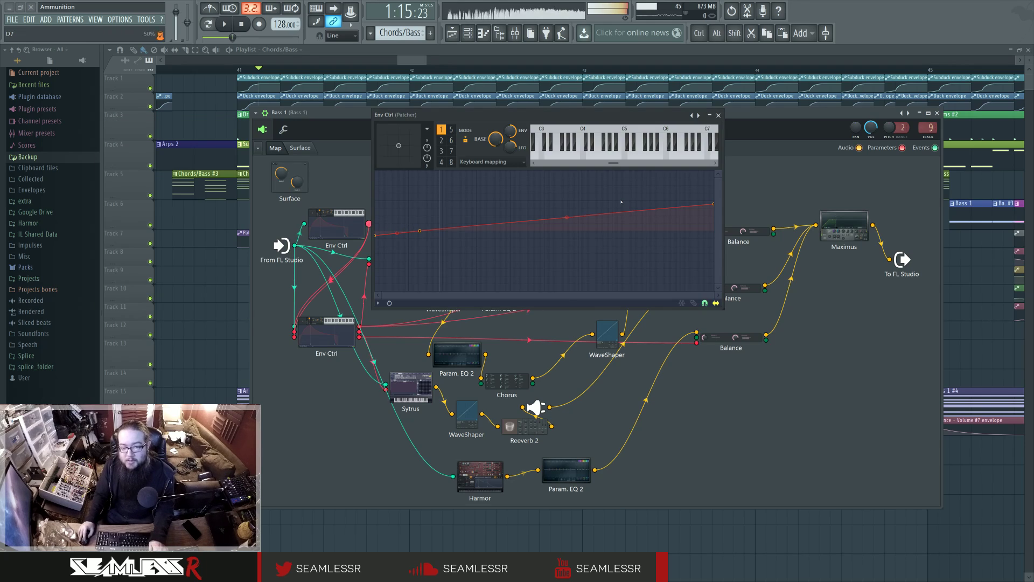
{"action": "left_click", "coordinate": [718, 114]}
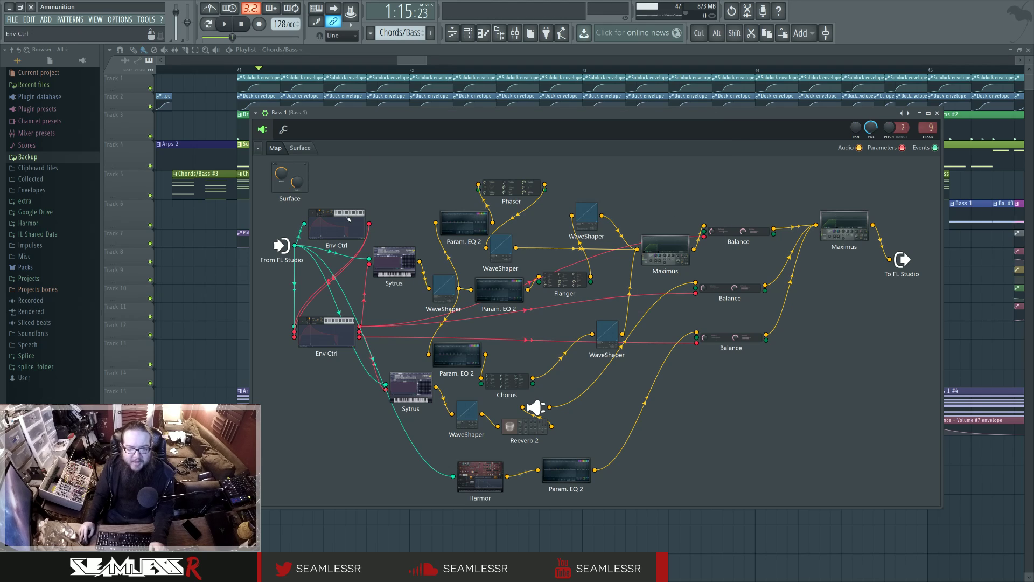
{"action": "left_click", "coordinate": [328, 337]}
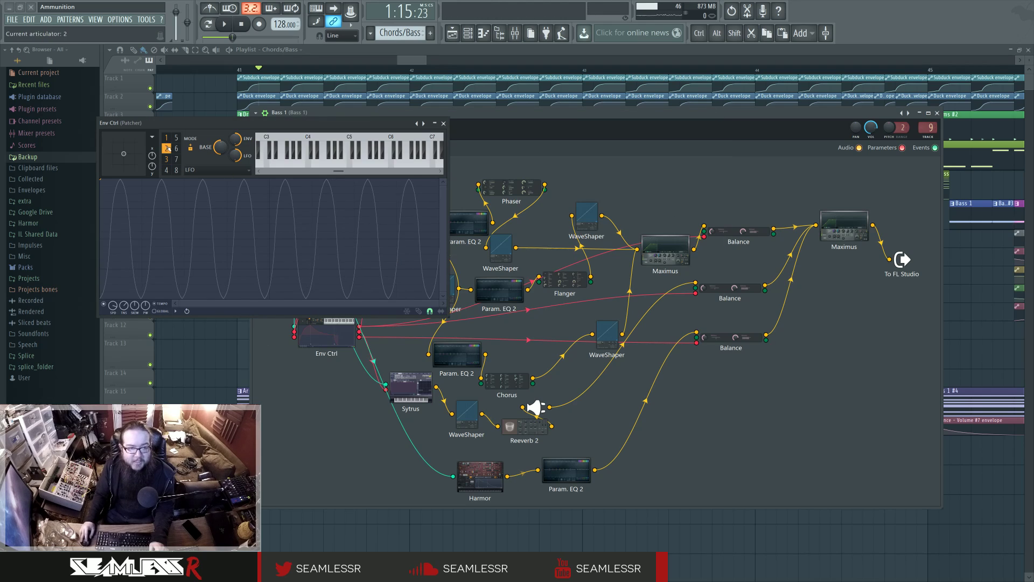
{"action": "left_click", "coordinate": [343, 334]}
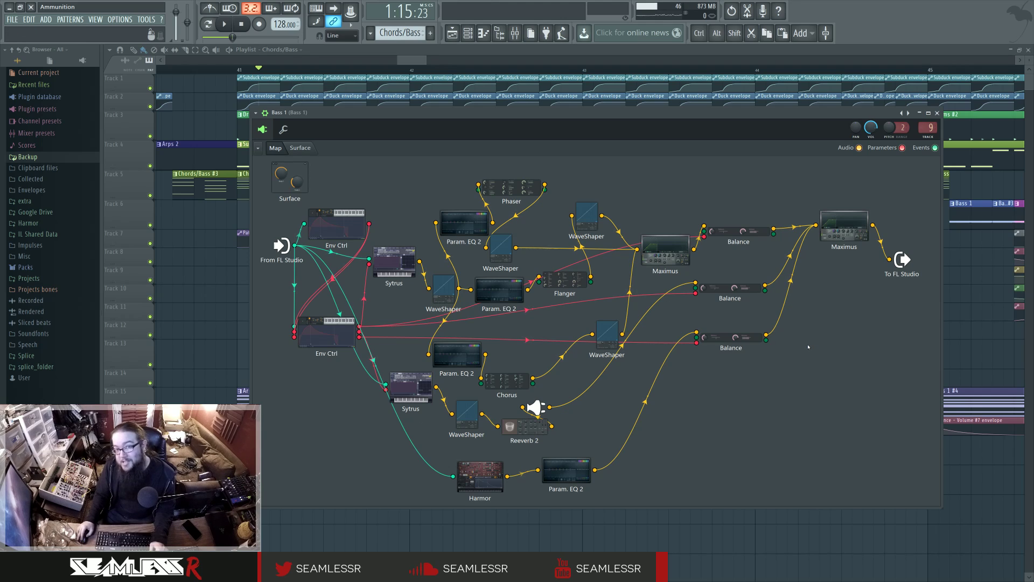
Spread out both Sytrus nodes and move the lower Env Ctrl down beside the lower Sytrus.
{"action": "left_click_drag", "start_coordinate": [411, 385], "coordinate": [385, 388]}
{"action": "left_click_drag", "start_coordinate": [401, 260], "coordinate": [397, 253]}
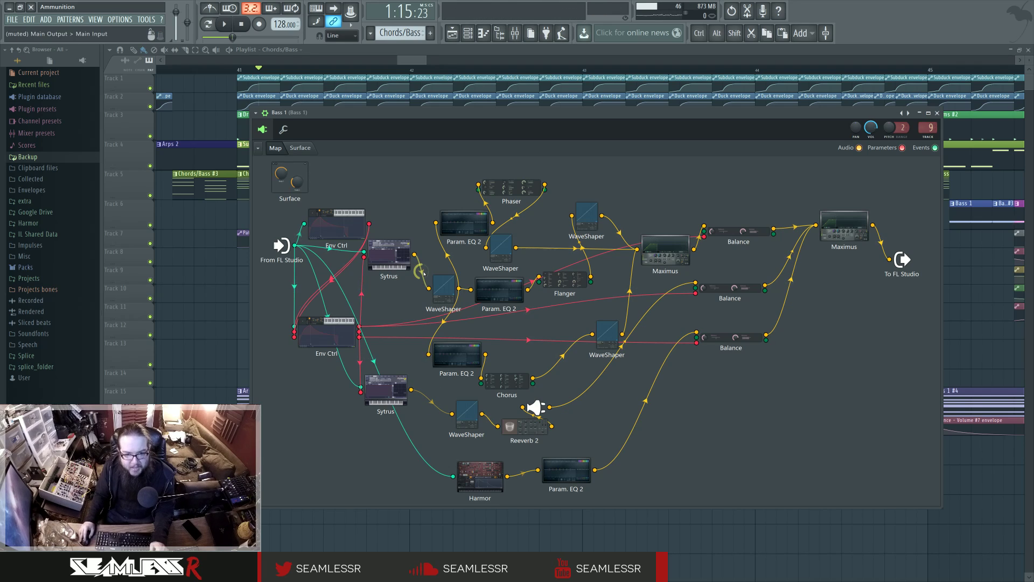
{"action": "left_click_drag", "start_coordinate": [344, 338], "coordinate": [336, 402]}
Inspect the upper Sytrus, covering its Filter 1 settings and the main page's modulation controls.
{"action": "double_click", "coordinate": [397, 256]}
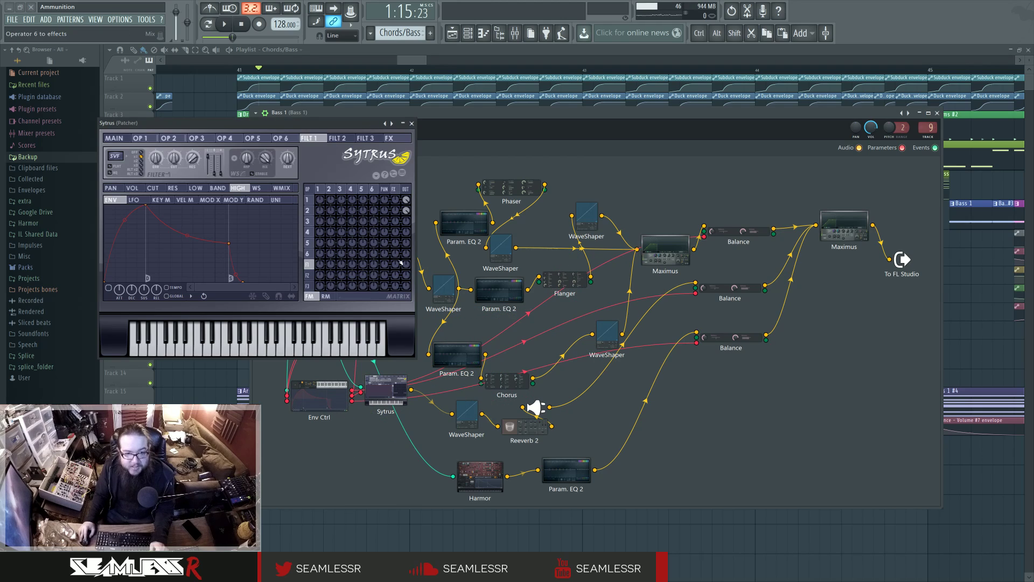
{"action": "left_click", "coordinate": [412, 123]}
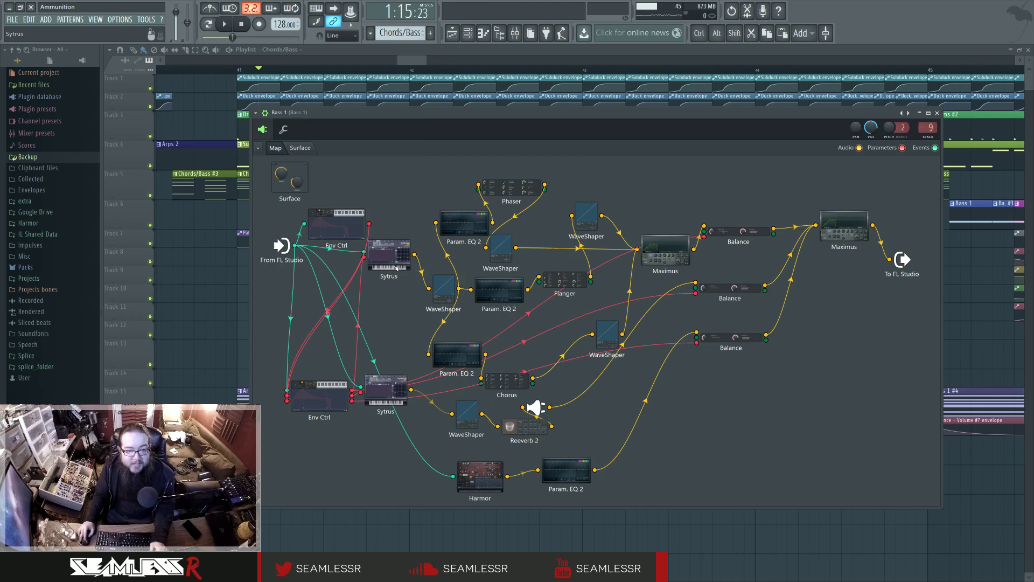
{"action": "double_click", "coordinate": [390, 274]}
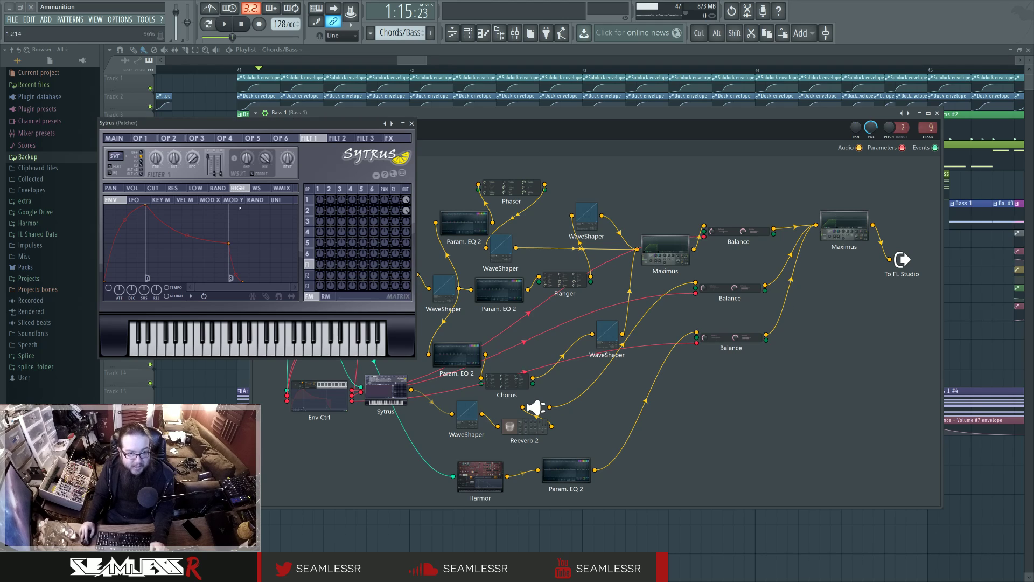
{"action": "left_click_drag", "start_coordinate": [239, 128], "coordinate": [407, 160]}
{"action": "left_click", "coordinate": [282, 170]}
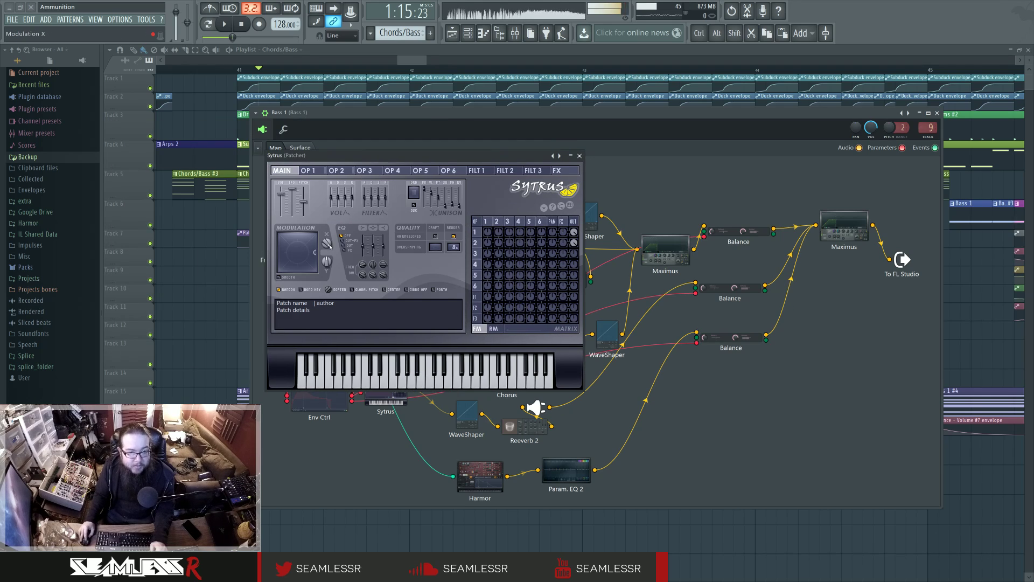
{"action": "left_click", "coordinate": [579, 155]}
Move the To FL Studio node well below Maximus and wire the upper Sytrus output directly to it.
{"action": "left_click_drag", "start_coordinate": [412, 284], "coordinate": [405, 273]}
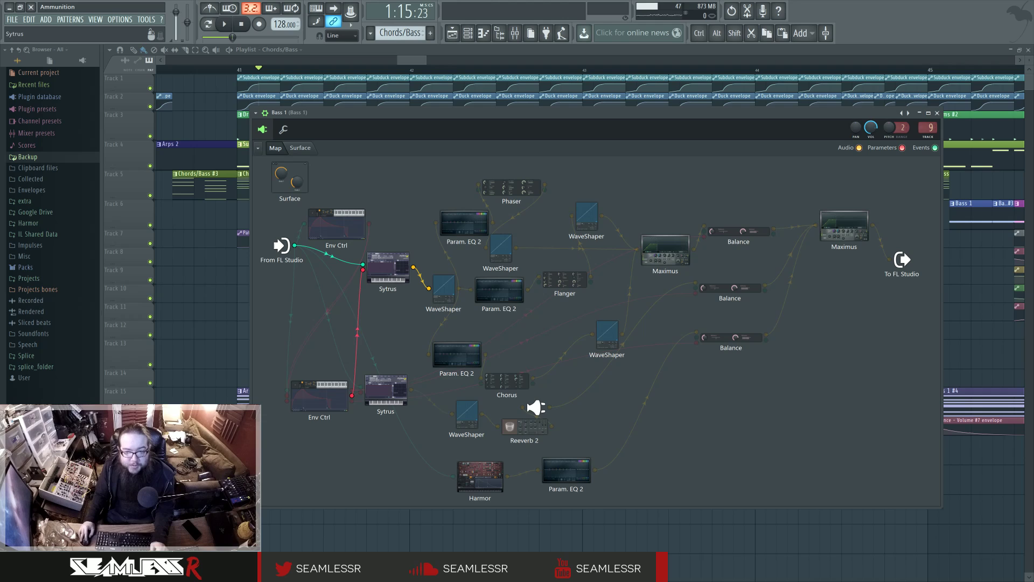
{"action": "left_click_drag", "start_coordinate": [901, 259], "coordinate": [912, 408]}
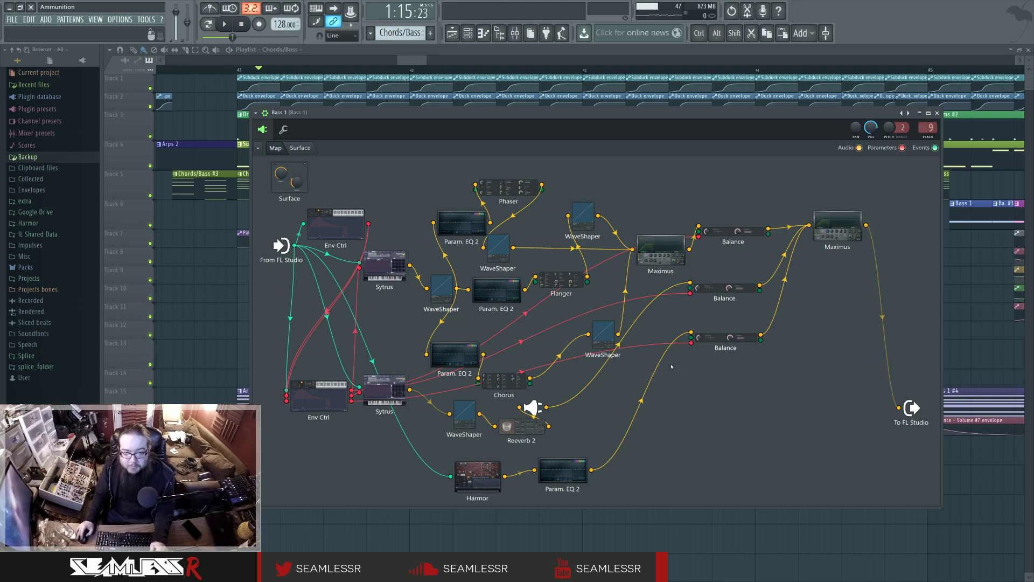
{"action": "left_click_drag", "start_coordinate": [410, 265], "coordinate": [899, 408]}
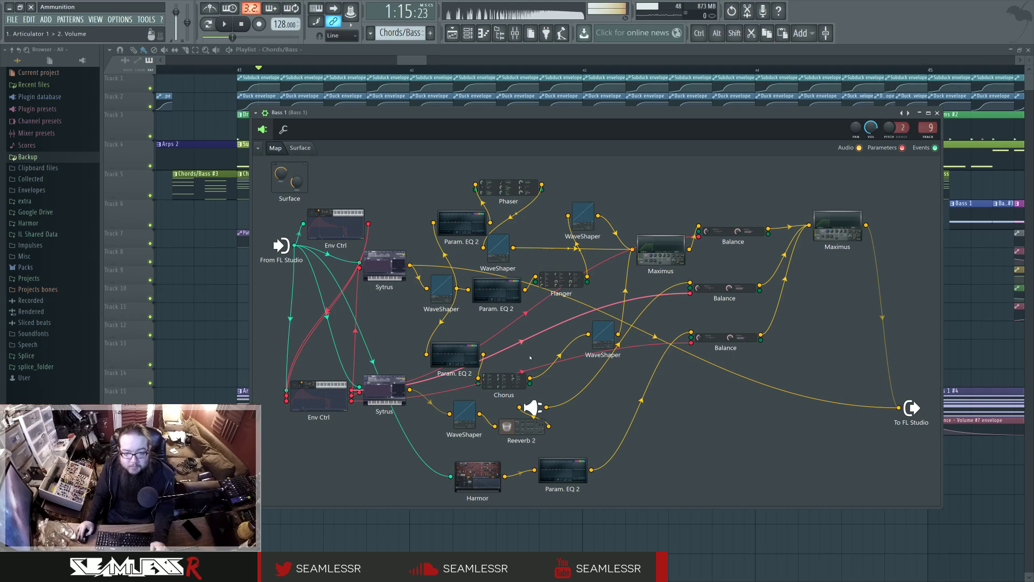
Examine the pitch, modulation, pan, phase, damping and volume envelopes of operator 1 in the upper Sytrus, glancing at operator 2.
{"action": "left_click", "coordinate": [394, 262]}
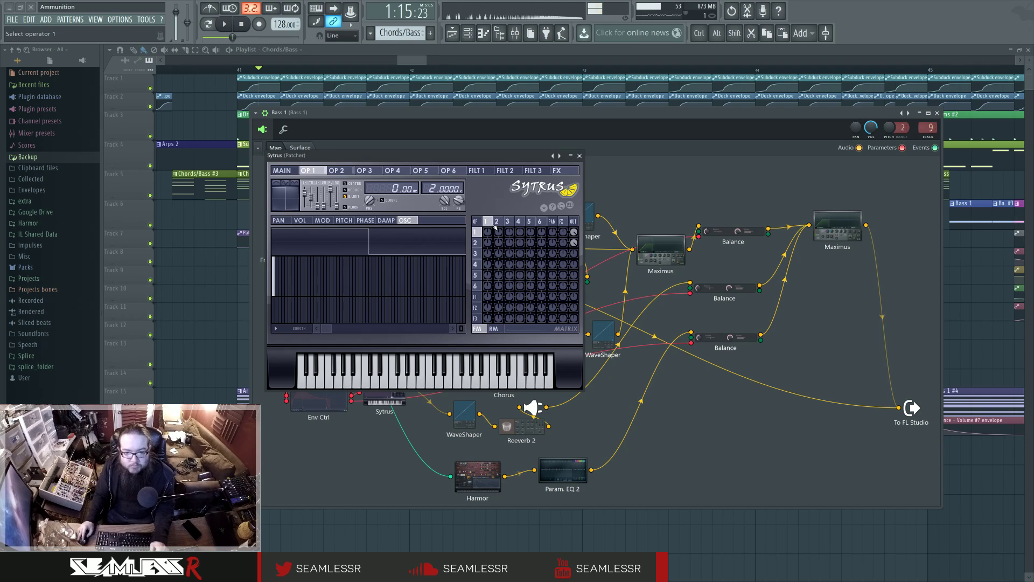
{"action": "left_click", "coordinate": [344, 220]}
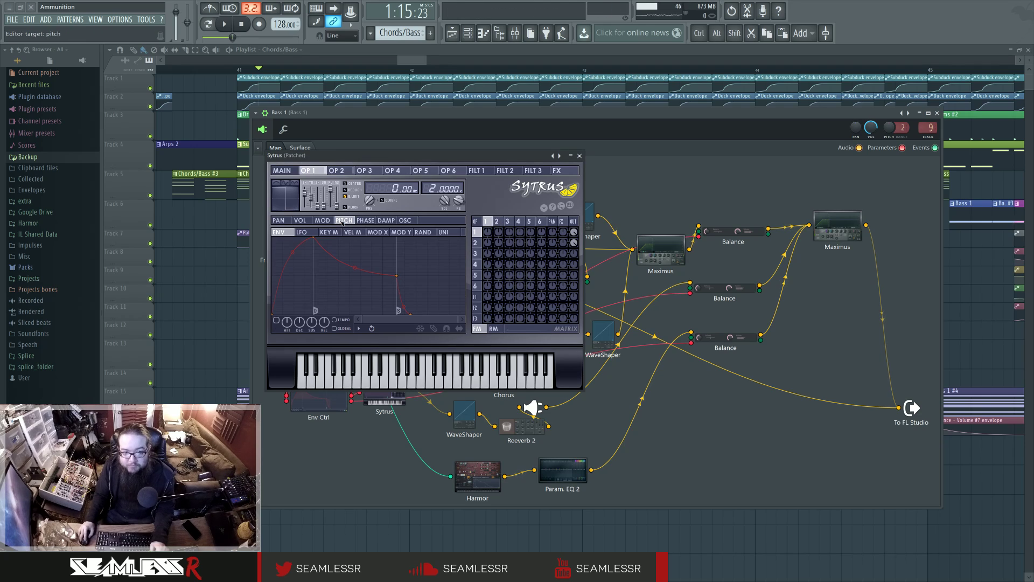
{"action": "left_click", "coordinate": [322, 220]}
{"action": "left_click", "coordinate": [279, 220]}
{"action": "left_click", "coordinate": [365, 220]}
{"action": "left_click", "coordinate": [386, 221]}
{"action": "left_click", "coordinate": [496, 221]}
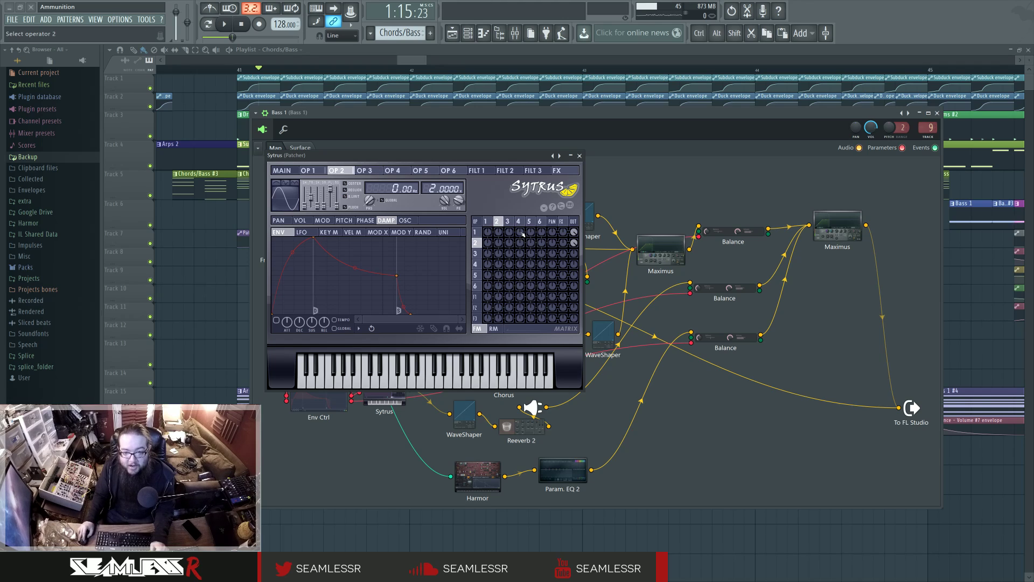
{"action": "left_click", "coordinate": [475, 232]}
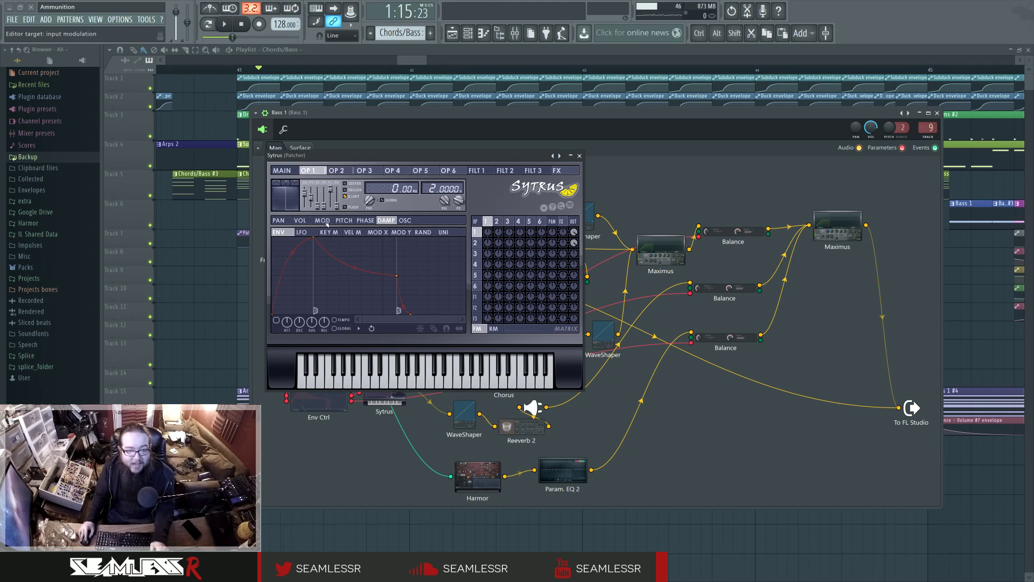
{"action": "left_click", "coordinate": [343, 221]}
{"action": "left_click", "coordinate": [365, 221]}
{"action": "left_click", "coordinate": [300, 220]}
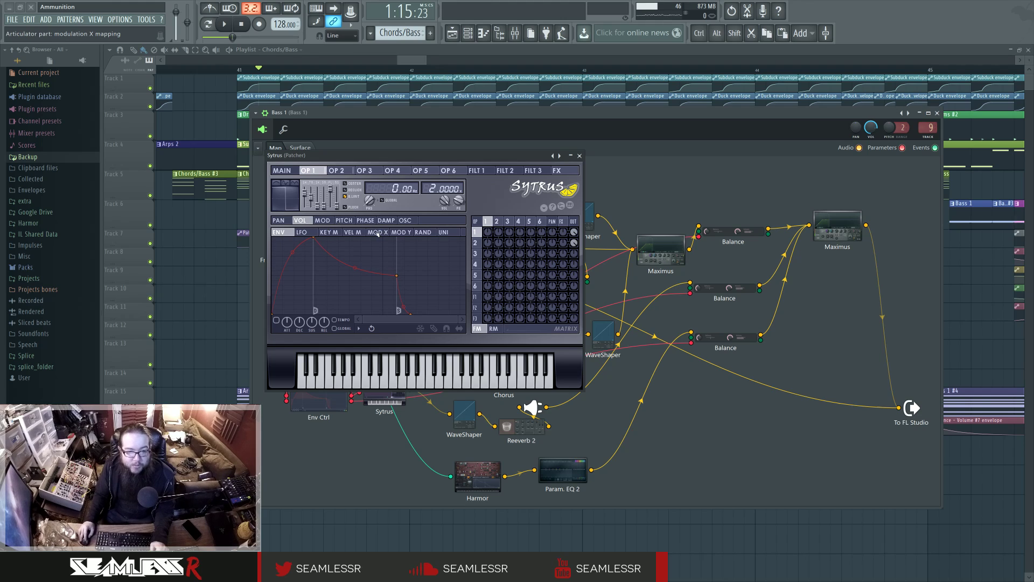
Check operator 1's LFO curves for volume, pitch, phase and damping, and close Sytrus.
{"action": "left_click", "coordinate": [302, 233]}
{"action": "left_click", "coordinate": [344, 220]}
{"action": "left_click", "coordinate": [365, 220]}
{"action": "left_click", "coordinate": [386, 220]}
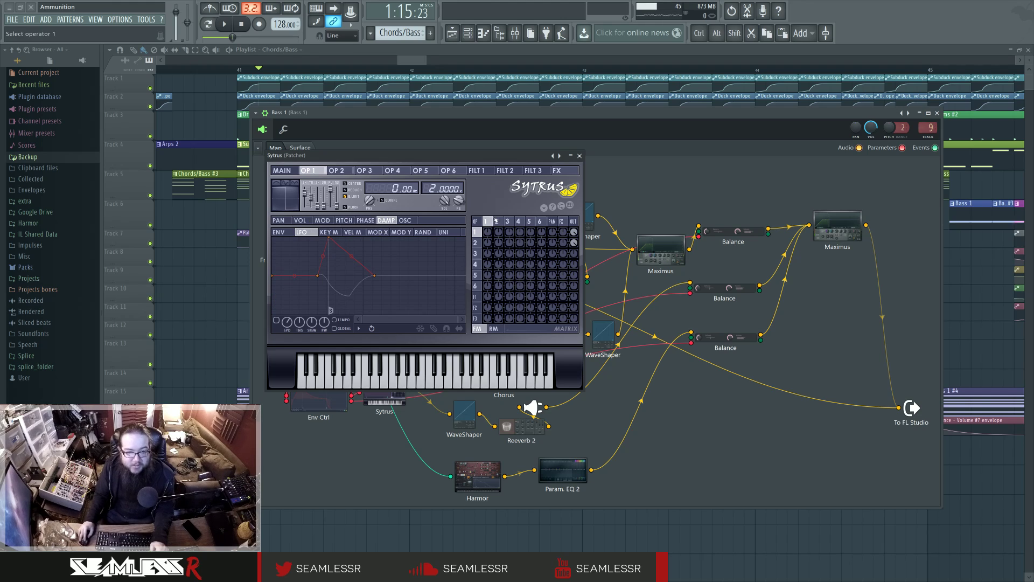
{"action": "left_click", "coordinate": [300, 220]}
{"action": "left_click", "coordinate": [343, 220]}
{"action": "left_click", "coordinate": [386, 220]}
{"action": "left_click", "coordinate": [579, 156]}
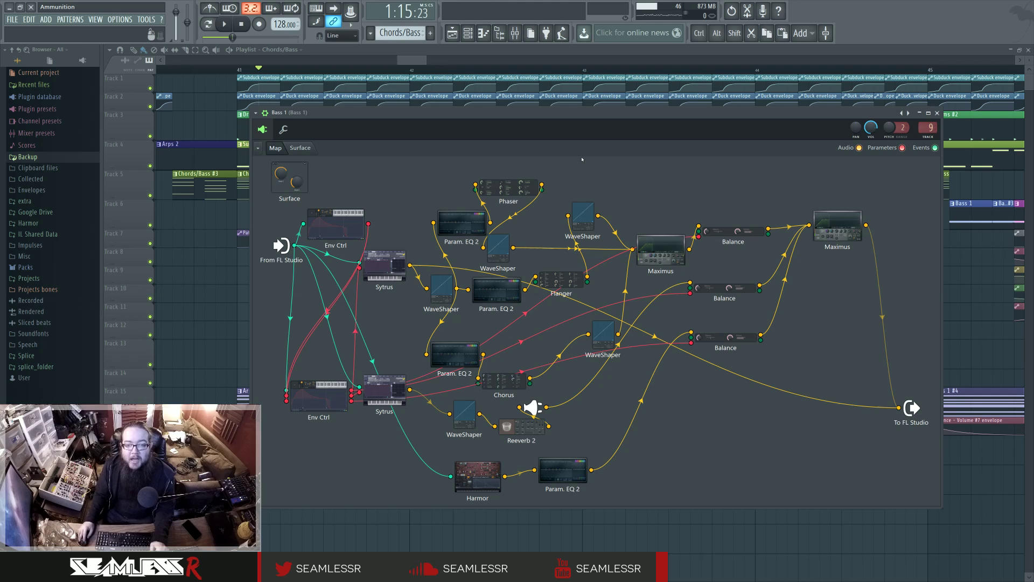
Disconnect Sytrus and Maximus from To FL Studio and reposition the first WaveShaper and the Param. EQ 2 feeding the Chorus.
{"action": "left_click_drag", "start_coordinate": [386, 265], "coordinate": [387, 261]}
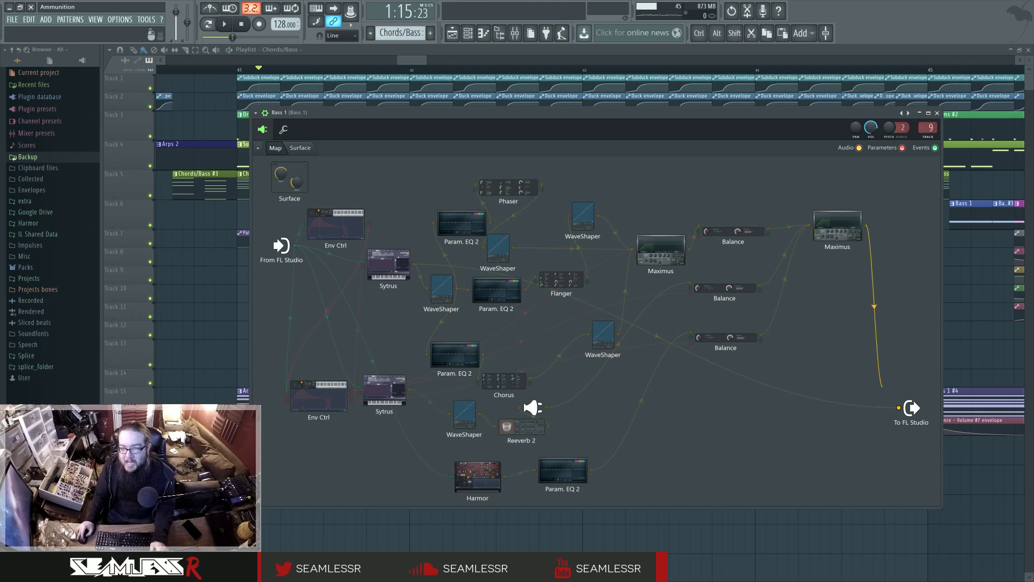
{"action": "left_click_drag", "start_coordinate": [898, 408], "coordinate": [865, 335]}
{"action": "left_click_drag", "start_coordinate": [466, 341], "coordinate": [470, 338]}
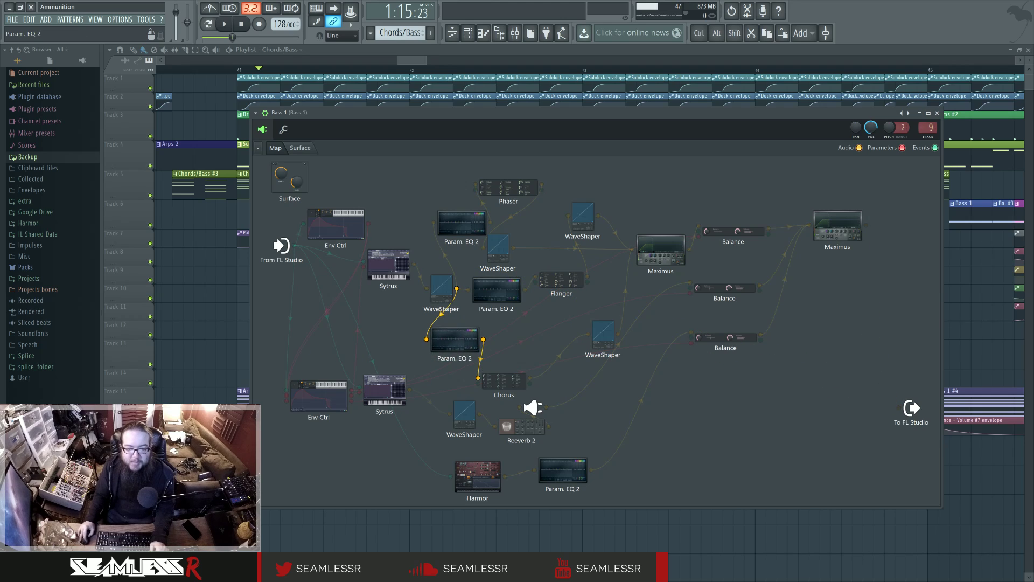
{"action": "left_click_drag", "start_coordinate": [441, 285], "coordinate": [834, 415]}
{"action": "left_click", "coordinate": [441, 279]}
{"action": "left_click", "coordinate": [441, 279]}
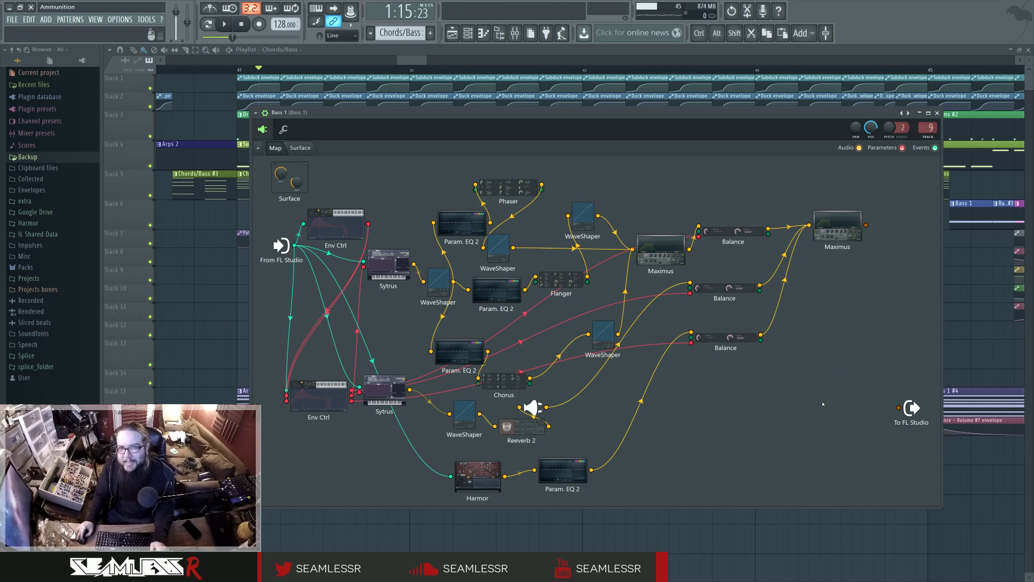
Inspect the Param. EQ 2 before the Chorus and shift the Param. EQ 2 before the Phaser away from the WaveShaper.
{"action": "left_click", "coordinate": [461, 345]}
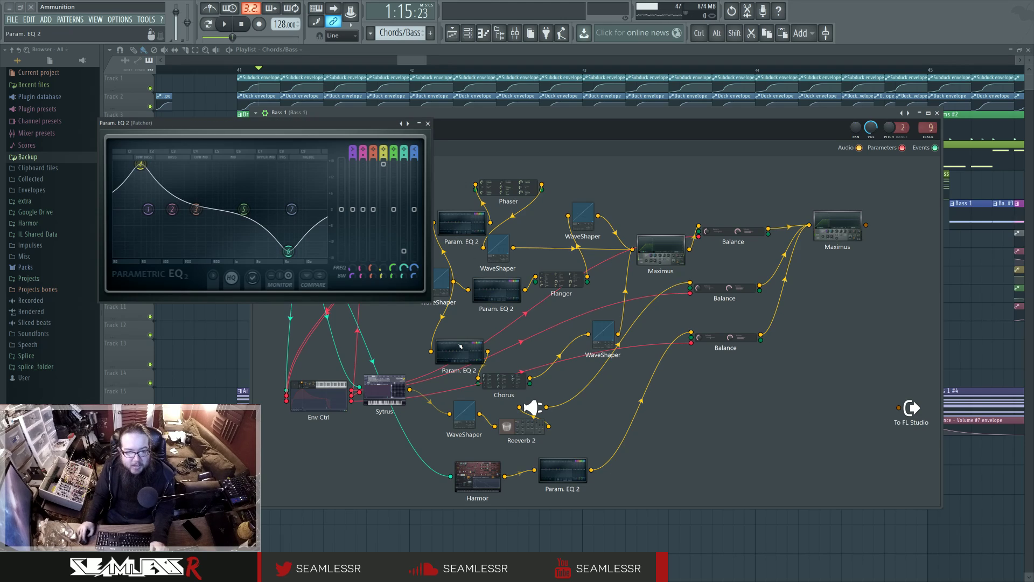
{"action": "left_click", "coordinate": [428, 123]}
{"action": "left_click_drag", "start_coordinate": [461, 222], "coordinate": [440, 215]}
{"action": "left_click", "coordinate": [428, 123]}
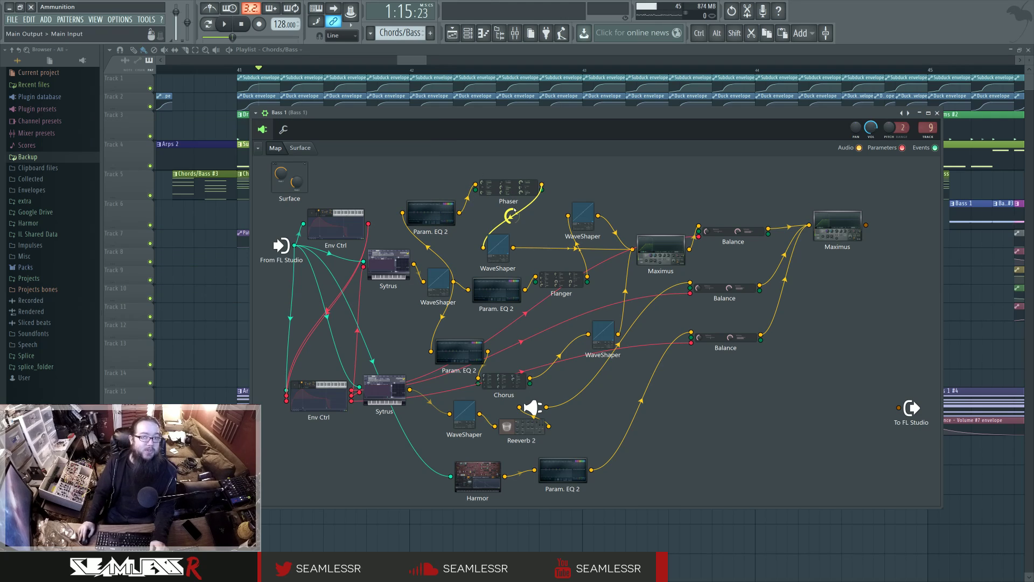
Inspect the WaveShaper after the Phaser and audition the Param. EQ 2, Phaser and WaveShaper outputs in turn through To FL Studio.
{"action": "left_click", "coordinate": [506, 244]}
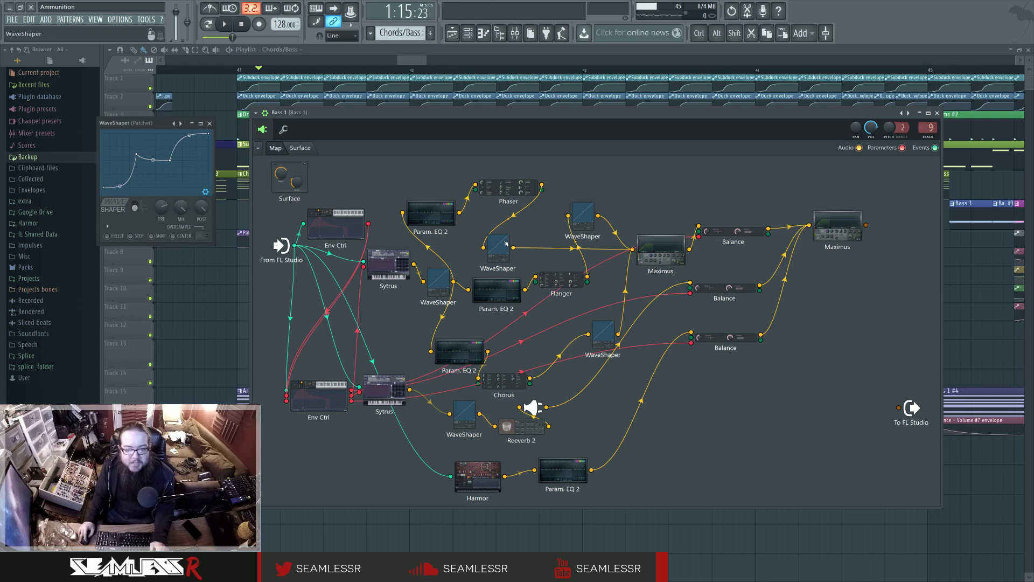
{"action": "left_click", "coordinate": [209, 123]}
{"action": "left_click_drag", "start_coordinate": [459, 212], "coordinate": [887, 401]}
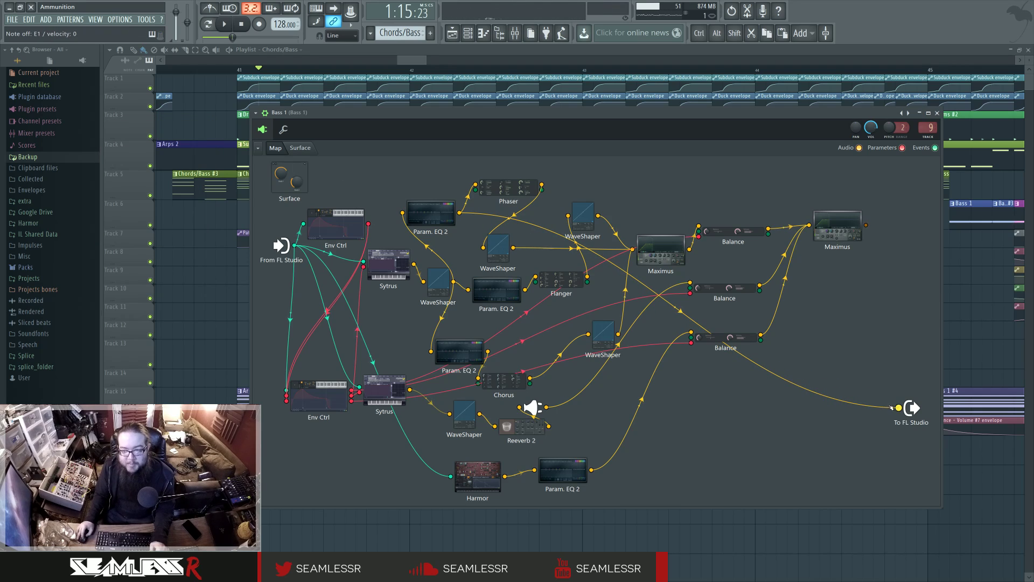
{"action": "left_click_drag", "start_coordinate": [543, 189], "coordinate": [885, 377]}
{"action": "left_click_drag", "start_coordinate": [512, 247], "coordinate": [898, 408]}
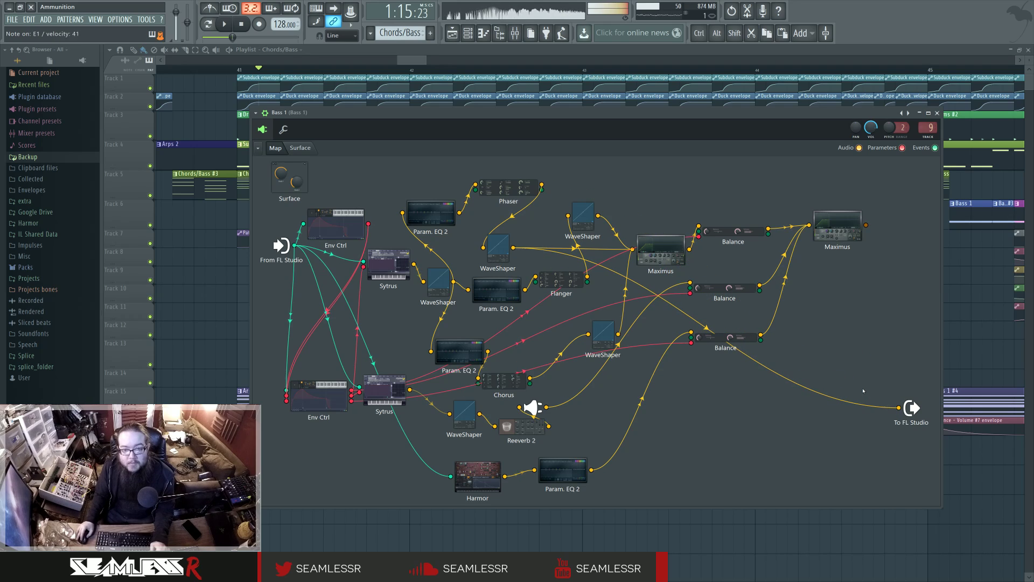
Lower the frequency of the green peak band slightly in the Param. EQ 2 before the Phaser, and disconnect the WaveShaper from To FL Studio.
{"action": "left_click", "coordinate": [449, 231]}
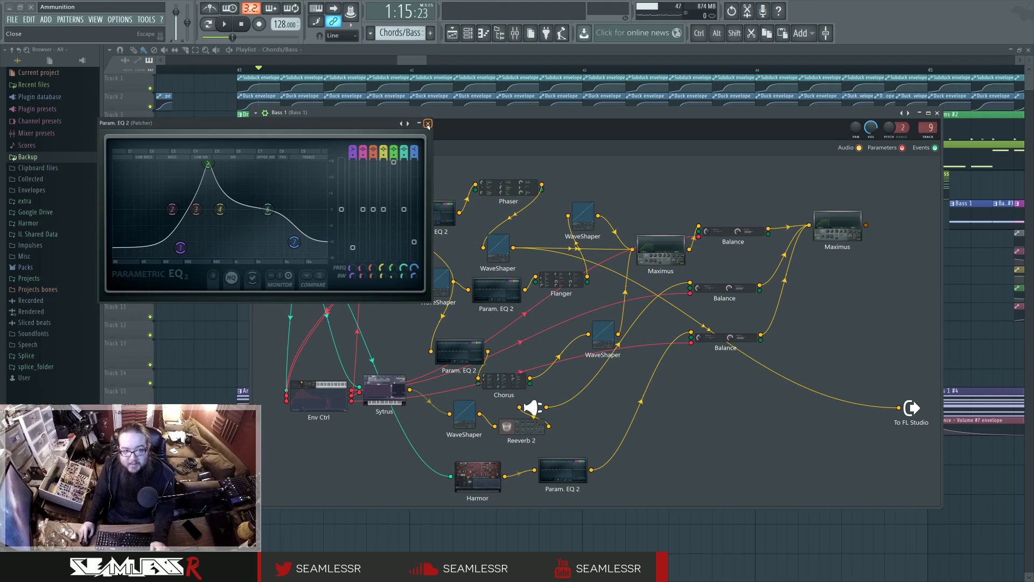
{"action": "mouse_move", "coordinate": [208, 163]}
{"action": "left_mouse_down"}
{"action": "mouse_move", "coordinate": [194, 162]}
{"action": "mouse_move", "coordinate": [203, 162]}
{"action": "left_mouse_up"}
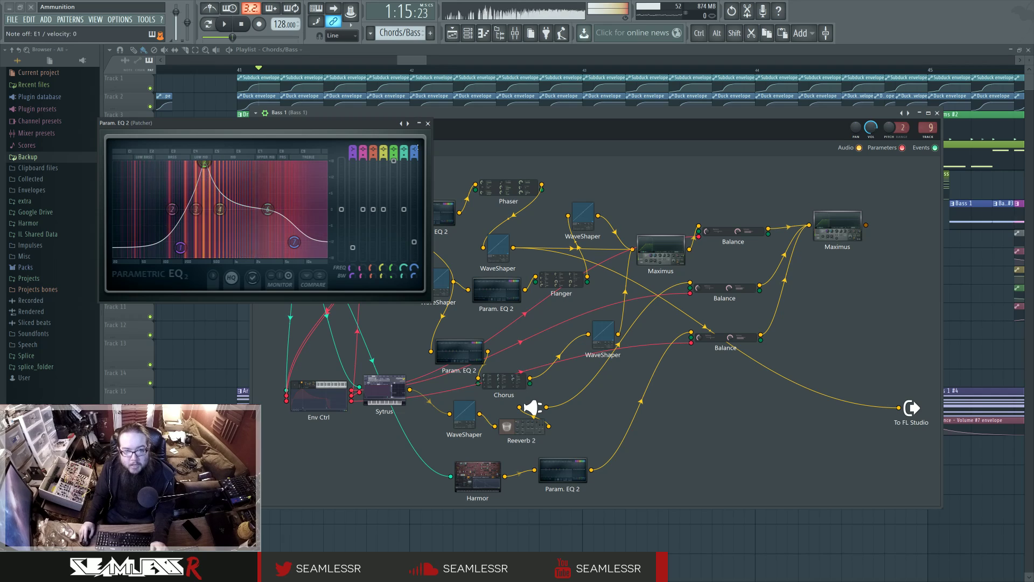
{"action": "left_click", "coordinate": [427, 124]}
{"action": "left_click_drag", "start_coordinate": [898, 407], "coordinate": [516, 192]}
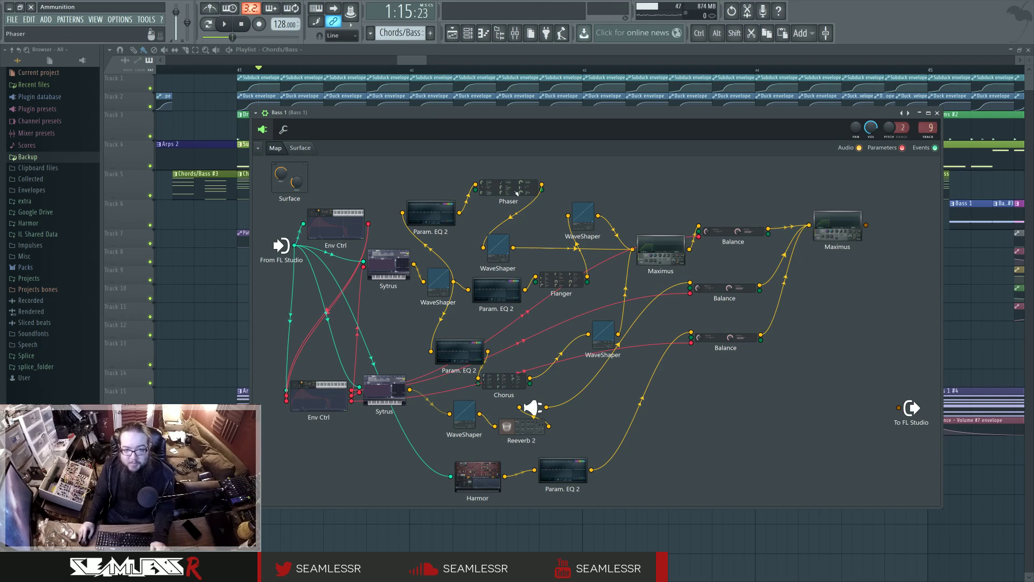
Reposition the WaveShaper nearer the Phaser and the Param. EQ 2 before the Flanger nearer its source, and inspect that Param. EQ 2.
{"action": "mouse_move", "coordinate": [498, 248]}
{"action": "left_mouse_down"}
{"action": "mouse_move", "coordinate": [514, 200]}
{"action": "mouse_move", "coordinate": [576, 181]}
{"action": "mouse_move", "coordinate": [516, 204]}
{"action": "mouse_move", "coordinate": [500, 232]}
{"action": "left_mouse_up"}
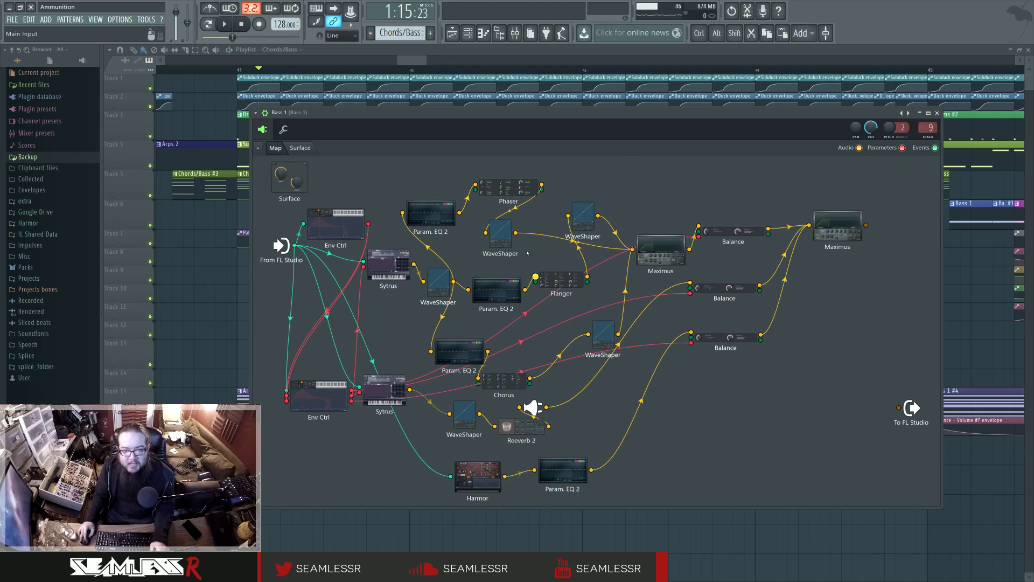
{"action": "left_click_drag", "start_coordinate": [500, 231], "coordinate": [514, 223]}
{"action": "left_click_drag", "start_coordinate": [495, 289], "coordinate": [485, 281]}
{"action": "left_click", "coordinate": [485, 280]}
{"action": "left_click", "coordinate": [421, 125]}
Shift the Flanger closer to its Param. EQ 2 and check the settings of the Flanger and the WaveShaper it feeds.
{"action": "left_click_drag", "start_coordinate": [560, 279], "coordinate": [897, 409]}
{"action": "left_click", "coordinate": [541, 275]}
{"action": "left_click", "coordinate": [342, 123]}
{"action": "left_click", "coordinate": [895, 409]}
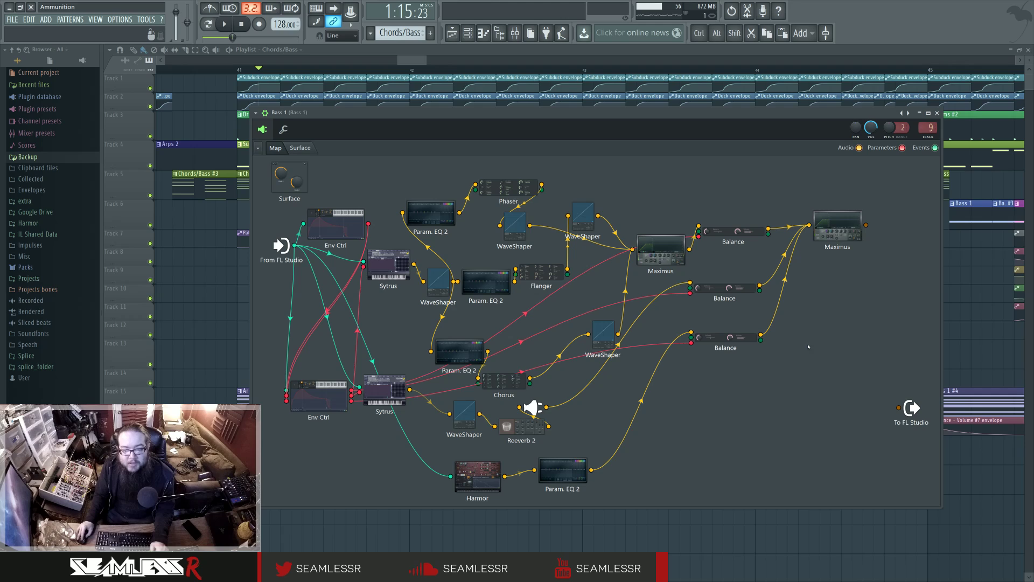
{"action": "left_click", "coordinate": [582, 215]}
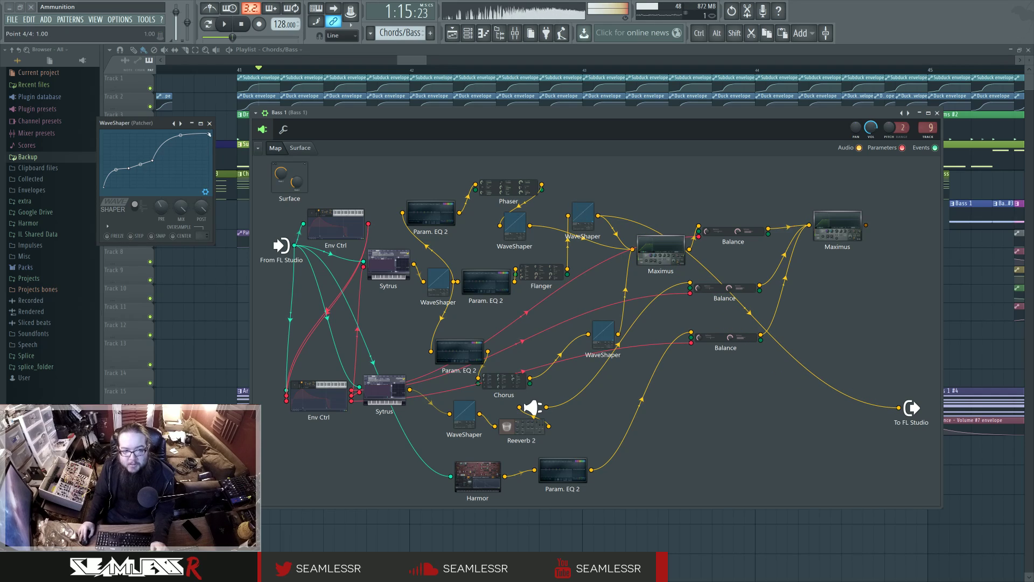
{"action": "left_click", "coordinate": [582, 214]}
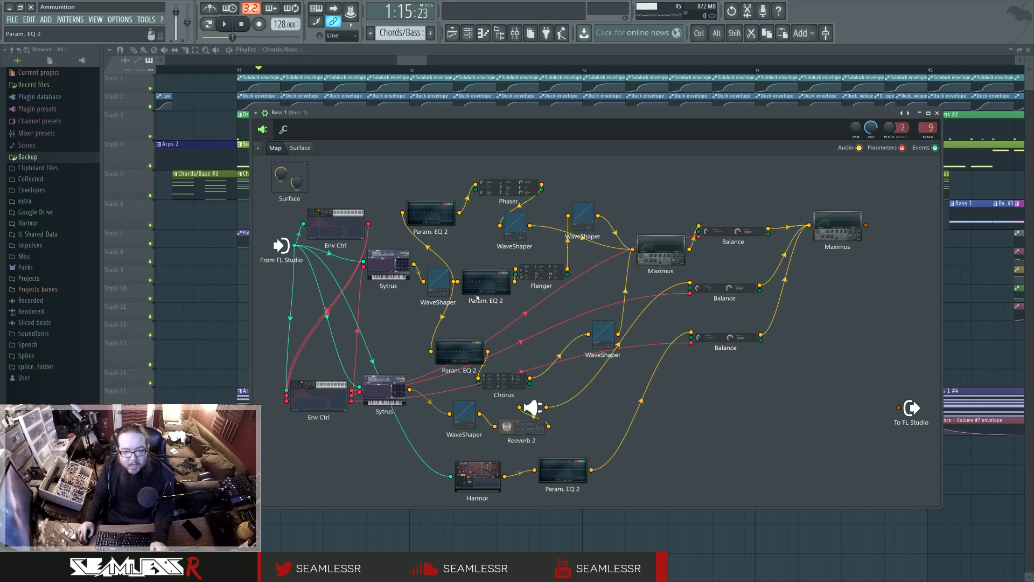
Shift and inspect the Param. EQ 2 before the Chorus, auditioning the Chorus and its WaveShaper in turn through To FL Studio.
{"action": "left_click_drag", "start_coordinate": [467, 351], "coordinate": [461, 336]}
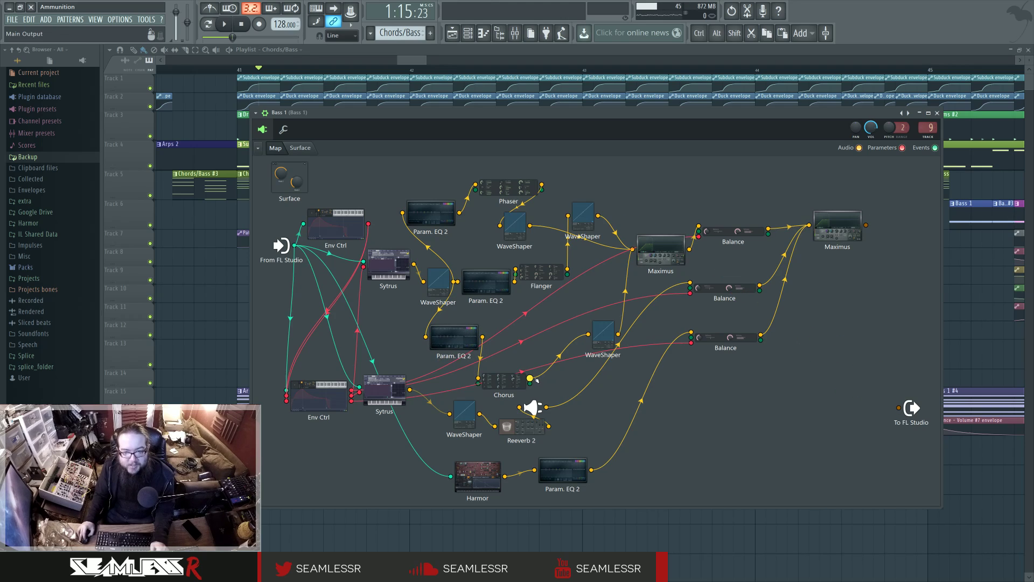
{"action": "left_click_drag", "start_coordinate": [530, 378], "coordinate": [899, 408]}
{"action": "left_click", "coordinate": [431, 338]}
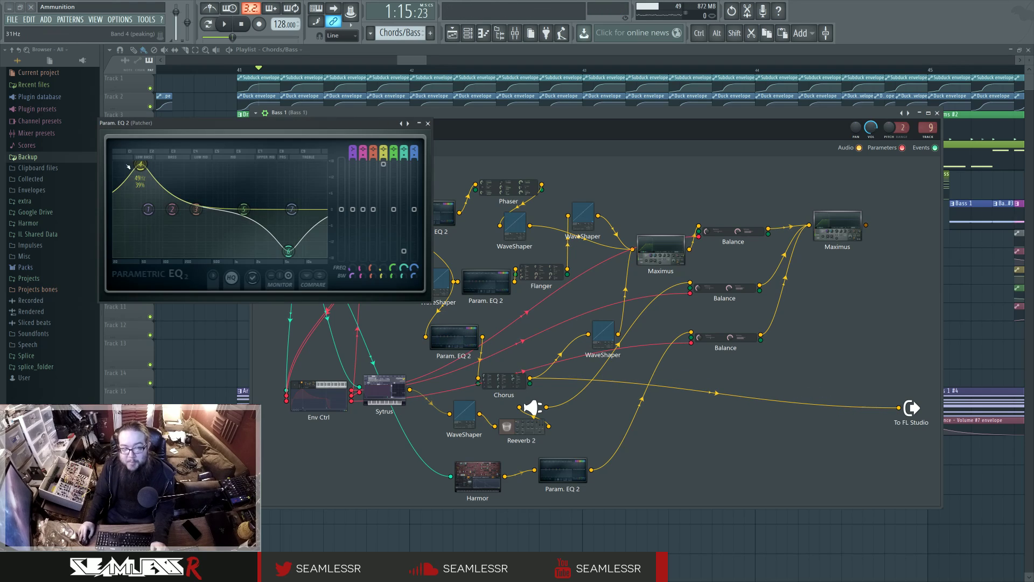
{"action": "left_click", "coordinate": [427, 123]}
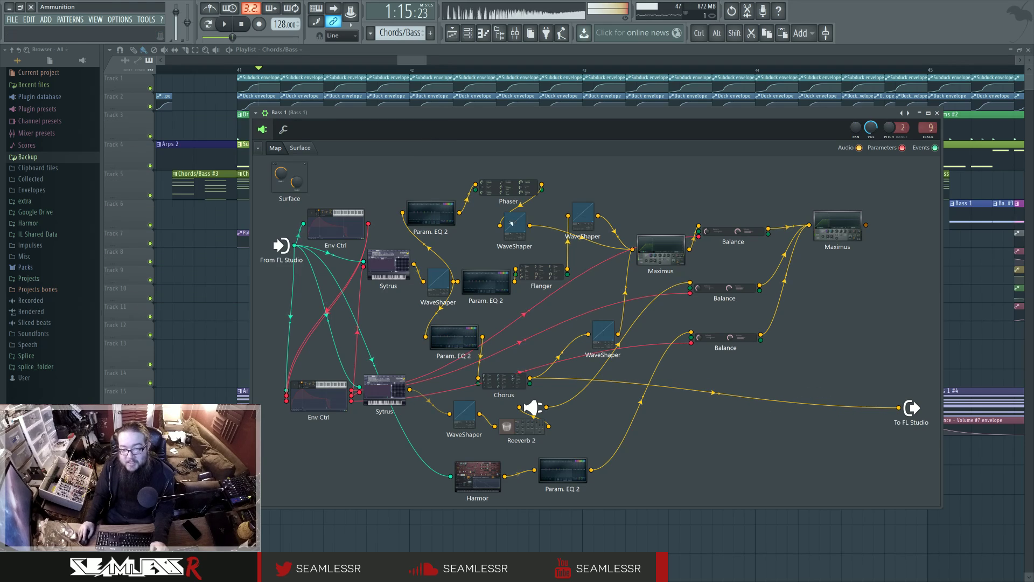
{"action": "left_click_drag", "start_coordinate": [618, 334], "coordinate": [898, 408]}
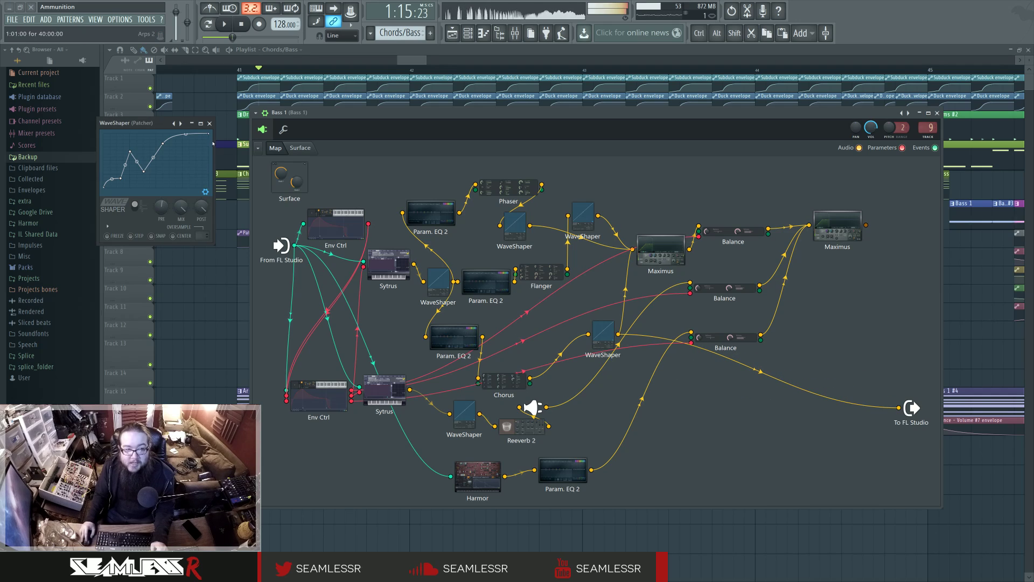
{"action": "right_click", "coordinate": [898, 407]}
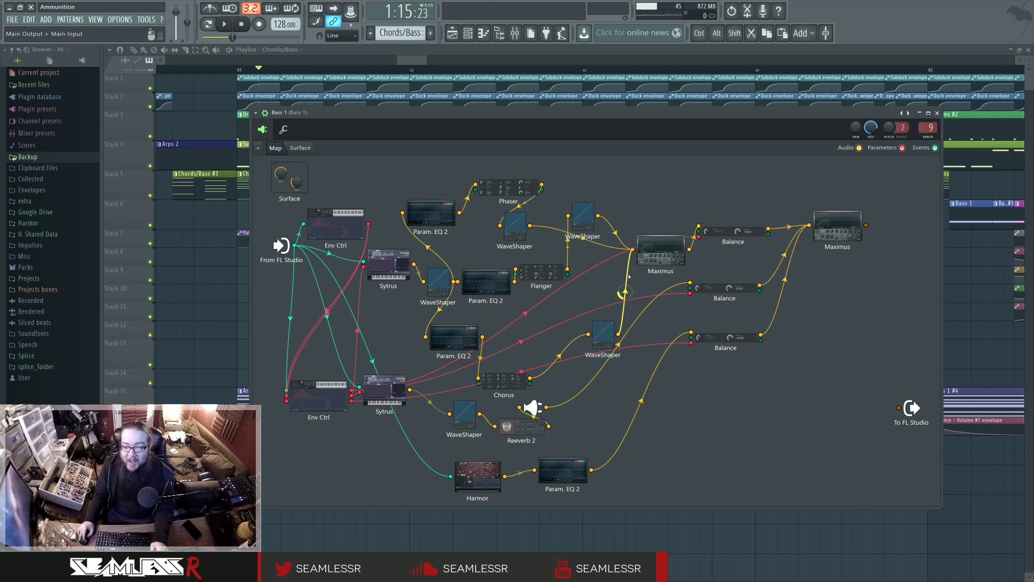
Open the Maximus fed by the three WaveShapers, connect it to To FL Studio and move its window to the middle of the Patcher map.
{"action": "left_click", "coordinate": [657, 254]}
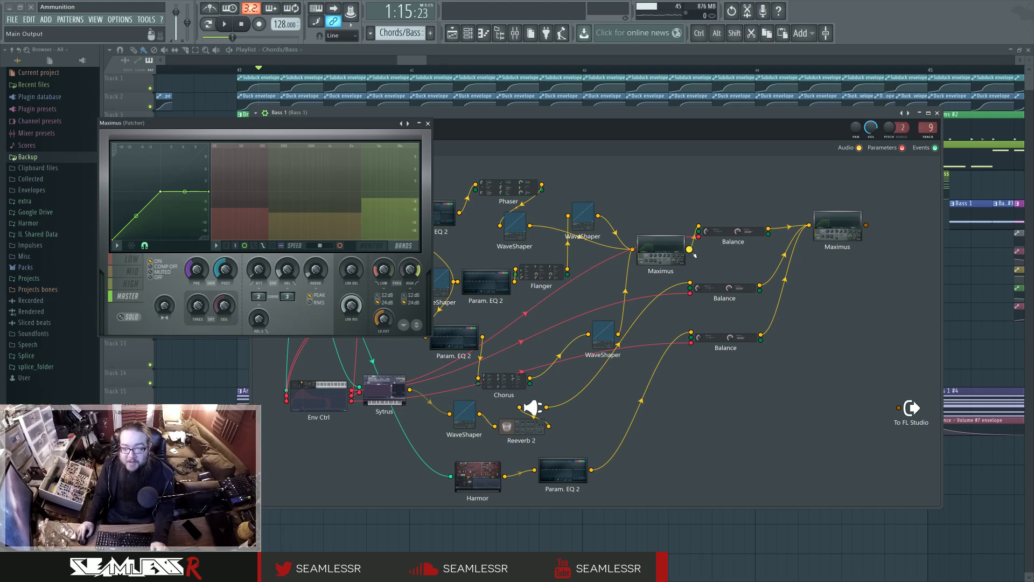
{"action": "left_click_drag", "start_coordinate": [690, 250], "coordinate": [898, 408]}
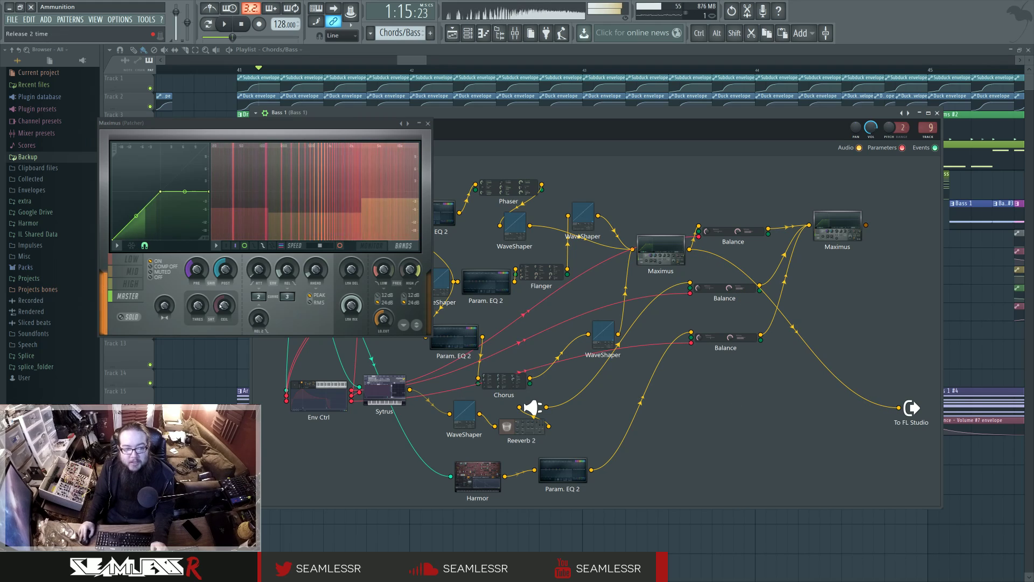
{"action": "left_click_drag", "start_coordinate": [239, 139], "coordinate": [540, 233]}
Check the low, mid and master compression curves in Maximus and switch its display to the level monitor.
{"action": "left_click", "coordinate": [432, 352]}
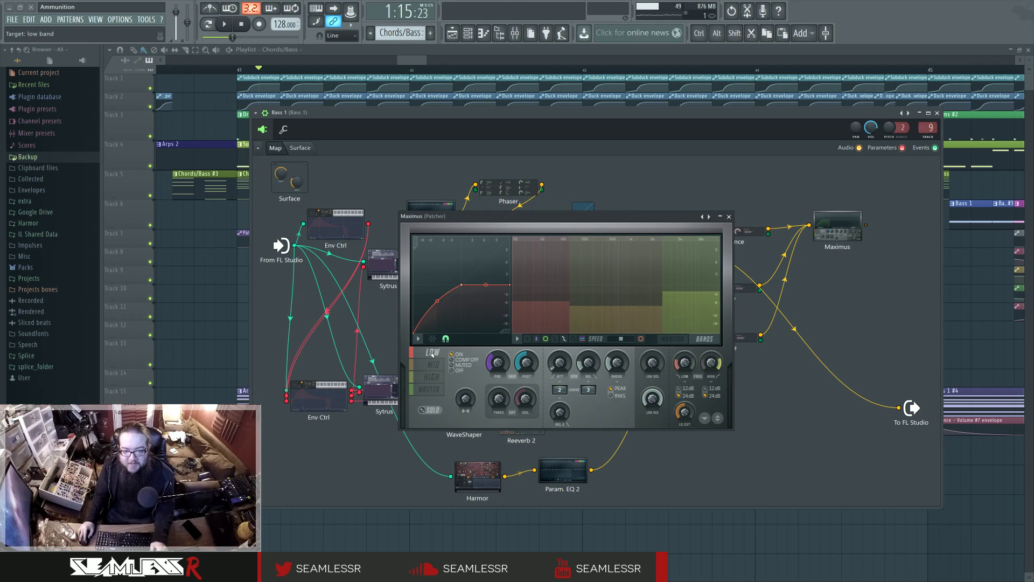
{"action": "left_click", "coordinate": [436, 363]}
{"action": "left_click", "coordinate": [429, 389]}
{"action": "left_click", "coordinate": [672, 339]}
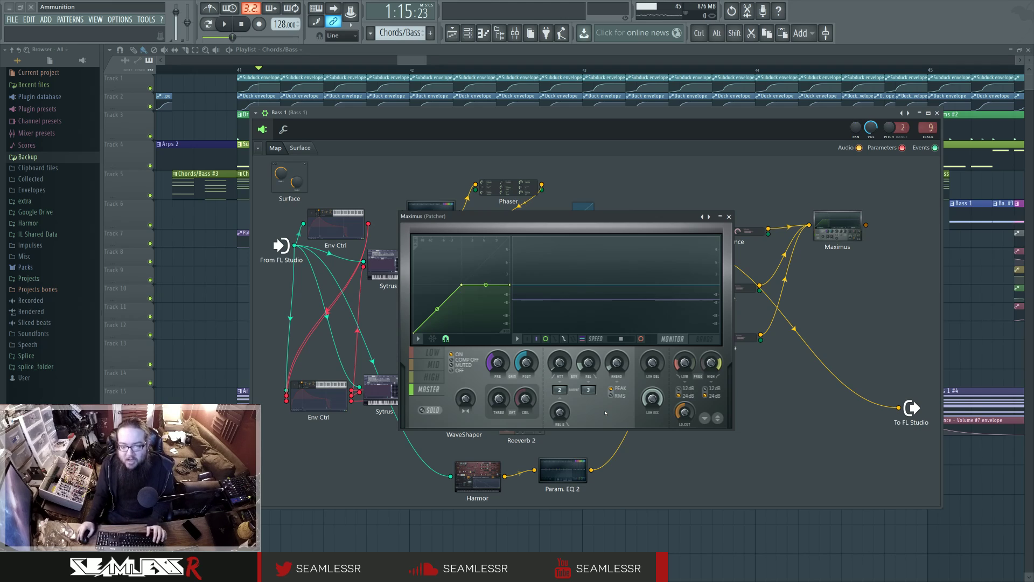
Compare the low, mid, high and master settings in Maximus and return its display to the bands view.
{"action": "left_click", "coordinate": [432, 352]}
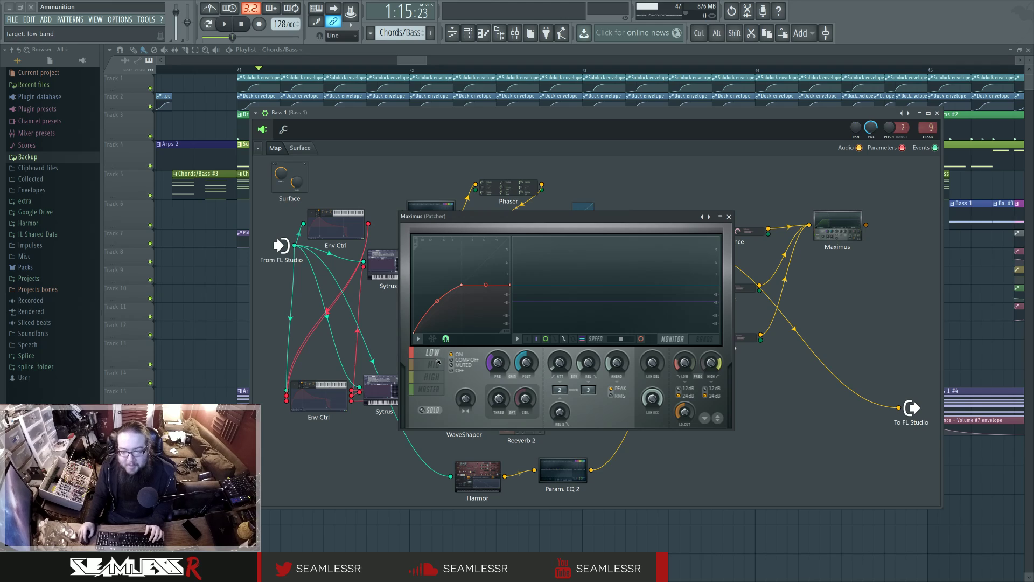
{"action": "left_click", "coordinate": [437, 364]}
{"action": "left_click", "coordinate": [439, 377]}
{"action": "left_click", "coordinate": [439, 387]}
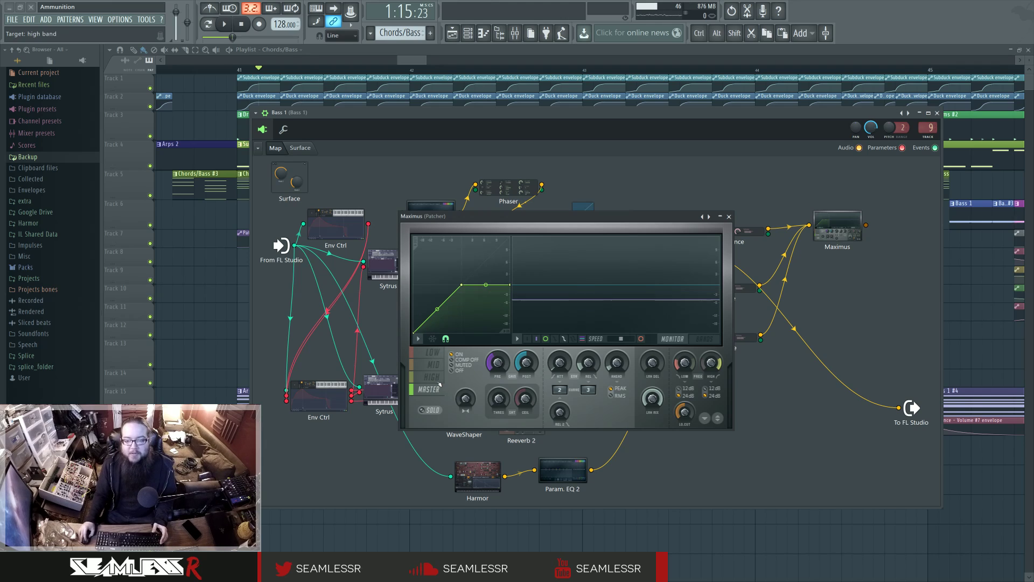
{"action": "left_click", "coordinate": [438, 380]}
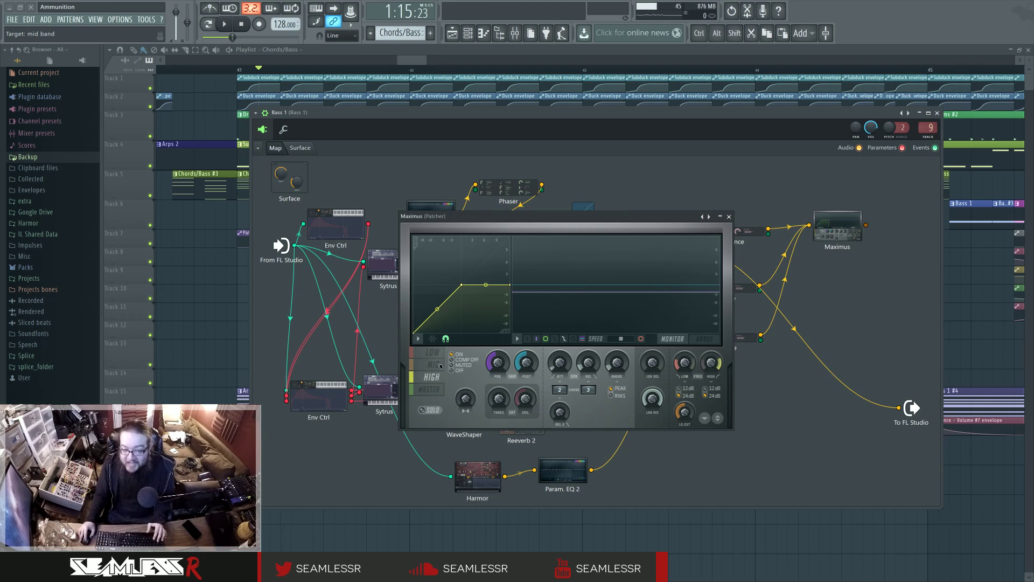
{"action": "left_click", "coordinate": [429, 389]}
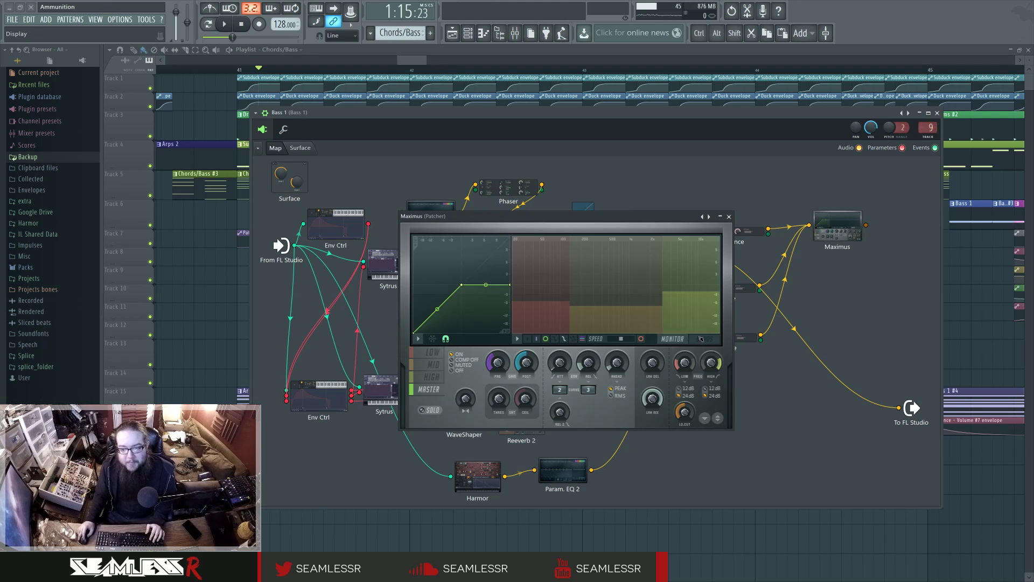
{"action": "left_click", "coordinate": [704, 339]}
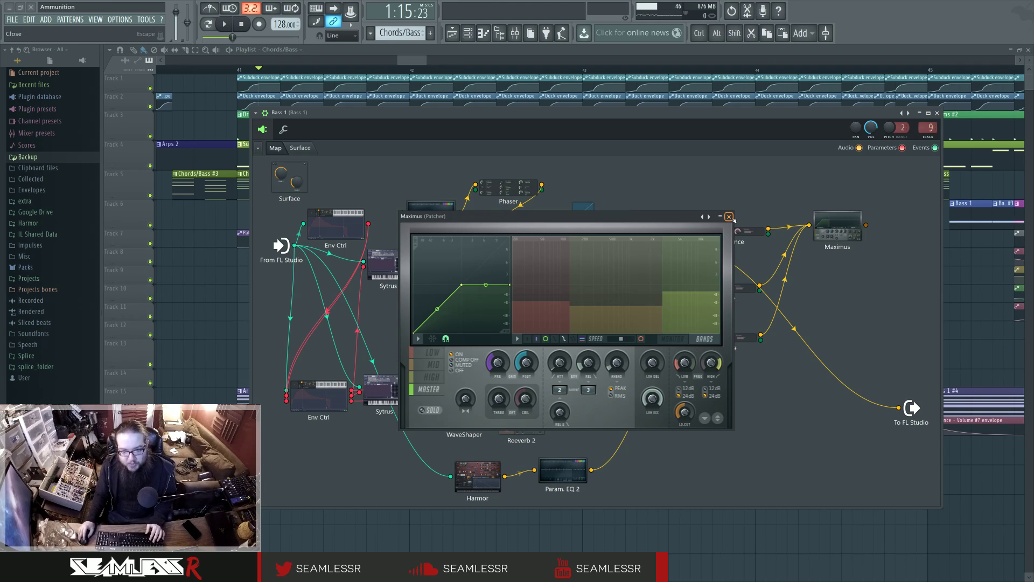
Reopen Maximus, watch its master level in the monitor display while the bass sounds, and disconnect it from To FL Studio.
{"action": "left_click", "coordinate": [729, 216]}
{"action": "left_click", "coordinate": [668, 242]}
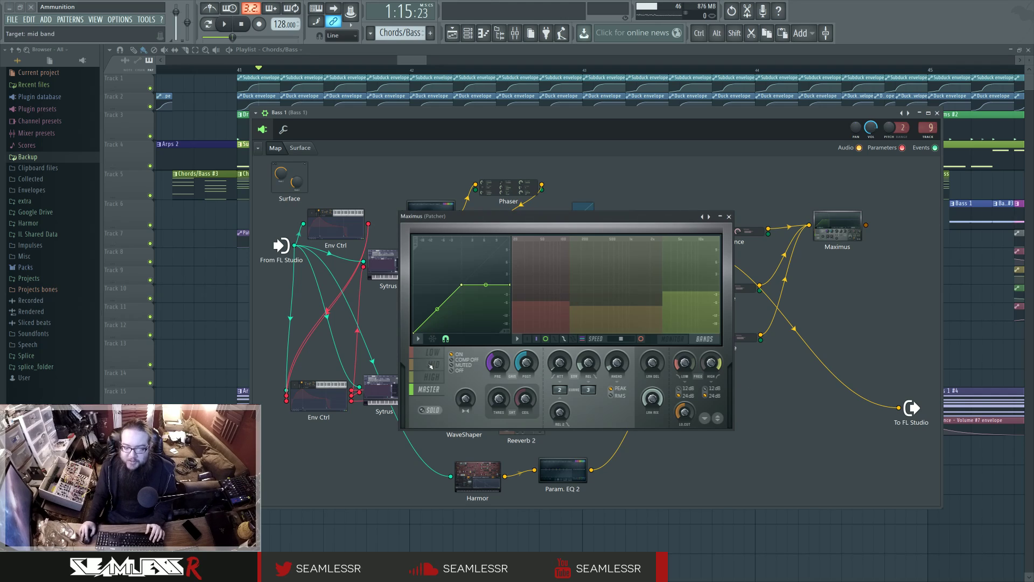
{"action": "left_click", "coordinate": [435, 382]}
{"action": "left_click", "coordinate": [428, 389]}
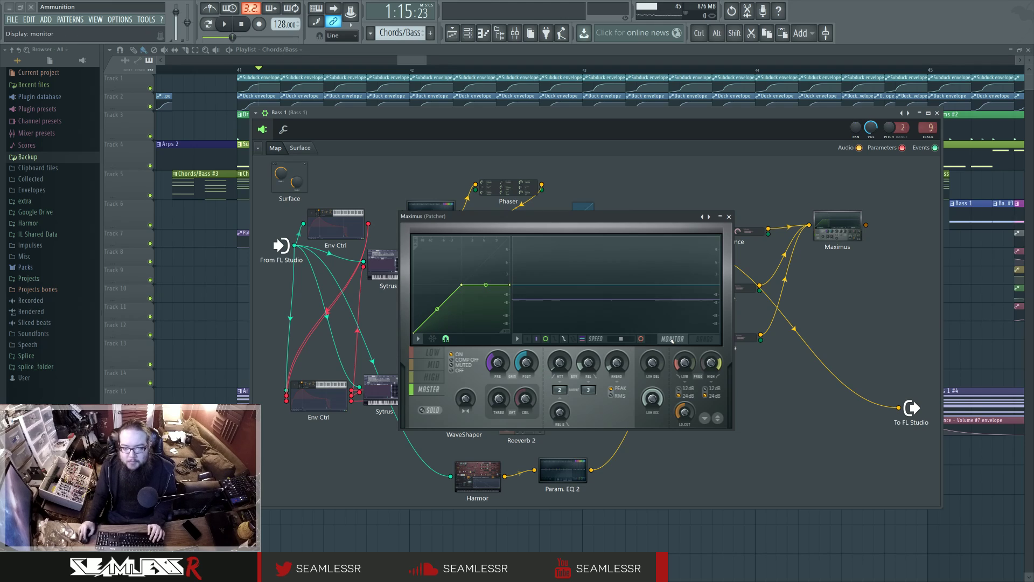
{"action": "key", "text": "space"}
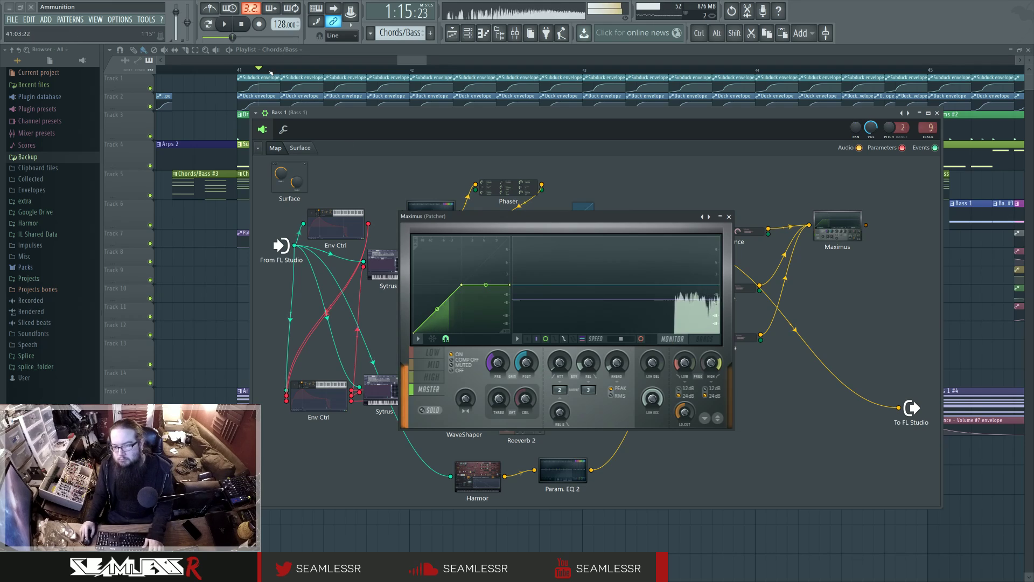
{"action": "key", "text": "space"}
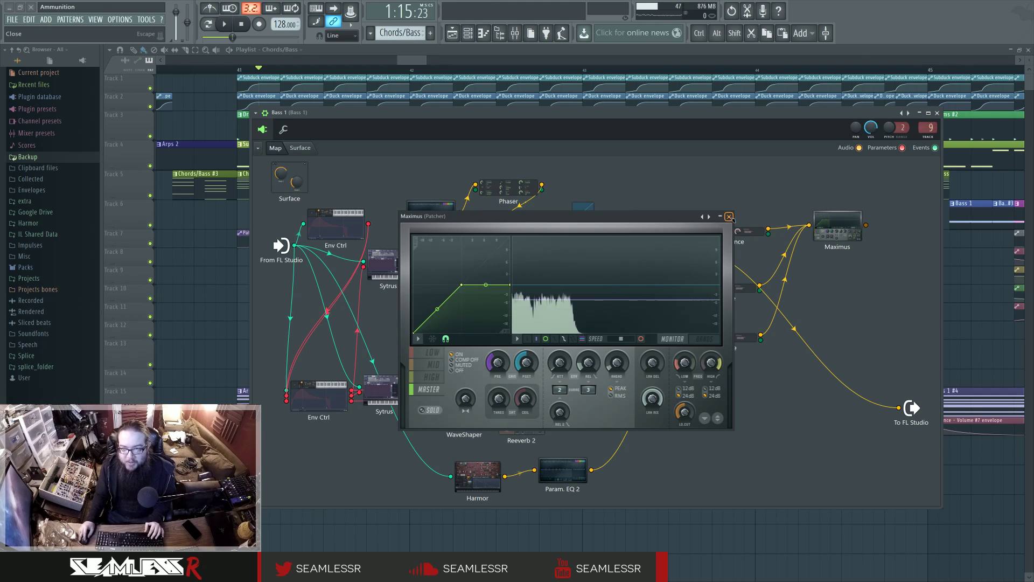
{"action": "key", "text": "Escape"}
{"action": "right_click", "coordinate": [856, 380]}
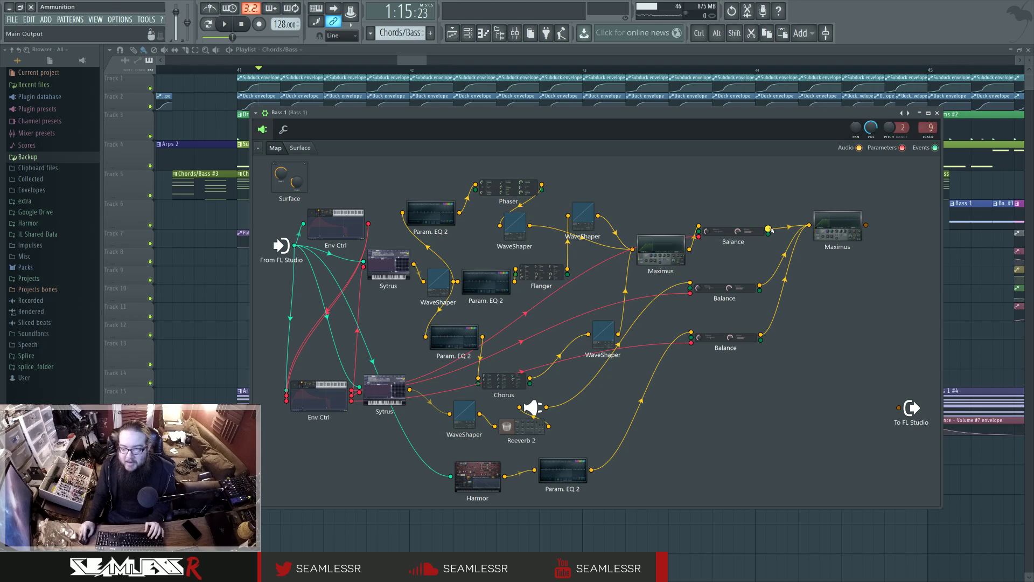
Reposition the second Balance and the Harmor module, auditioning the outputs of the first and third Balance through To FL Studio.
{"action": "left_click_drag", "start_coordinate": [769, 229], "coordinate": [898, 407]}
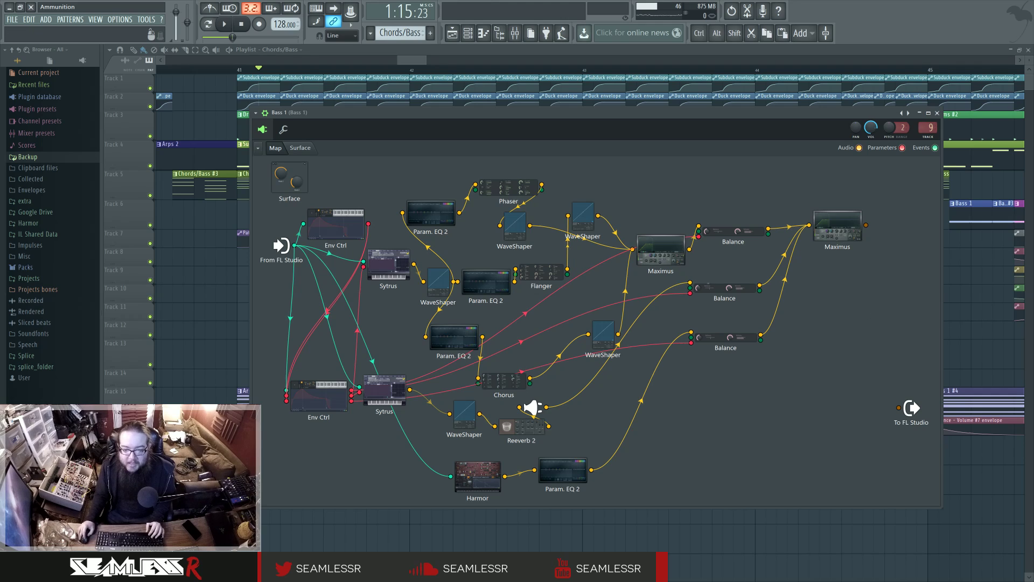
{"action": "left_click_drag", "start_coordinate": [721, 303], "coordinate": [728, 305]}
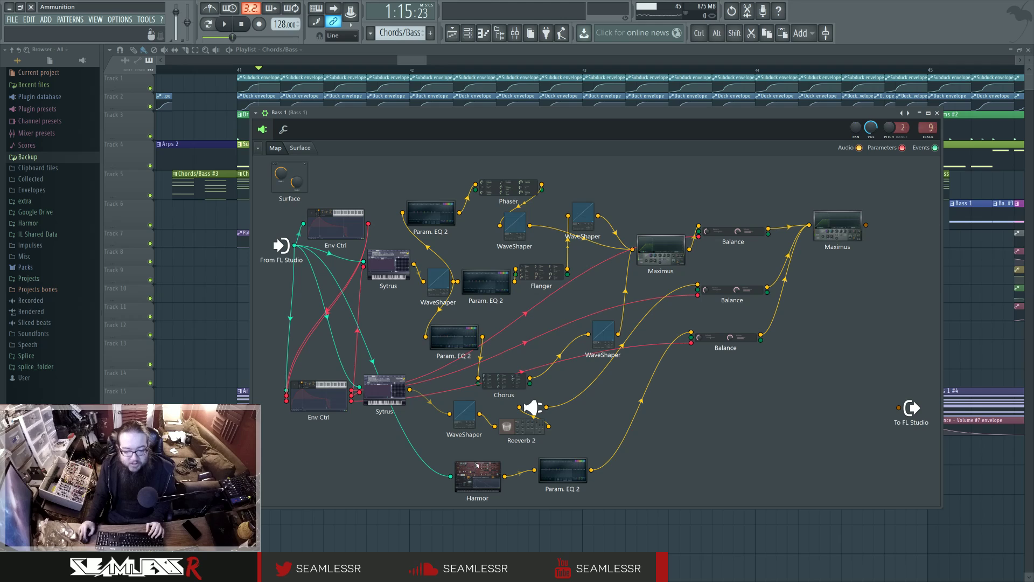
{"action": "left_click_drag", "start_coordinate": [487, 473], "coordinate": [453, 474]}
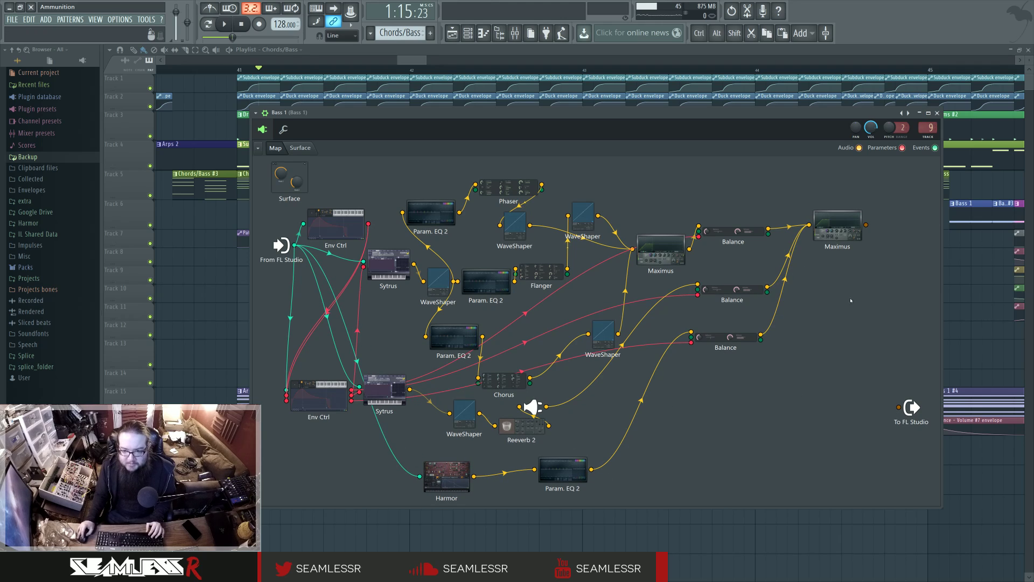
{"action": "left_click_drag", "start_coordinate": [761, 335], "coordinate": [899, 407]}
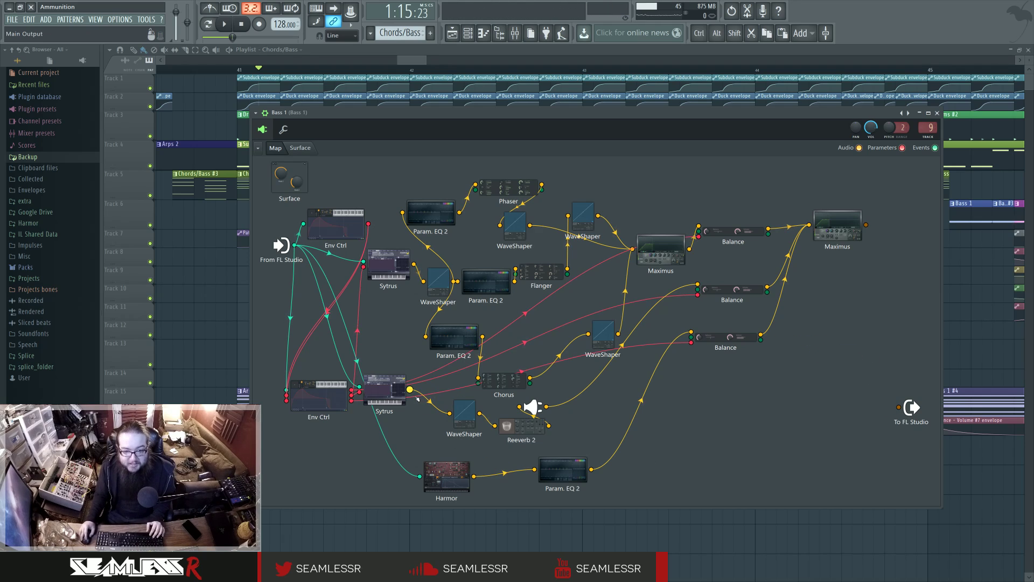
Connect the lower Sytrus to To FL Studio, shift it upward in the map and open its editor.
{"action": "left_click_drag", "start_coordinate": [409, 389], "coordinate": [393, 366]}
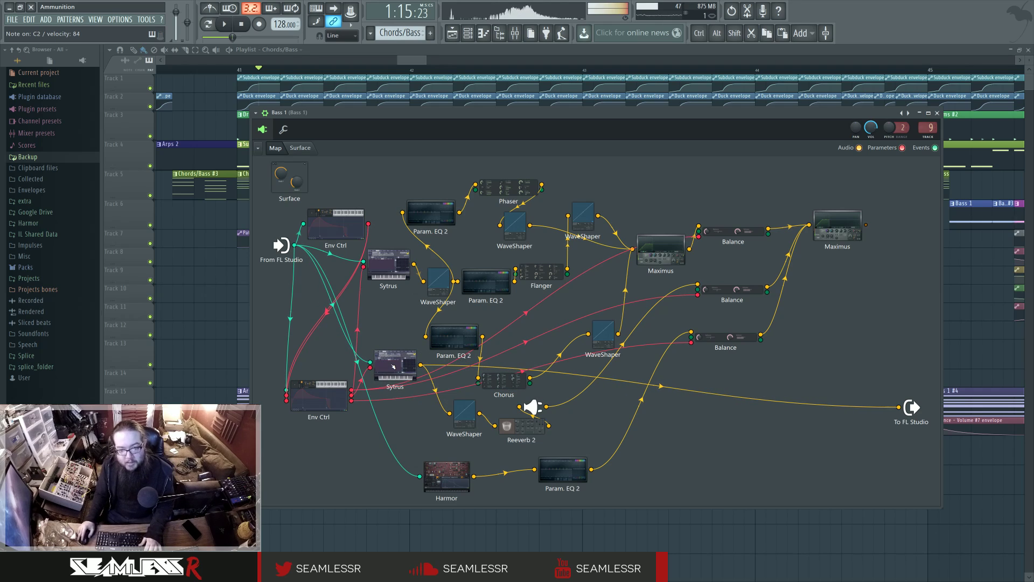
{"action": "left_click", "coordinate": [395, 366]}
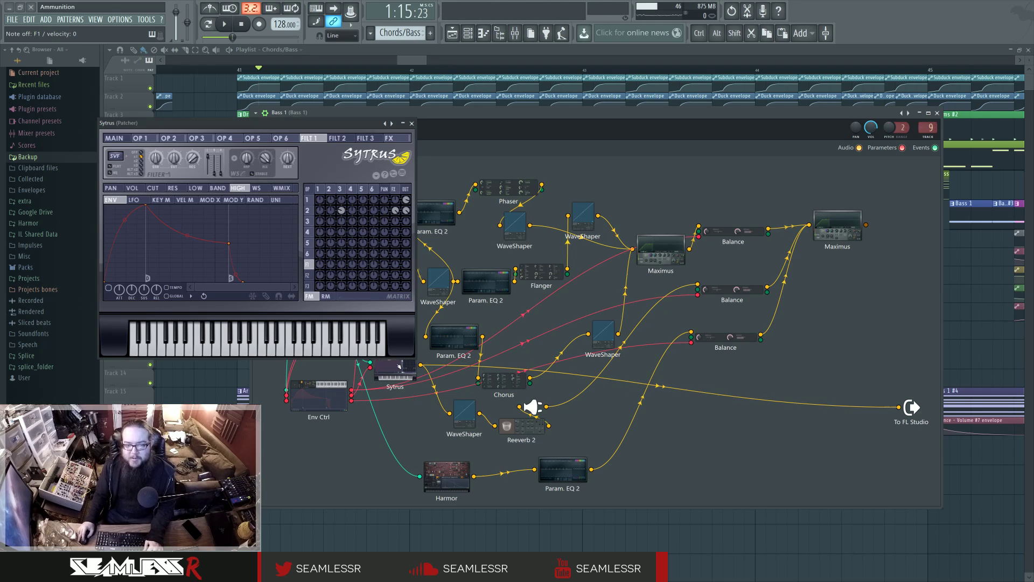
Move the Sytrus editor toward the middle of the map, compare its first three operators and audition the sound with test notes.
{"action": "left_click_drag", "start_coordinate": [366, 122], "coordinate": [654, 212]}
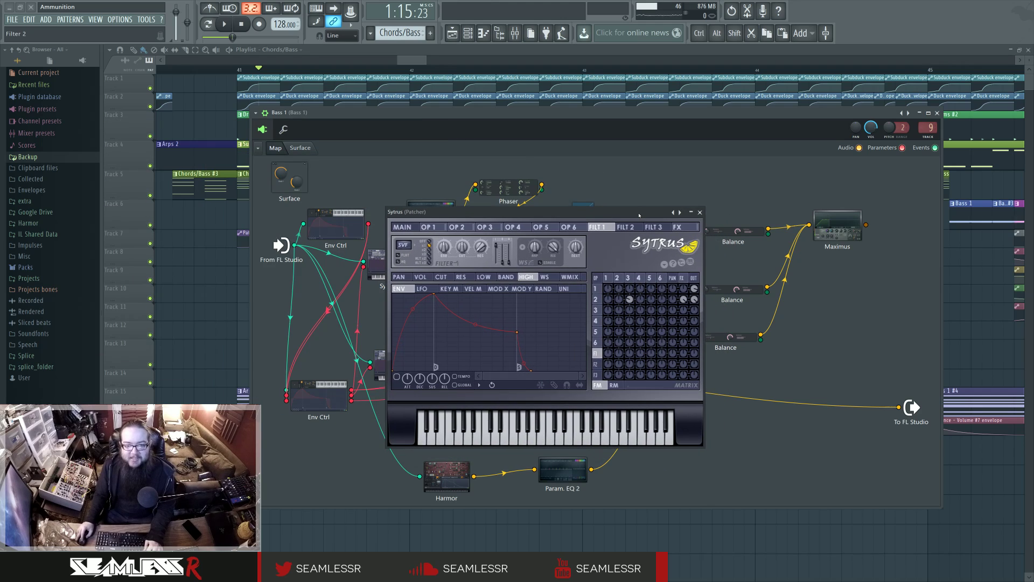
{"action": "left_click", "coordinate": [609, 279]}
{"action": "left_click", "coordinate": [617, 278]}
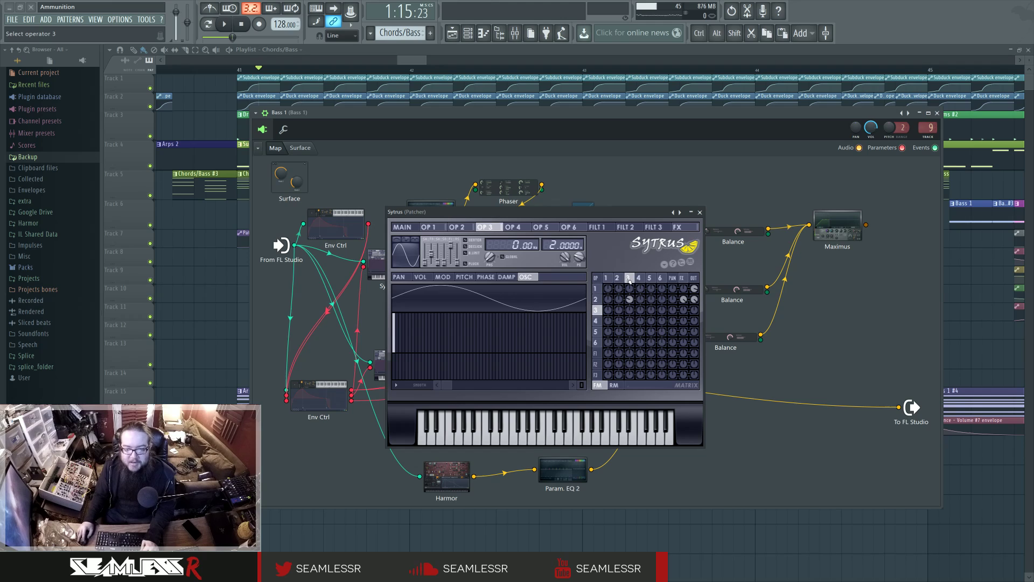
{"action": "left_click", "coordinate": [608, 279]}
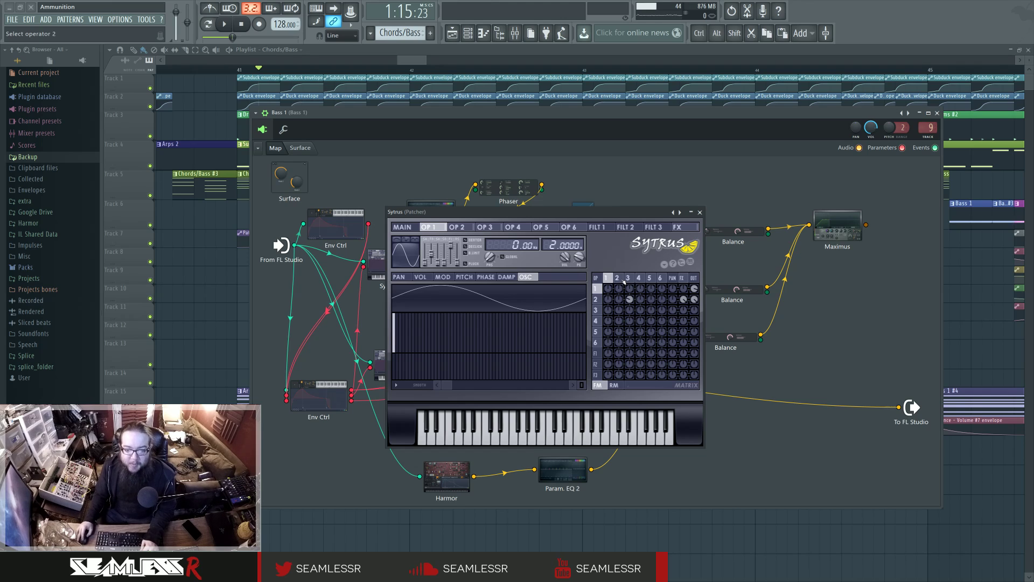
{"action": "key", "text": "z"}
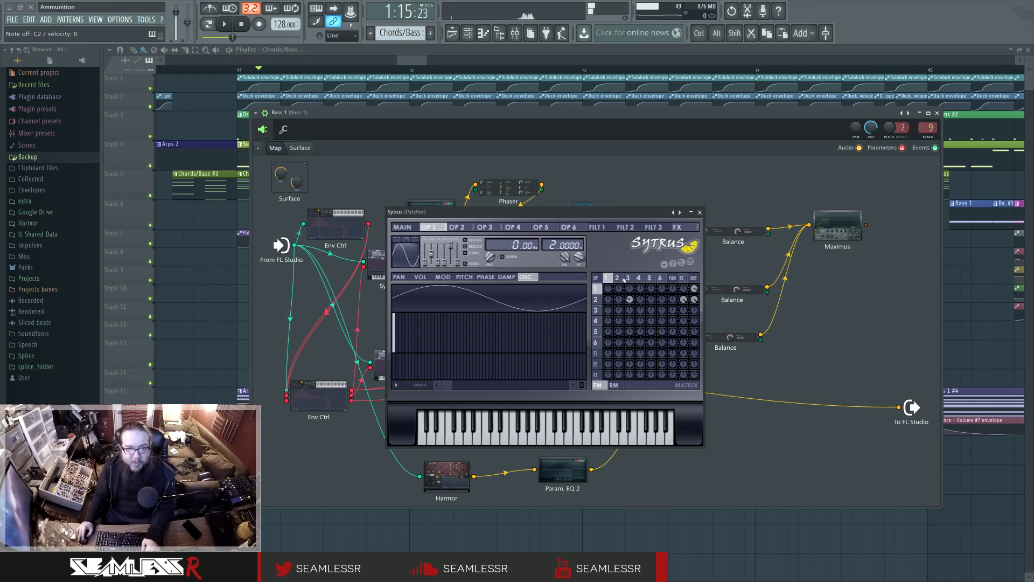
{"action": "key", "text": "r"}
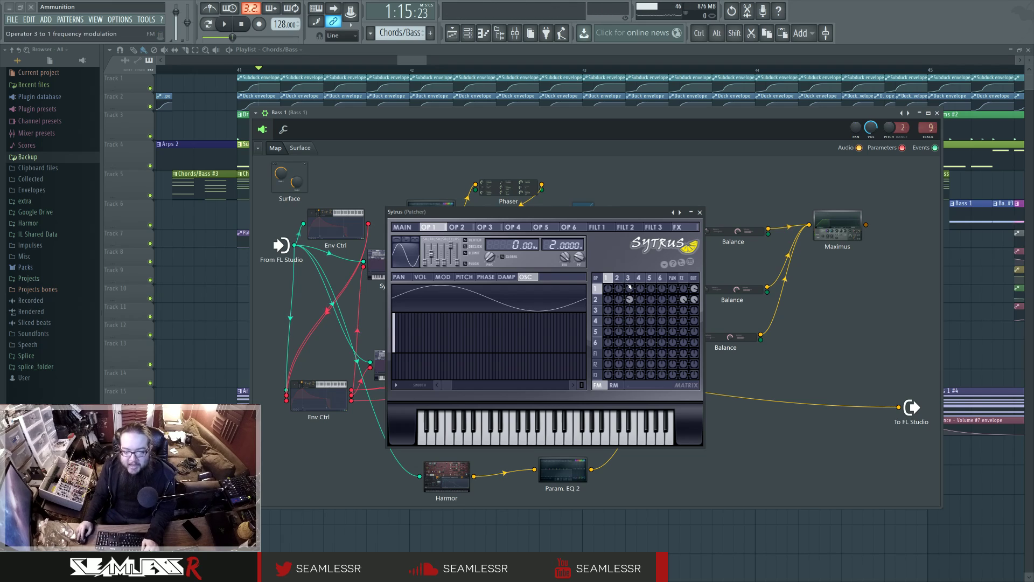
Review operators 2 and 3, the ring modulation matrix, and the modulation X mapping of operator 3's volume.
{"action": "left_click", "coordinate": [617, 278]}
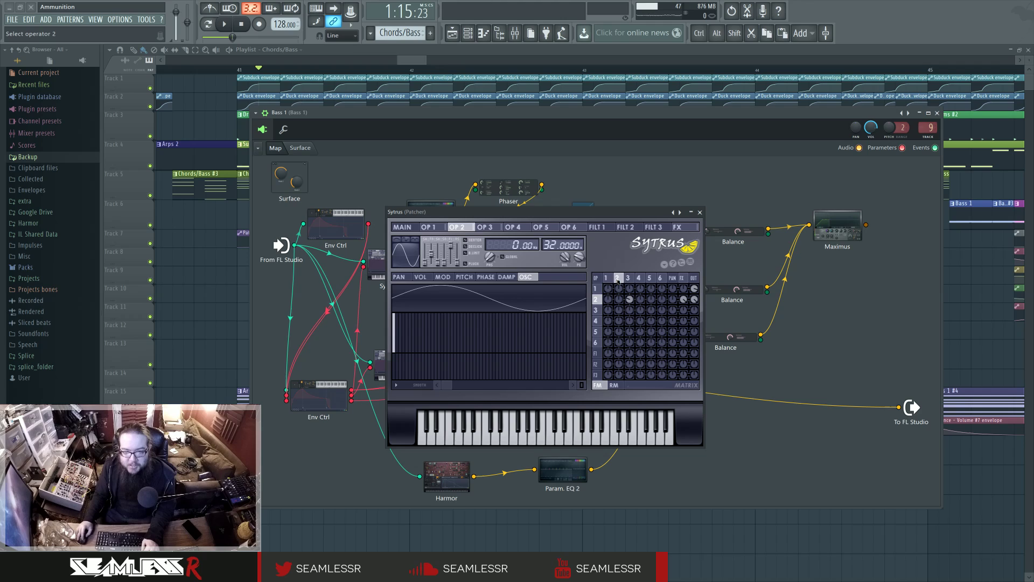
{"action": "left_click", "coordinate": [628, 278]}
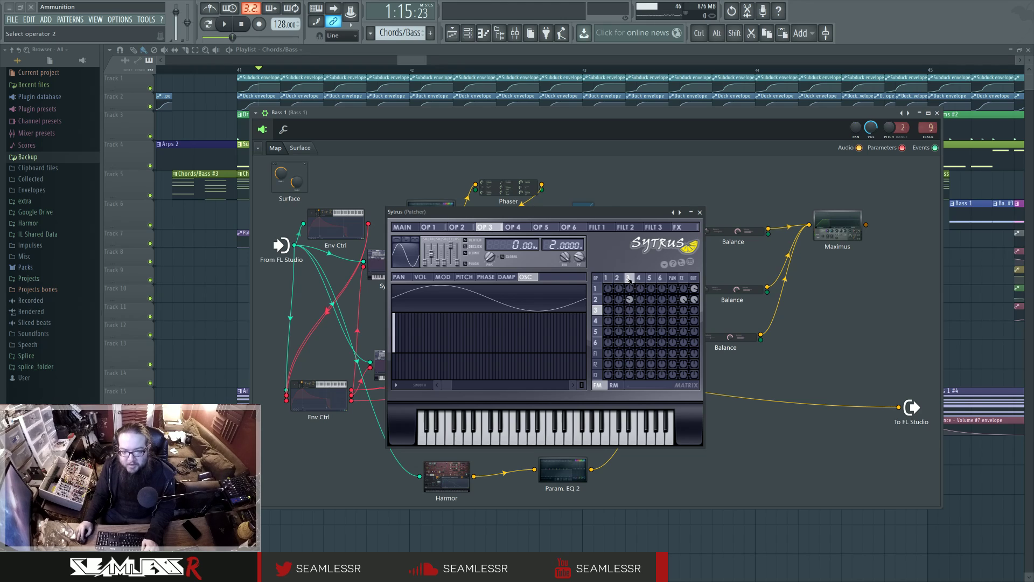
{"action": "left_click", "coordinate": [615, 385]}
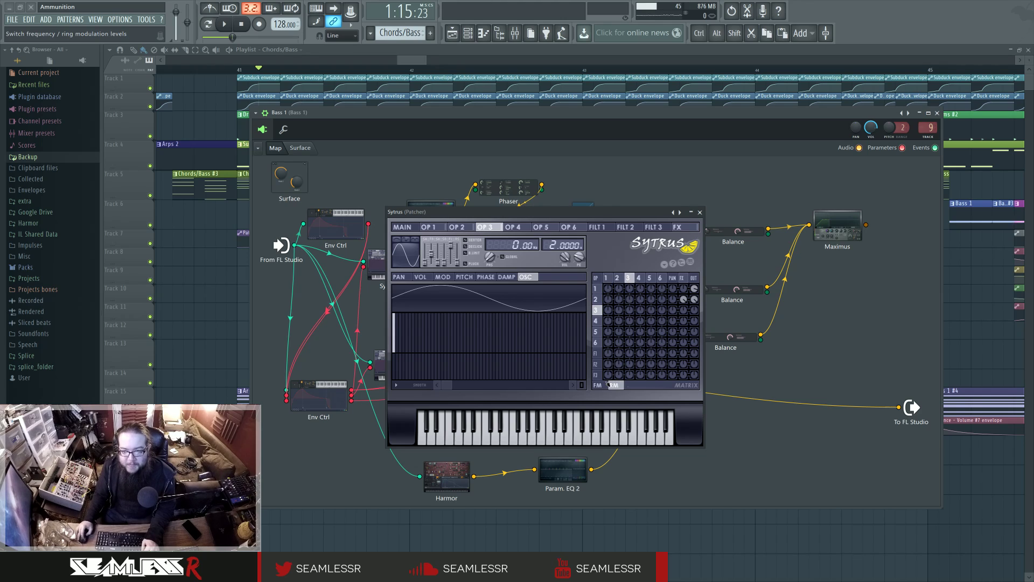
{"action": "left_click", "coordinate": [597, 385]}
{"action": "left_click", "coordinate": [431, 277]}
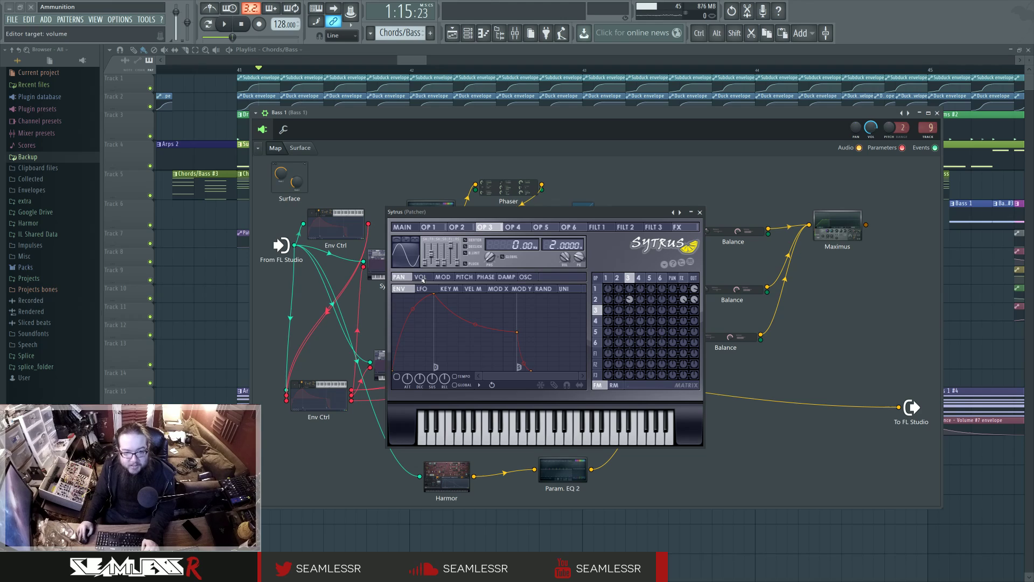
{"action": "left_click", "coordinate": [443, 277]}
{"action": "left_click", "coordinate": [464, 277]}
{"action": "left_click", "coordinate": [498, 289]}
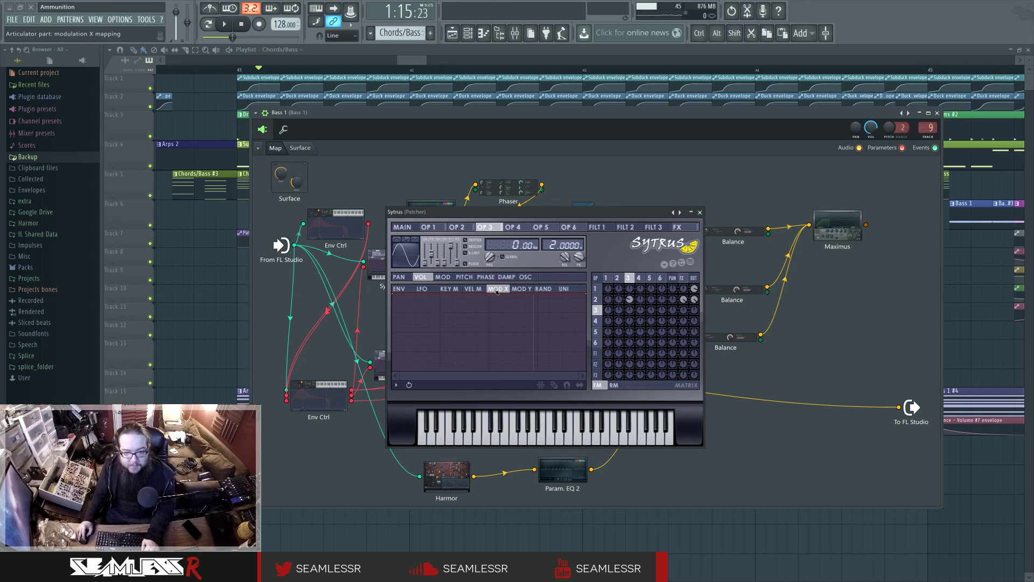
{"action": "left_click", "coordinate": [420, 277]}
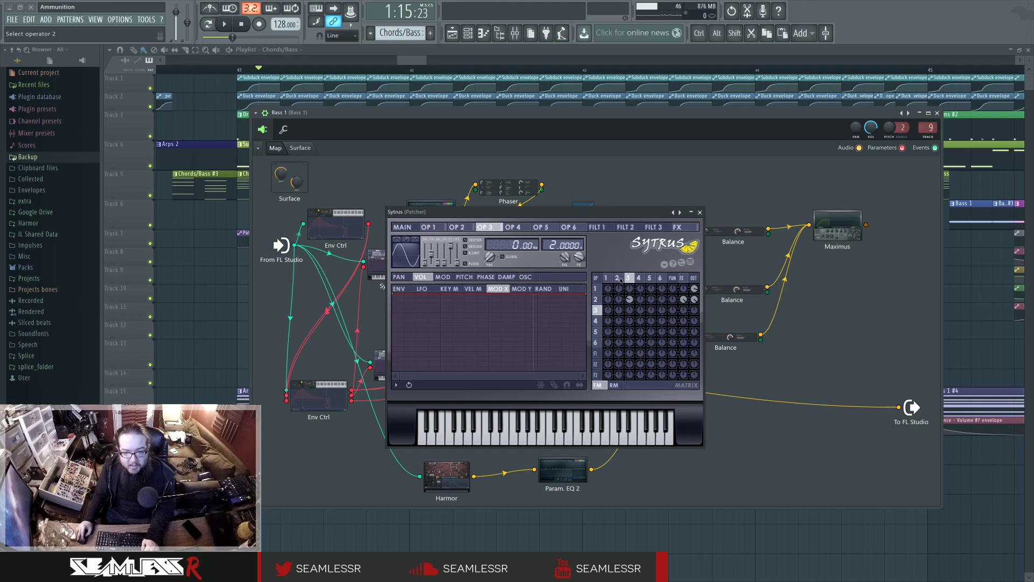
Check operator 2's pitch mapping to modulation X and try the main modulation X knob while a note sounds.
{"action": "left_click", "coordinate": [456, 227]}
{"action": "left_click", "coordinate": [601, 282]}
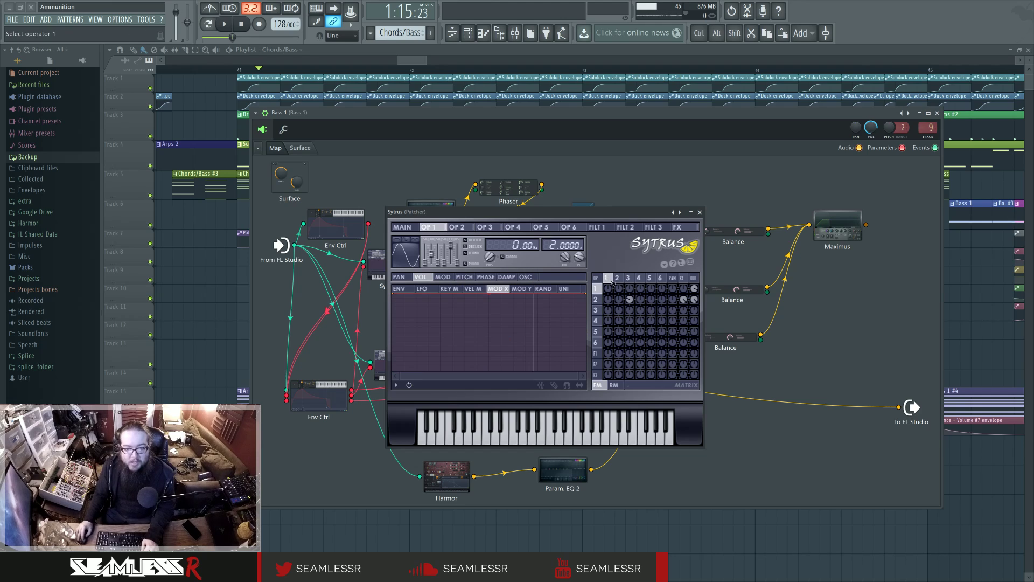
{"action": "left_click", "coordinate": [617, 277]}
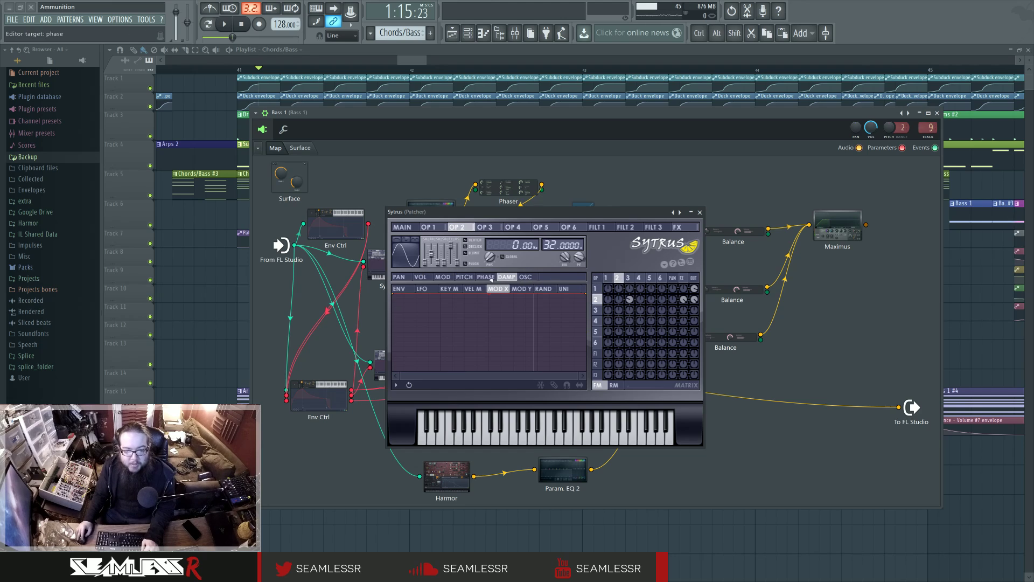
{"action": "left_click", "coordinate": [465, 277]}
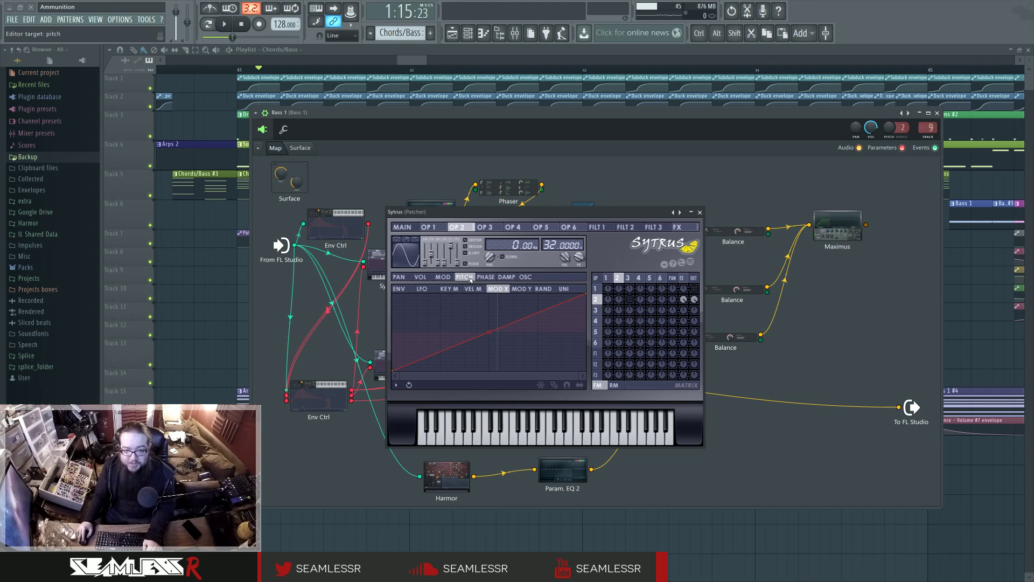
{"action": "left_click", "coordinate": [402, 227]}
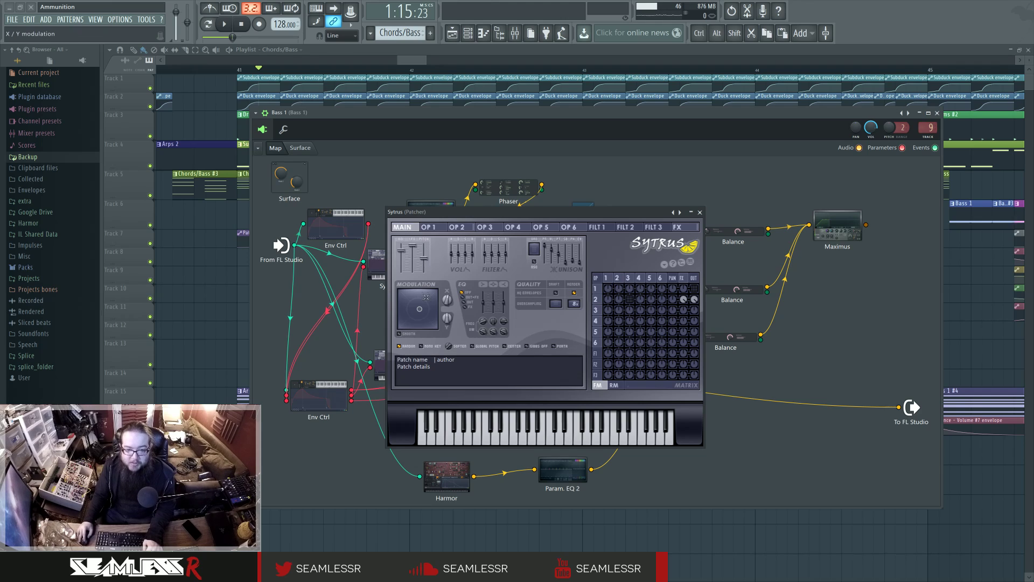
{"action": "left_click_drag", "start_coordinate": [446, 300], "coordinate": [446, 301]}
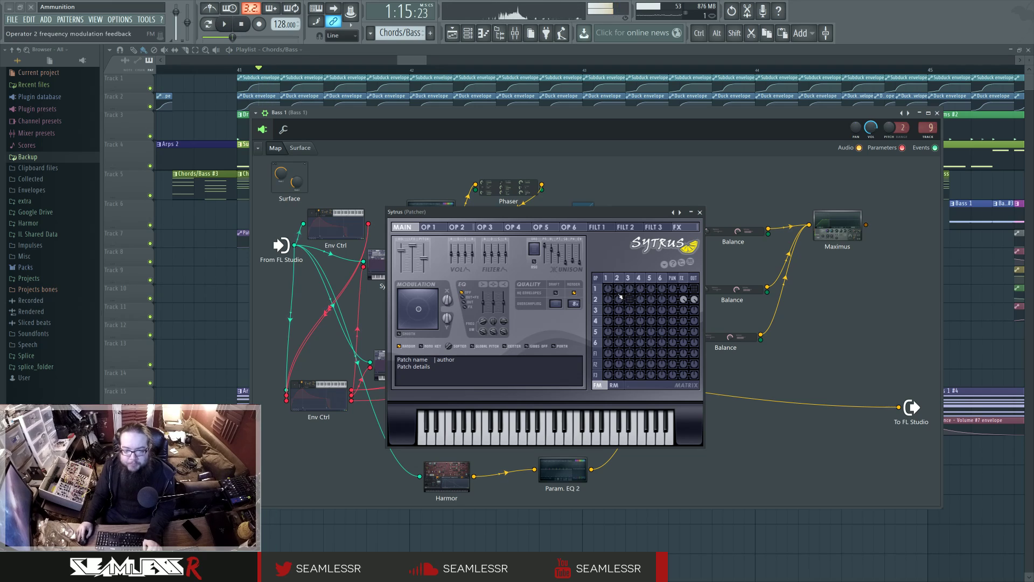
Compare operator 3's modulation LFO and volume mapping with operator 2's modulation X curves for modulation and volume.
{"action": "left_click", "coordinate": [629, 279]}
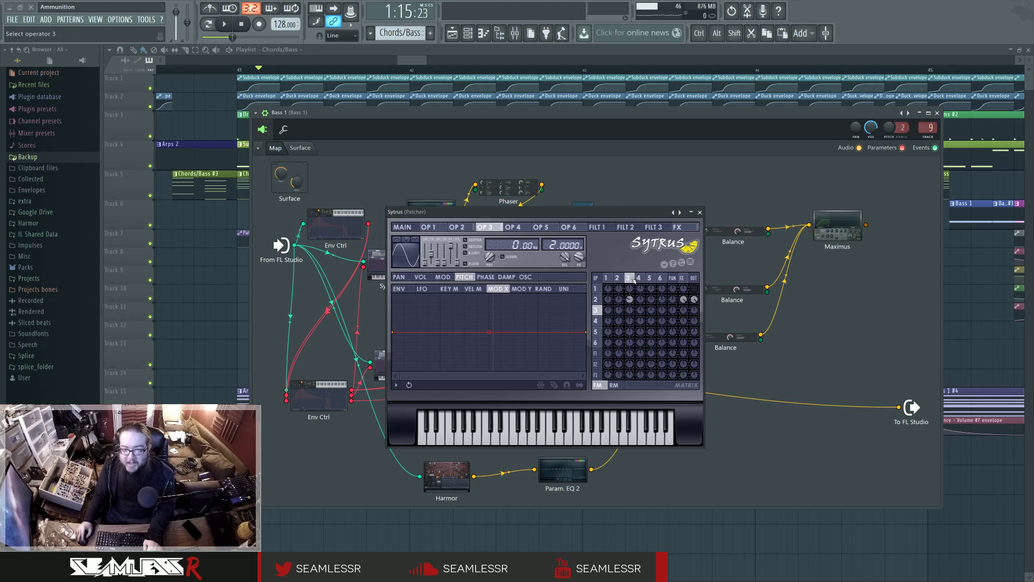
{"action": "left_click", "coordinate": [443, 277]}
{"action": "left_click", "coordinate": [422, 289]}
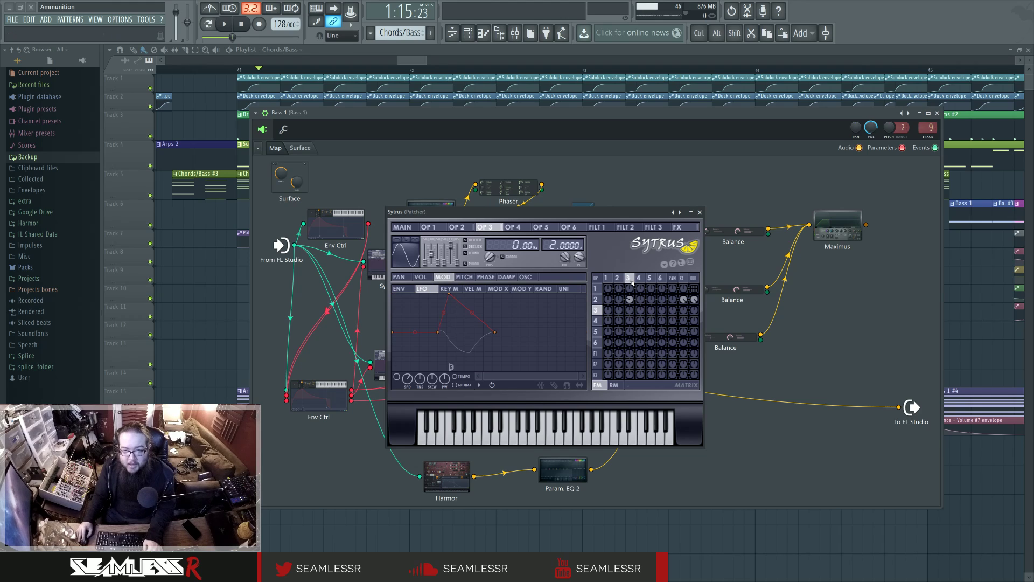
{"action": "left_click", "coordinate": [457, 227]}
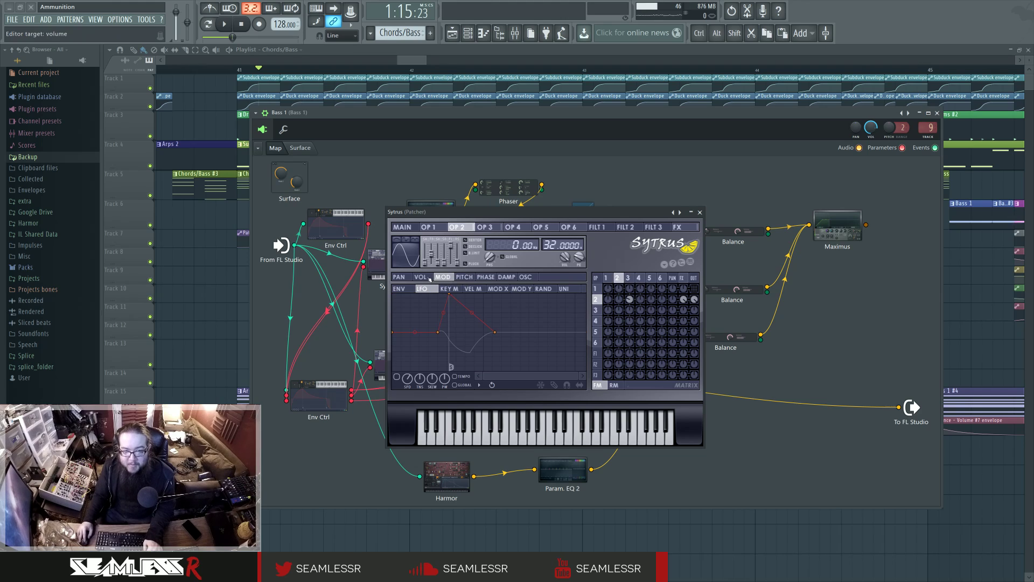
{"action": "left_click", "coordinate": [494, 289]}
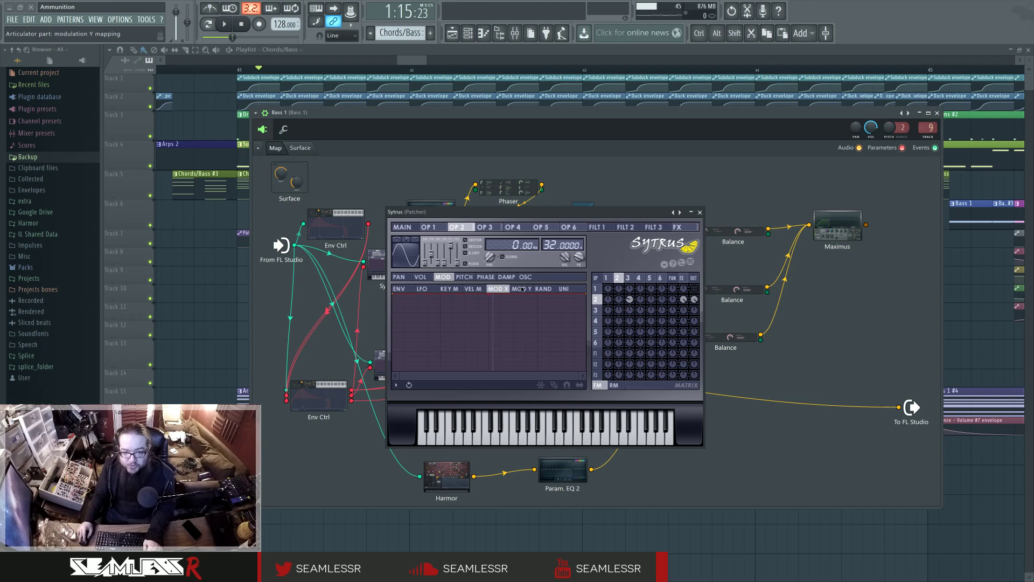
{"action": "left_click", "coordinate": [420, 276]}
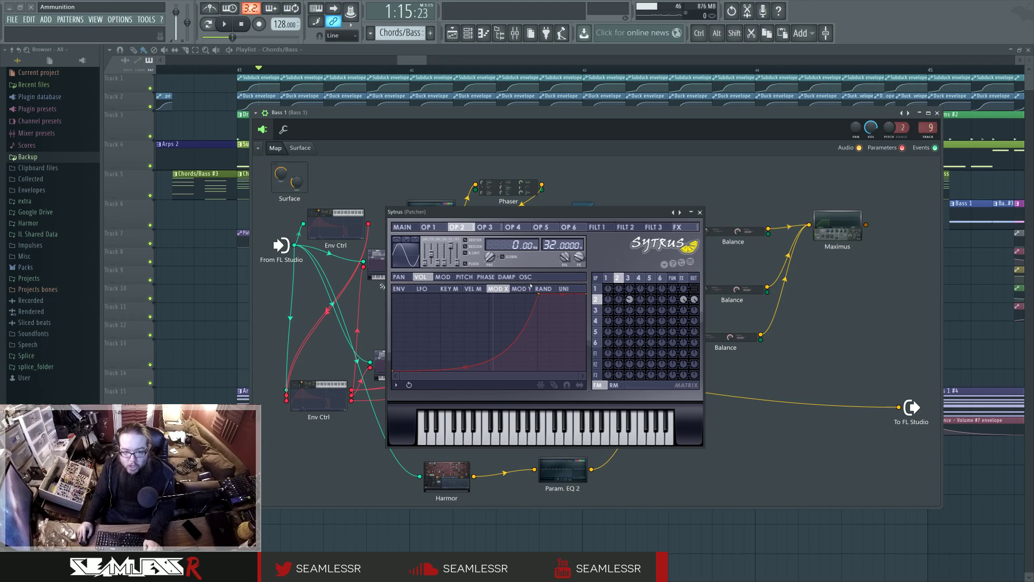
{"action": "left_click", "coordinate": [628, 278]}
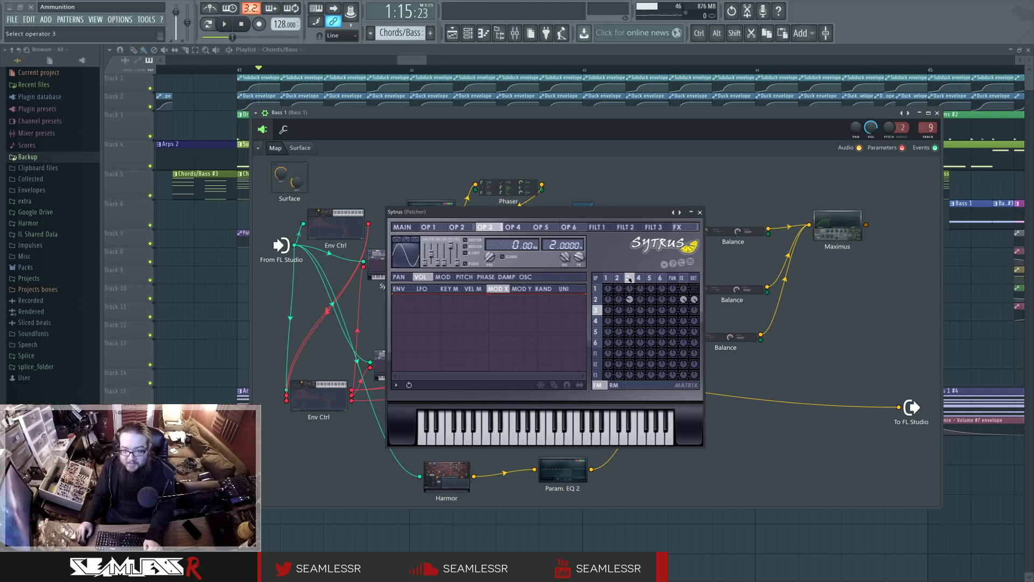
{"action": "left_click", "coordinate": [618, 278]}
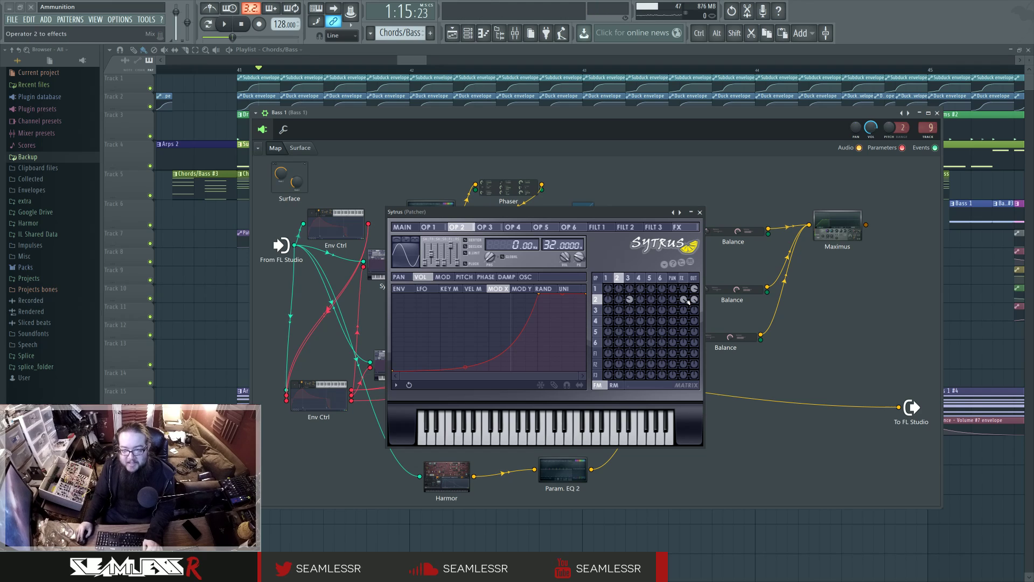
Look over the Sytrus effects and main pages, and go through operators 1 to 3 once more.
{"action": "left_click", "coordinate": [682, 277]}
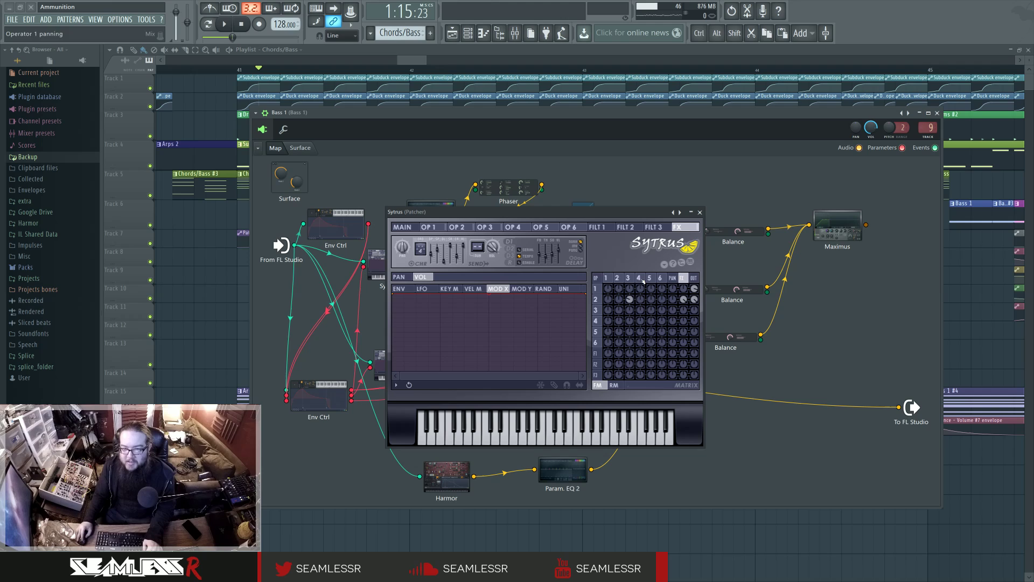
{"action": "left_click", "coordinate": [414, 228]}
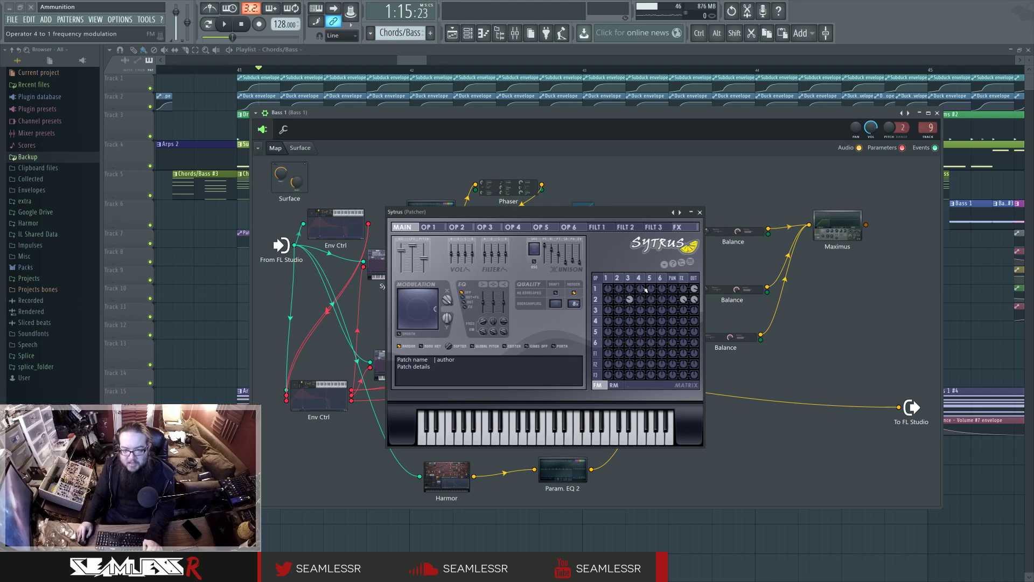
{"action": "left_click", "coordinate": [606, 278]}
{"action": "left_click", "coordinate": [617, 278]}
{"action": "left_click", "coordinate": [629, 279]}
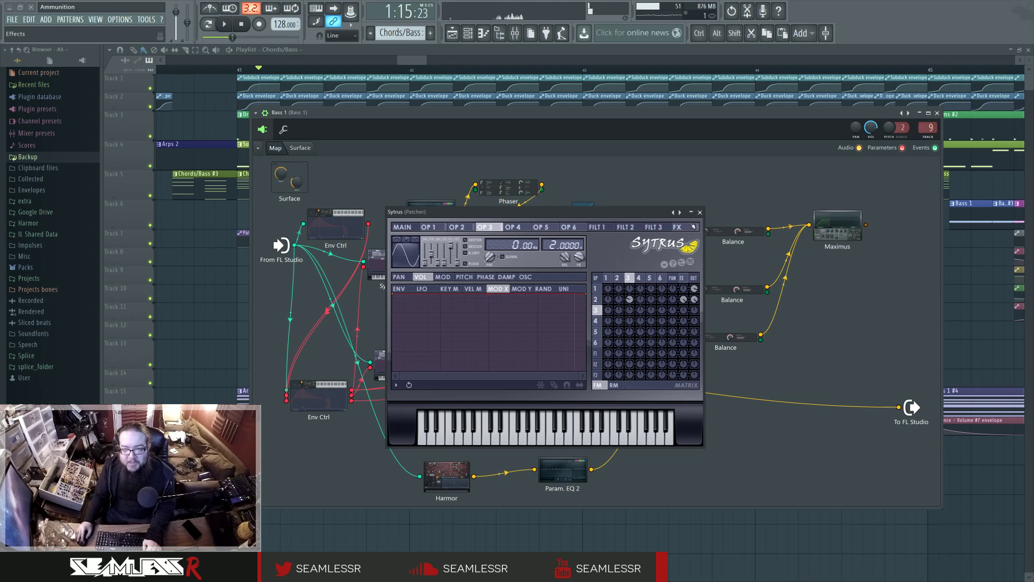
Feed To FL Studio from the lower WaveShaper instead of the lower Sytrus, audition it and inspect its shaping curve.
{"action": "left_click", "coordinate": [382, 366]}
{"action": "left_click_drag", "start_coordinate": [399, 368], "coordinate": [398, 366]}
{"action": "right_click", "coordinate": [809, 397]}
{"action": "left_click_drag", "start_coordinate": [479, 413], "coordinate": [898, 407]}
{"action": "left_click", "coordinate": [468, 413]}
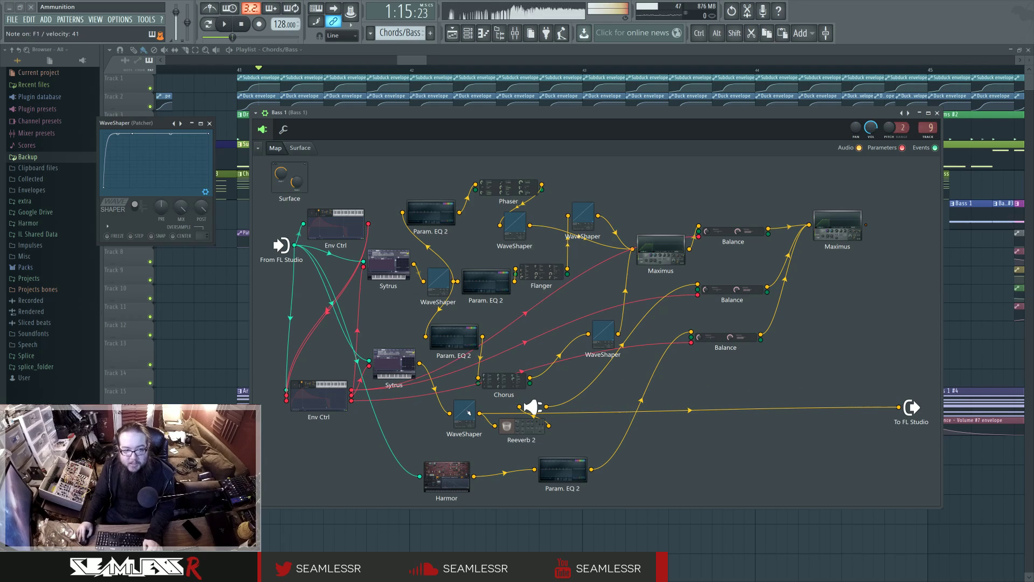
{"action": "left_click", "coordinate": [209, 124]}
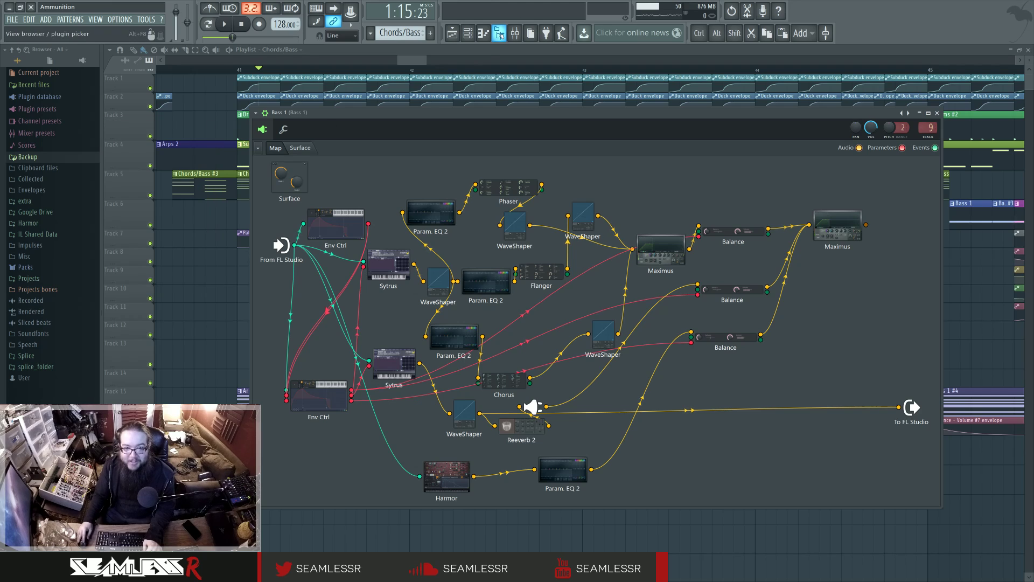
Replace the WaveShaper with Reeverb 2 as the source of To FL Studio and open the reverb's editor.
{"action": "left_click_drag", "start_coordinate": [898, 407], "coordinate": [881, 378]}
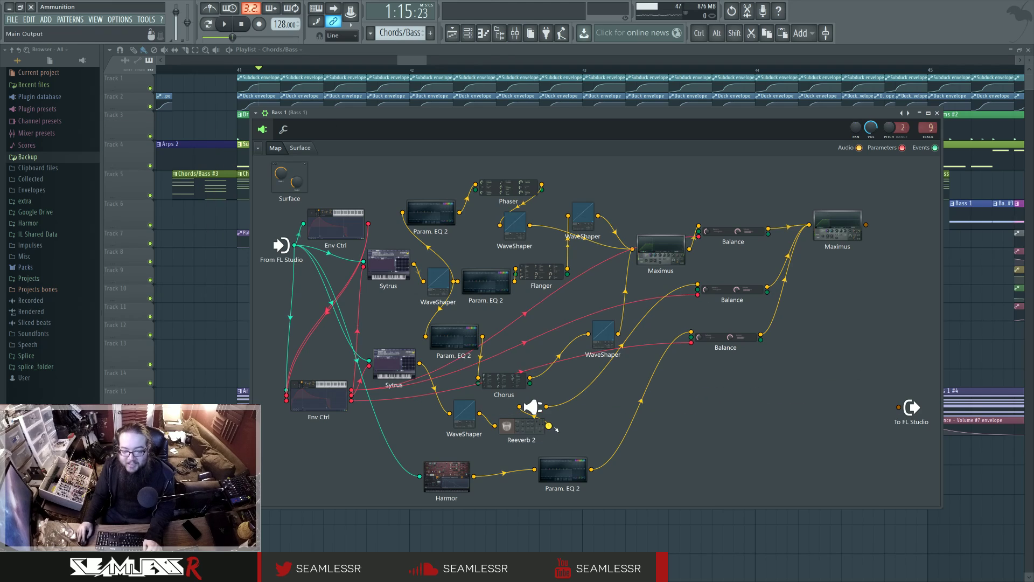
{"action": "left_click_drag", "start_coordinate": [546, 425], "coordinate": [898, 408]}
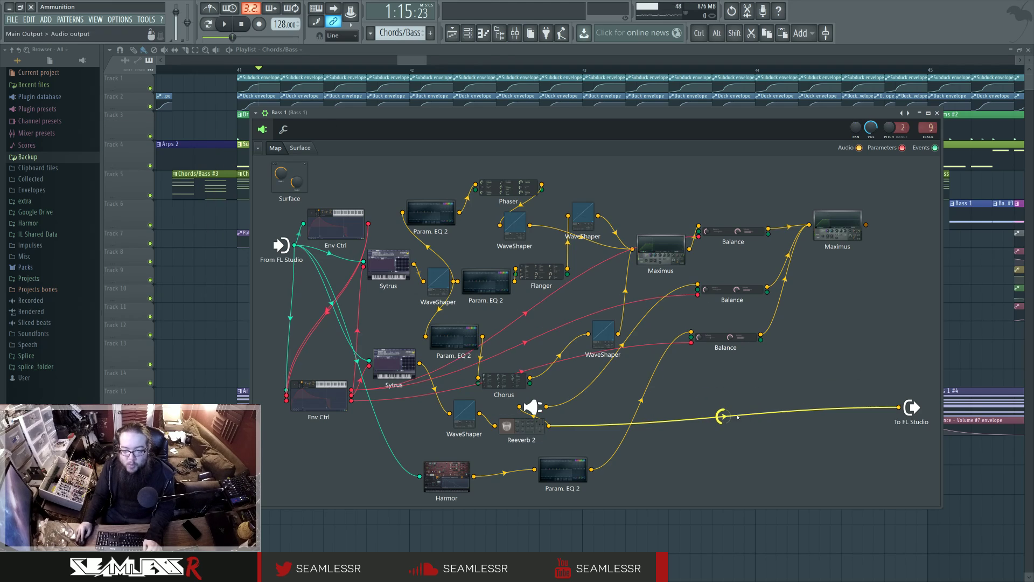
{"action": "left_click", "coordinate": [532, 428]}
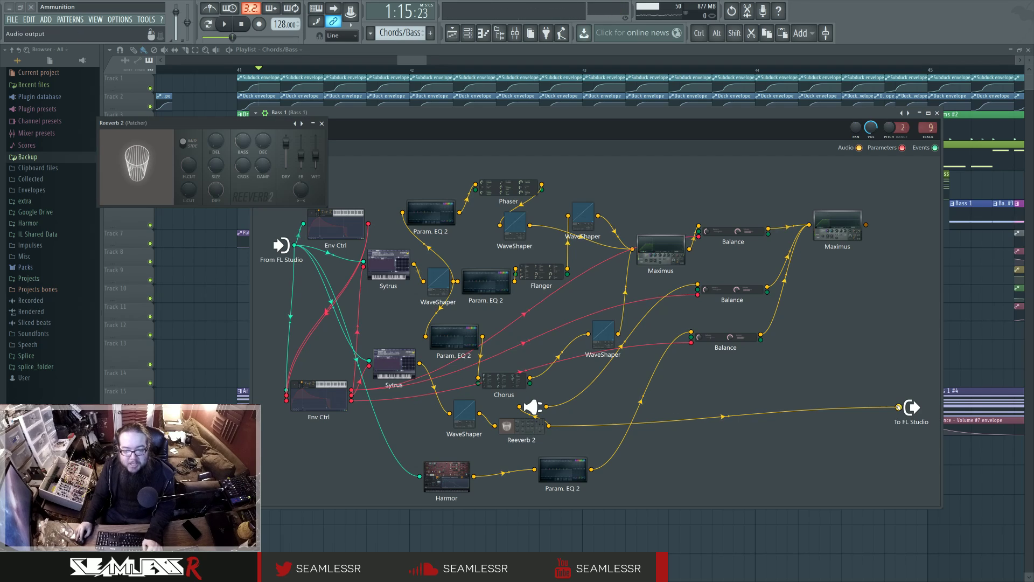
Reposition the FX module, inspect its Effector, and audition it through To FL Studio in place of Reeverb 2 before disconnecting it.
{"action": "left_click_drag", "start_coordinate": [548, 425], "coordinate": [552, 393]}
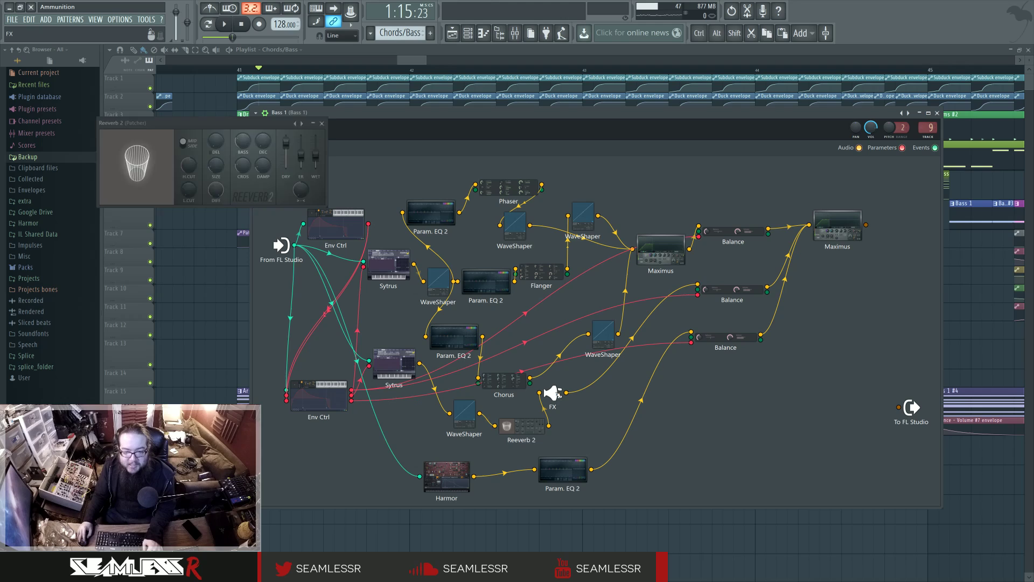
{"action": "left_click", "coordinate": [552, 393]}
{"action": "left_click_drag", "start_coordinate": [164, 129], "coordinate": [427, 273]}
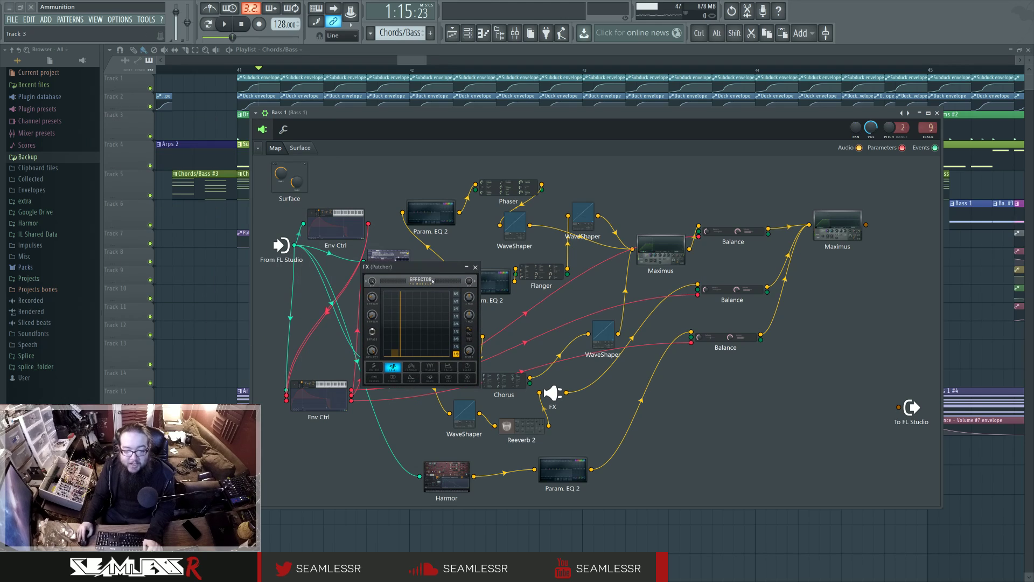
{"action": "left_click_drag", "start_coordinate": [566, 392], "coordinate": [898, 407]}
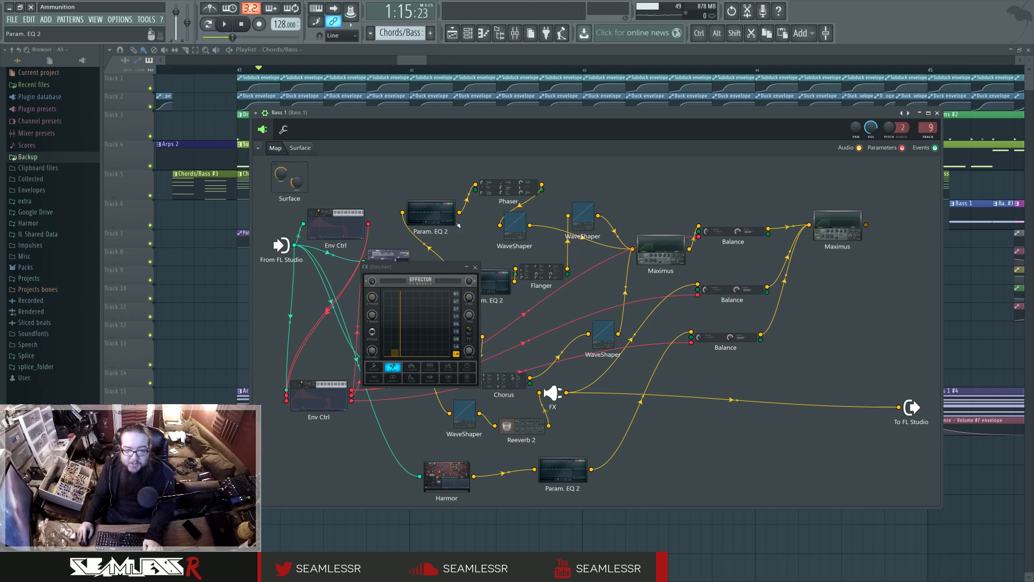
{"action": "left_click", "coordinate": [475, 267]}
{"action": "left_click_drag", "start_coordinate": [898, 407], "coordinate": [763, 428]}
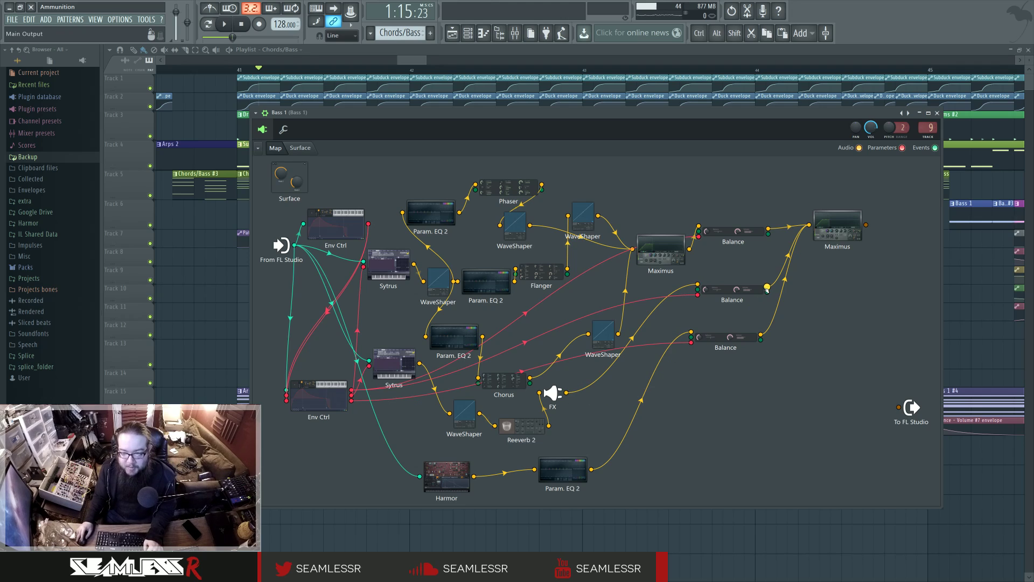
Audition the middle Balance through To FL Studio, then feed To FL Studio from Harmor instead.
{"action": "left_click_drag", "start_coordinate": [766, 289], "coordinate": [899, 407]}
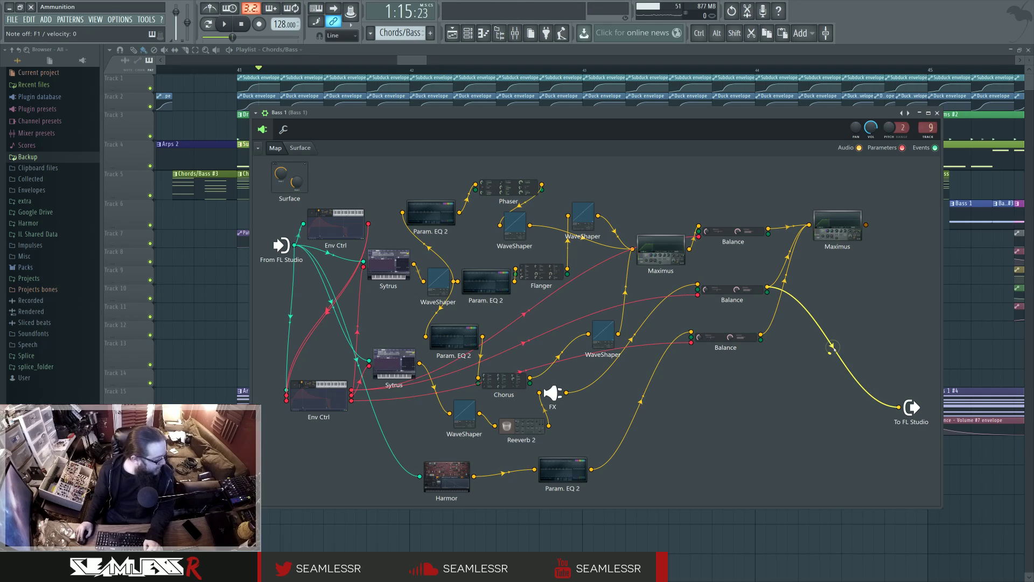
{"action": "right_click", "coordinate": [841, 351]}
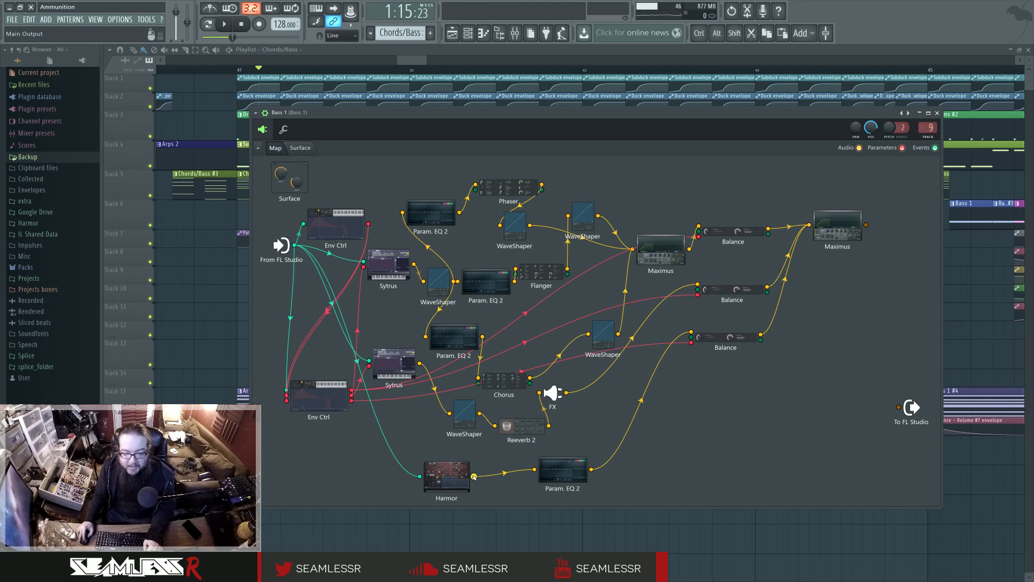
{"action": "left_click_drag", "start_coordinate": [592, 468], "coordinate": [898, 406]}
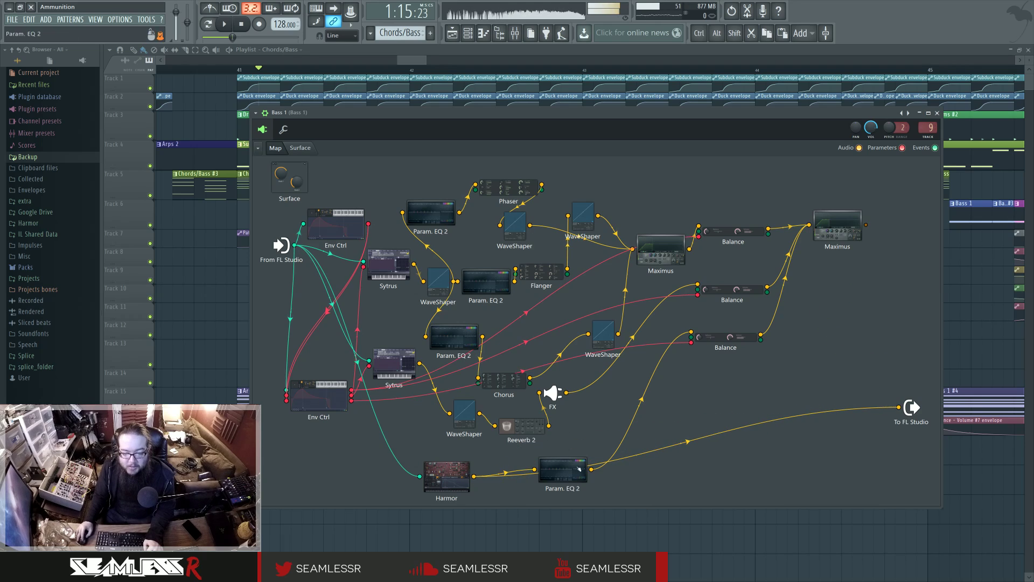
Open Harmor's editor and look over its effects page, then return to the envelope page.
{"action": "left_click_drag", "start_coordinate": [446, 476], "coordinate": [445, 471]}
{"action": "left_click", "coordinate": [444, 473]}
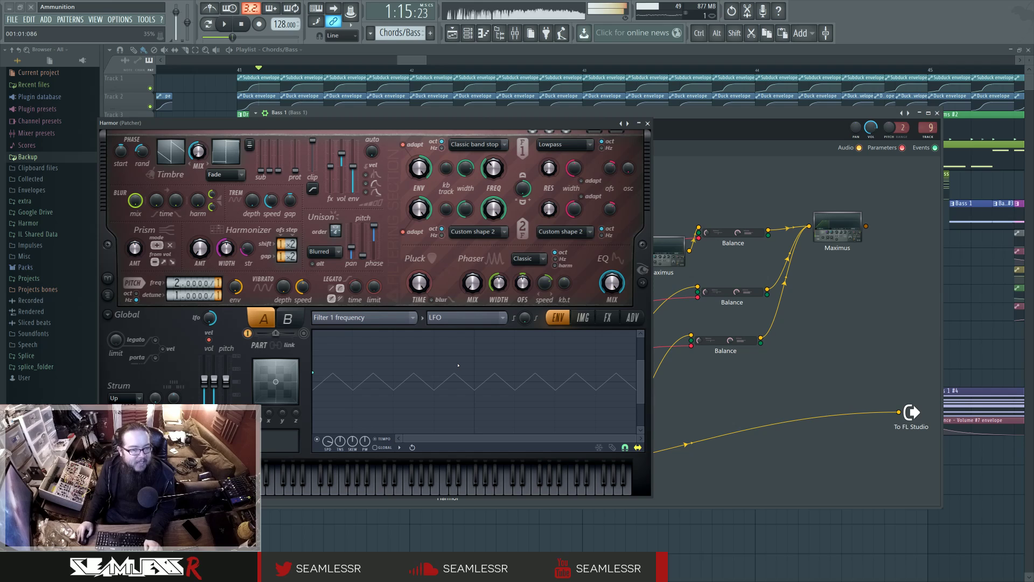
{"action": "left_click", "coordinate": [557, 320]}
{"action": "left_click", "coordinate": [608, 318]}
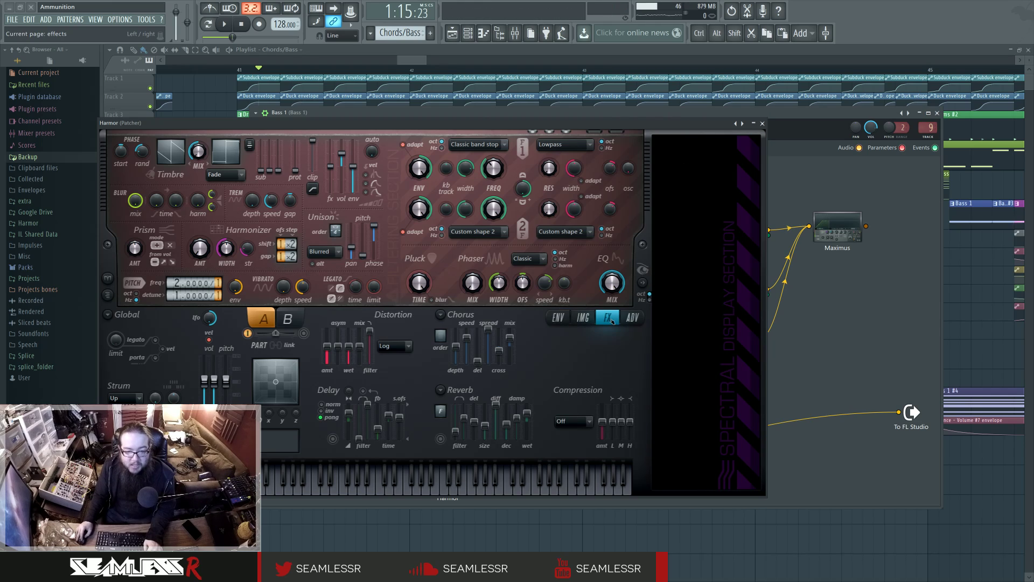
{"action": "left_click", "coordinate": [558, 318]}
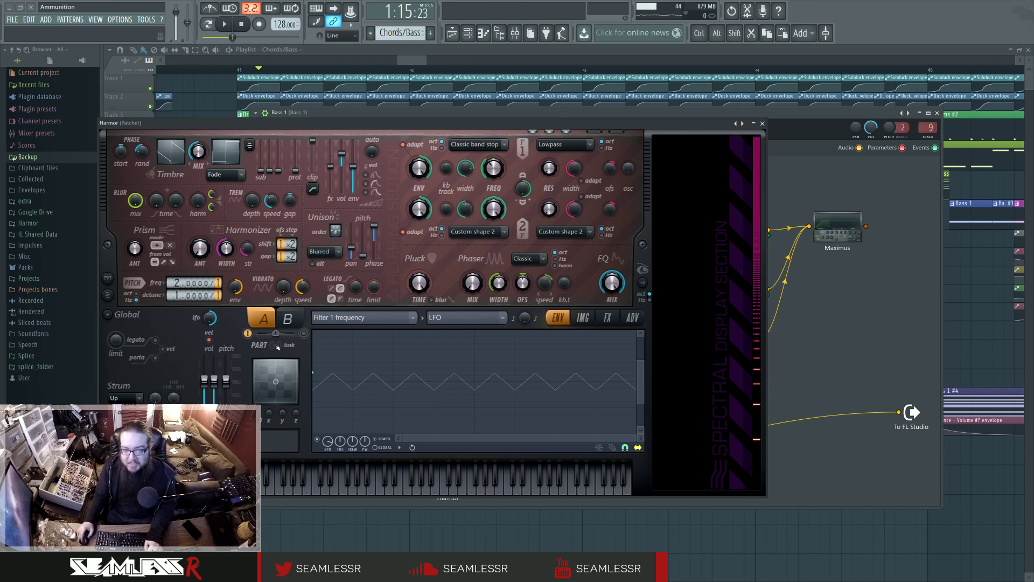
Check Harmor's unison controls and effects page, and bring up the Harmonic unison pitch curve.
{"action": "right_click", "coordinate": [377, 228]}
{"action": "left_click", "coordinate": [381, 243]}
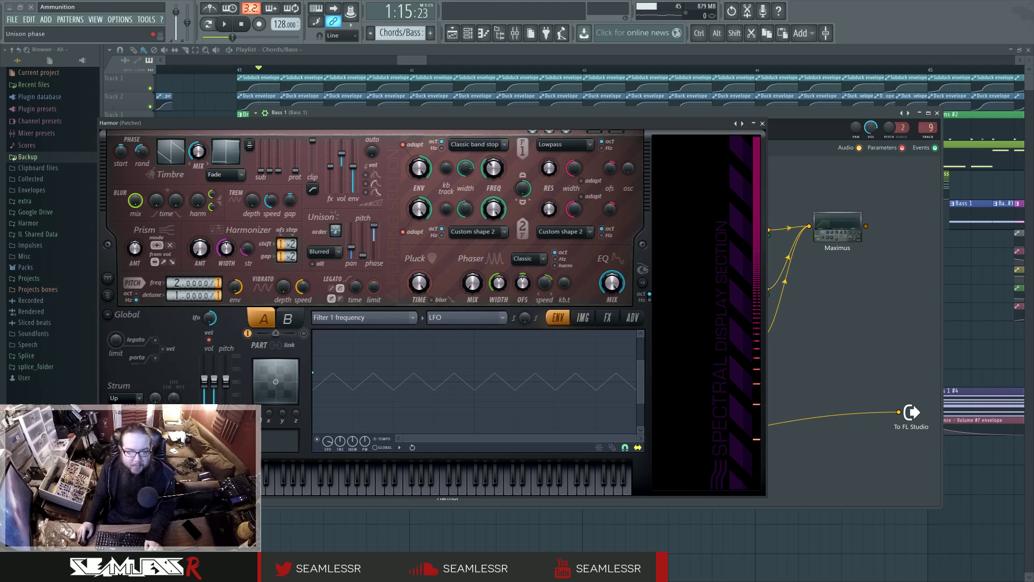
{"action": "right_click", "coordinate": [377, 226]}
{"action": "left_click", "coordinate": [419, 287]}
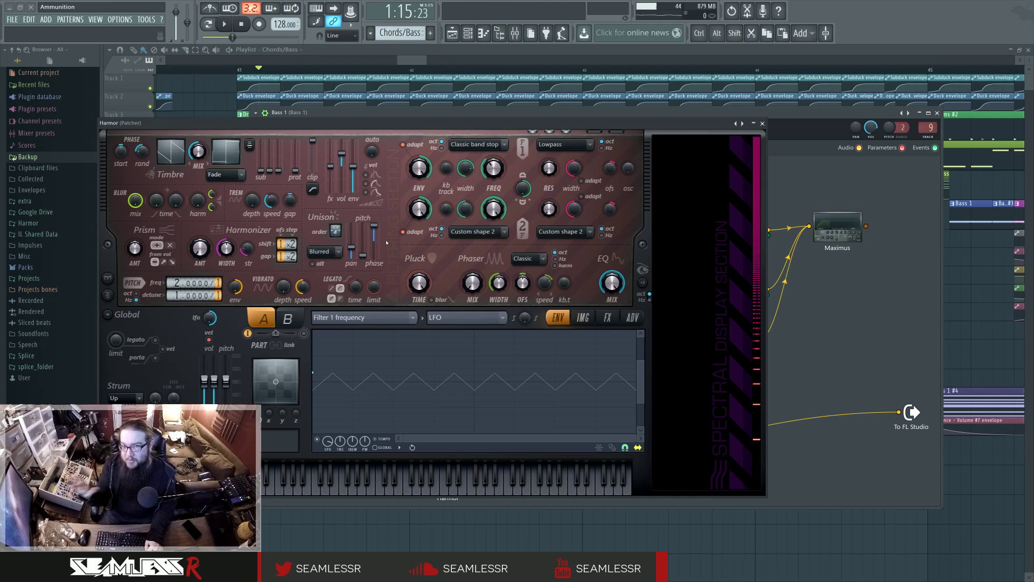
{"action": "left_click", "coordinate": [607, 318]}
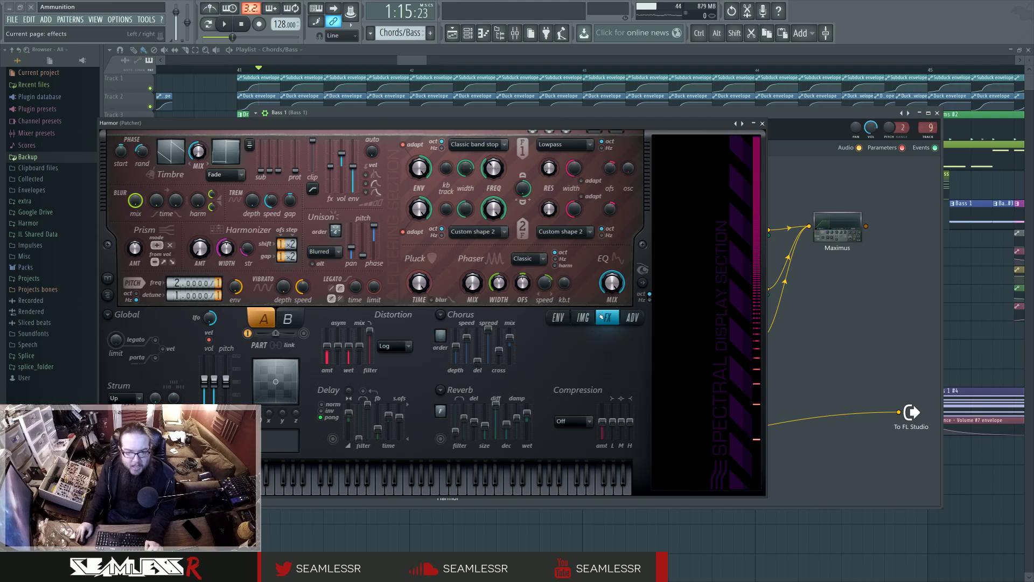
{"action": "left_click", "coordinate": [558, 317]}
{"action": "left_click", "coordinate": [366, 318]}
{"action": "left_click", "coordinate": [532, 337]}
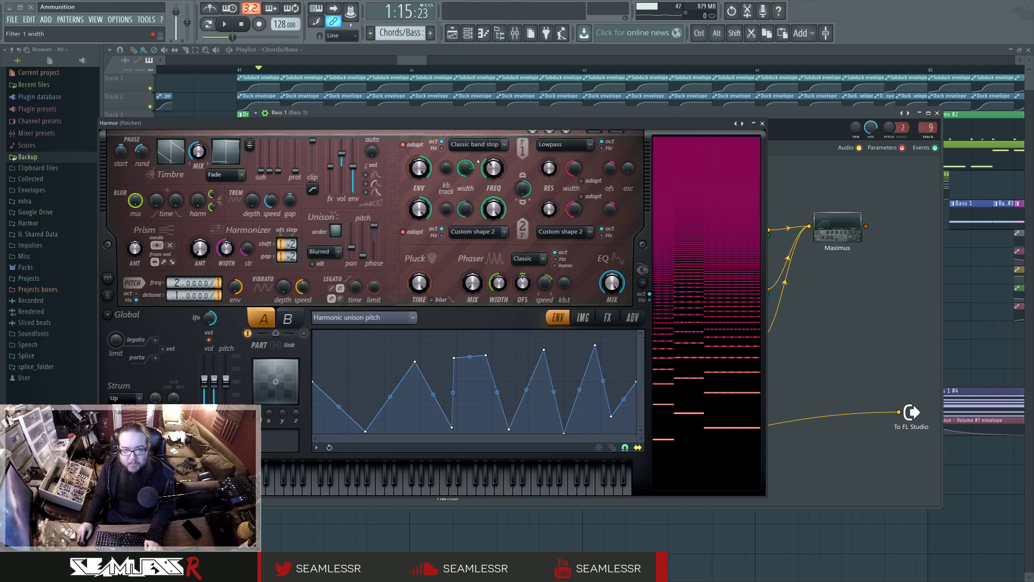
Examine the LFO that modulates Harmor's Filter 1 frequency.
{"action": "right_click", "coordinate": [493, 168]}
{"action": "left_click", "coordinate": [520, 192]}
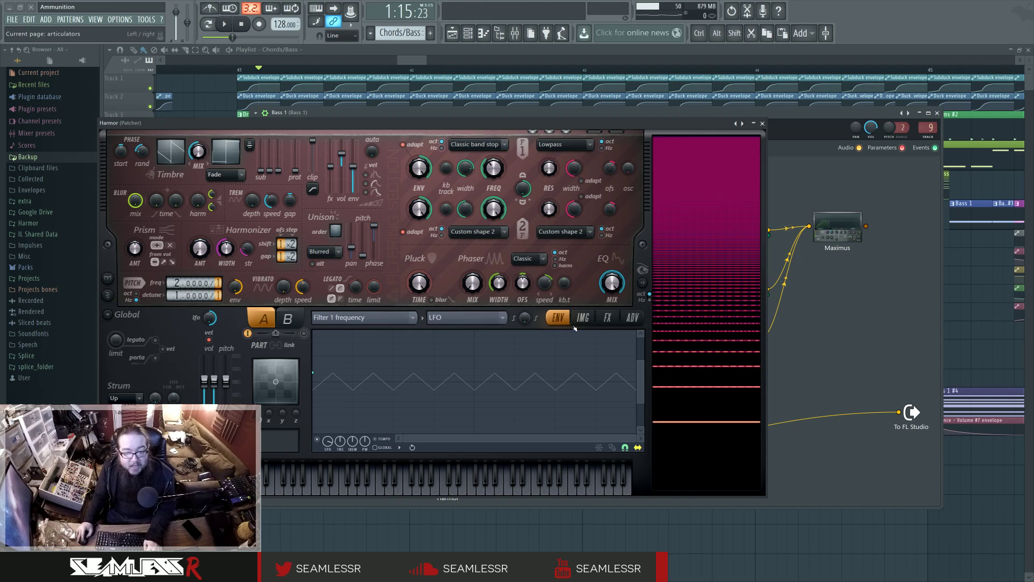
{"action": "left_click", "coordinate": [395, 318]}
{"action": "key", "text": "Escape"}
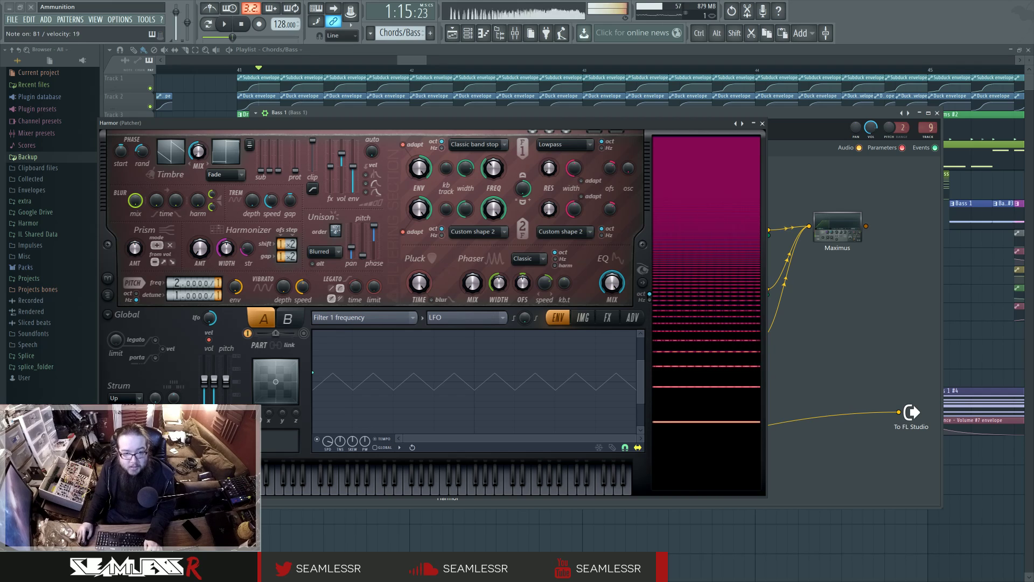
Review the Harmonic unison pitch curve and the effects page once more, then close Harmor.
{"action": "left_click", "coordinate": [366, 317]}
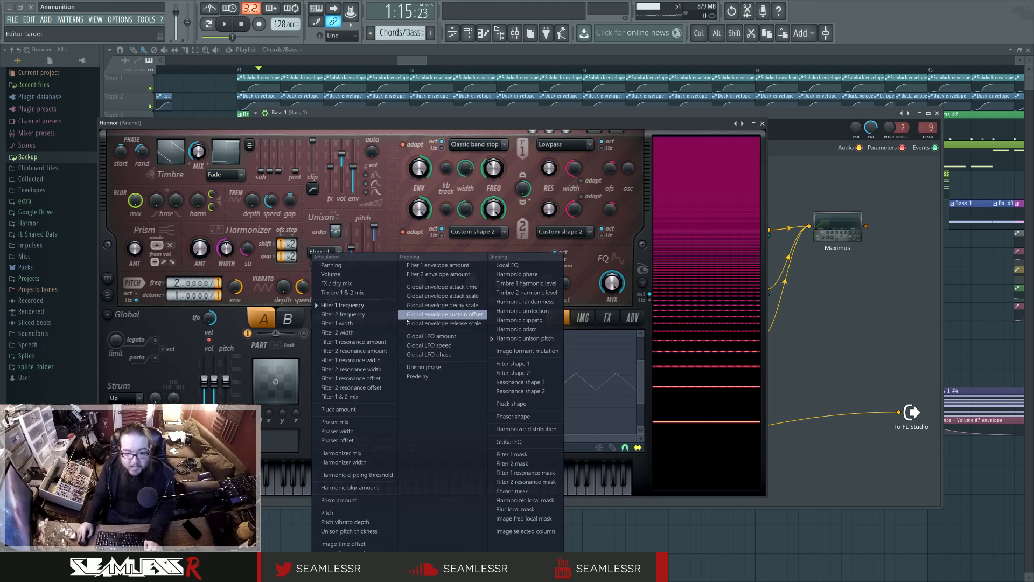
{"action": "left_click", "coordinate": [526, 337]}
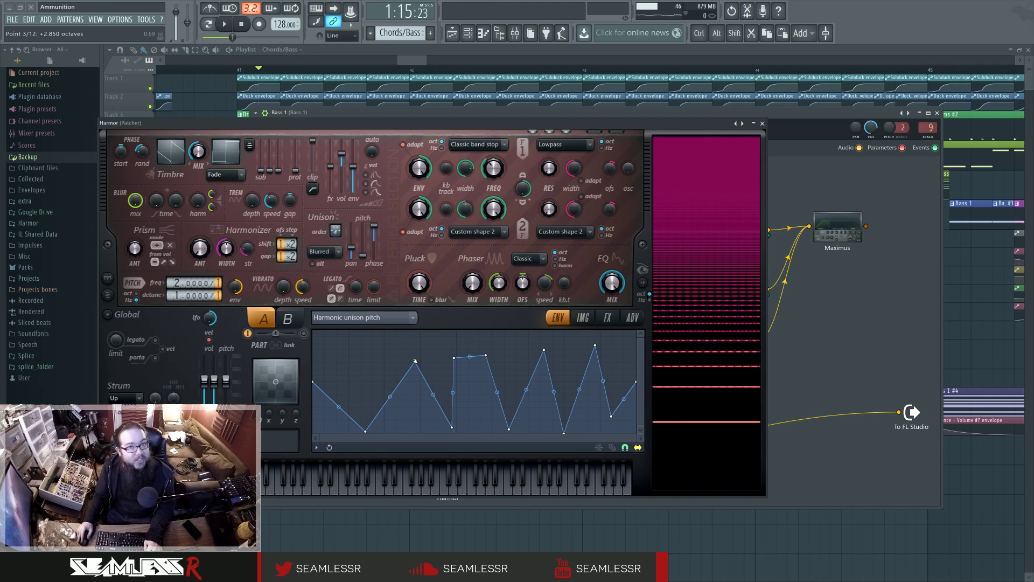
{"action": "left_click", "coordinate": [608, 317]}
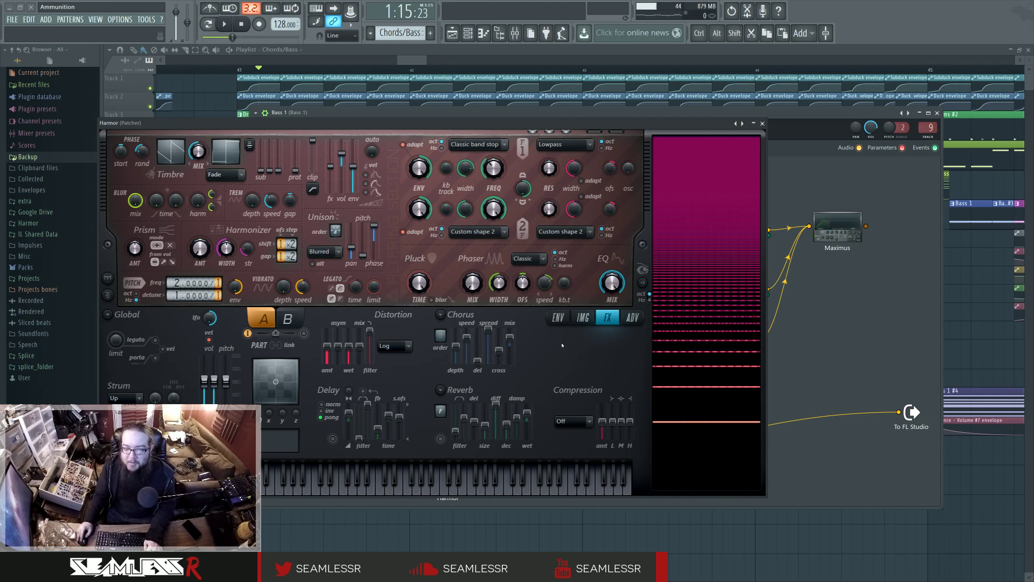
{"action": "key", "text": "Escape"}
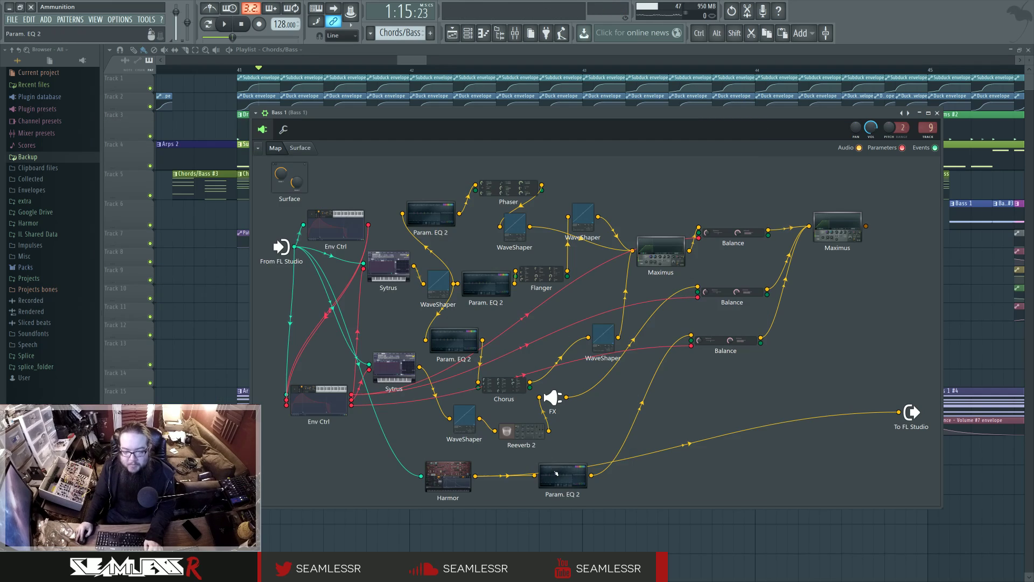
Inspect the curve of the Param. EQ 2 after Harmor, and make that EQ the source of To FL Studio.
{"action": "left_click", "coordinate": [557, 474]}
{"action": "left_click_drag", "start_coordinate": [566, 470], "coordinate": [549, 473]}
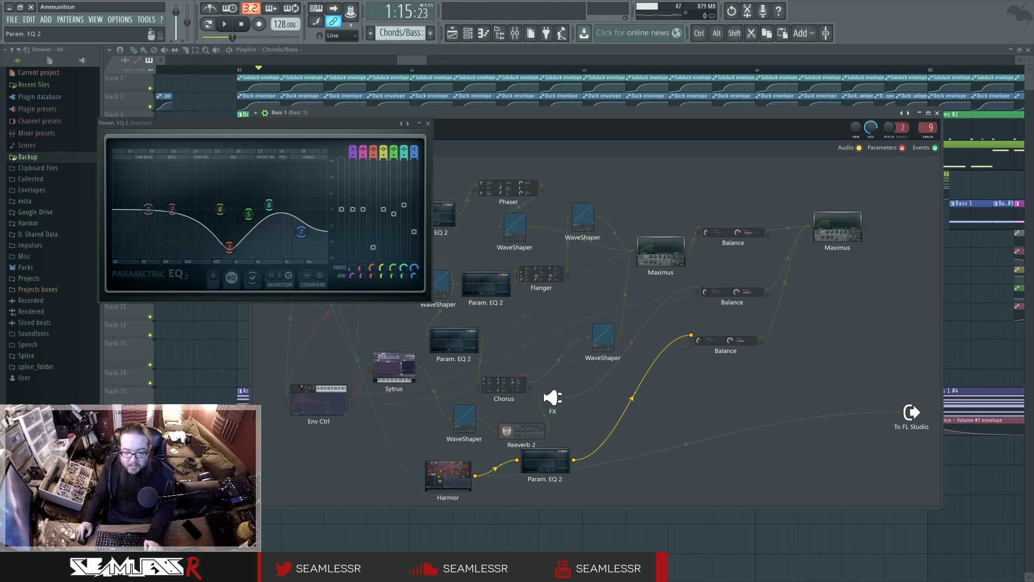
{"action": "mouse_move", "coordinate": [899, 411]}
{"action": "left_mouse_down"}
{"action": "mouse_move", "coordinate": [630, 478]}
{"action": "mouse_move", "coordinate": [700, 447]}
{"action": "mouse_move", "coordinate": [898, 411]}
{"action": "left_mouse_up"}
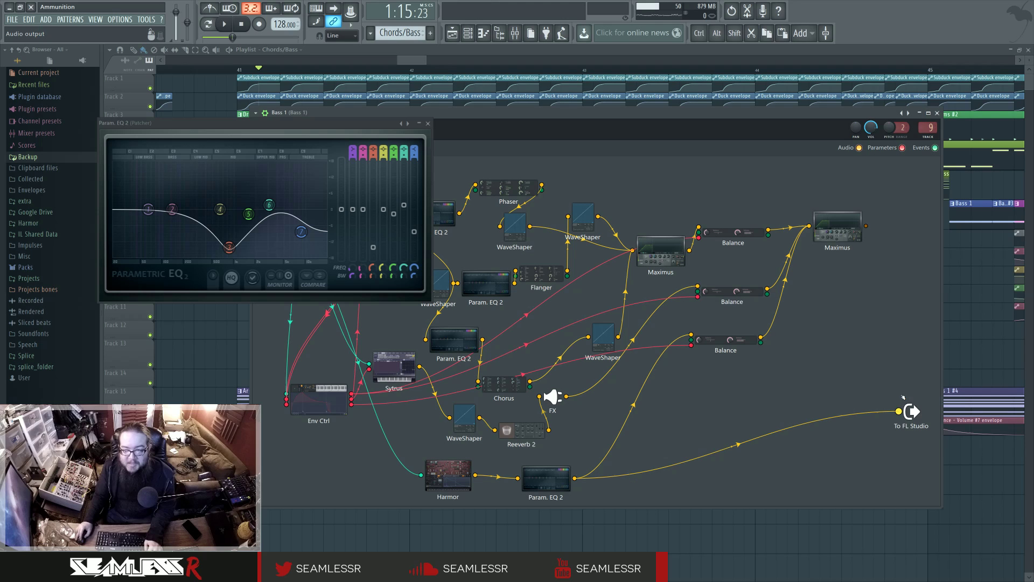
Audition the lower Balance through To FL Studio, then restore the final Maximus as the source of To FL Studio.
{"action": "right_click", "coordinate": [757, 437]}
{"action": "left_click_drag", "start_coordinate": [761, 339], "coordinate": [898, 413]}
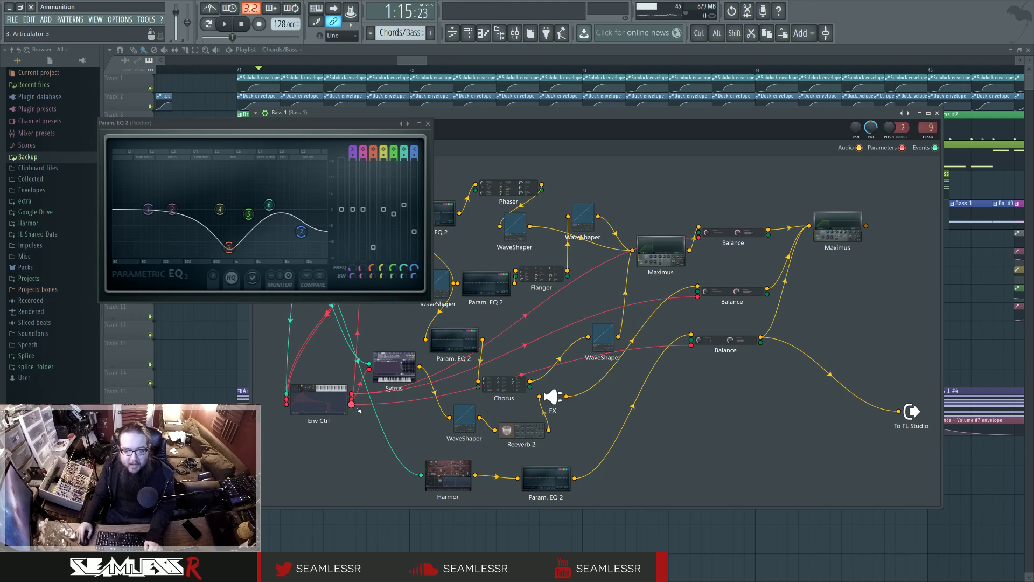
{"action": "left_click_drag", "start_coordinate": [898, 411], "coordinate": [883, 388]}
{"action": "left_click_drag", "start_coordinate": [865, 225], "coordinate": [897, 410]}
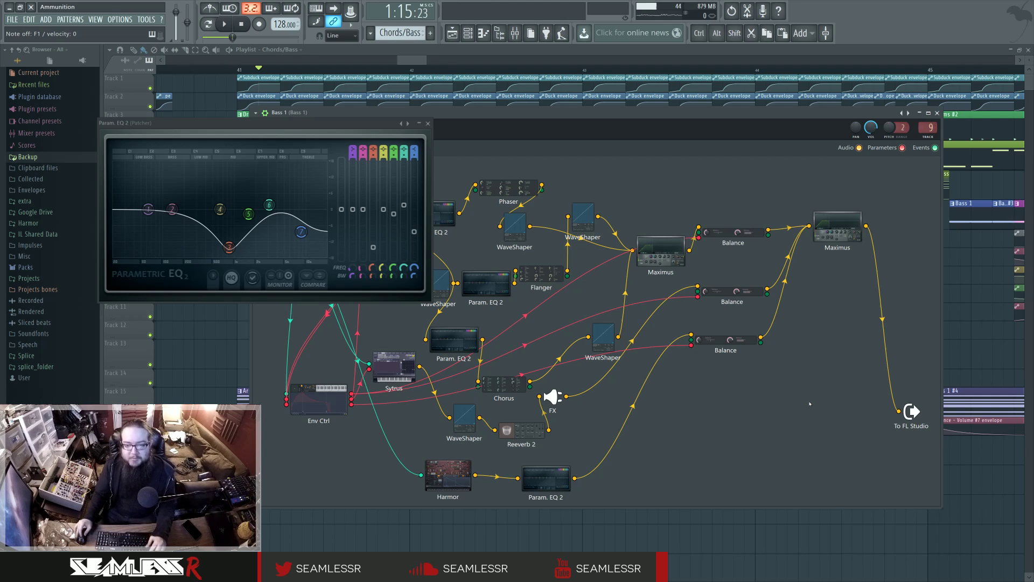
Close the Bass 1 Patcher, the Param. EQ 2 editor and the channel rack to return to the playlist.
{"action": "left_click", "coordinate": [937, 113]}
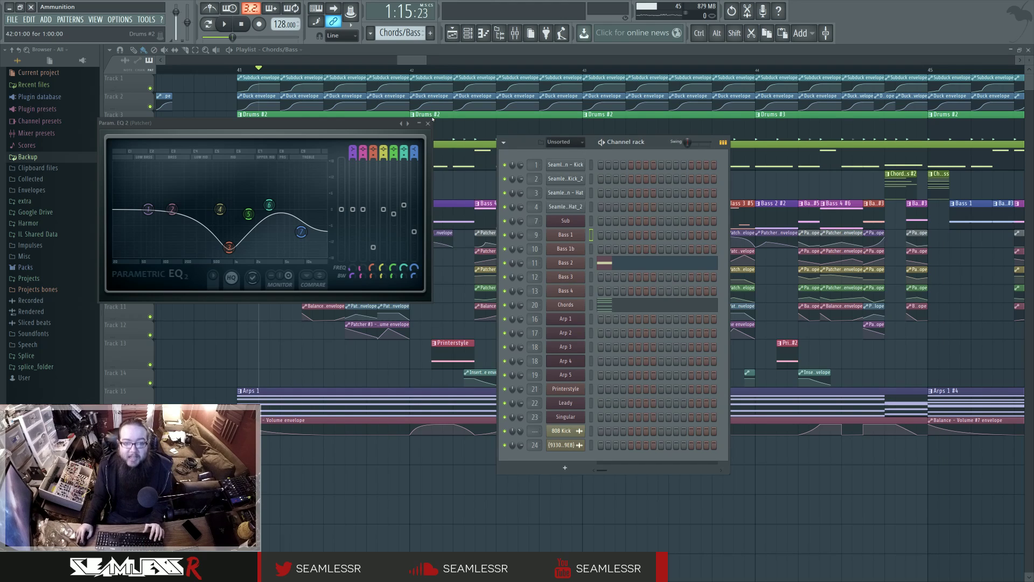
{"action": "left_click", "coordinate": [428, 123]}
{"action": "key", "text": "F6"}
Move the playback position to bar 57, open the Bass 3 clip there and glance at the Bass 3 Patcher before returning to the playlist.
{"action": "scroll", "coordinate": [258, 316], "scroll_direction": "down", "scroll_amount": 5}
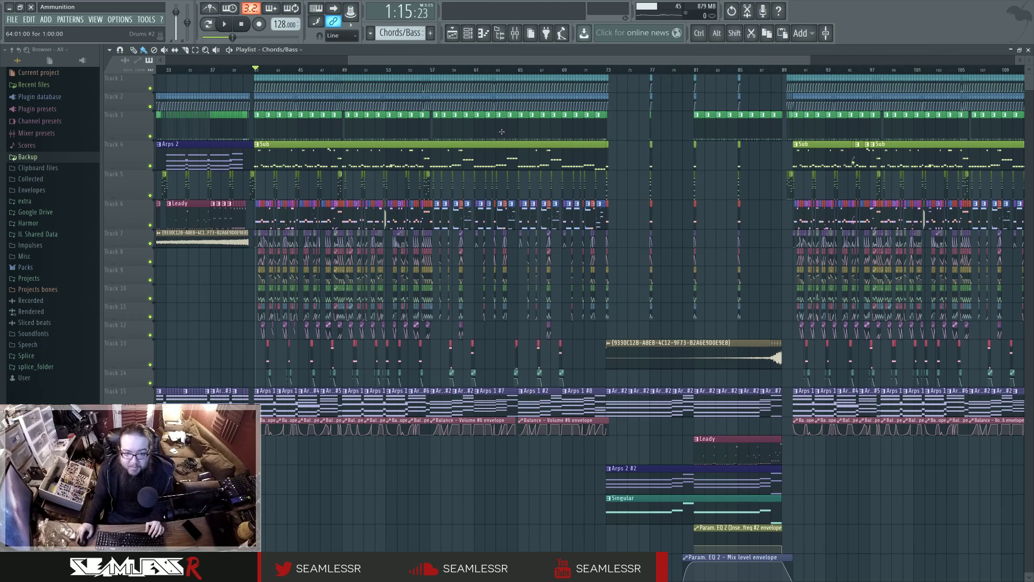
{"action": "left_click", "coordinate": [432, 70]}
{"action": "double_click", "coordinate": [440, 212]}
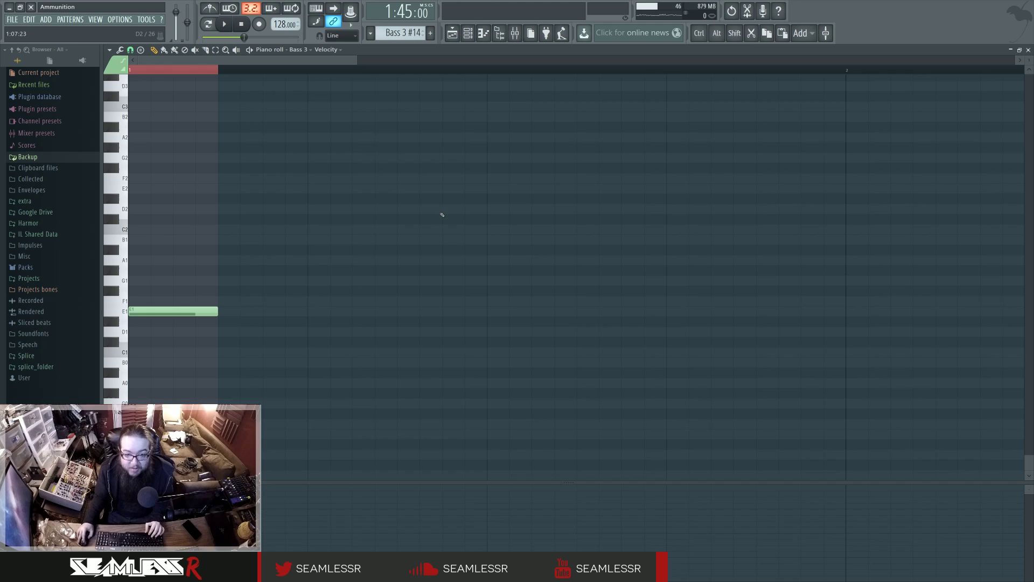
{"action": "left_click", "coordinate": [469, 34]}
{"action": "left_click", "coordinate": [578, 291]}
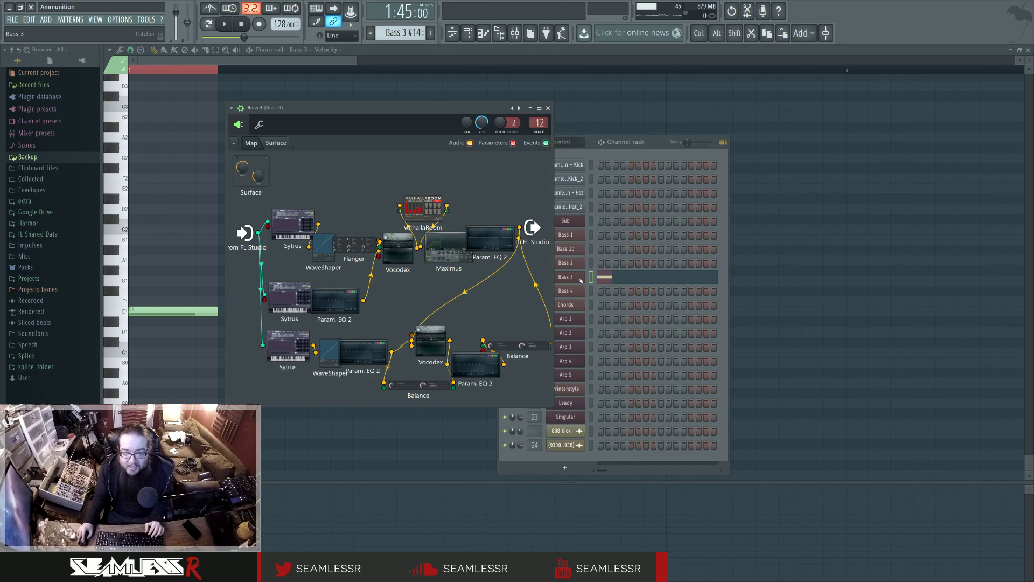
{"action": "left_click", "coordinate": [571, 292]}
{"action": "key", "text": "F5"}
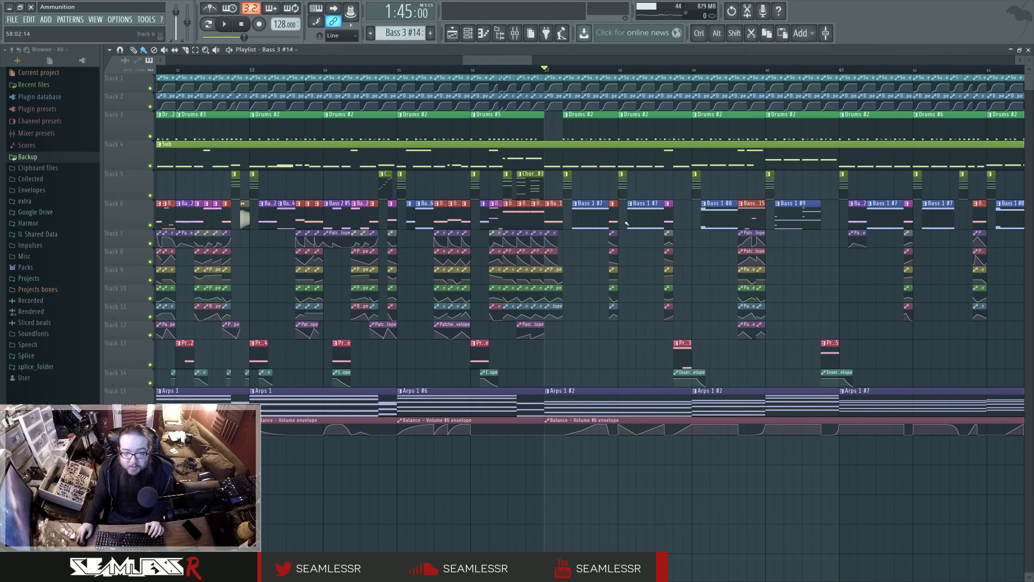
Open the Bass 1 #7 clip, inspect the Harmor inside the Bass 1b Patcher, and return to the playlist.
{"action": "double_click", "coordinate": [570, 205]}
{"action": "left_click", "coordinate": [467, 33]}
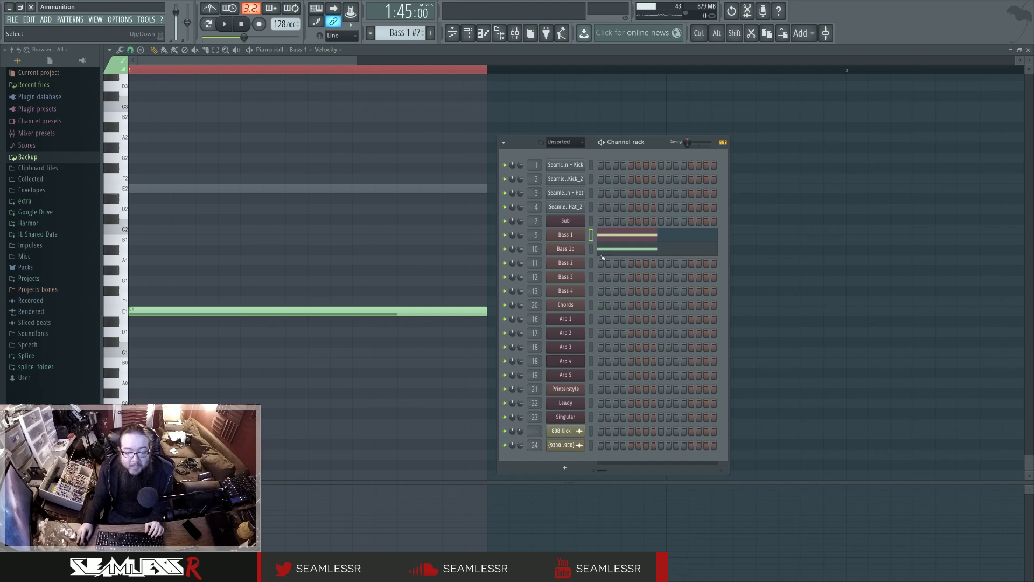
{"action": "left_click", "coordinate": [571, 248]}
{"action": "left_click", "coordinate": [458, 342]}
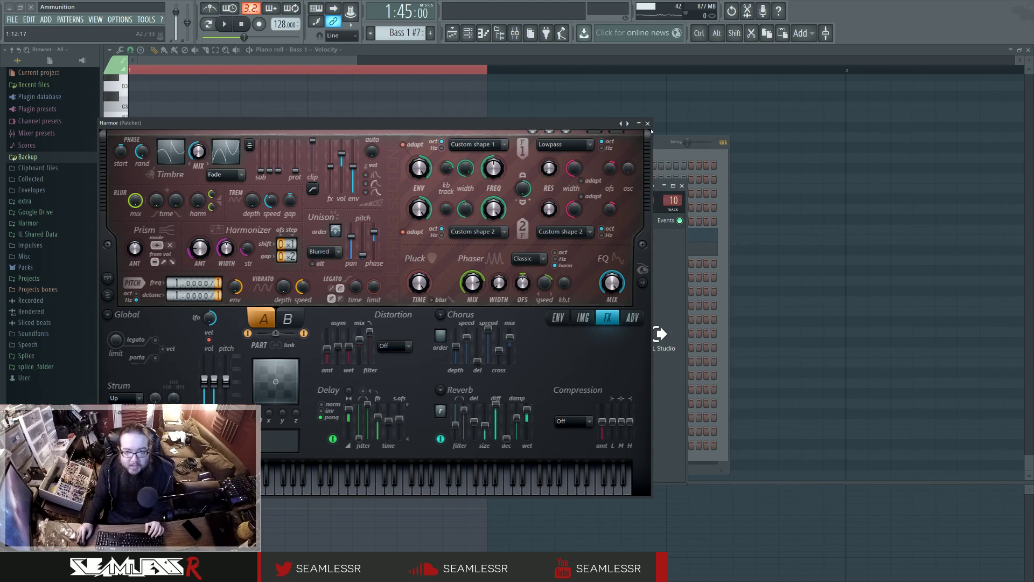
{"action": "left_click", "coordinate": [648, 124]}
{"action": "left_click", "coordinate": [461, 32]}
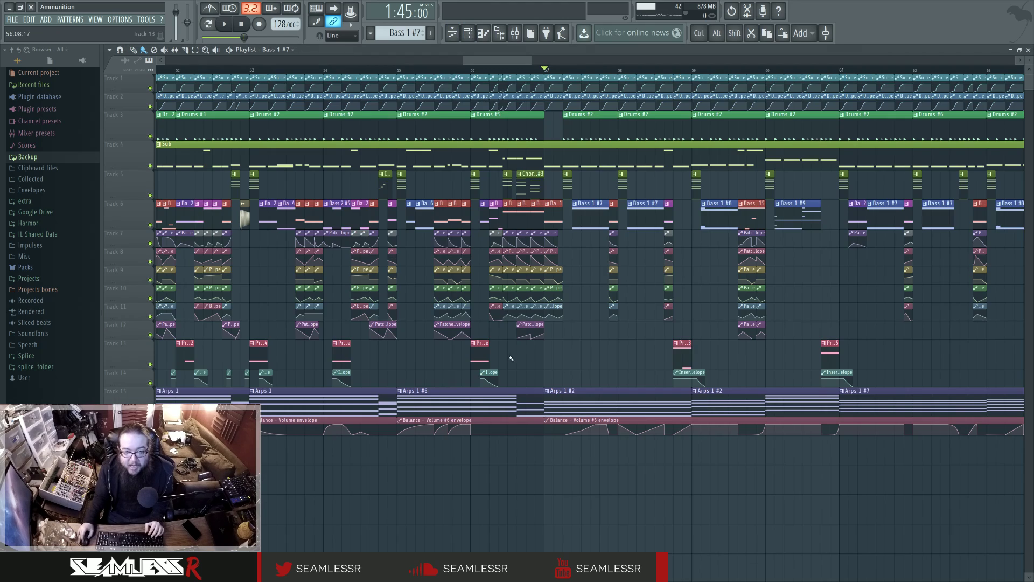
Play the arrangement from bar 41, then jump to about bar 45 and stop playback.
{"action": "scroll", "coordinate": [719, 357], "scroll_direction": "down", "scroll_amount": 3}
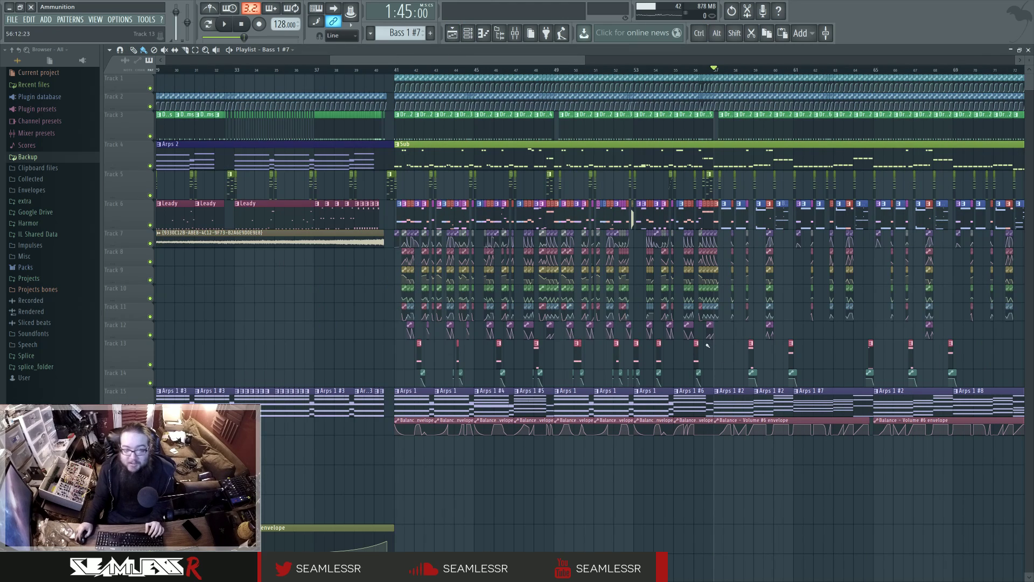
{"action": "left_click", "coordinate": [396, 73]}
{"action": "scroll", "coordinate": [388, 276], "scroll_direction": "up", "scroll_amount": 2}
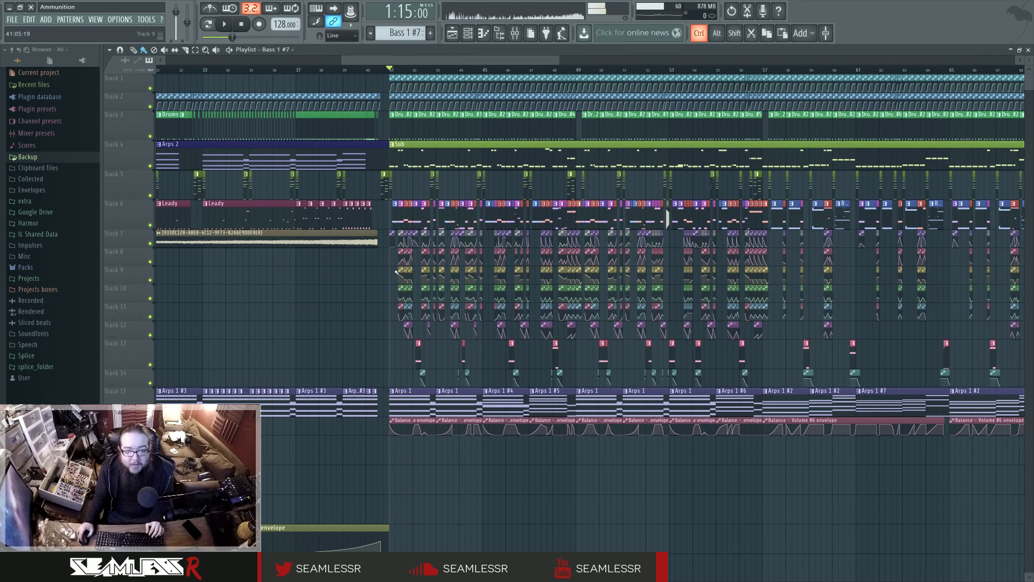
{"action": "scroll", "coordinate": [388, 276], "scroll_direction": "up", "scroll_amount": 2}
{"action": "key", "text": "space"}
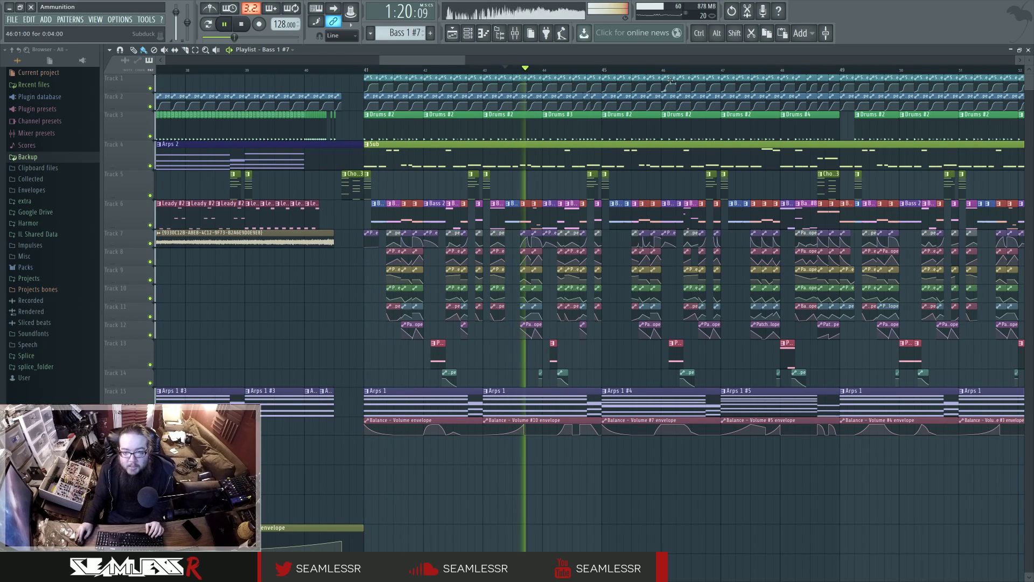
{"action": "left_click", "coordinate": [610, 72]}
{"action": "key", "text": "space"}
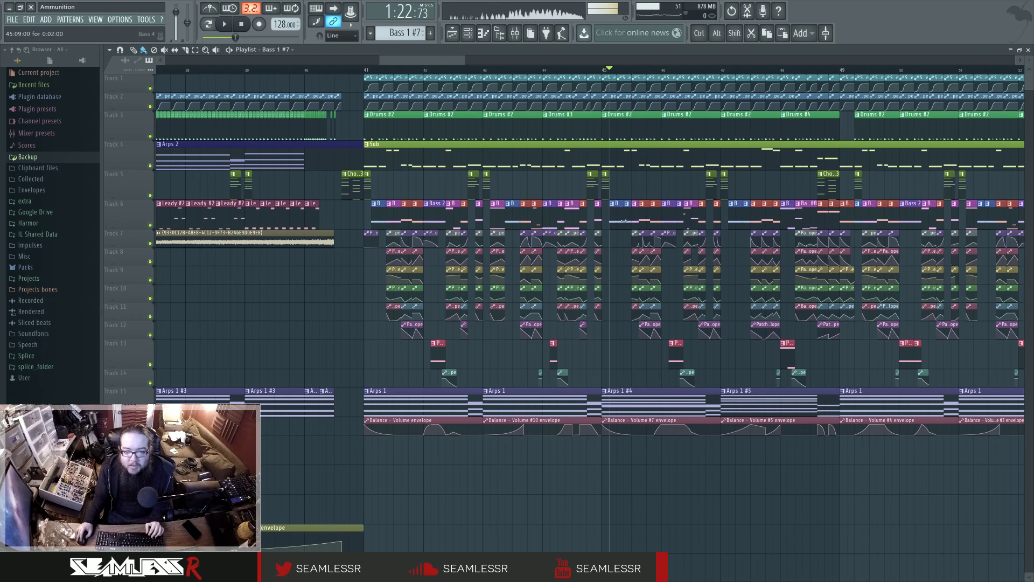
View the Bass 1b Patcher map from the channel rack and close it.
{"action": "left_click", "coordinate": [467, 34]}
{"action": "left_click", "coordinate": [579, 248]}
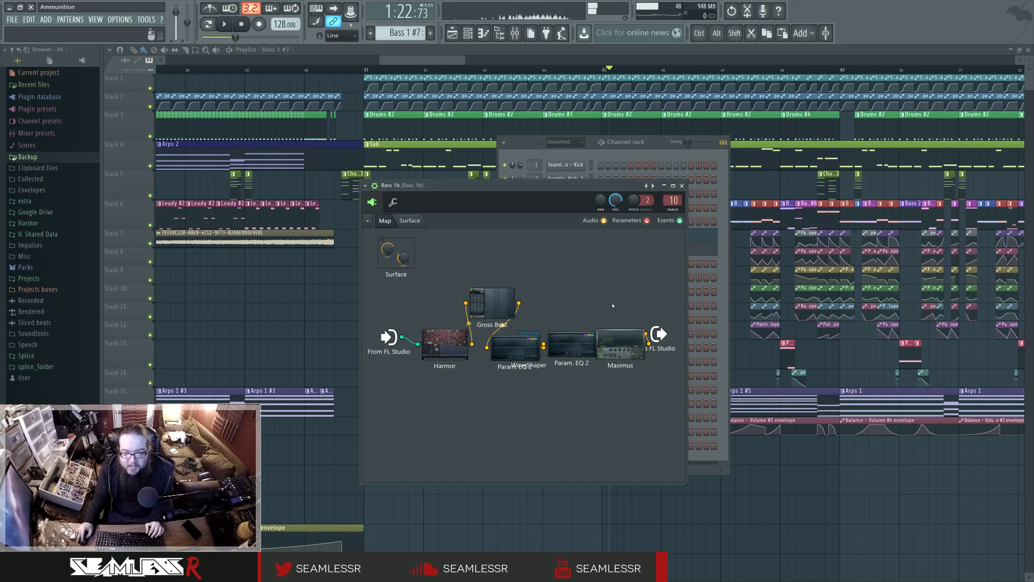
{"action": "left_click", "coordinate": [681, 185]}
Reopen the Bass 1 Patcher and inspect the band settings of the Maximus feeding the top Balance.
{"action": "left_click", "coordinate": [565, 233]}
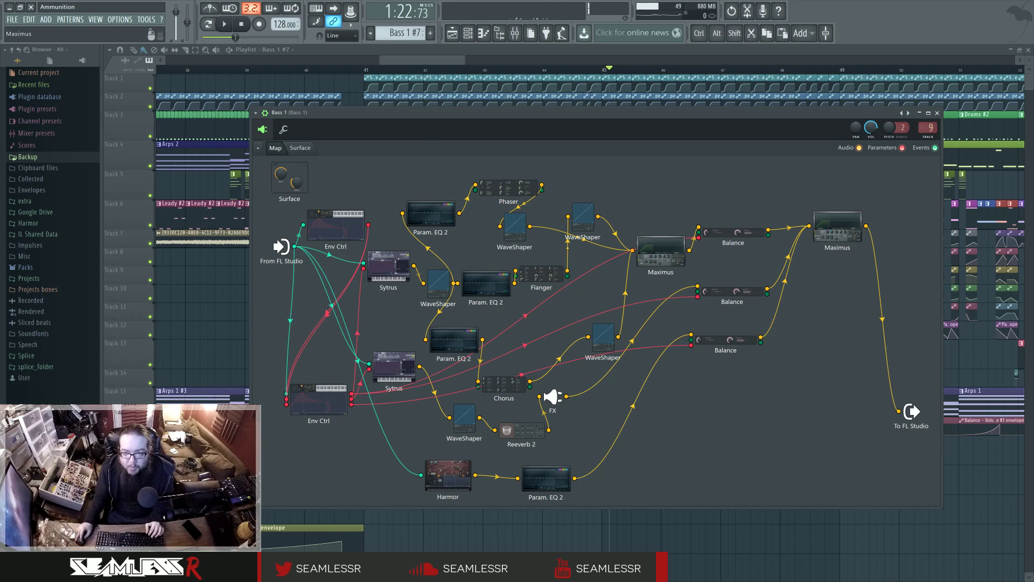
{"action": "left_click", "coordinate": [660, 250]}
{"action": "left_click", "coordinate": [137, 283]}
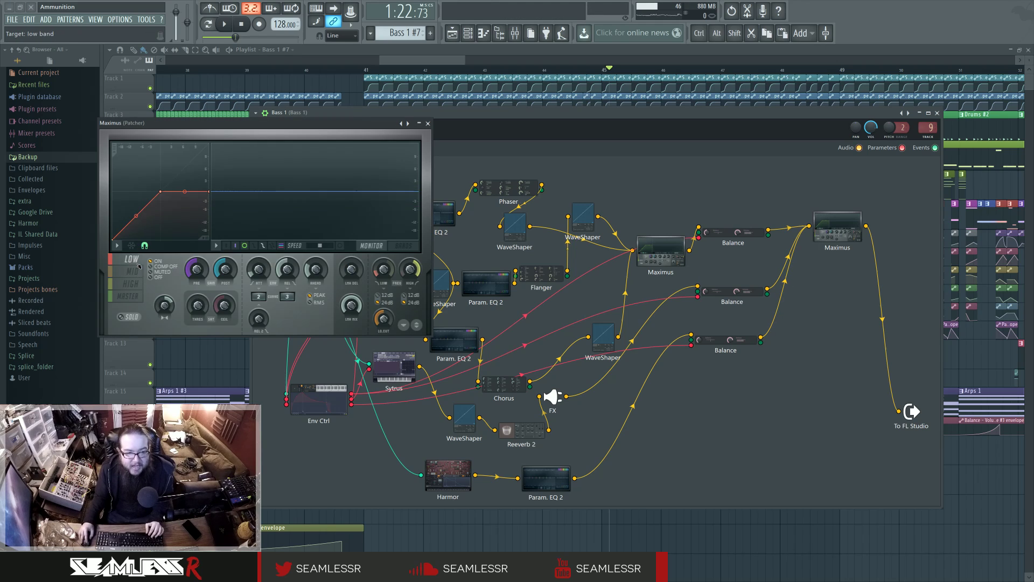
Inspect the master and low band settings of the Maximus in the Bass 1 Patcher and close the plugin.
{"action": "left_click", "coordinate": [129, 296]}
{"action": "left_click", "coordinate": [136, 260]}
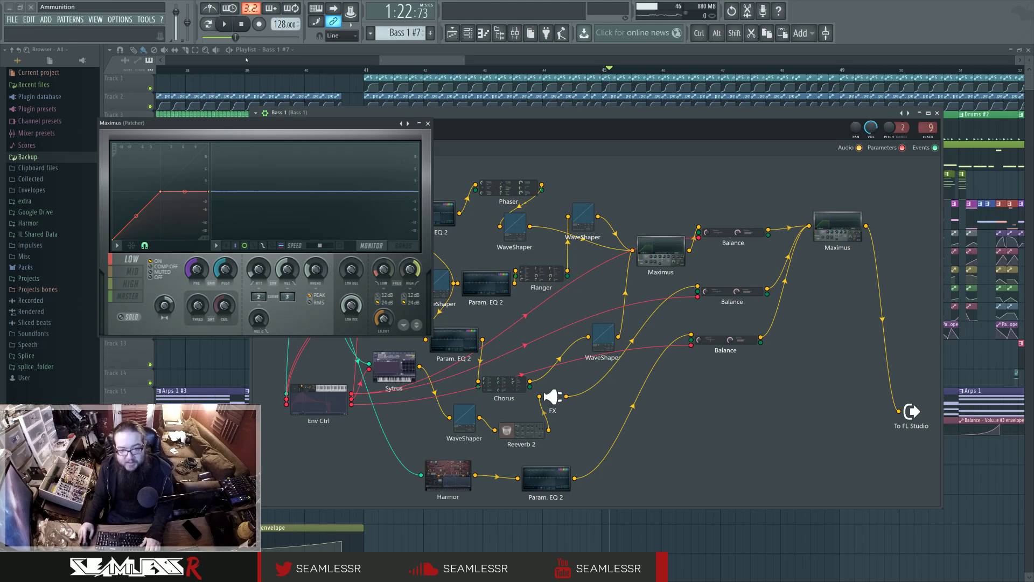
{"action": "left_click", "coordinate": [146, 272]}
{"action": "left_click", "coordinate": [150, 277]}
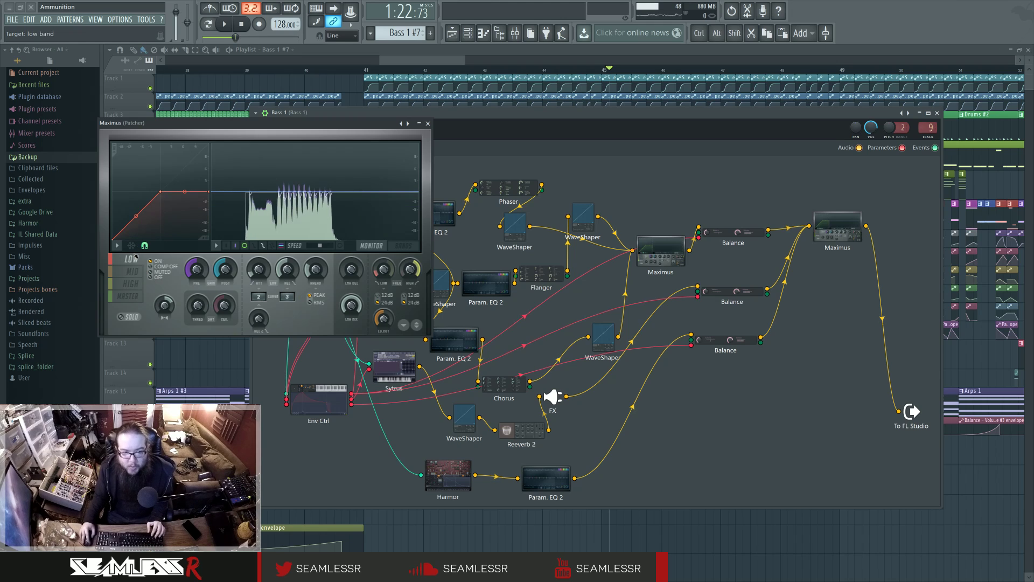
{"action": "left_click", "coordinate": [428, 123]}
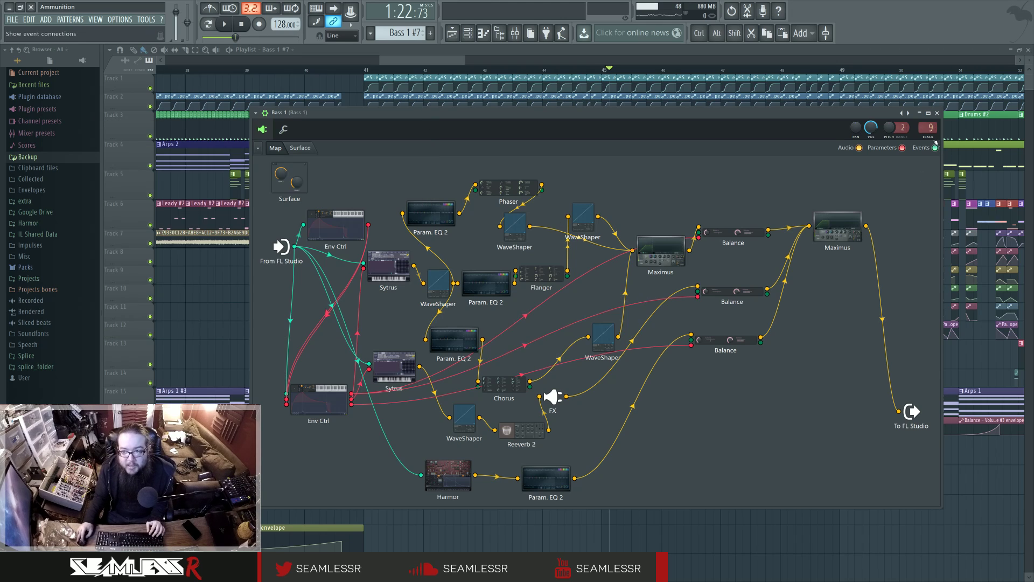
View the Fruity parametric EQ 2 on the Bass 1 mixer track, close it with the mixer, and return to the playlist.
{"action": "key", "text": "F9"}
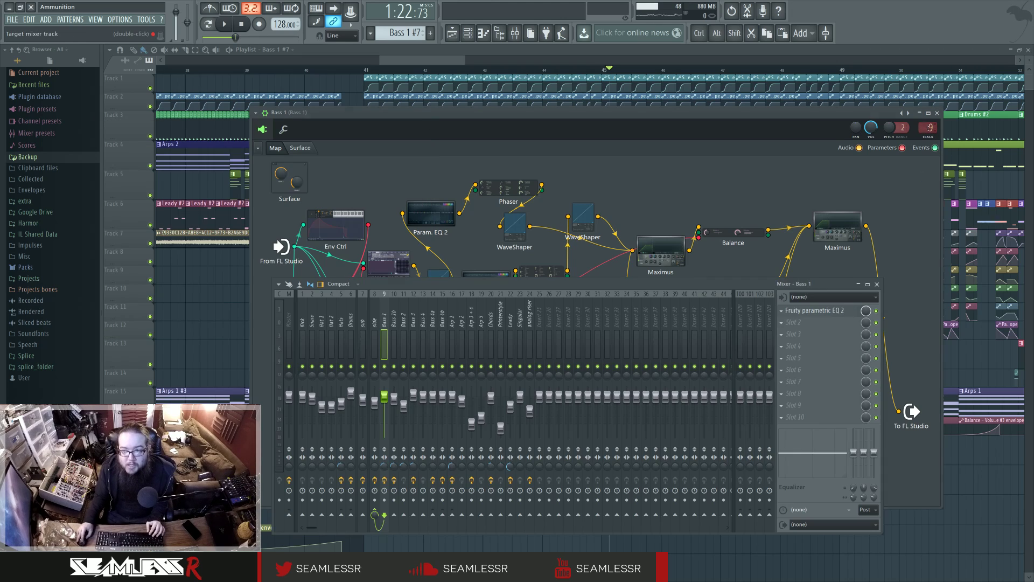
{"action": "left_click", "coordinate": [815, 311]}
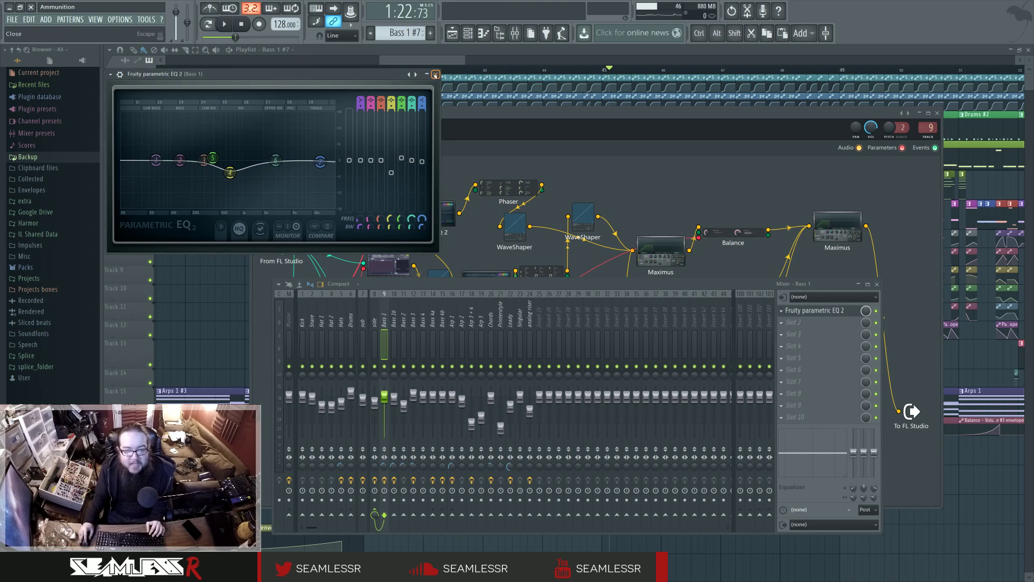
{"action": "left_click", "coordinate": [435, 74]}
{"action": "left_click", "coordinate": [876, 284]}
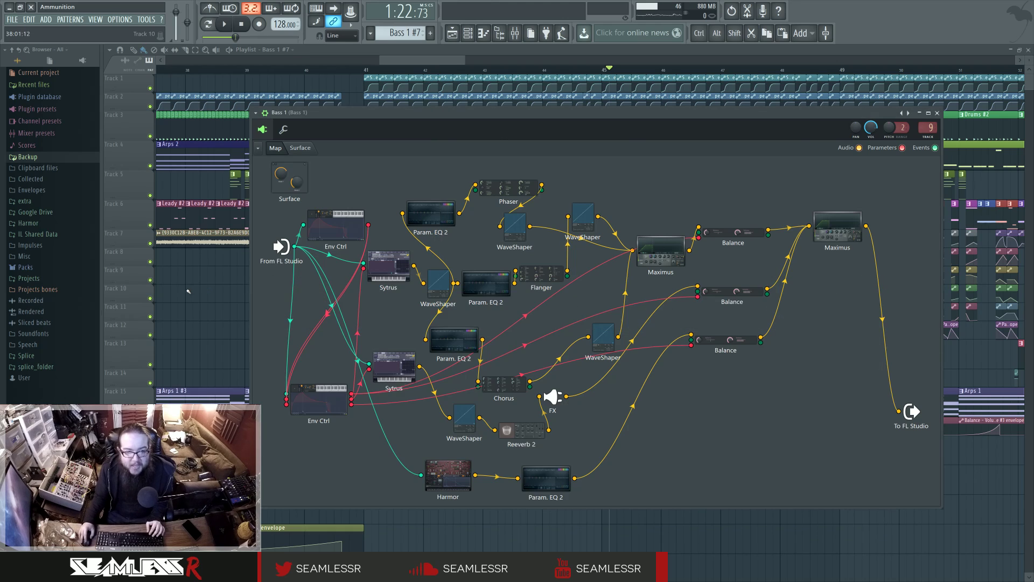
{"action": "key", "text": "Escape"}
Solo the Bass 4 mixer track with its routed tracks and play the arrangement from about bar 41.
{"action": "scroll", "coordinate": [411, 56], "scroll_direction": "up", "scroll_amount": 4}
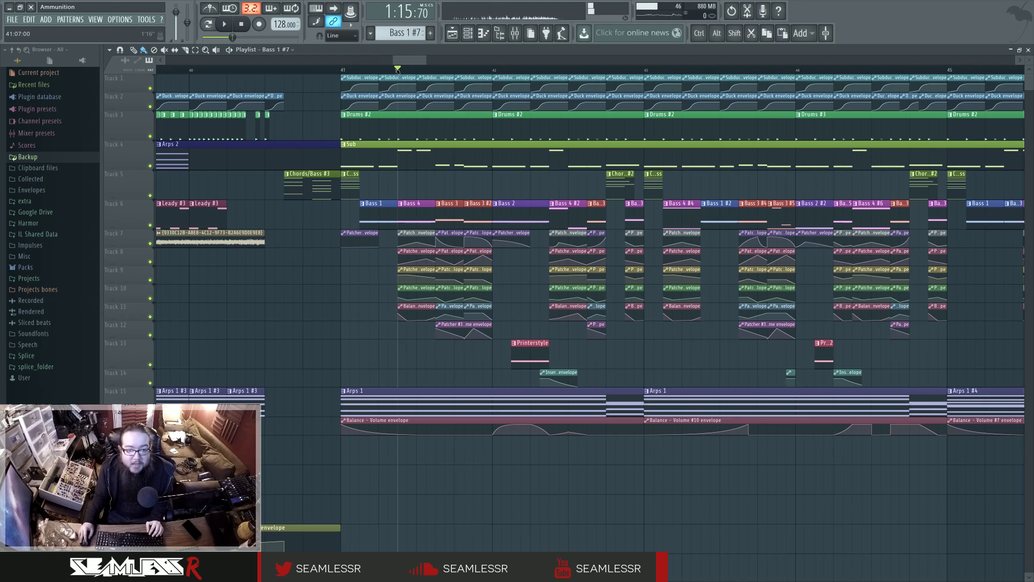
{"action": "left_click", "coordinate": [378, 69]}
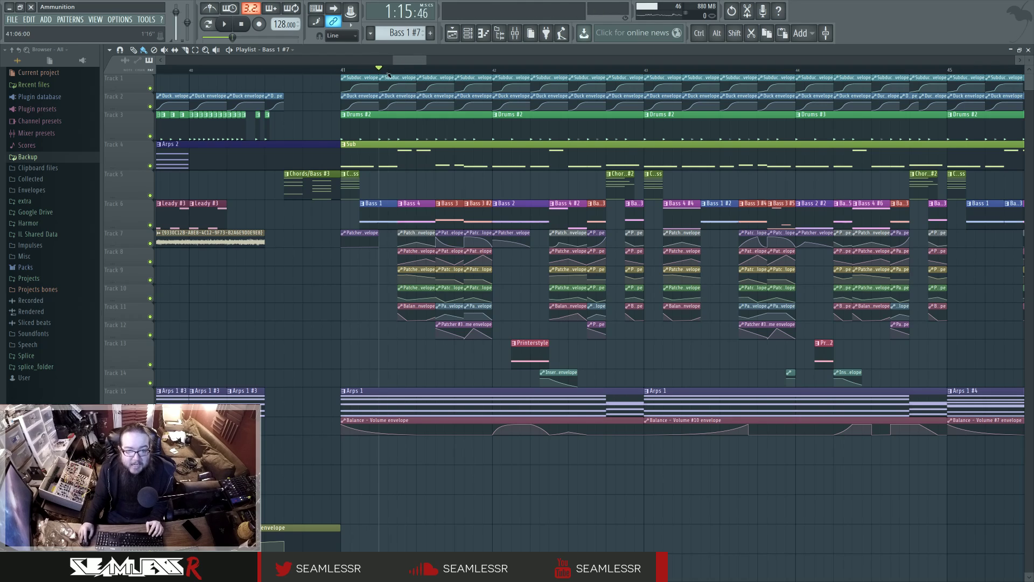
{"action": "left_click", "coordinate": [514, 33]}
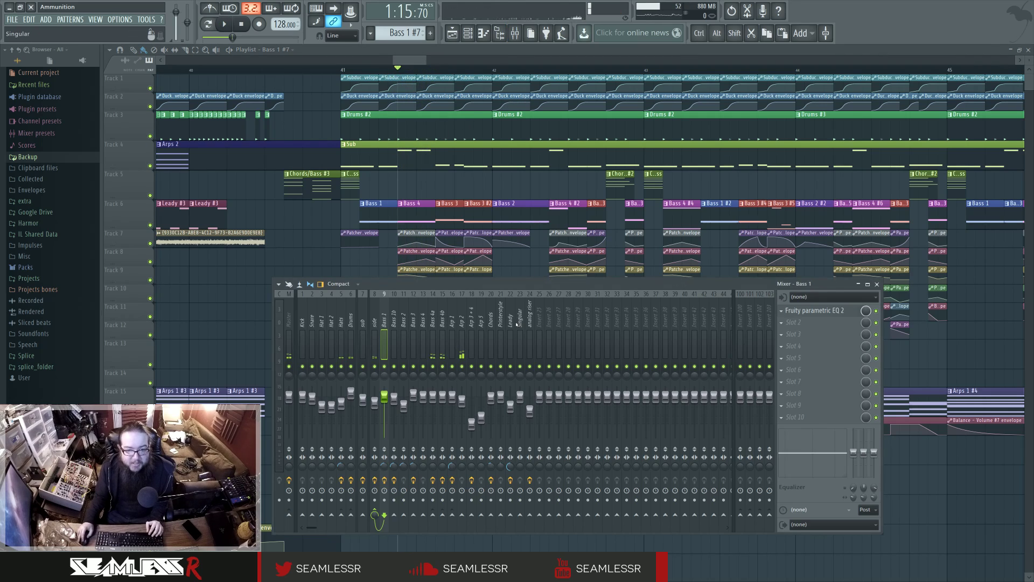
{"action": "right_click", "coordinate": [424, 366]}
{"action": "key", "text": "space"}
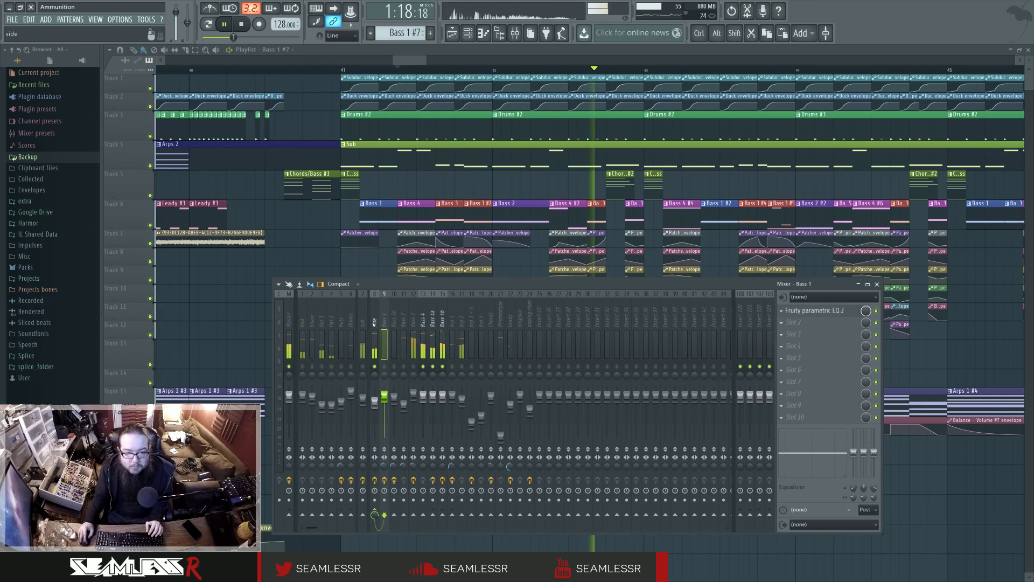
Close the mixer and zoom the playlist in around the Bass 4 #8 clip, with playback stopped.
{"action": "left_click", "coordinate": [374, 514]}
{"action": "key", "text": "F9"}
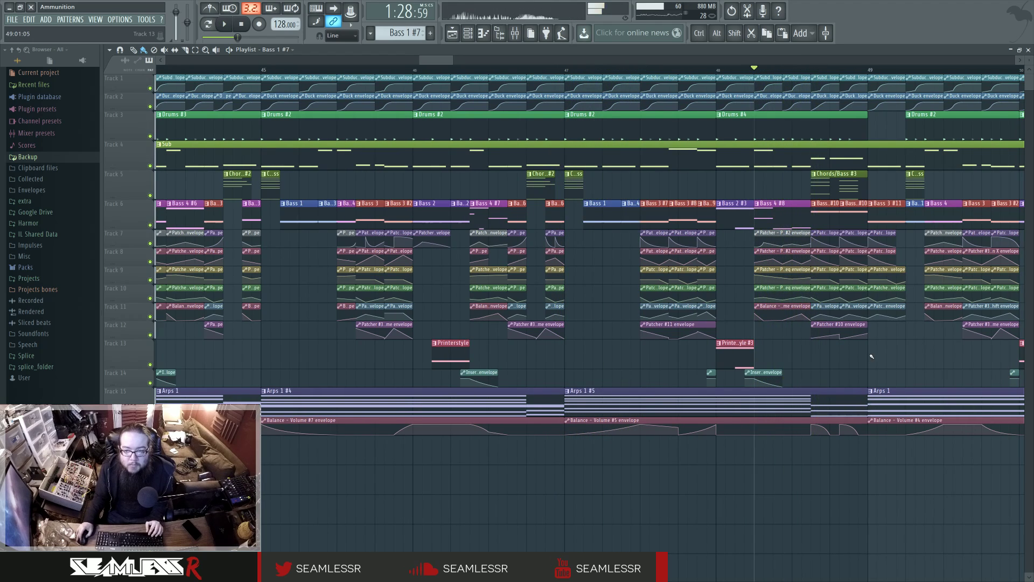
{"action": "scroll", "coordinate": [772, 137], "scroll_direction": "up", "scroll_amount": 5}
{"action": "key", "text": "space"}
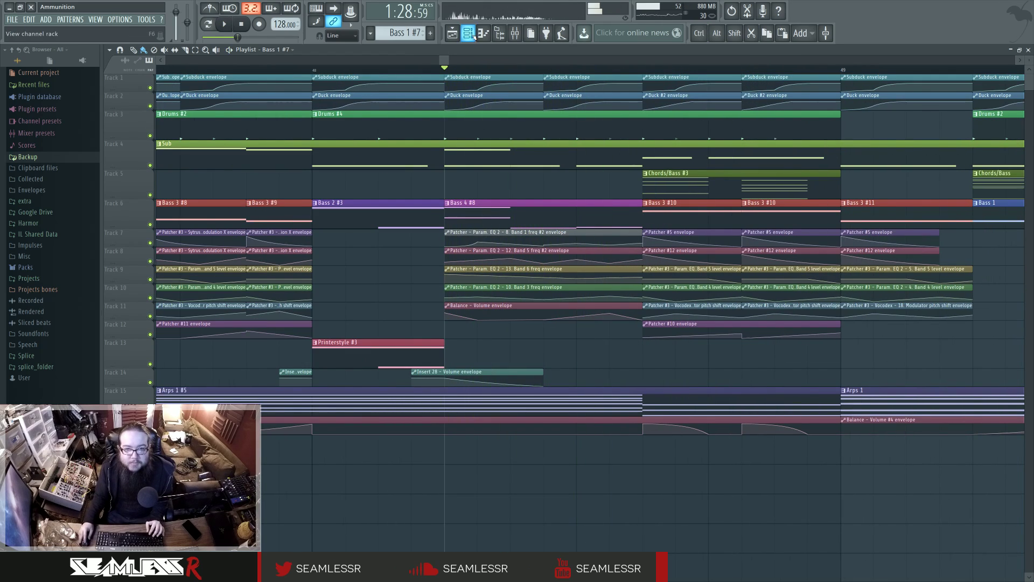
Open the Bass 4 Patcher from the channel rack, reposition its window, and enlarge it.
{"action": "key", "text": "F6"}
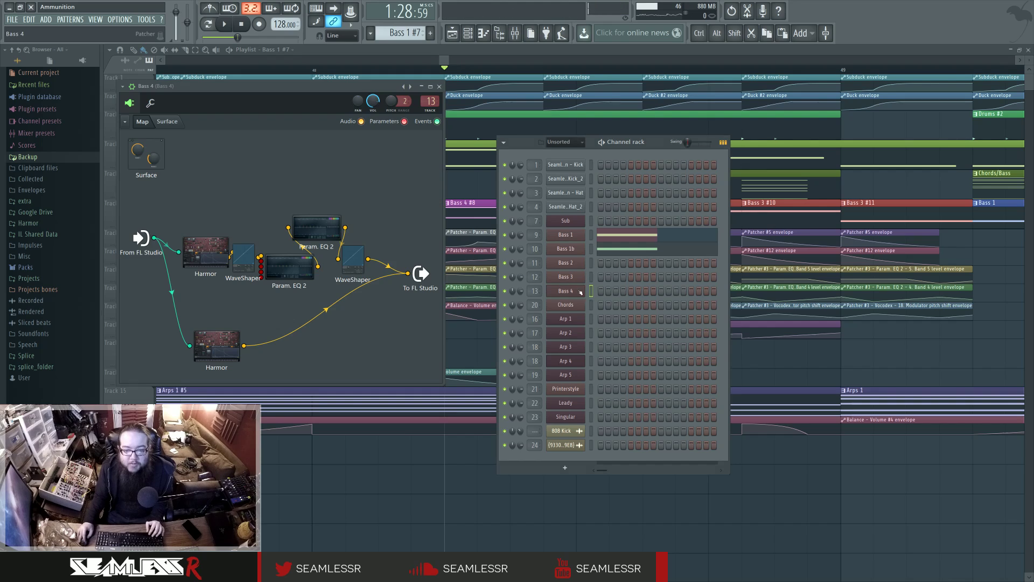
{"action": "left_click", "coordinate": [565, 291]}
{"action": "key", "text": "space"}
{"action": "key", "text": "space"}
{"action": "left_click_drag", "start_coordinate": [337, 89], "coordinate": [447, 155]}
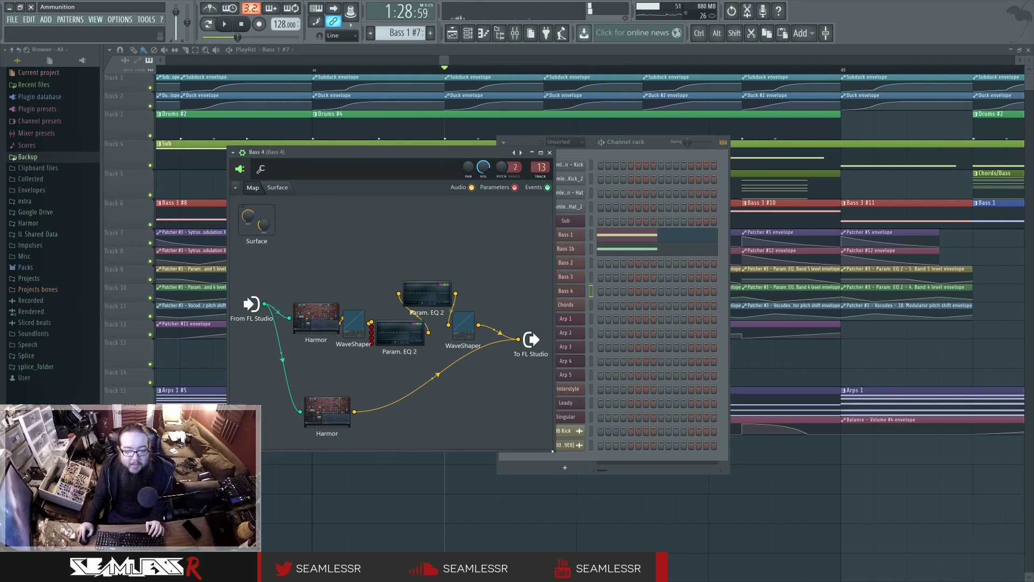
{"action": "left_click_drag", "start_coordinate": [552, 450], "coordinate": [952, 470]}
Inspect the Harmonic unison pitch envelope in the upper Harmor of the Bass 4 Patcher and close the plugin.
{"action": "double_click", "coordinate": [370, 315]}
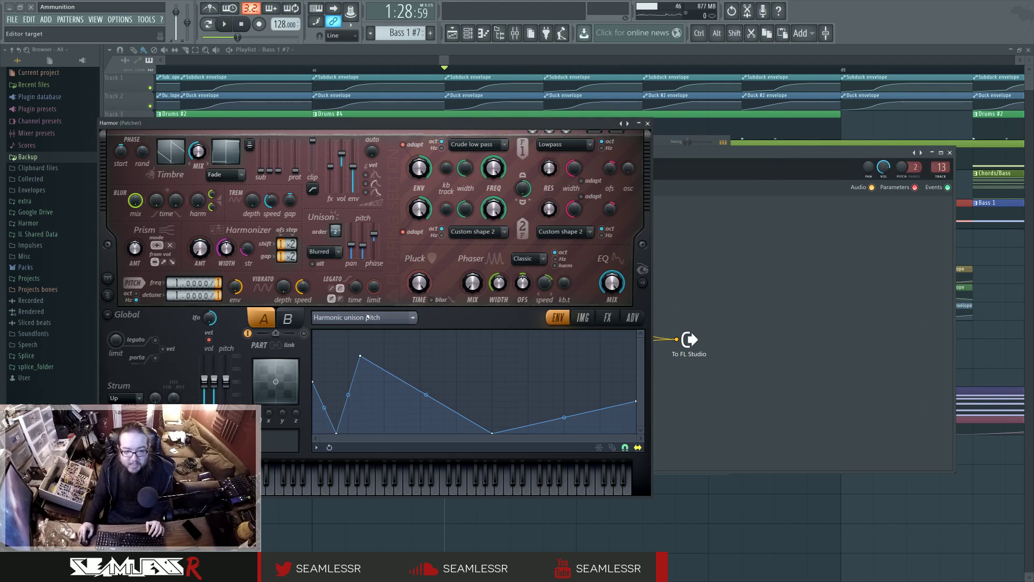
{"action": "left_click_drag", "start_coordinate": [565, 138], "coordinate": [720, 153]}
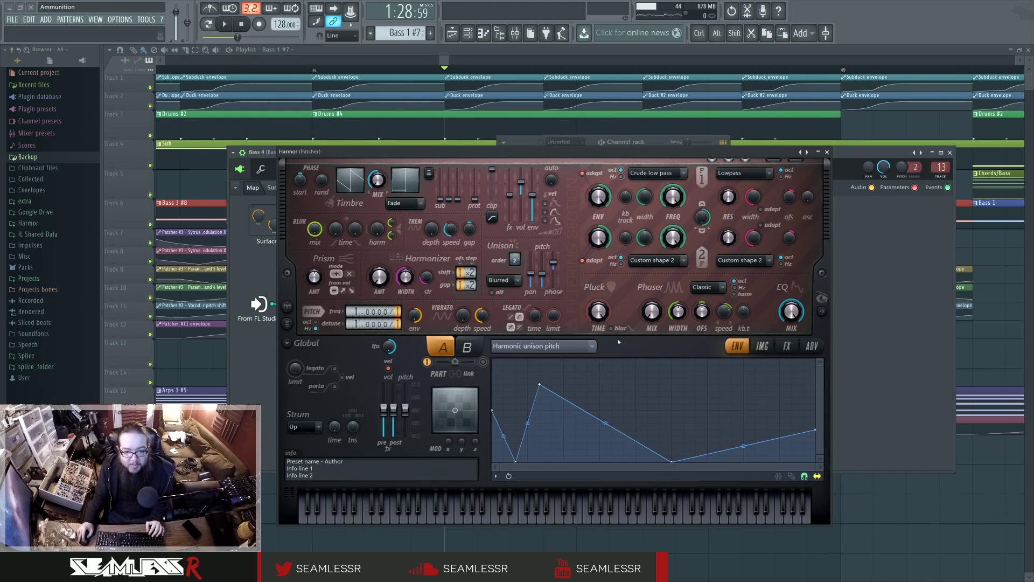
{"action": "left_click", "coordinate": [827, 152]}
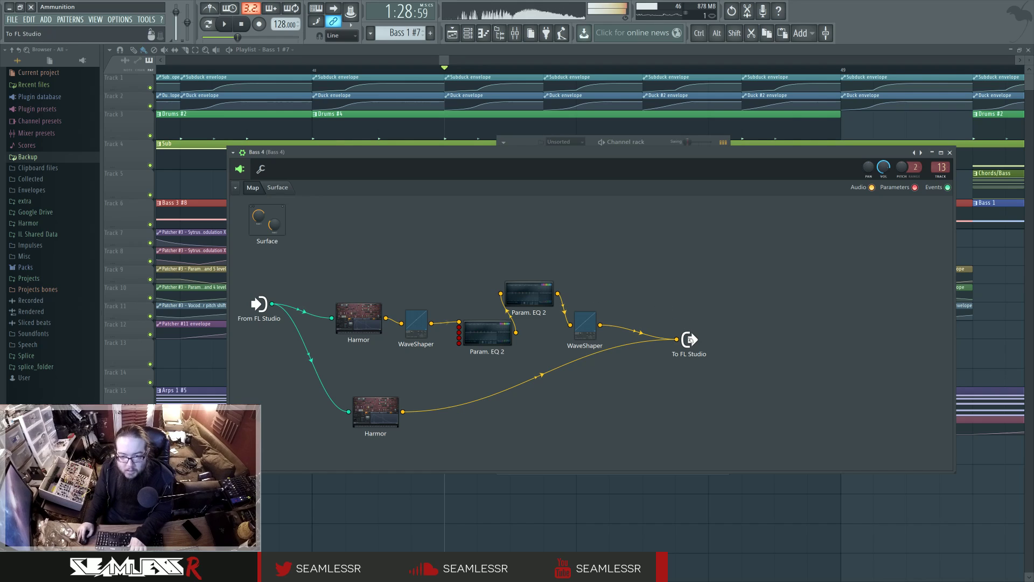
Move the To FL Studio output farther from the WaveShaper in the Bass 4 map and view the lower Harmor's effects.
{"action": "left_click_drag", "start_coordinate": [690, 340], "coordinate": [770, 323]}
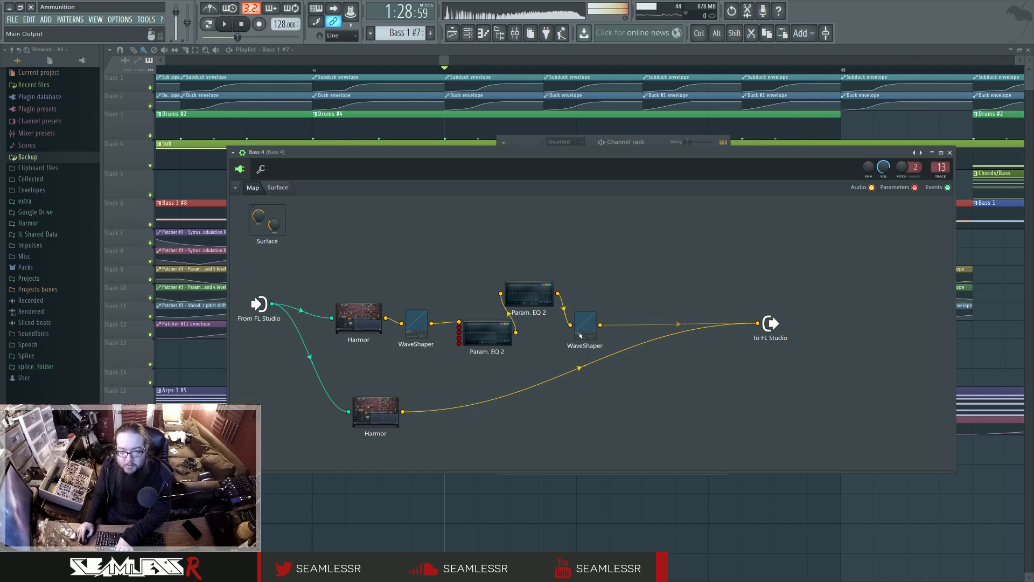
{"action": "left_click_drag", "start_coordinate": [775, 326], "coordinate": [788, 387]}
{"action": "double_click", "coordinate": [375, 412]}
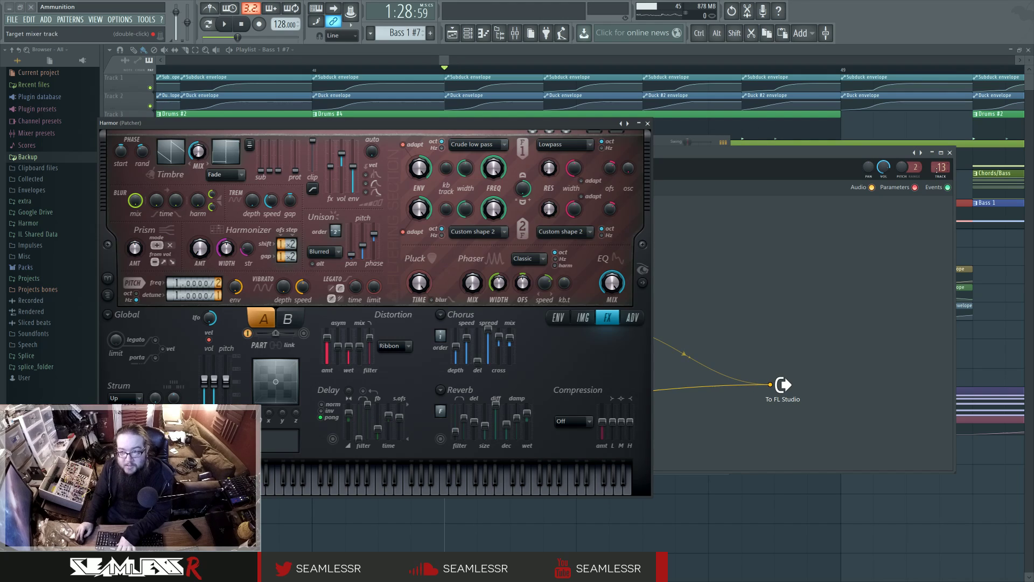
Close the Harmor, check the Fruity Balance on the Bass 4a mixer track, and return to the Bass 4 track.
{"action": "double_click", "coordinate": [941, 167]}
{"action": "left_click", "coordinate": [647, 124]}
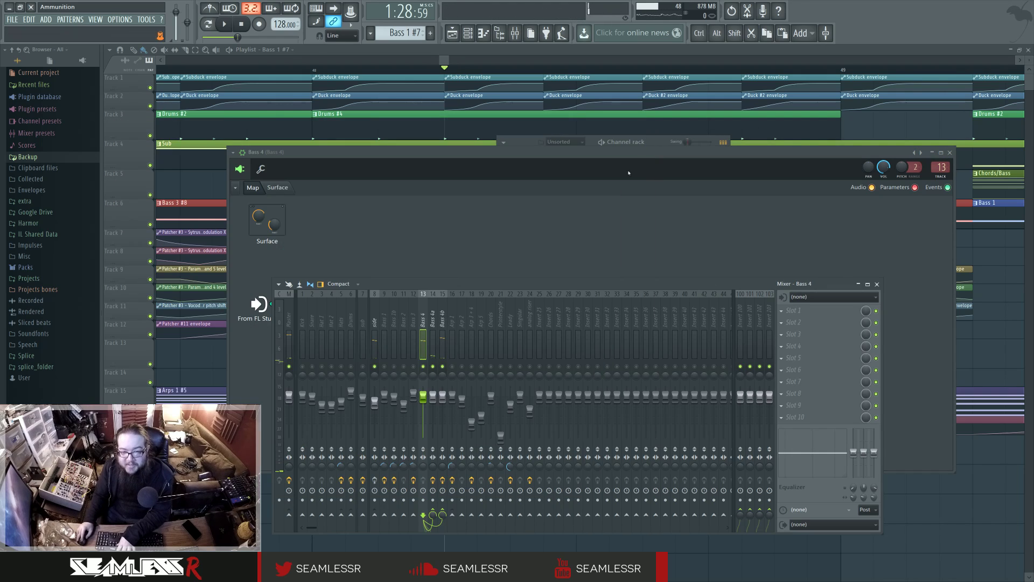
{"action": "left_click", "coordinate": [432, 326]}
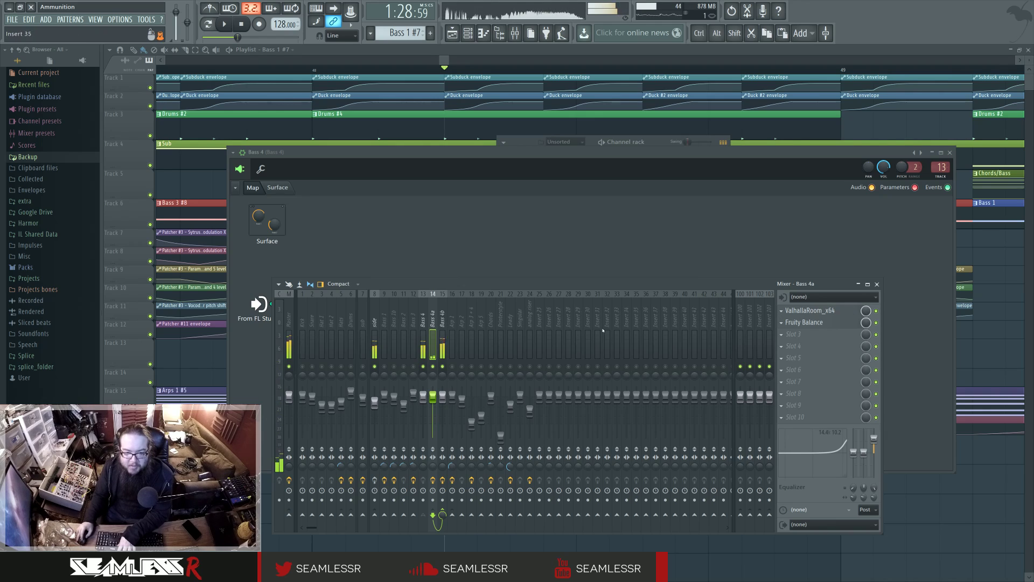
{"action": "left_click", "coordinate": [829, 324]}
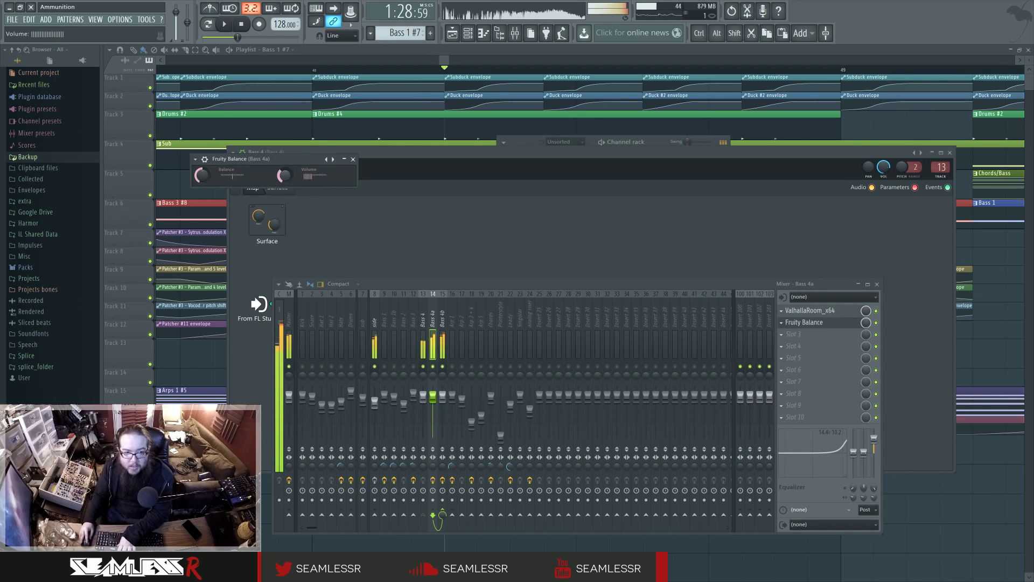
{"action": "left_click", "coordinate": [423, 339]}
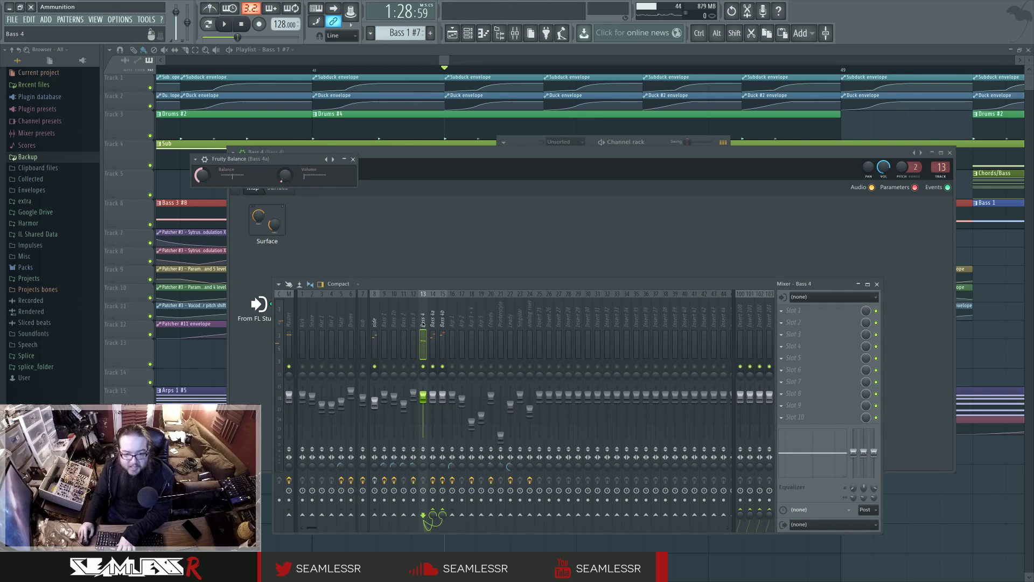
View the Fruity parametric EQ 2 on the Bass 4b mixer track, reselect the Bass 4 track, and close the mixer.
{"action": "left_click", "coordinate": [442, 323]}
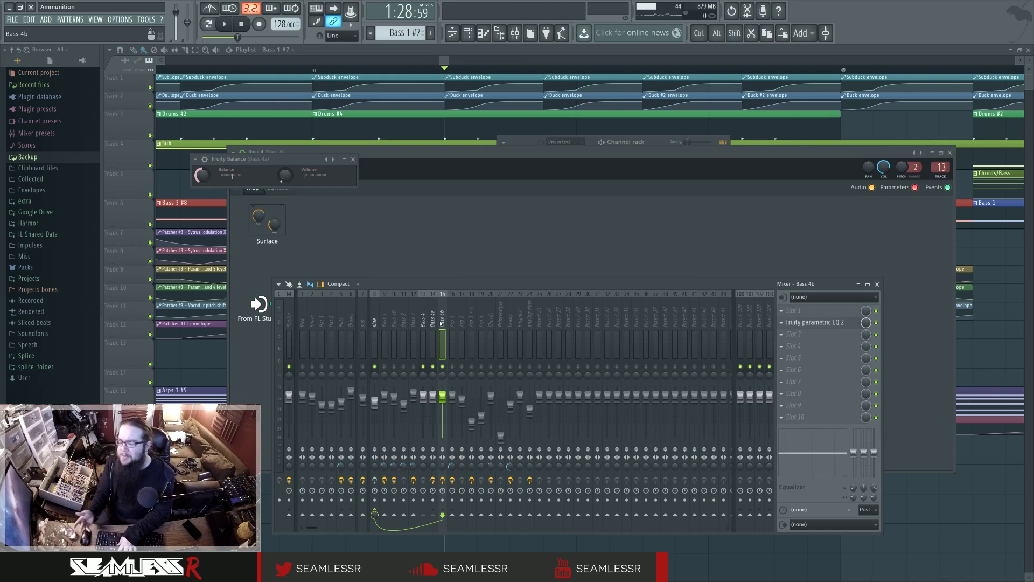
{"action": "left_click", "coordinate": [813, 322]}
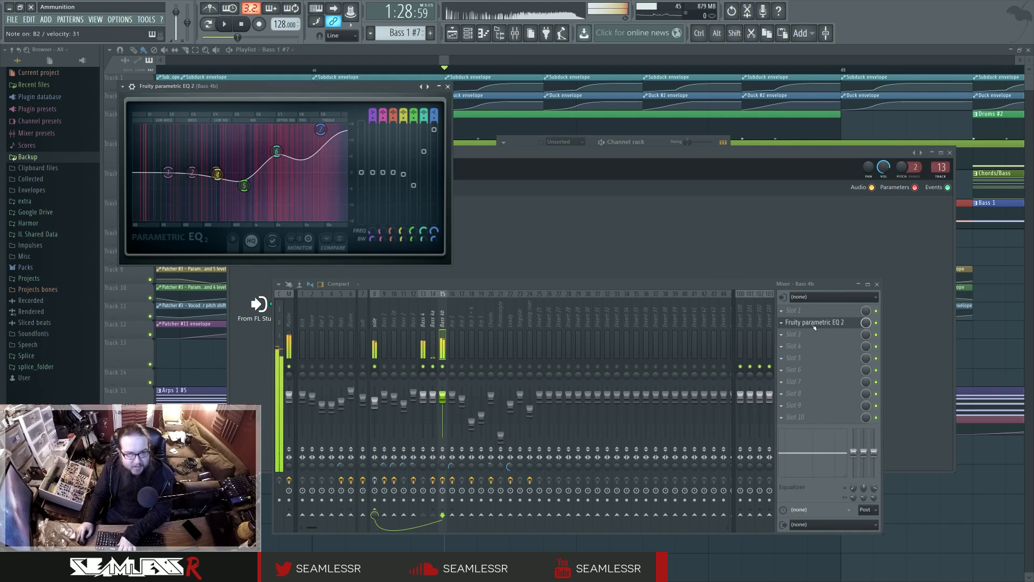
{"action": "left_click", "coordinate": [805, 326]}
{"action": "left_click", "coordinate": [425, 323]}
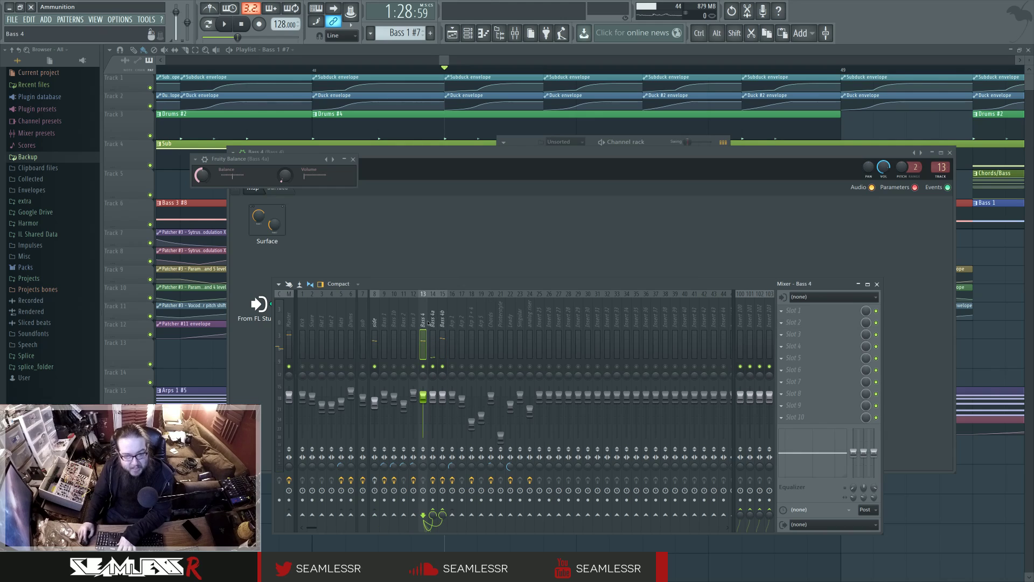
{"action": "left_click", "coordinate": [877, 284]}
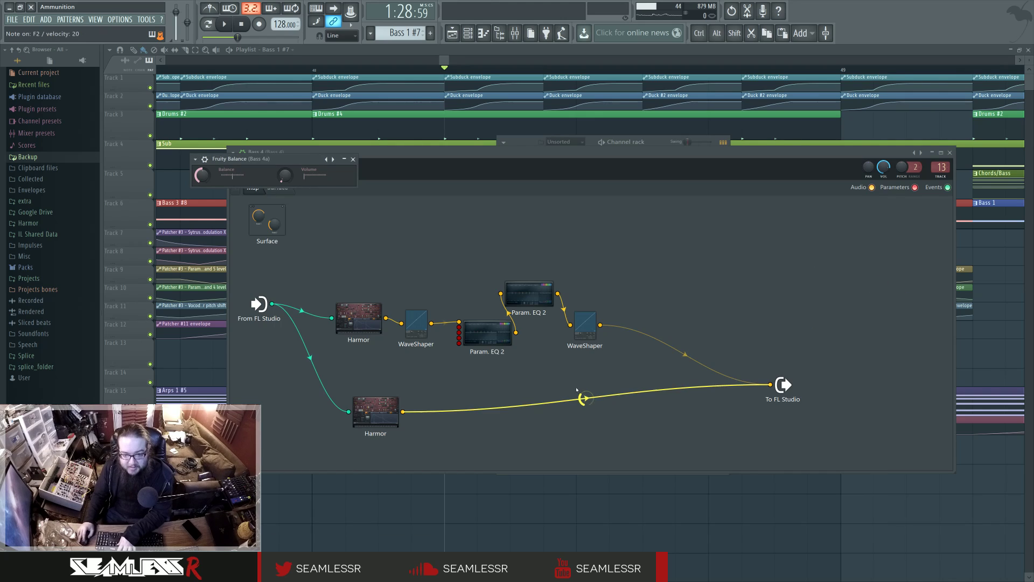
Toggle the WaveShaper's output connection in the Bass 4 Patcher and watch the first Param. EQ 2 during playback.
{"action": "left_click", "coordinate": [657, 355]}
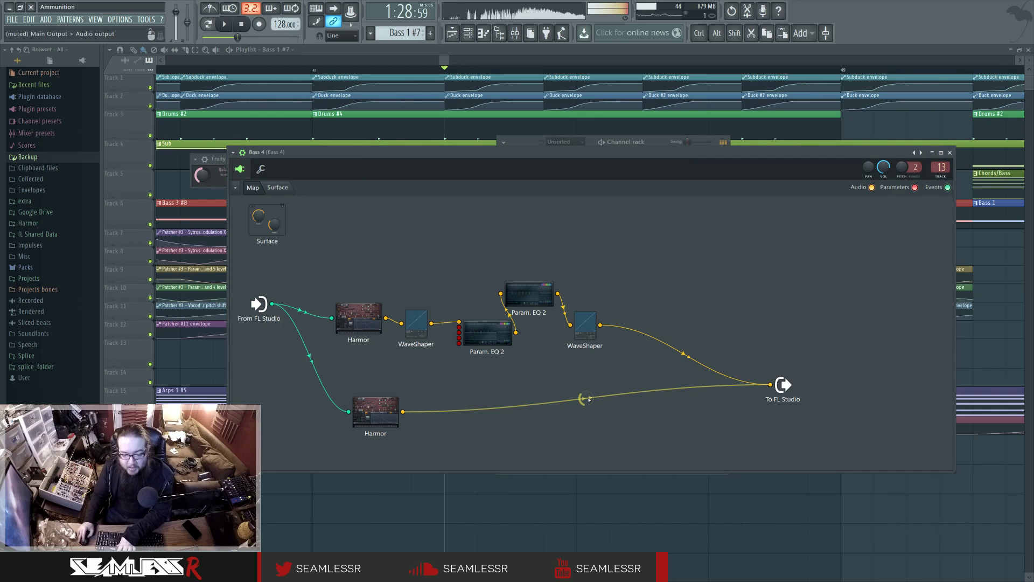
{"action": "left_click", "coordinate": [488, 336]}
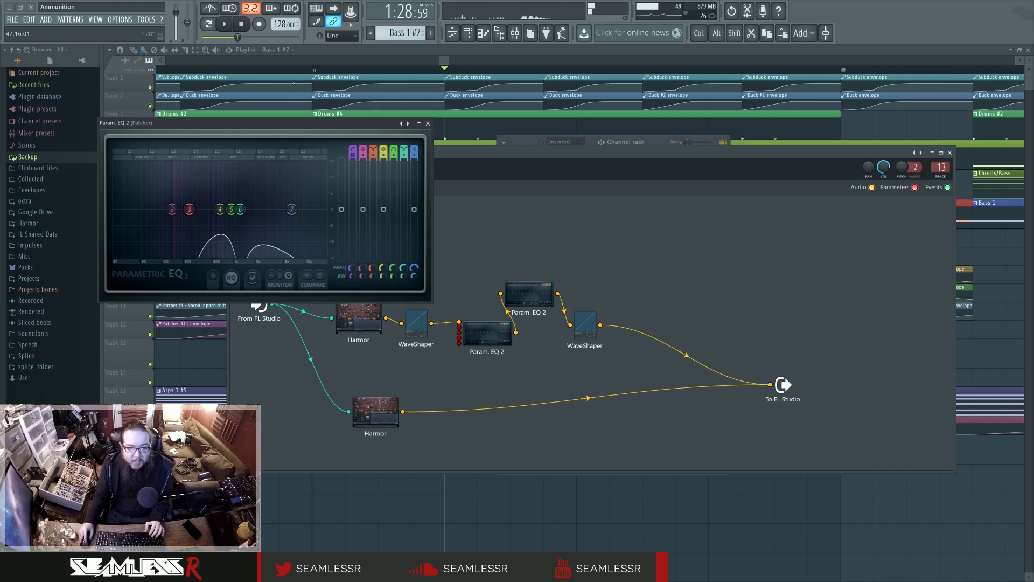
{"action": "key", "text": "space"}
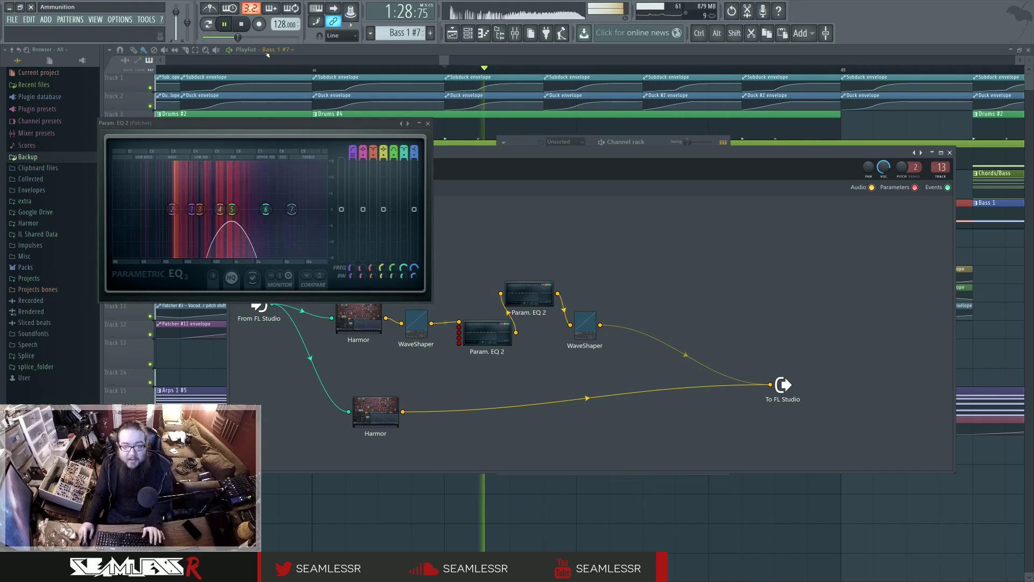
{"action": "key", "text": "space"}
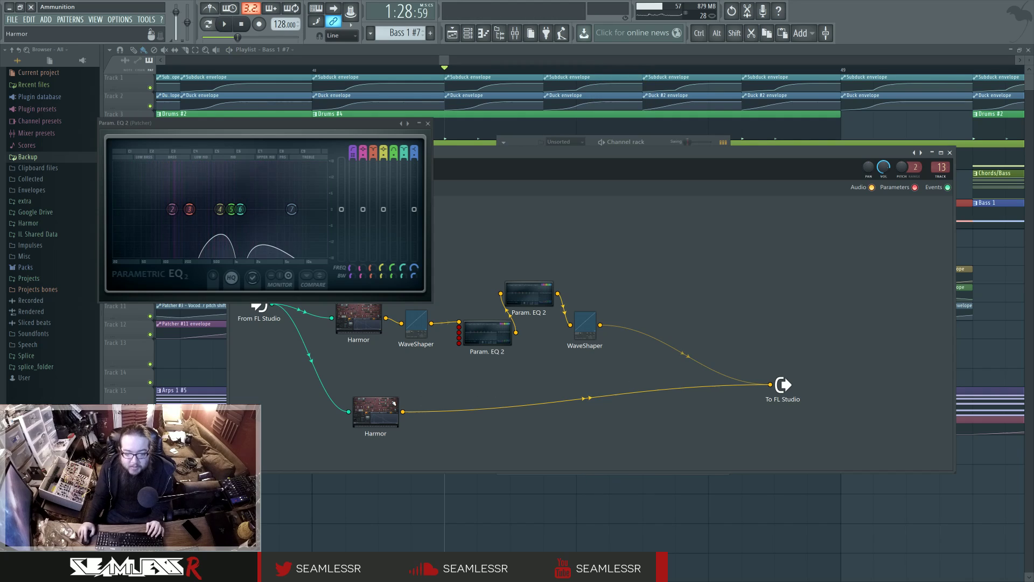
Inspect the volume keyboard mapping in the lower Harmor of the Bass 4 Patcher, play the song briefly, and close the plugin.
{"action": "left_click", "coordinate": [397, 404]}
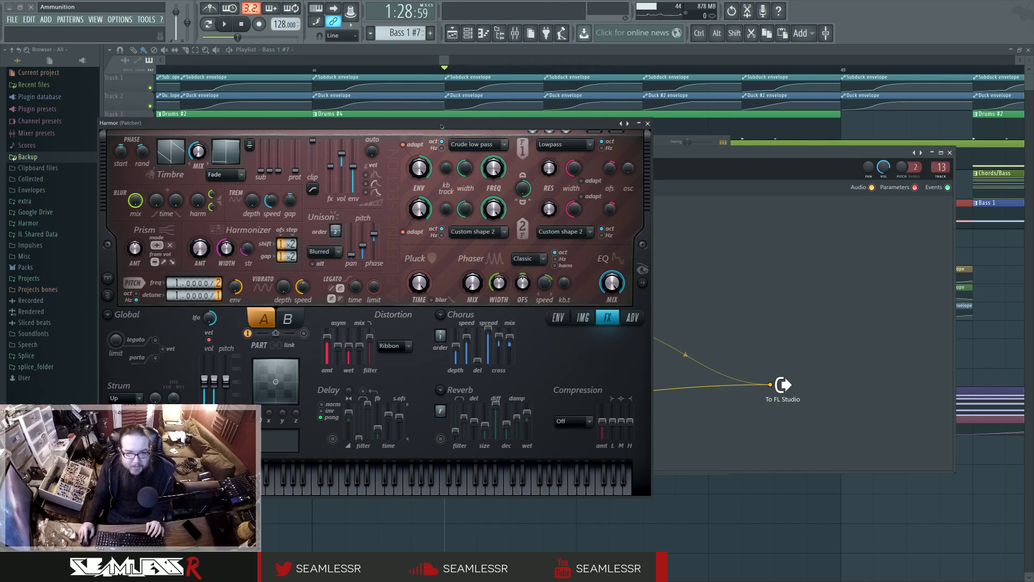
{"action": "left_click_drag", "start_coordinate": [441, 127], "coordinate": [550, 139]}
{"action": "left_click", "coordinate": [666, 329]}
{"action": "key", "text": "space"}
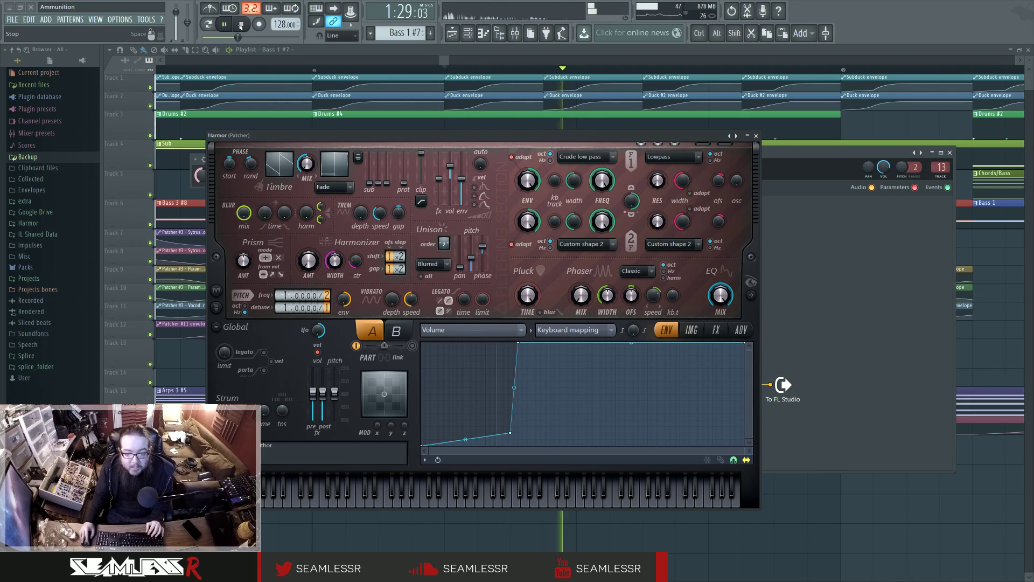
{"action": "left_click", "coordinate": [240, 25]}
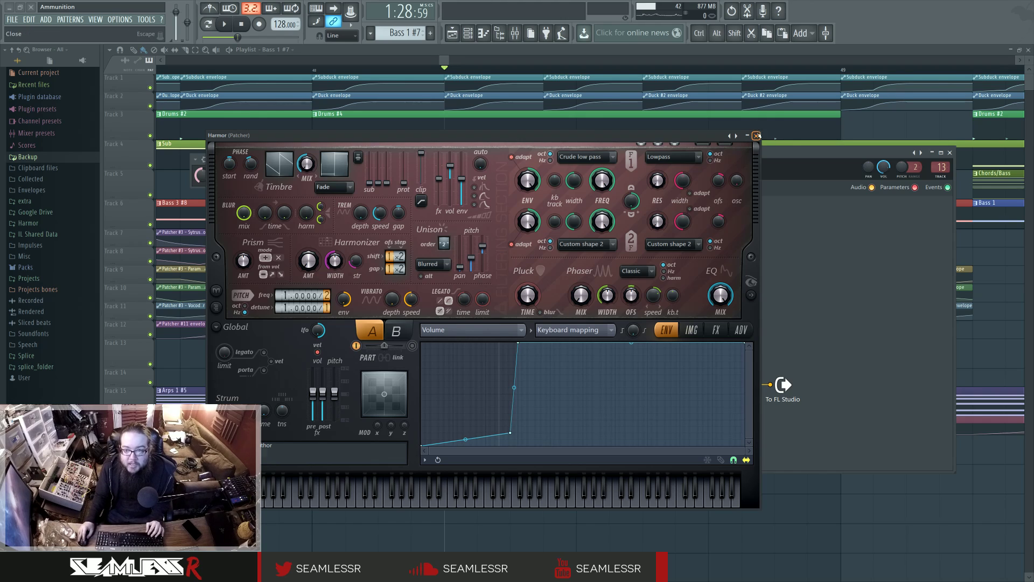
{"action": "left_click", "coordinate": [756, 135]}
Unmute the WaveShaper's output connection, leave the lower Harmor's connection muted, and play the song to audition the upper chain.
{"action": "right_click", "coordinate": [680, 356]}
{"action": "key", "text": "Escape"}
{"action": "key", "text": "space"}
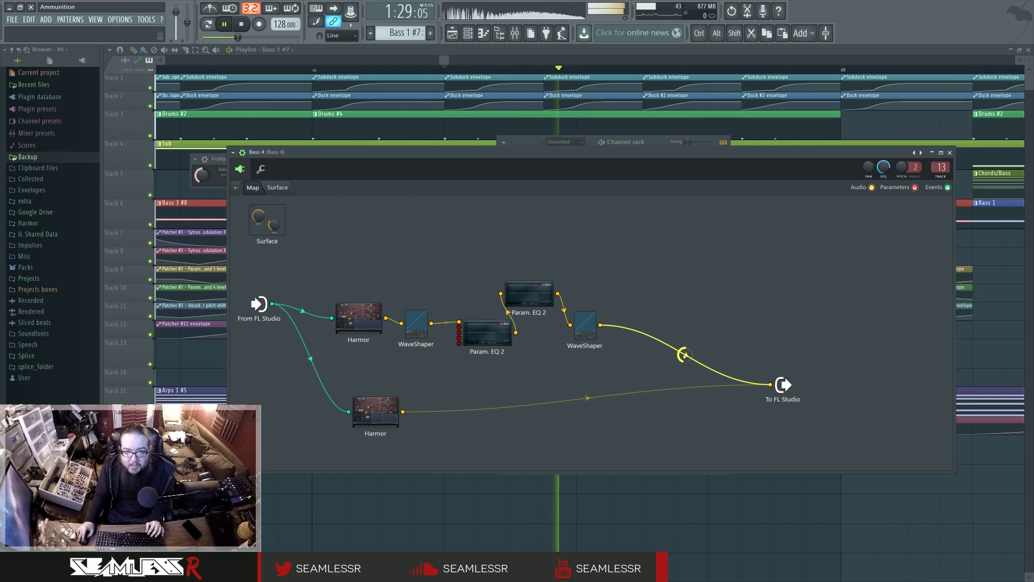
Switch the audition from the WaveShaper's output to the lower Harmor's output and play the song briefly.
{"action": "key", "text": "space"}
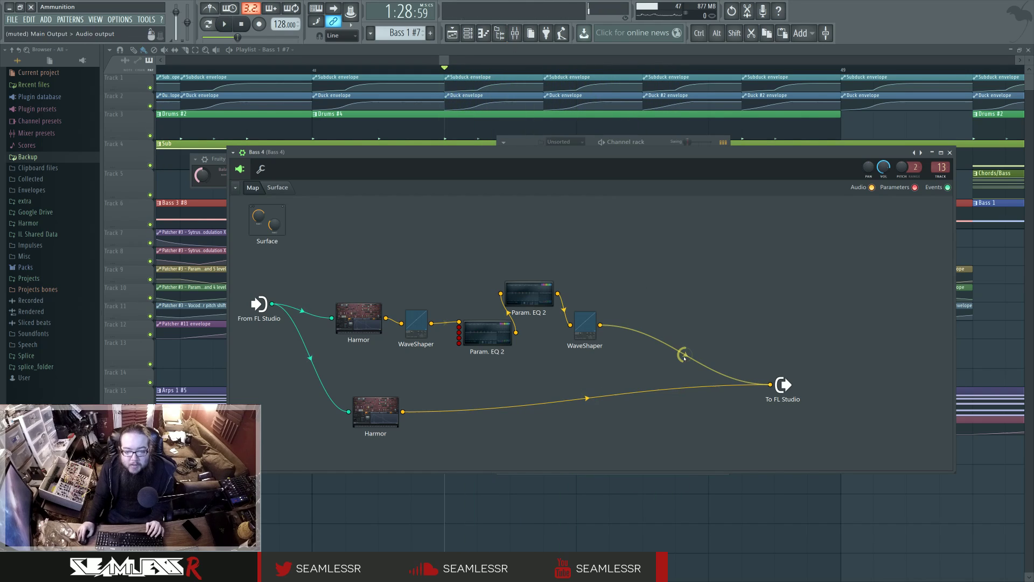
{"action": "key", "text": "space"}
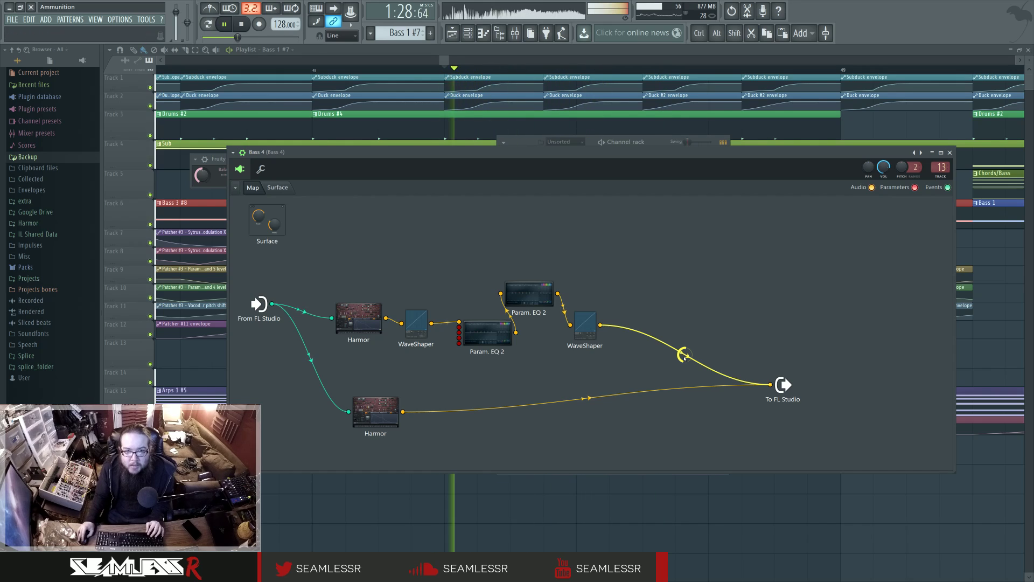
{"action": "key", "text": "space"}
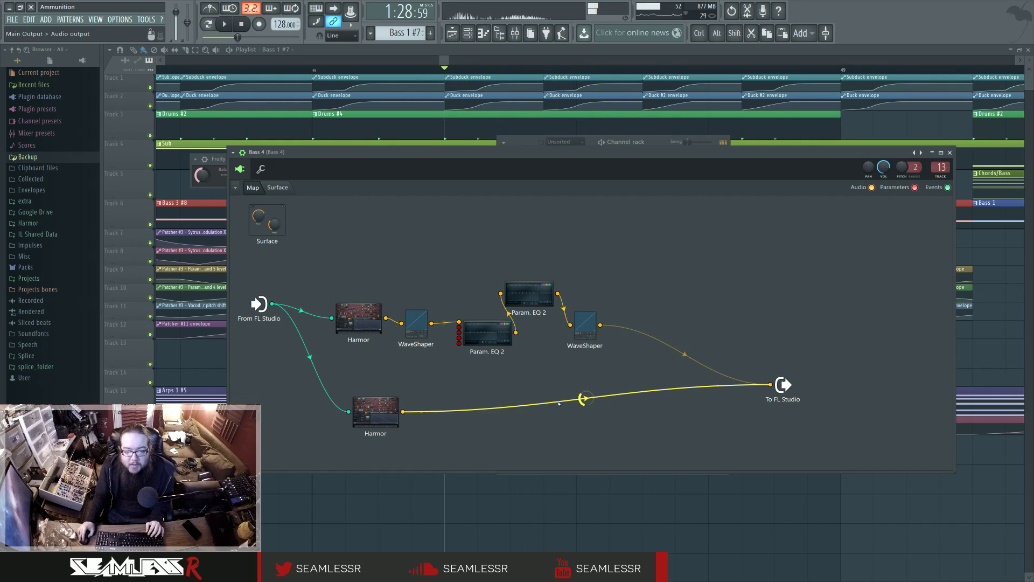
Open the lower Harmor, view its effects and image pages, and display the Harmonic unison pitch envelope.
{"action": "double_click", "coordinate": [375, 412]}
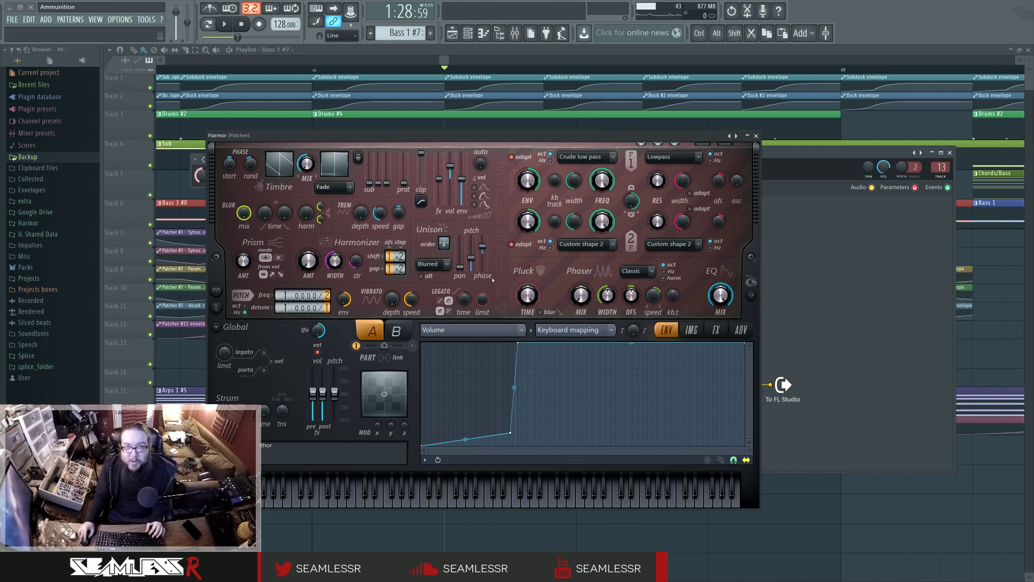
{"action": "left_click", "coordinate": [708, 331]}
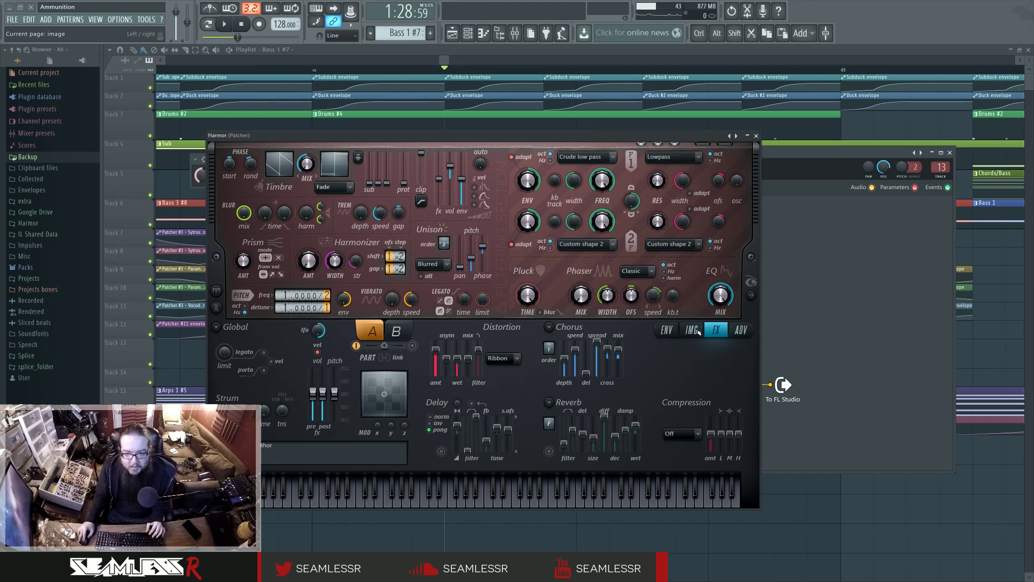
{"action": "left_click", "coordinate": [695, 331]}
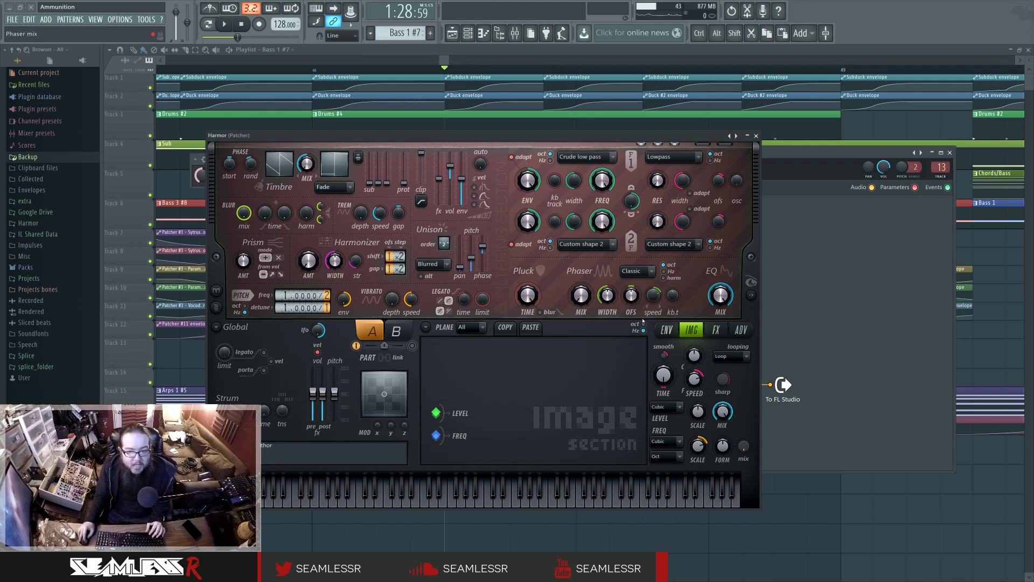
{"action": "left_click", "coordinate": [666, 330]}
{"action": "left_click", "coordinate": [473, 330]}
{"action": "left_click", "coordinate": [544, 338]}
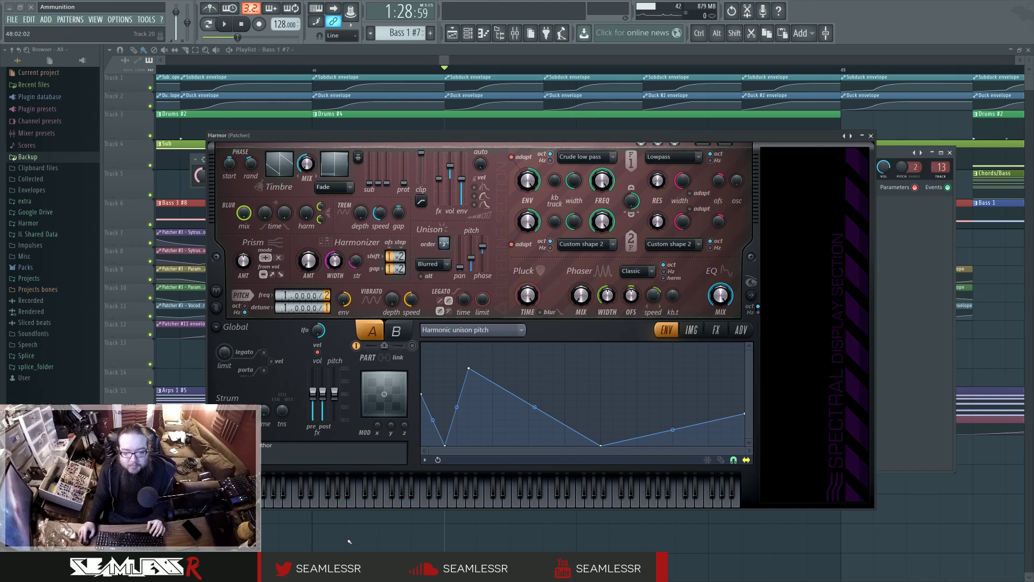
Play a test note on the lower Harmor, recheck its effects and envelope pages, and close the plugin.
{"action": "left_click", "coordinate": [305, 497]}
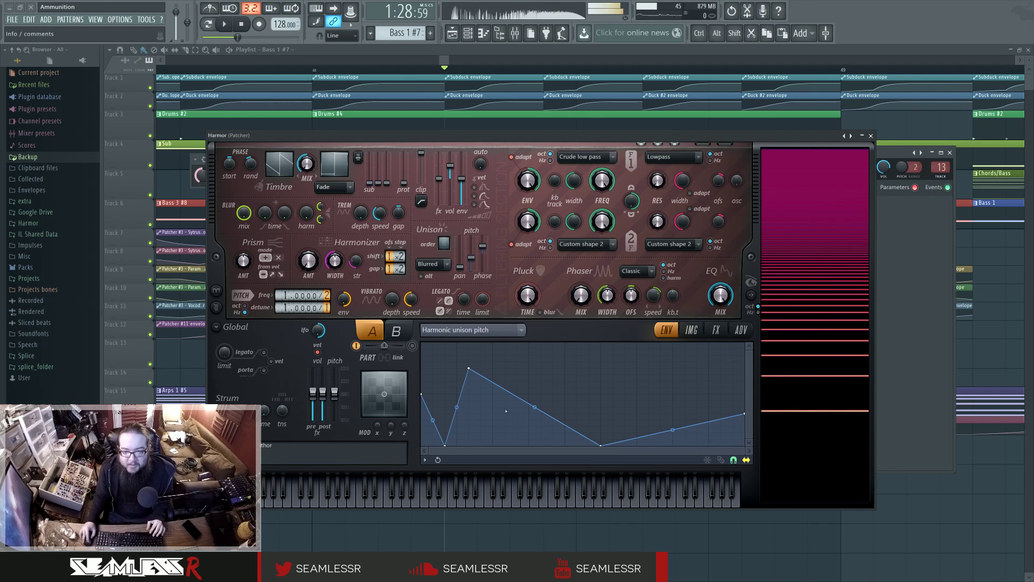
{"action": "left_click", "coordinate": [716, 330]}
{"action": "left_click", "coordinate": [666, 330]}
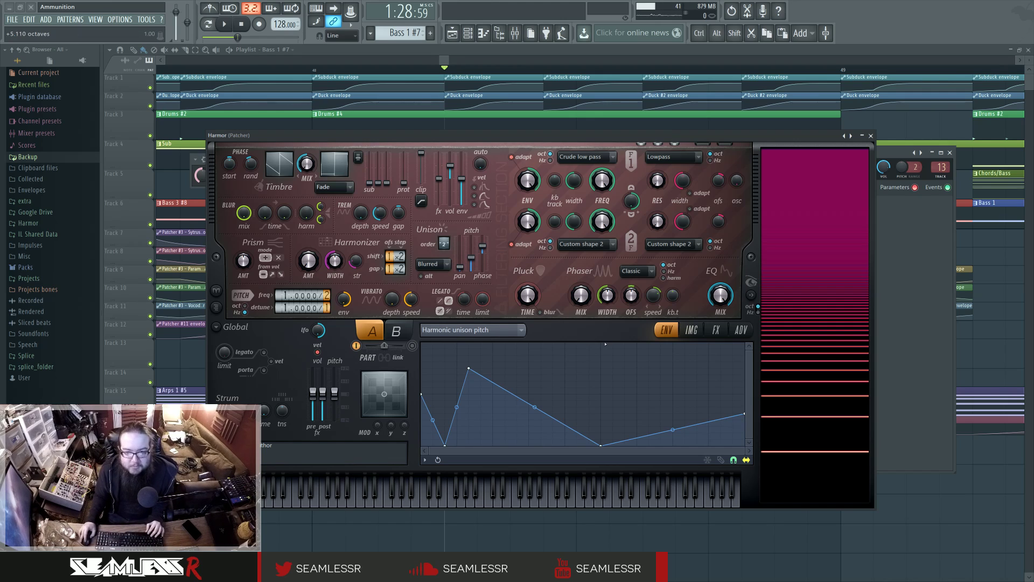
{"action": "left_click", "coordinate": [871, 135]}
Raise the upper Harmor and To FL Studio modules in the Patcher map and link that Harmor directly to To FL Studio.
{"action": "right_click", "coordinate": [666, 362]}
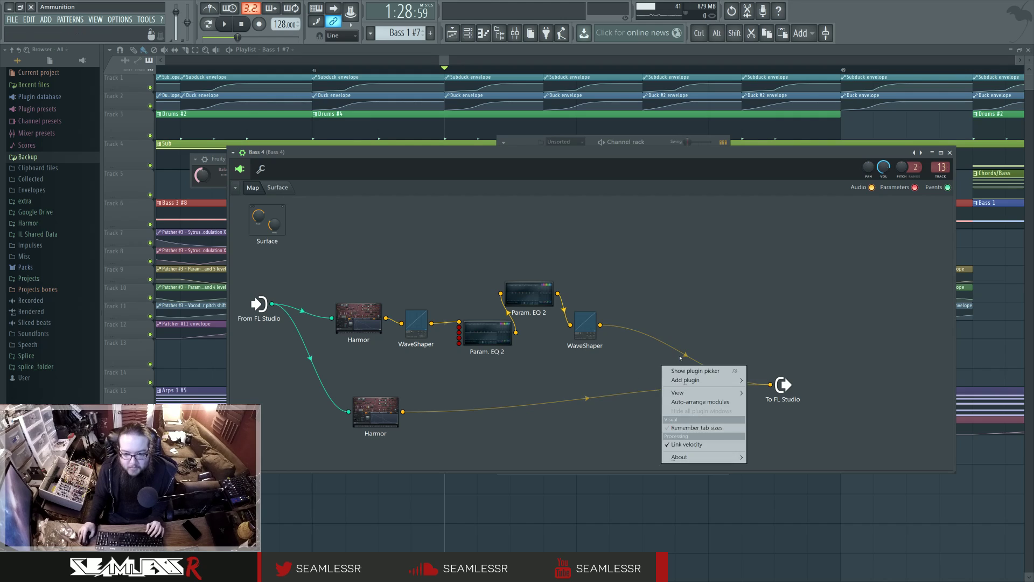
{"action": "left_click", "coordinate": [684, 354]}
{"action": "left_click_drag", "start_coordinate": [374, 317], "coordinate": [377, 284]}
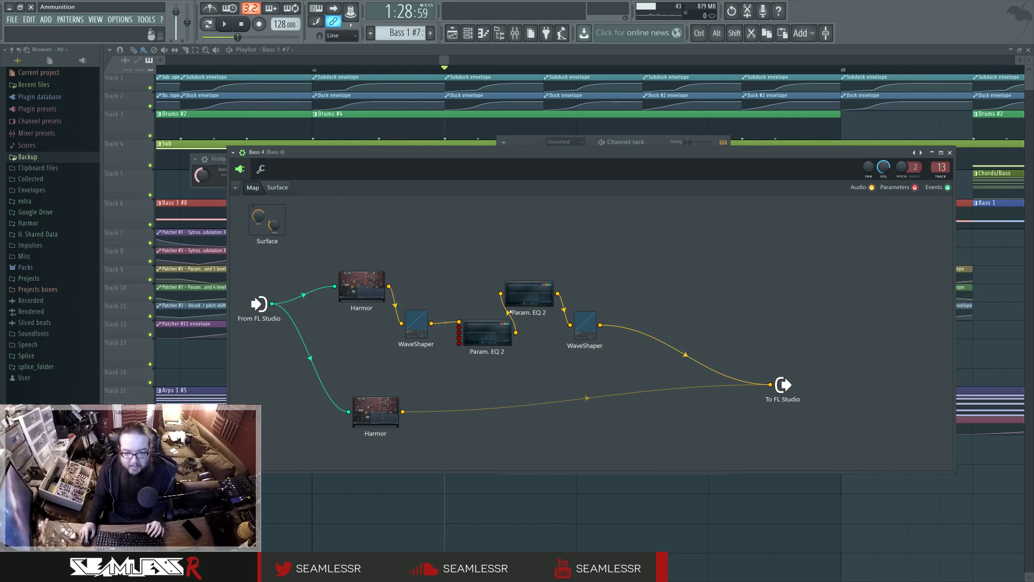
{"action": "left_click_drag", "start_coordinate": [782, 384], "coordinate": [805, 327]}
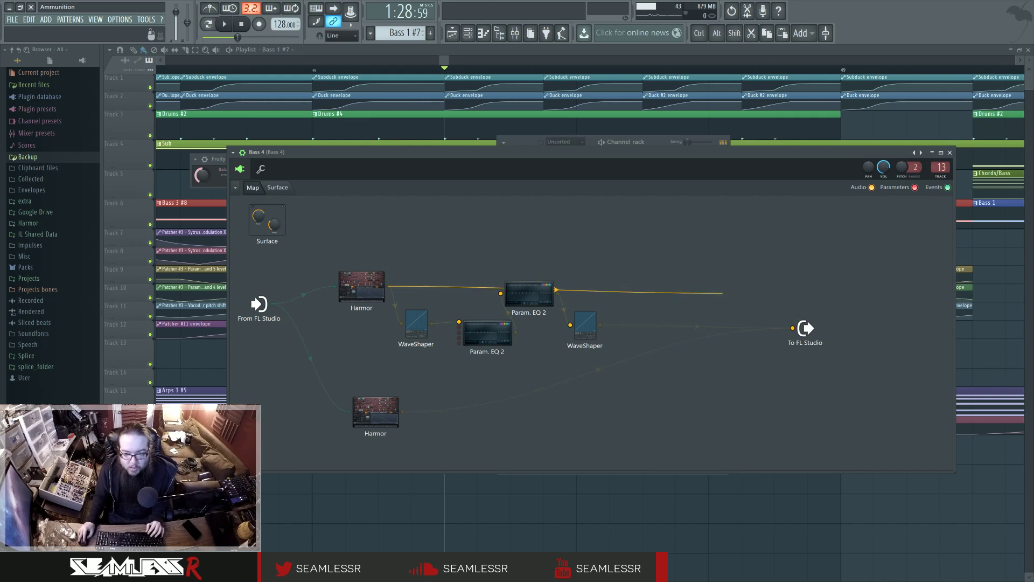
Open the upper Harmor, audition it with test notes, view its effects page, and close it.
{"action": "double_click", "coordinate": [366, 286]}
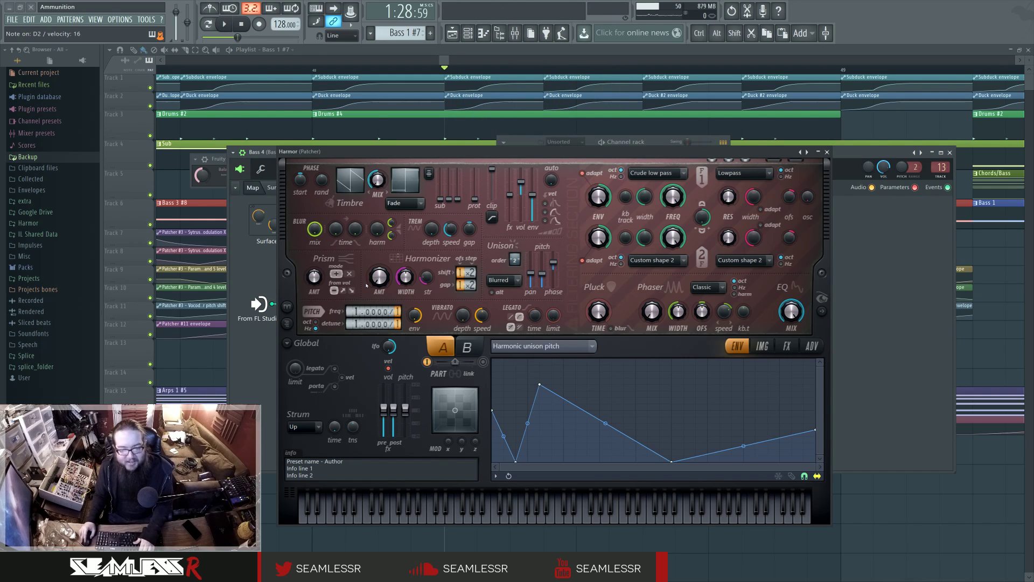
{"action": "key", "text": "v"}
{"action": "left_click", "coordinate": [787, 346]}
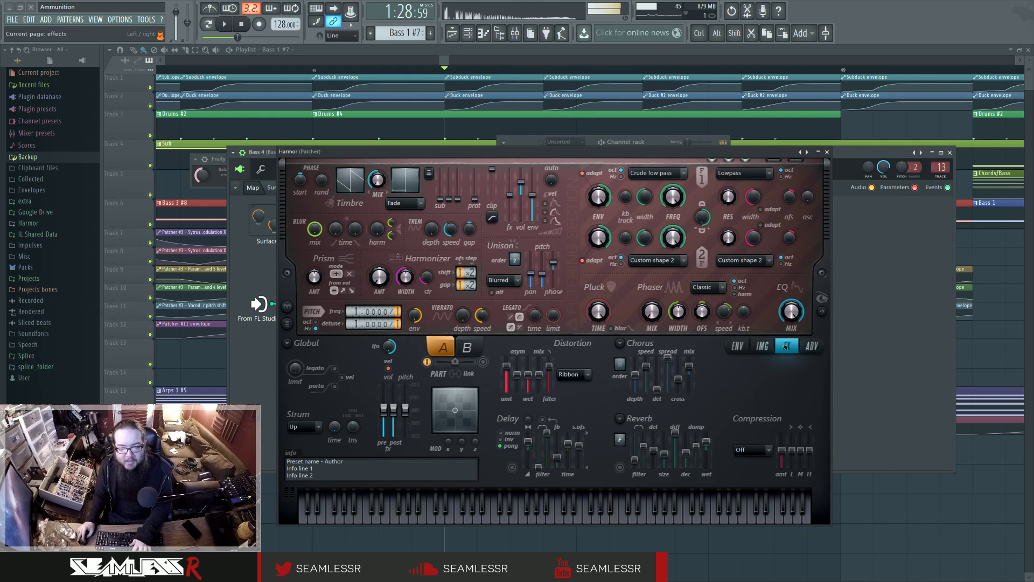
{"action": "key", "text": "p"}
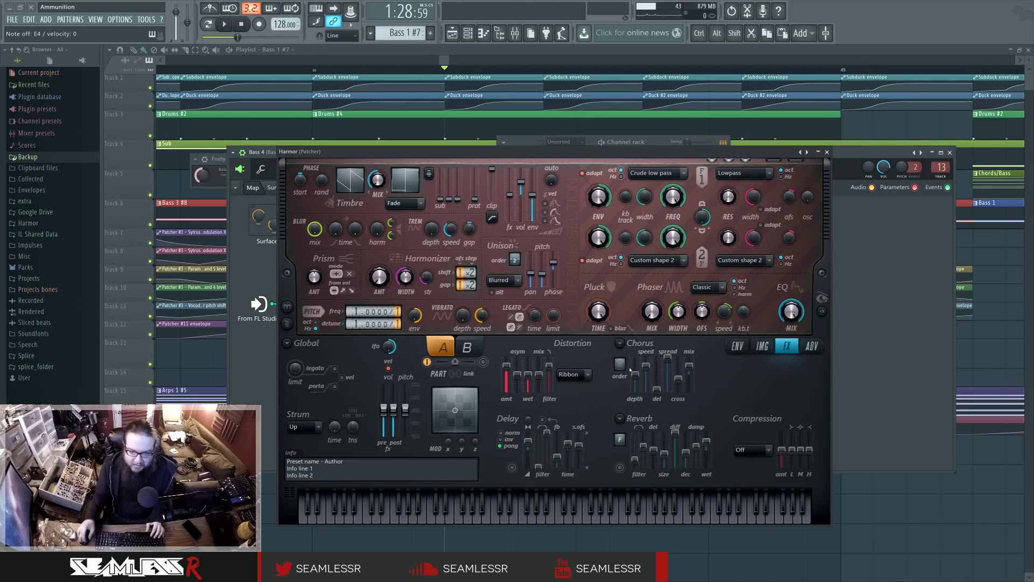
{"action": "left_click", "coordinate": [827, 152]}
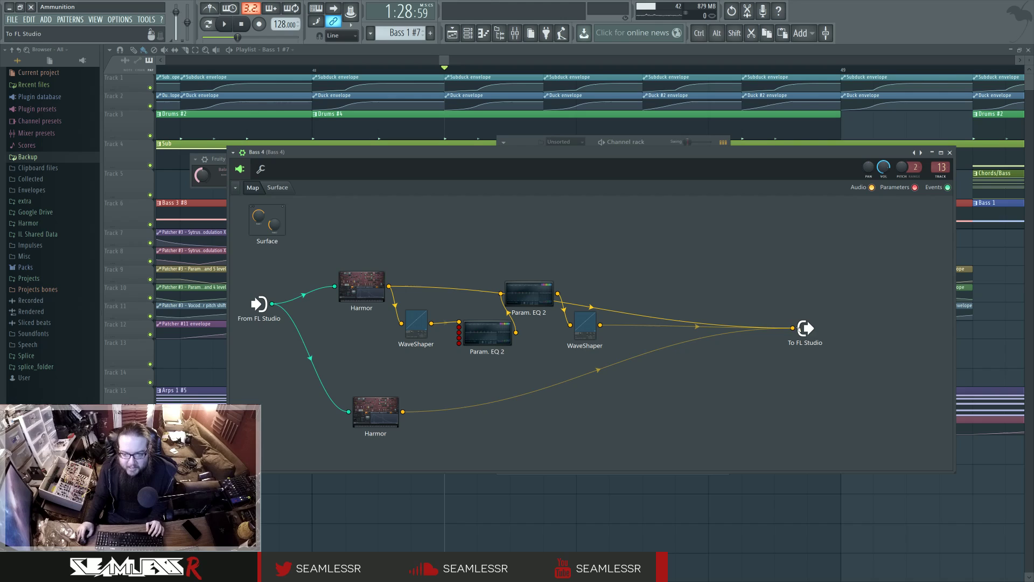
Replace the upper Harmor's direct output link with one from the first WaveShaper to To FL Studio and play the song briefly.
{"action": "left_click_drag", "start_coordinate": [559, 286], "coordinate": [553, 305]}
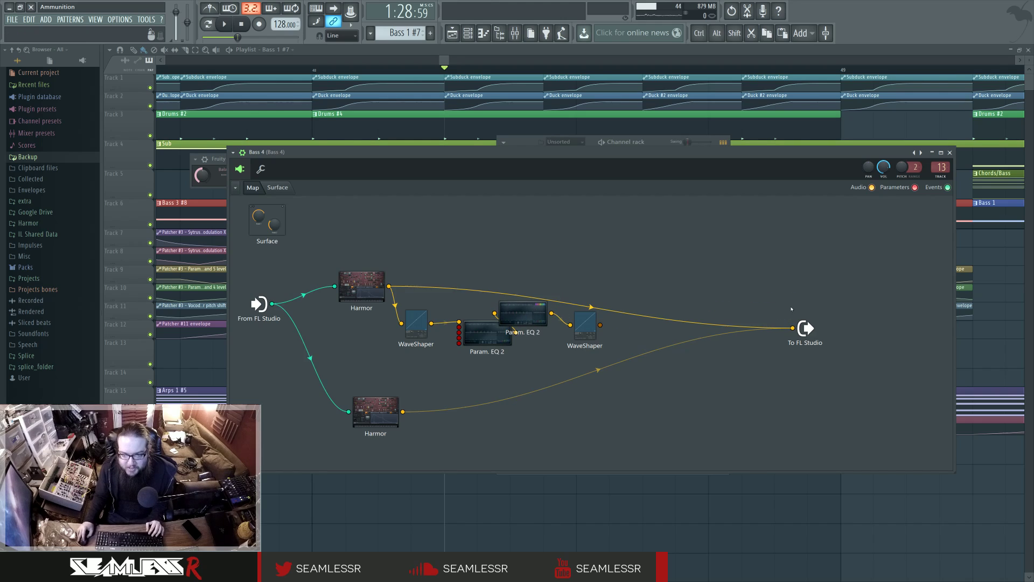
{"action": "right_click", "coordinate": [792, 328]}
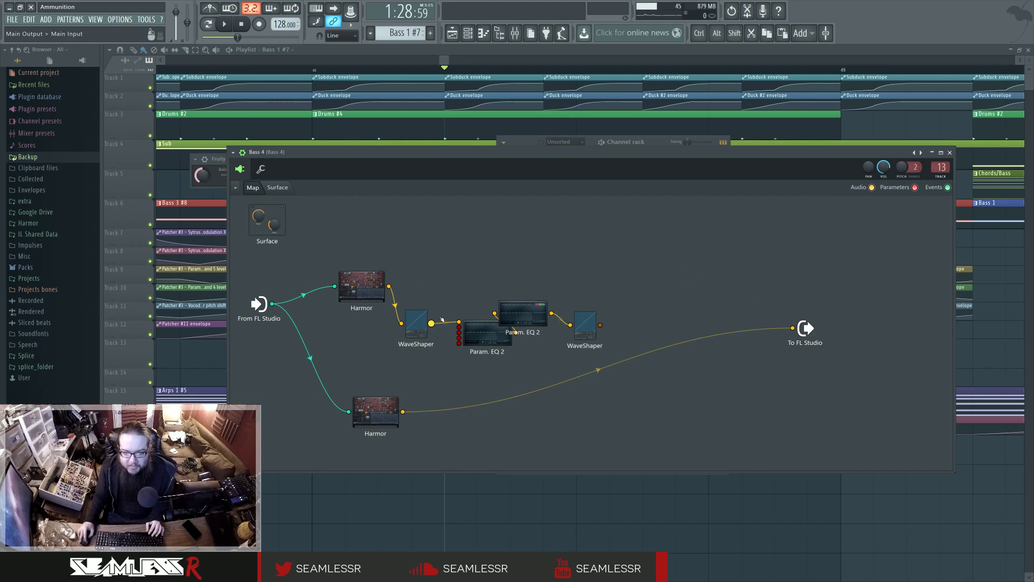
{"action": "left_click", "coordinate": [592, 327]}
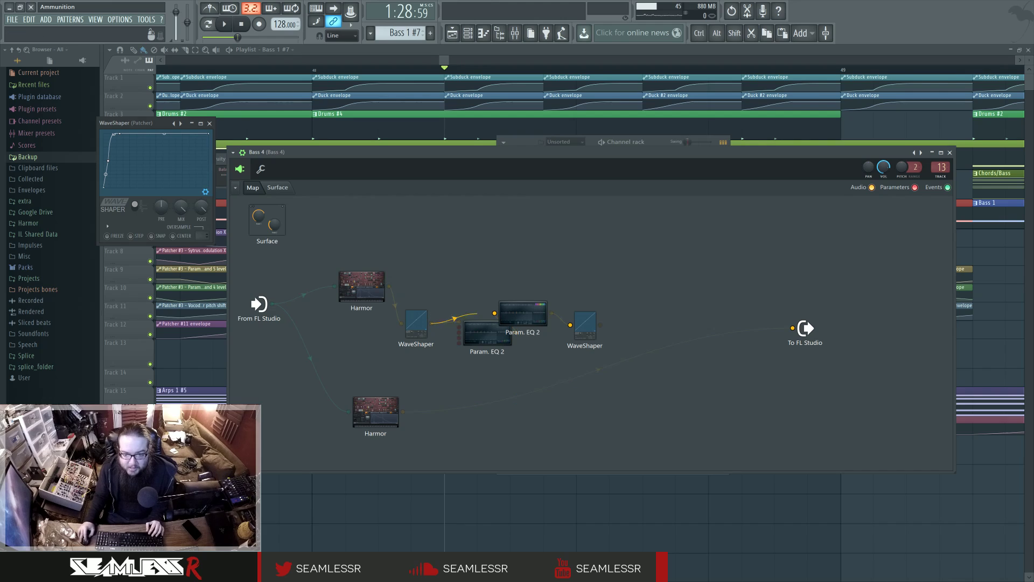
{"action": "left_click_drag", "start_coordinate": [600, 325], "coordinate": [792, 327]}
{"action": "key", "text": "space"}
{"action": "key", "text": "space"}
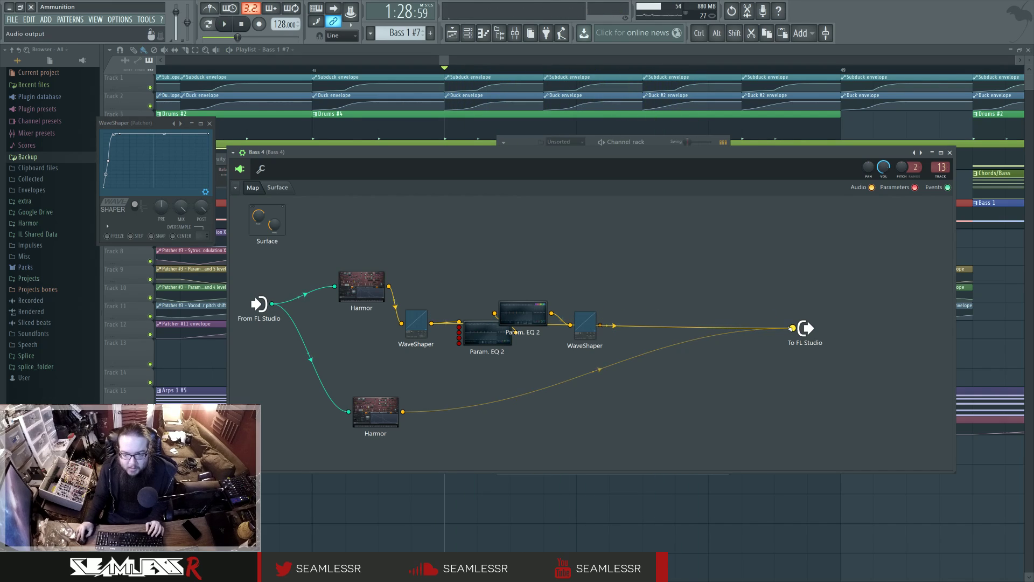
Clear the existing links into To FL Studio, connect the first Param. EQ 2 to it, and play the song to audition that stage.
{"action": "right_click", "coordinate": [402, 411]}
{"action": "right_click", "coordinate": [600, 325]}
{"action": "left_click_drag", "start_coordinate": [523, 312], "coordinate": [542, 285]}
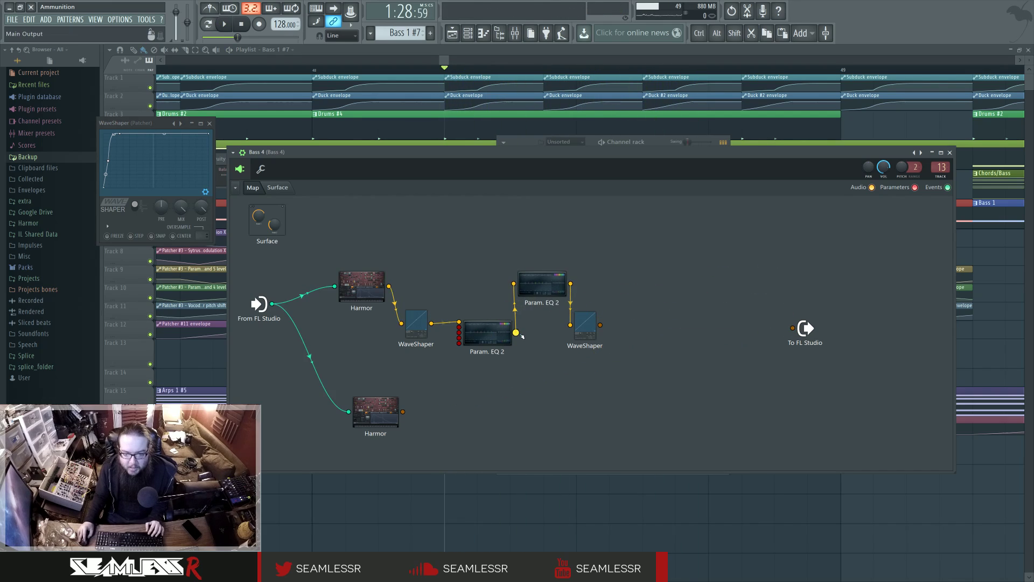
{"action": "left_click_drag", "start_coordinate": [515, 333], "coordinate": [793, 327]}
{"action": "left_click_drag", "start_coordinate": [490, 336], "coordinate": [485, 362]}
{"action": "key", "text": "space"}
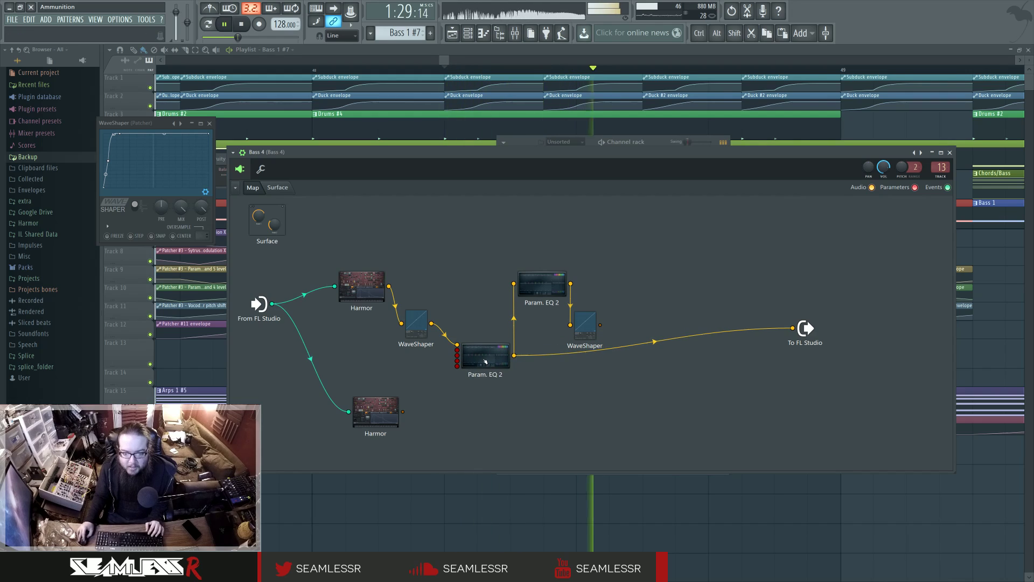
{"action": "key", "text": "space"}
Open the first Param. EQ 2, watch its bands move over the playlist during playback, and shift its window below the automation clips.
{"action": "left_click", "coordinate": [486, 362]}
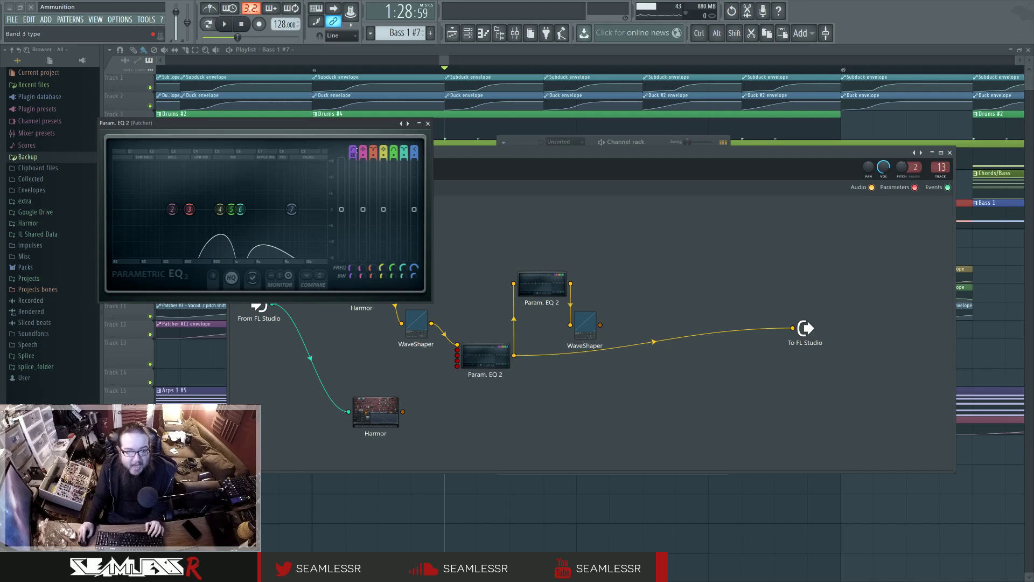
{"action": "left_click", "coordinate": [304, 546]}
{"action": "key", "text": "space"}
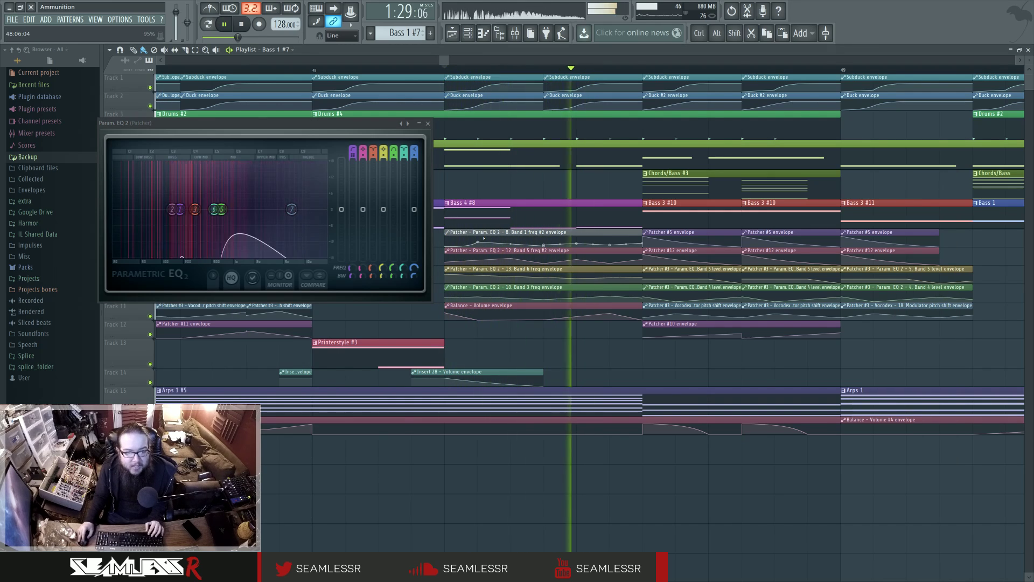
{"action": "key", "text": "space"}
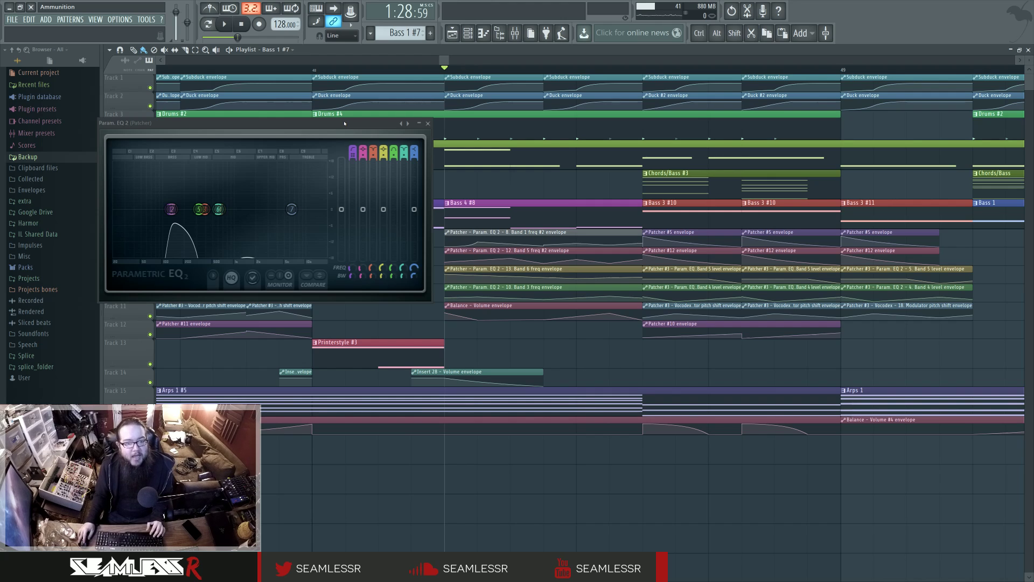
{"action": "left_click_drag", "start_coordinate": [344, 124], "coordinate": [507, 341]}
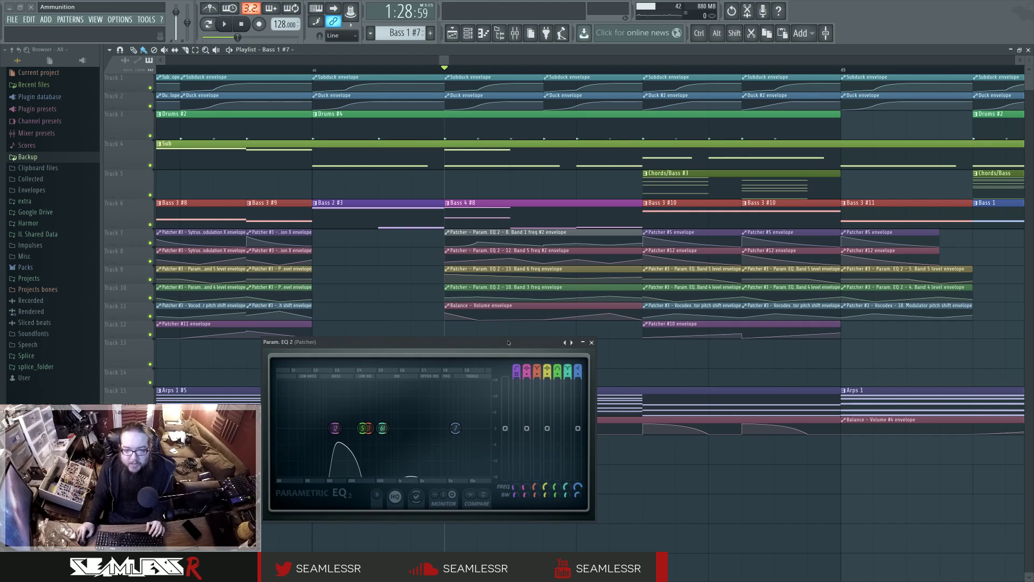
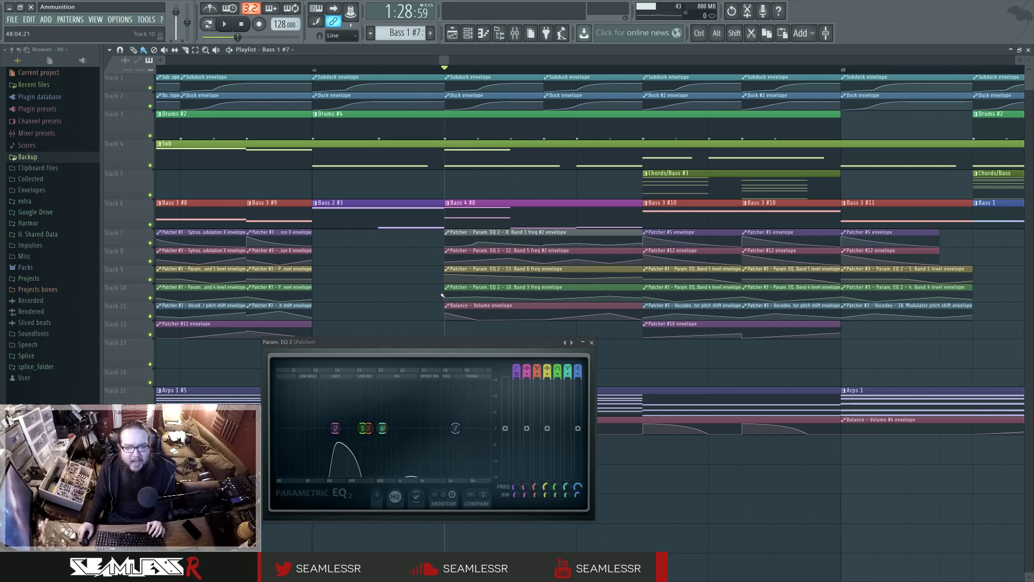
Try stretching the five automation clips beneath the Bass 4 #8 clip and undo the changes.
{"action": "scroll", "coordinate": [476, 263], "scroll_direction": "down", "scroll_amount": 1}
{"action": "scroll", "coordinate": [476, 263], "scroll_direction": "down", "scroll_amount": 5}
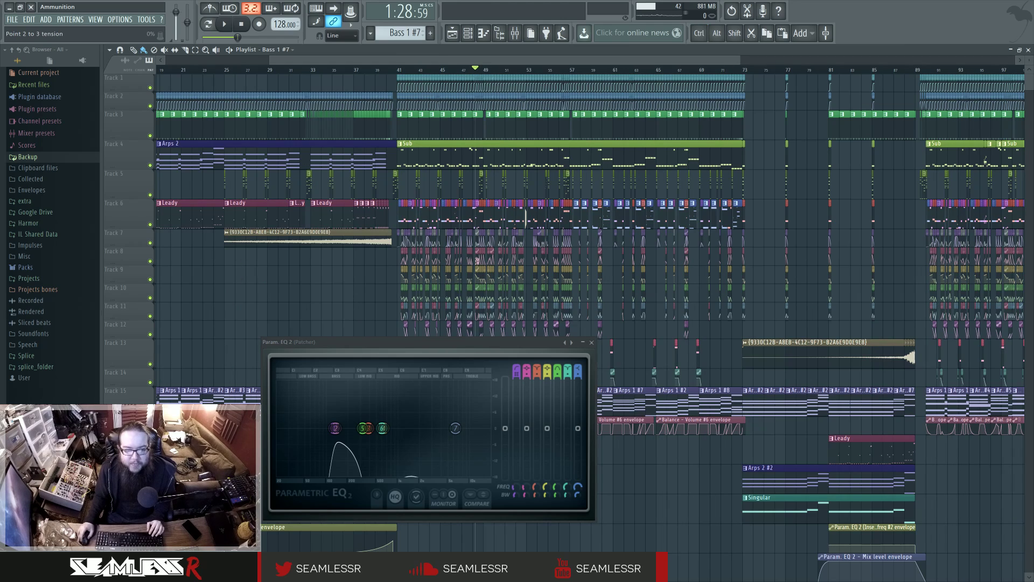
{"action": "scroll", "coordinate": [685, 216], "scroll_direction": "up", "scroll_amount": 5}
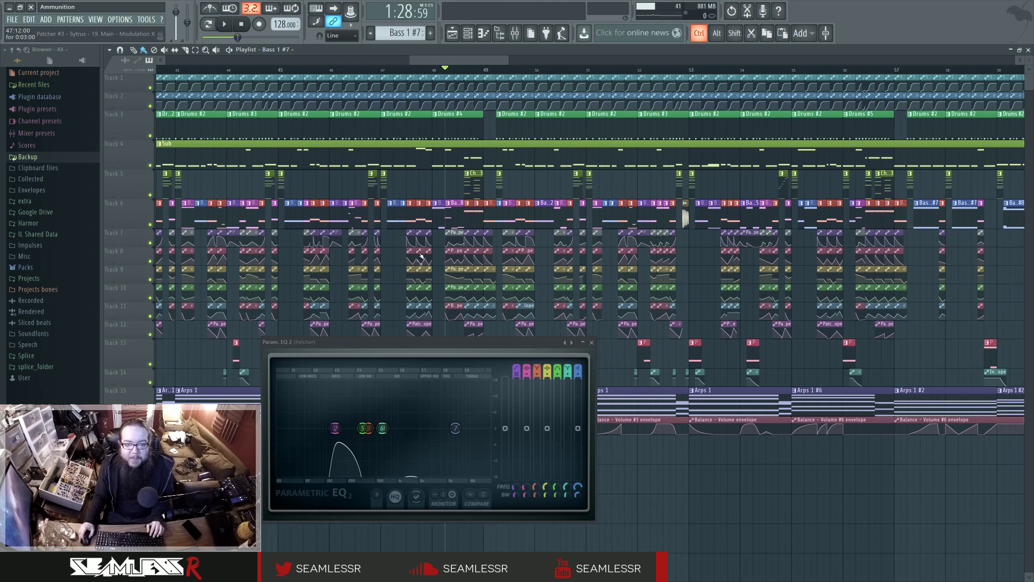
{"action": "scroll", "coordinate": [496, 209], "scroll_direction": "up", "scroll_amount": 6}
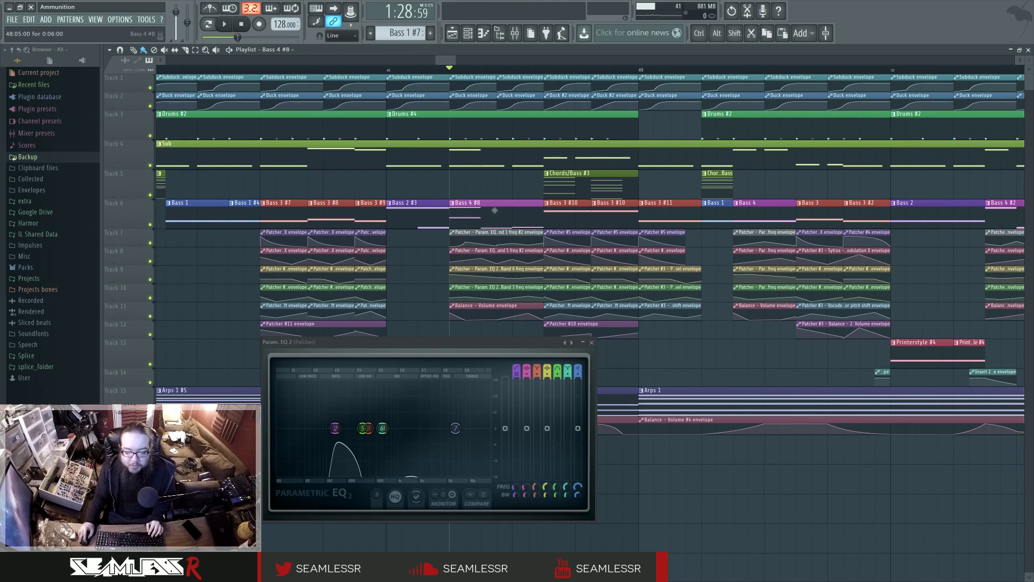
{"action": "left_click_drag", "start_coordinate": [504, 228], "coordinate": [730, 230]}
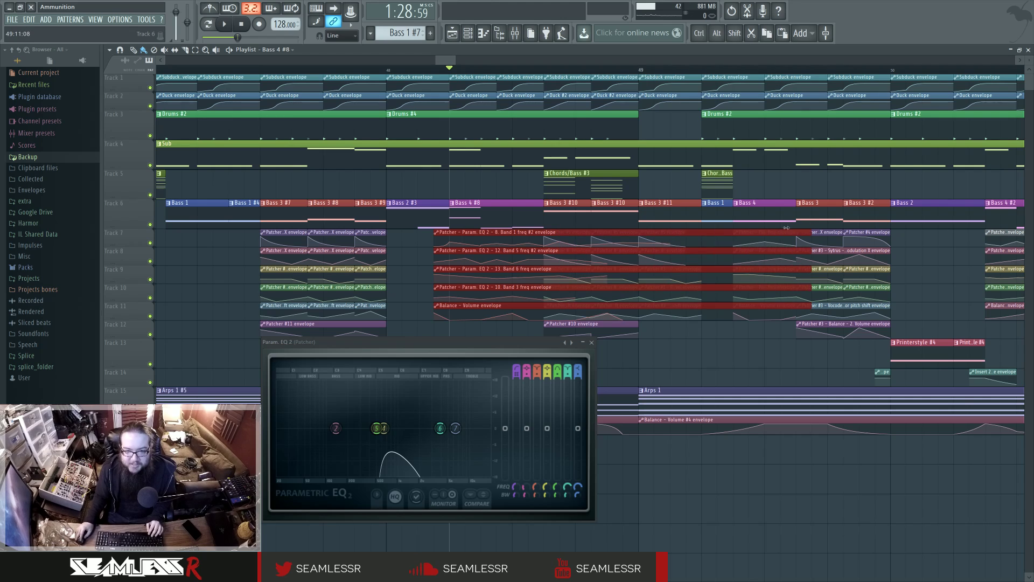
{"action": "key", "text": "ctrl+alt+z"}
{"action": "key", "text": "ctrl+alt+z"}
{"action": "left_click", "coordinate": [424, 255]}
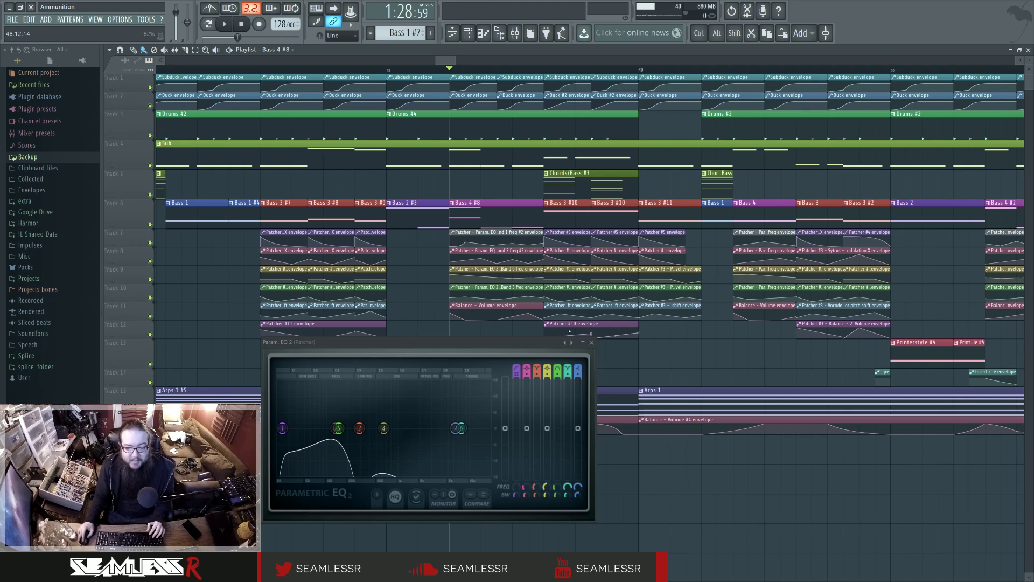
Close the Param. EQ 2, select the five automation clips beneath Bass 4 #8, and show the channel rack.
{"action": "left_click", "coordinate": [591, 342]}
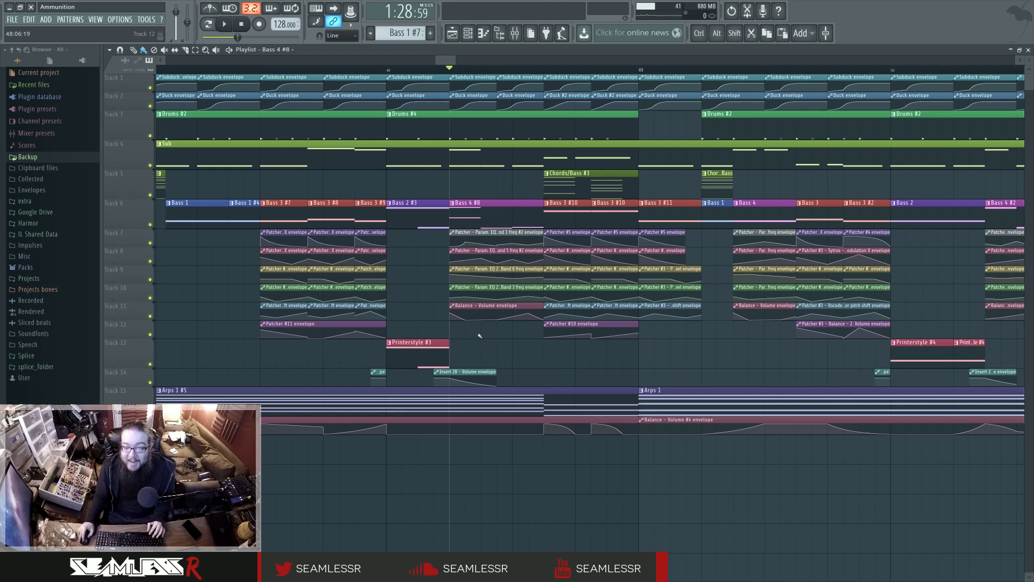
{"action": "left_click_drag", "start_coordinate": [500, 337], "coordinate": [485, 247]}
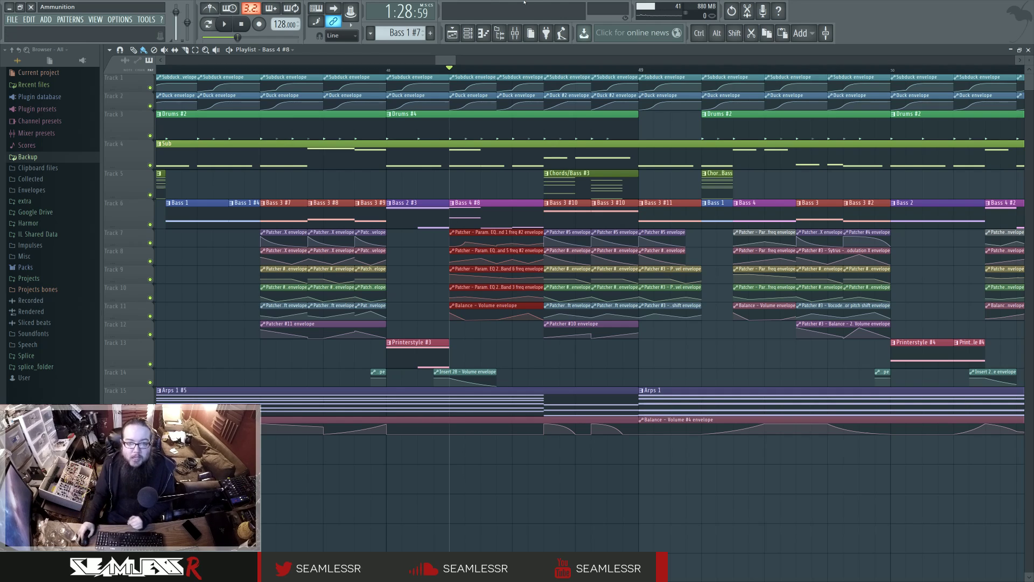
{"action": "key", "text": "F6"}
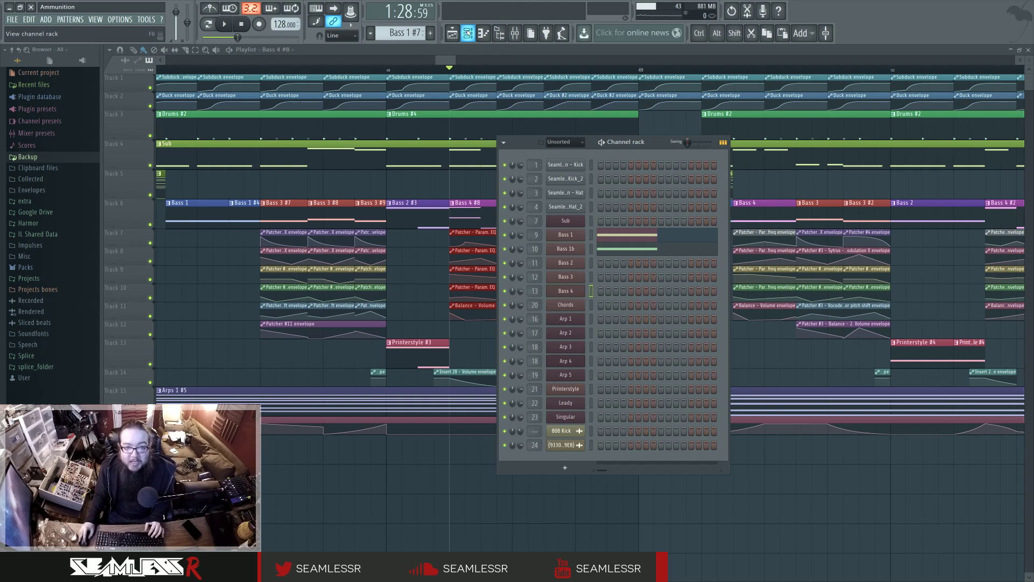
Reroute To FL Studio's input from the first Param. EQ 2 to the second WaveShaper in the Bass 4 Patcher and audition that stage.
{"action": "key", "text": "F6"}
{"action": "key", "text": "F6"}
{"action": "left_click", "coordinate": [571, 291]}
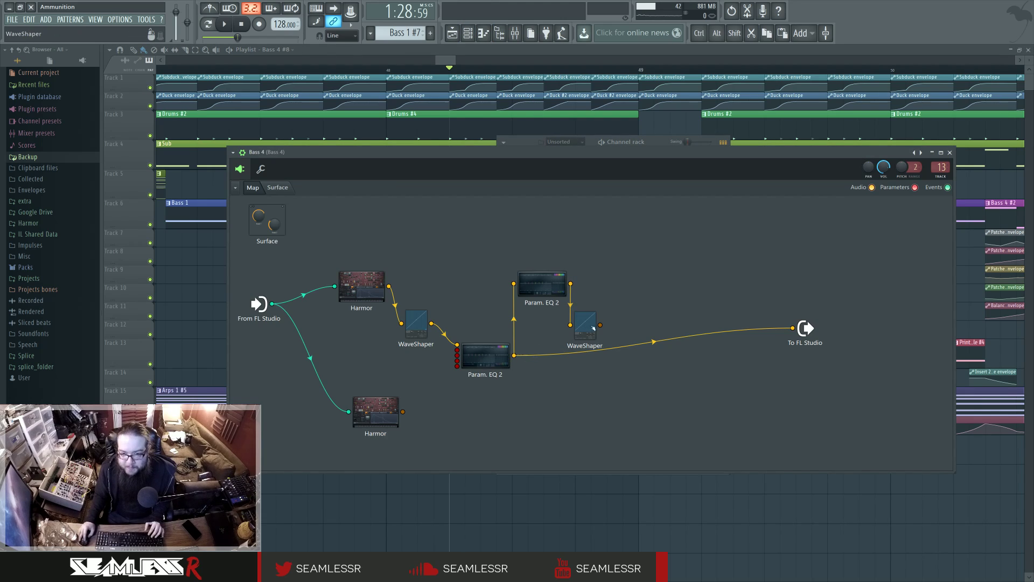
{"action": "double_click", "coordinate": [541, 285]}
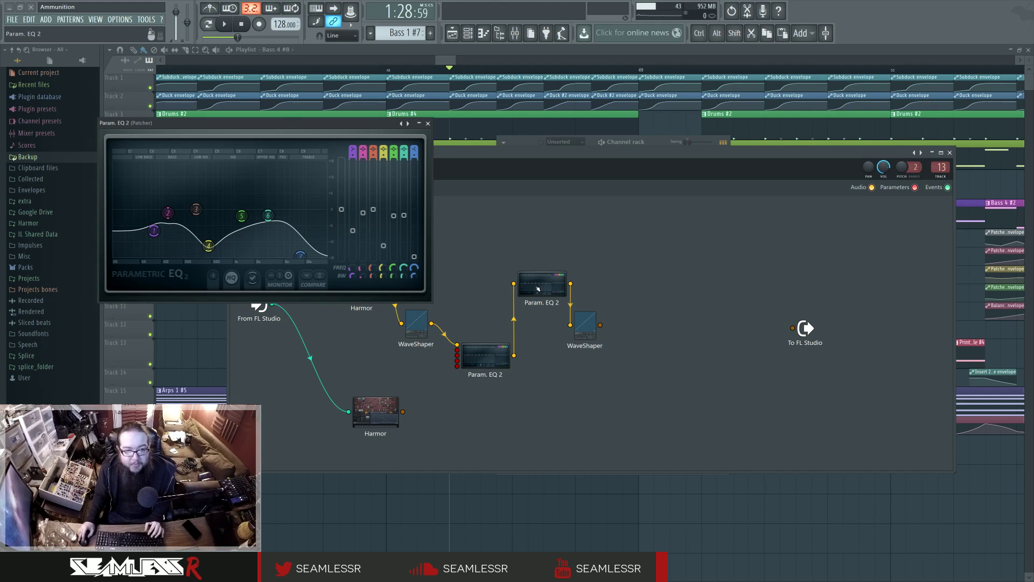
{"action": "left_click_drag", "start_coordinate": [600, 325], "coordinate": [792, 327]}
{"action": "key", "text": "space"}
{"action": "key", "text": "space"}
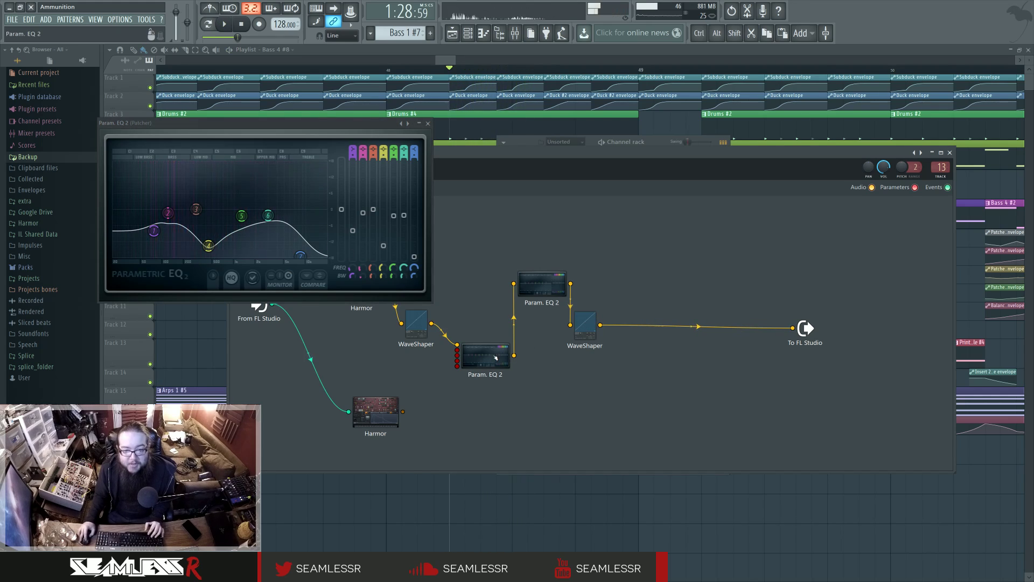
Inspect both Param. EQ 2 modules and open the second WaveShaper's curve in an enlarged window beside the module chain.
{"action": "left_click_drag", "start_coordinate": [290, 129], "coordinate": [383, 155]}
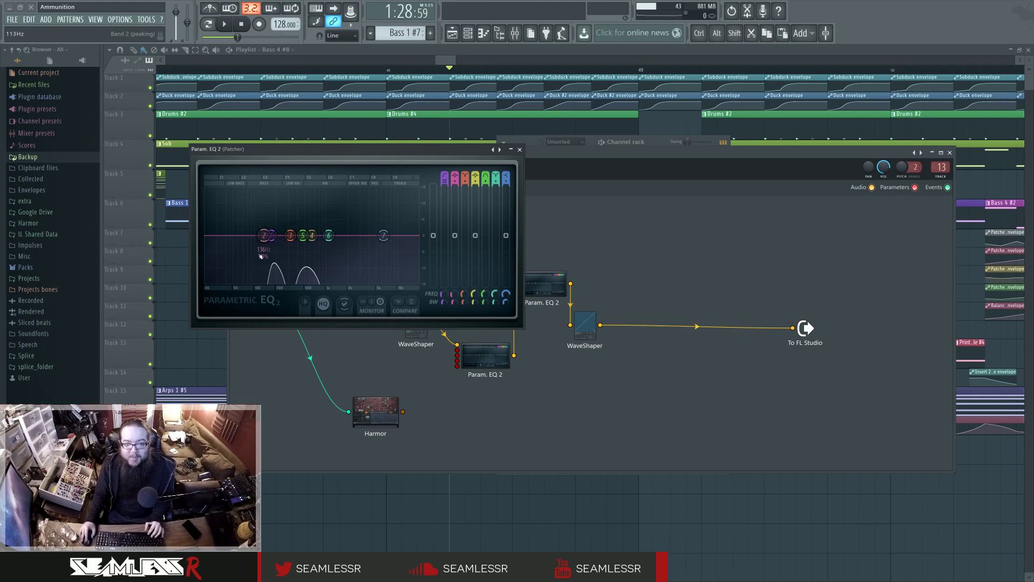
{"action": "left_click", "coordinate": [520, 149]}
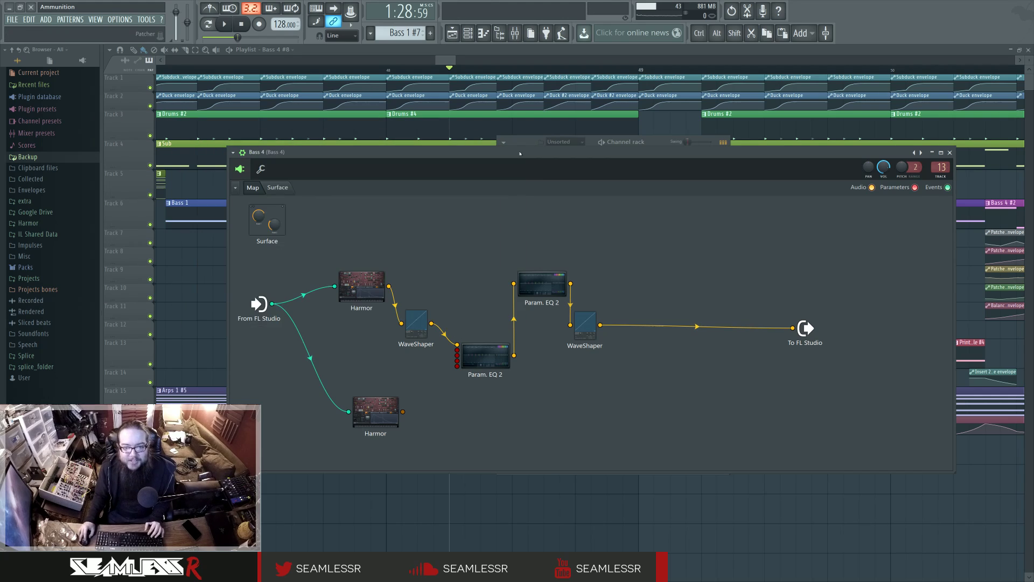
{"action": "left_click", "coordinate": [548, 283]}
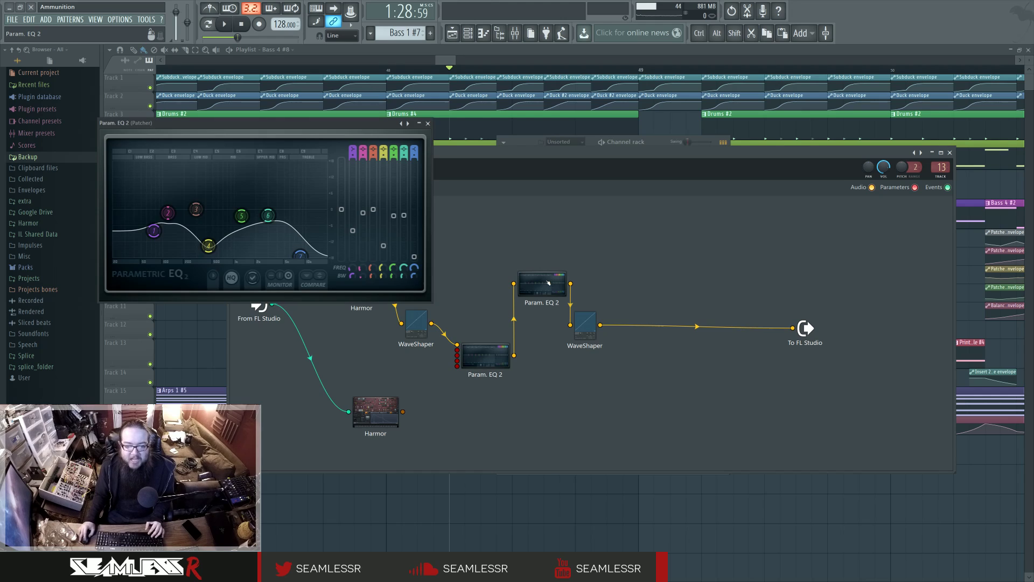
{"action": "left_click", "coordinate": [586, 321]}
{"action": "left_click_drag", "start_coordinate": [208, 121], "coordinate": [687, 217]}
{"action": "left_click_drag", "start_coordinate": [753, 341], "coordinate": [953, 493]}
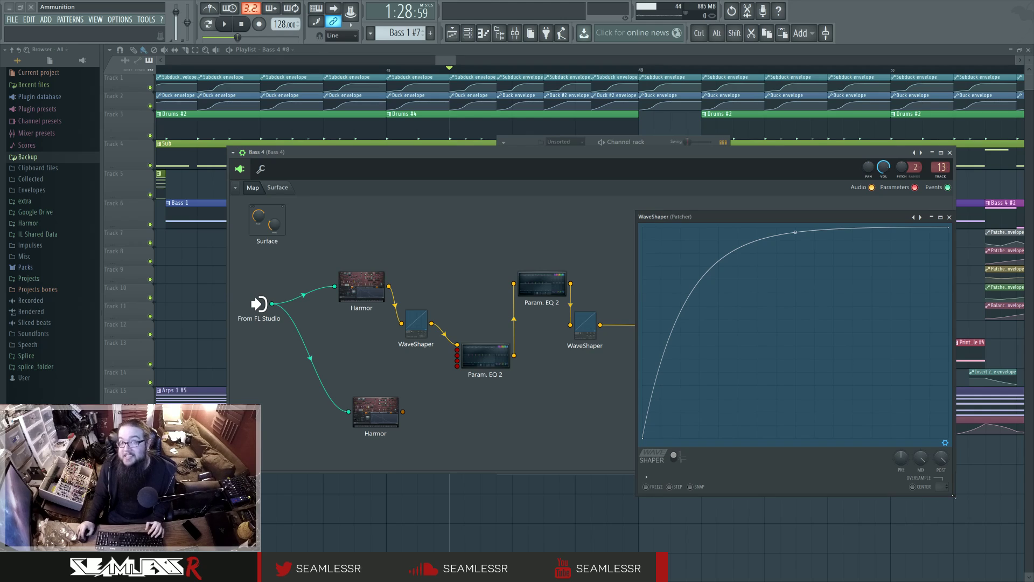
{"action": "left_click_drag", "start_coordinate": [757, 220], "coordinate": [745, 200]}
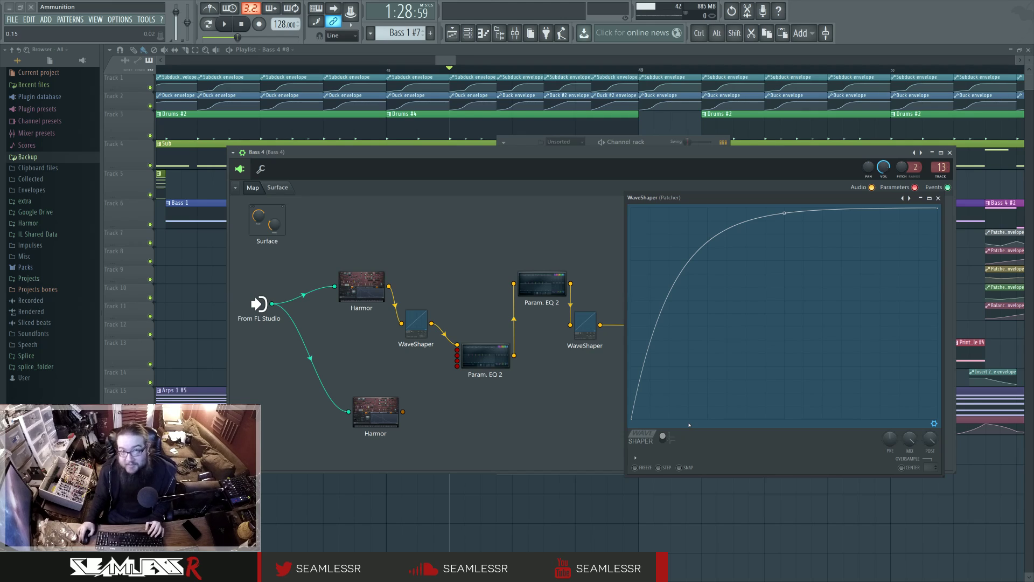
Move the second WaveShaper module slightly farther from the second Param. EQ 2 and re-examine its curve.
{"action": "left_click", "coordinate": [547, 289]}
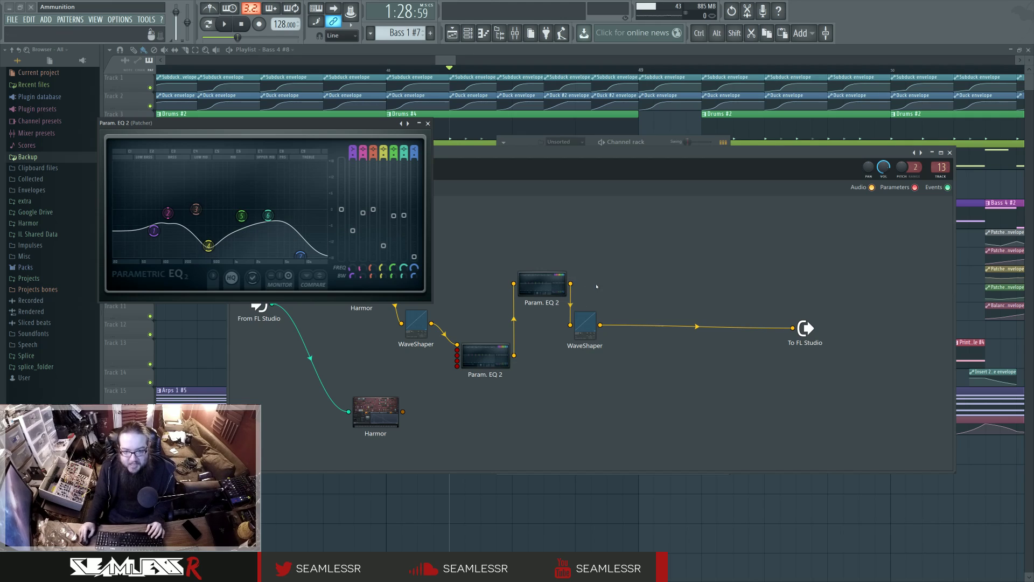
{"action": "left_click_drag", "start_coordinate": [585, 322], "coordinate": [608, 327]}
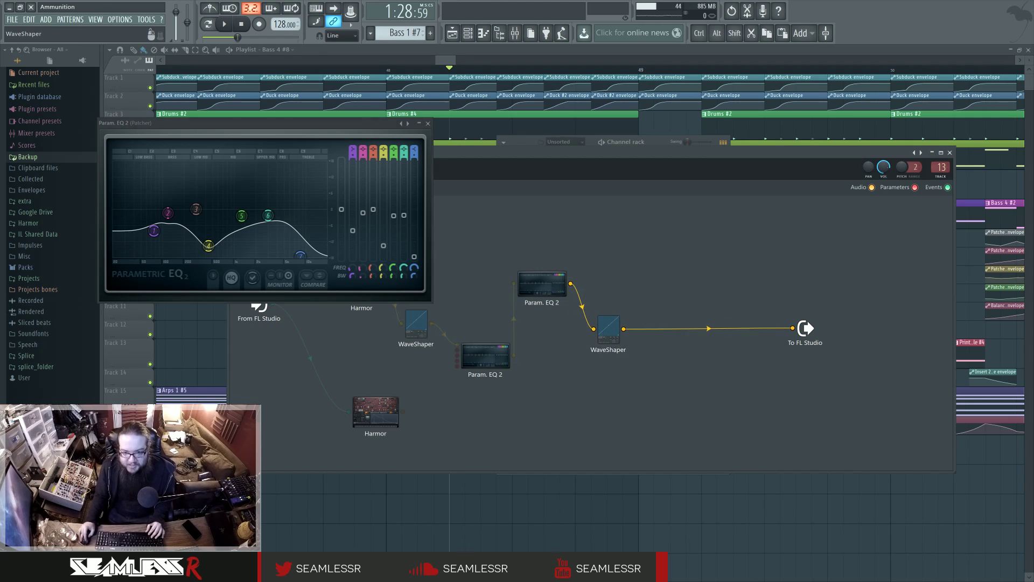
{"action": "double_click", "coordinate": [608, 328]}
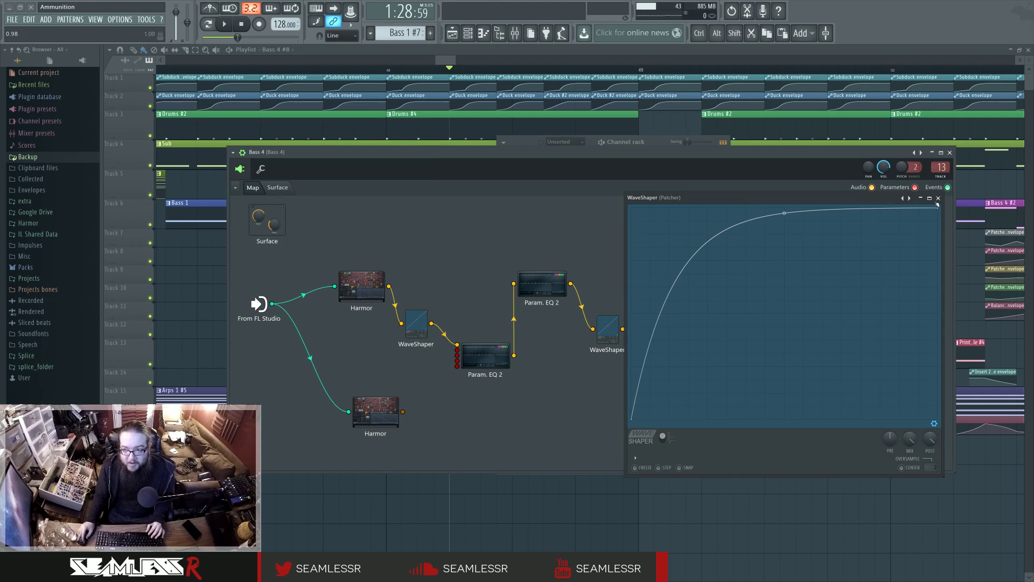
{"action": "key", "text": "Escape"}
Open the second Param. EQ 2 and play the song from the Bass 4 #8 clip while watching its spectrum.
{"action": "double_click", "coordinate": [558, 296]}
{"action": "key", "text": "space"}
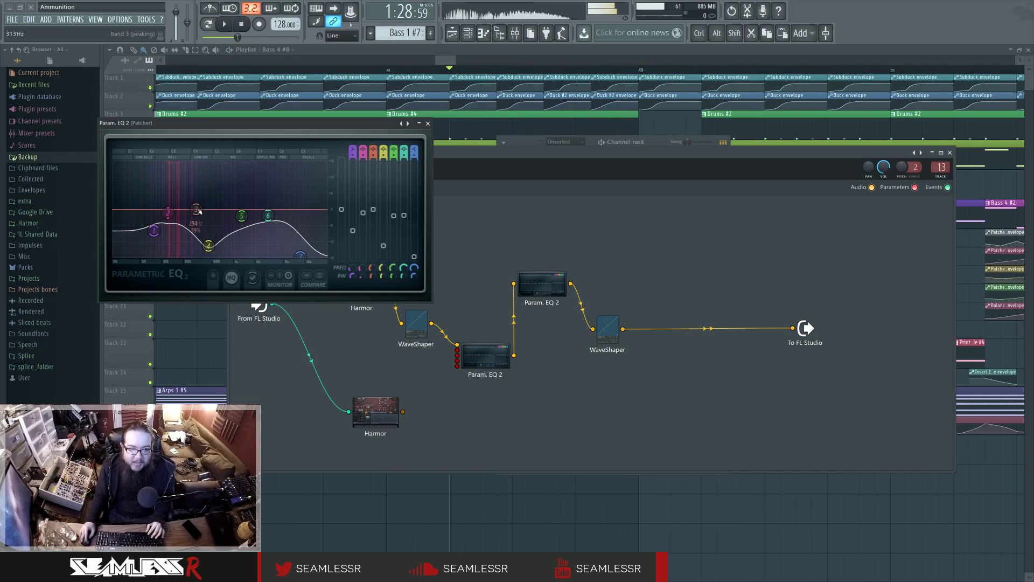
{"action": "left_click", "coordinate": [241, 27]}
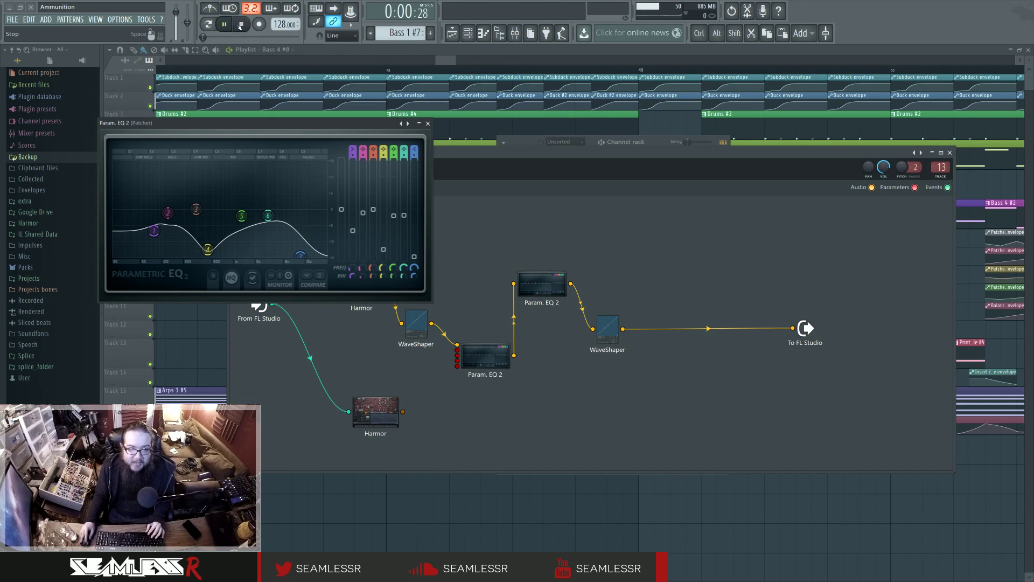
{"action": "left_click", "coordinate": [501, 75]}
{"action": "key", "text": "space"}
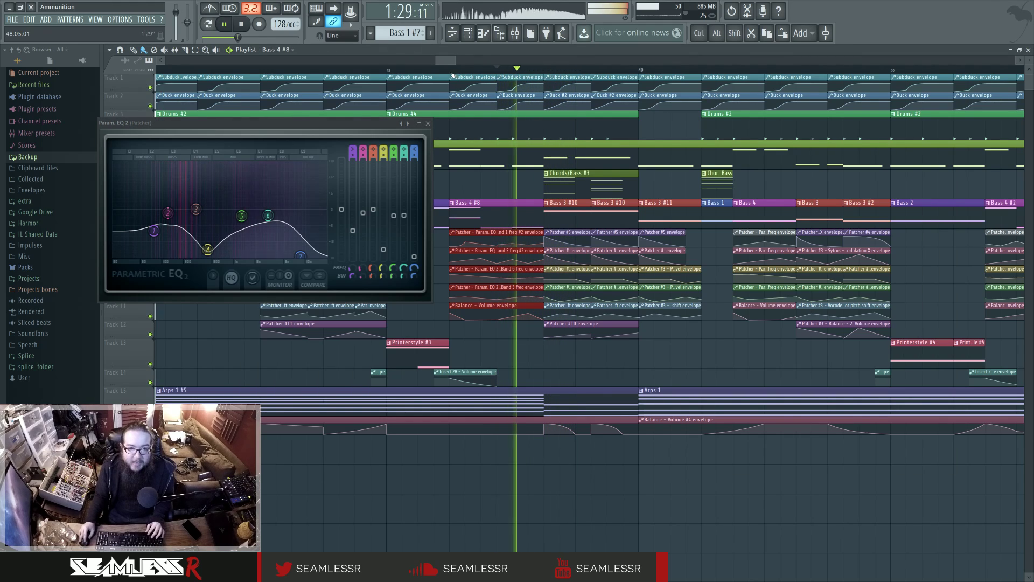
Shift band 4 of the second Param. EQ 2 to a higher frequency and replay the start of Bass 4 #8.
{"action": "key", "text": "space"}
{"action": "left_click_drag", "start_coordinate": [256, 249], "coordinate": [217, 237]}
{"action": "key", "text": "space"}
{"action": "key", "text": "space"}
{"action": "key", "text": "space"}
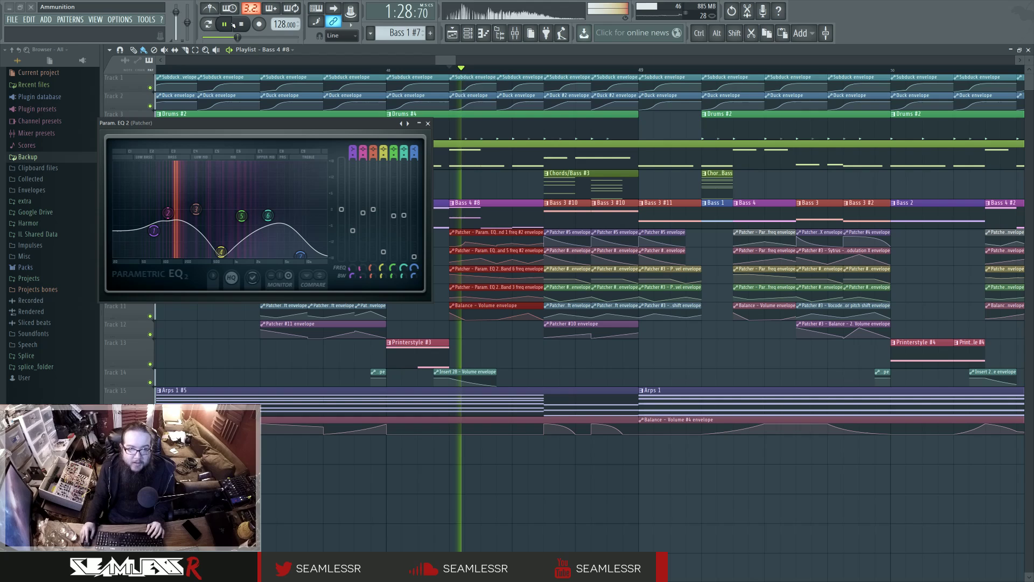
{"action": "key", "text": "space"}
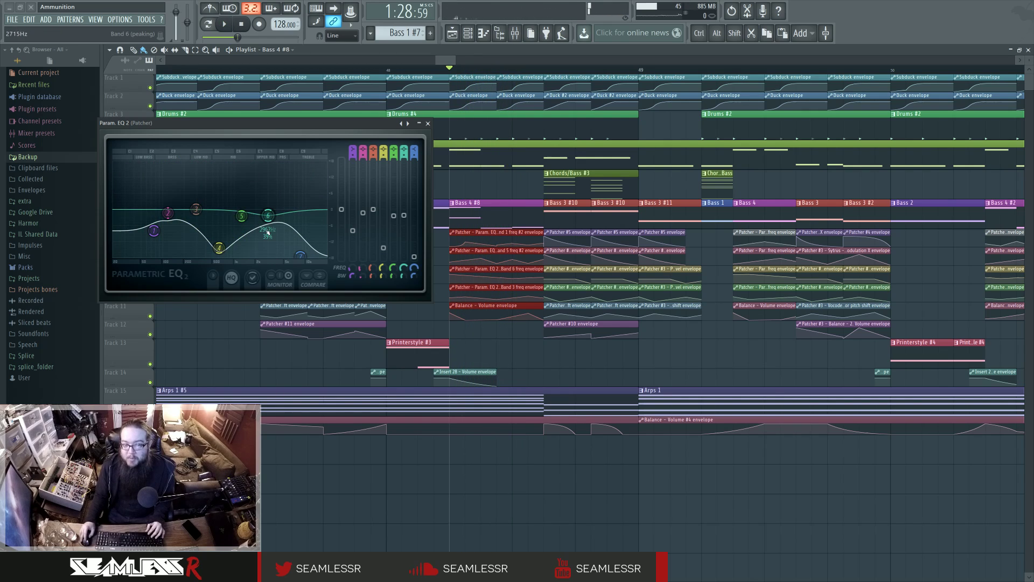
Close the Param. EQ 2, return to the Bass 4 Patcher, and check the second WaveShaper's curve again.
{"action": "left_click", "coordinate": [428, 123]}
{"action": "left_click", "coordinate": [467, 33]}
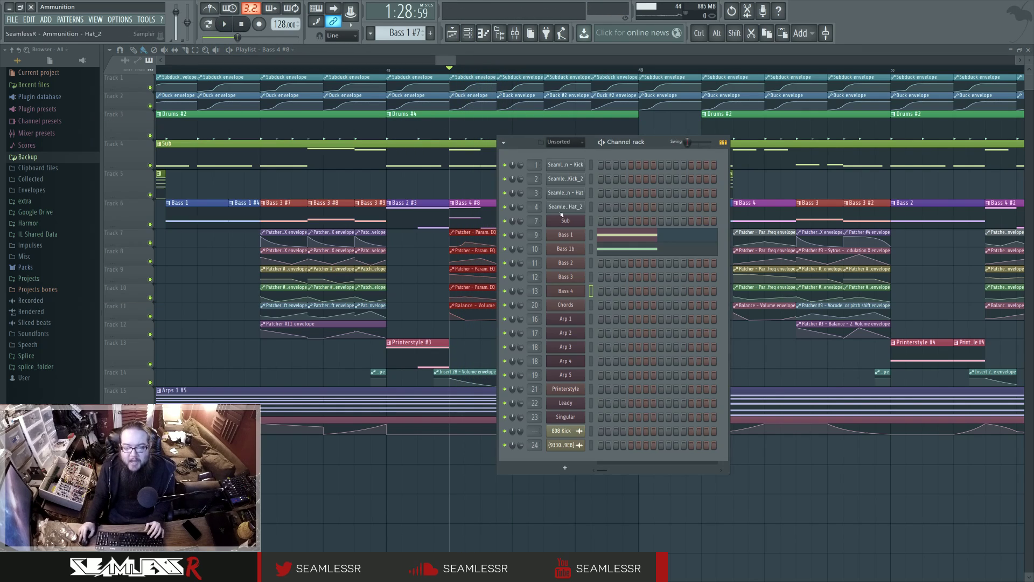
{"action": "left_click", "coordinate": [562, 289]}
{"action": "left_click", "coordinate": [605, 325]}
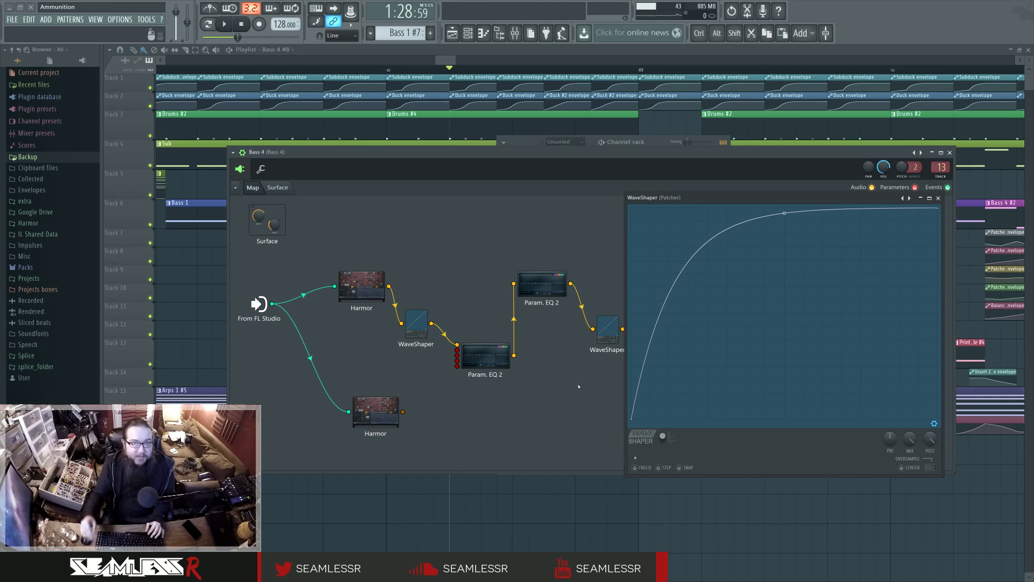
{"action": "left_click", "coordinate": [937, 197]}
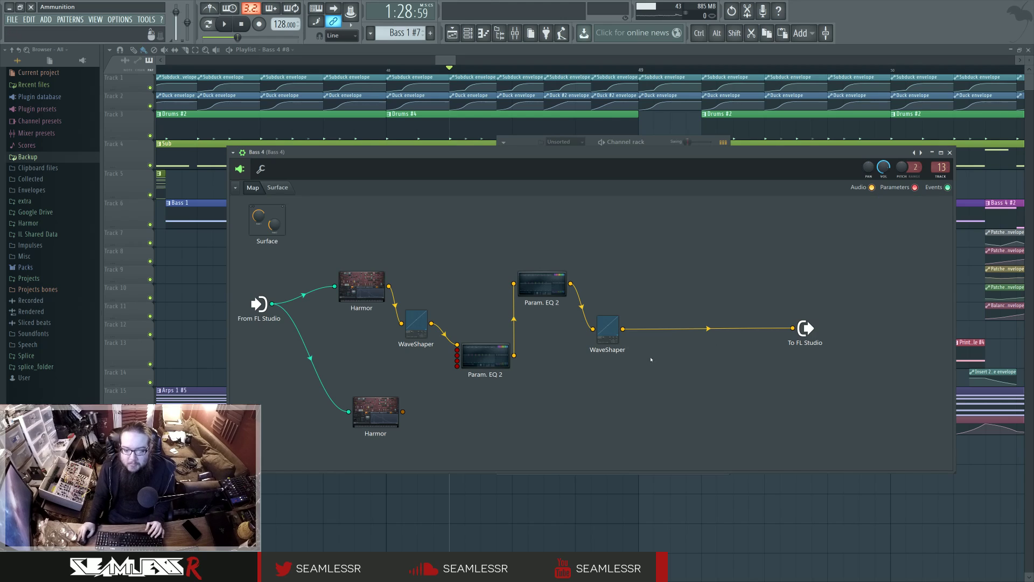
Link the lower Harmor to To FL Studio as well, audition the combined patch, and close the Bass 4 Patcher.
{"action": "left_click_drag", "start_coordinate": [403, 411], "coordinate": [791, 328]}
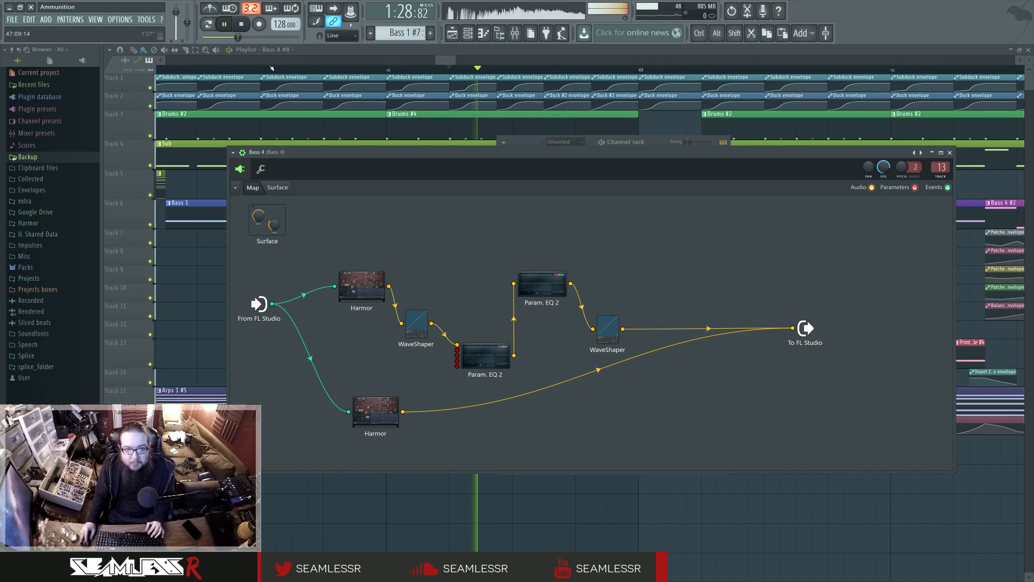
{"action": "left_click_drag", "start_coordinate": [485, 354], "coordinate": [482, 335]}
{"action": "left_click", "coordinate": [950, 153]}
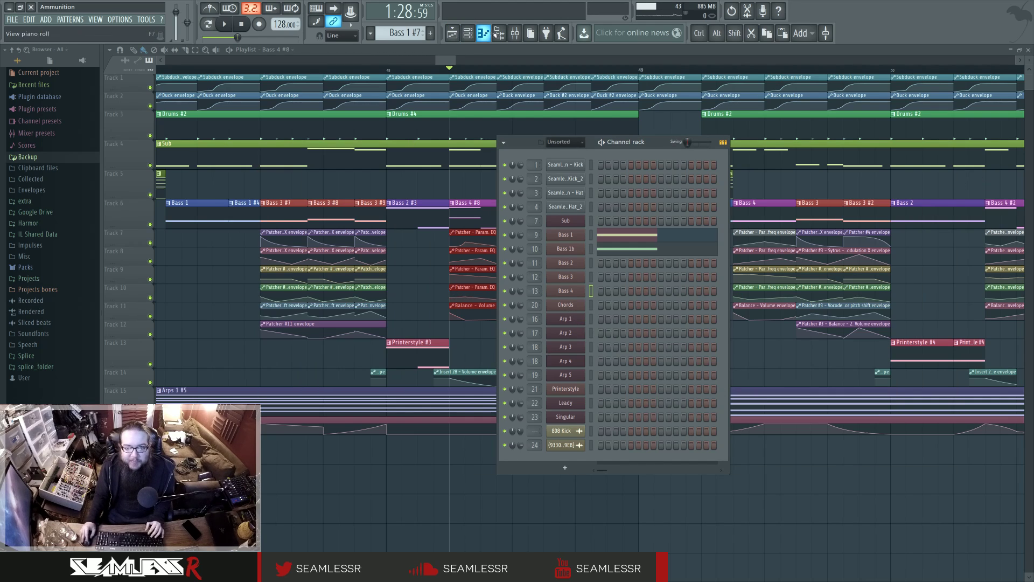
Review the effects on the Bass 4a mixer track and its neighbour, and deselect the automation clips in the playlist.
{"action": "left_click", "coordinate": [514, 32]}
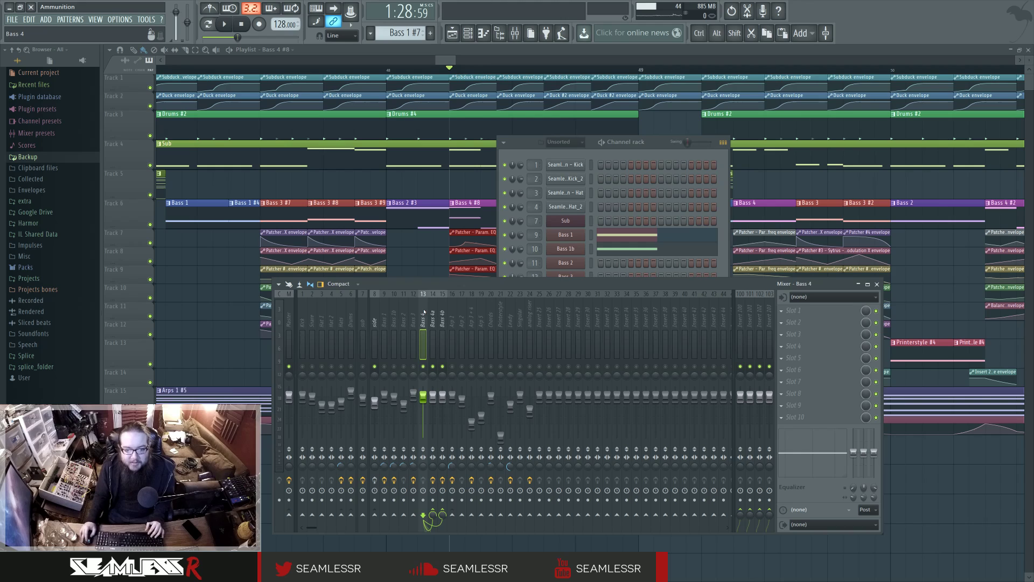
{"action": "left_click", "coordinate": [442, 322]}
{"action": "left_click", "coordinate": [433, 322]}
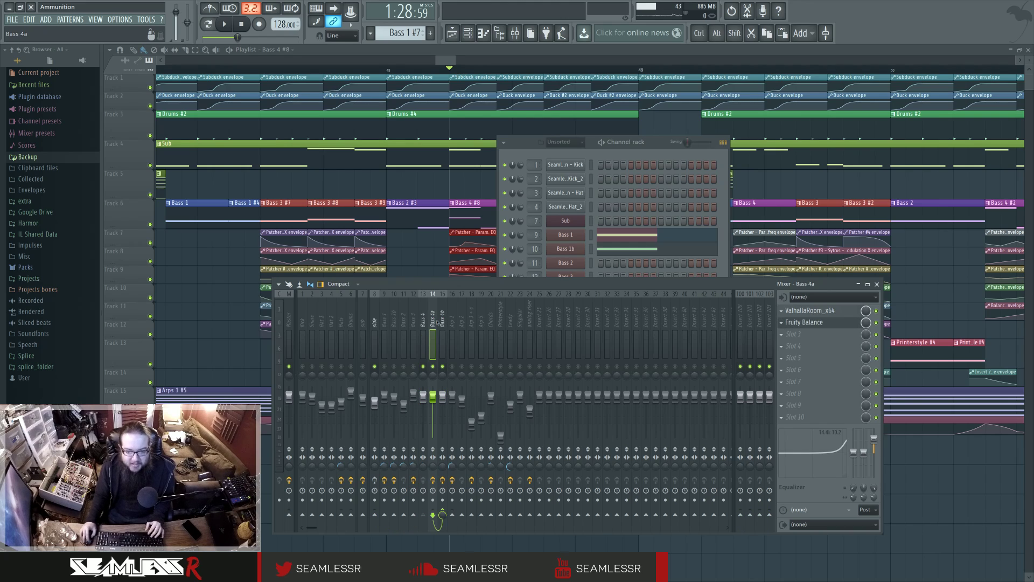
{"action": "key", "text": "F12"}
{"action": "left_click", "coordinate": [489, 306]}
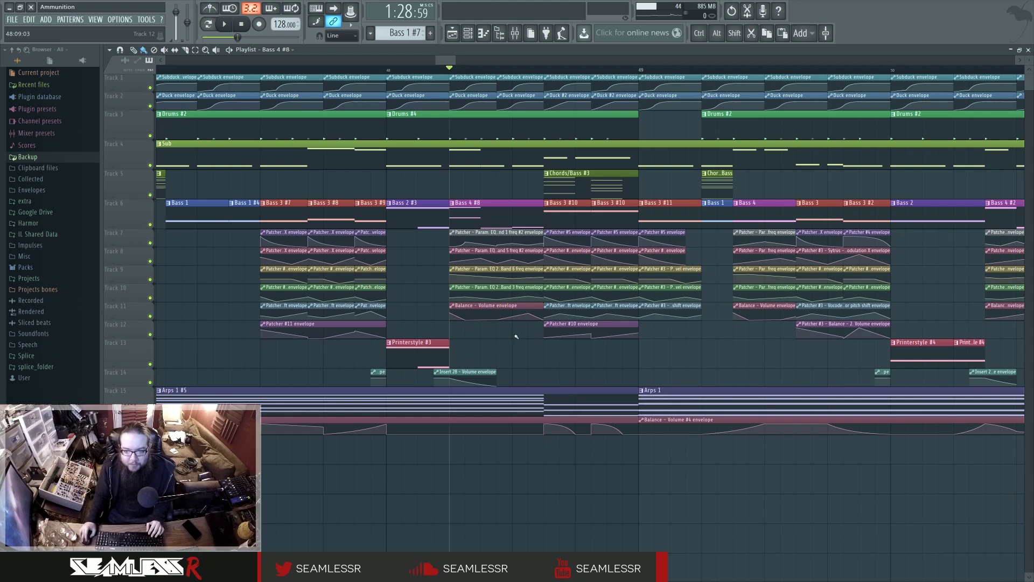
Play the song from the Bass 4 clip shortly after bar 49 to hear the finished bass, and stop playback.
{"action": "left_click", "coordinate": [735, 70]}
{"action": "key", "text": "space"}
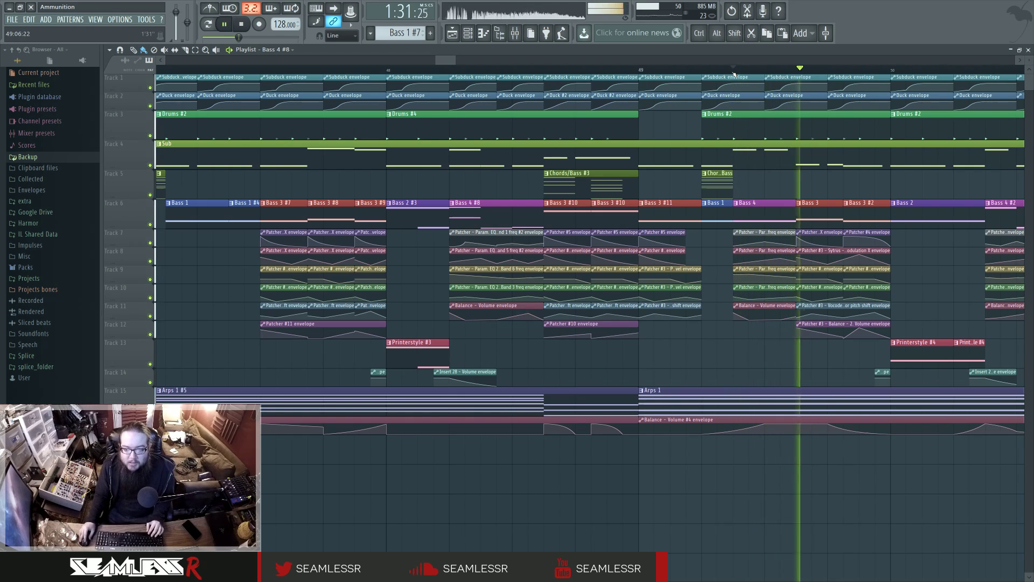
{"action": "key", "text": "space"}
{"action": "key", "text": "space"}
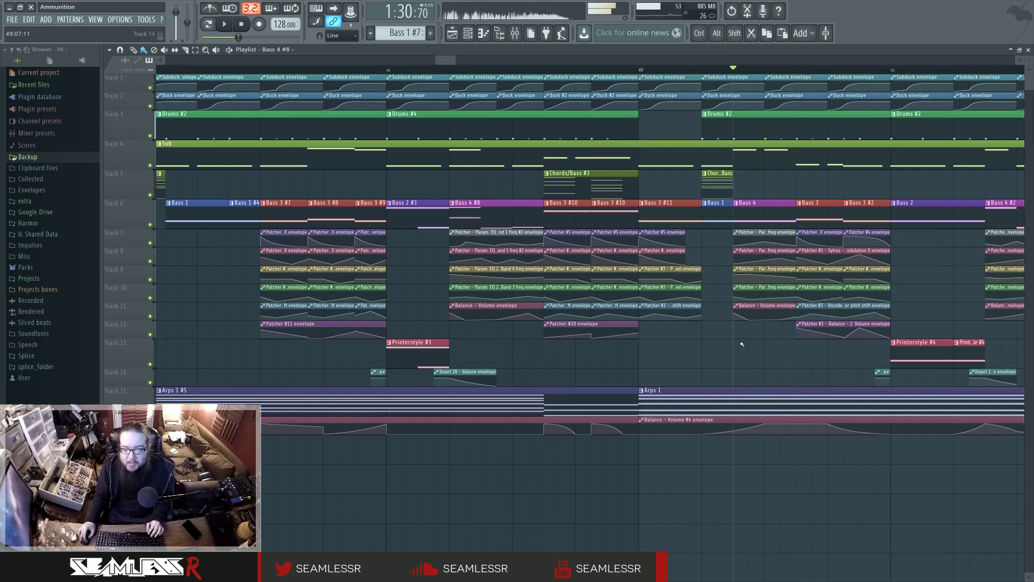
{"action": "key", "text": "space"}
Solo the Bass 3 mixer track and play the song from the first Bass 3 clip after bar 41.
{"action": "scroll", "coordinate": [627, 370], "scroll_direction": "left", "scroll_amount": 1}
{"action": "scroll", "coordinate": [626, 369], "scroll_direction": "down", "scroll_amount": 2}
{"action": "scroll", "coordinate": [698, 362], "scroll_direction": "down", "scroll_amount": 2}
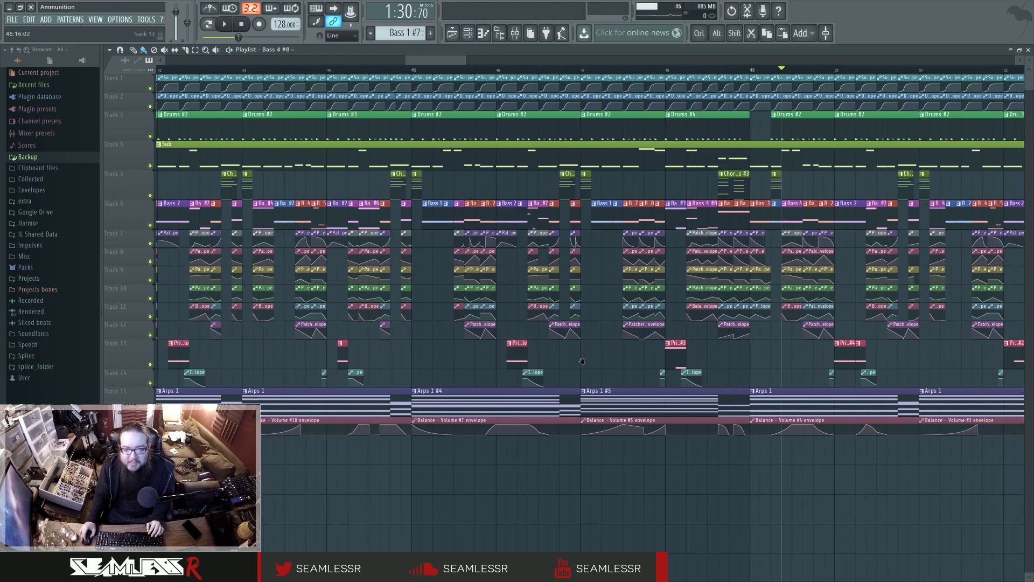
{"action": "scroll", "coordinate": [698, 362], "scroll_direction": "down", "scroll_amount": 2}
{"action": "scroll", "coordinate": [703, 359], "scroll_direction": "right", "scroll_amount": 1}
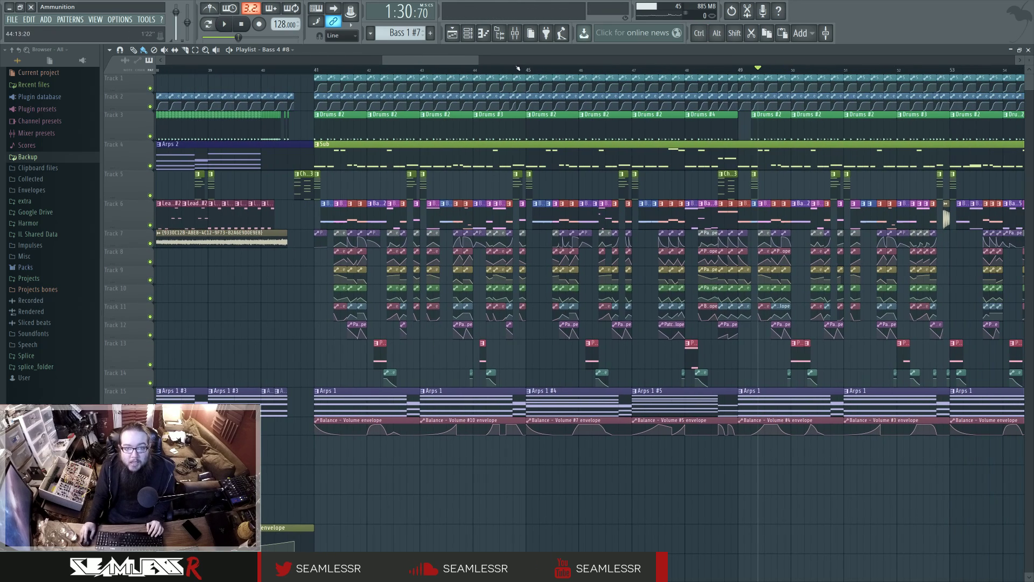
{"action": "left_click", "coordinate": [514, 33]}
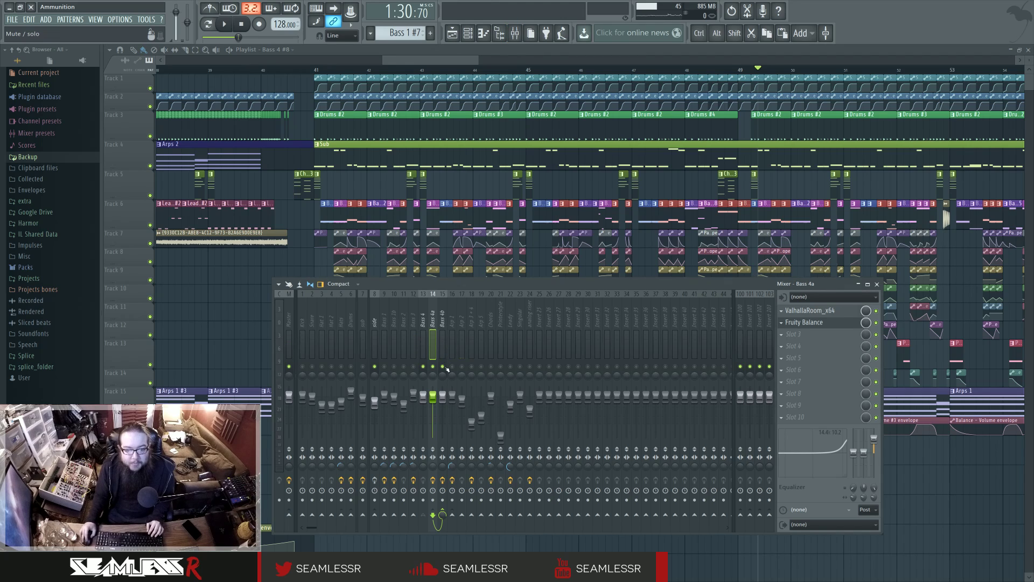
{"action": "key", "text": "F9"}
{"action": "scroll", "coordinate": [447, 175], "scroll_direction": "up", "scroll_amount": 3}
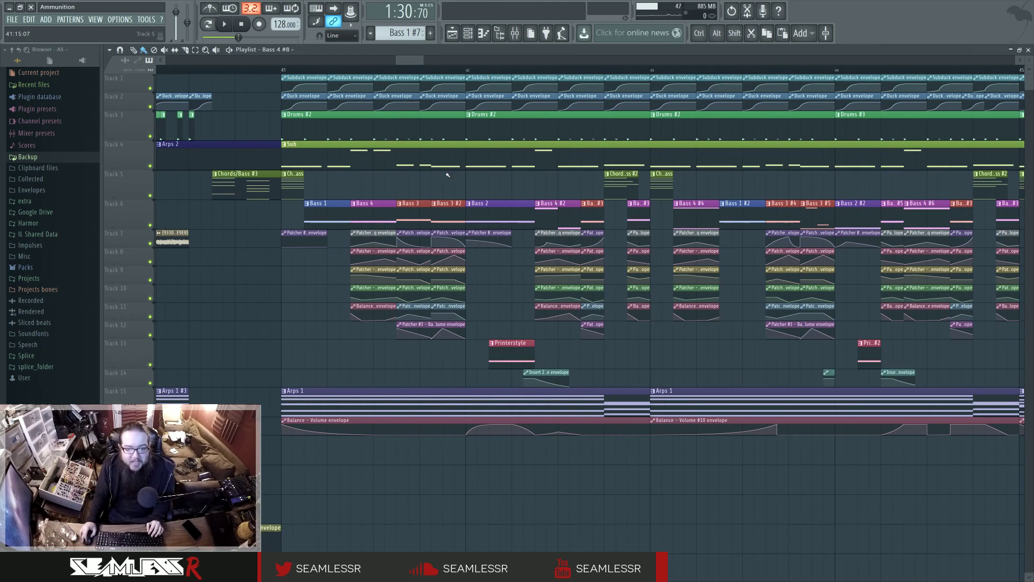
{"action": "left_click", "coordinate": [396, 67]}
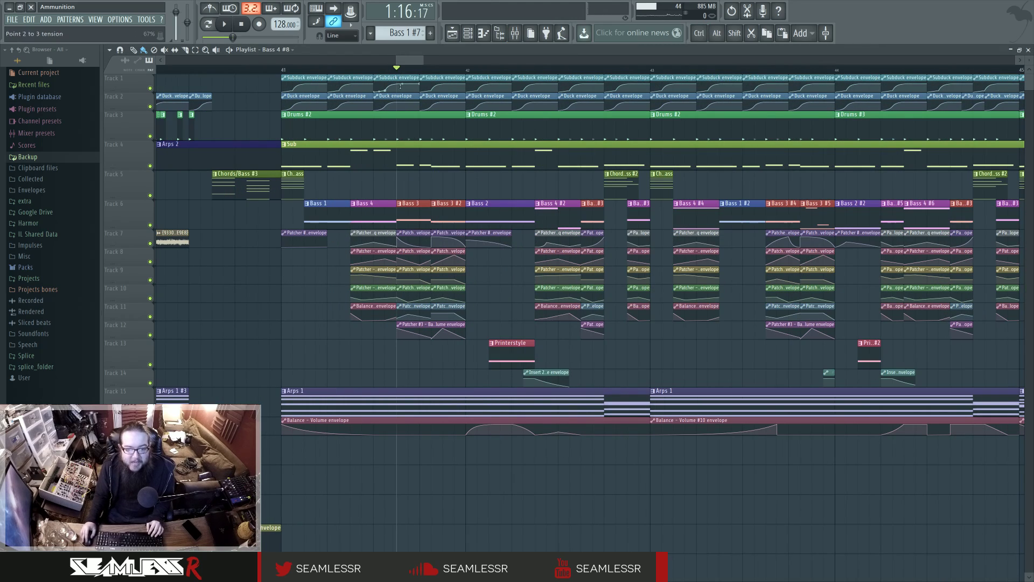
{"action": "left_click", "coordinate": [515, 33]}
{"action": "key", "text": "space"}
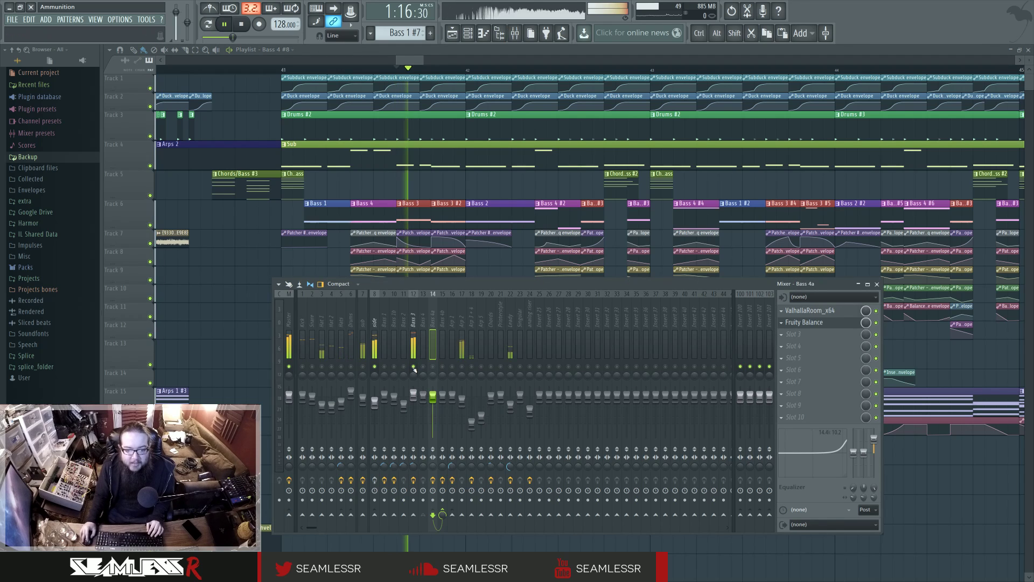
Hide the mixer, continue auditioning the soloed bass from the Bass 3 #7 clip, and stop playback.
{"action": "key", "text": "F9"}
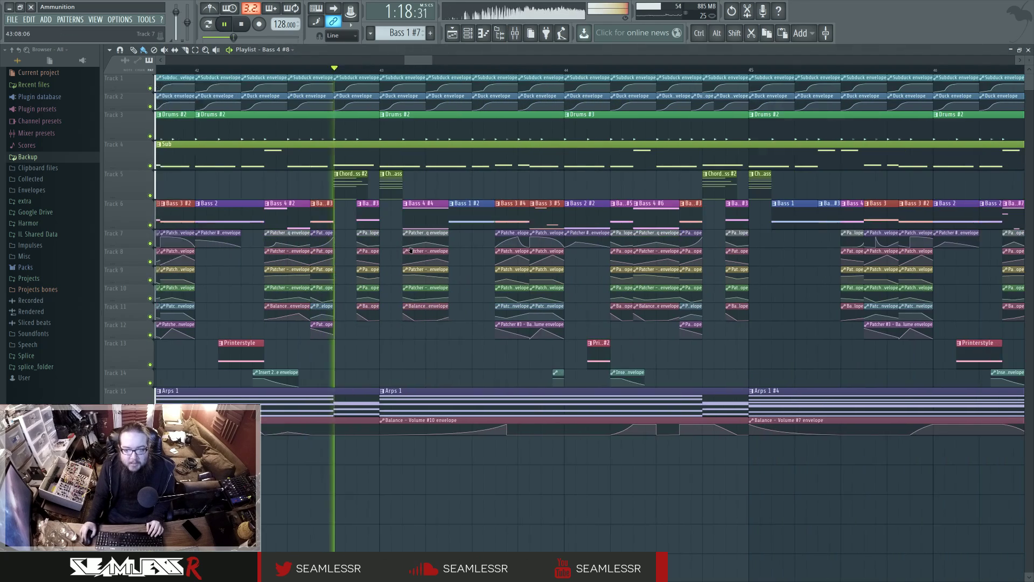
{"action": "scroll", "coordinate": [411, 250], "scroll_direction": "down", "scroll_amount": 3}
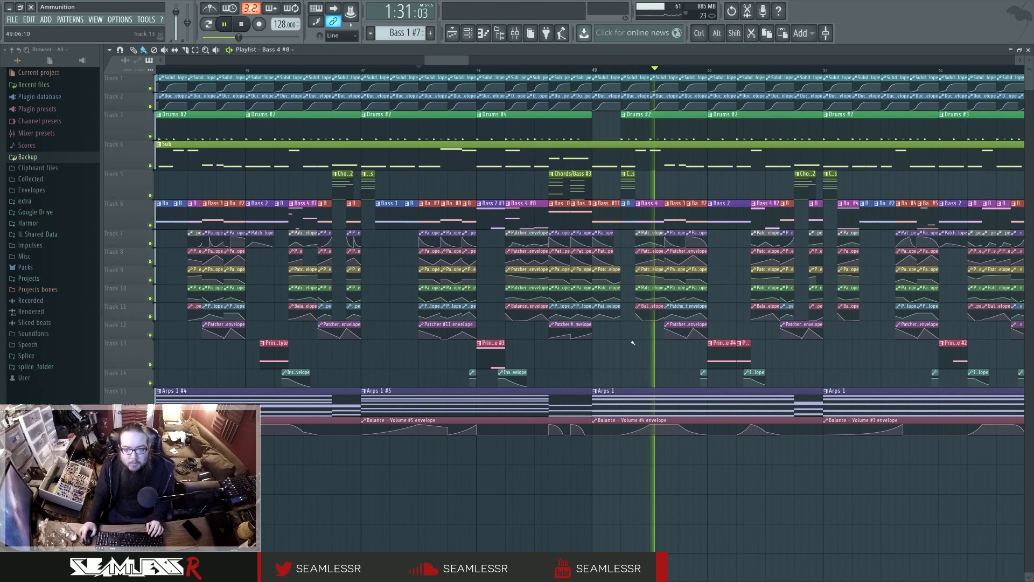
{"action": "key", "text": "space"}
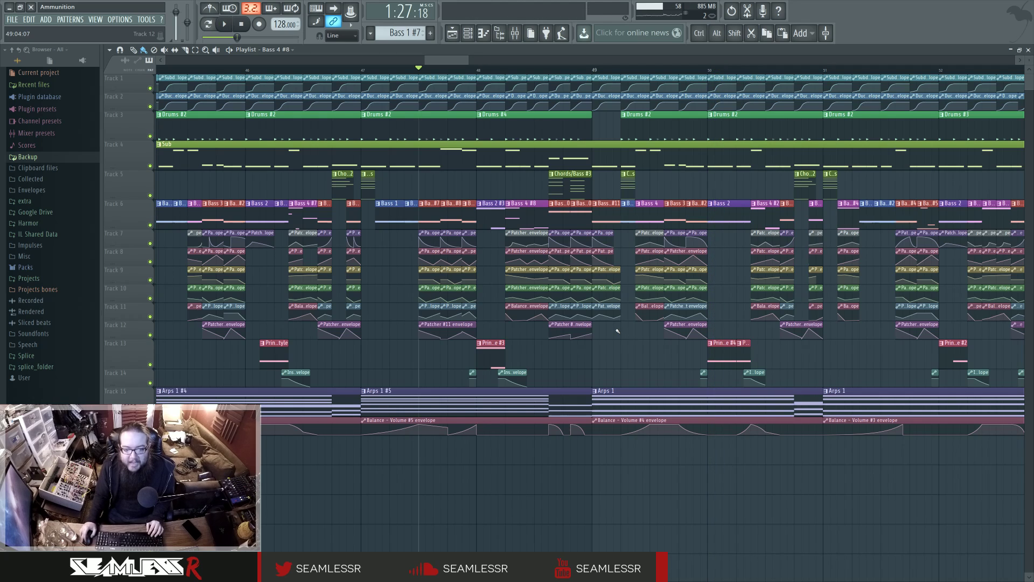
Audition the soloed bass briefly, open the Bass 3 Patcher from the channel rack, and look over its first Sytrus.
{"action": "key", "text": "space"}
{"action": "key", "text": "space"}
{"action": "key", "text": "F6"}
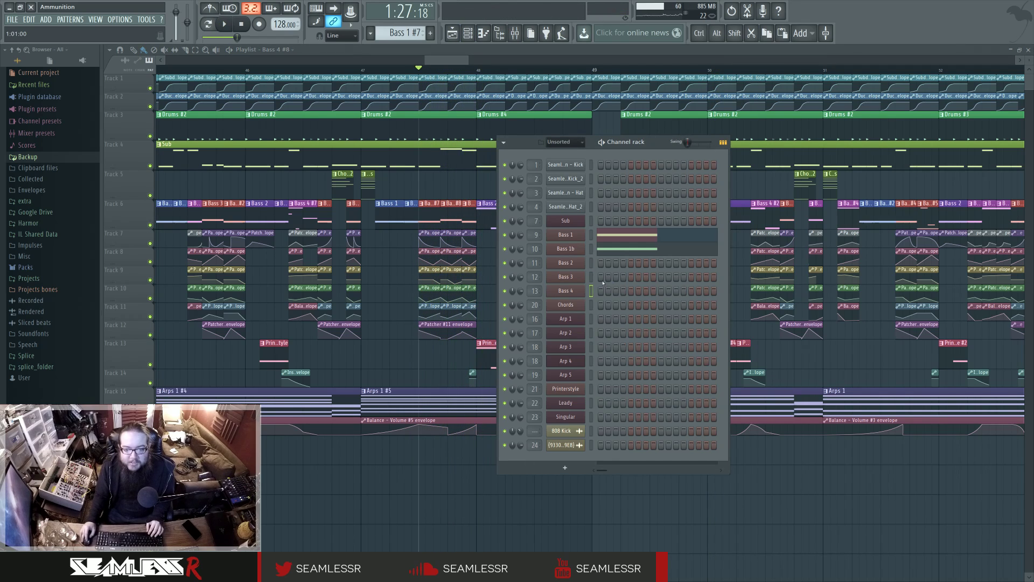
{"action": "left_click", "coordinate": [566, 277]}
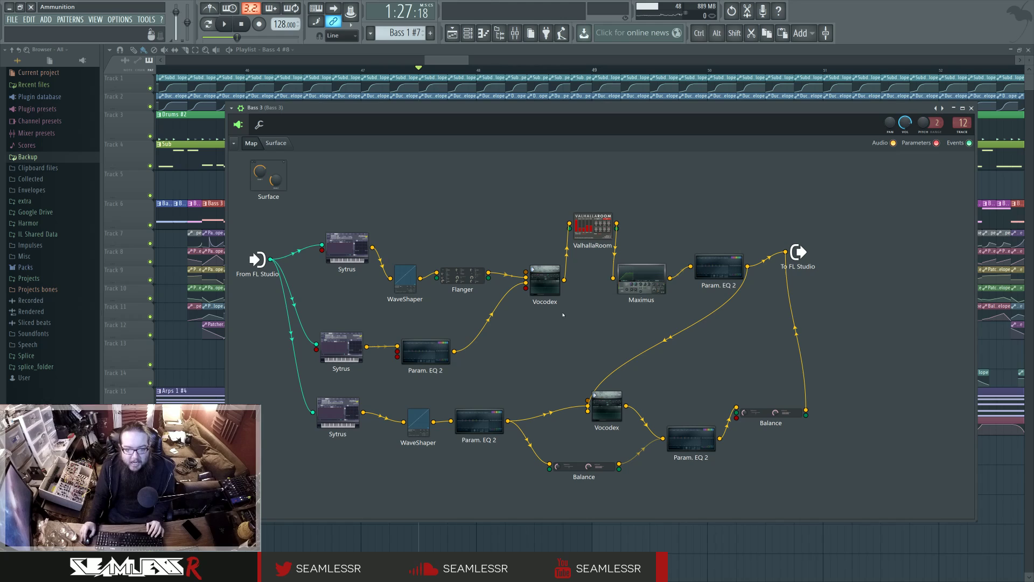
{"action": "left_click", "coordinate": [349, 248]}
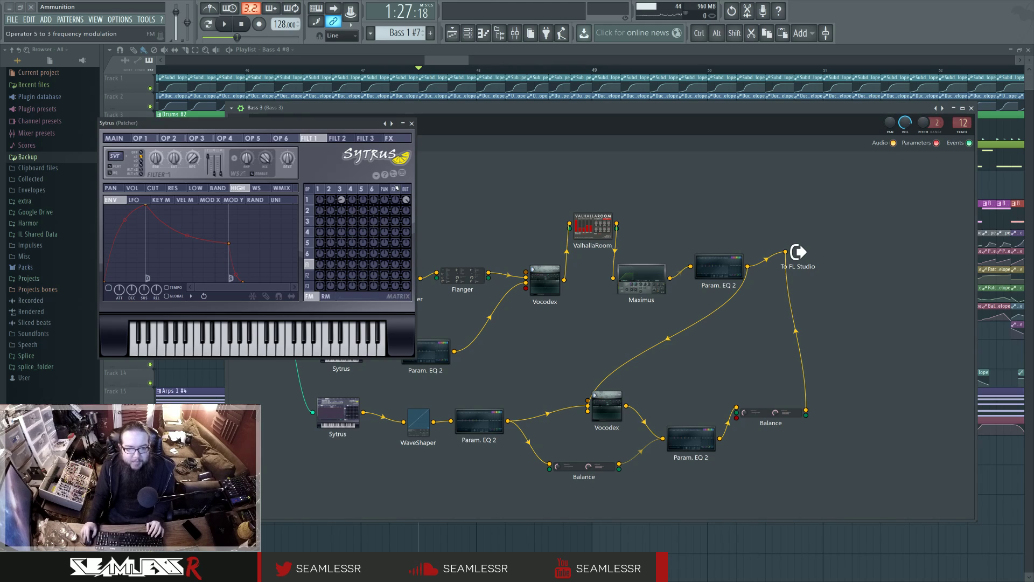
{"action": "left_click", "coordinate": [414, 128]}
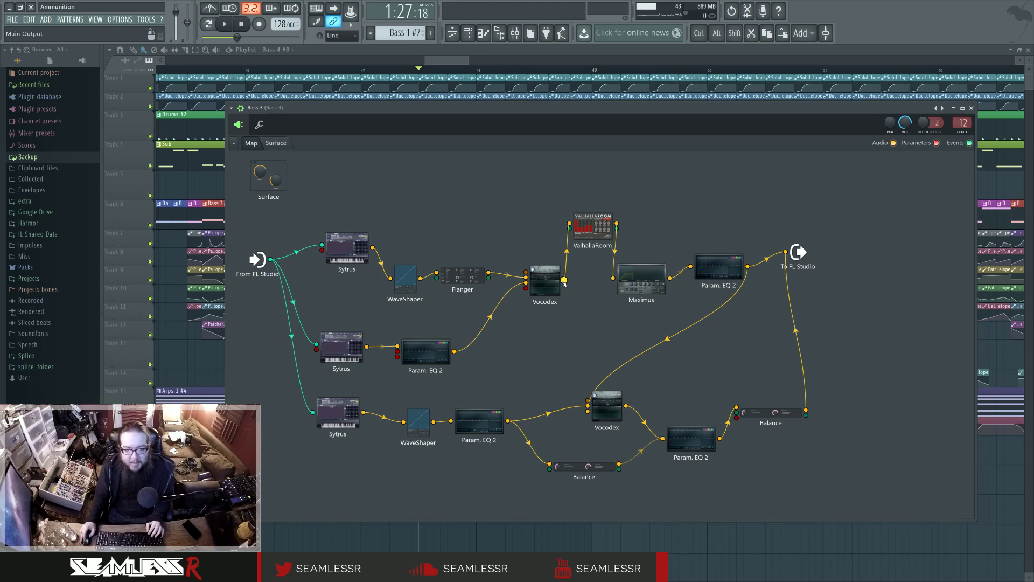
Feed the To FL Studio output only from the first Sytrus, place that node above ValhallaRoom, and play the song briefly.
{"action": "left_click_drag", "start_coordinate": [783, 267], "coordinate": [902, 257]}
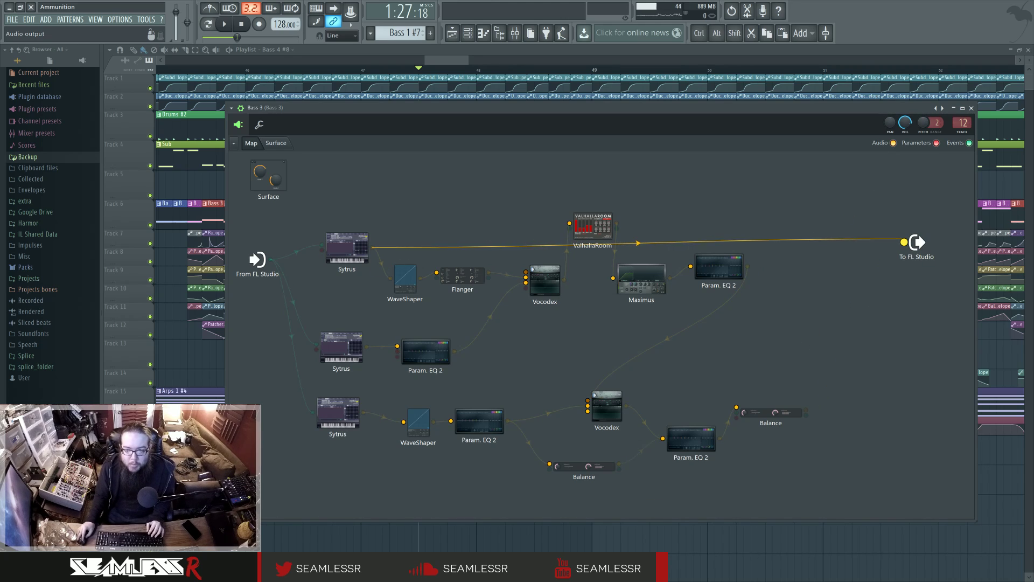
{"action": "left_click_drag", "start_coordinate": [917, 242], "coordinate": [661, 168]}
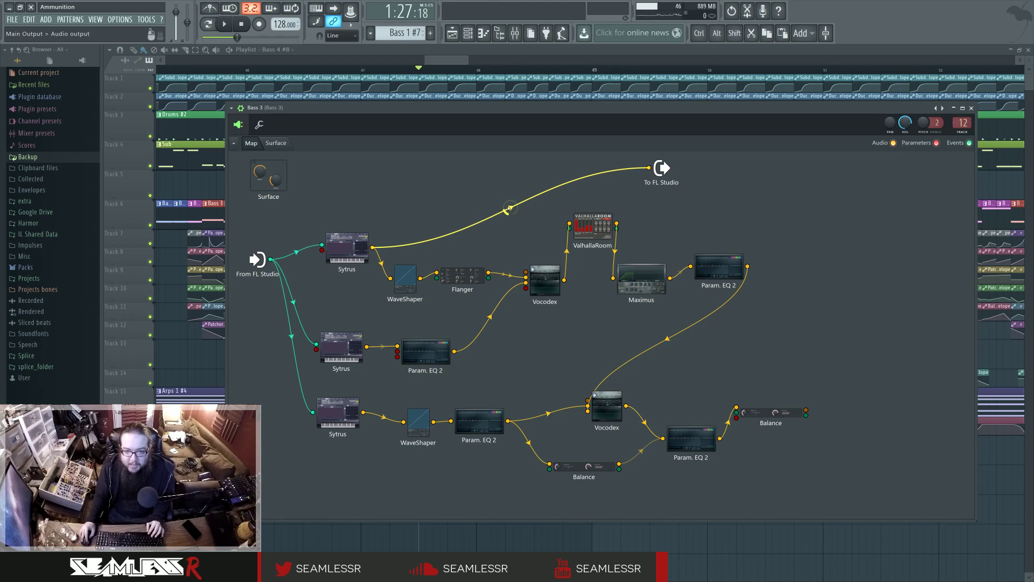
{"action": "key", "text": "space"}
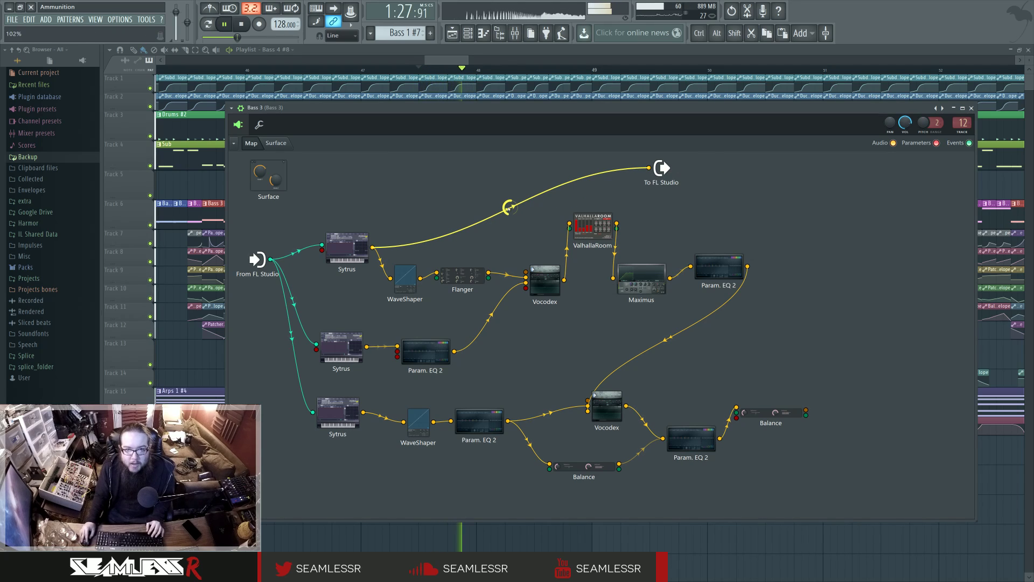
{"action": "key", "text": "space"}
Open the first Sytrus beside its node and inspect the full range of harmonics and phases in operator 1's oscillator.
{"action": "left_click", "coordinate": [348, 246]}
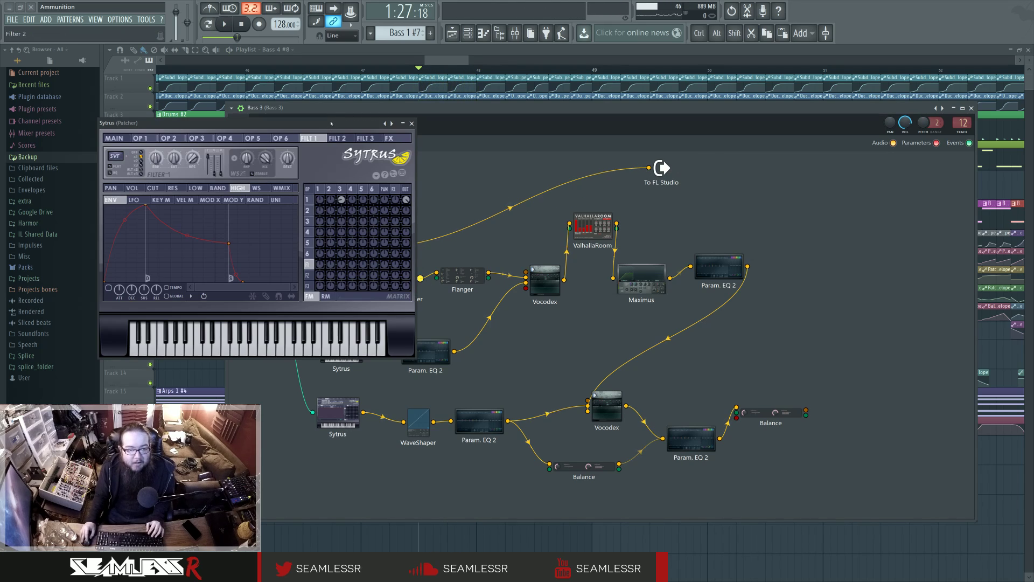
{"action": "left_click_drag", "start_coordinate": [258, 122], "coordinate": [510, 194]}
{"action": "left_click", "coordinate": [574, 260]}
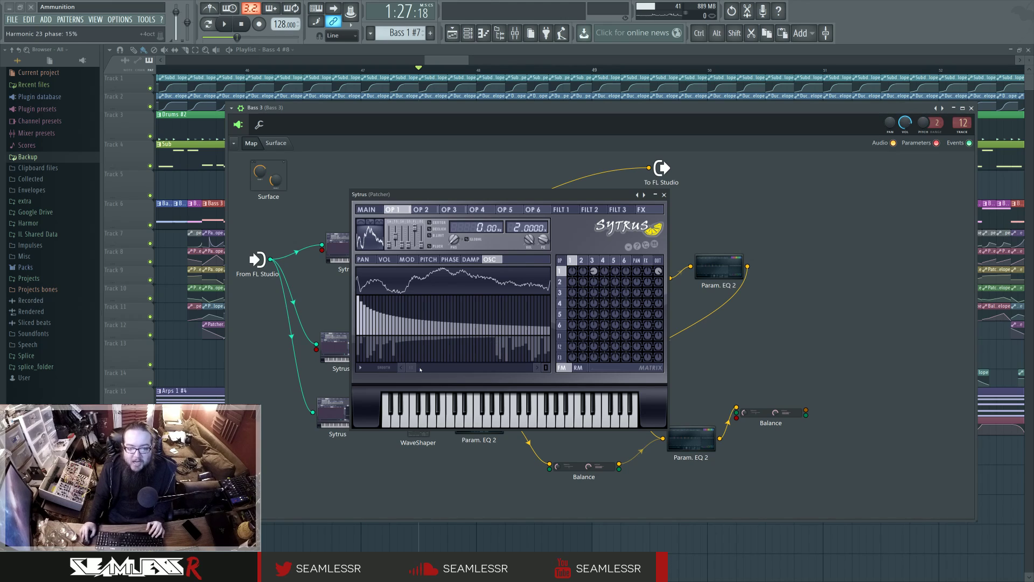
{"action": "left_click", "coordinate": [546, 367]}
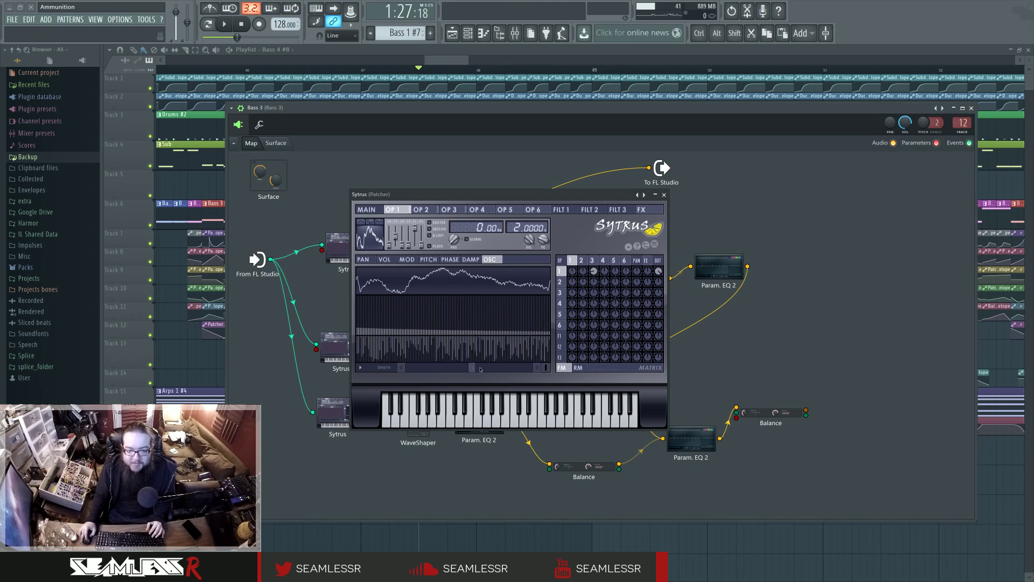
{"action": "left_click", "coordinate": [542, 371]}
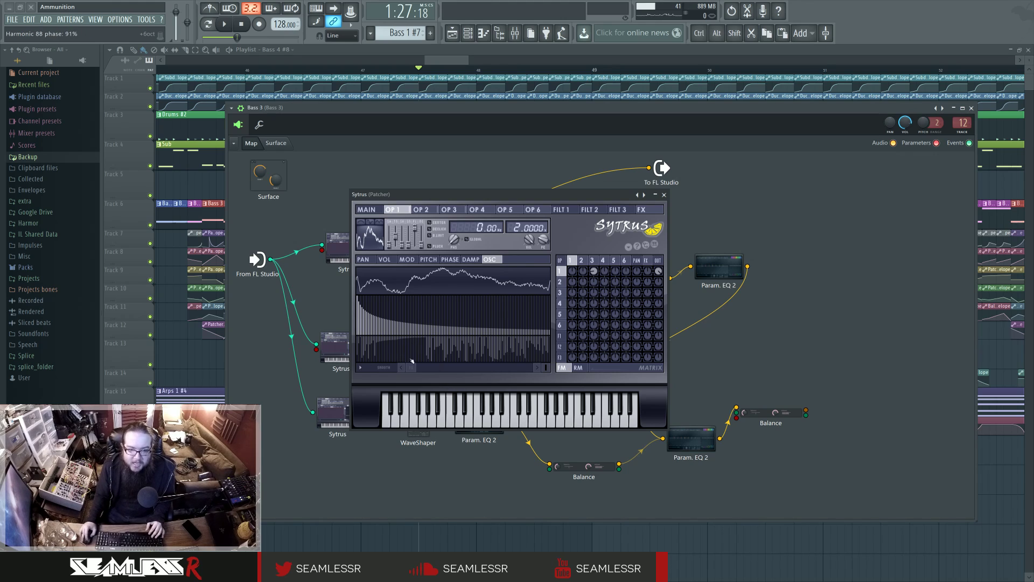
Compare the waveforms of operators 1 and 2 in the first Sytrus with the ring modulation matrix shown.
{"action": "left_click", "coordinate": [586, 260]}
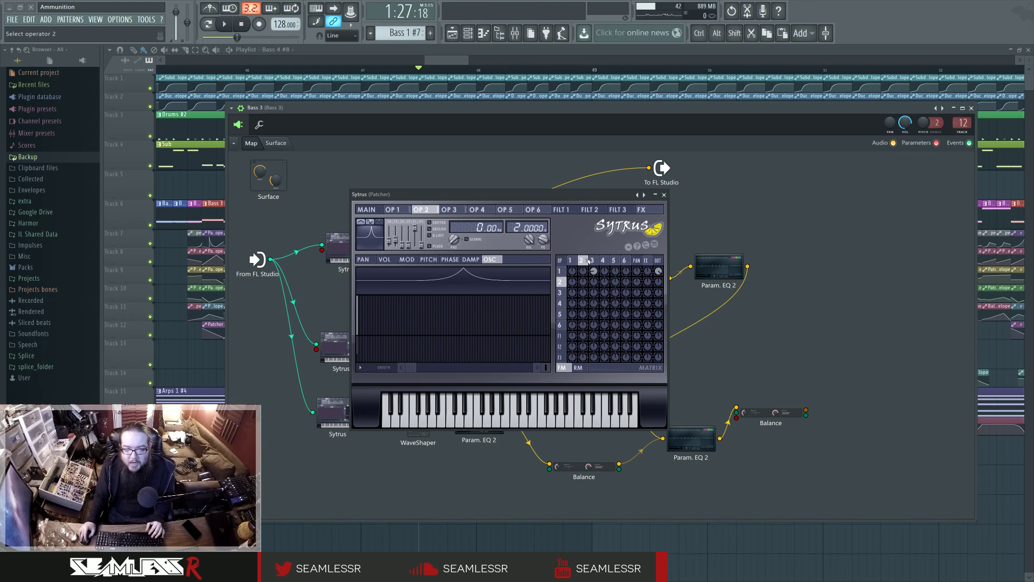
{"action": "left_click", "coordinate": [578, 367]}
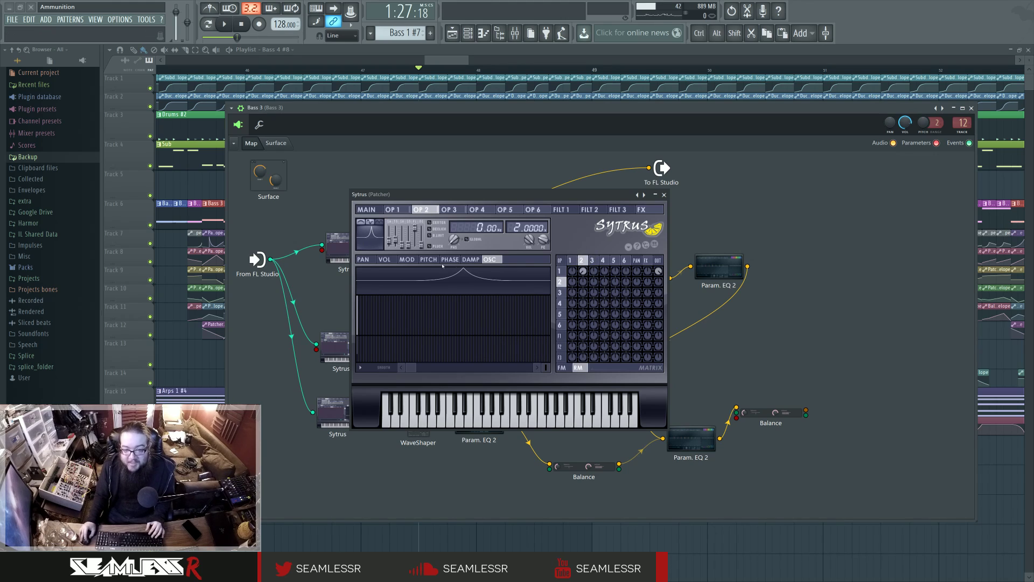
{"action": "left_click", "coordinate": [371, 241]}
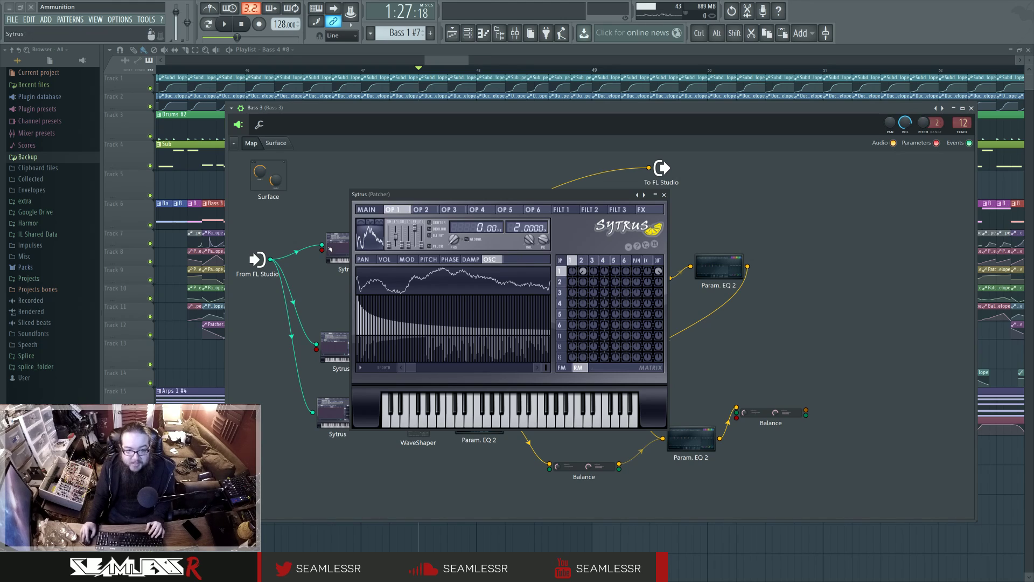
{"action": "left_click", "coordinate": [381, 245]}
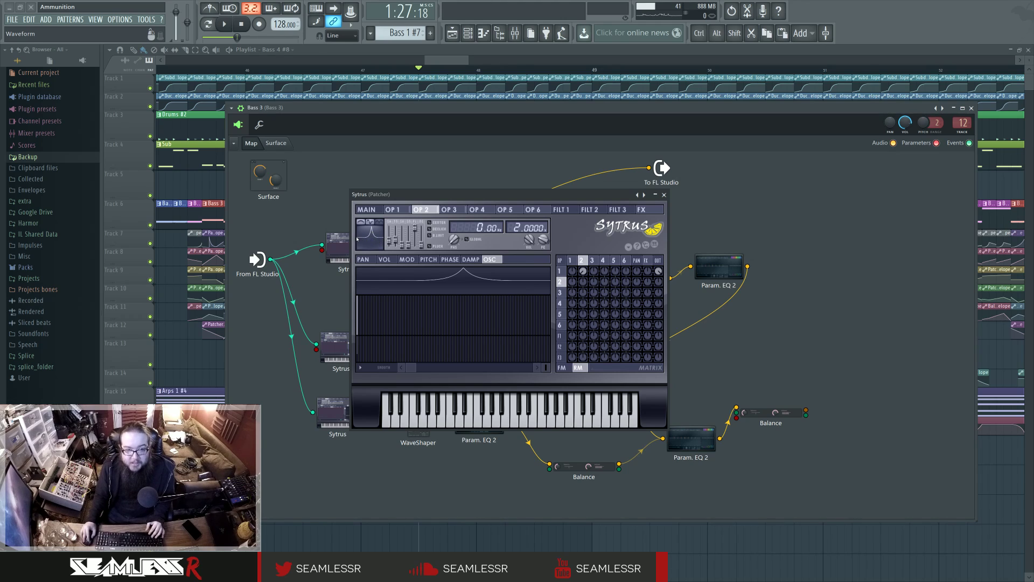
{"action": "left_click", "coordinate": [572, 260]}
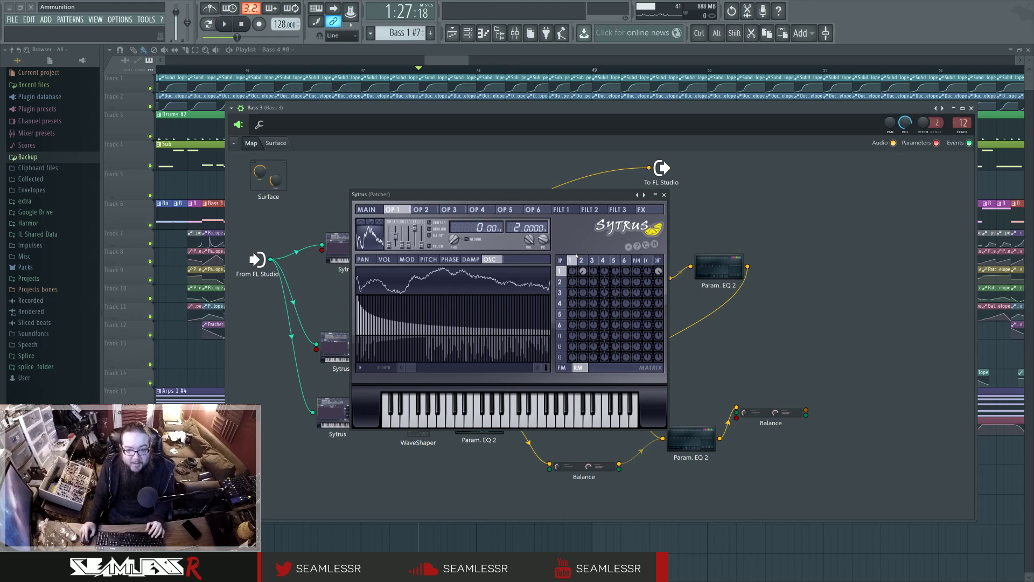
{"action": "left_click", "coordinate": [580, 259]}
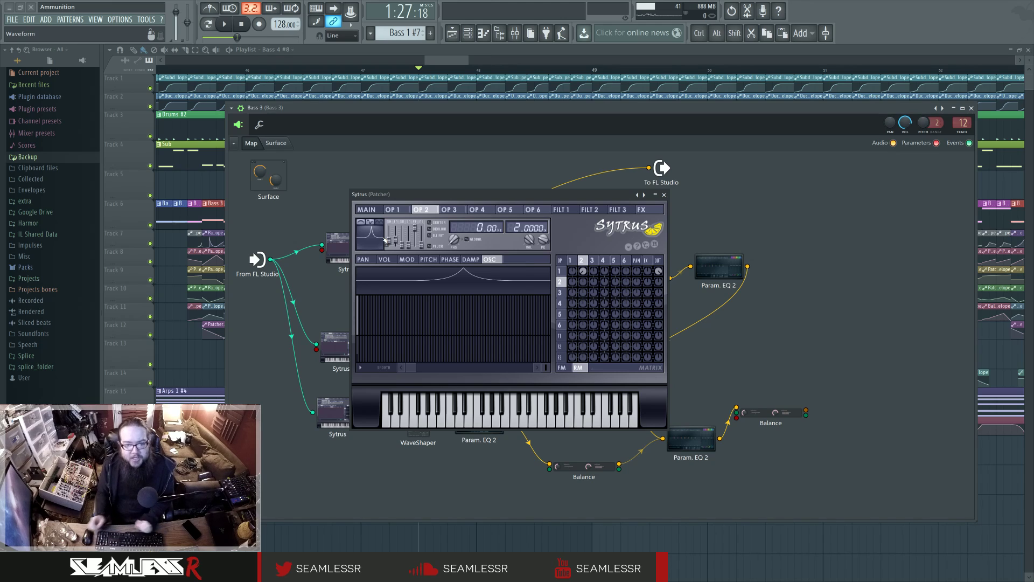
Reshape operator 5's sine wave using the Half and Even options, a 36% shaper slider and a 73% first-harmonic phase.
{"action": "scroll", "coordinate": [363, 236], "scroll_direction": "down", "scroll_amount": 3}
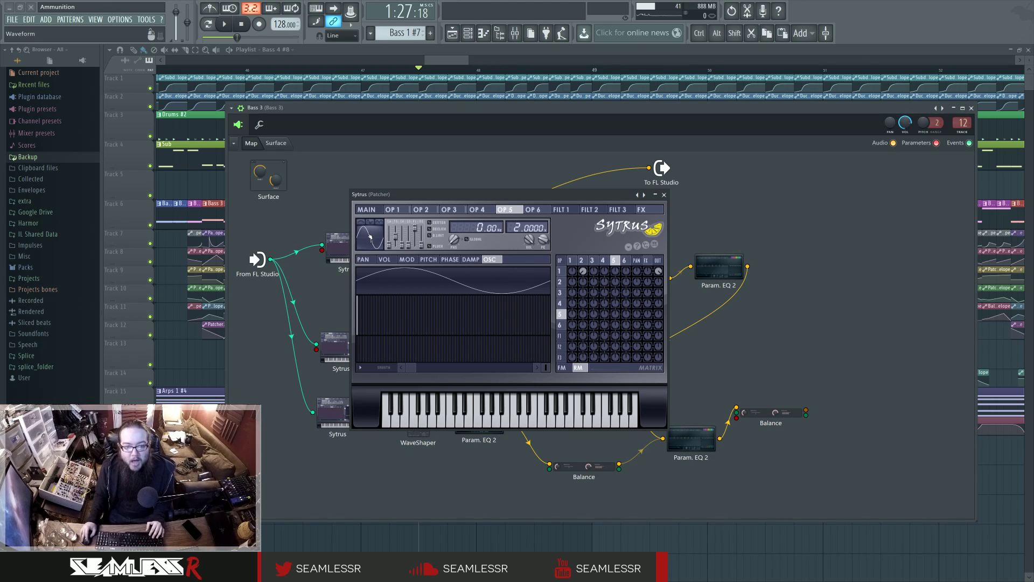
{"action": "left_click", "coordinate": [582, 260]}
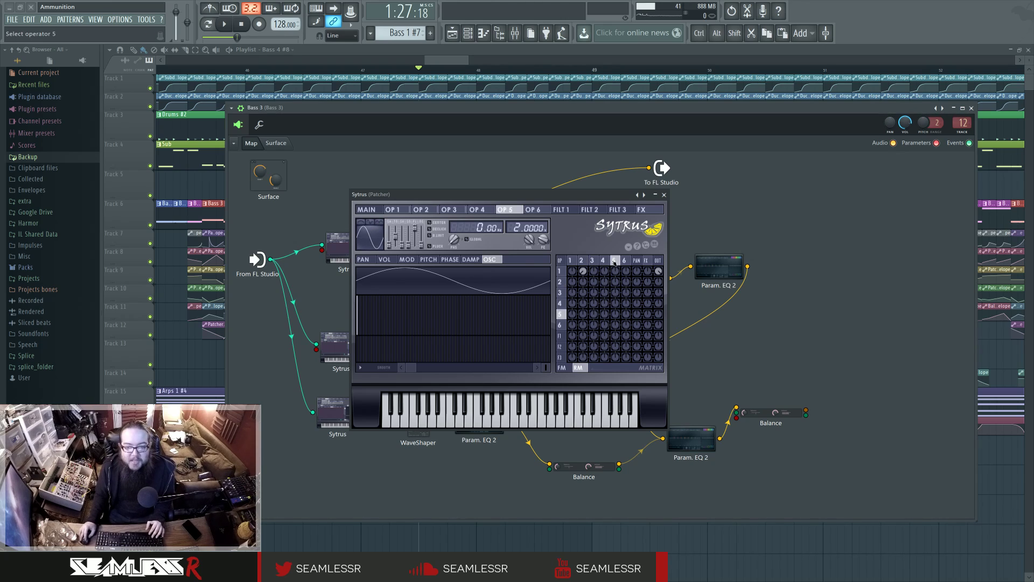
{"action": "scroll", "coordinate": [364, 231], "scroll_direction": "down", "scroll_amount": 4}
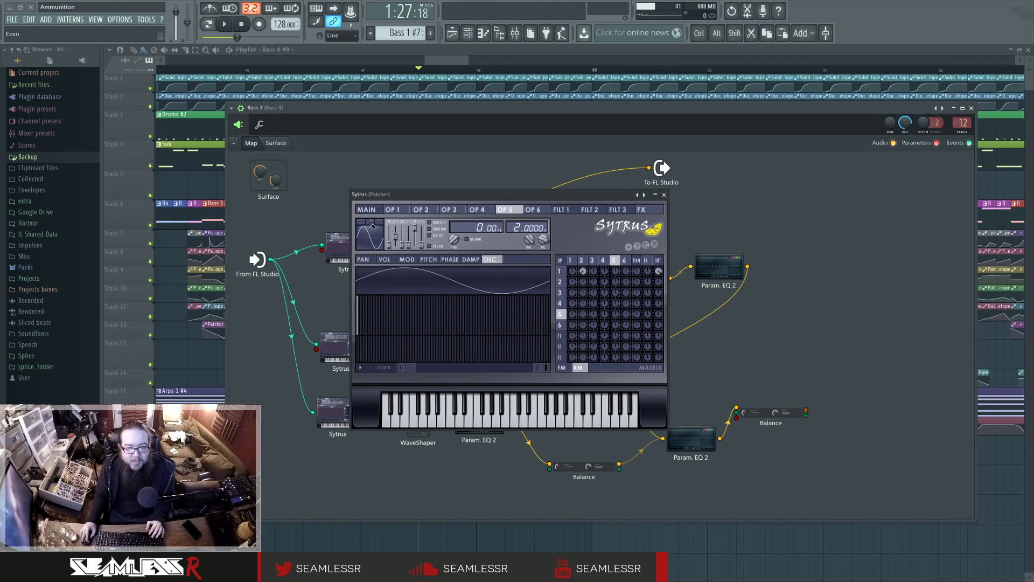
{"action": "left_click", "coordinate": [363, 222]}
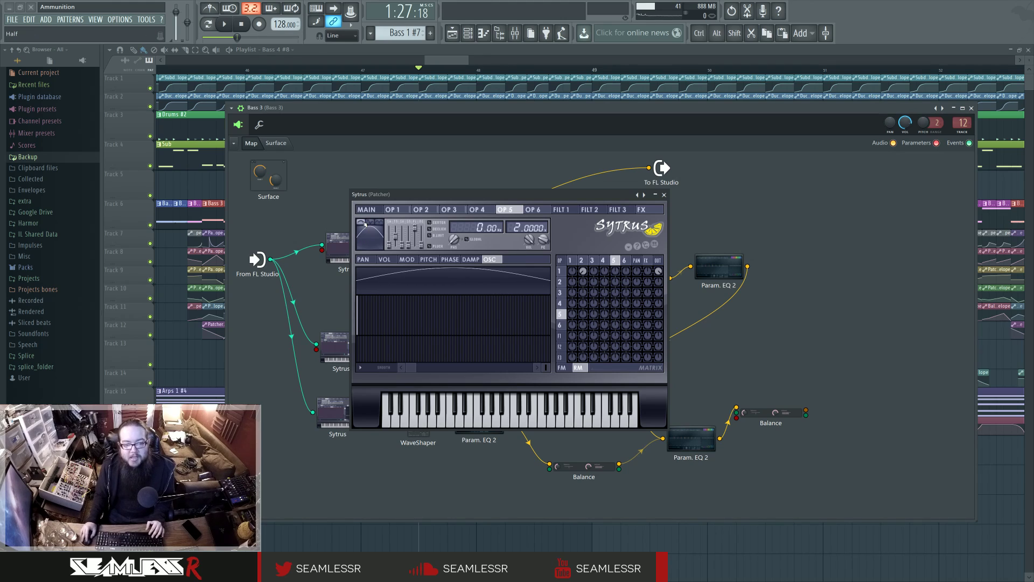
{"action": "left_click", "coordinate": [372, 223]}
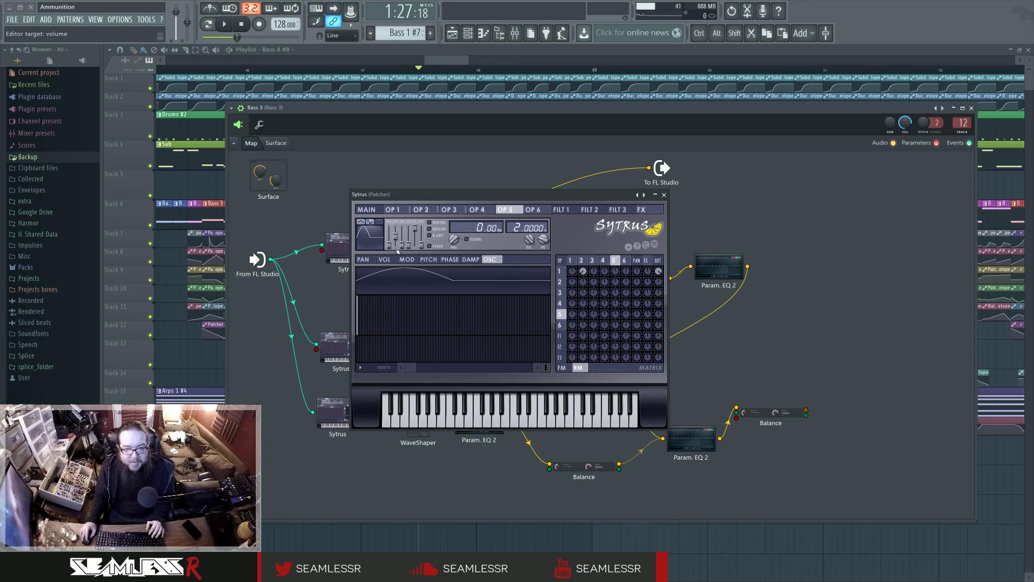
{"action": "left_click", "coordinate": [379, 222]}
{"action": "left_click_drag", "start_coordinate": [408, 237], "coordinate": [408, 233]}
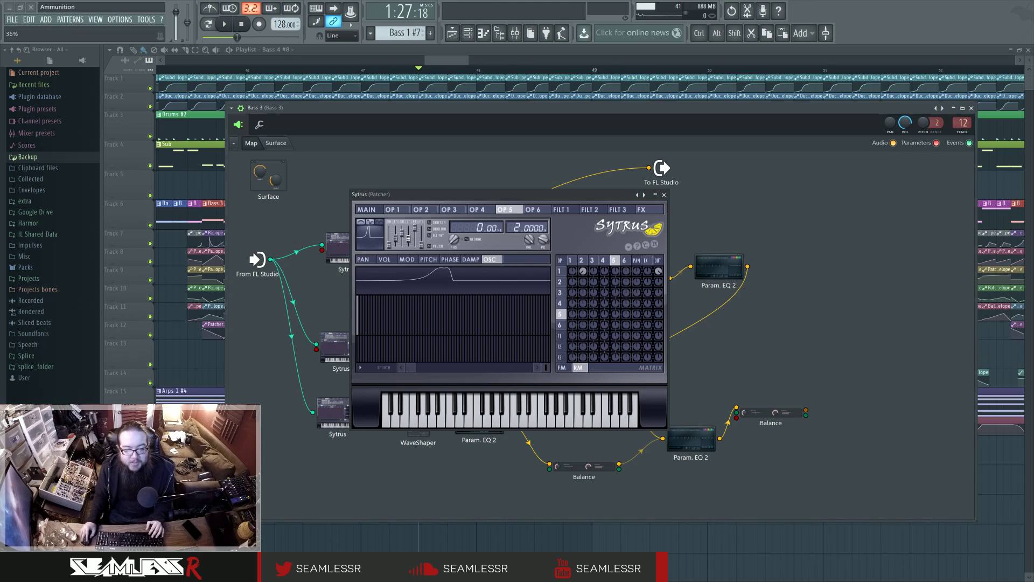
{"action": "left_click_drag", "start_coordinate": [357, 350], "coordinate": [358, 355]}
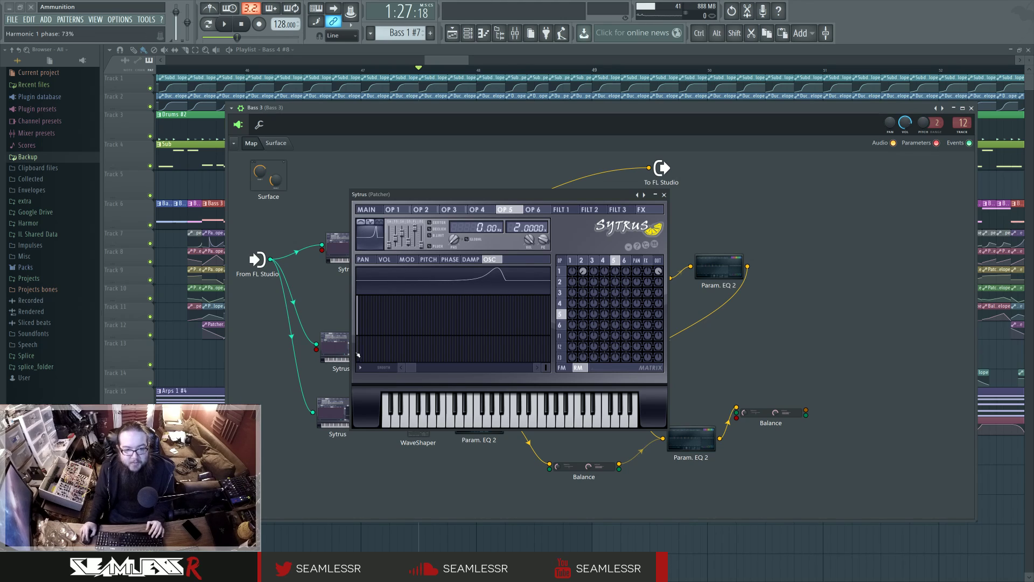
Review operators 2 and 3 with the frequency modulation matrix, and show the Main page of the first Sytrus.
{"action": "left_click", "coordinate": [585, 261]}
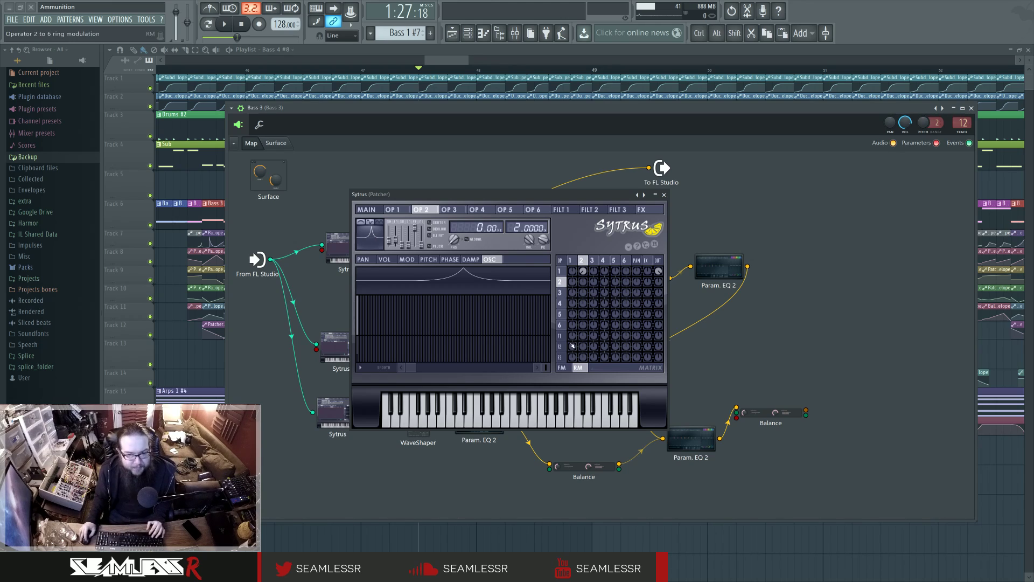
{"action": "left_click", "coordinate": [594, 260]}
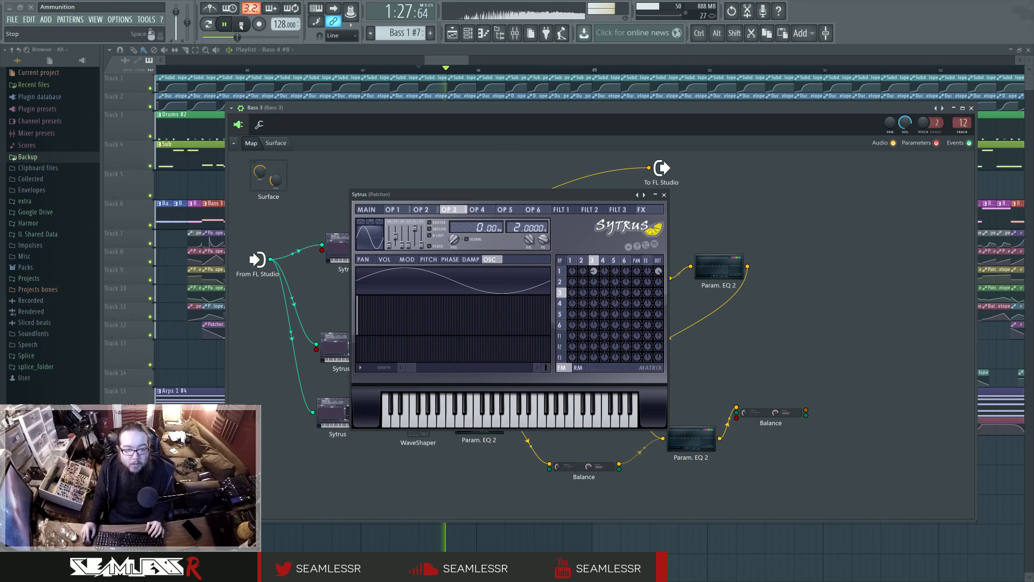
{"action": "left_click", "coordinate": [376, 209]}
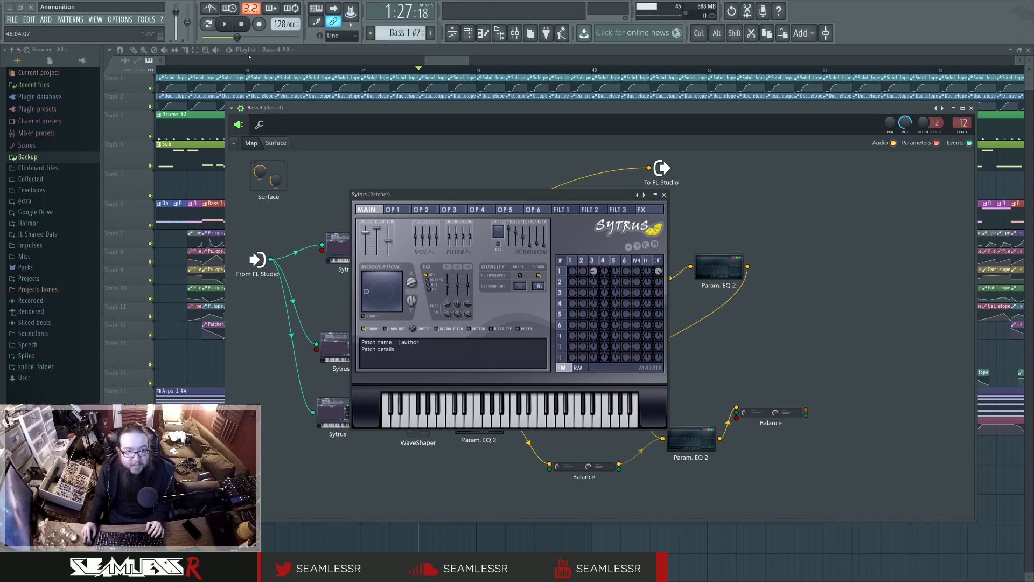
Examine the Mod X articulation of operators 1, 2 and 3, comparing their volume mappings.
{"action": "left_click", "coordinate": [585, 261]}
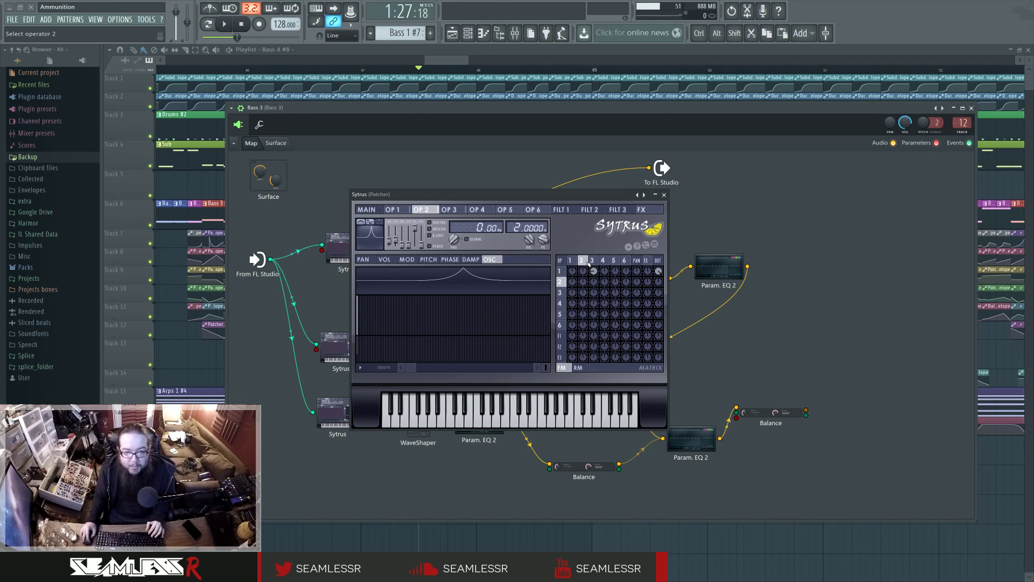
{"action": "left_click", "coordinate": [570, 261]}
{"action": "left_click", "coordinate": [408, 259]}
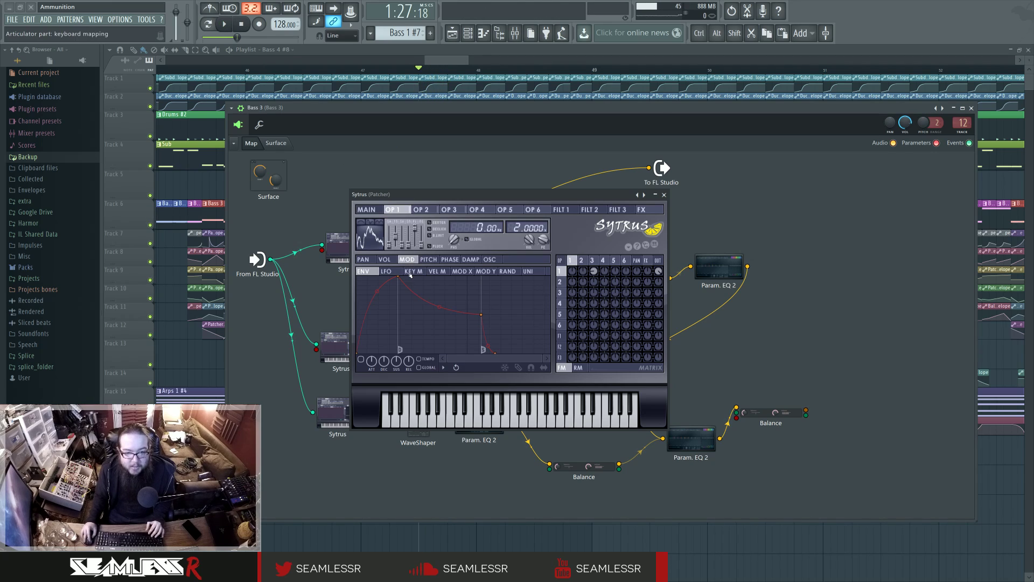
{"action": "left_click", "coordinate": [462, 270]}
{"action": "left_click", "coordinate": [581, 260]}
{"action": "left_click", "coordinate": [592, 261]}
{"action": "left_click", "coordinate": [384, 259]}
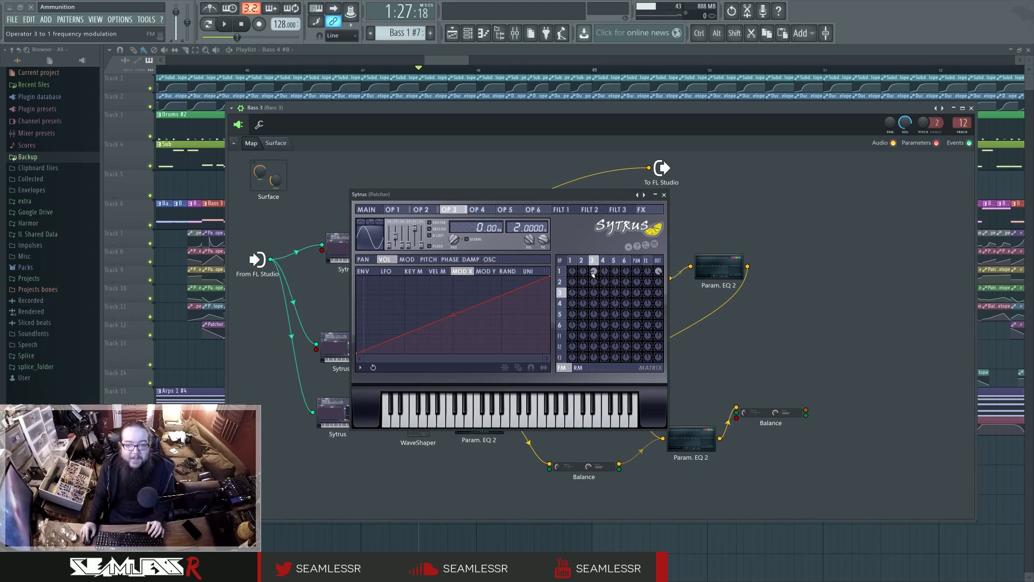
{"action": "left_click", "coordinate": [581, 260]}
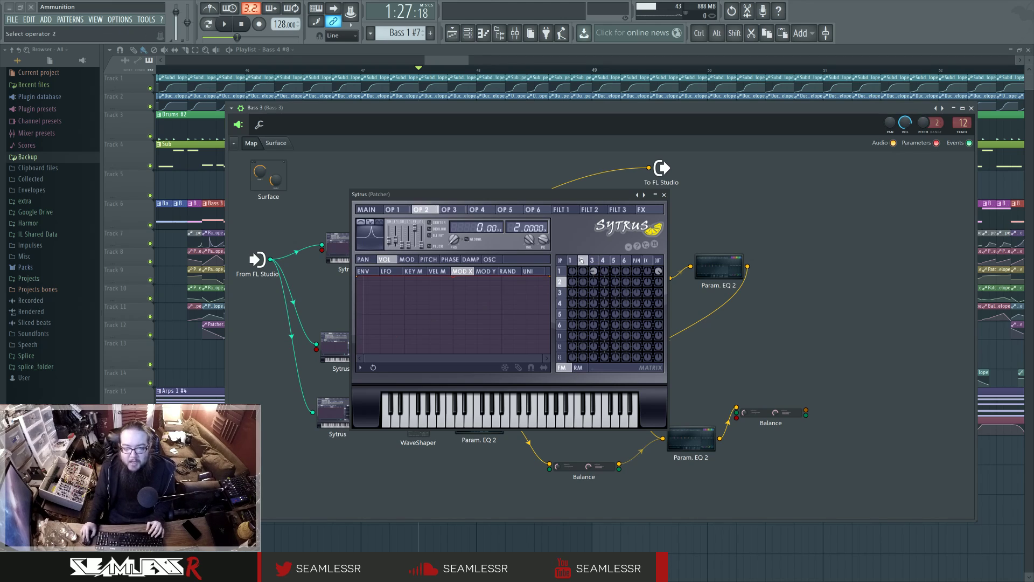
{"action": "left_click", "coordinate": [574, 260]}
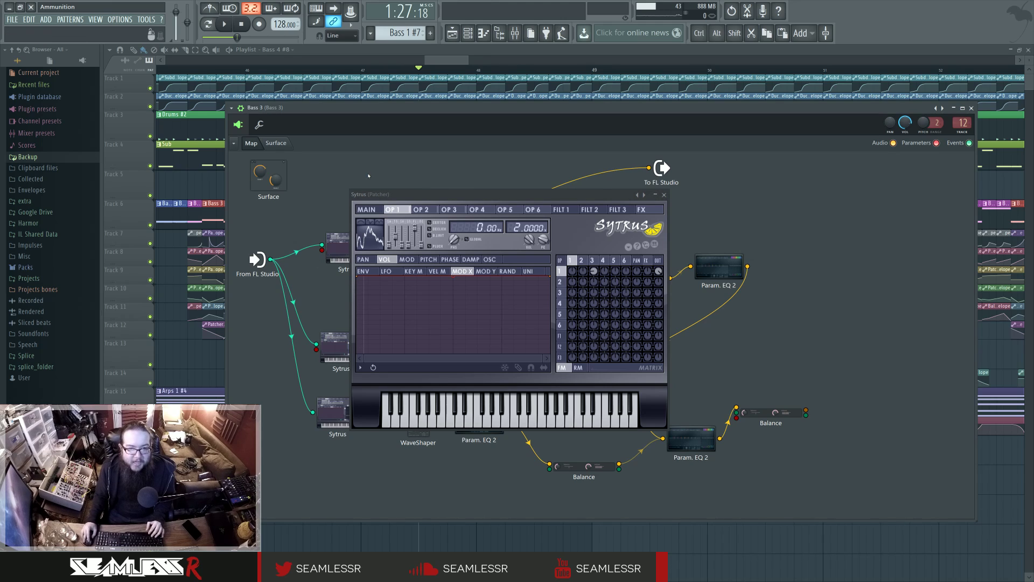
Play the song briefly to hear the first Sytrus on its own, and close its window.
{"action": "key", "text": "space"}
{"action": "key", "text": "space"}
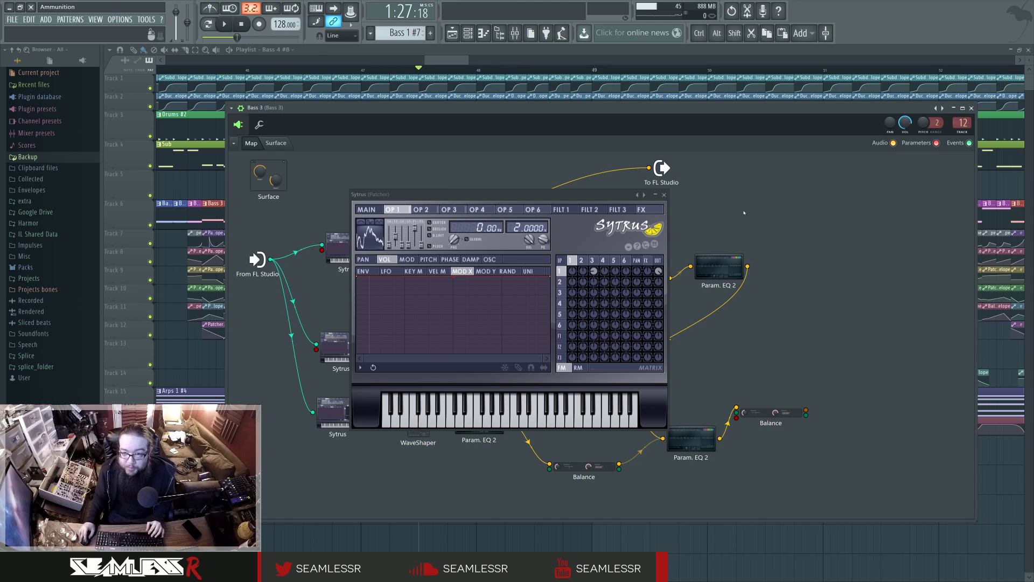
{"action": "left_click", "coordinate": [664, 195]}
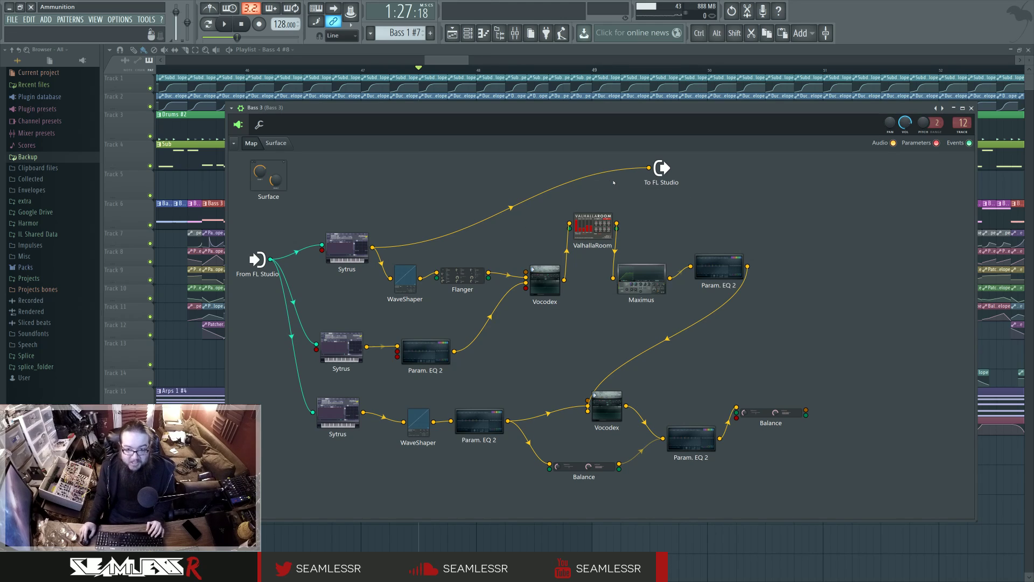
Disconnect the first Sytrus from the output, shift the second Sytrus's Param. EQ 2 aside, and route the second Sytrus to To FL Studio.
{"action": "left_click_drag", "start_coordinate": [648, 167], "coordinate": [531, 205]}
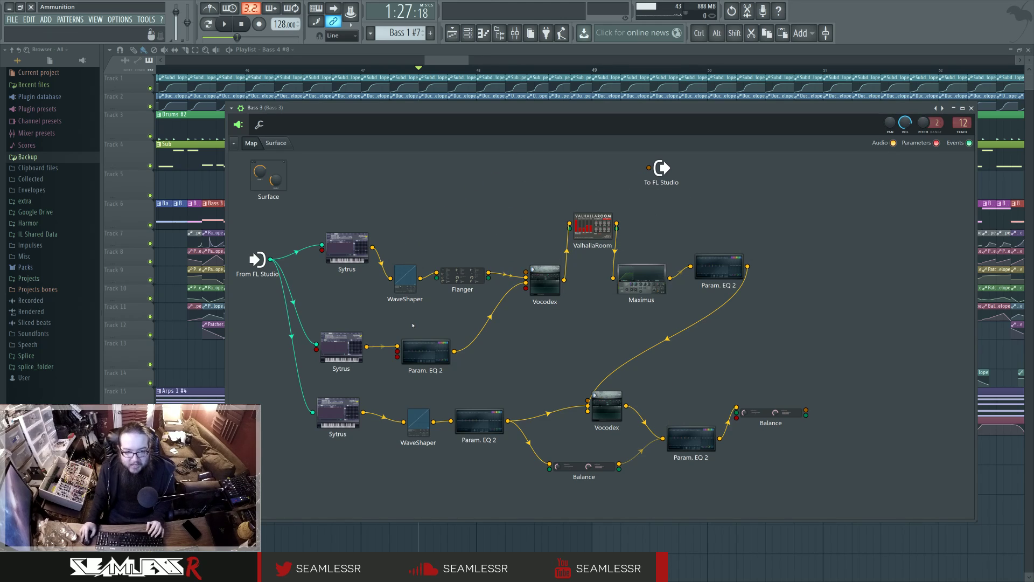
{"action": "left_click_drag", "start_coordinate": [437, 359], "coordinate": [466, 339]}
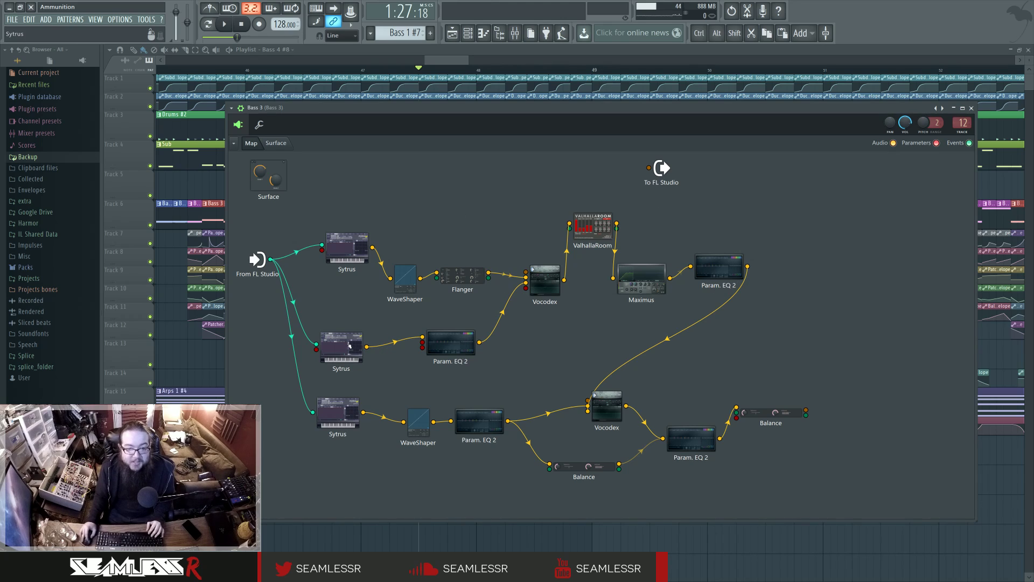
{"action": "left_click_drag", "start_coordinate": [376, 348], "coordinate": [648, 168]}
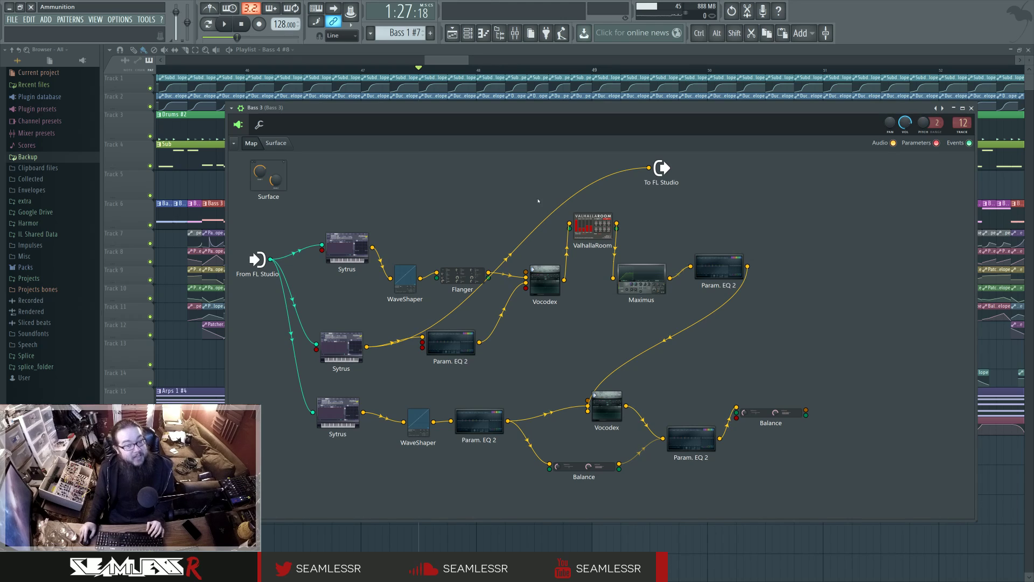
Examine the middle Sytrus's operator 2 oscillator and operator 1 modulation mapping for MOD X.
{"action": "double_click", "coordinate": [340, 347]}
{"action": "left_click_drag", "start_coordinate": [359, 138], "coordinate": [590, 165]}
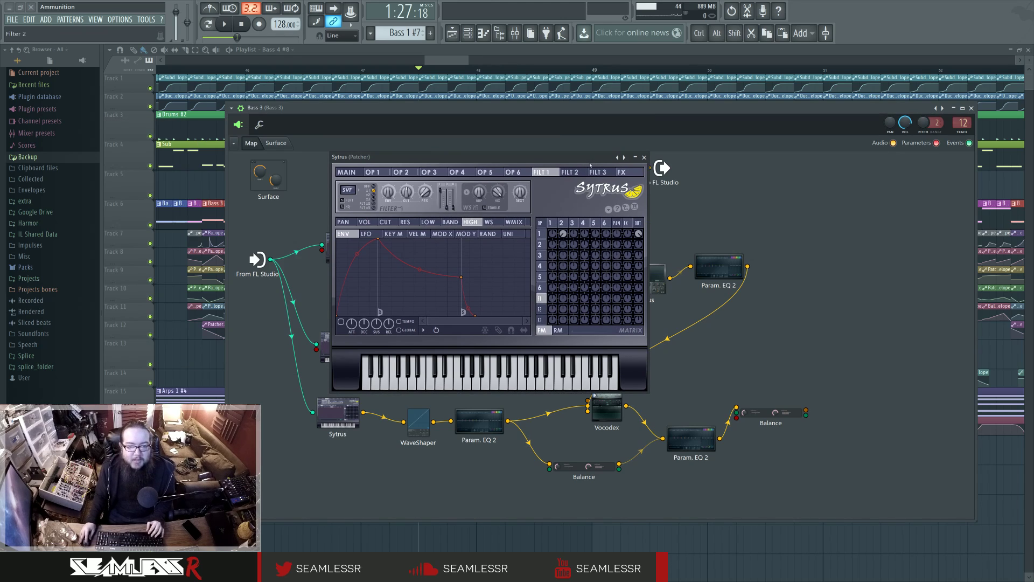
{"action": "left_click", "coordinate": [563, 223]}
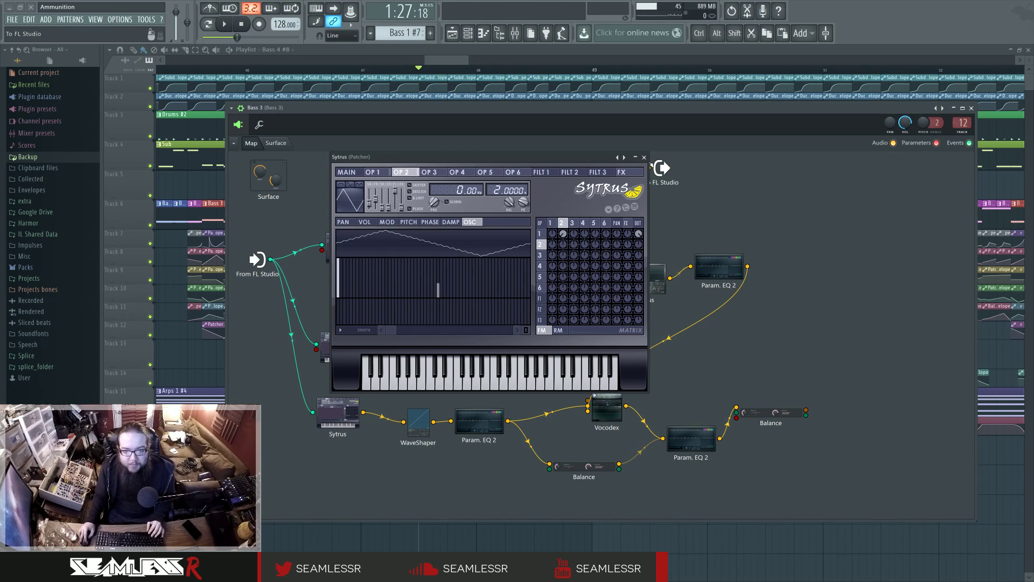
{"action": "left_click", "coordinate": [550, 223]}
{"action": "left_click", "coordinate": [387, 222]}
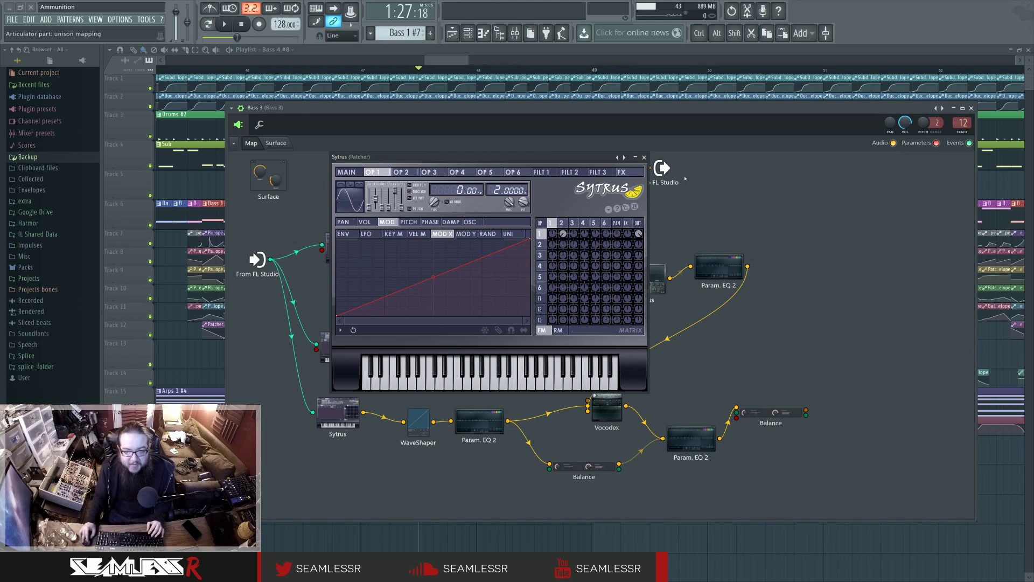
{"action": "left_click", "coordinate": [643, 158]}
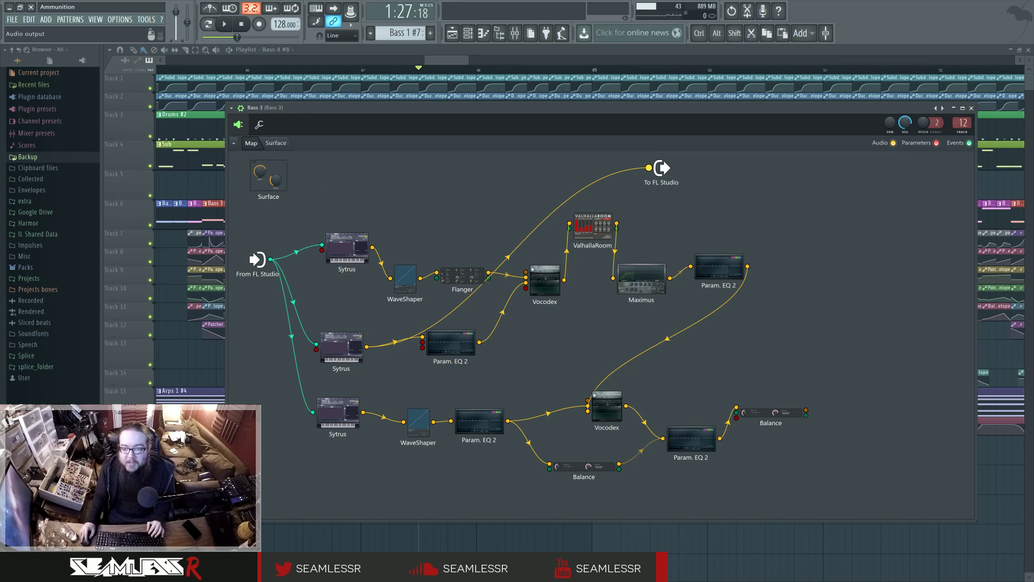
Replace the middle Sytrus's direct cable to To FL Studio with one from the Param. EQ 2 that follows it.
{"action": "right_click", "coordinate": [431, 329]}
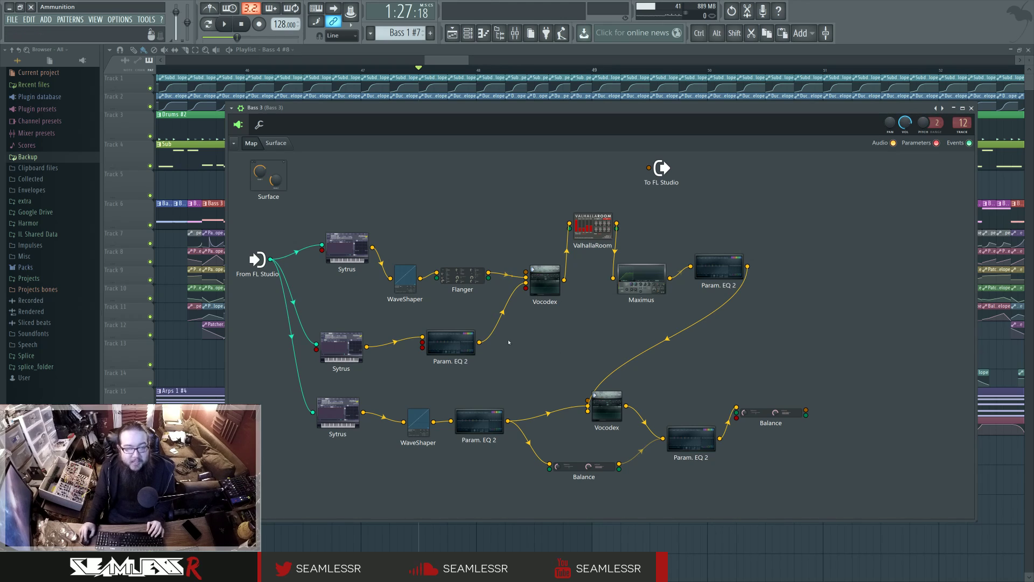
{"action": "left_click", "coordinate": [453, 345]}
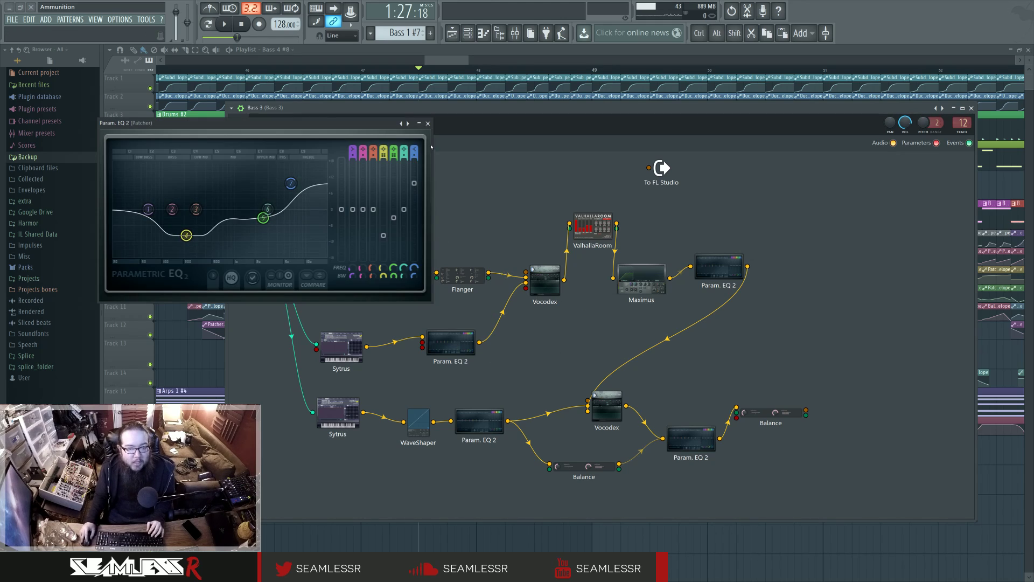
{"action": "left_click", "coordinate": [429, 124]}
{"action": "left_click", "coordinate": [450, 343]}
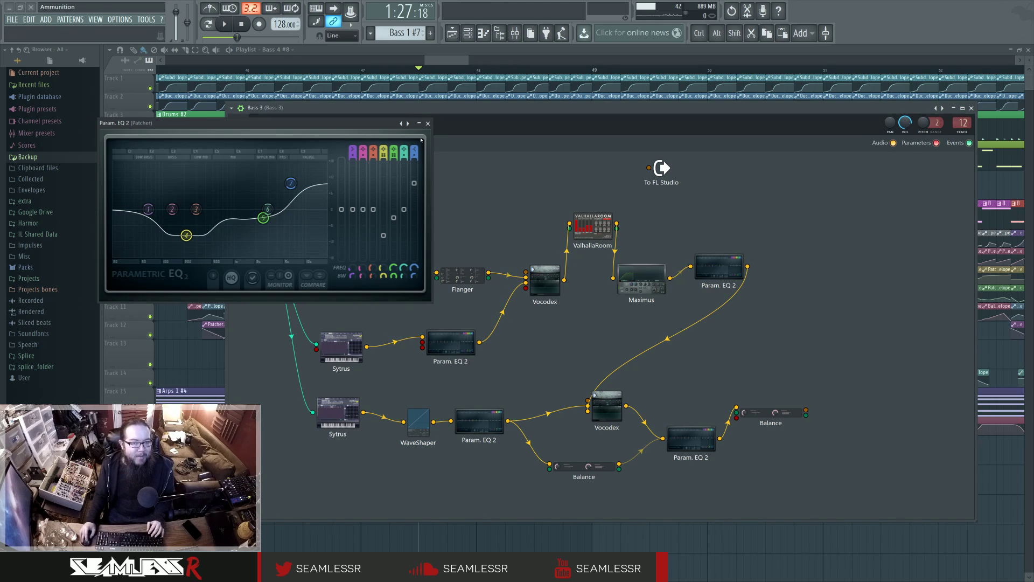
{"action": "left_click", "coordinate": [428, 123]}
{"action": "left_click_drag", "start_coordinate": [478, 341], "coordinate": [649, 168]}
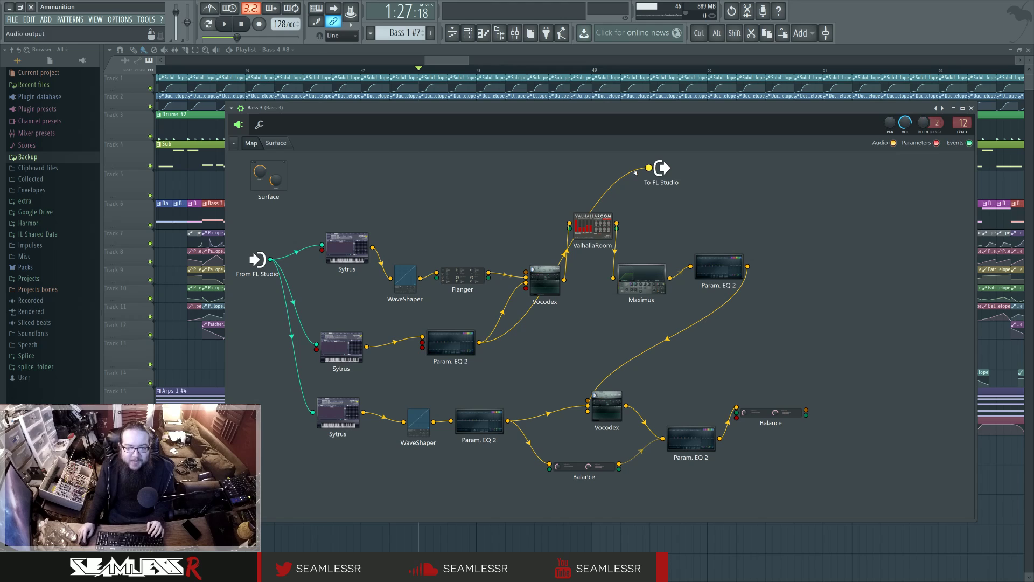
Audition the middle Sytrus's Param. EQ 2 with its curve open, and disconnect it from To FL Studio.
{"action": "left_click", "coordinate": [450, 343]}
{"action": "left_click", "coordinate": [224, 24]}
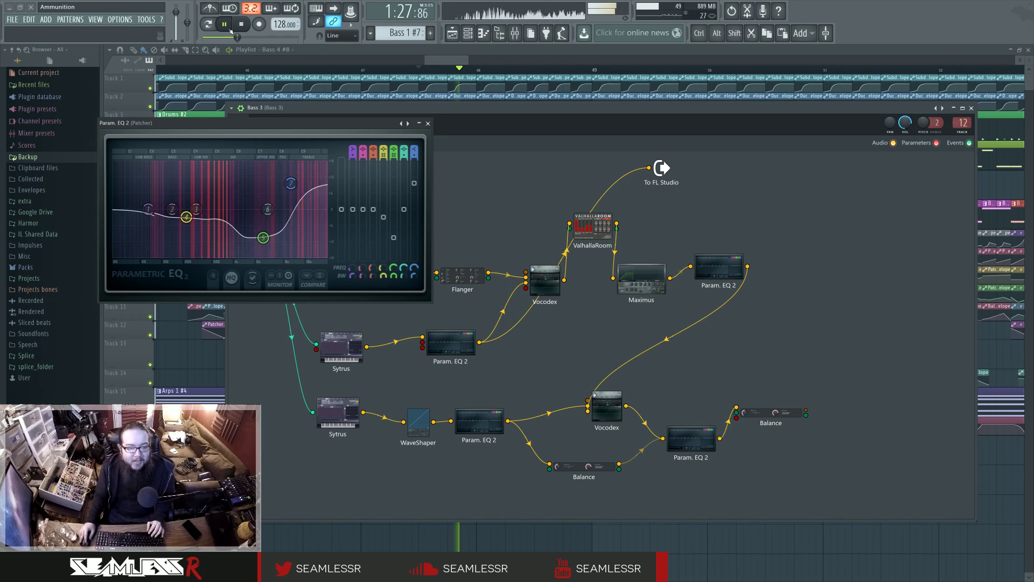
{"action": "left_click", "coordinate": [242, 24]}
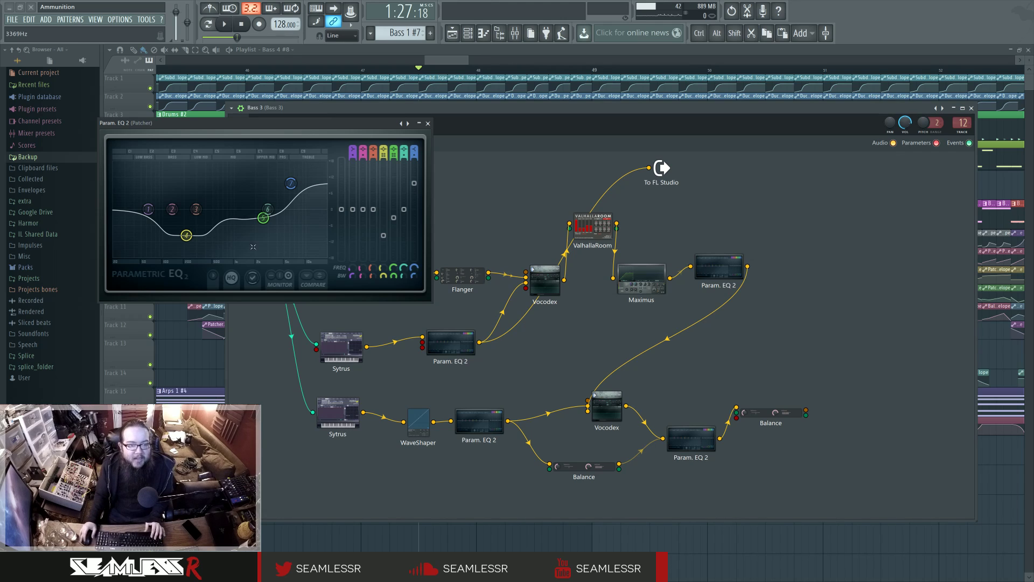
{"action": "left_click", "coordinate": [224, 24]}
{"action": "left_click", "coordinate": [242, 24]}
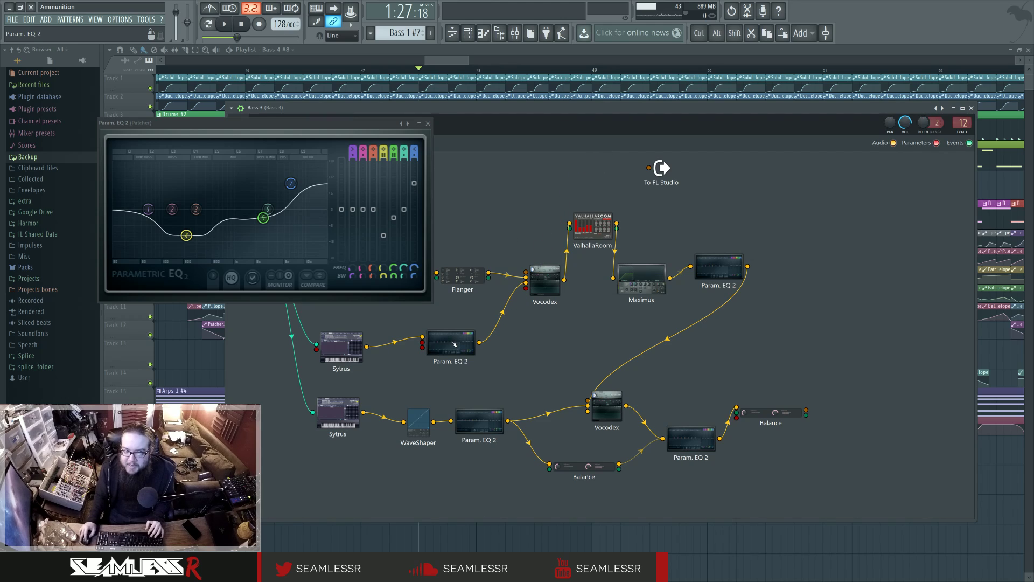
{"action": "left_click", "coordinate": [428, 123]}
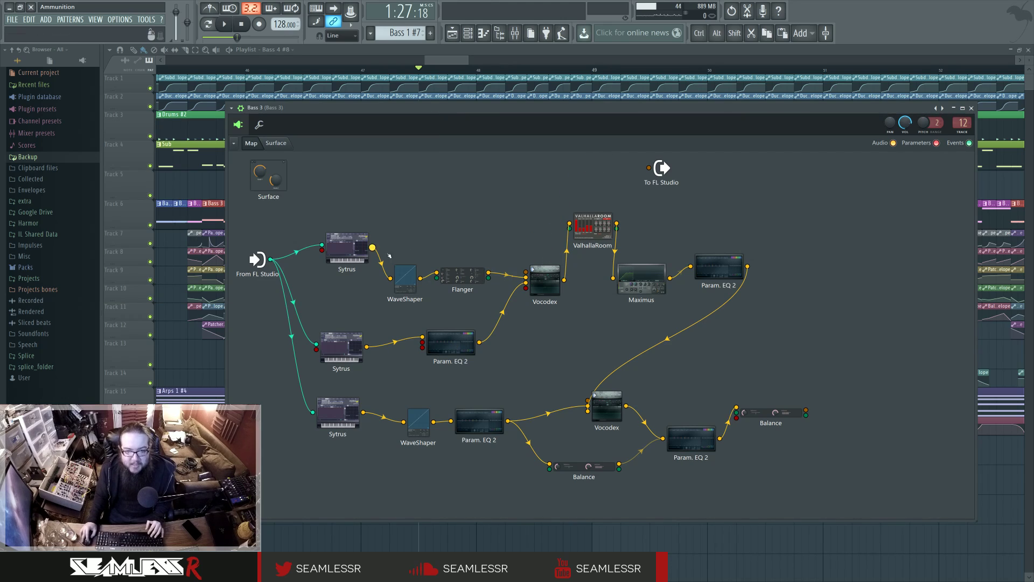
Route the upper WaveShaper temporarily to To FL Studio, audition it, and remove the connection.
{"action": "left_click_drag", "start_coordinate": [420, 277], "coordinate": [649, 167]}
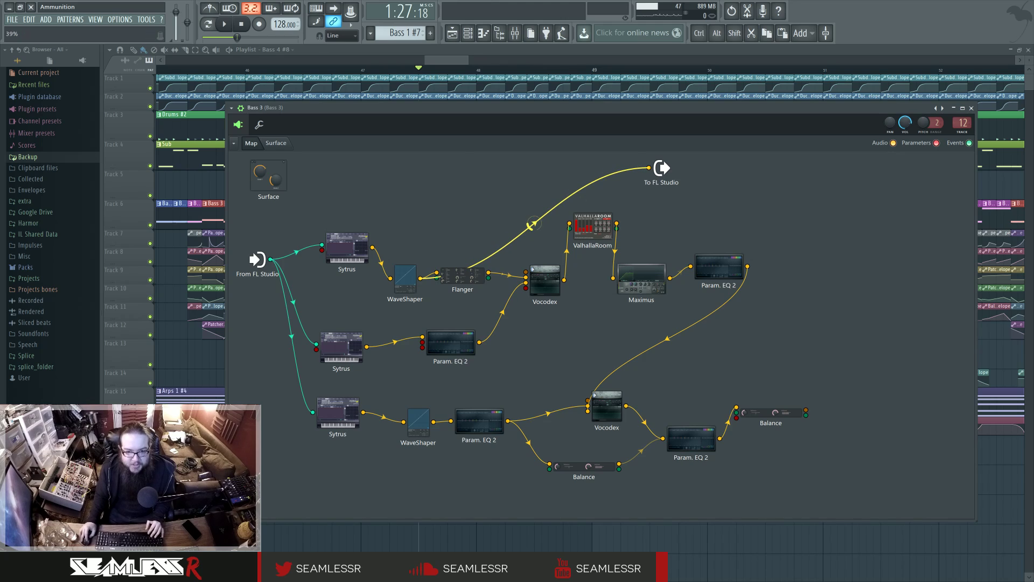
{"action": "left_click", "coordinate": [224, 23]}
{"action": "left_click", "coordinate": [241, 24]}
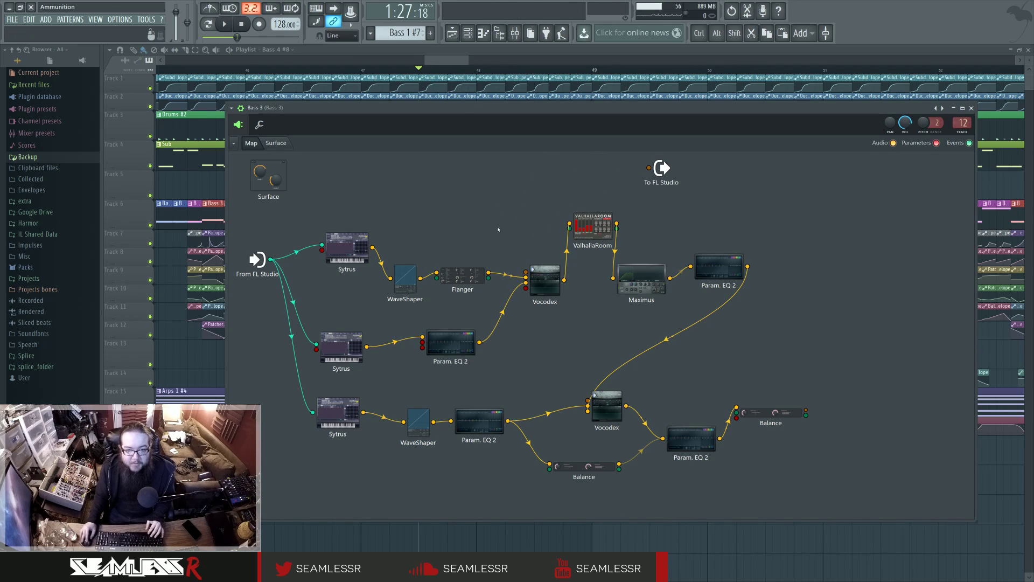
Route the Flanger to To FL Studio, audition it, and set its feed to 27 percent.
{"action": "left_click", "coordinate": [467, 276]}
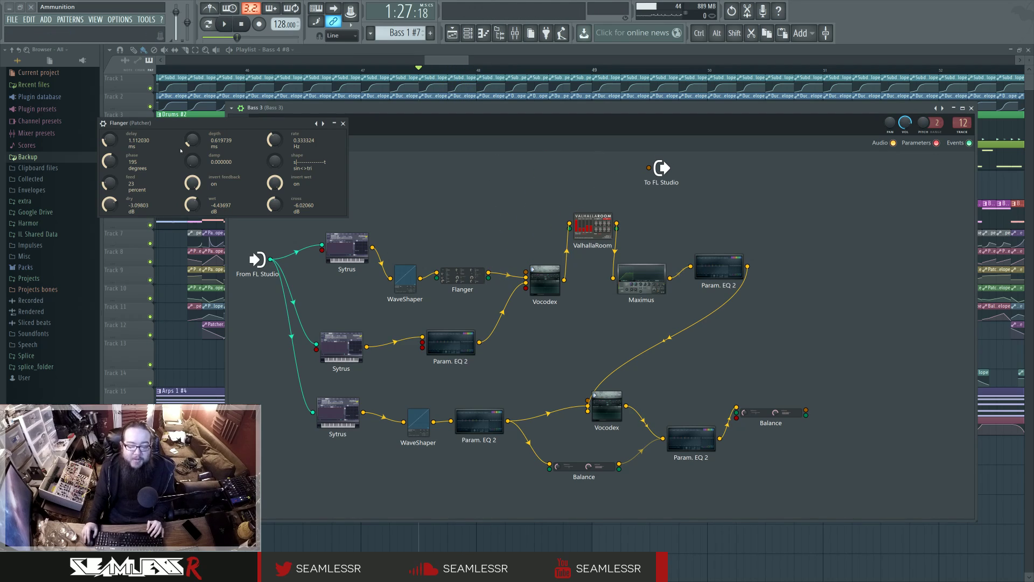
{"action": "left_click_drag", "start_coordinate": [210, 123], "coordinate": [332, 168]}
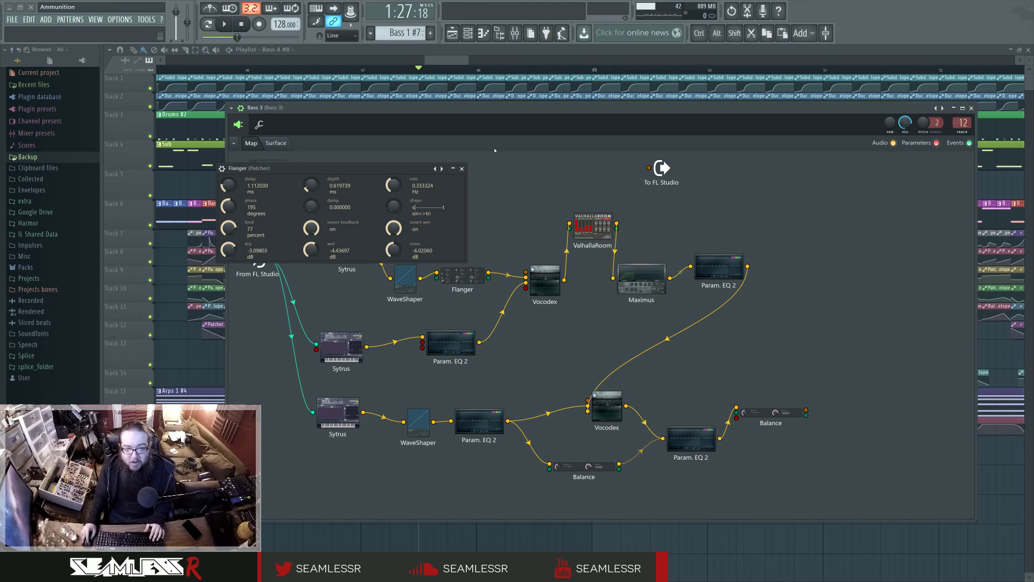
{"action": "left_click", "coordinate": [462, 168]}
{"action": "left_click_drag", "start_coordinate": [488, 272], "coordinate": [649, 168]}
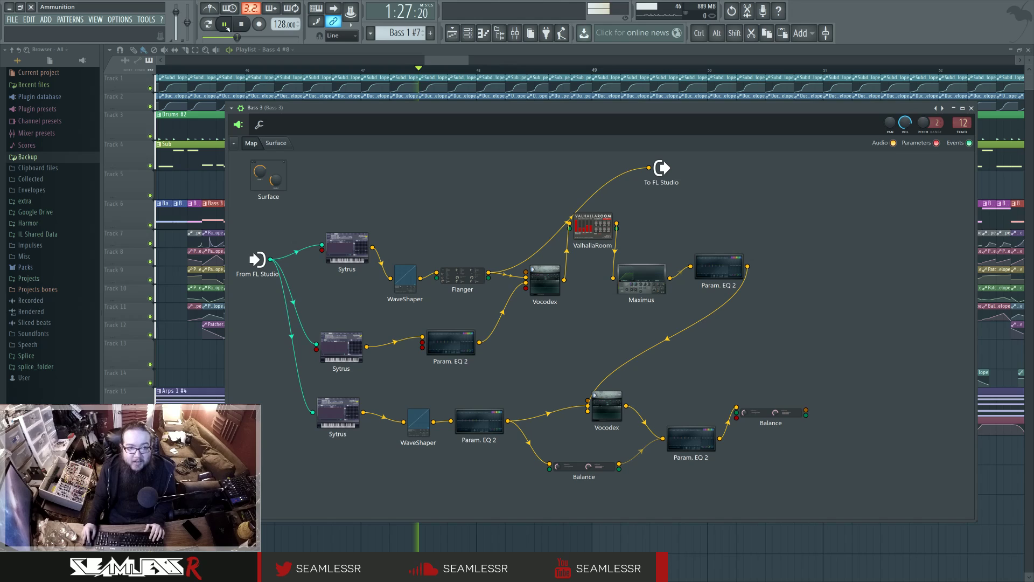
{"action": "left_click", "coordinate": [472, 275]}
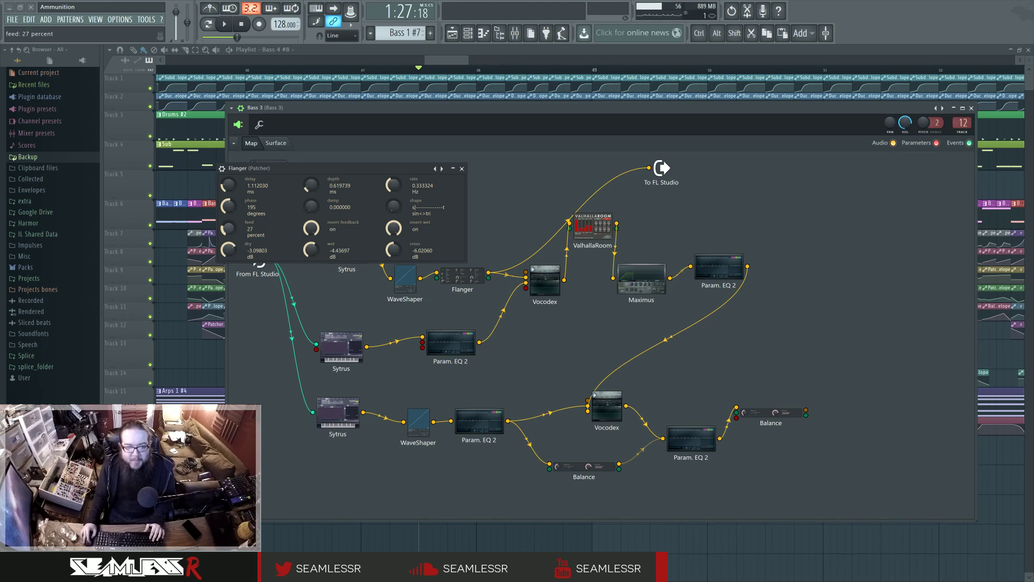
{"action": "left_click", "coordinate": [461, 169]}
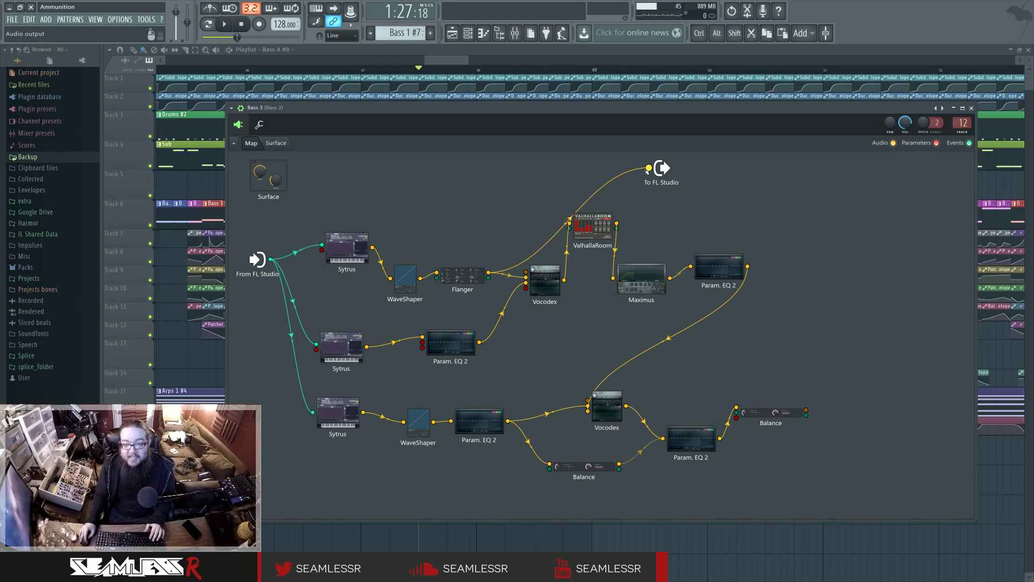
Replace the Flanger's cable to To FL Studio with one from the upper Vocodex and audition the result.
{"action": "key", "text": "ctrl+z"}
{"action": "left_click_drag", "start_coordinate": [543, 270], "coordinate": [649, 168]}
{"action": "key", "text": "space"}
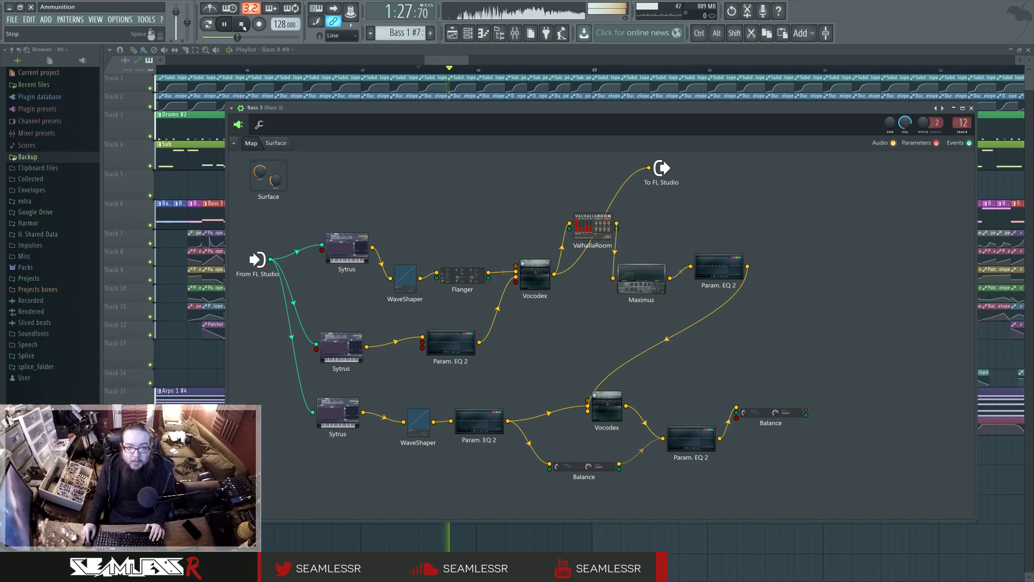
{"action": "left_click", "coordinate": [241, 24]}
Open the upper Vocodex and examine its band distribution curve.
{"action": "left_click", "coordinate": [534, 271]}
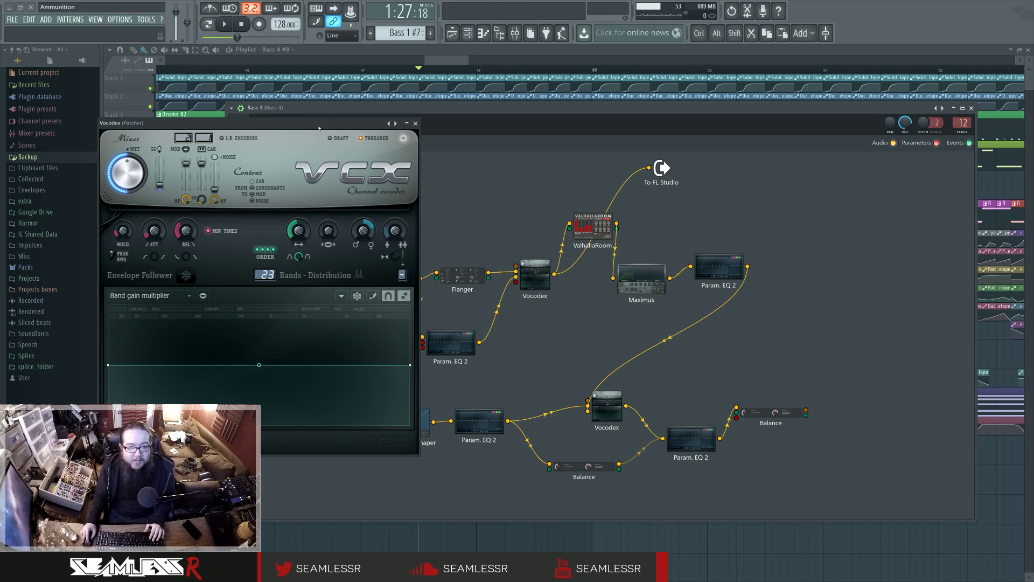
{"action": "left_click_drag", "start_coordinate": [319, 128], "coordinate": [565, 146]}
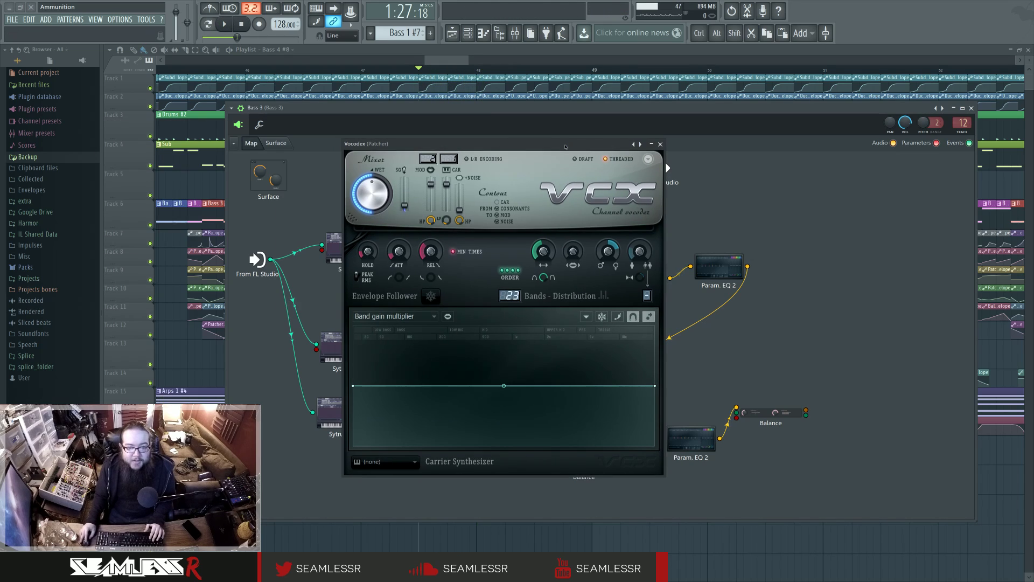
{"action": "left_click", "coordinate": [248, 28]}
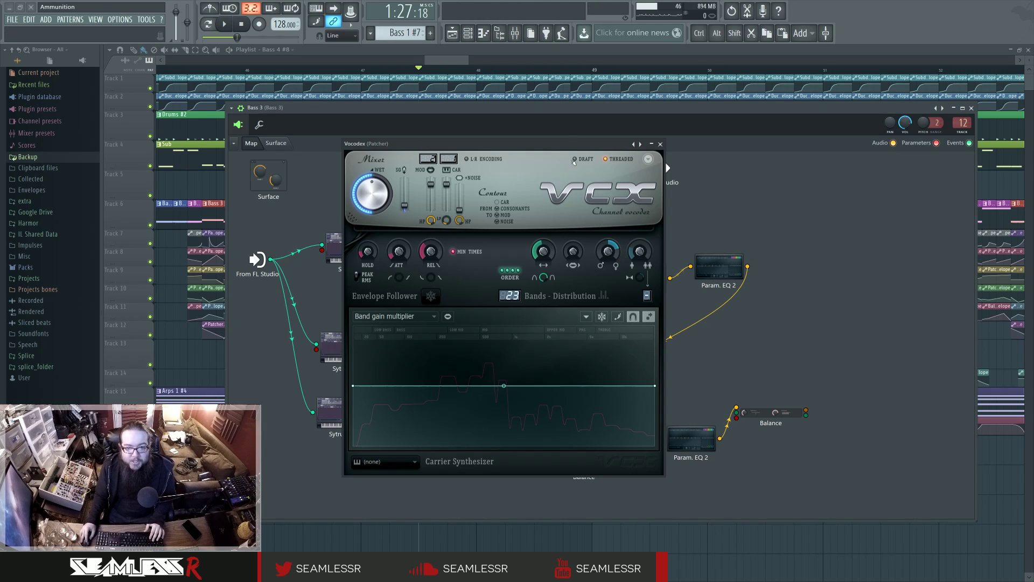
{"action": "mouse_move", "coordinate": [575, 143]}
{"action": "left_mouse_down"}
{"action": "mouse_move", "coordinate": [553, 391]}
{"action": "mouse_move", "coordinate": [702, 146]}
{"action": "mouse_move", "coordinate": [557, 152]}
{"action": "left_mouse_up"}
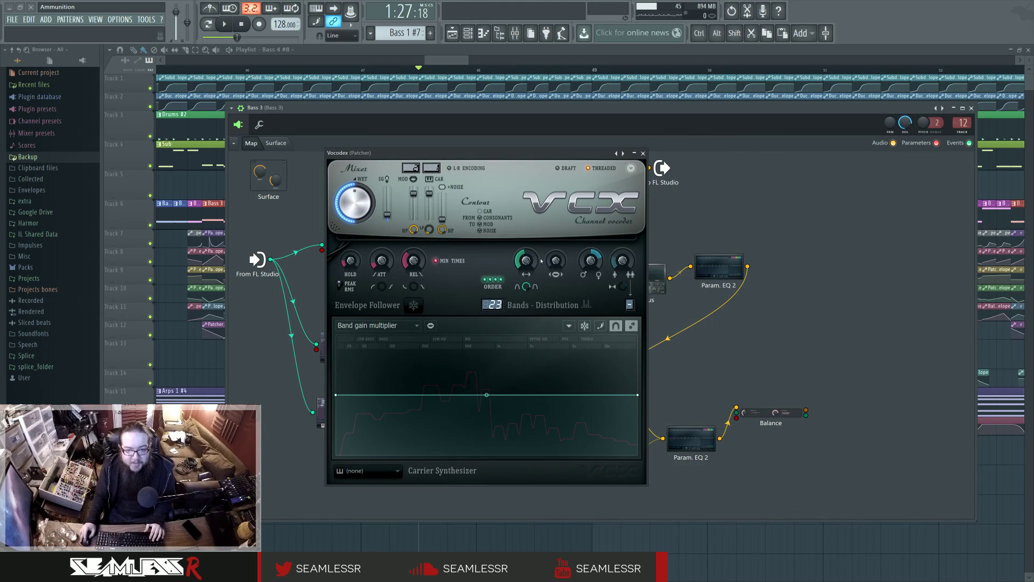
{"action": "left_click", "coordinate": [408, 326]}
{"action": "left_click", "coordinate": [379, 431]}
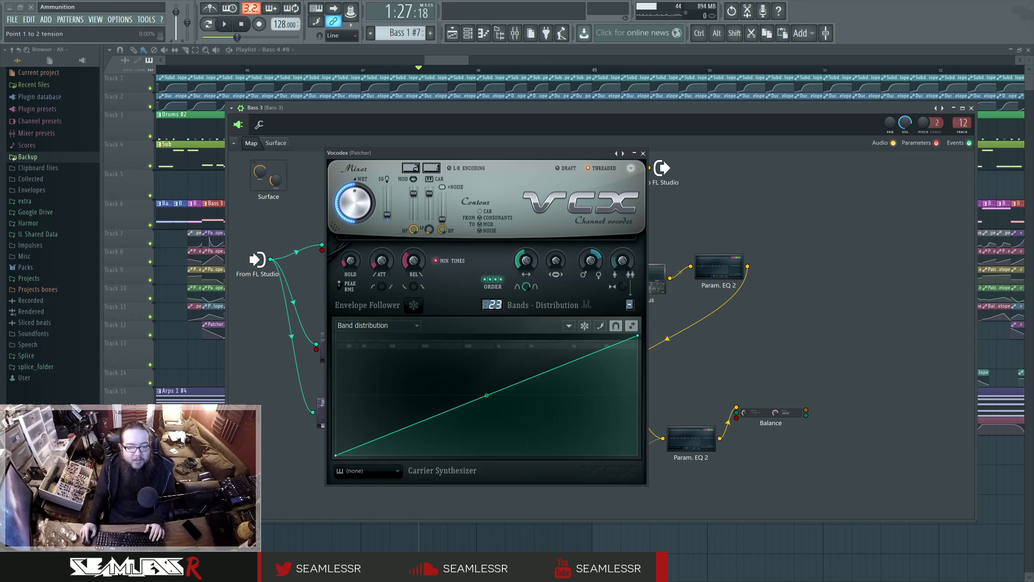
{"action": "left_click_drag", "start_coordinate": [454, 376], "coordinate": [474, 368]}
Display the Vocodex's band gain multiplier and play the song to watch its bands react.
{"action": "left_click", "coordinate": [377, 326]}
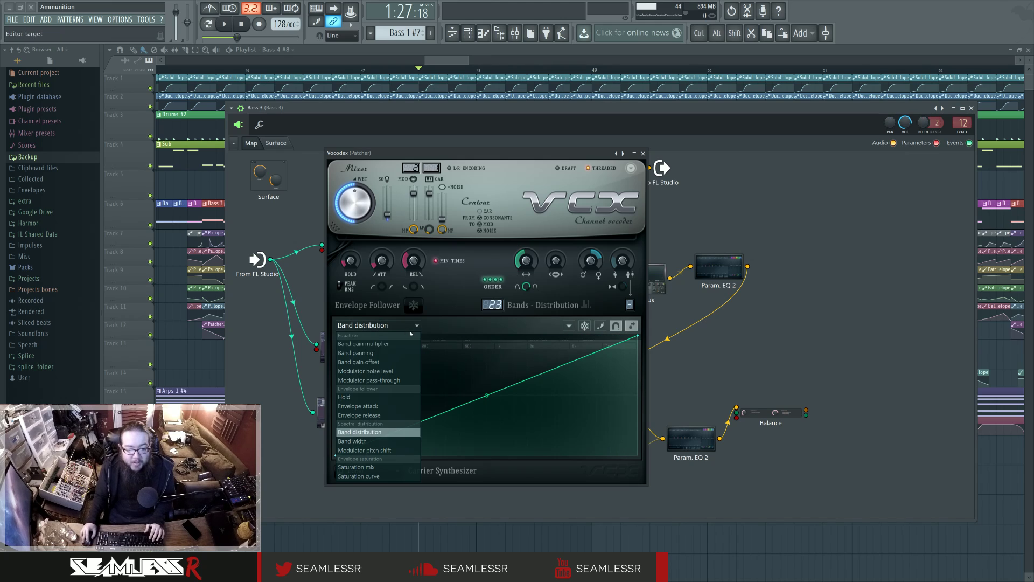
{"action": "left_click", "coordinate": [372, 349]}
{"action": "left_click", "coordinate": [225, 25]}
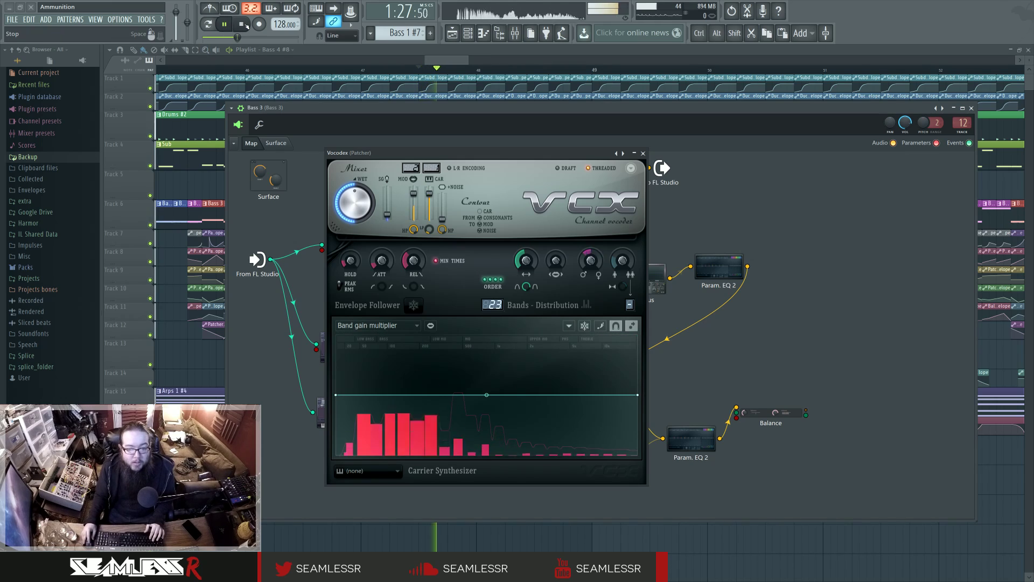
{"action": "key", "text": "space"}
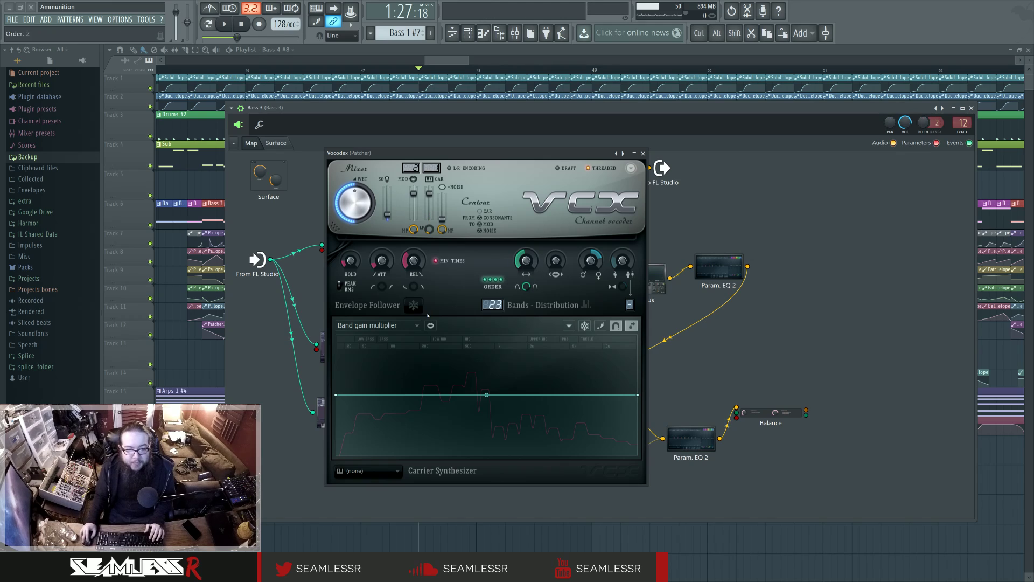
Examine the Vocodex's band width and modulator pitch shift curves.
{"action": "left_click", "coordinate": [415, 326]}
{"action": "left_click", "coordinate": [407, 429]}
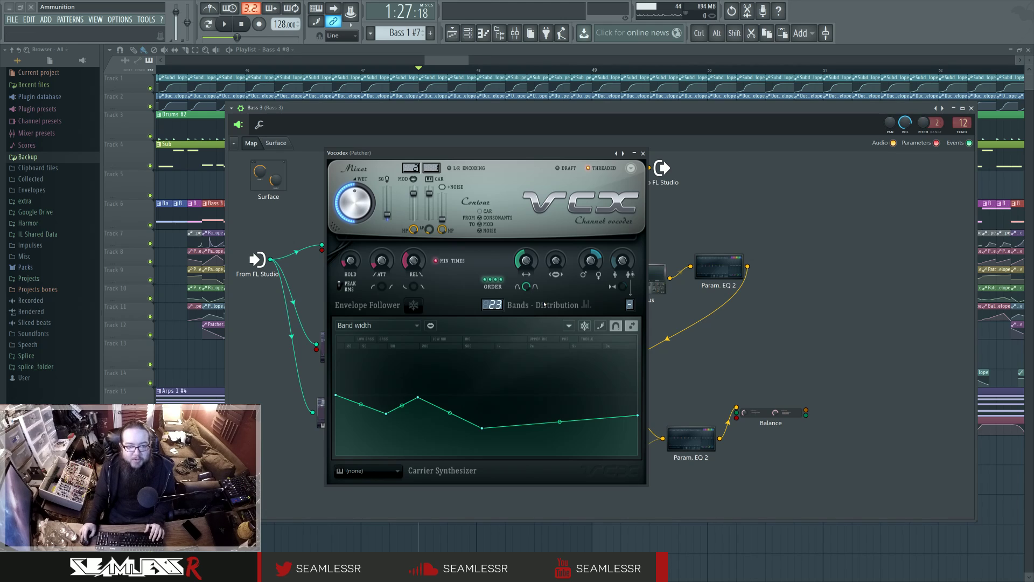
{"action": "left_click_drag", "start_coordinate": [496, 156], "coordinate": [521, 150]}
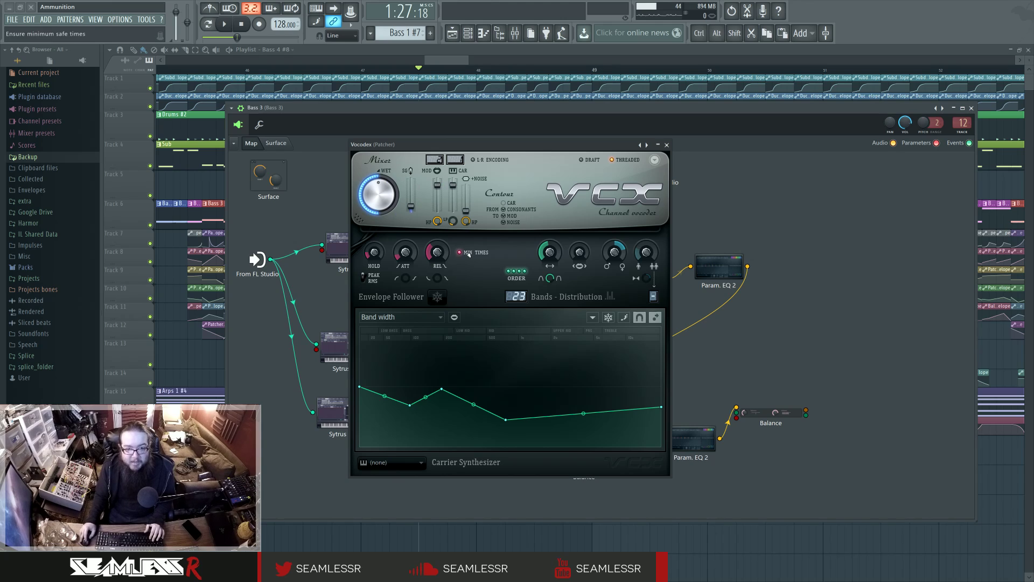
{"action": "left_click", "coordinate": [419, 318]}
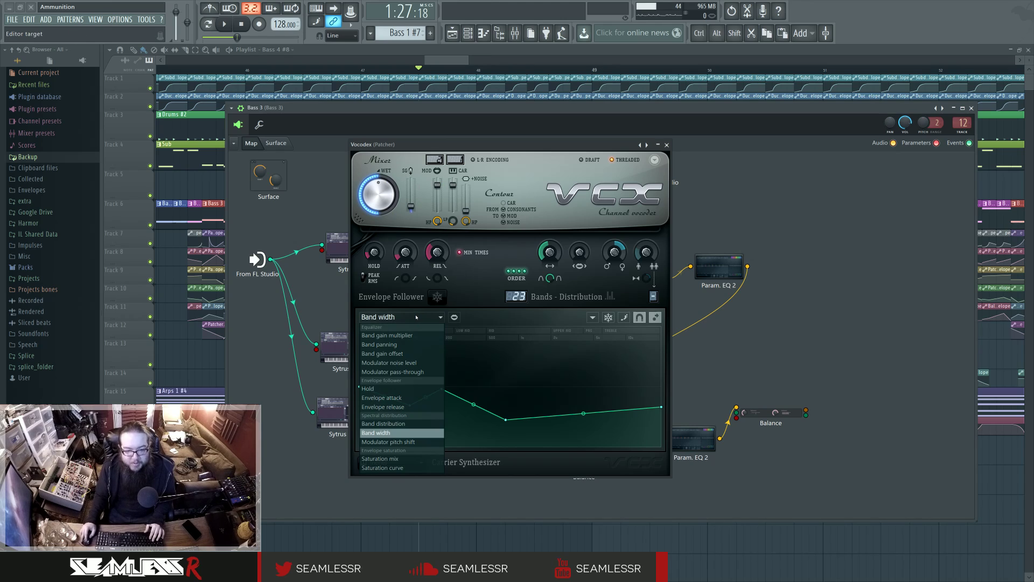
{"action": "left_click", "coordinate": [401, 442]}
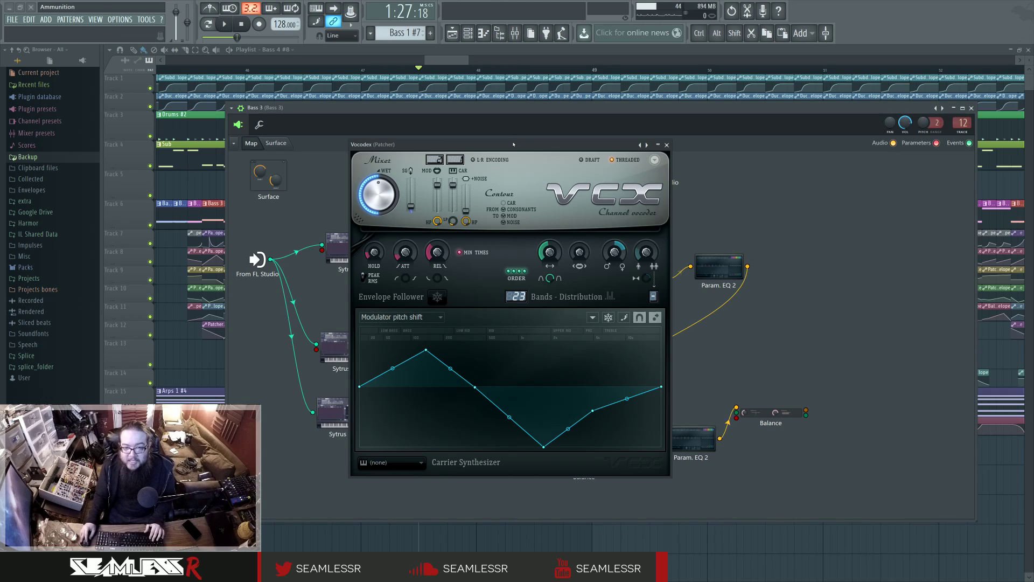
{"action": "left_click_drag", "start_coordinate": [514, 144], "coordinate": [551, 143]}
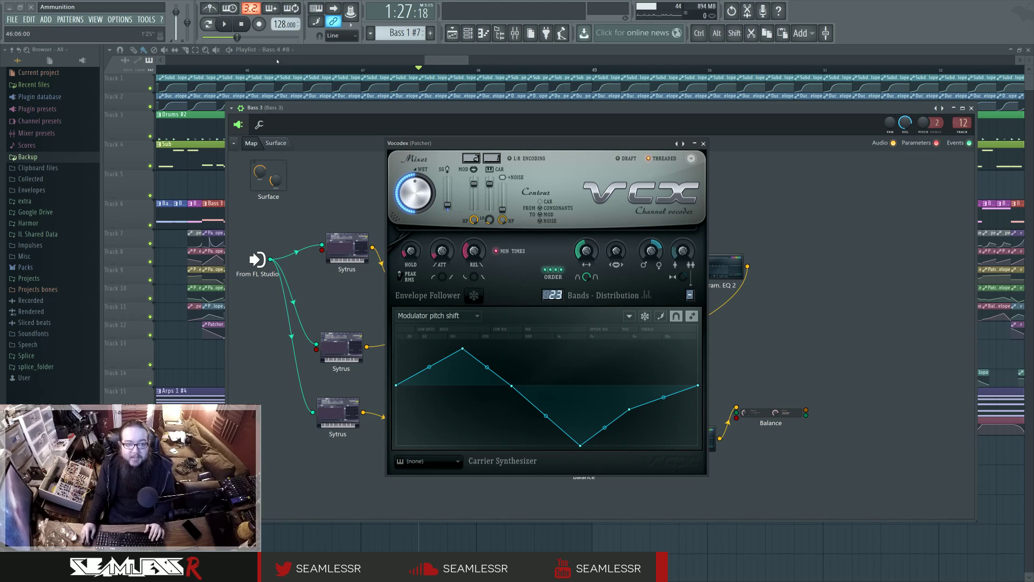
Play the song with the upper Vocodex's modulator pitch shift curve shown, look through its editor targets, and close the Vocodex.
{"action": "left_click", "coordinate": [224, 23]}
{"action": "left_click", "coordinate": [240, 25]}
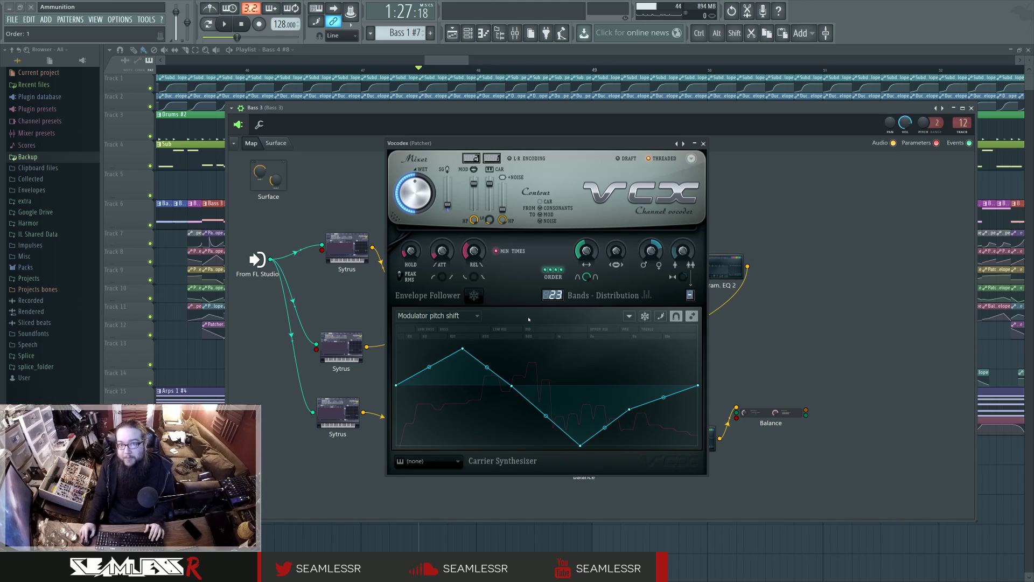
{"action": "left_click", "coordinate": [475, 317]}
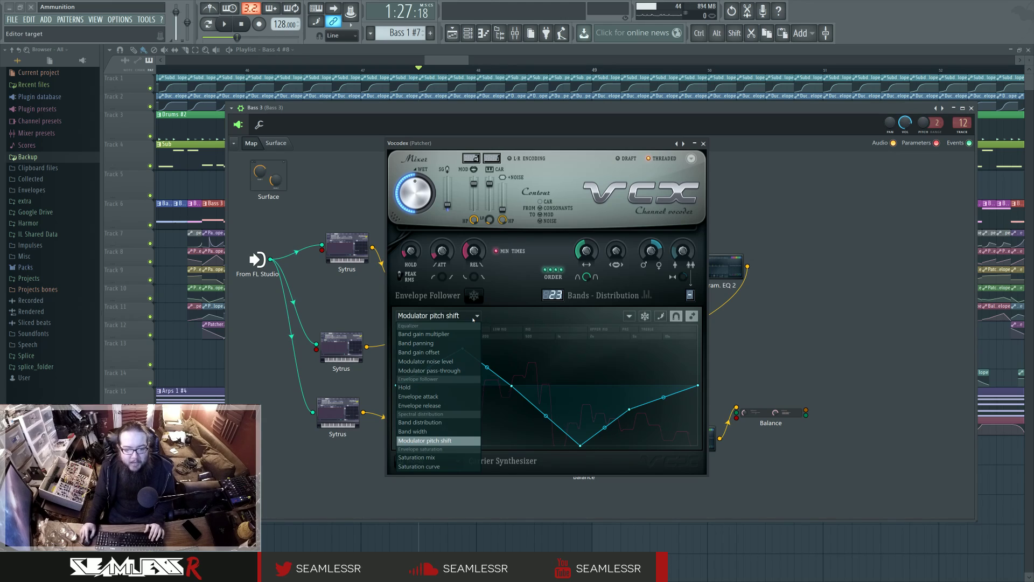
{"action": "left_click", "coordinate": [473, 318]}
{"action": "left_click", "coordinate": [465, 322]}
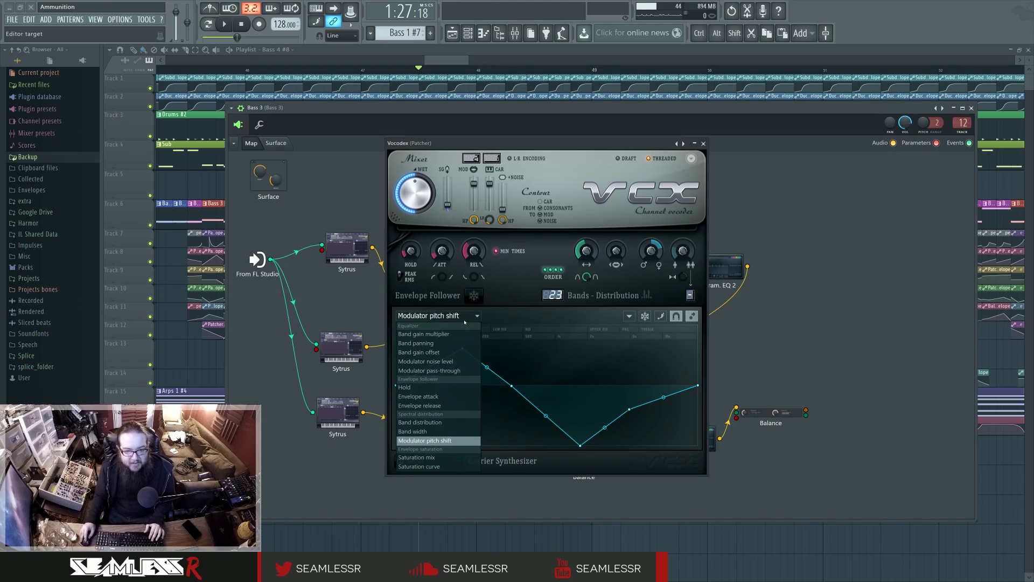
{"action": "left_click", "coordinate": [467, 322]}
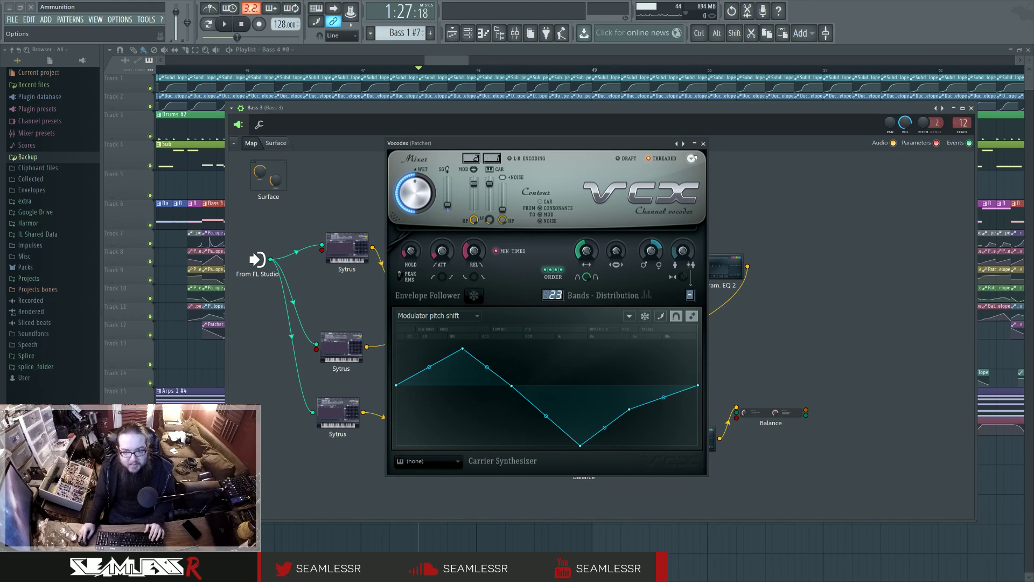
{"action": "left_click", "coordinate": [703, 143]}
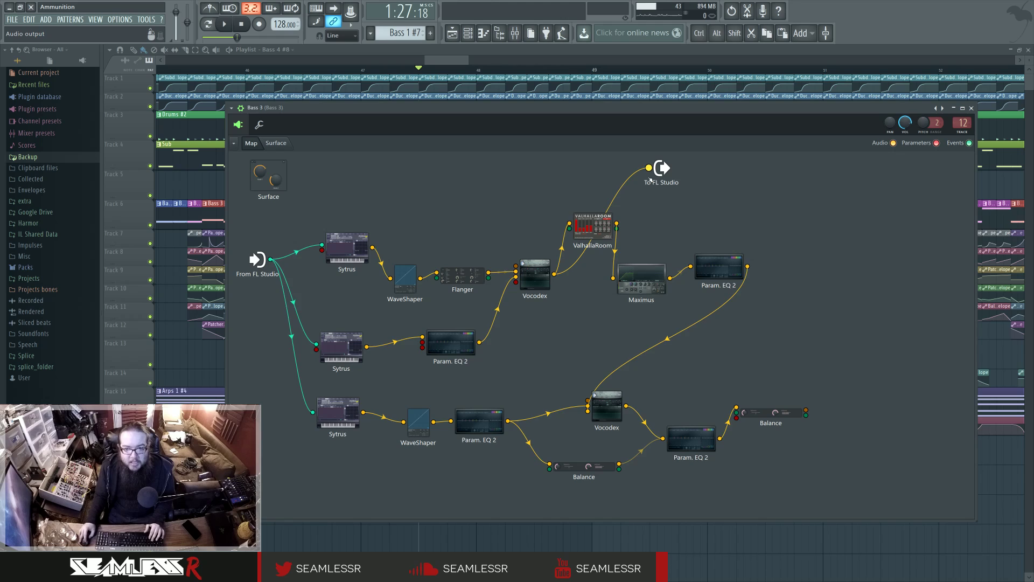
Replace the upper Vocodex's cable to To FL Studio with one from ValhallaRoom and audition the result.
{"action": "right_click", "coordinate": [648, 169]}
{"action": "left_click_drag", "start_coordinate": [617, 223], "coordinate": [649, 168]}
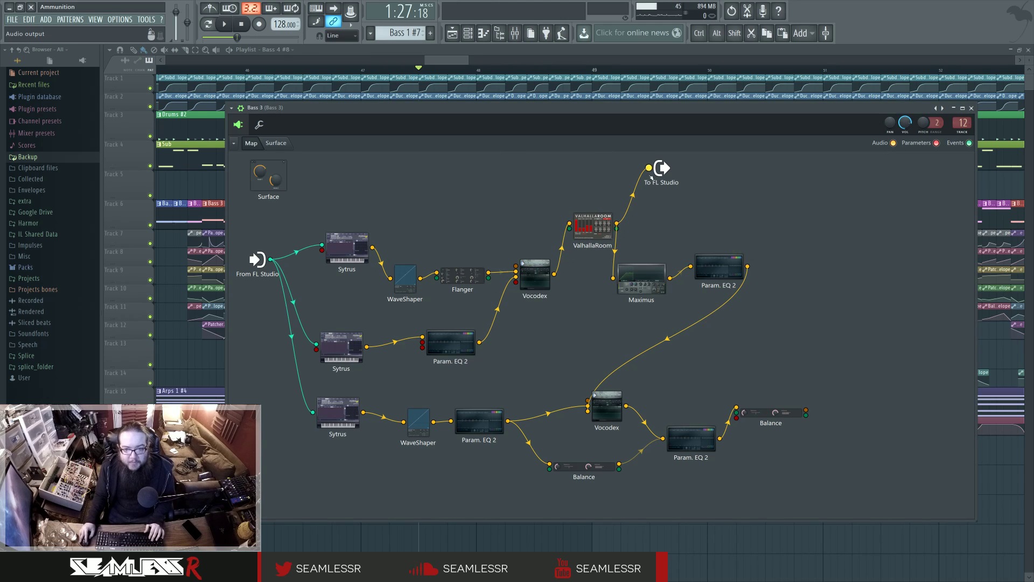
{"action": "left_click", "coordinate": [224, 24]}
{"action": "left_click", "coordinate": [241, 25]}
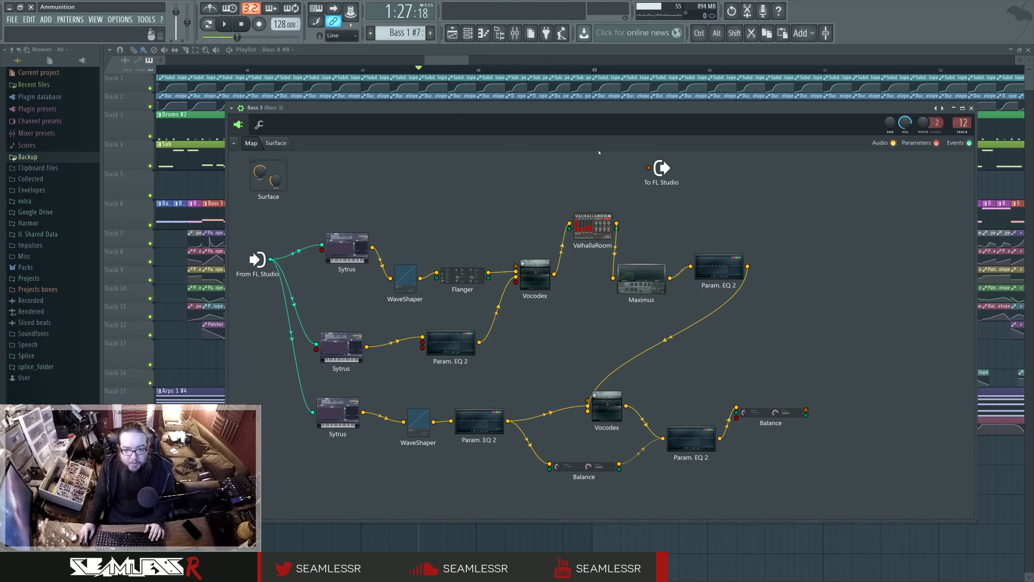
Open ValhallaRoom and Maximus in turn to examine their settings.
{"action": "left_click", "coordinate": [603, 218]}
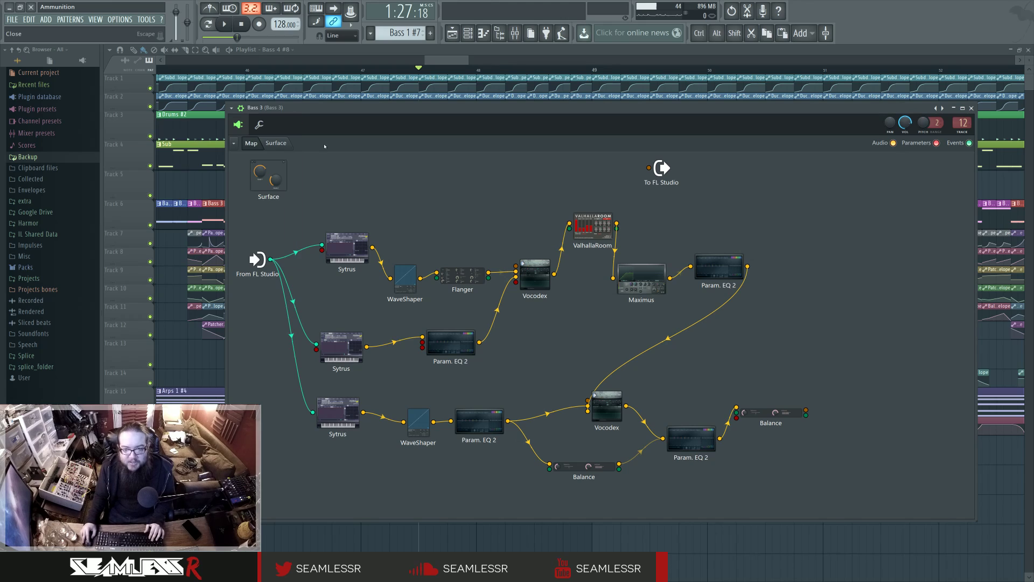
{"action": "key", "text": "Escape"}
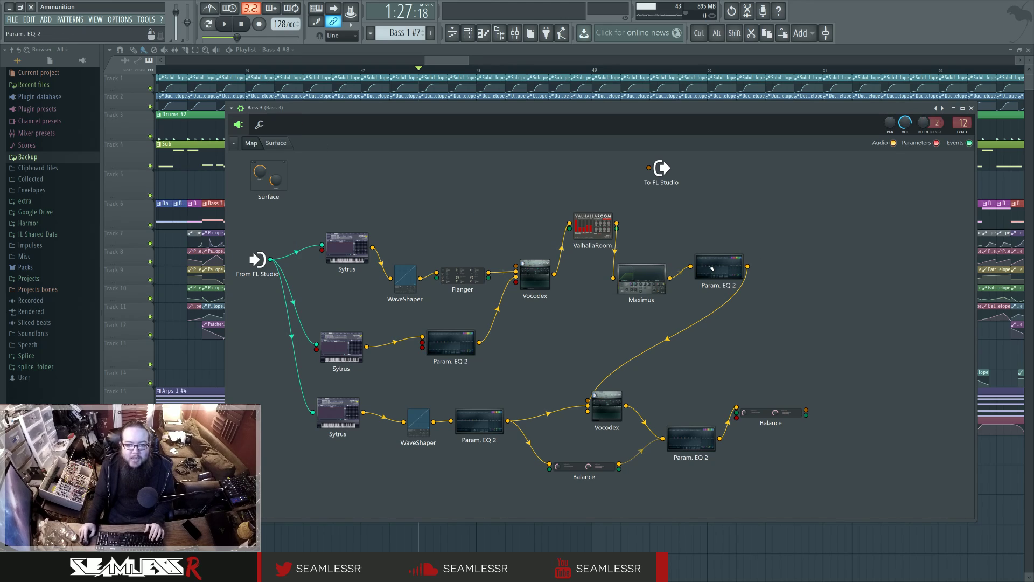
{"action": "left_click", "coordinate": [650, 273]}
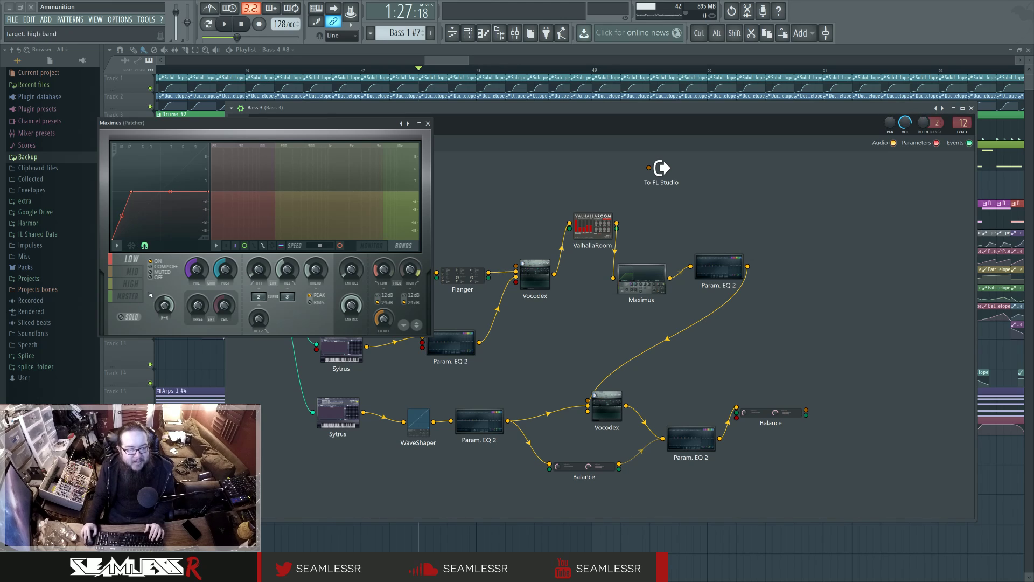
{"action": "left_click", "coordinate": [428, 123]}
Connect Maximus to To FL Studio, audition its output, and remove that cable.
{"action": "left_click_drag", "start_coordinate": [670, 278], "coordinate": [648, 167]}
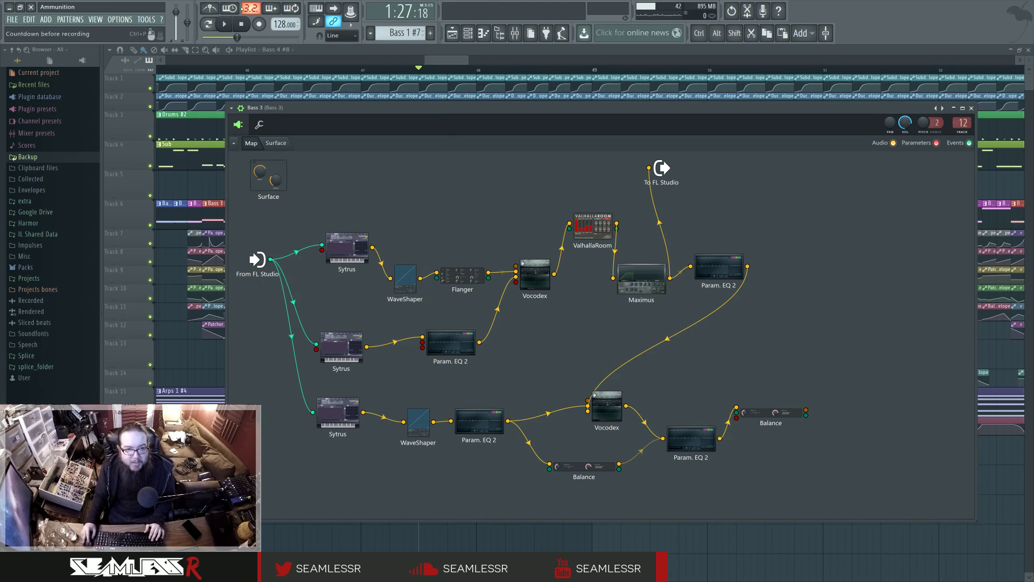
{"action": "left_click", "coordinate": [224, 24]}
{"action": "left_click", "coordinate": [241, 24]}
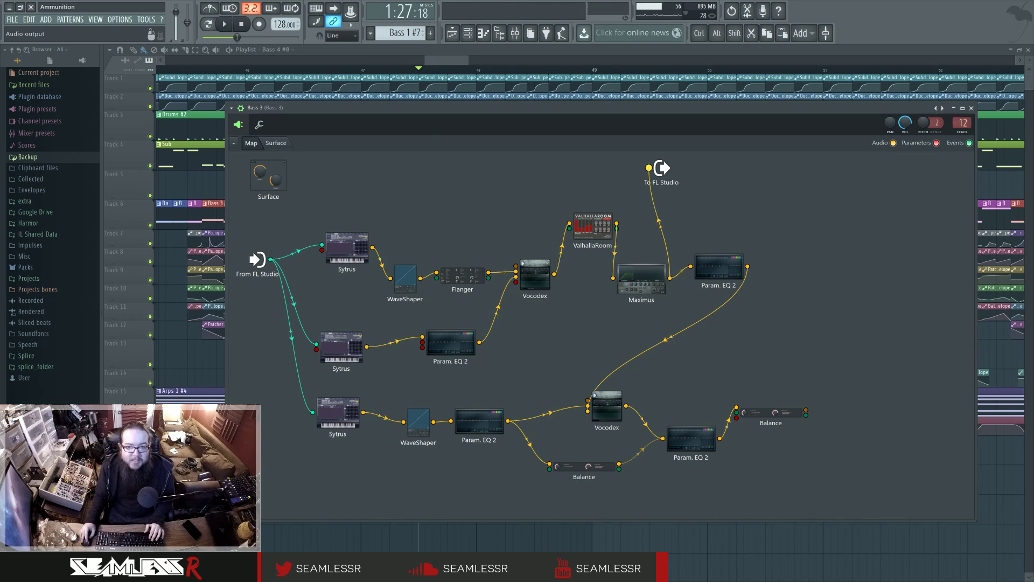
{"action": "right_click", "coordinate": [662, 214]}
Examine the curve of the Param. EQ 2 after Maximus, and connect that EQ to To FL Studio to audition it.
{"action": "left_click", "coordinate": [740, 273]}
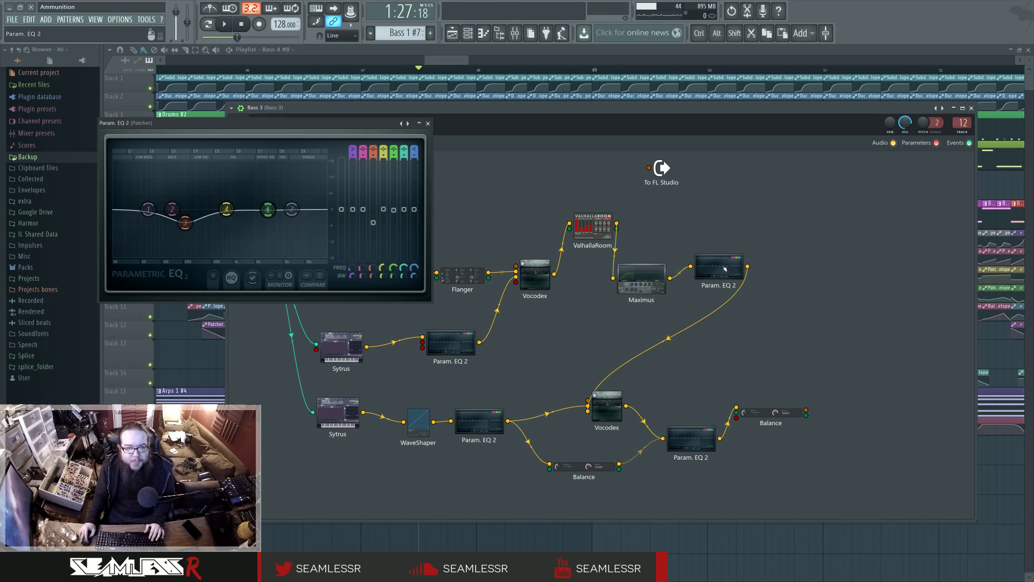
{"action": "left_click", "coordinate": [739, 273]}
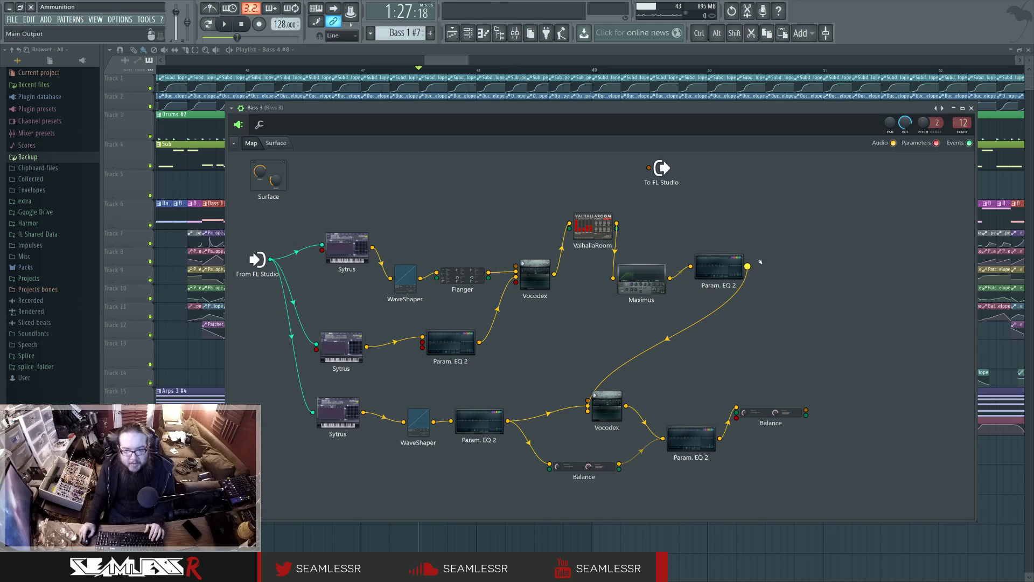
{"action": "left_click_drag", "start_coordinate": [748, 266], "coordinate": [825, 224]}
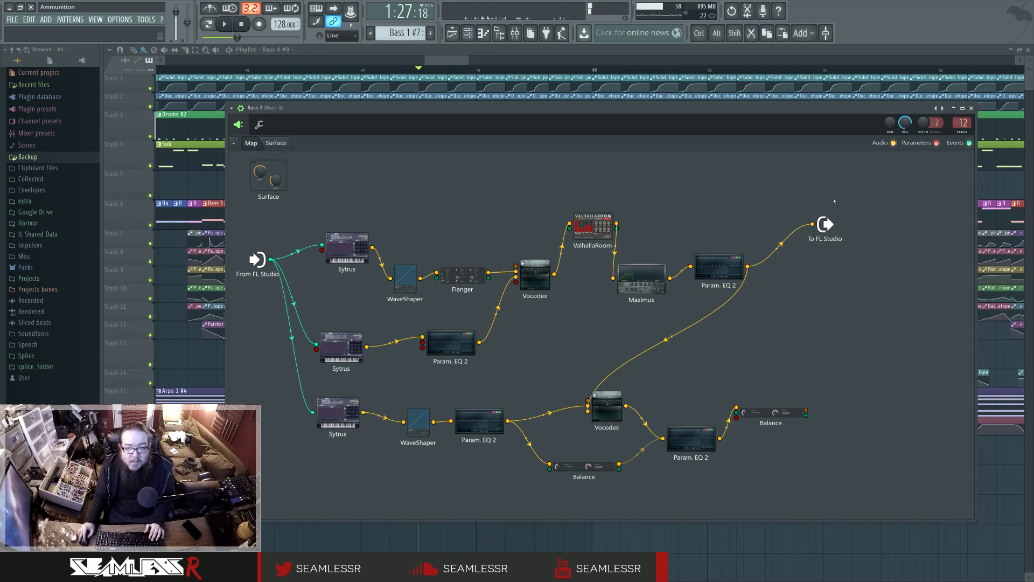
Reposition To FL Studio, feed it from the last Balance instead of the Param. EQ 2, and audition the full chain.
{"action": "left_click_drag", "start_coordinate": [813, 224], "coordinate": [865, 290]}
{"action": "left_click_drag", "start_coordinate": [807, 412], "coordinate": [853, 290]}
{"action": "left_click", "coordinate": [224, 23]}
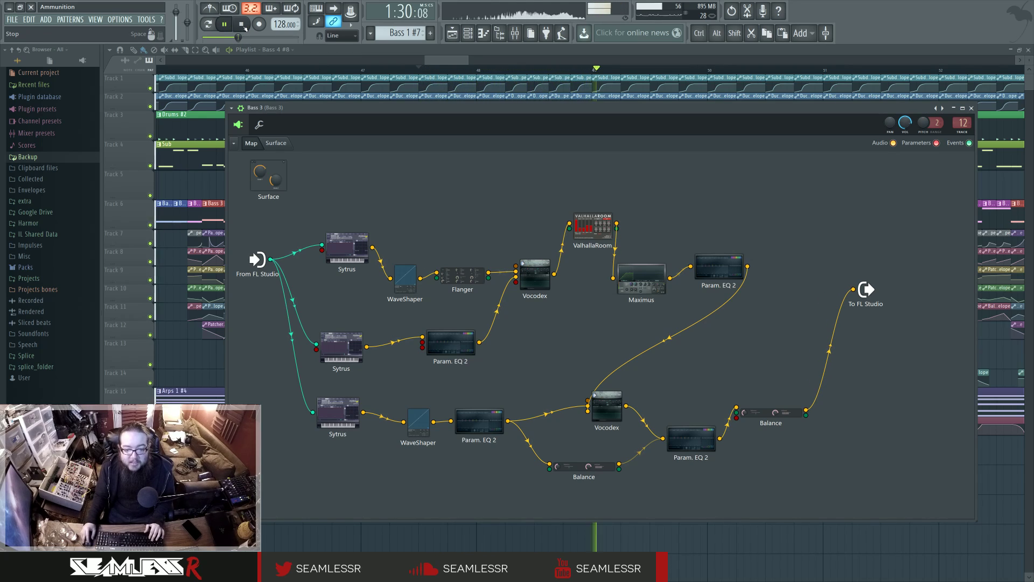
{"action": "left_click", "coordinate": [242, 24]}
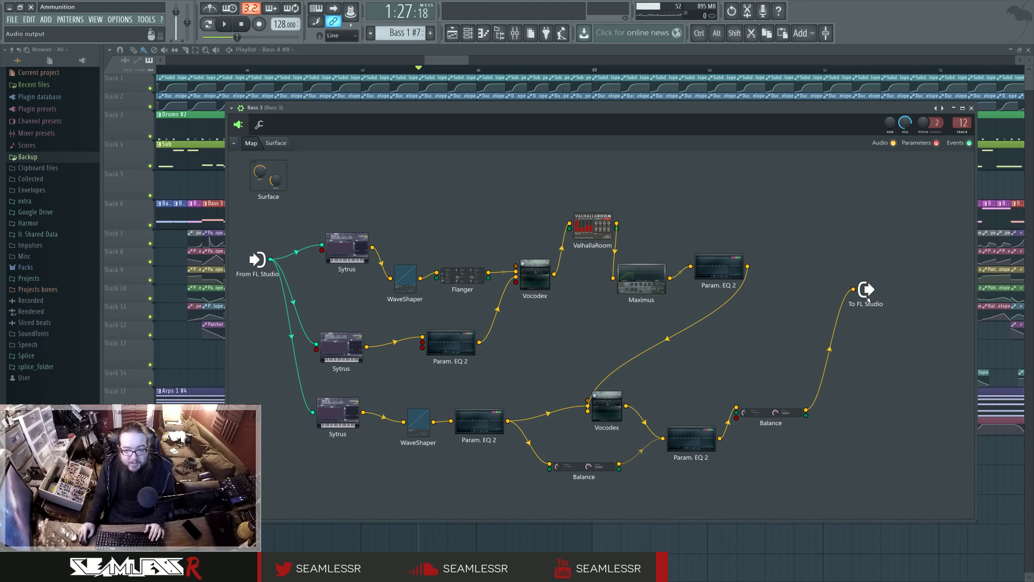
Replace the last Balance's cable to To FL Studio with one from the lowest Sytrus, audition it, and remove the cable.
{"action": "key", "text": "ctrl+z"}
{"action": "left_click_drag", "start_coordinate": [363, 412], "coordinate": [853, 289]}
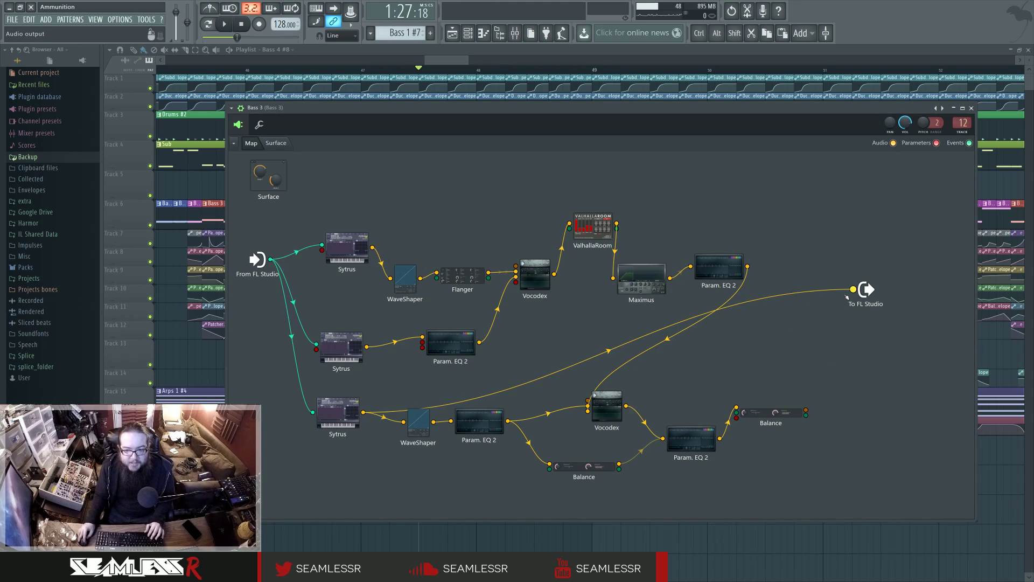
{"action": "key", "text": "ctrl+z"}
Examine the oscillator harmonics of operator 1 in the lowest Sytrus and close the synth.
{"action": "left_click", "coordinate": [351, 415]}
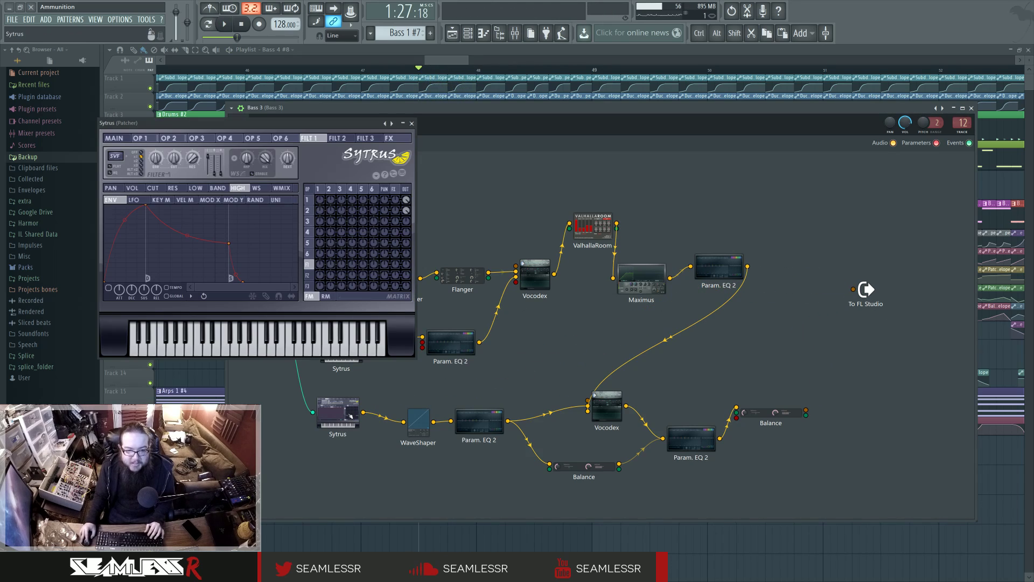
{"action": "left_click", "coordinate": [374, 210]}
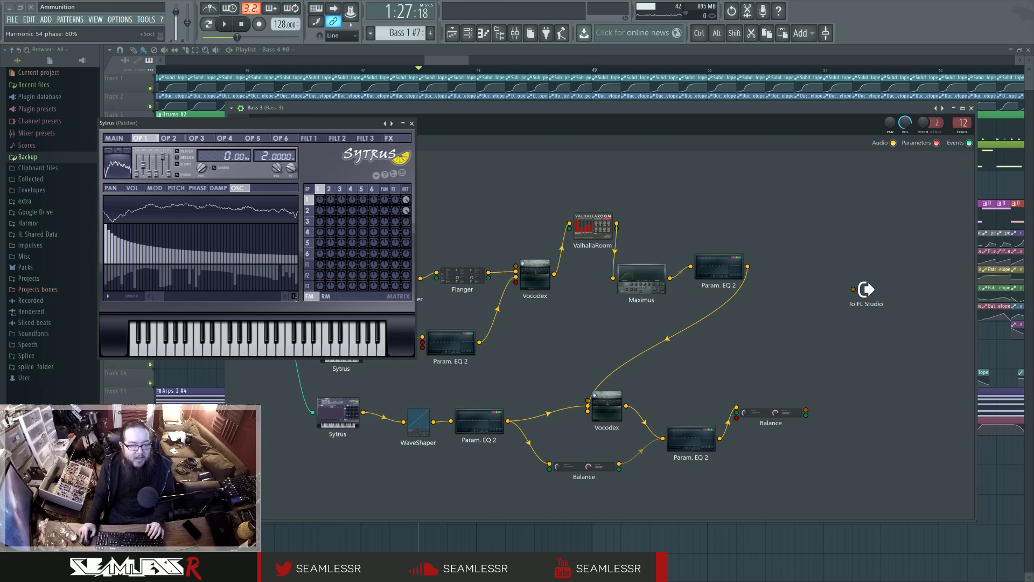
{"action": "left_click", "coordinate": [411, 123]}
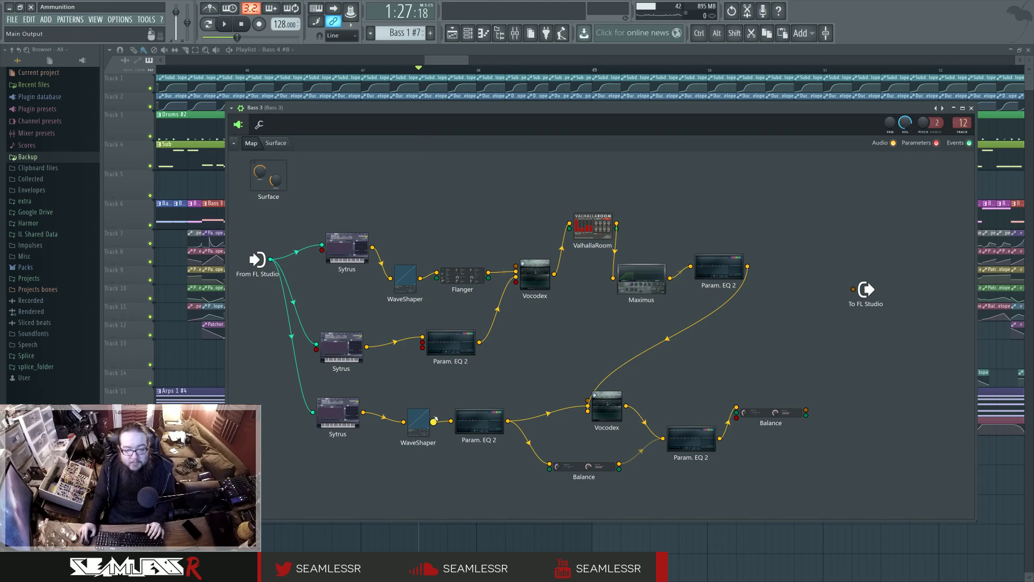
Connect the lower WaveShaper to To FL Studio, audition its output, and remove that cable.
{"action": "left_click_drag", "start_coordinate": [433, 420], "coordinate": [853, 289]}
{"action": "key", "text": "space"}
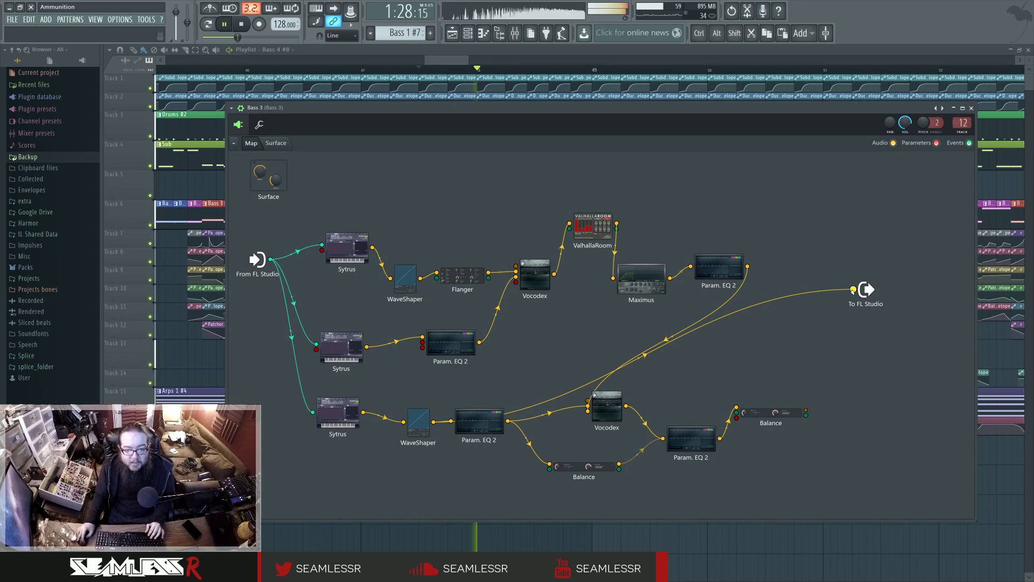
{"action": "right_click", "coordinate": [853, 289]}
Open the Param. EQ 2 after the lower WaveShaper to examine its curve, and connect it to To FL Studio to audition it.
{"action": "left_click", "coordinate": [479, 420]}
{"action": "left_click", "coordinate": [241, 28]}
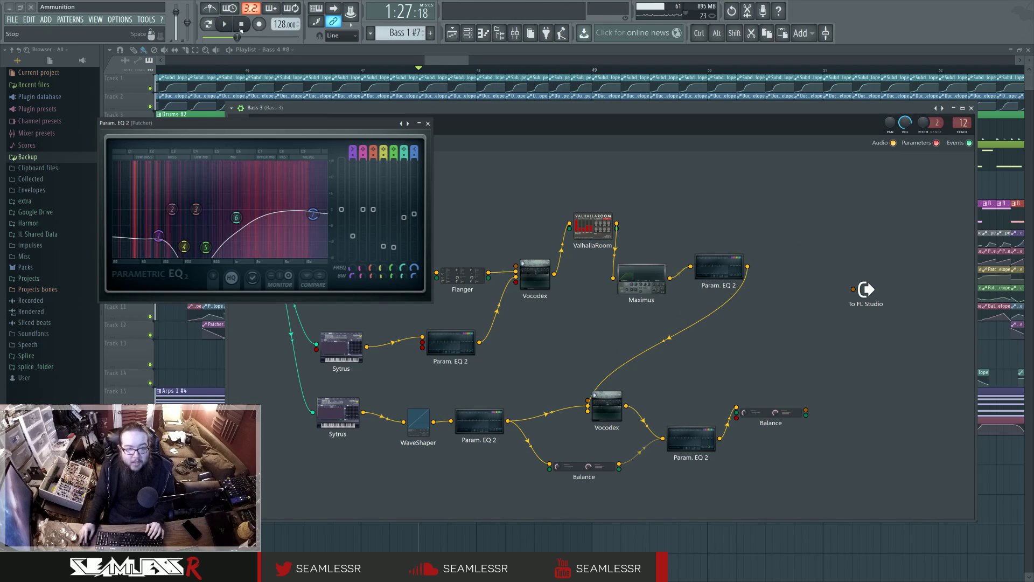
{"action": "left_click_drag", "start_coordinate": [506, 420], "coordinate": [853, 289]}
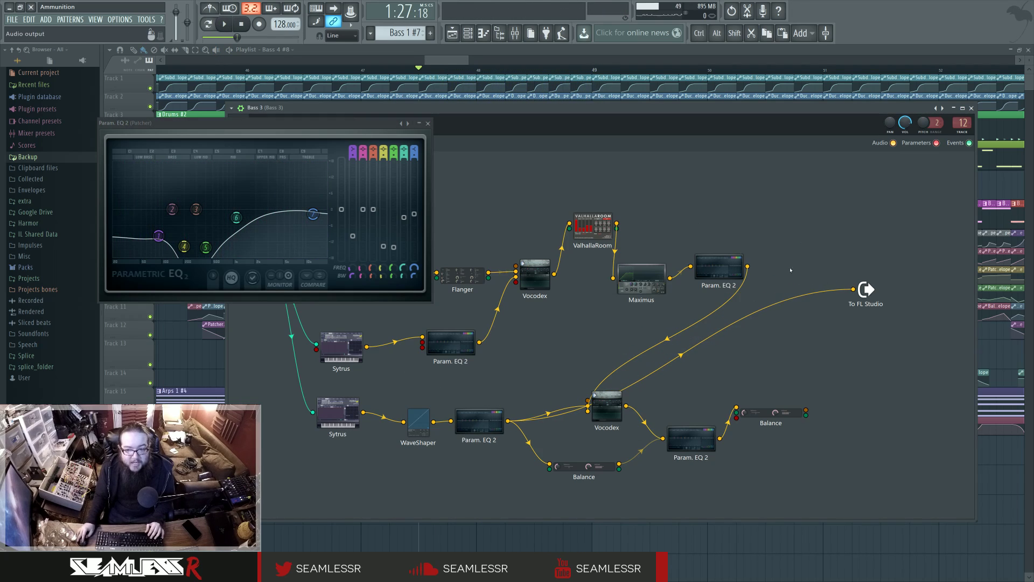
{"action": "key", "text": "space"}
{"action": "key", "text": "space"}
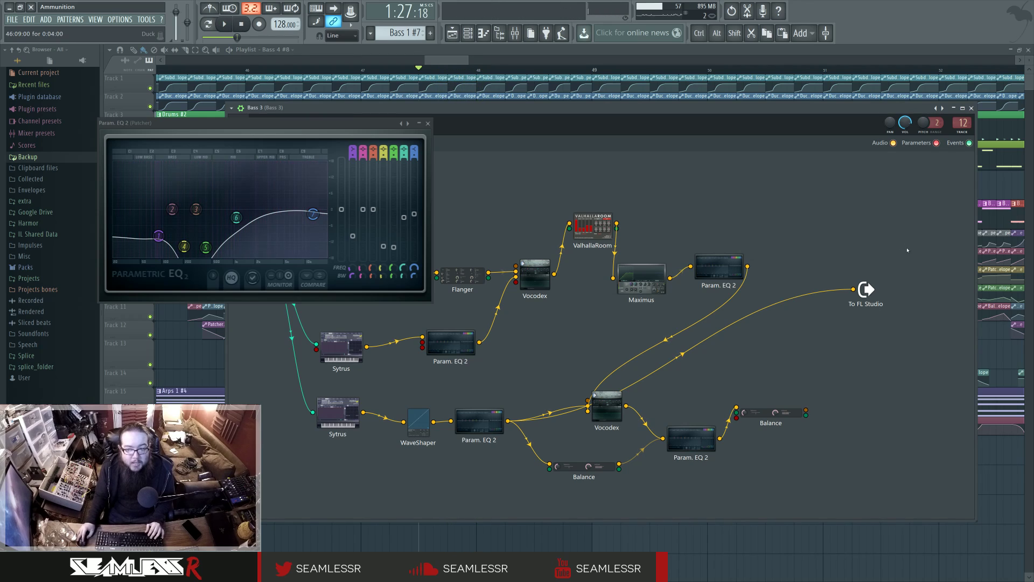
Disconnect the lower Param. EQ 2 from To FL Studio, and examine the lower middle Balance and the Param. EQ 2 following it.
{"action": "right_click", "coordinate": [853, 289]}
{"action": "left_click", "coordinate": [591, 468]}
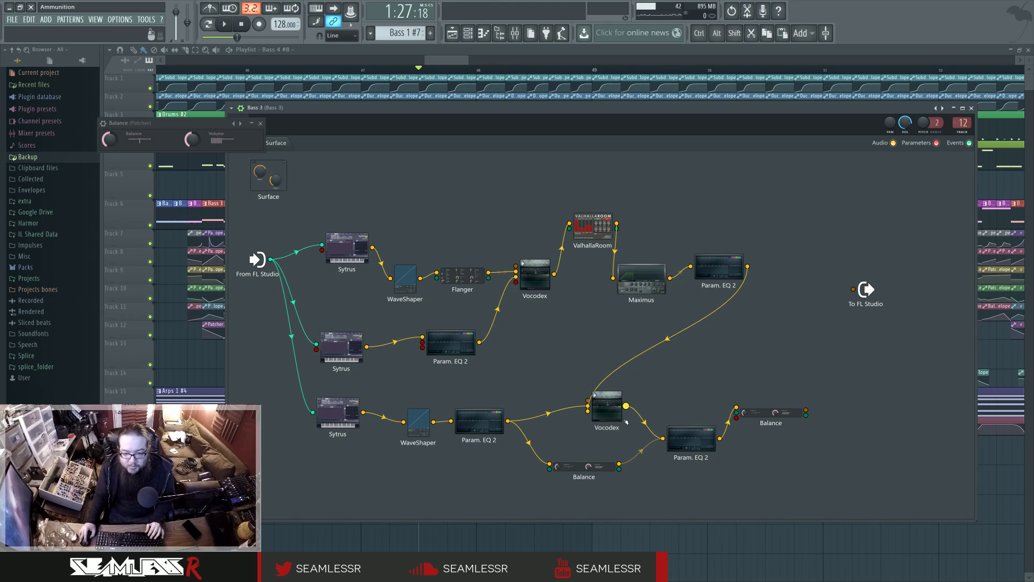
{"action": "left_click", "coordinate": [691, 437]}
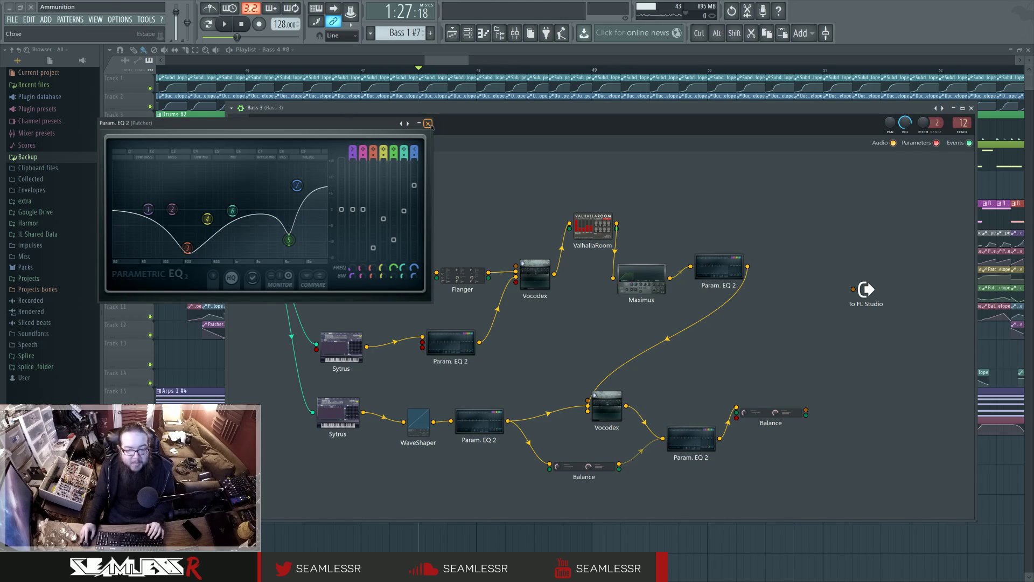
{"action": "left_click", "coordinate": [428, 124]}
Connect the lower Vocodex to To FL Studio and audition the result.
{"action": "left_click_drag", "start_coordinate": [626, 405], "coordinate": [852, 290]}
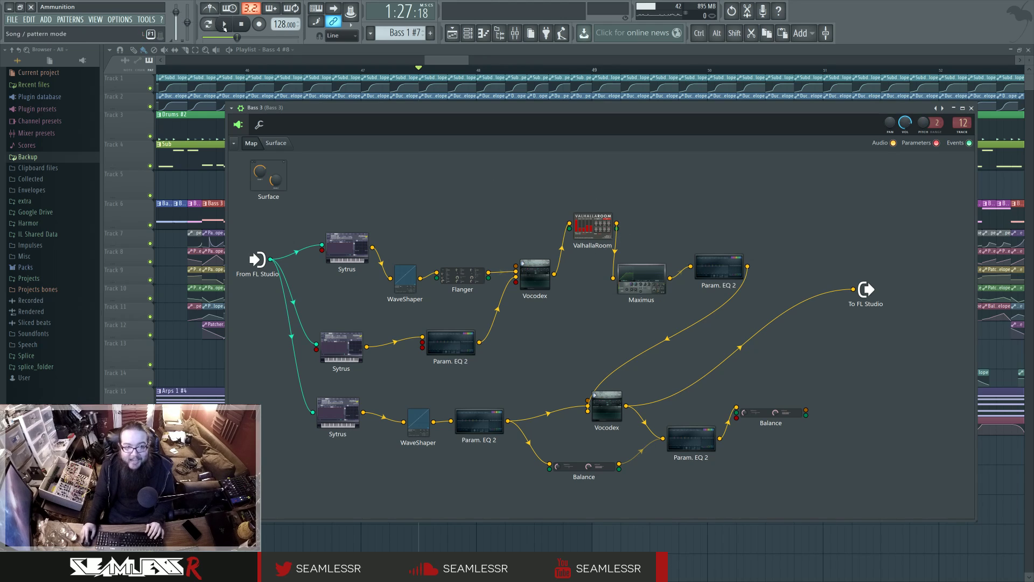
{"action": "key", "text": "space"}
{"action": "left_click", "coordinate": [451, 69]}
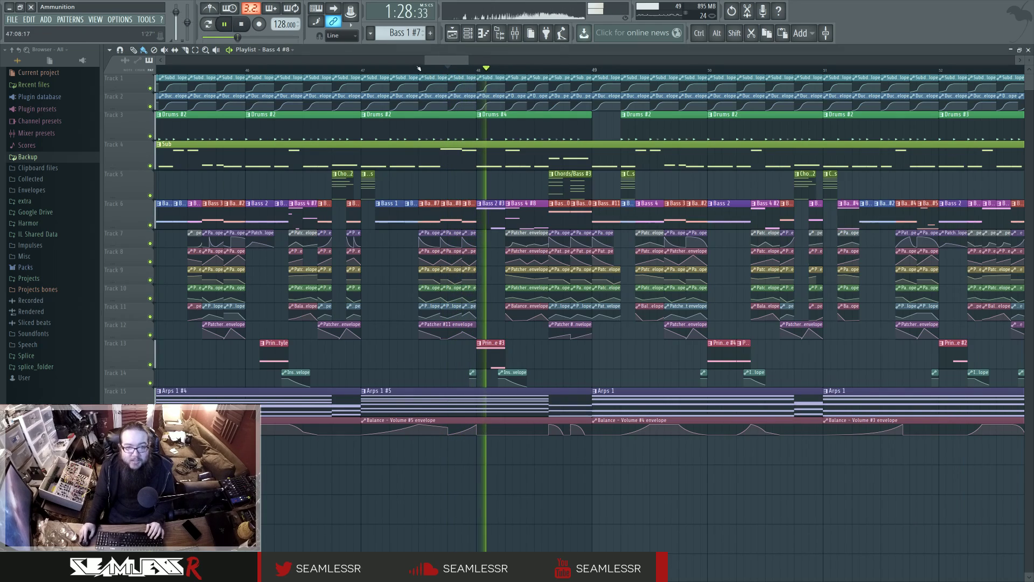
{"action": "key", "text": "F6"}
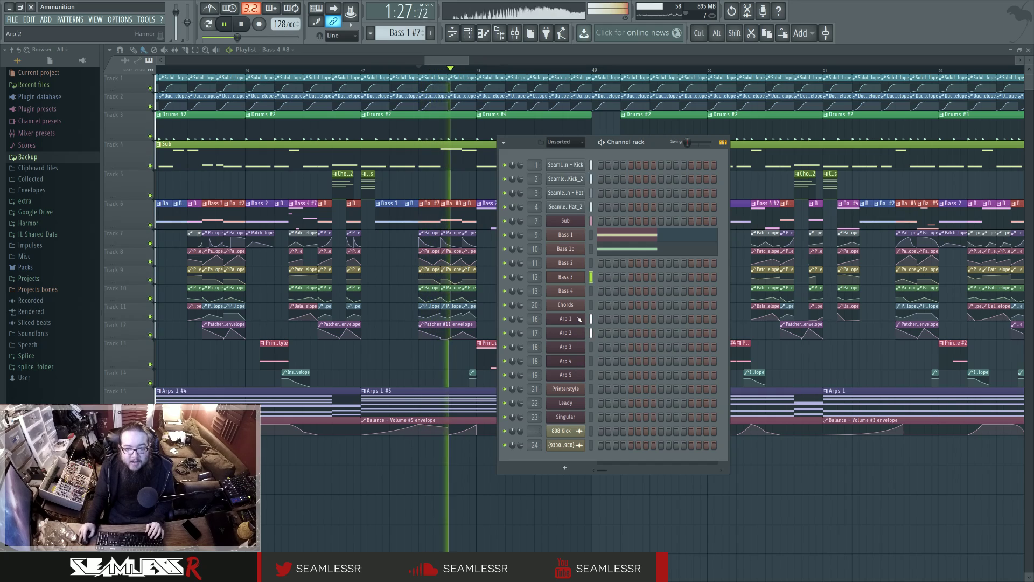
{"action": "key", "text": "space"}
Reopen the Bass 3 patch, open its lower Vocodex, and play the song to watch the bands react.
{"action": "left_click", "coordinate": [565, 276]}
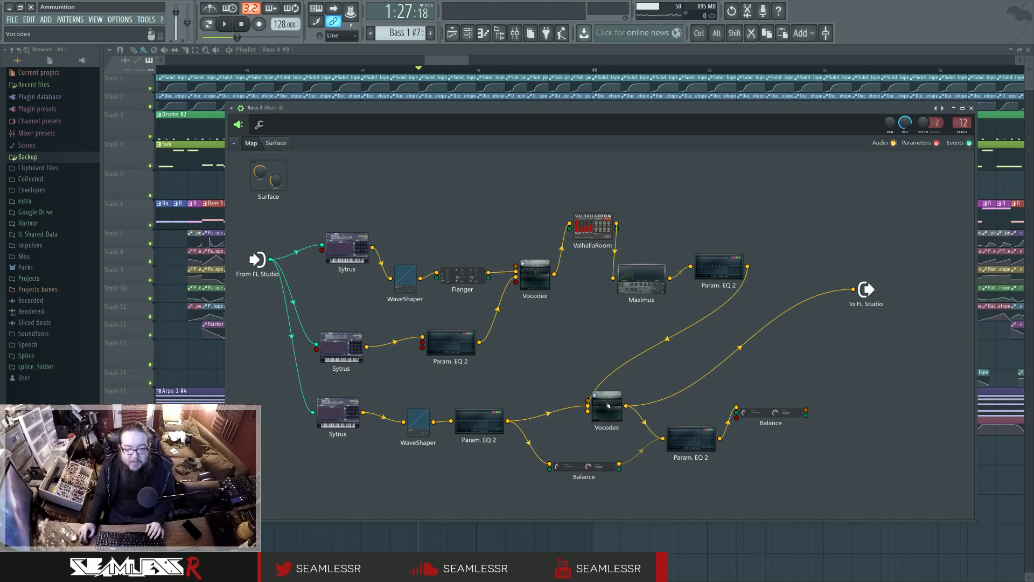
{"action": "left_click", "coordinate": [607, 405]}
{"action": "key", "text": "space"}
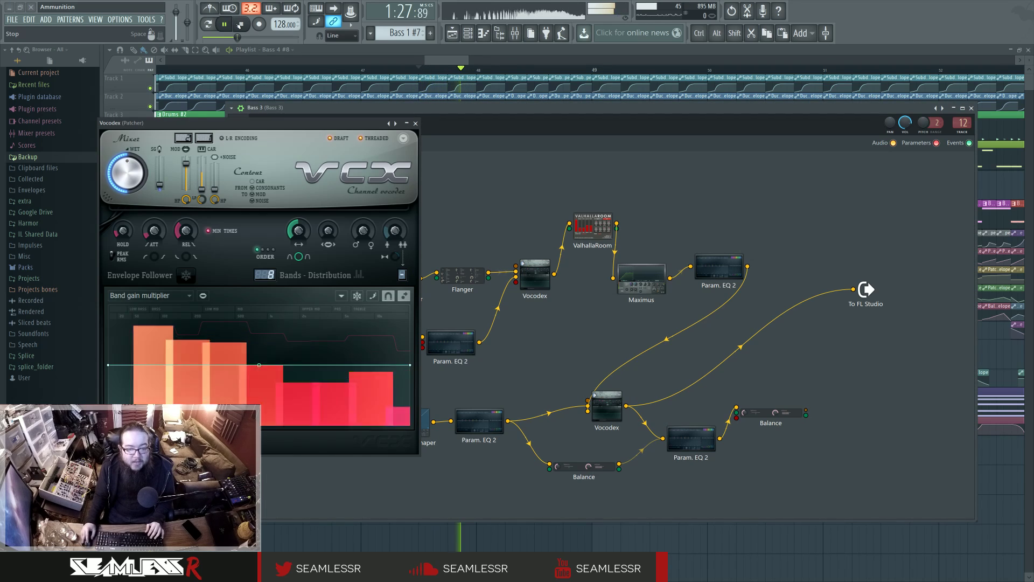
{"action": "left_click", "coordinate": [240, 25]}
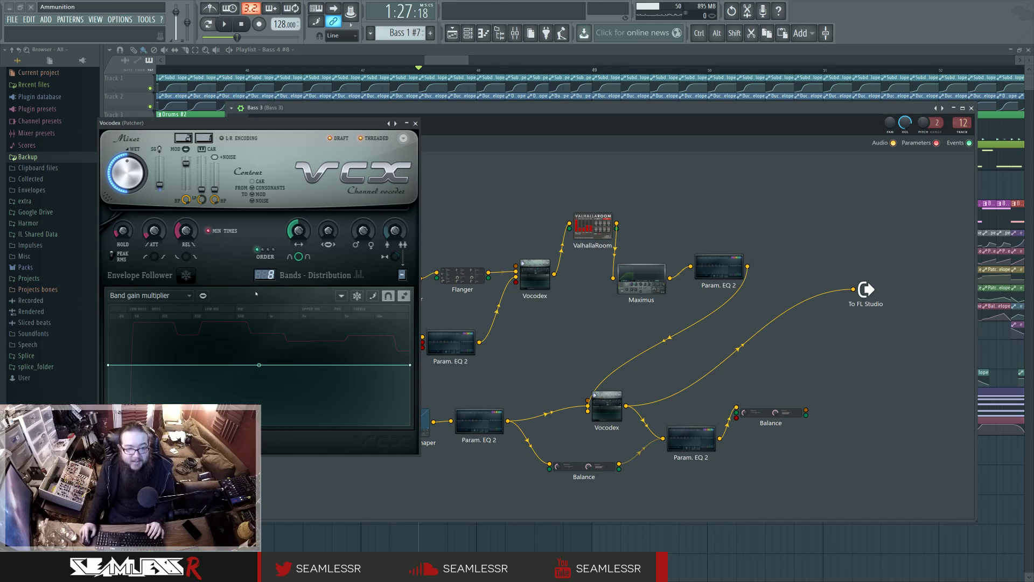
Display the lower Vocodex's modulator pitch shift curve.
{"action": "left_click", "coordinate": [188, 295]}
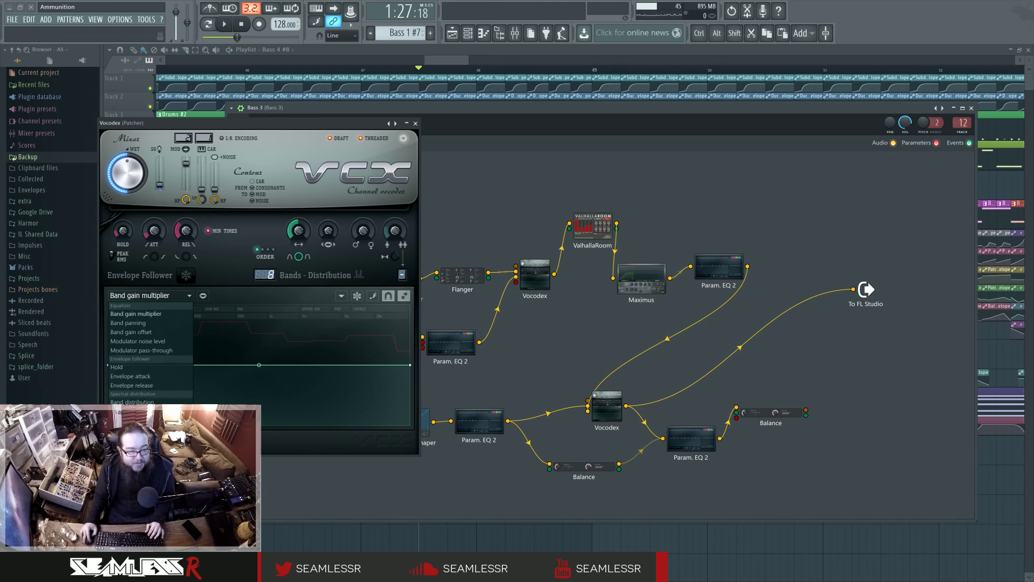
{"action": "left_click", "coordinate": [140, 411]}
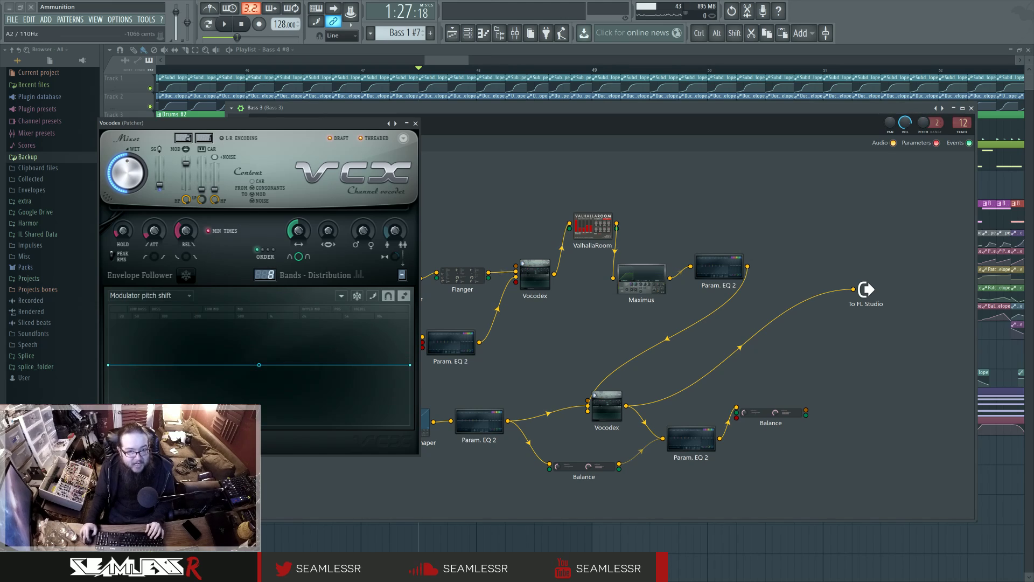
Replace the lower Vocodex's connection to To FL Studio with one from the upper right Param. EQ 2, and audition that branch.
{"action": "left_click", "coordinate": [415, 123]}
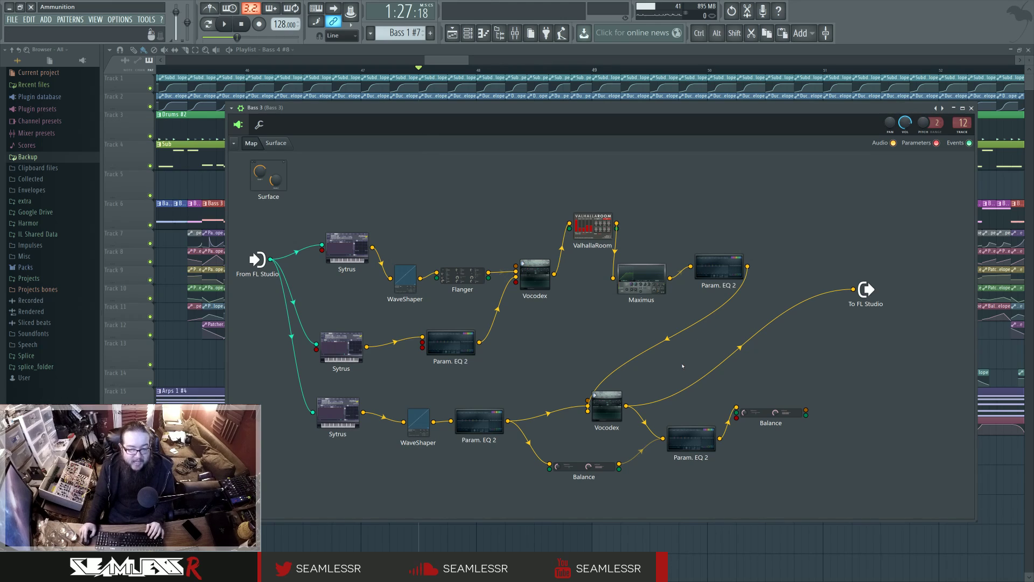
{"action": "right_click", "coordinate": [733, 352]}
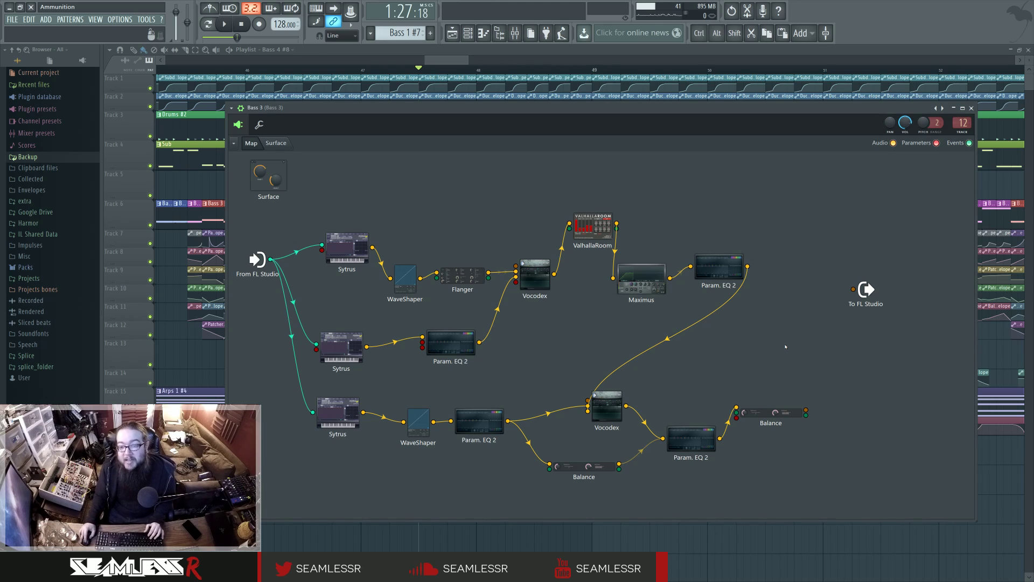
{"action": "left_click_drag", "start_coordinate": [748, 266], "coordinate": [852, 289]}
{"action": "key", "text": "space"}
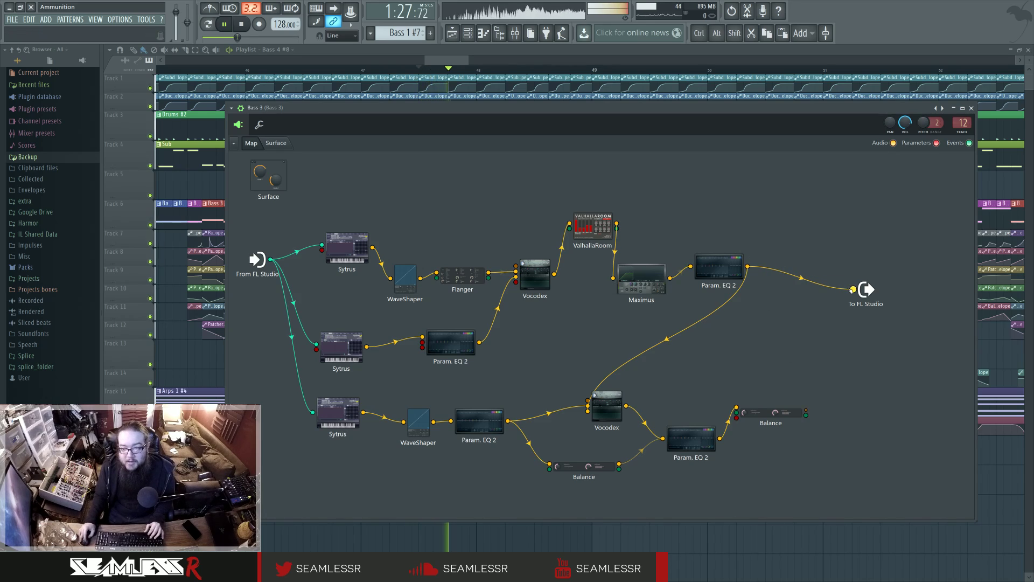
{"action": "key", "text": "space"}
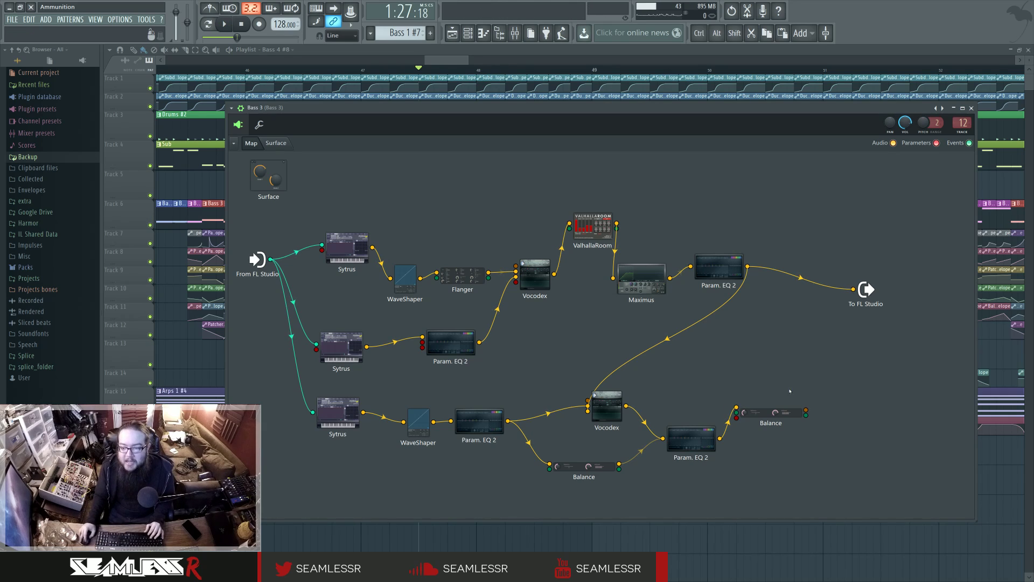
Connect the final Balance to To FL Studio as well, audition both branches together, and open that Balance's settings during playback.
{"action": "left_click_drag", "start_coordinate": [806, 413], "coordinate": [848, 289]}
{"action": "key", "text": "space"}
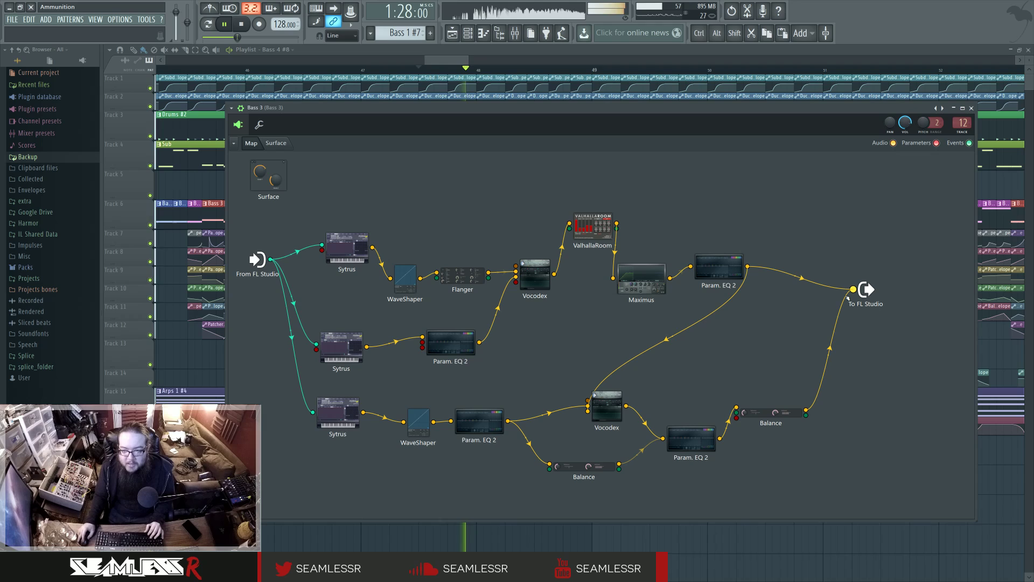
{"action": "key", "text": "space"}
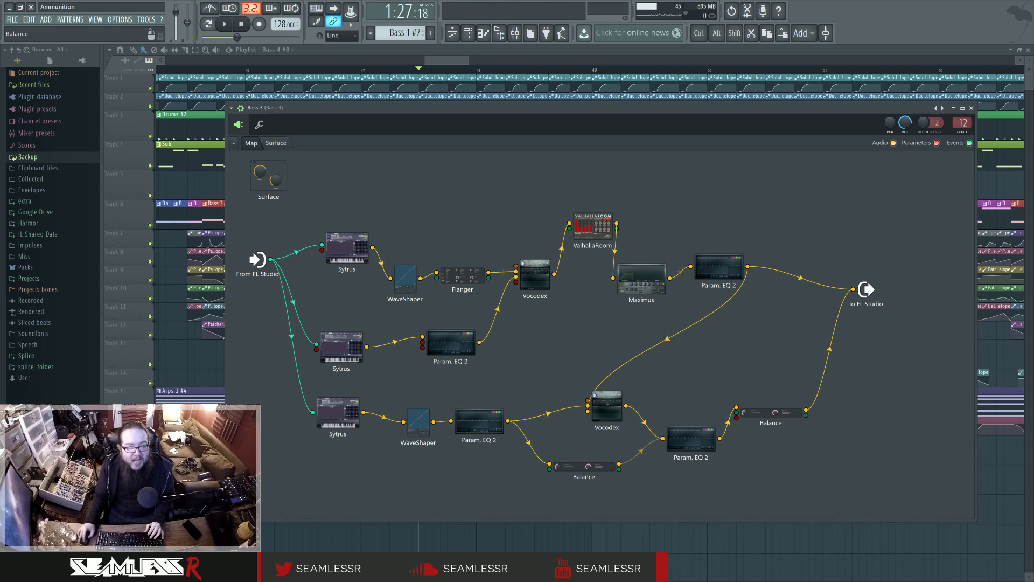
{"action": "left_click", "coordinate": [771, 413]}
{"action": "key", "text": "space"}
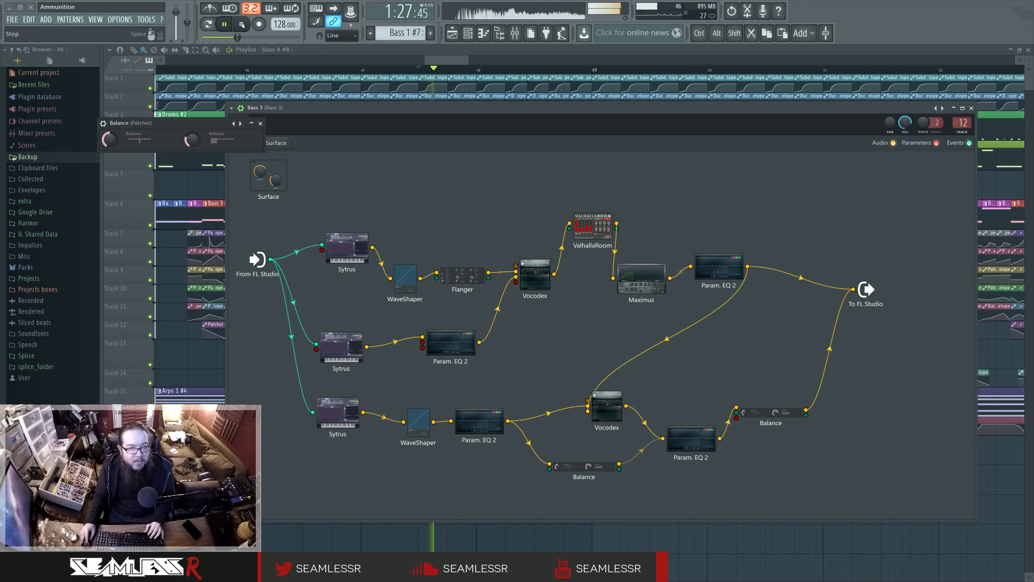
{"action": "key", "text": "space"}
Return to the playlist and examine the automation clips beneath the Bass 3 #7 pattern, sampling the playback briefly.
{"action": "key", "text": "Escape"}
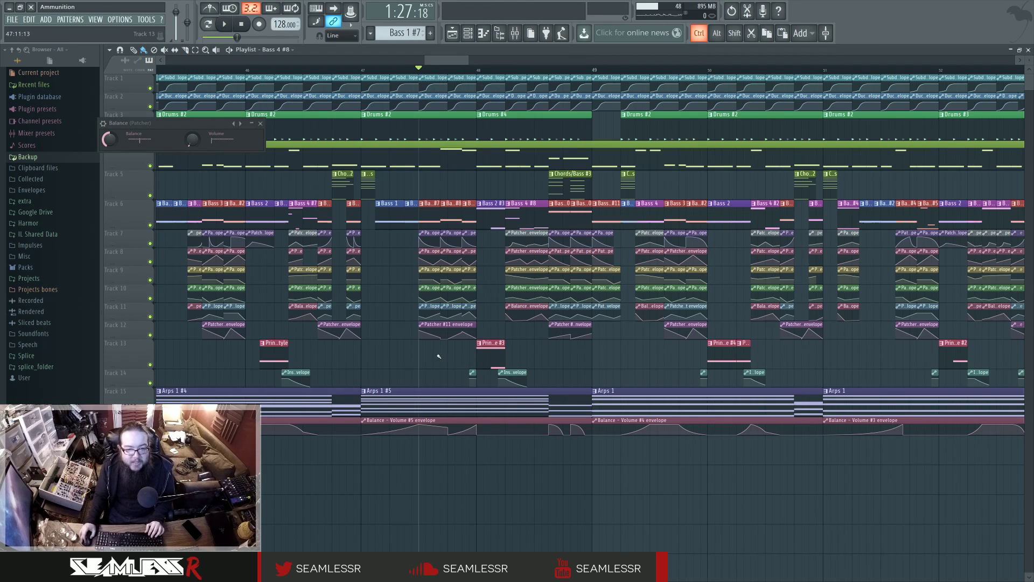
{"action": "scroll", "coordinate": [439, 356], "scroll_direction": "up", "scroll_amount": 2, "text": "ctrl"}
{"action": "scroll", "coordinate": [446, 358], "scroll_direction": "up", "scroll_amount": 2, "text": "ctrl"}
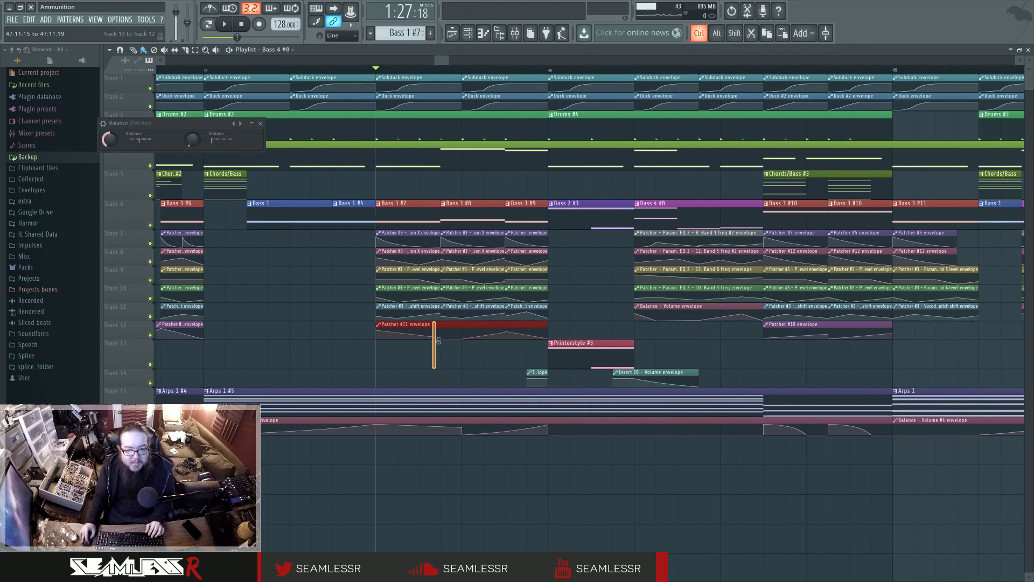
{"action": "scroll", "coordinate": [437, 361], "scroll_direction": "down", "scroll_amount": 1, "text": "ctrl"}
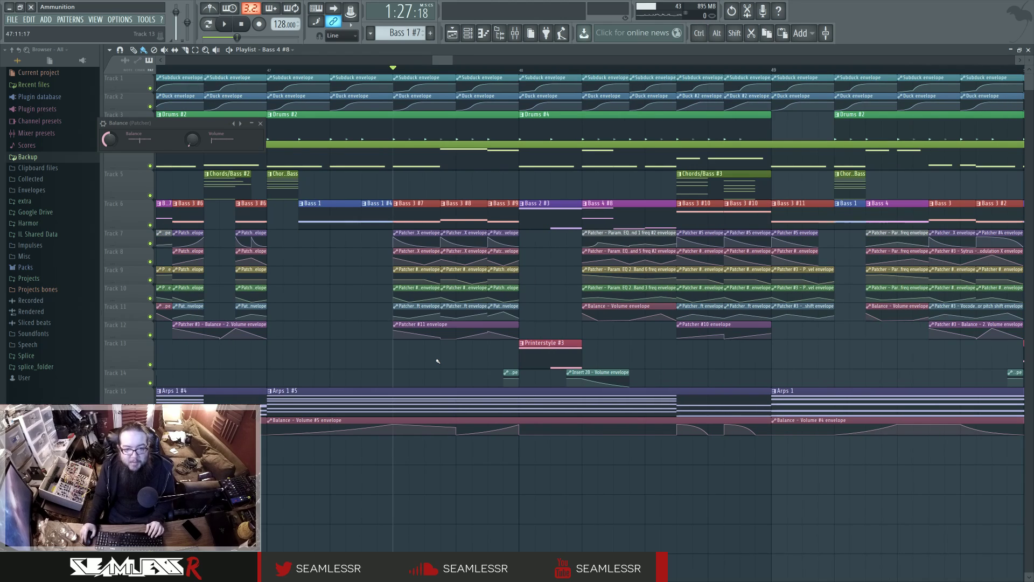
{"action": "scroll", "coordinate": [437, 361], "scroll_direction": "down", "scroll_amount": 1, "text": "ctrl"}
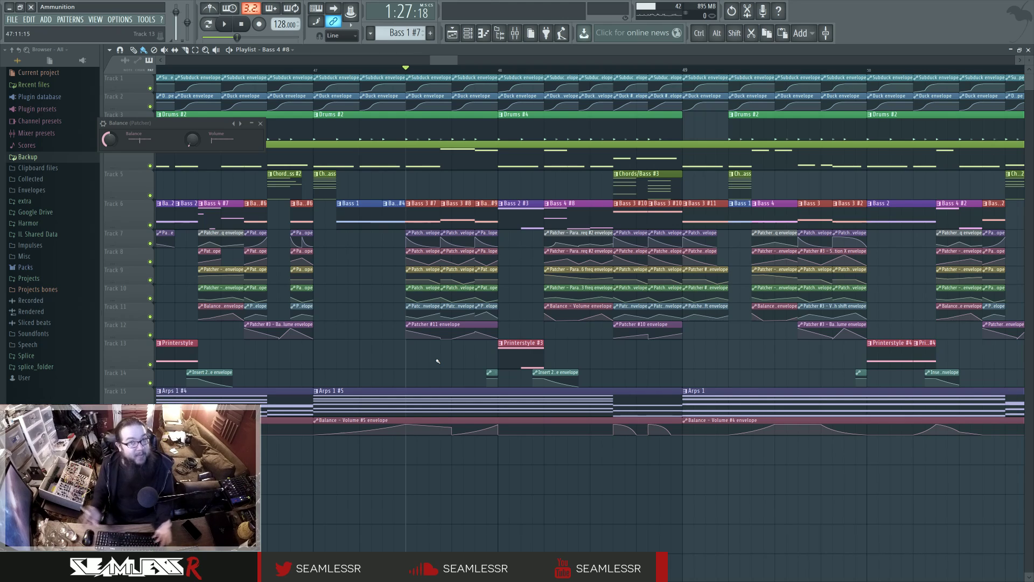
{"action": "scroll", "coordinate": [437, 361], "scroll_direction": "down", "scroll_amount": 2}
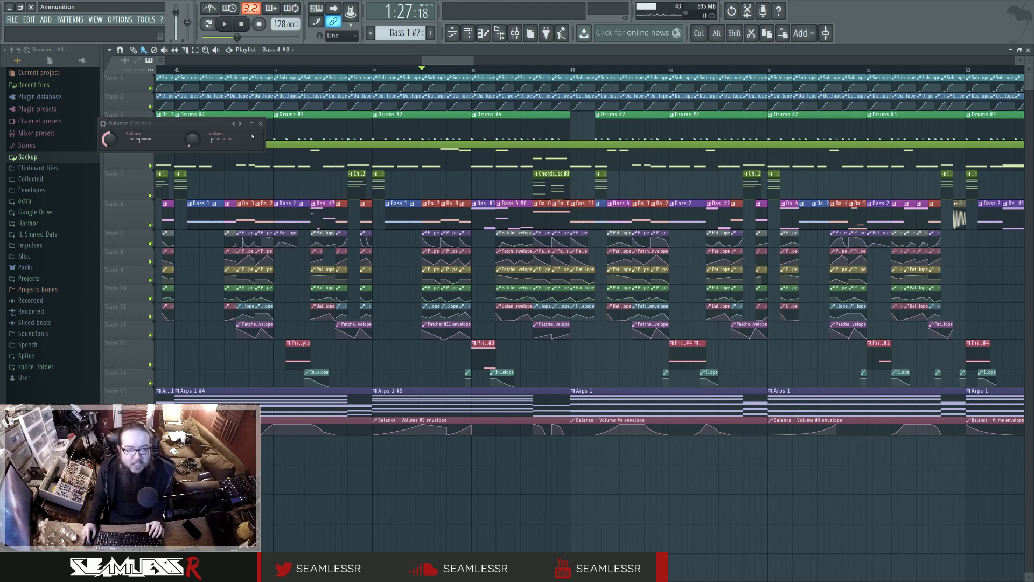
{"action": "key", "text": "space"}
{"action": "key", "text": "space"}
{"action": "scroll", "coordinate": [430, 232], "scroll_direction": "up", "scroll_amount": 4}
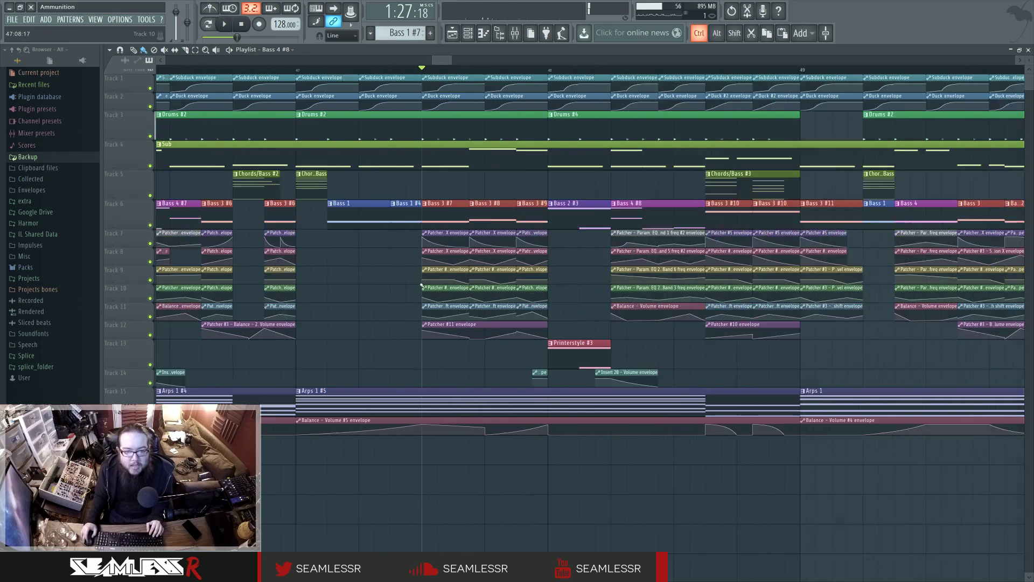
{"action": "left_click", "coordinate": [496, 233], "text": "ctrl"}
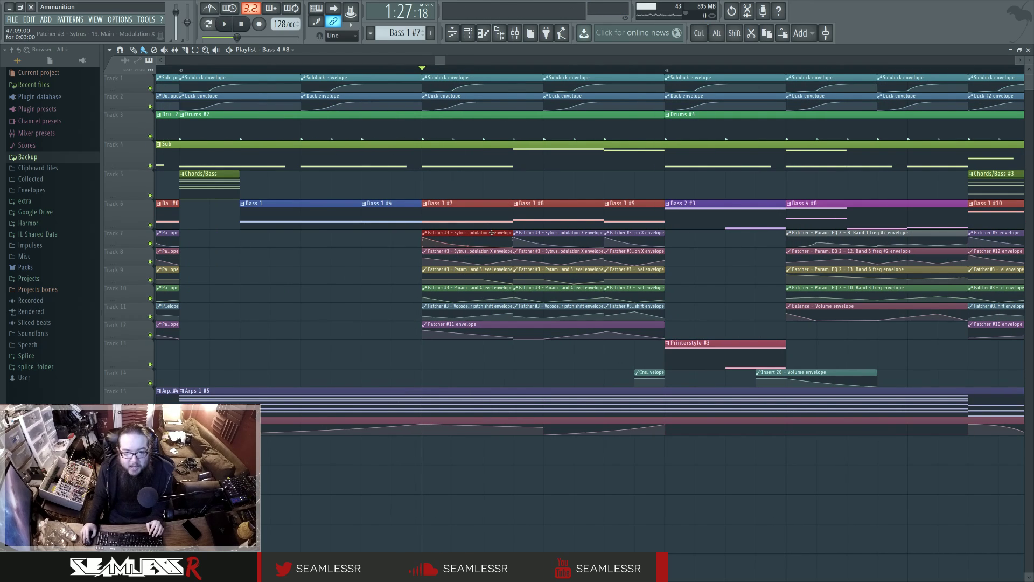
Open the Bass 3 #7 pattern in the piano roll, audition a few low keys around E1, and return to the playlist.
{"action": "double_click", "coordinate": [485, 221]}
{"action": "left_click", "coordinate": [130, 311]}
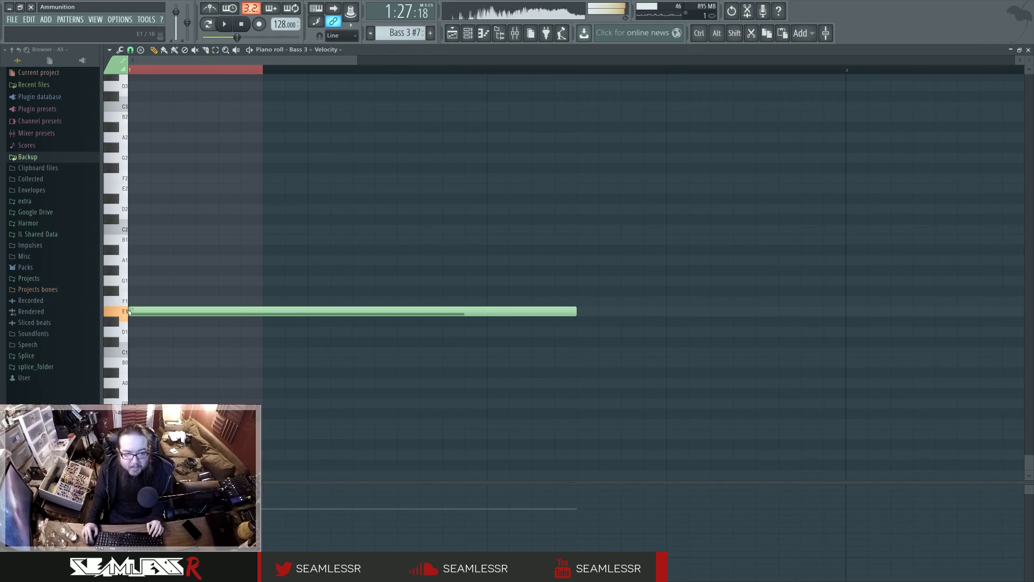
{"action": "left_click", "coordinate": [129, 260]}
{"action": "left_click", "coordinate": [130, 364]}
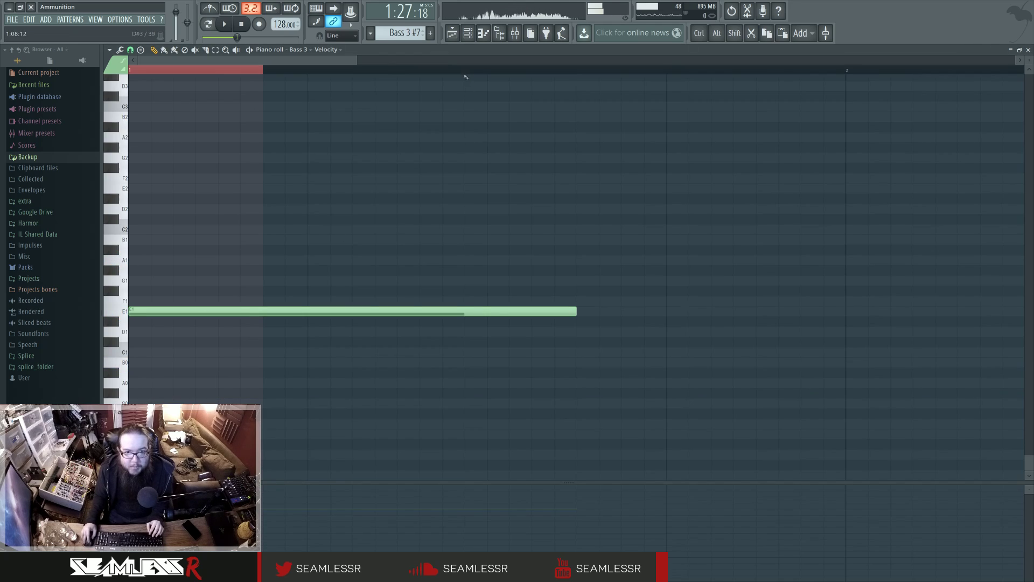
{"action": "key", "text": "F6"}
{"action": "key", "text": "F5"}
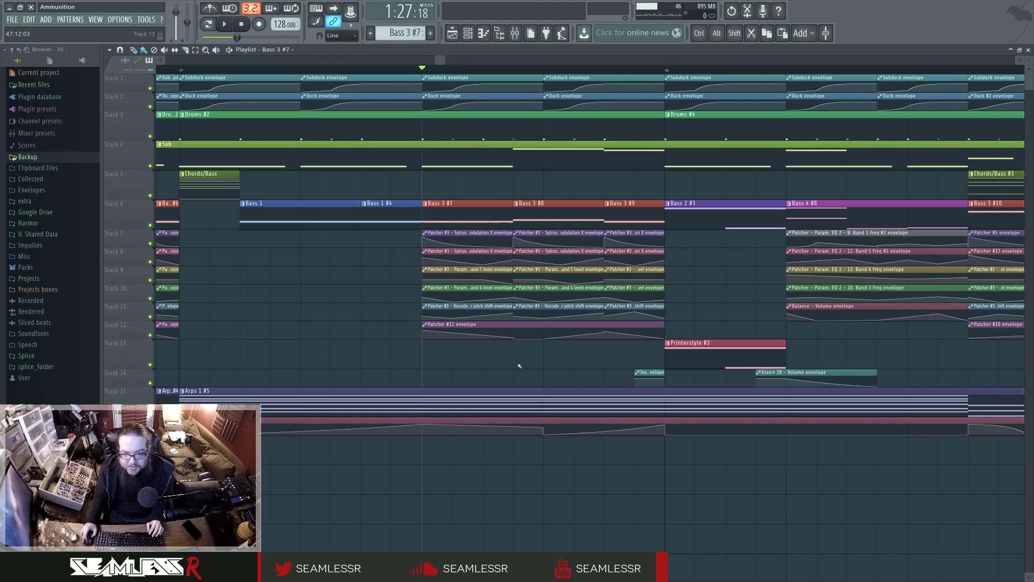
Play the song from Bass 3 #7, following the arrangement, and continue listening from the Bass 4 #2 clip in bar 50.
{"action": "scroll", "coordinate": [520, 366], "scroll_direction": "right", "scroll_amount": 1}
{"action": "key", "text": "space"}
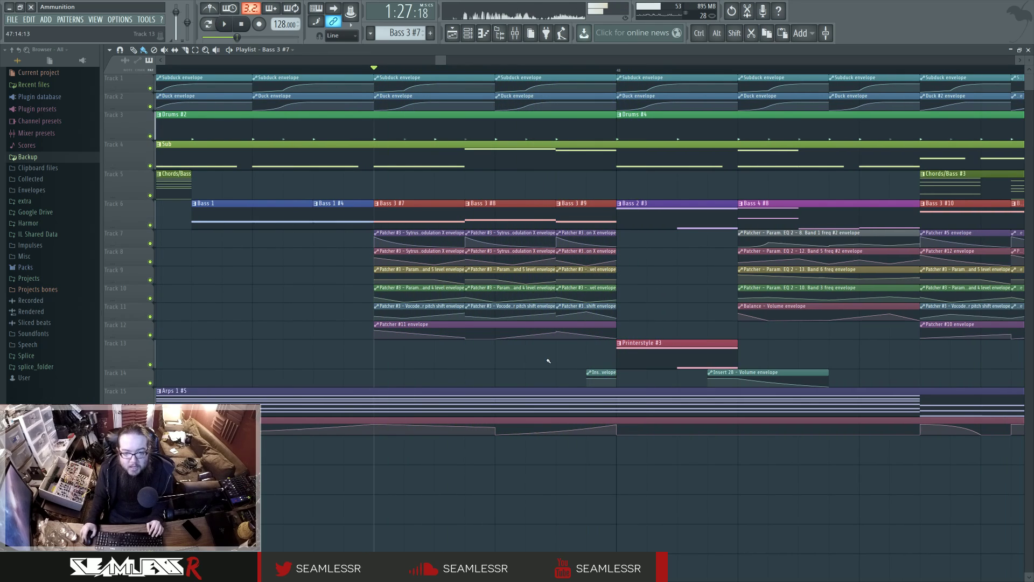
{"action": "scroll", "coordinate": [548, 360], "scroll_direction": "down", "scroll_amount": 3}
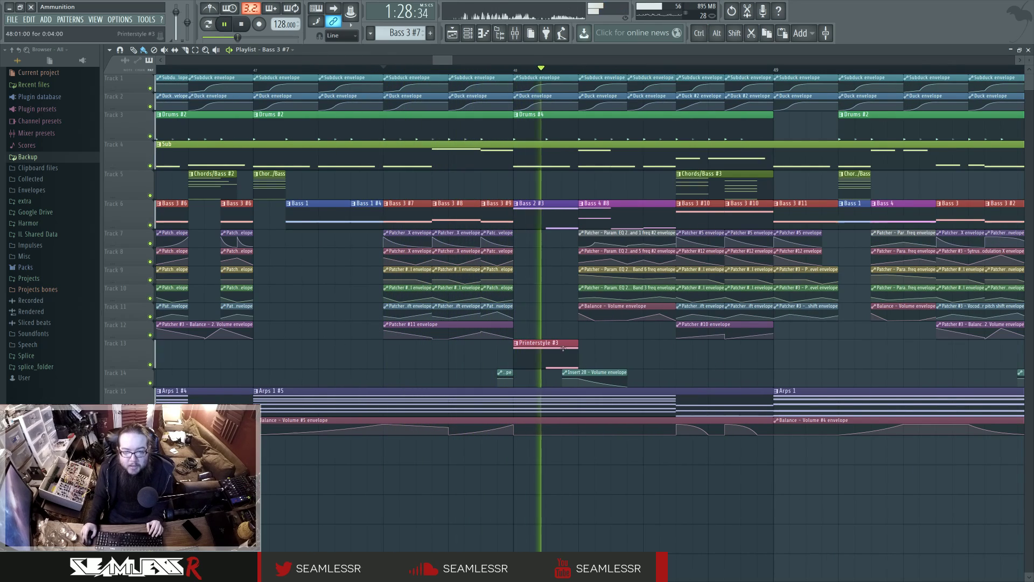
{"action": "scroll", "coordinate": [700, 355], "scroll_direction": "right", "scroll_amount": 3}
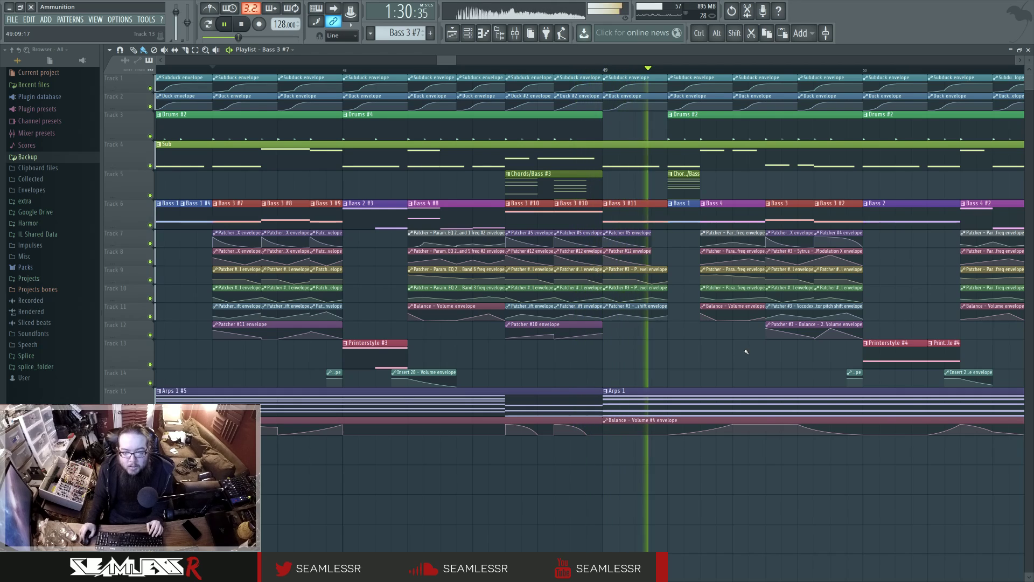
{"action": "scroll", "coordinate": [746, 351], "scroll_direction": "right", "scroll_amount": 4}
{"action": "scroll", "coordinate": [645, 303], "scroll_direction": "right", "scroll_amount": 1}
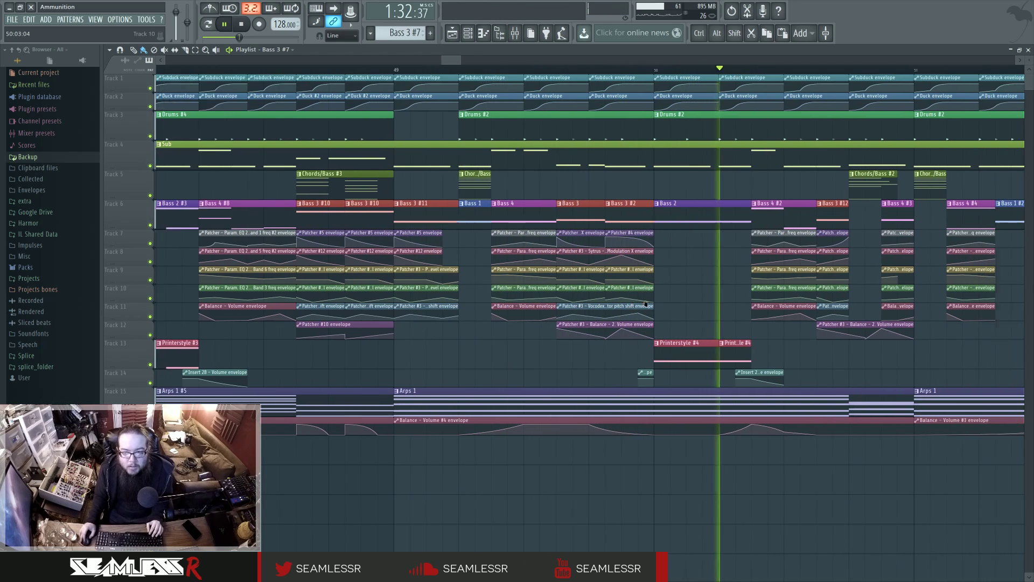
{"action": "scroll", "coordinate": [645, 303], "scroll_direction": "right", "scroll_amount": 2}
{"action": "scroll", "coordinate": [429, 307], "scroll_direction": "right", "scroll_amount": 3}
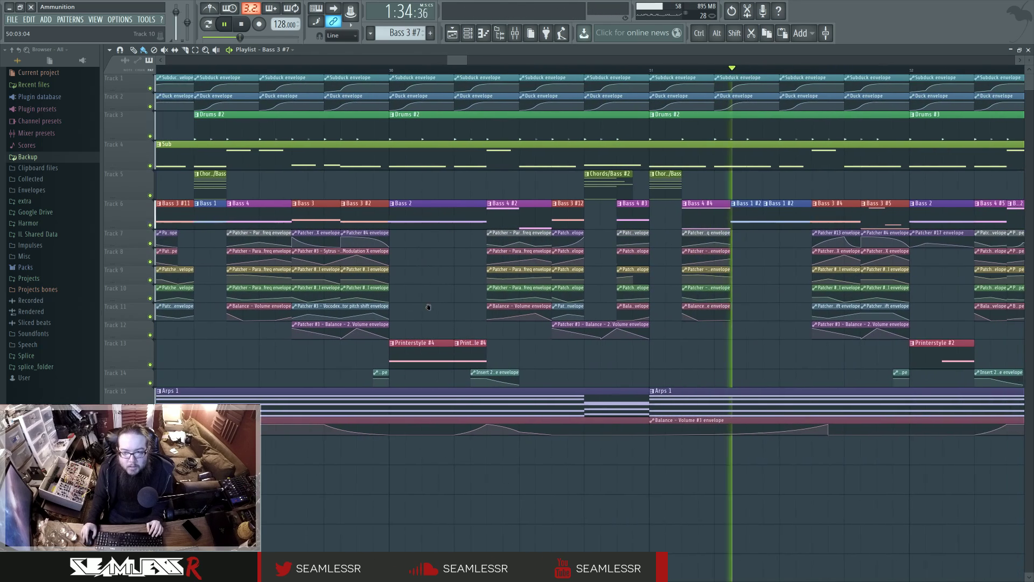
{"action": "scroll", "coordinate": [429, 307], "scroll_direction": "right", "scroll_amount": 2}
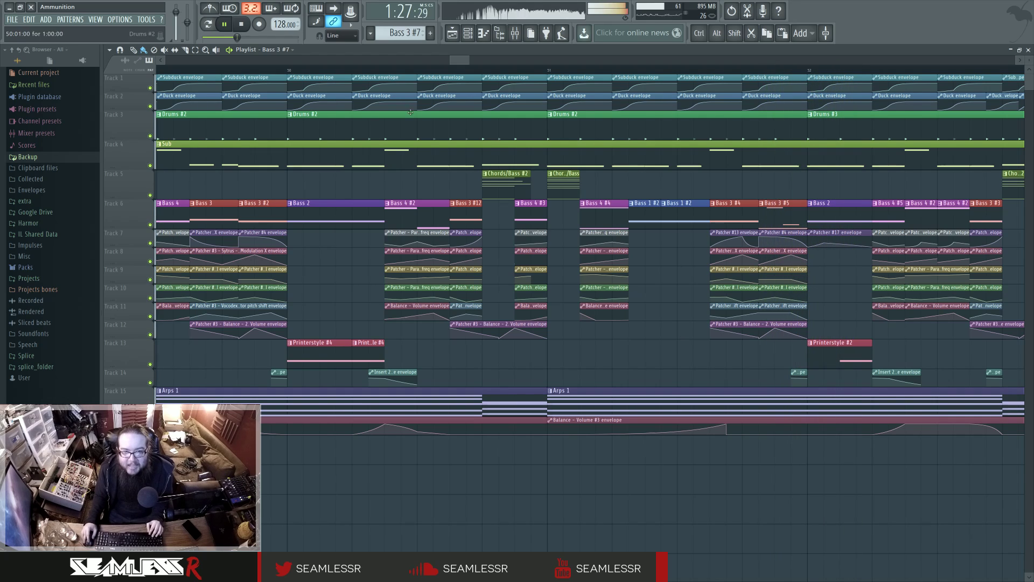
{"action": "left_click", "coordinate": [385, 67]}
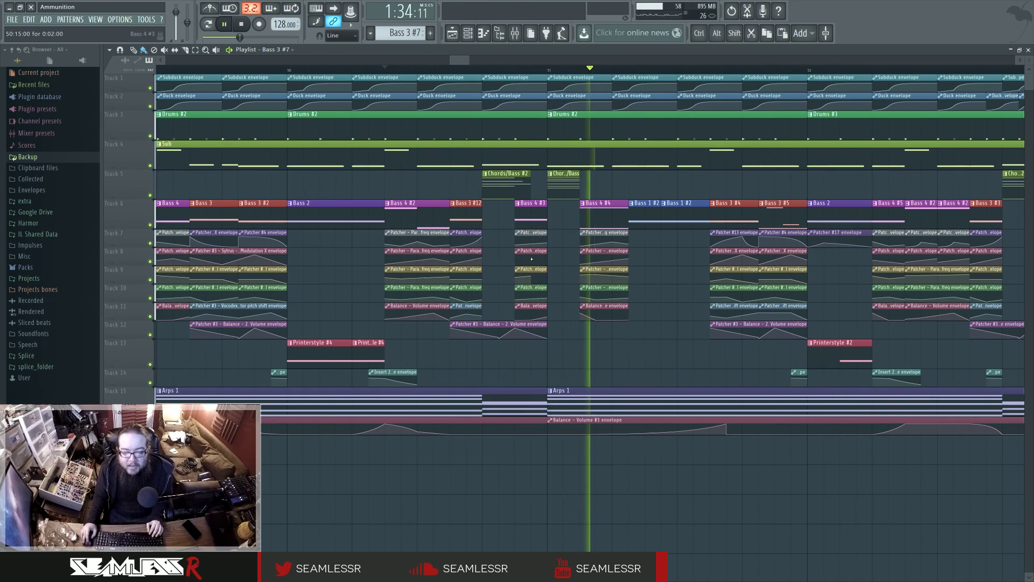
{"action": "key", "text": "space"}
Move the playback position to the start of Bass 3 #4 in bar 43 and audition it with its Sytrus Modulation X automation.
{"action": "scroll", "coordinate": [531, 259], "scroll_direction": "left", "scroll_amount": 5}
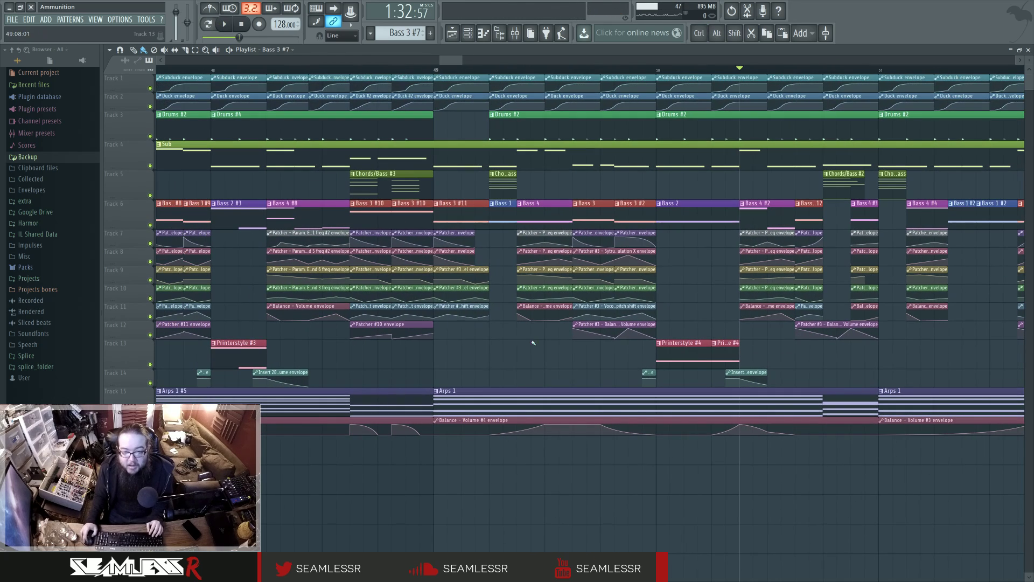
{"action": "scroll", "coordinate": [612, 334], "scroll_direction": "up", "scroll_amount": 1}
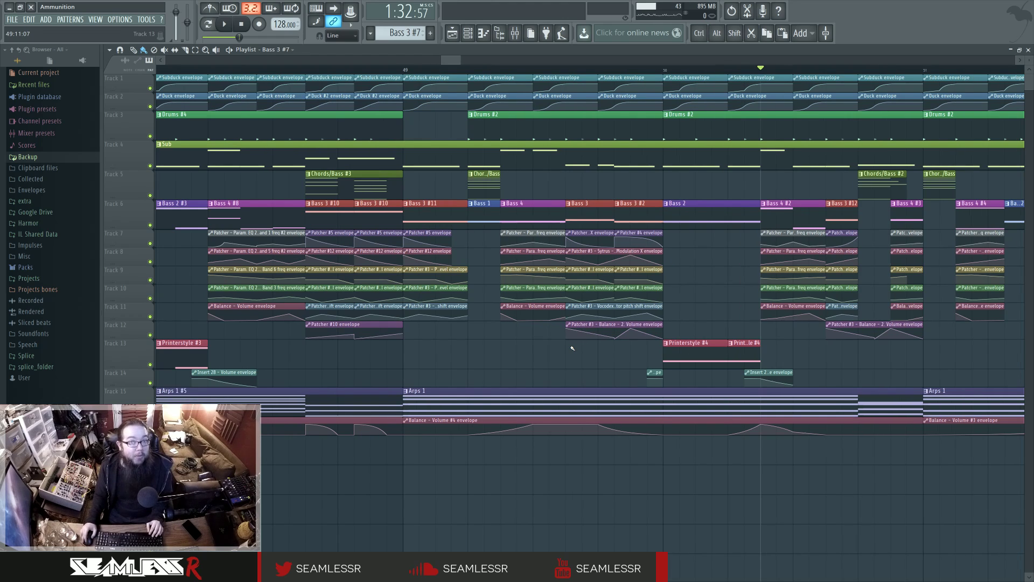
{"action": "scroll", "coordinate": [473, 356], "scroll_direction": "down", "scroll_amount": 8}
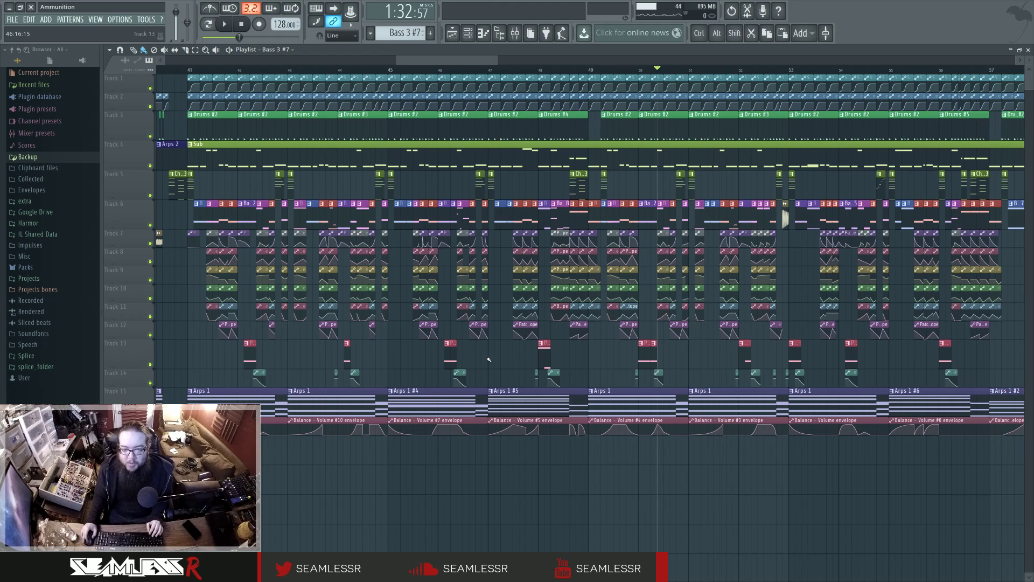
{"action": "scroll", "coordinate": [566, 364], "scroll_direction": "left", "scroll_amount": 2}
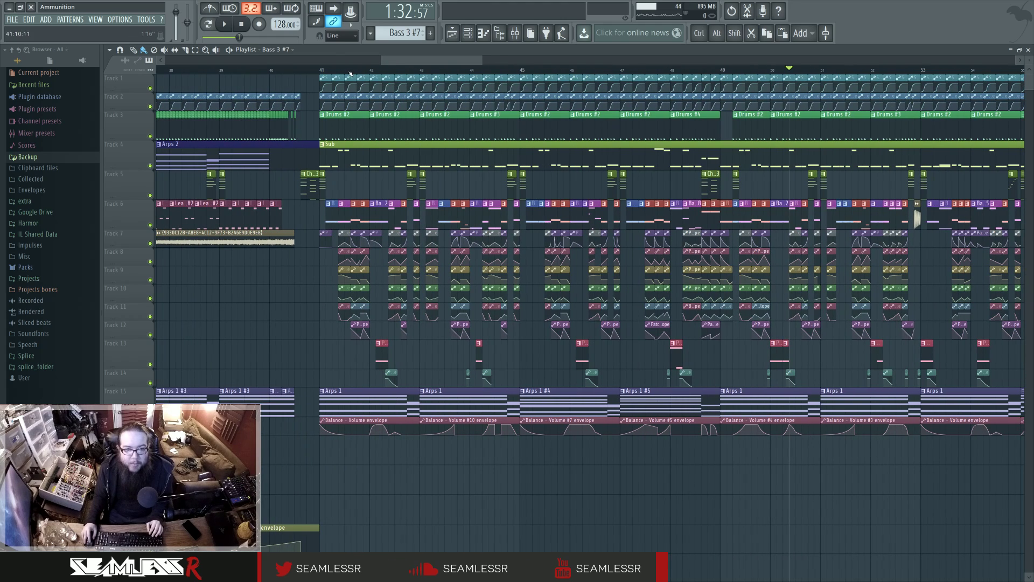
{"action": "left_click_drag", "start_coordinate": [350, 72], "coordinate": [453, 72]}
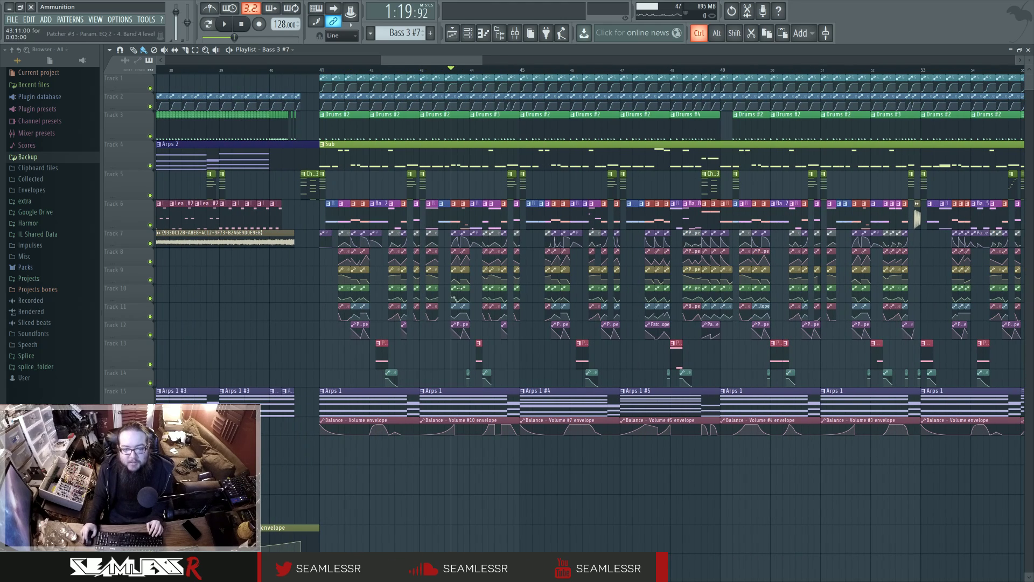
{"action": "scroll", "coordinate": [454, 298], "scroll_direction": "up", "scroll_amount": 8}
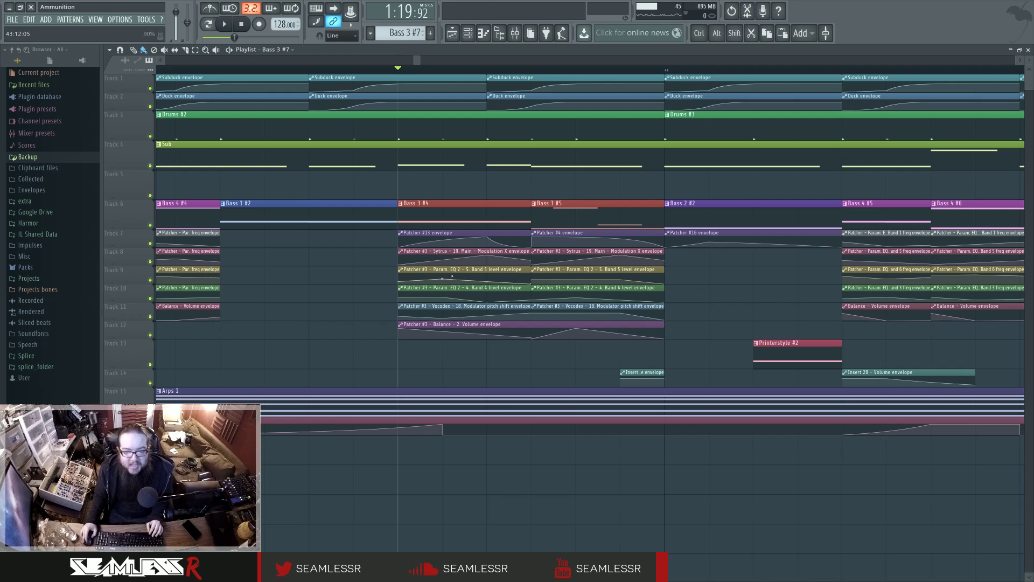
{"action": "left_click", "coordinate": [478, 252], "text": "ctrl"}
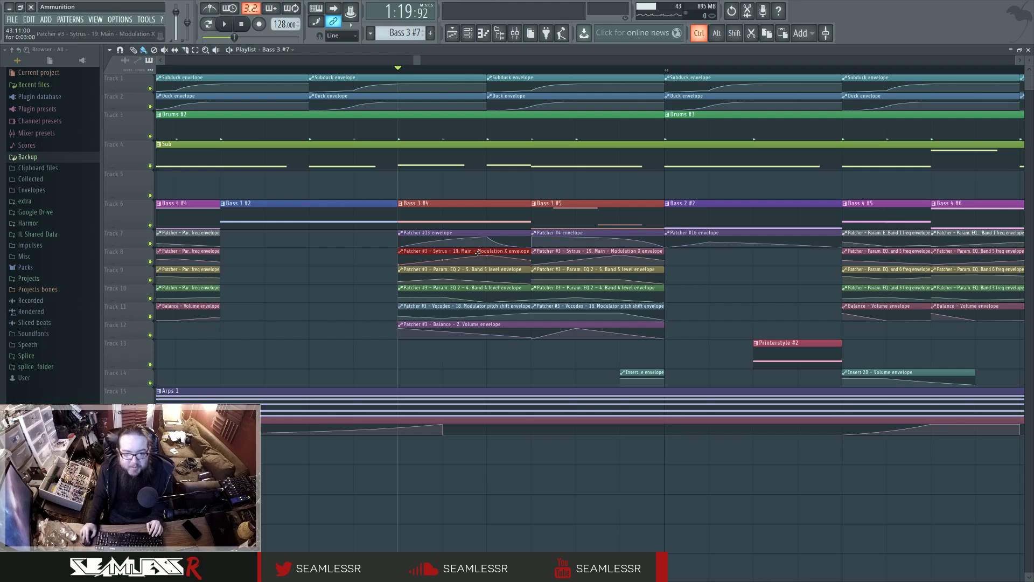
{"action": "key", "text": "space"}
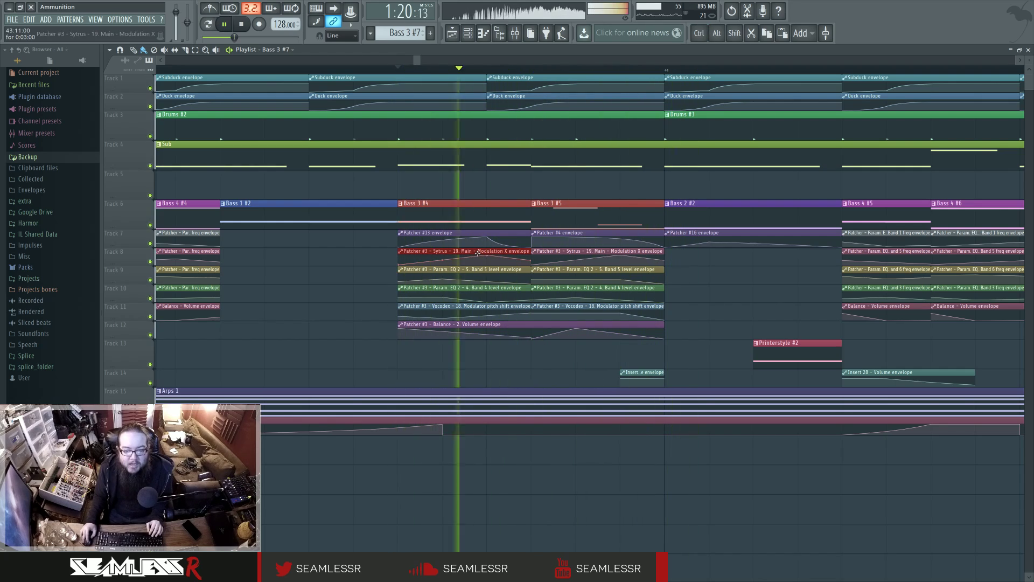
{"action": "key", "text": "space"}
Examine the automation clips stacked beneath Bass 3 #4, from the Patcher #13 envelope through Modulation X to the Balance volume envelope.
{"action": "left_click", "coordinate": [481, 233], "text": "ctrl"}
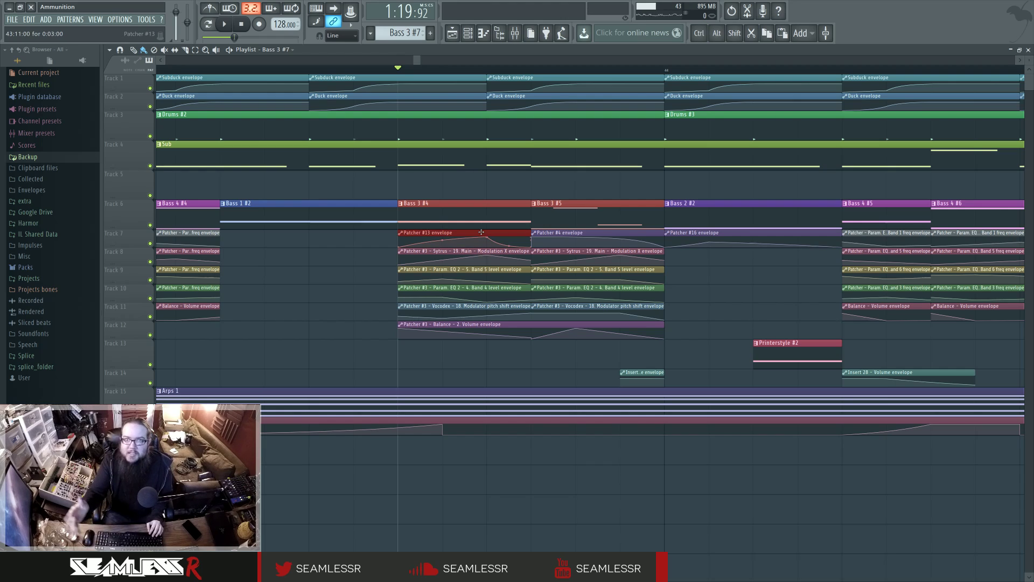
{"action": "left_click", "coordinate": [486, 252]}
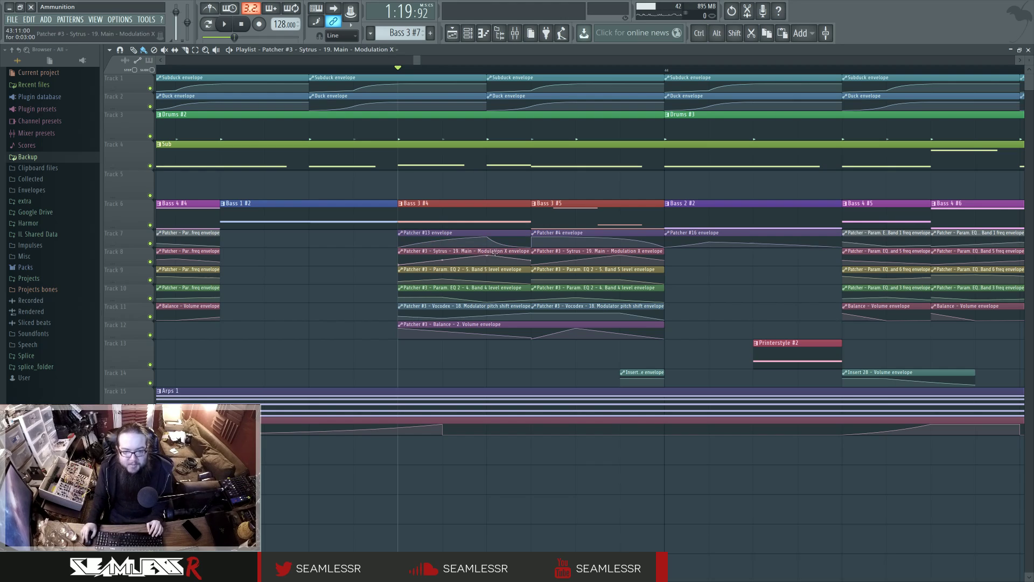
{"action": "left_click", "coordinate": [491, 291]}
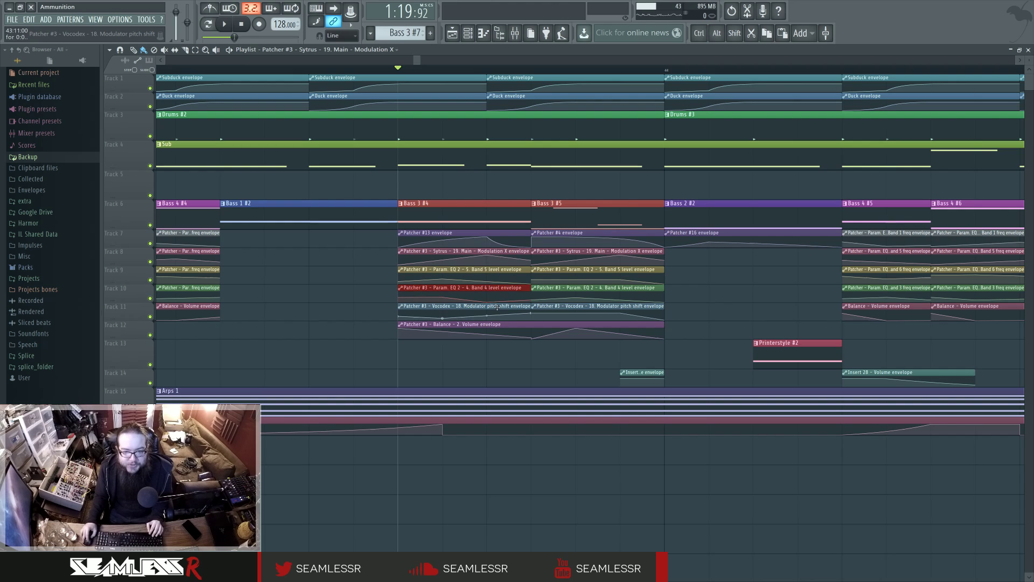
{"action": "left_click", "coordinate": [496, 307]}
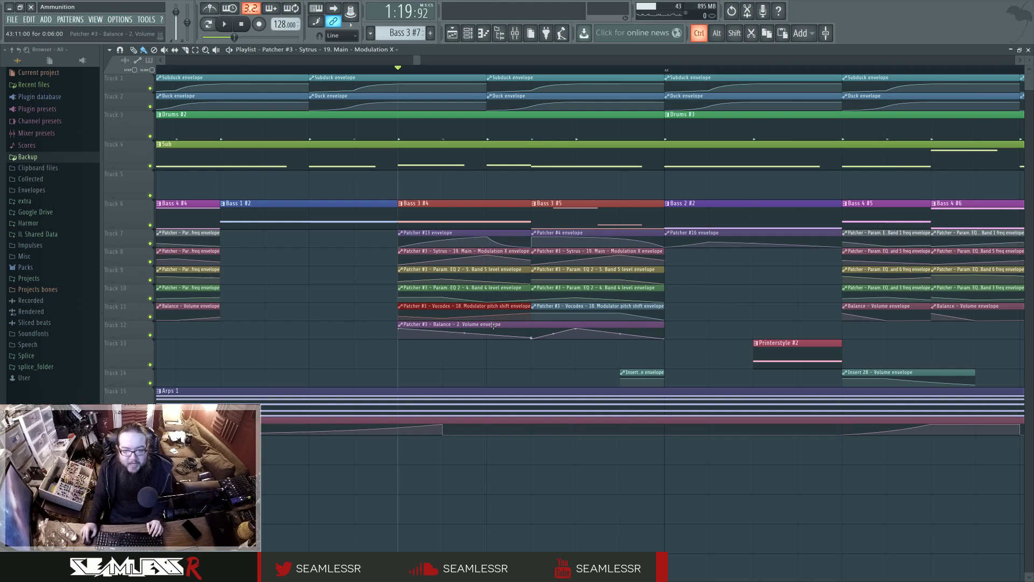
{"action": "left_click", "coordinate": [496, 325]}
Audition the song from the start of the Chords/Bass #3 clip in bar 48.
{"action": "scroll", "coordinate": [341, 294], "scroll_direction": "down", "scroll_amount": 3}
{"action": "scroll", "coordinate": [342, 294], "scroll_direction": "down", "scroll_amount": 4}
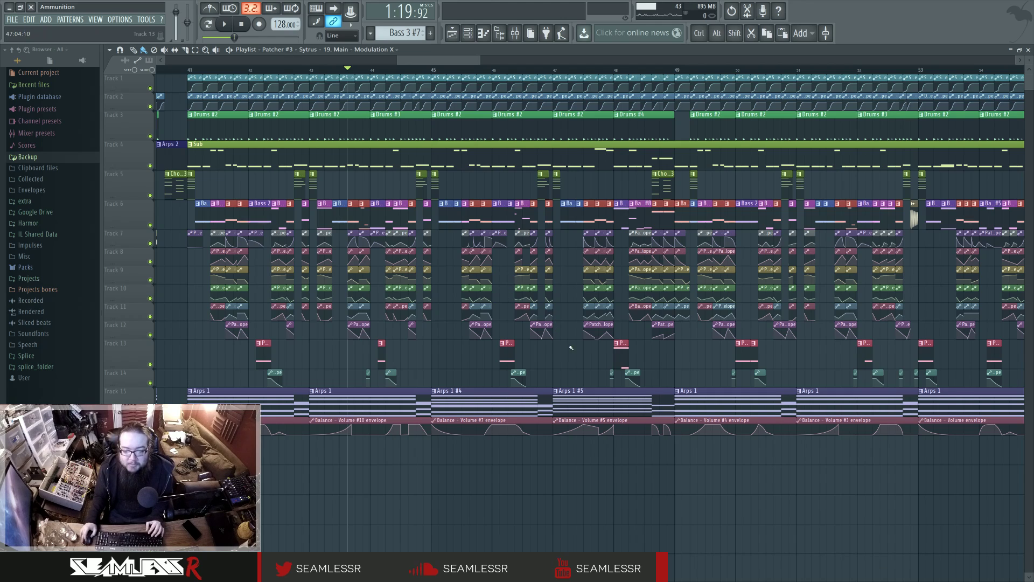
{"action": "left_click", "coordinate": [652, 69]}
{"action": "key", "text": "space"}
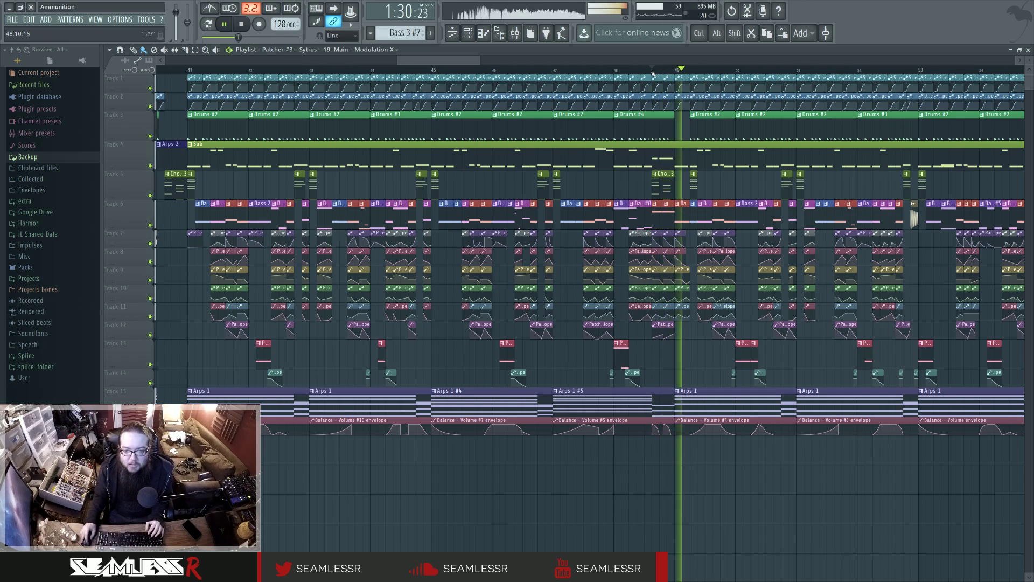
{"action": "key", "text": "space"}
Unsolo the Bass 3 mixer track so all tracks sound, and sample the full mix briefly.
{"action": "left_click", "coordinate": [515, 33]}
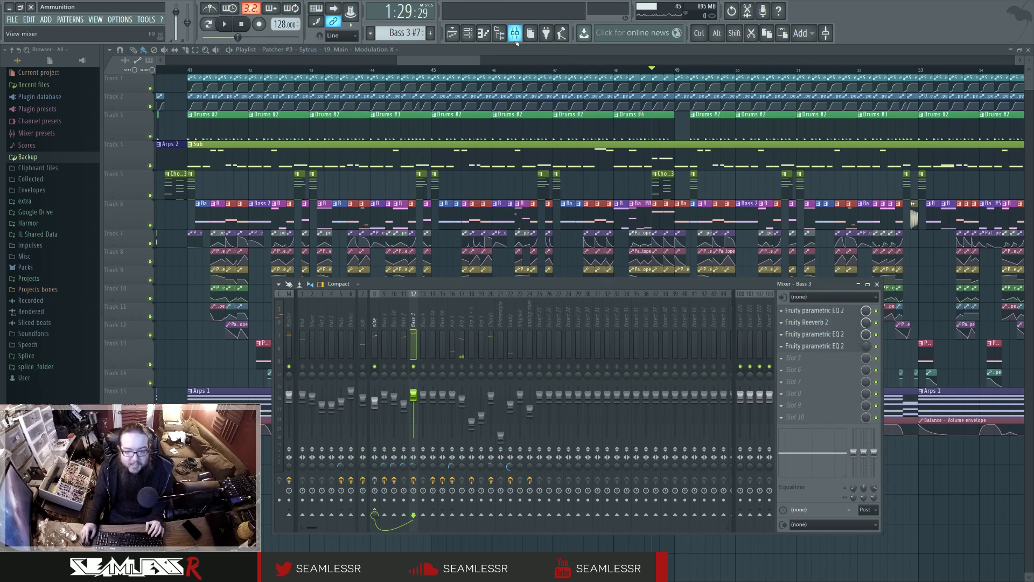
{"action": "right_click", "coordinate": [413, 371]}
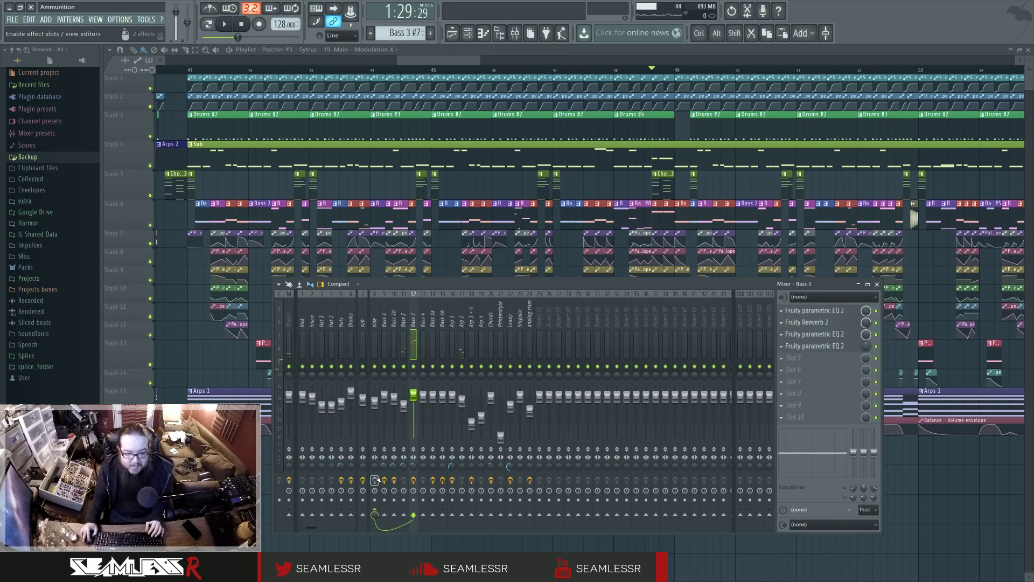
{"action": "key", "text": "space"}
{"action": "key", "text": "space"}
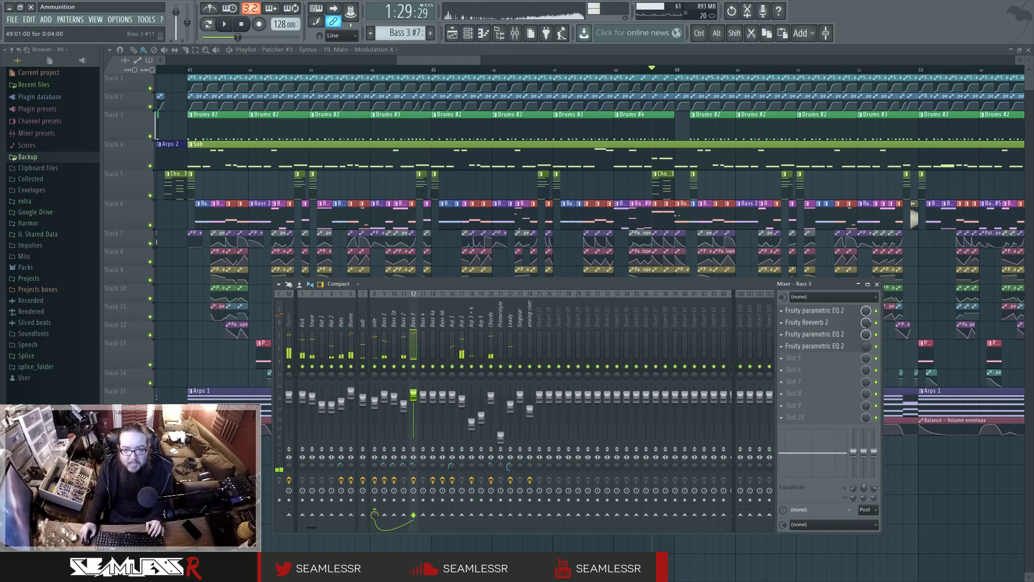
Move the playback position to bar 49 at the start of Bass 3 #11 and audition the passage.
{"action": "scroll", "coordinate": [653, 71], "scroll_direction": "up", "scroll_amount": 3}
{"action": "left_click", "coordinate": [653, 71]}
{"action": "key", "text": "space"}
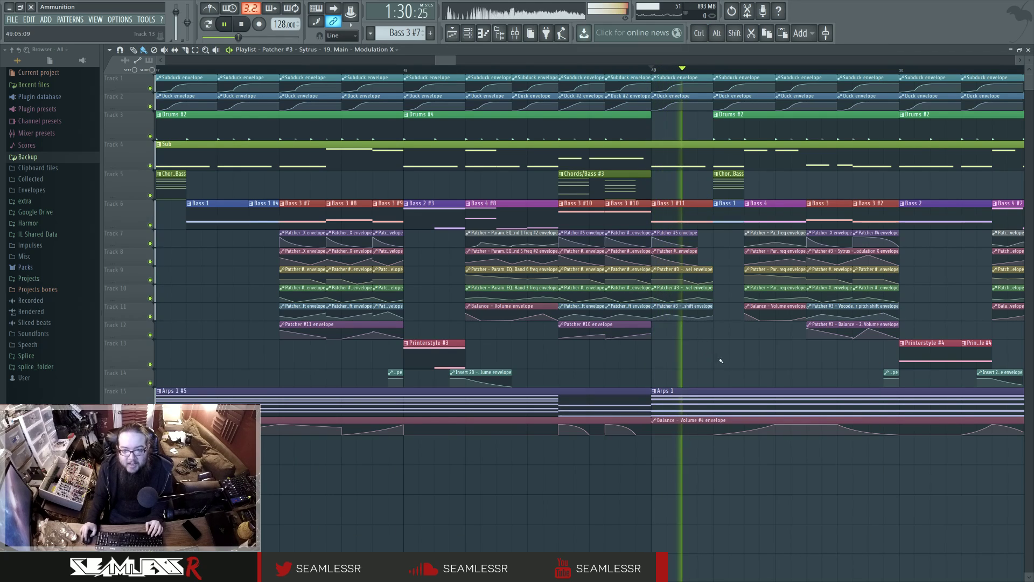
{"action": "key", "text": "space"}
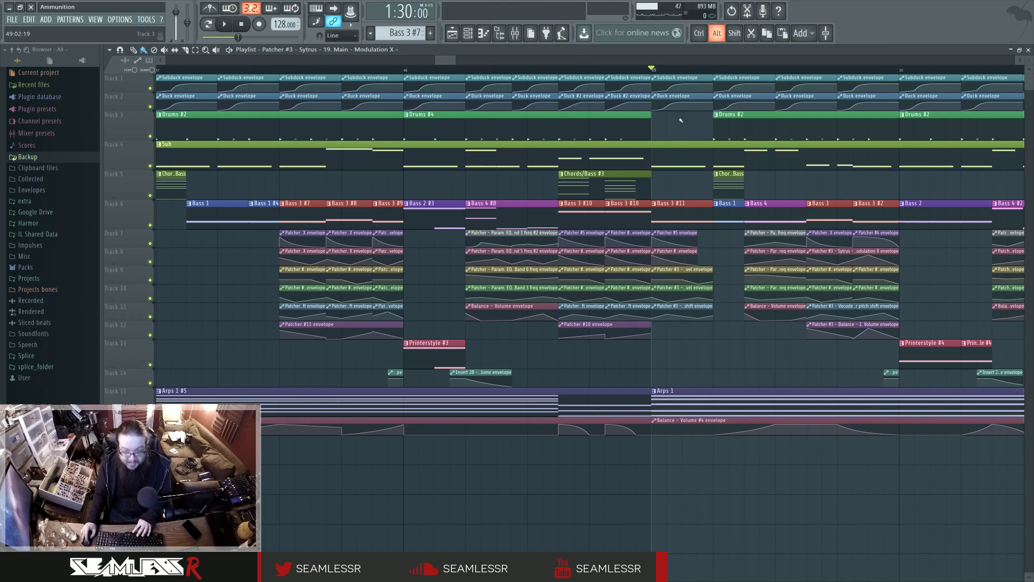
Try muting the Subduck and Duck envelope clips at bar 49 while auditioning from the Chords/Bass #3 clip, and undo the muting.
{"action": "left_click_drag", "start_coordinate": [653, 77], "coordinate": [653, 96]}
{"action": "left_click", "coordinate": [562, 70]}
{"action": "key", "text": "space"}
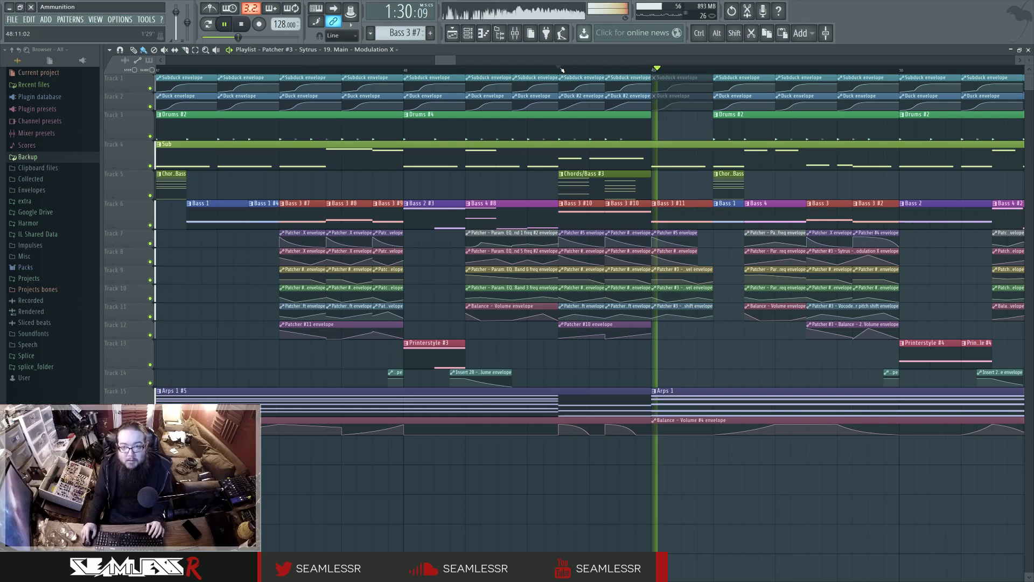
{"action": "key", "text": "ctrl+z"}
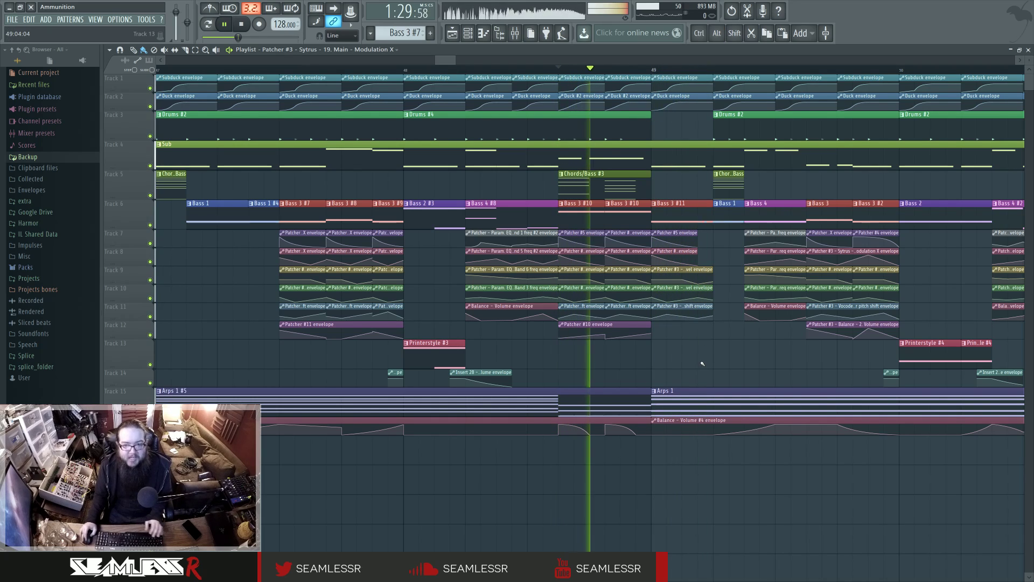
{"action": "key", "text": "space"}
Inspect the Bass 3 mixer track's effects, opening its Fruity parametric EQ 2 and Fruity Reeverb 2 plugins, and return to the playlist.
{"action": "scroll", "coordinate": [703, 358], "scroll_direction": "down", "scroll_amount": 2}
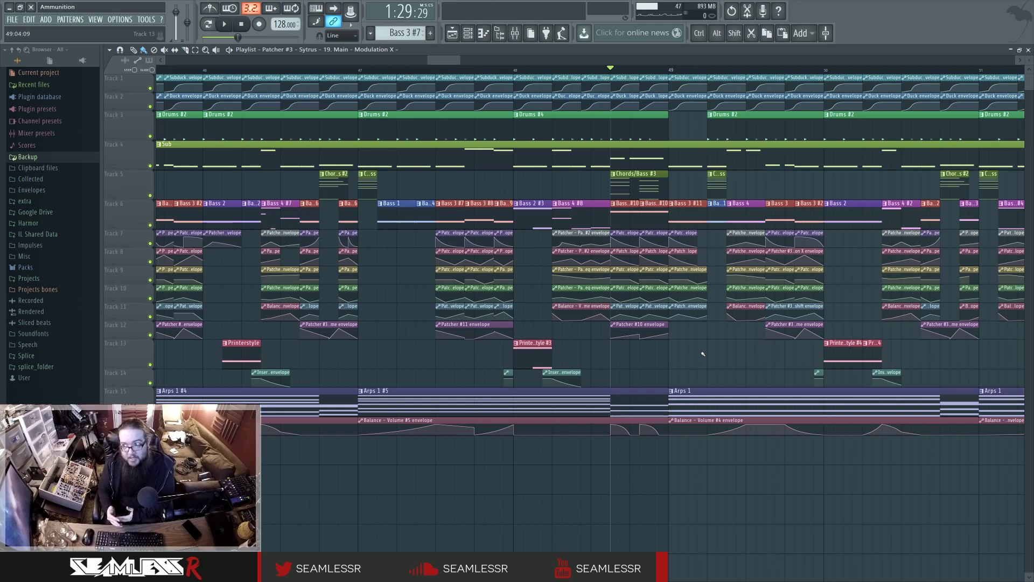
{"action": "left_click", "coordinate": [484, 34]}
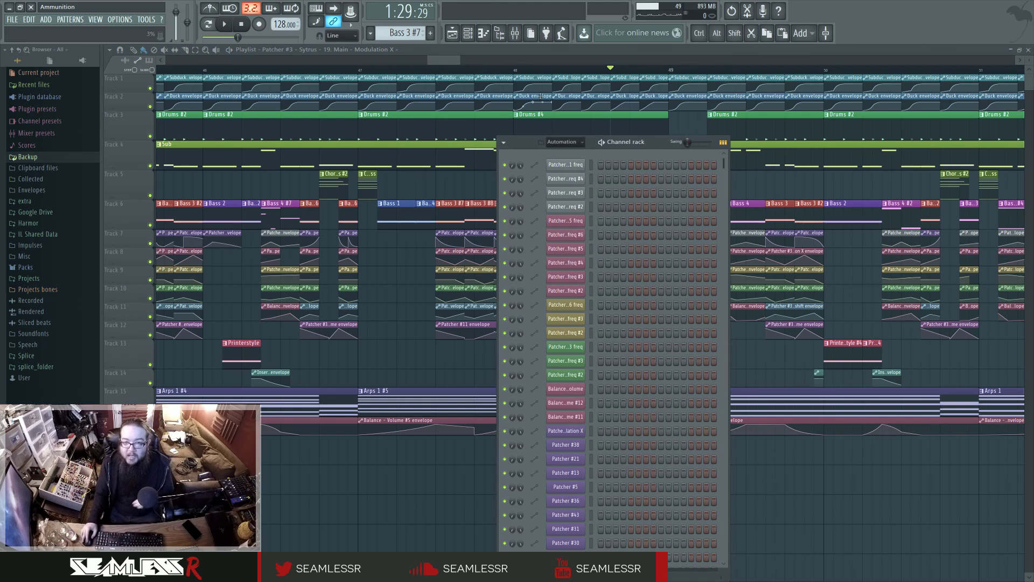
{"action": "left_click", "coordinate": [513, 38]}
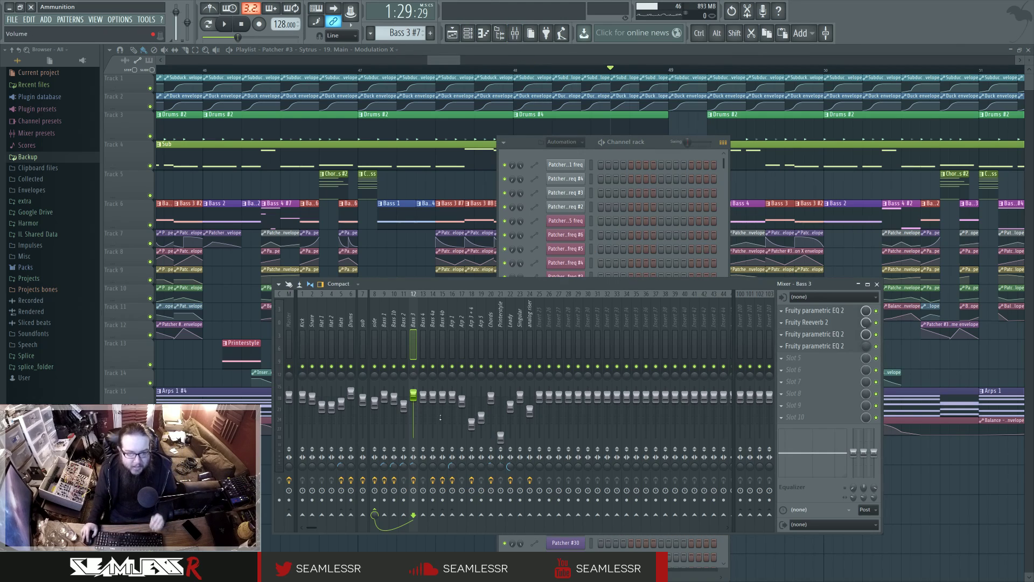
{"action": "left_click", "coordinate": [825, 311]}
{"action": "left_click", "coordinate": [826, 322]}
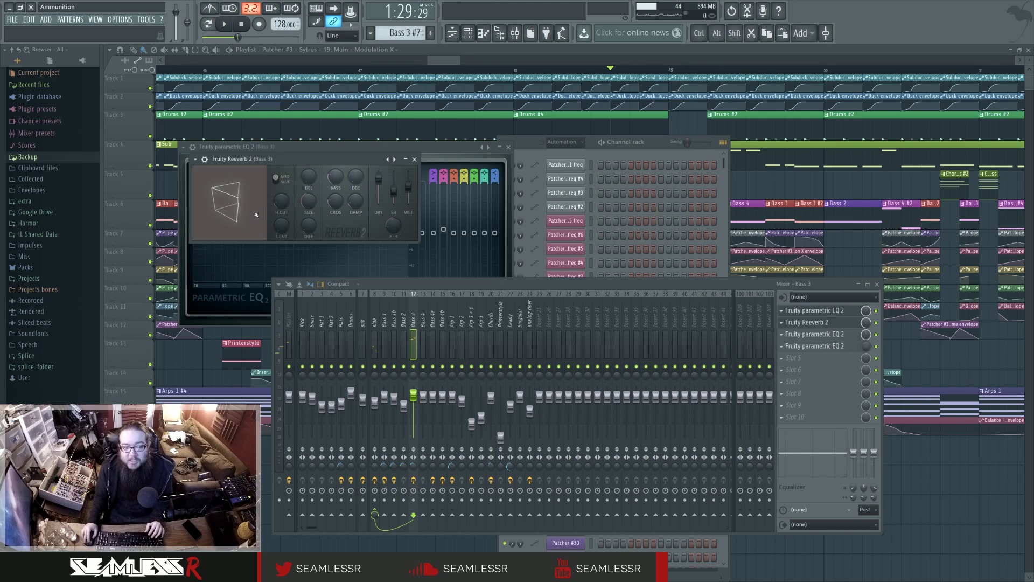
{"action": "left_click", "coordinate": [822, 334]}
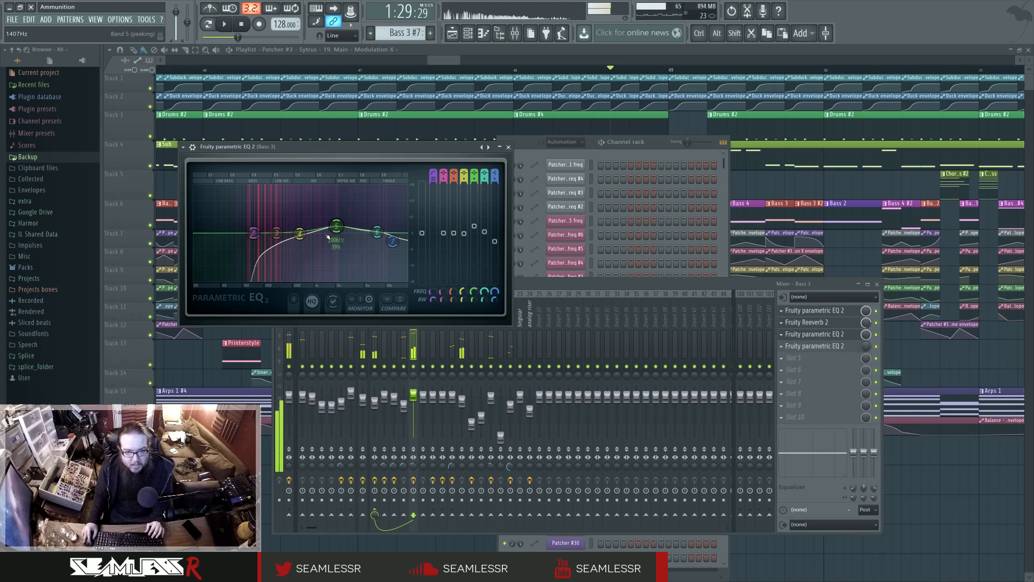
{"action": "left_click", "coordinate": [815, 316]}
{"action": "left_click", "coordinate": [824, 346]}
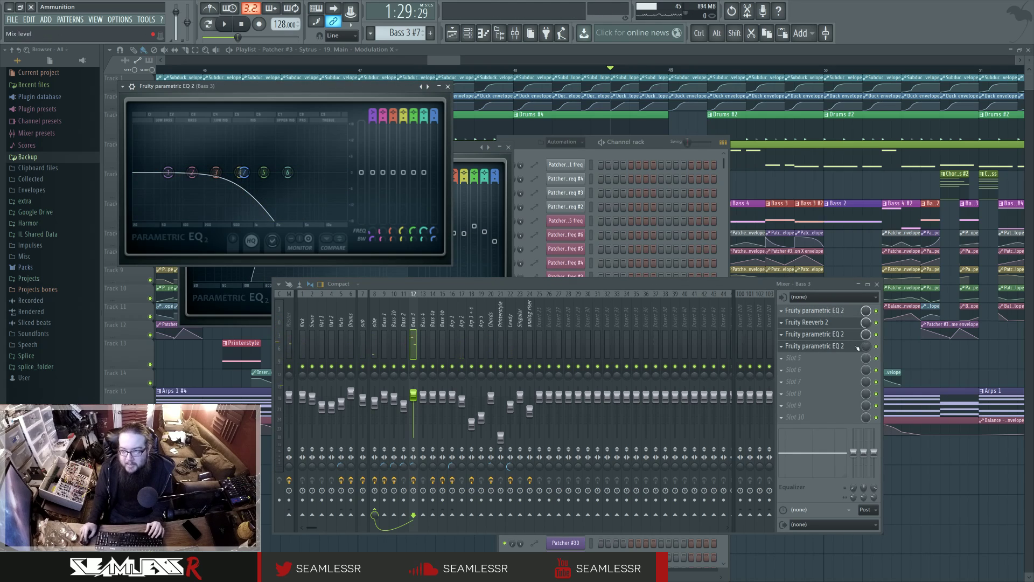
{"action": "key", "text": "F12"}
Audition the end of the song from around bar 125.
{"action": "scroll", "coordinate": [676, 278], "scroll_direction": "down", "scroll_amount": 5}
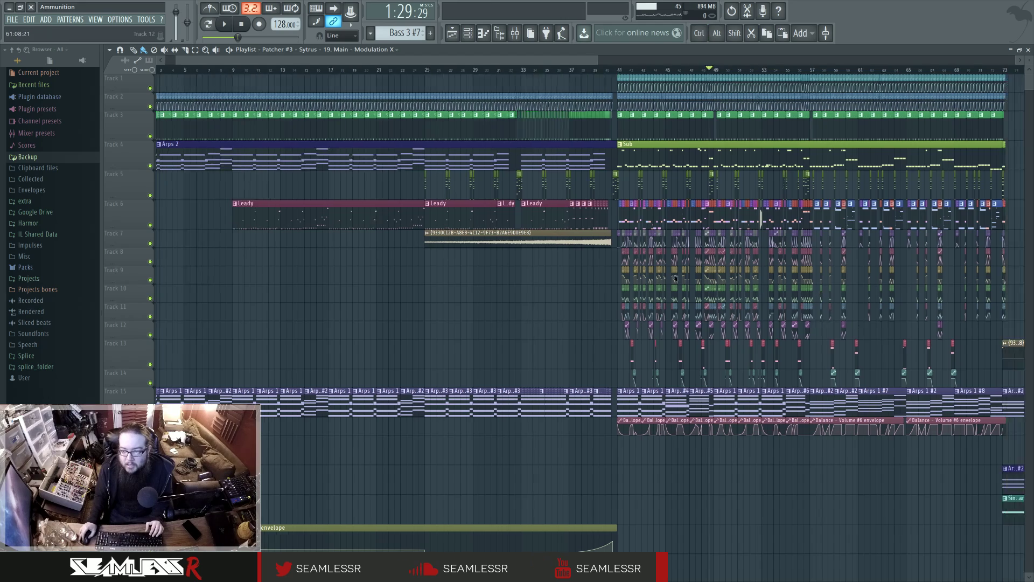
{"action": "scroll", "coordinate": [676, 278], "scroll_direction": "right", "scroll_amount": 10}
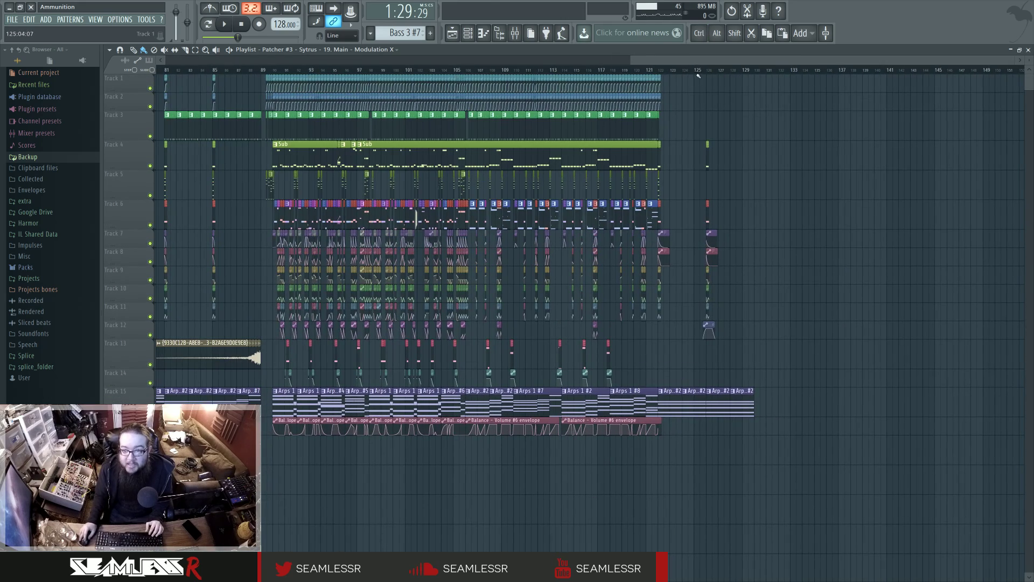
{"action": "left_click", "coordinate": [697, 74]}
{"action": "key", "text": "space"}
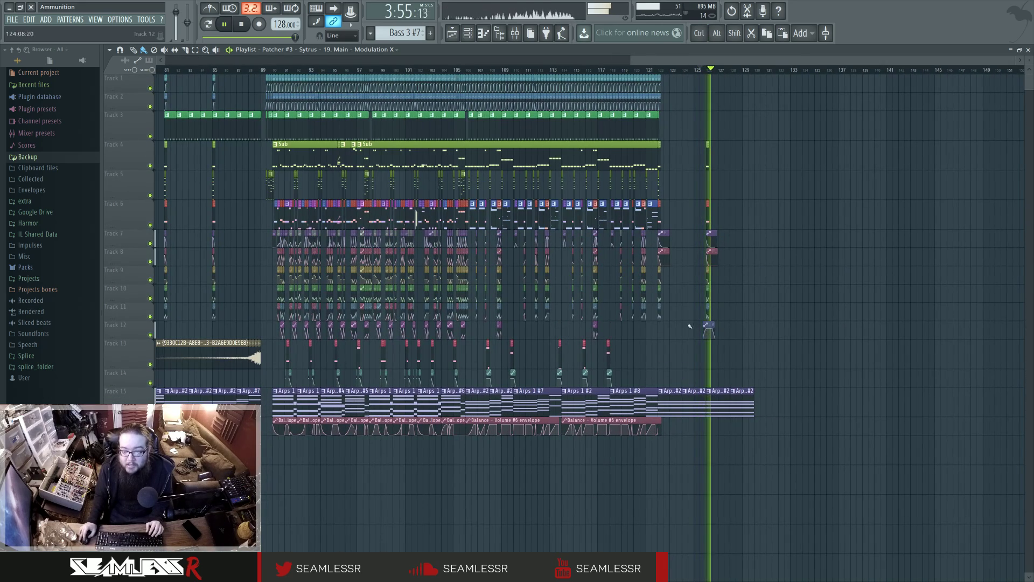
{"action": "key", "text": "space"}
Return to the first drop and briefly audition it from the start of Bass 4 #4 in bar 43.
{"action": "scroll", "coordinate": [576, 342], "scroll_direction": "left", "scroll_amount": 8}
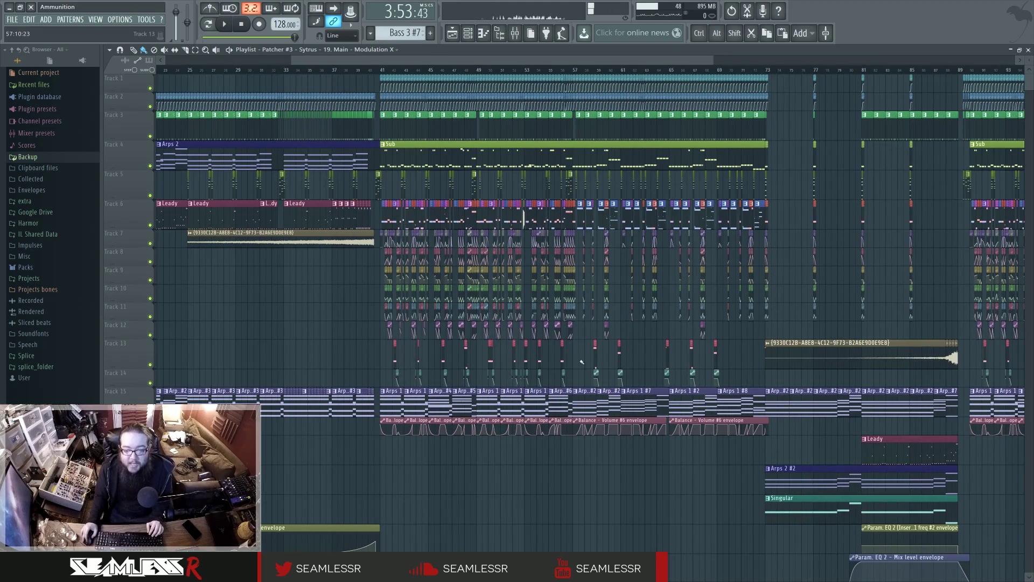
{"action": "scroll", "coordinate": [538, 420], "scroll_direction": "down", "scroll_amount": 5}
{"action": "scroll", "coordinate": [538, 420], "scroll_direction": "right", "scroll_amount": 2}
{"action": "scroll", "coordinate": [506, 484], "scroll_direction": "up", "scroll_amount": 5}
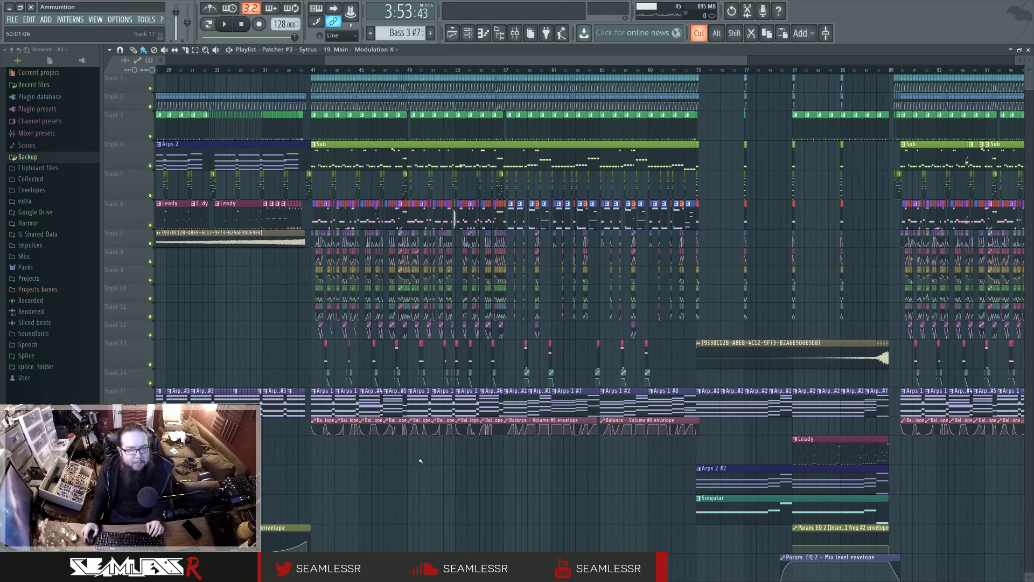
{"action": "scroll", "coordinate": [421, 461], "scroll_direction": "up", "scroll_amount": 5}
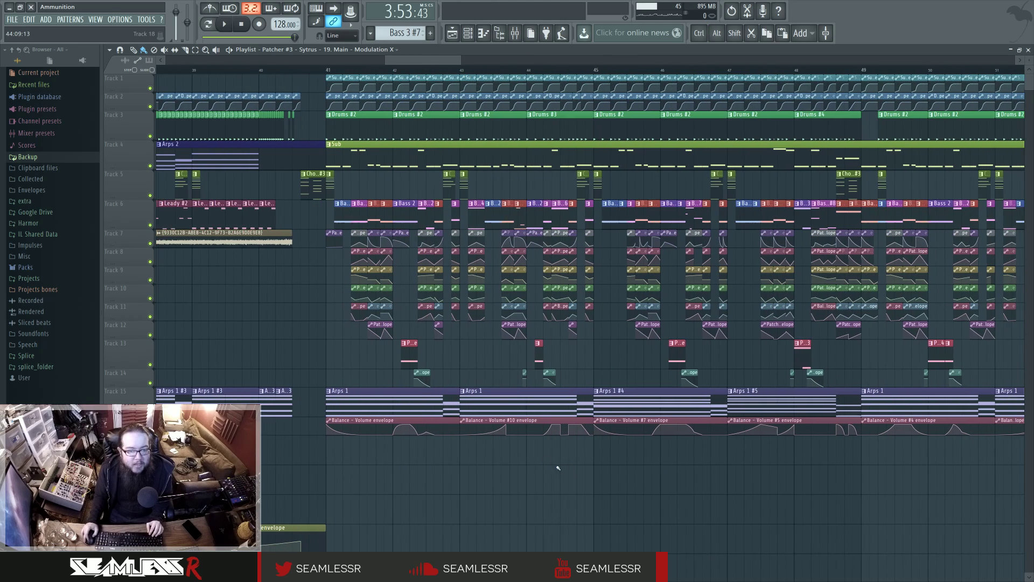
{"action": "scroll", "coordinate": [542, 312], "scroll_direction": "up", "scroll_amount": 1}
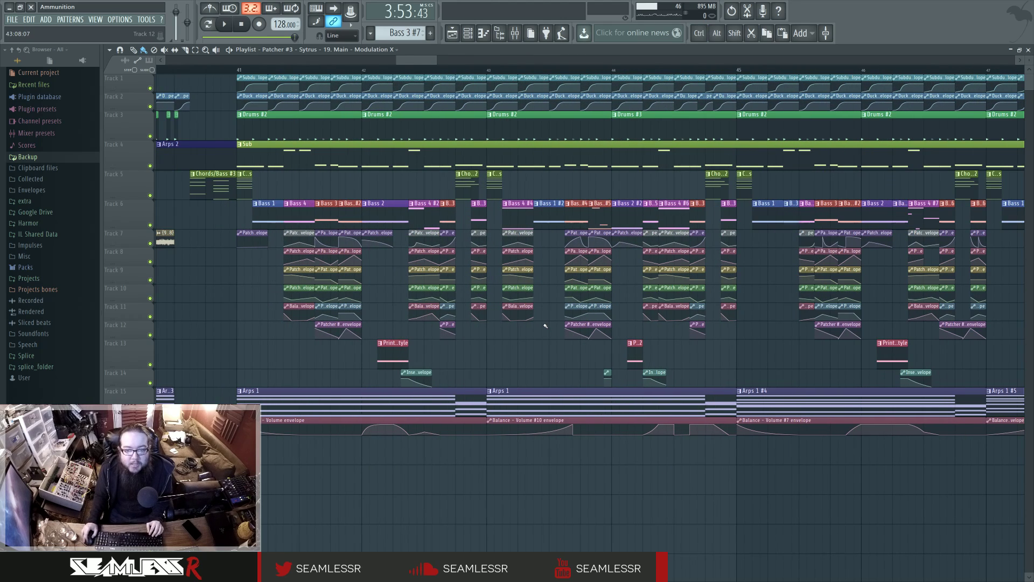
{"action": "scroll", "coordinate": [544, 326], "scroll_direction": "up", "scroll_amount": 2}
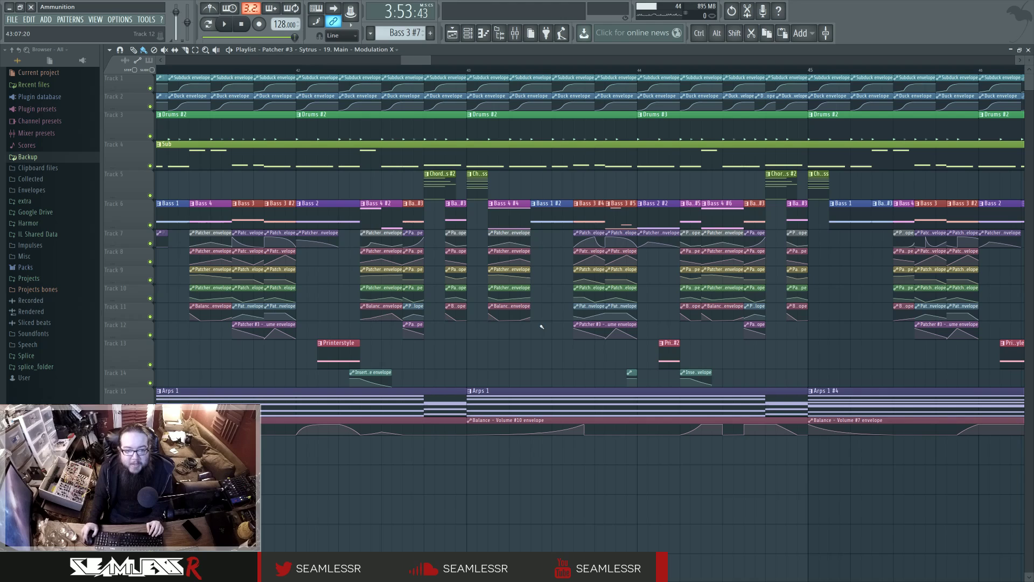
{"action": "left_click", "coordinate": [488, 68]}
{"action": "key", "text": "space"}
{"action": "key", "text": "space"}
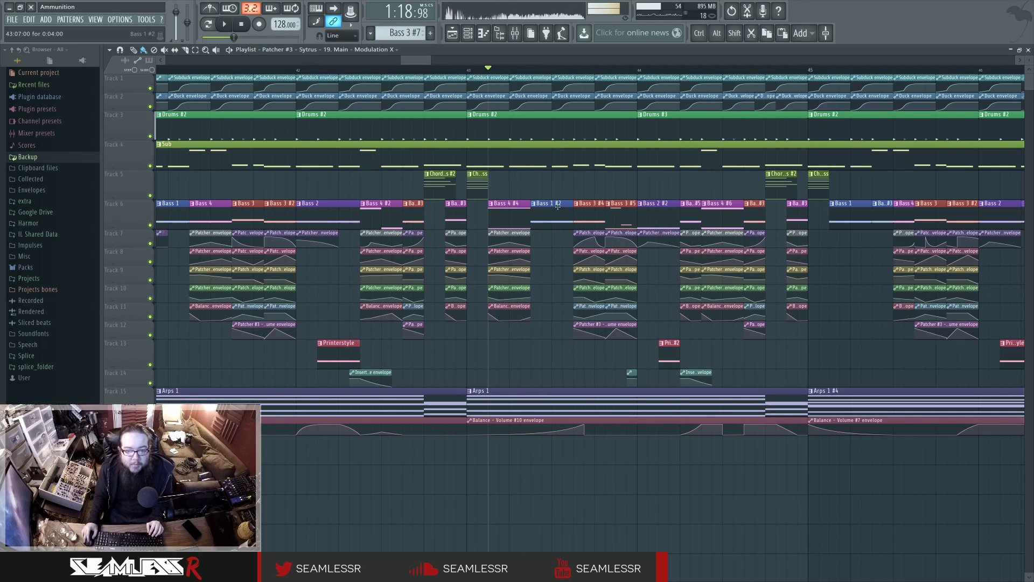
Follow the arrangement to bar 59 and set the playback position at the start of Bass 1 #8.
{"action": "scroll", "coordinate": [662, 299], "scroll_direction": "right", "scroll_amount": 4}
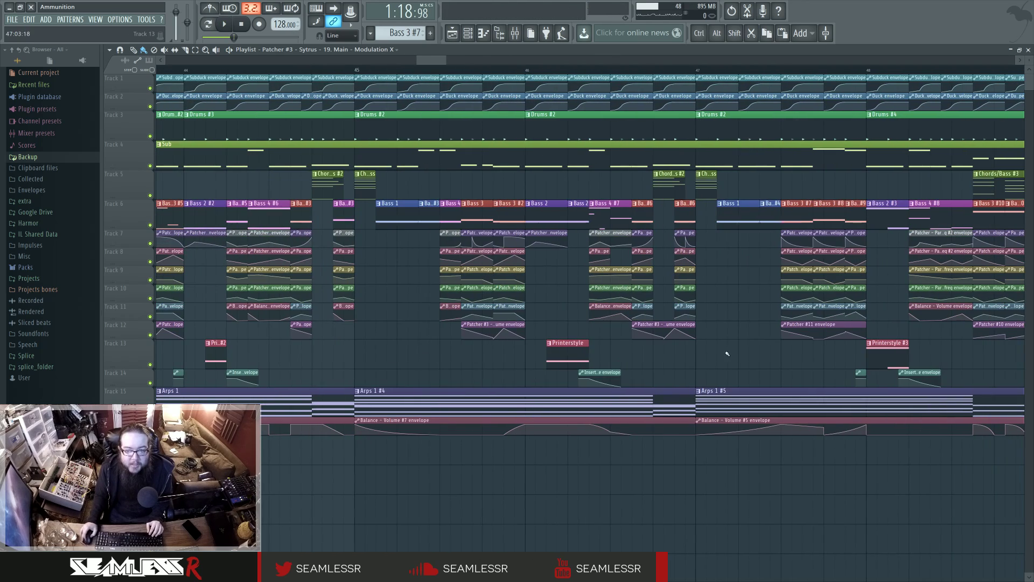
{"action": "scroll", "coordinate": [727, 353], "scroll_direction": "right", "scroll_amount": 8}
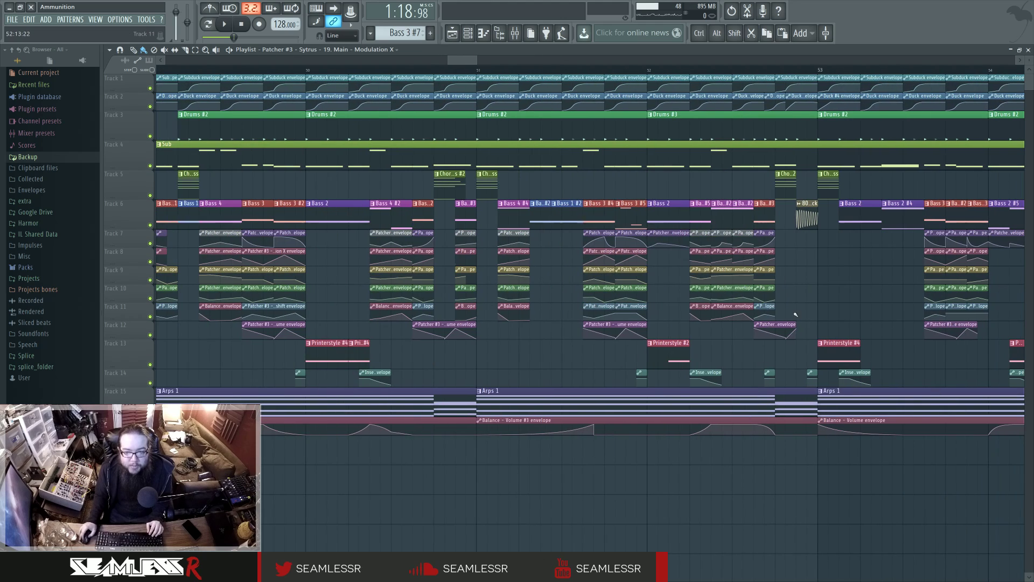
{"action": "scroll", "coordinate": [795, 314], "scroll_direction": "right", "scroll_amount": 7}
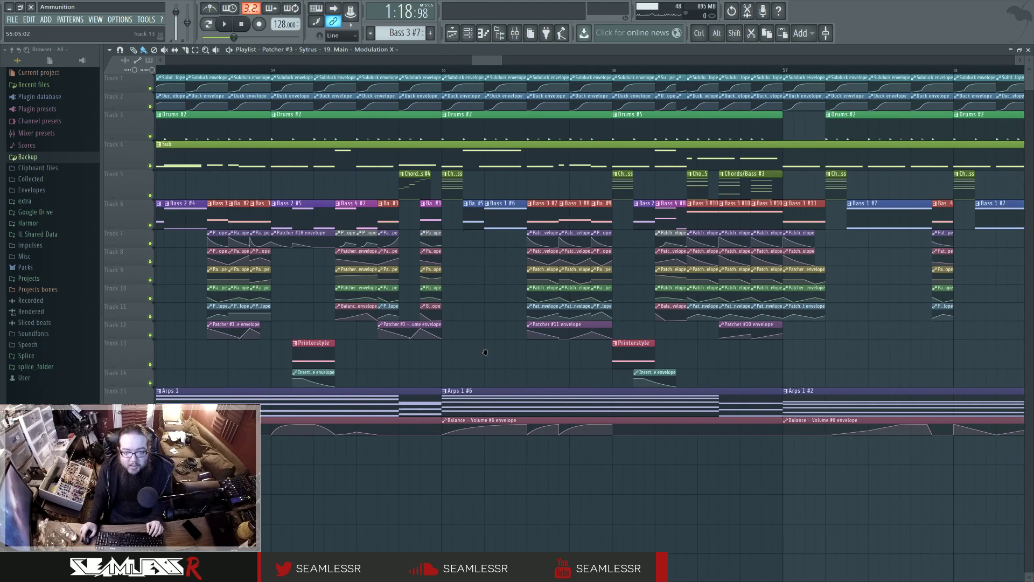
{"action": "scroll", "coordinate": [485, 351], "scroll_direction": "right", "scroll_amount": 5}
{"action": "left_click", "coordinate": [602, 69]}
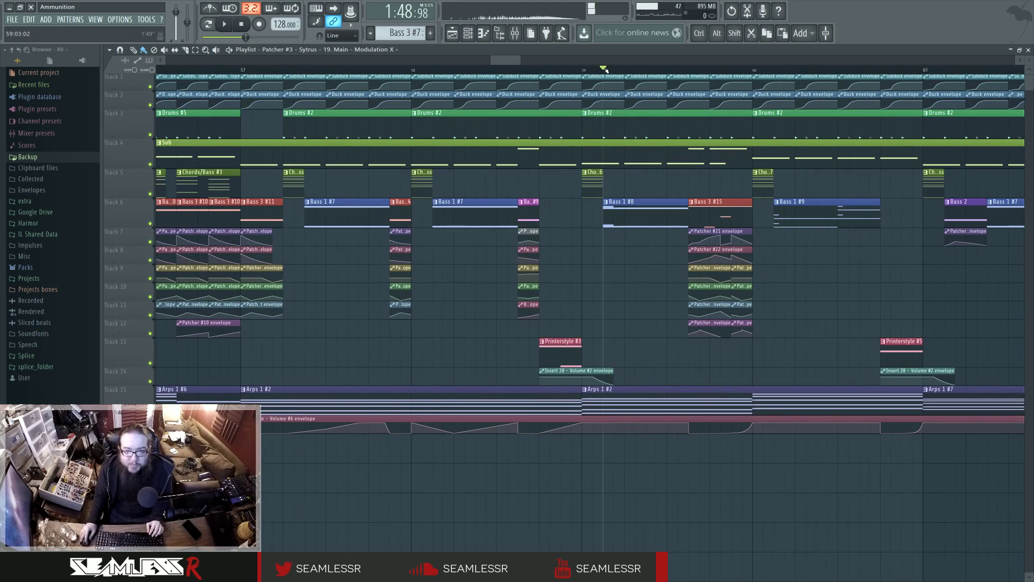
Filter the channel rack to the Unsorted group and open the Bass 1 #7 pattern in the piano roll.
{"action": "key", "text": "F6"}
{"action": "left_click", "coordinate": [563, 141]}
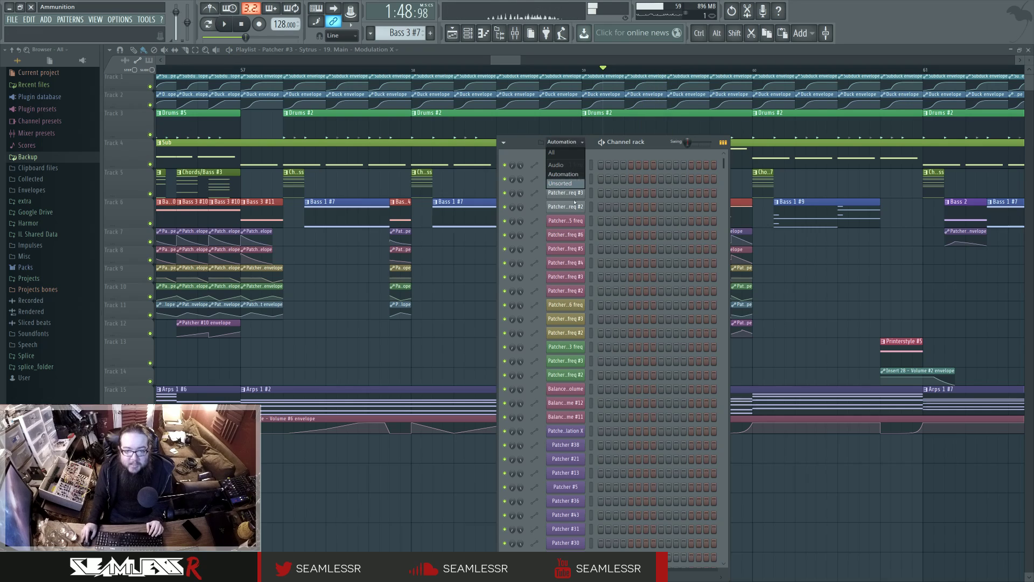
{"action": "left_click", "coordinate": [563, 162]}
{"action": "key", "text": "F6"}
{"action": "key", "text": "F7"}
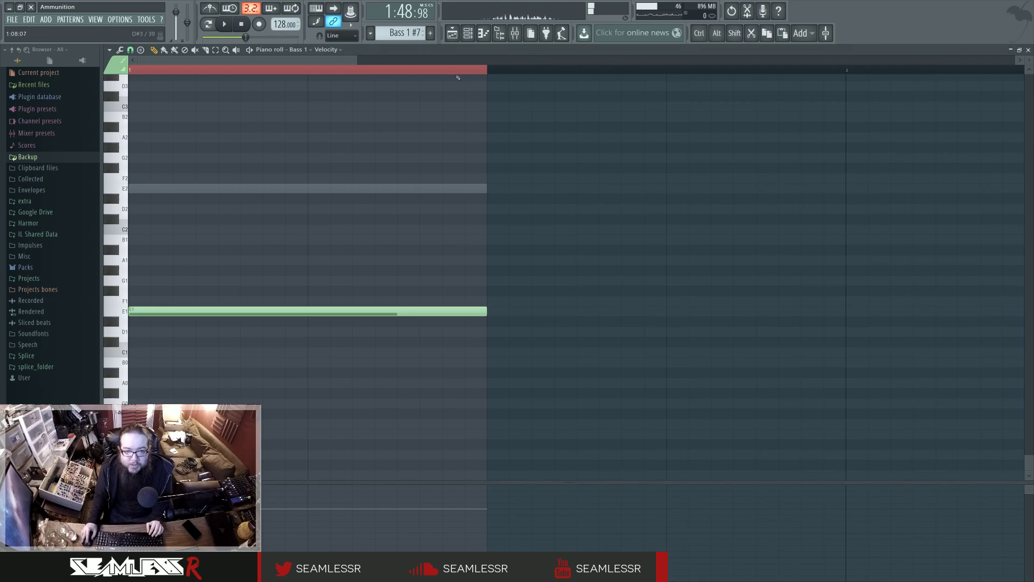
Show the channel rack, switch playback to pattern mode, and play the Bass 1 #7 pattern.
{"action": "key", "text": "F6"}
{"action": "left_click", "coordinate": [213, 26]}
{"action": "key", "text": "space"}
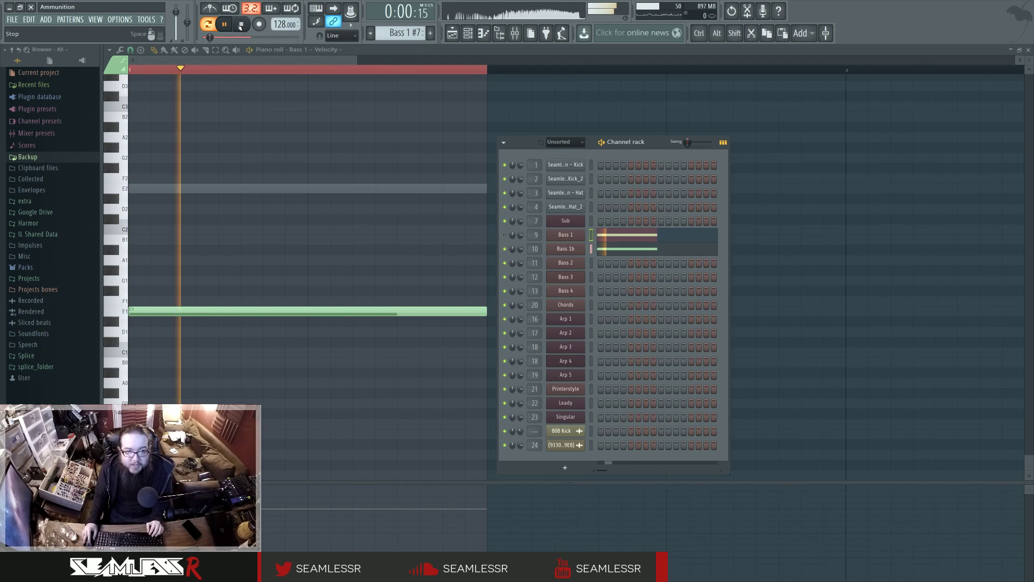
Open Bass 1b's Patcher and inspect the envelope page and parts A and B of its Harmor synth, then close Harmor.
{"action": "left_click", "coordinate": [559, 248]}
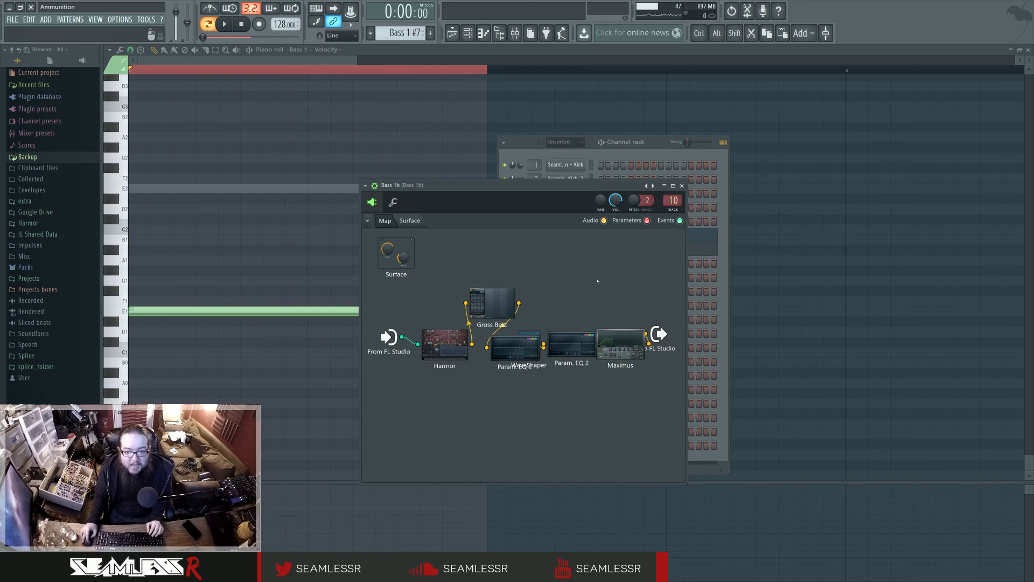
{"action": "left_click", "coordinate": [444, 346]}
{"action": "left_click", "coordinate": [557, 318]}
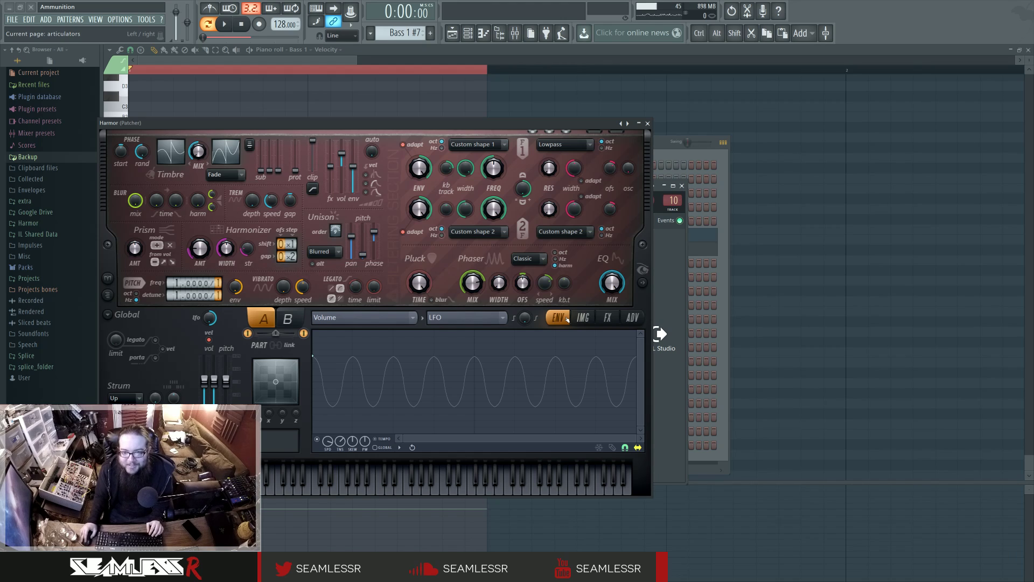
{"action": "left_click_drag", "start_coordinate": [594, 125], "coordinate": [741, 120]}
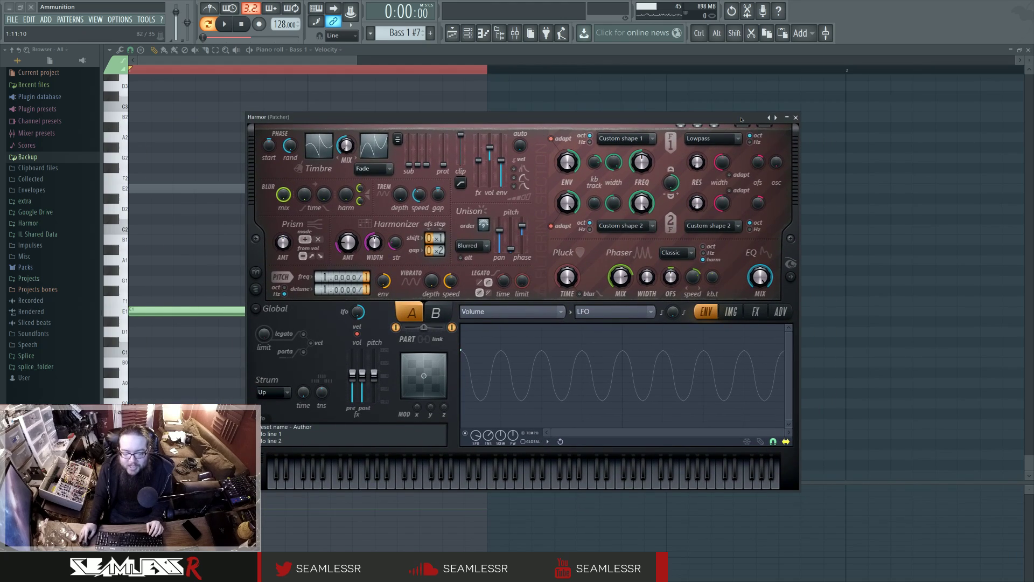
{"action": "left_click", "coordinate": [436, 311]}
{"action": "left_click", "coordinate": [422, 314]}
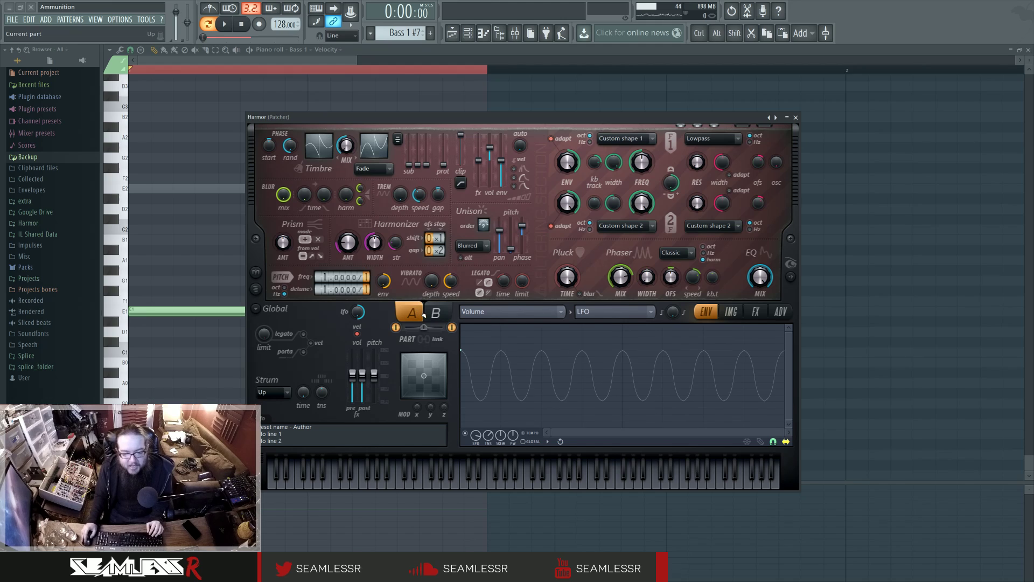
{"action": "left_click", "coordinate": [795, 117]}
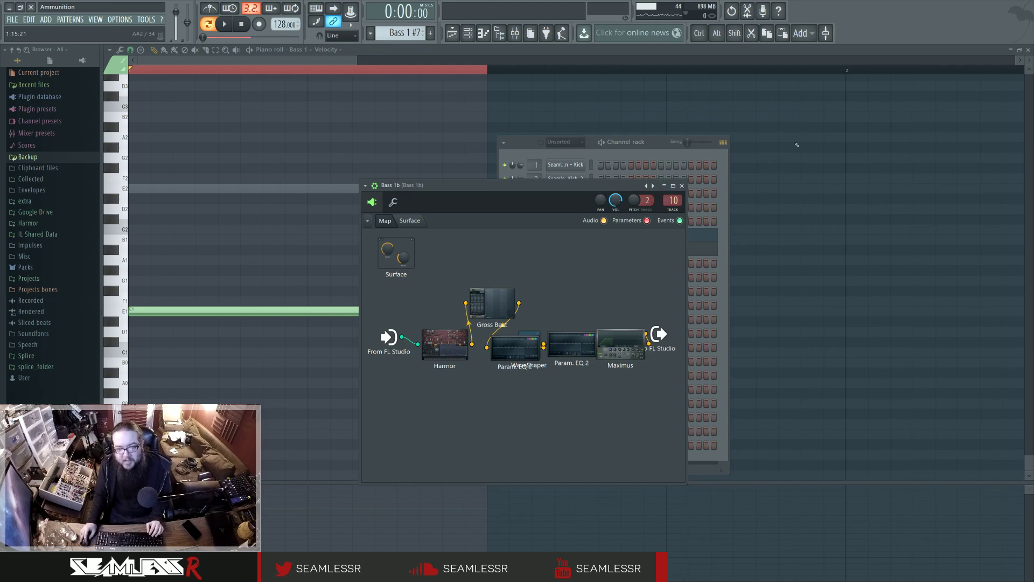
Spread out the Bass 1b Patcher nodes, route Harmor directly to the FL Studio output, and audition the dry sound.
{"action": "left_click_drag", "start_coordinate": [685, 330], "coordinate": [892, 330]}
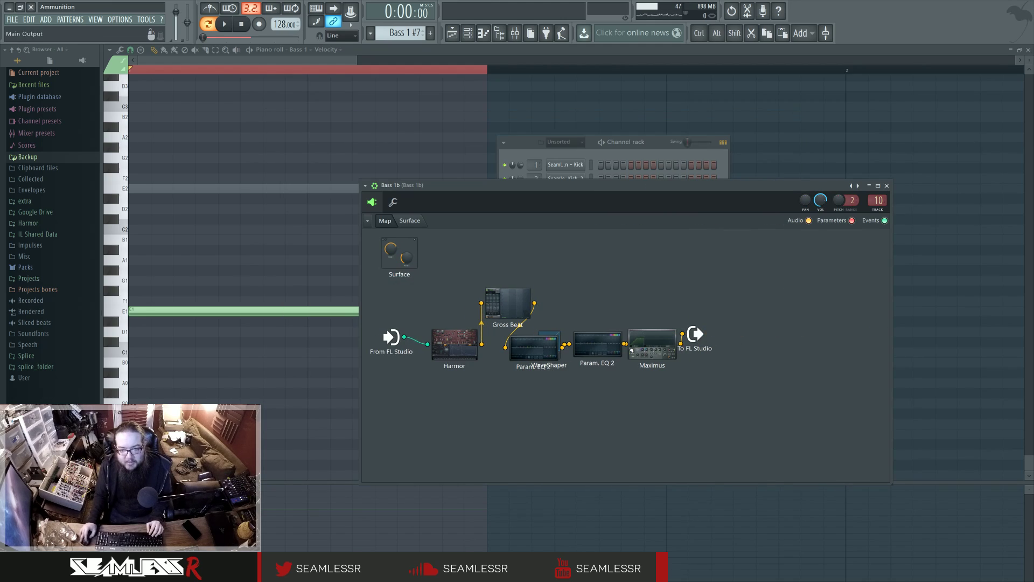
{"action": "left_click_drag", "start_coordinate": [692, 334], "coordinate": [756, 437]}
{"action": "left_click_drag", "start_coordinate": [549, 334], "coordinate": [566, 272]}
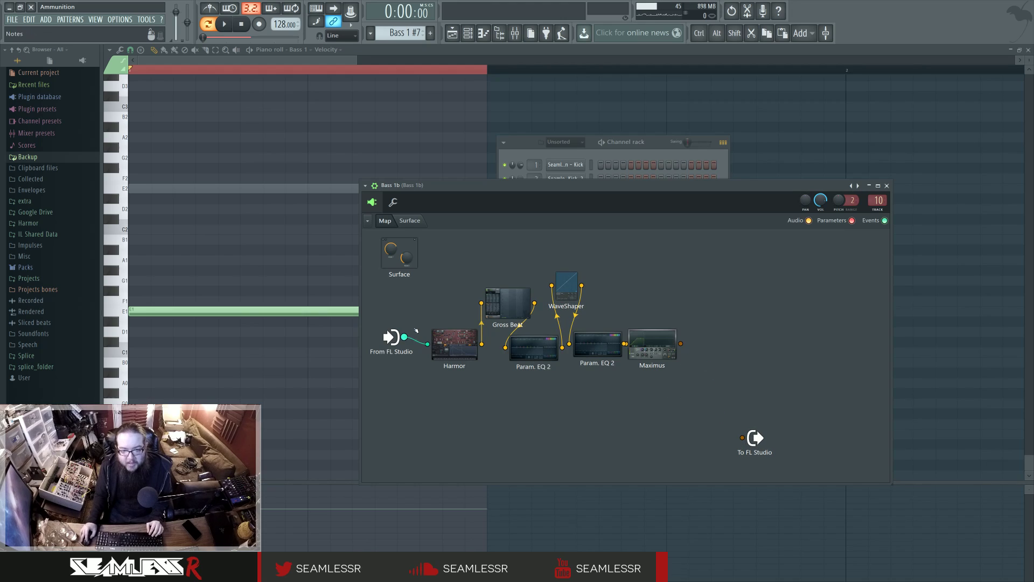
{"action": "left_click_drag", "start_coordinate": [454, 345], "coordinate": [742, 437]}
{"action": "key", "text": "space"}
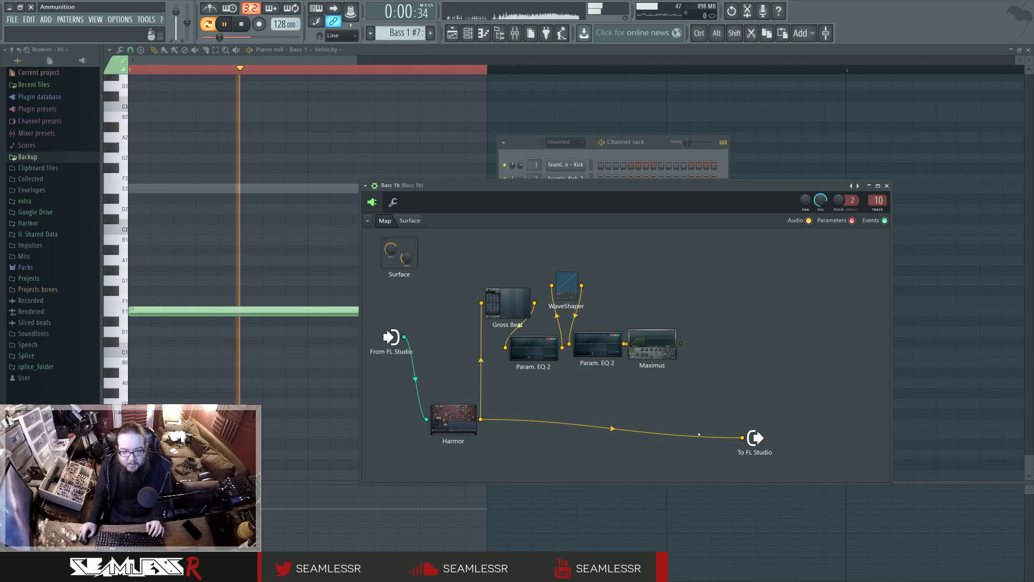
{"action": "key", "text": "space"}
Reopen Harmor, check its effects page, and display the Local EQ envelope of part A.
{"action": "left_click", "coordinate": [469, 416]}
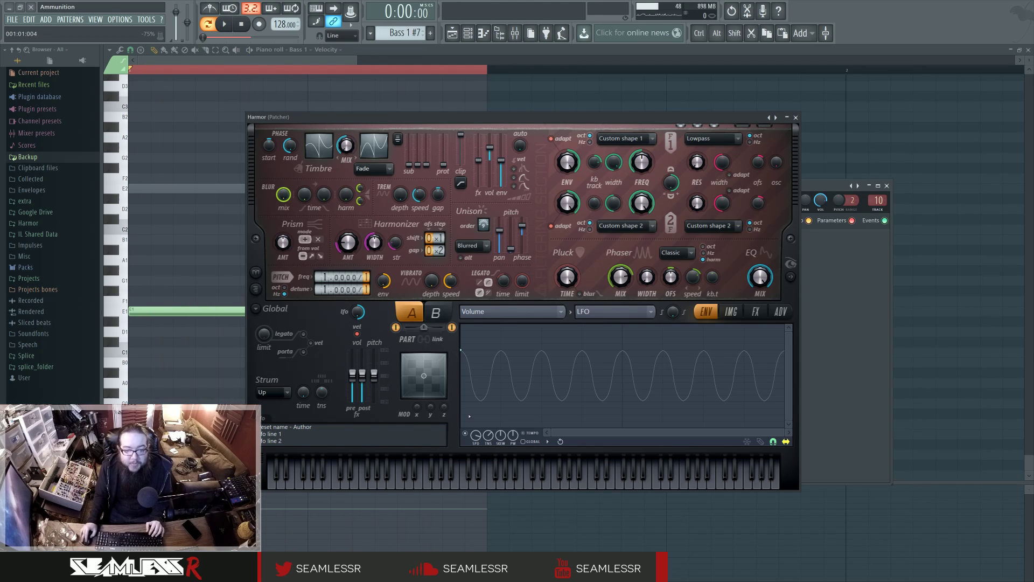
{"action": "left_click", "coordinate": [754, 312]}
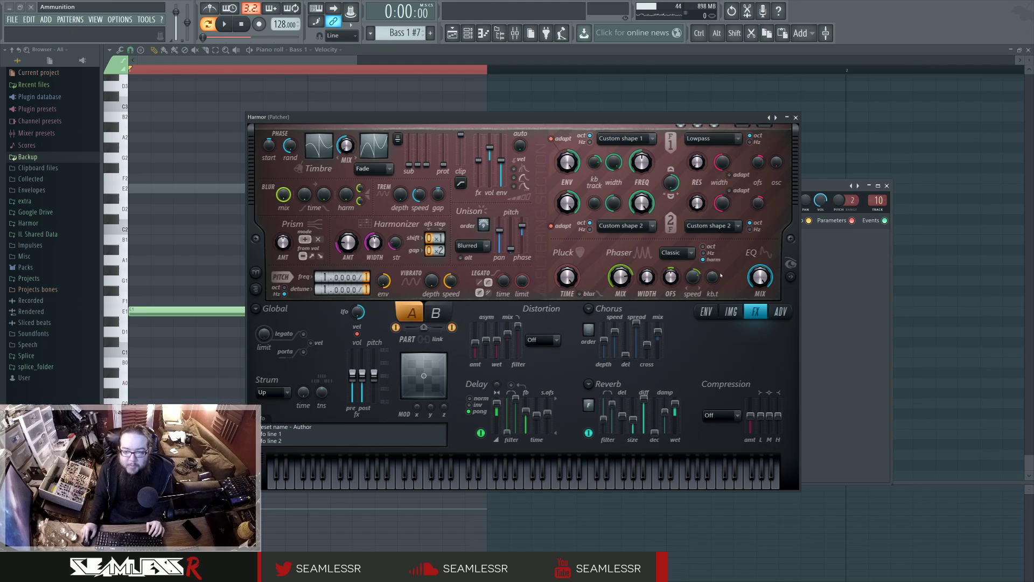
{"action": "left_click", "coordinate": [705, 311]}
{"action": "left_click", "coordinate": [512, 312]}
{"action": "left_click", "coordinate": [673, 265]}
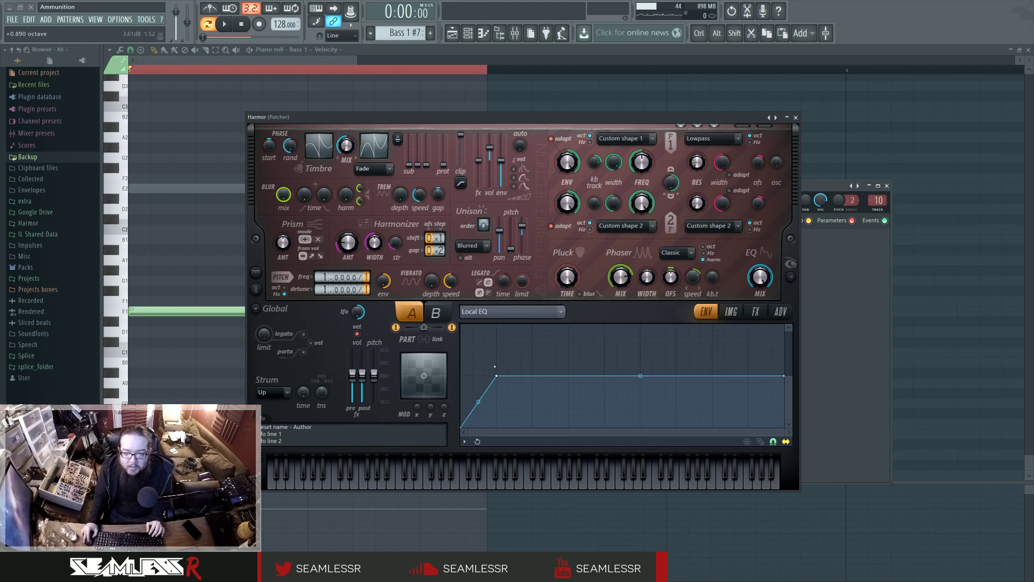
Compare the Local EQ curves of Harmor's parts A and B, finishing on part A.
{"action": "left_click", "coordinate": [435, 314]}
{"action": "left_click", "coordinate": [409, 316]}
{"action": "left_click", "coordinate": [435, 314]}
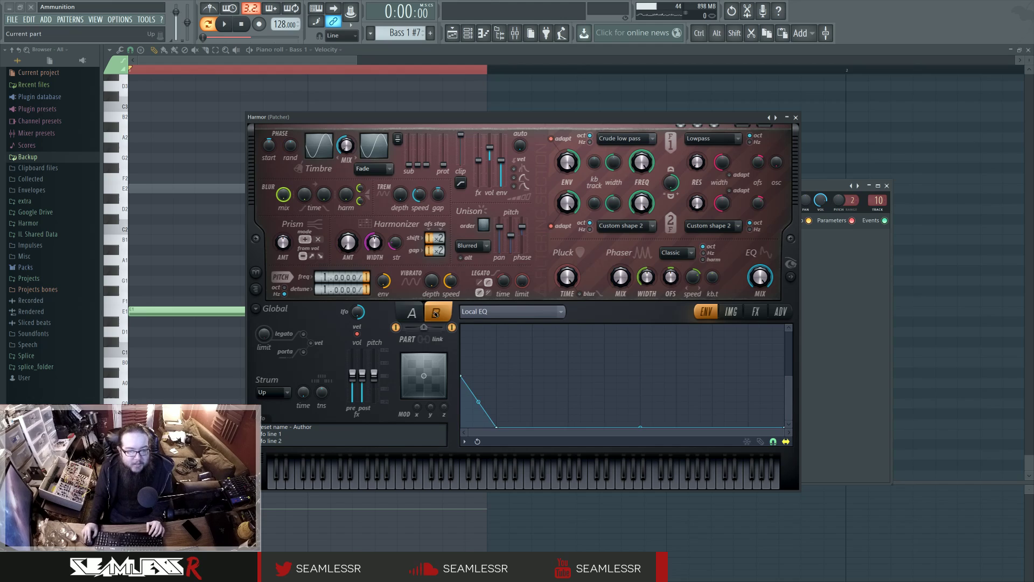
{"action": "left_click", "coordinate": [423, 315]}
{"action": "left_click", "coordinate": [435, 313]}
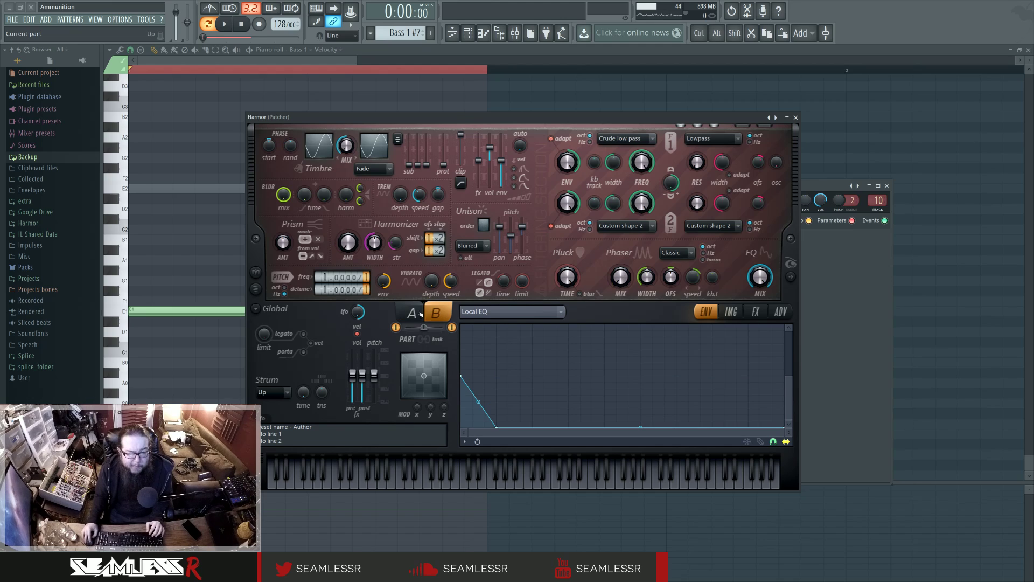
{"action": "left_click", "coordinate": [418, 316]}
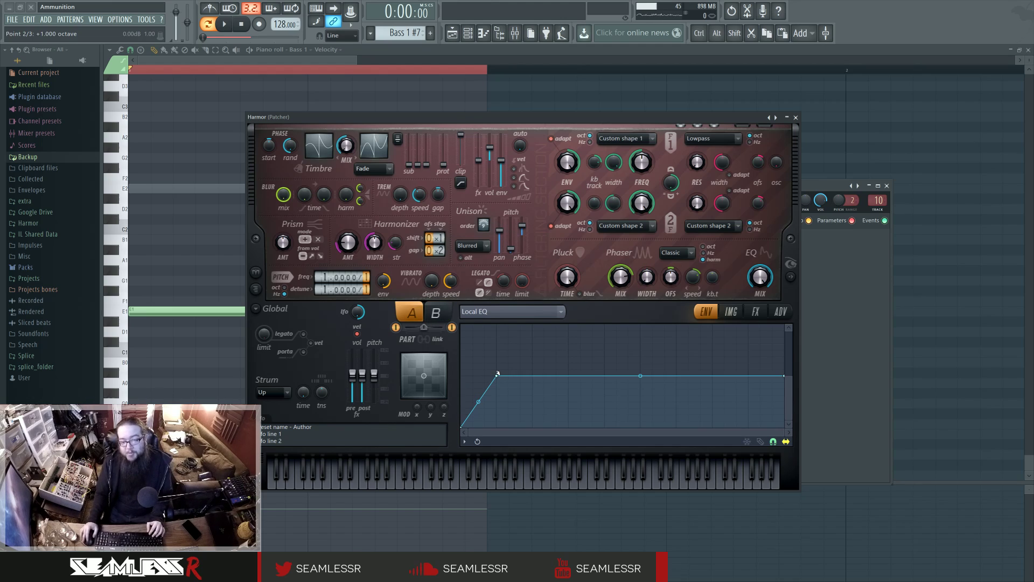
Show Harmor's spectral display and compare the spectra of parts A and B, ending on part A.
{"action": "left_click", "coordinate": [790, 276]}
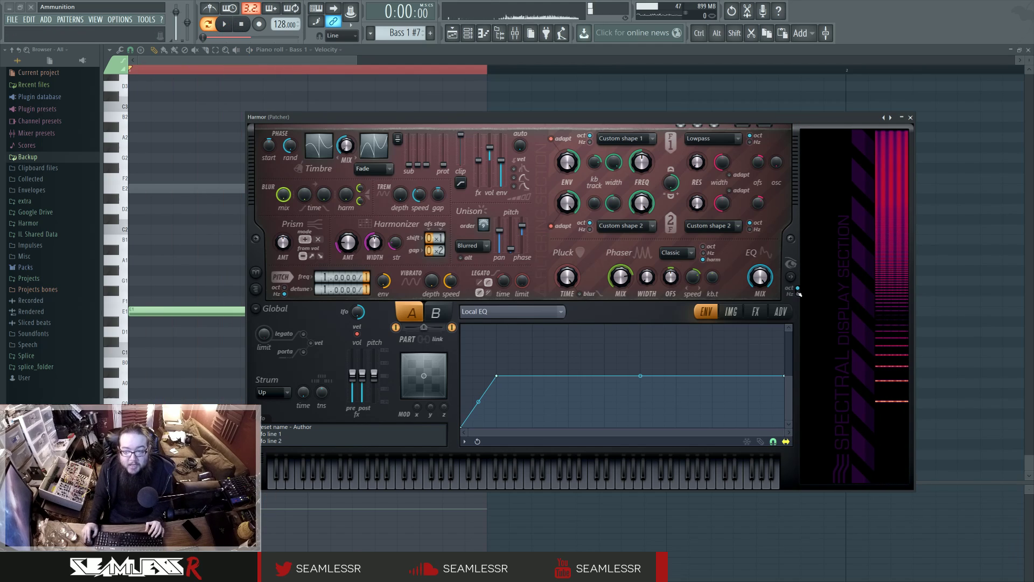
{"action": "left_click", "coordinate": [435, 312]}
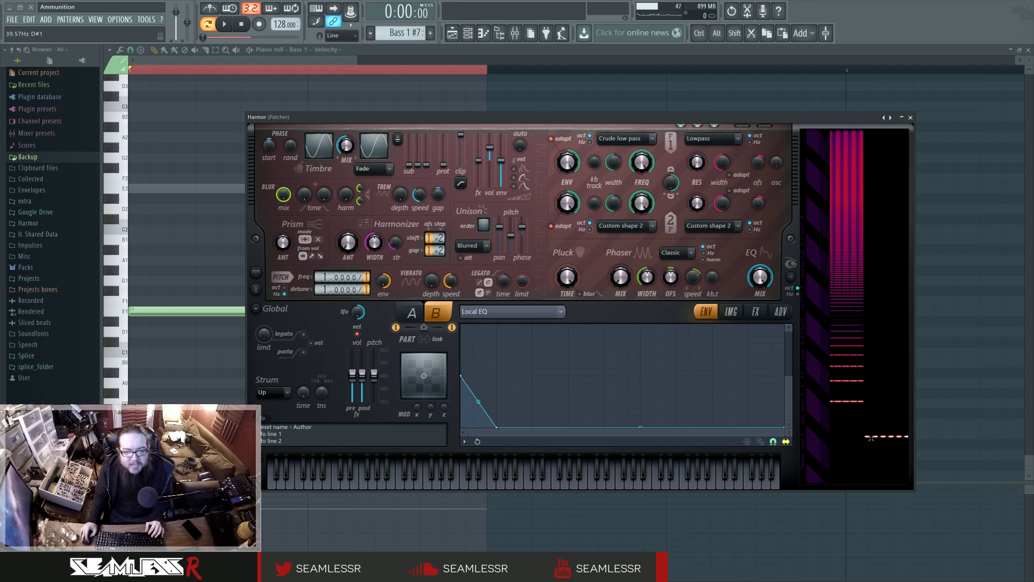
{"action": "left_click", "coordinate": [413, 312]}
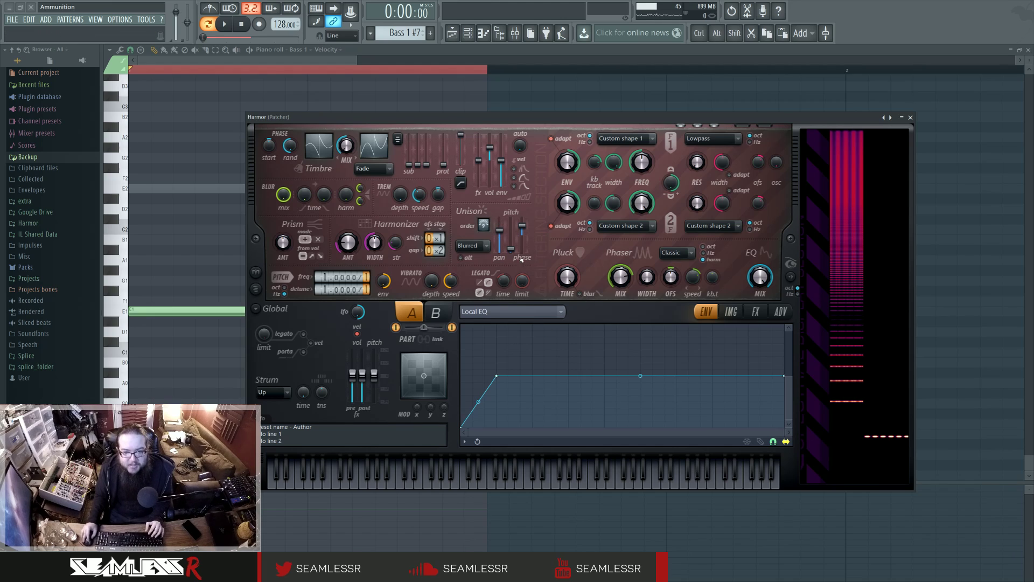
{"action": "left_click", "coordinate": [511, 312]}
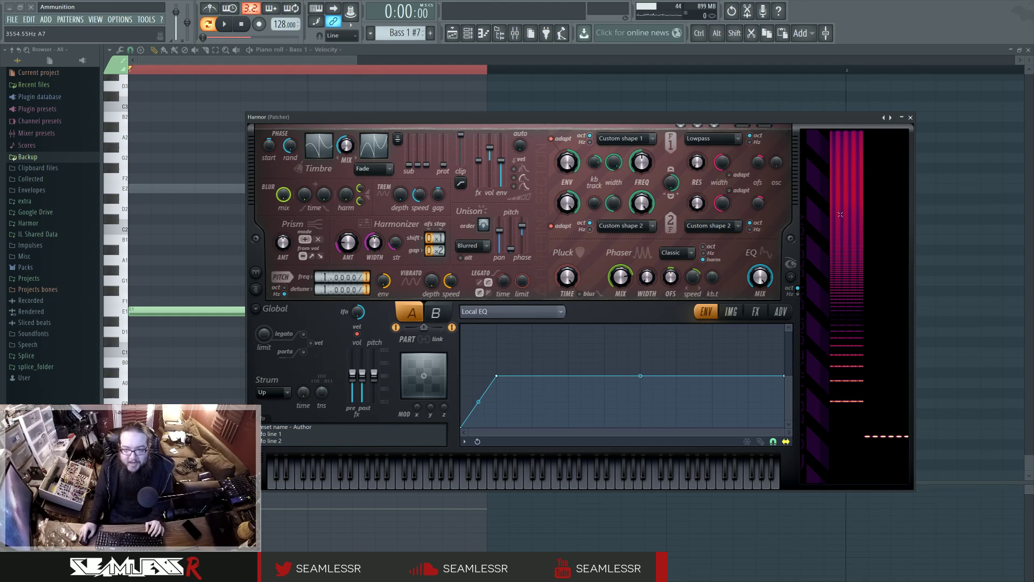
Try other filter 1 shapes on Harmor's part A, including Phaser, and restore Custom shape 1.
{"action": "left_click", "coordinate": [645, 141]}
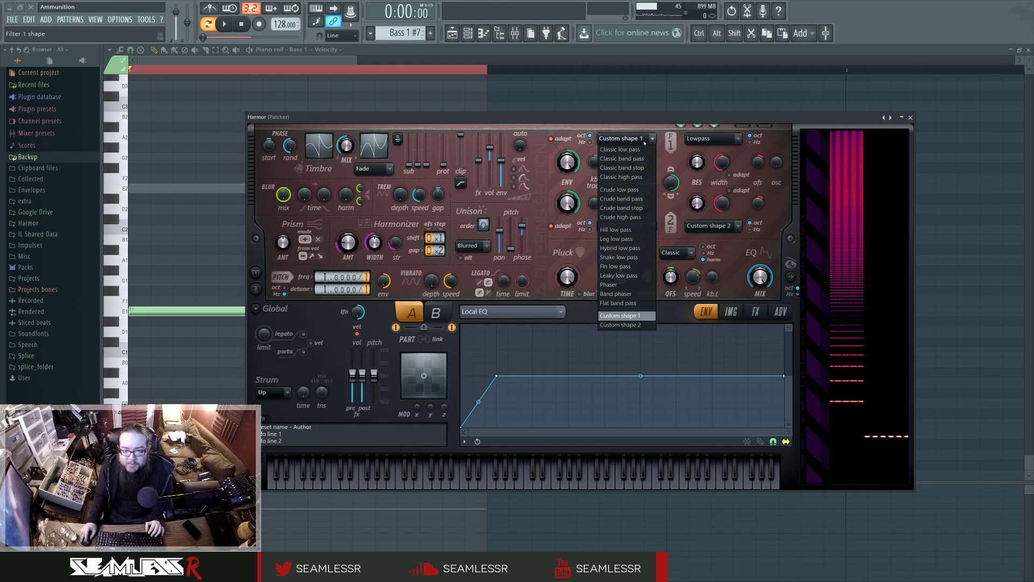
{"action": "left_click", "coordinate": [619, 315]}
{"action": "left_click", "coordinate": [625, 138]}
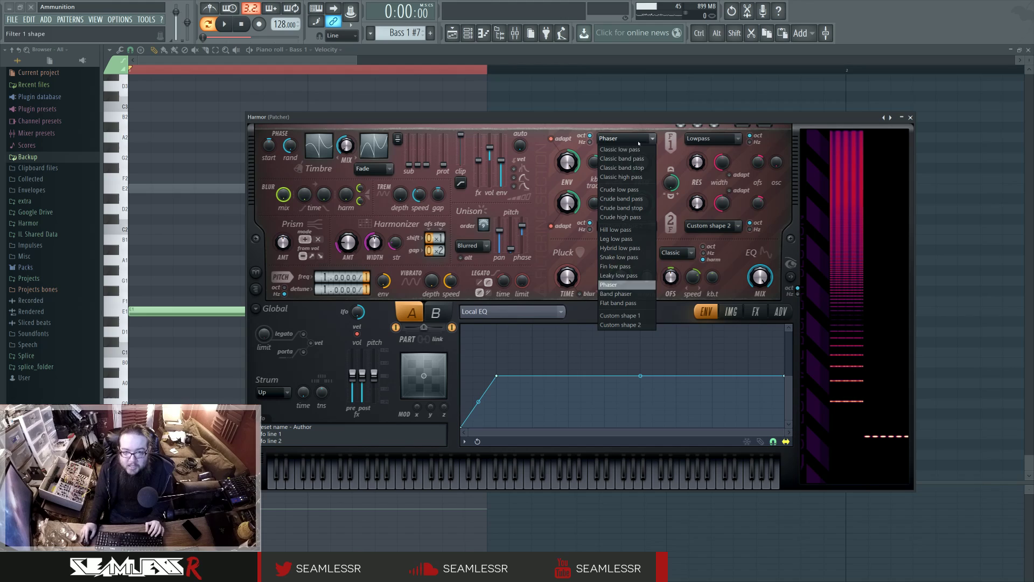
{"action": "left_click", "coordinate": [620, 325]}
{"action": "left_click", "coordinate": [625, 139]}
{"action": "left_click", "coordinate": [627, 316]}
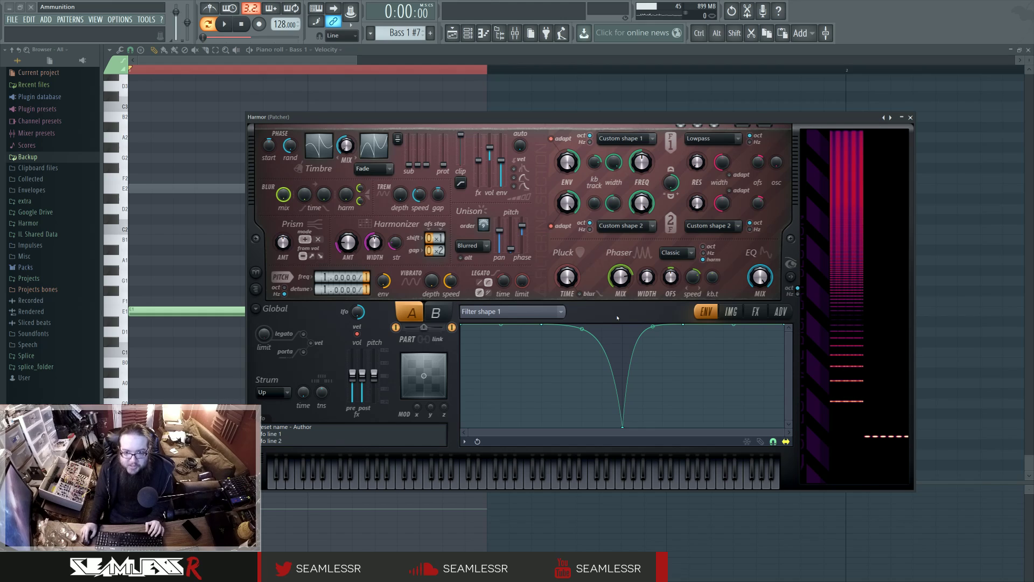
Examine part A's Volume LFO, Filter shape 1, Phaser mask and Harmonic unison pitch curves in the envelope editor.
{"action": "left_click", "coordinate": [512, 311]}
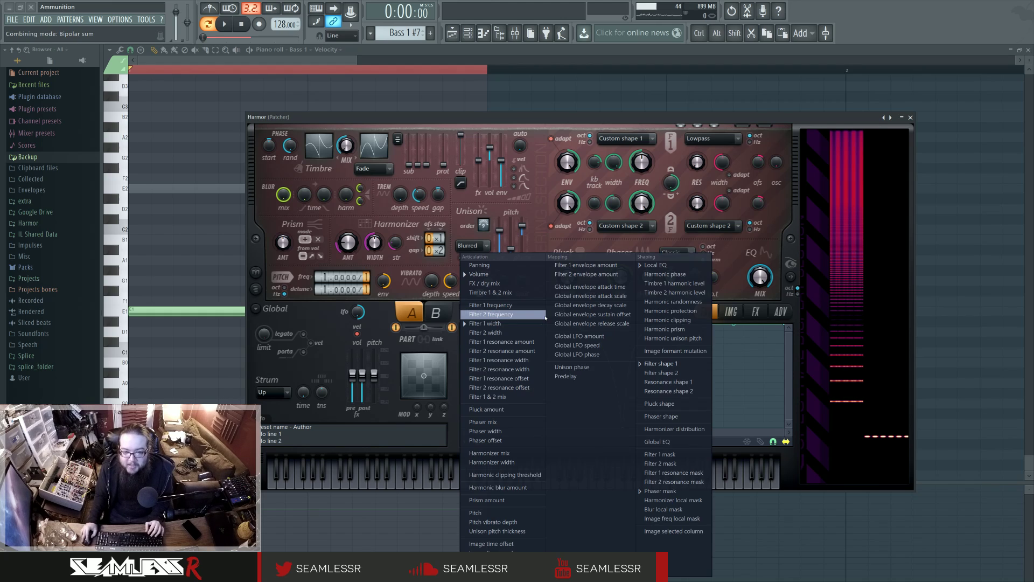
{"action": "left_click", "coordinate": [478, 274]}
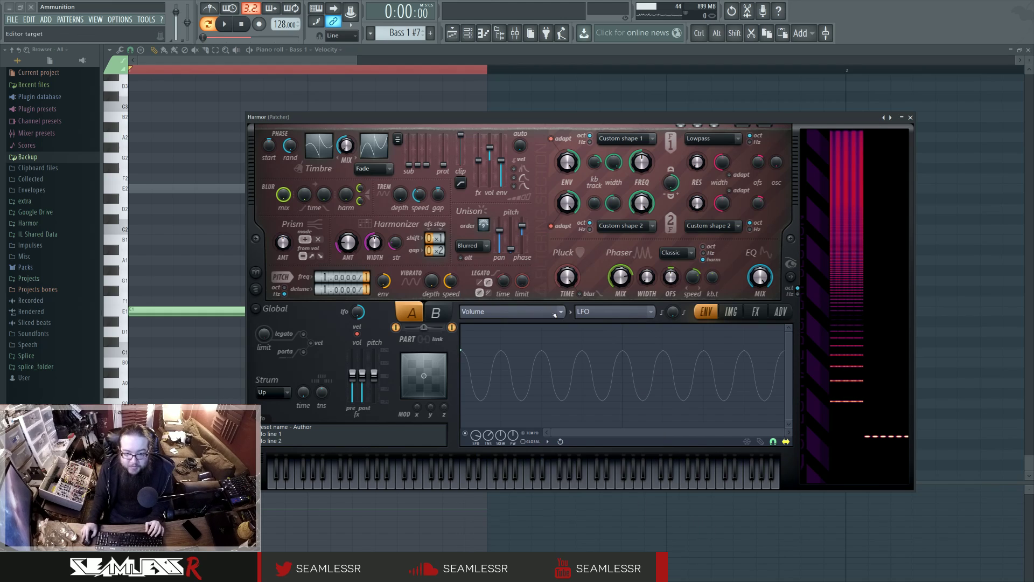
{"action": "left_click", "coordinate": [512, 311]}
{"action": "left_click", "coordinate": [672, 364]}
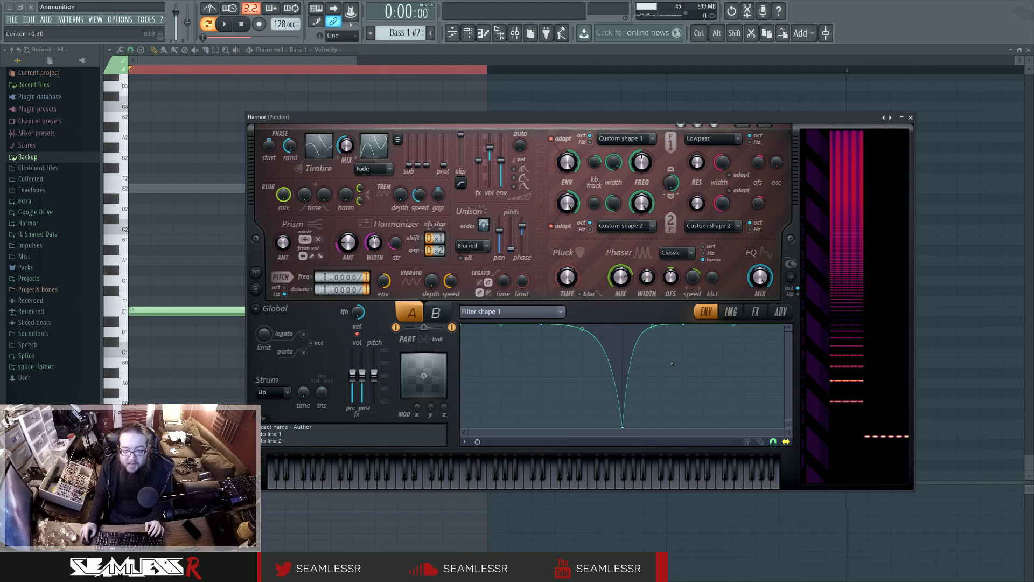
{"action": "left_click", "coordinate": [512, 311]}
{"action": "left_click", "coordinate": [673, 491]}
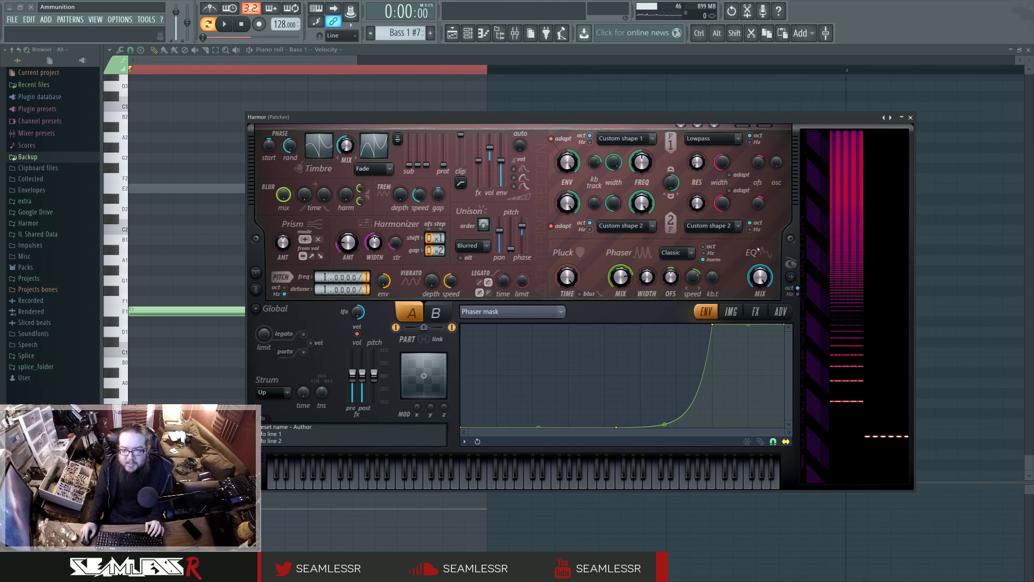
{"action": "left_click", "coordinate": [511, 311]}
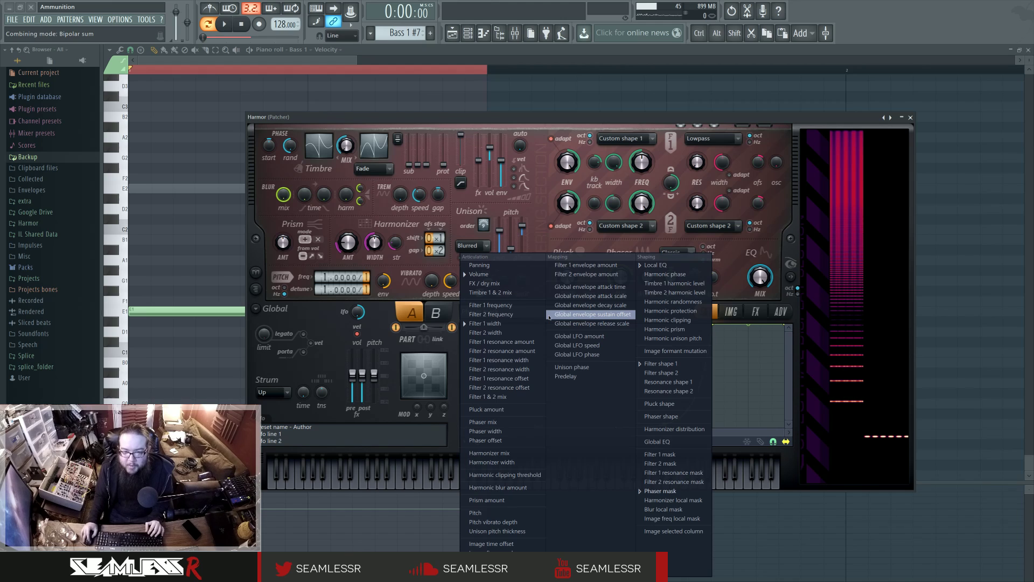
{"action": "left_click", "coordinate": [696, 343]}
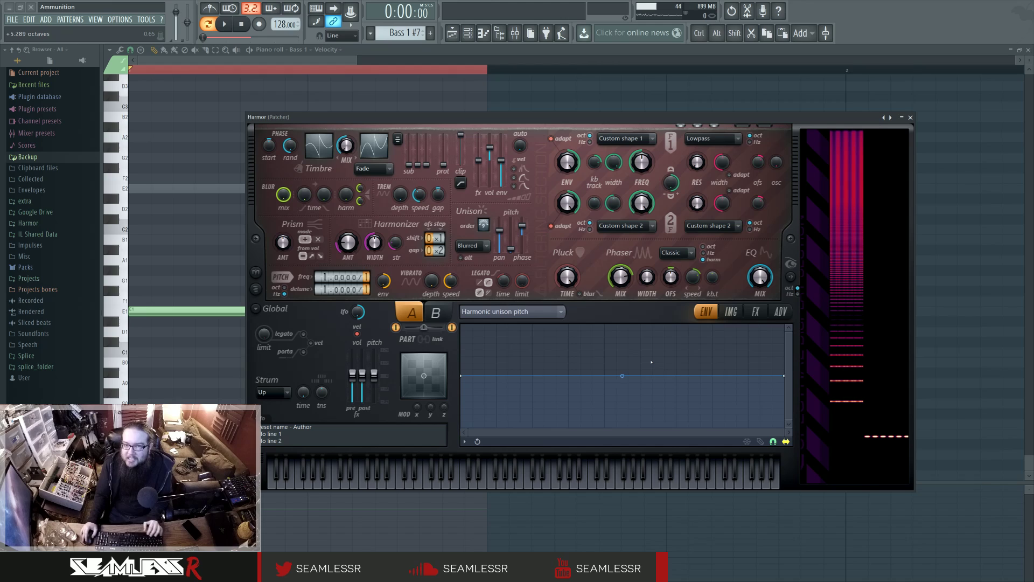
Check Harmor's effects page, return to the envelopes, and play the pattern while watching the spectral display.
{"action": "left_click", "coordinate": [756, 312]}
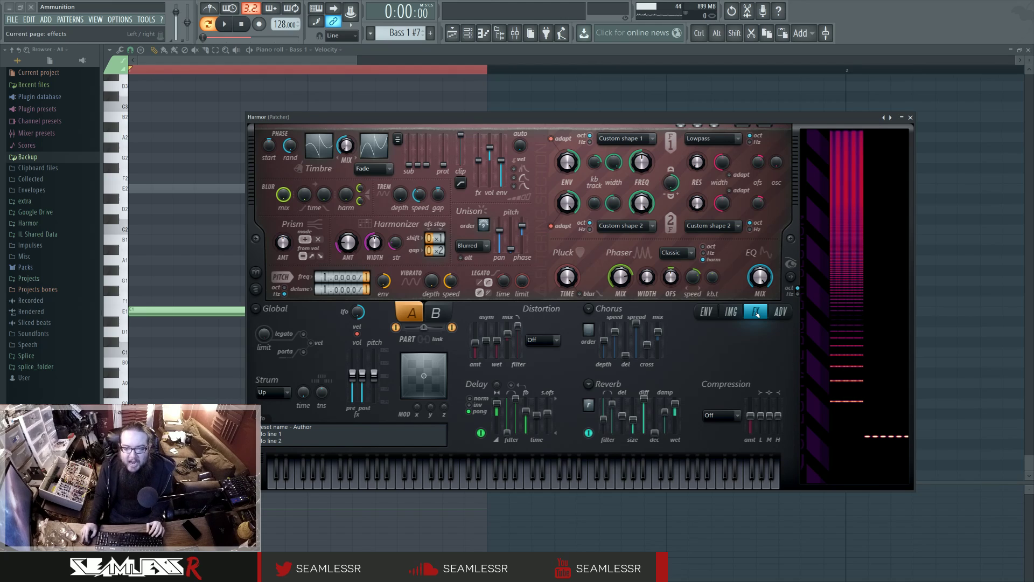
{"action": "left_click", "coordinate": [706, 313]}
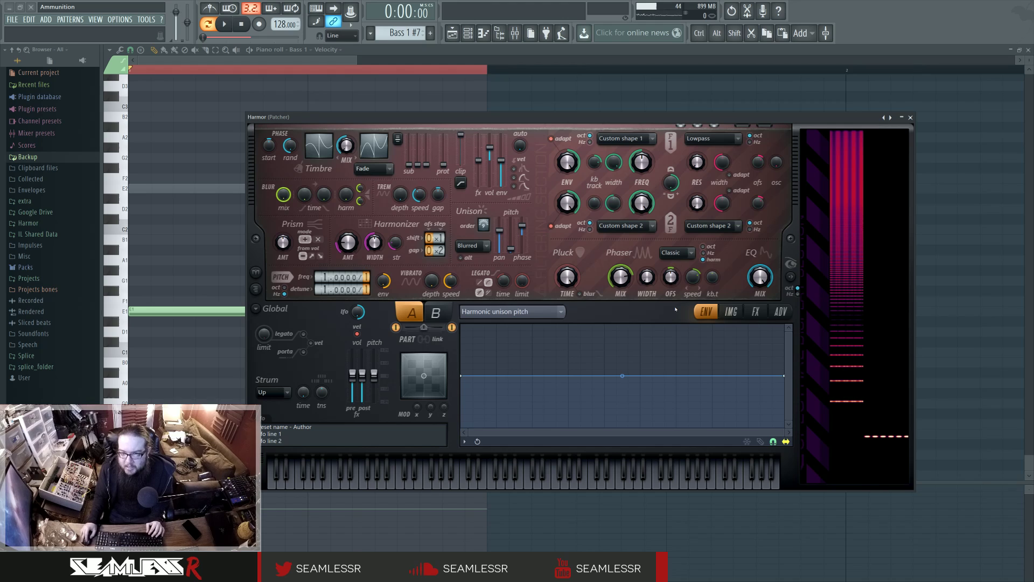
{"action": "left_click", "coordinate": [224, 24]}
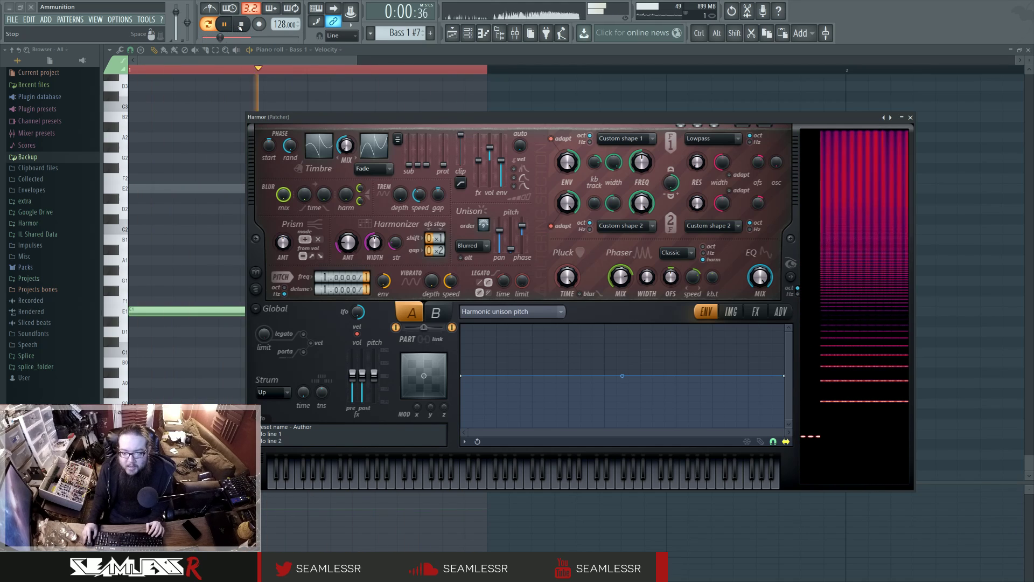
{"action": "left_click", "coordinate": [241, 23]}
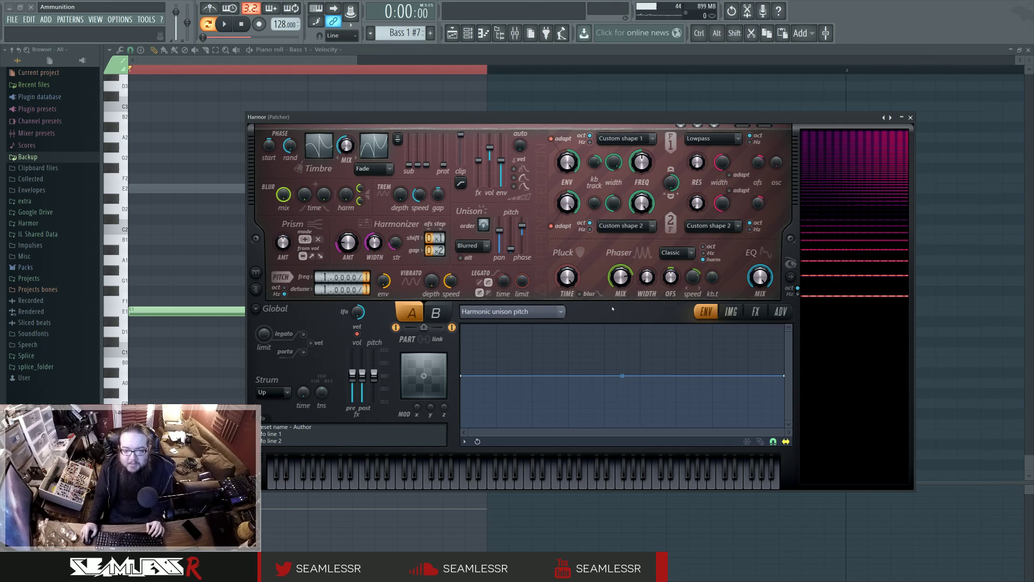
Inspect the Filter 1 width LFO and the delay and reverb effects, then close Harmor.
{"action": "left_click", "coordinate": [533, 311]}
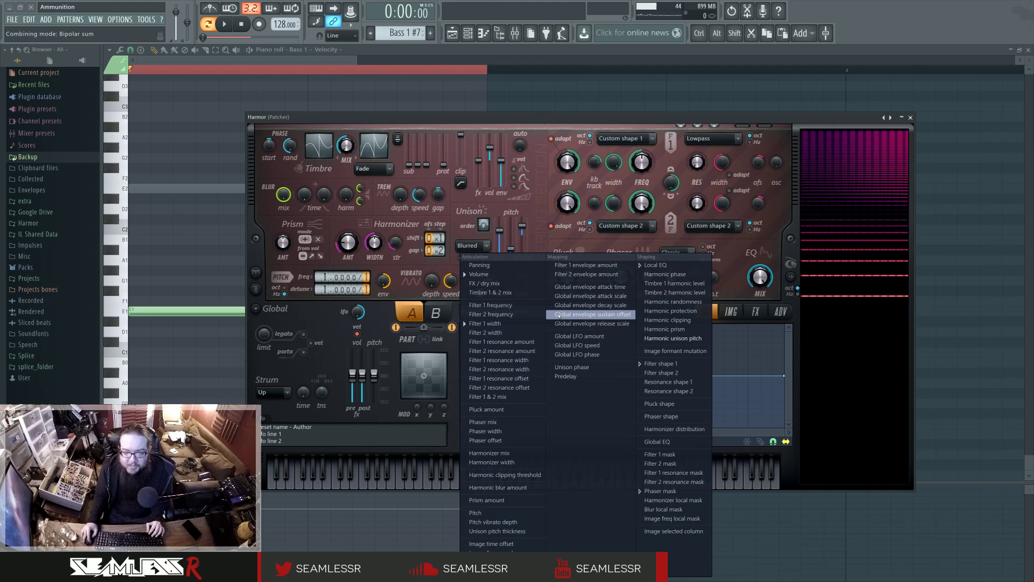
{"action": "left_click", "coordinate": [519, 323]}
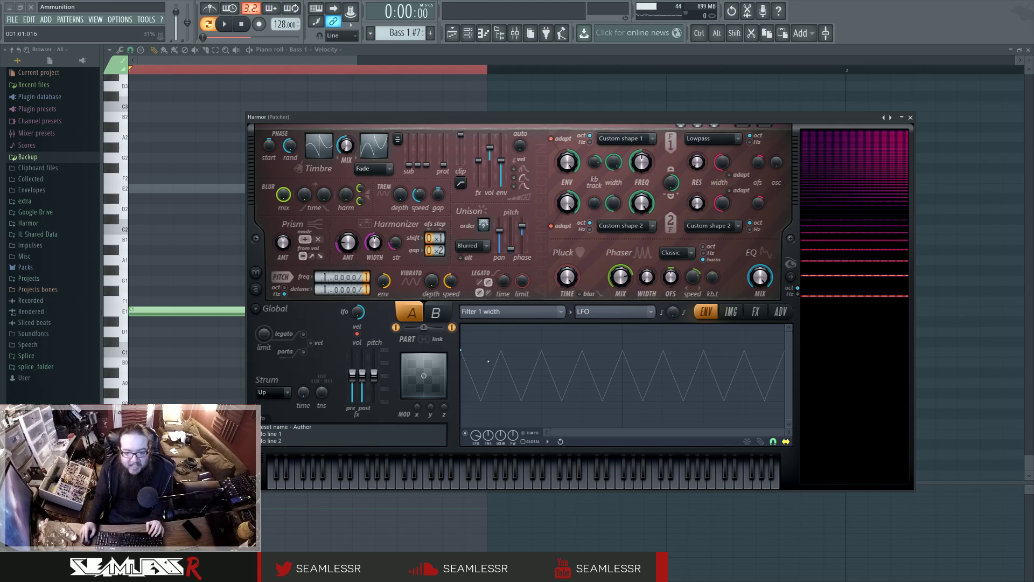
{"action": "left_click", "coordinate": [756, 311]}
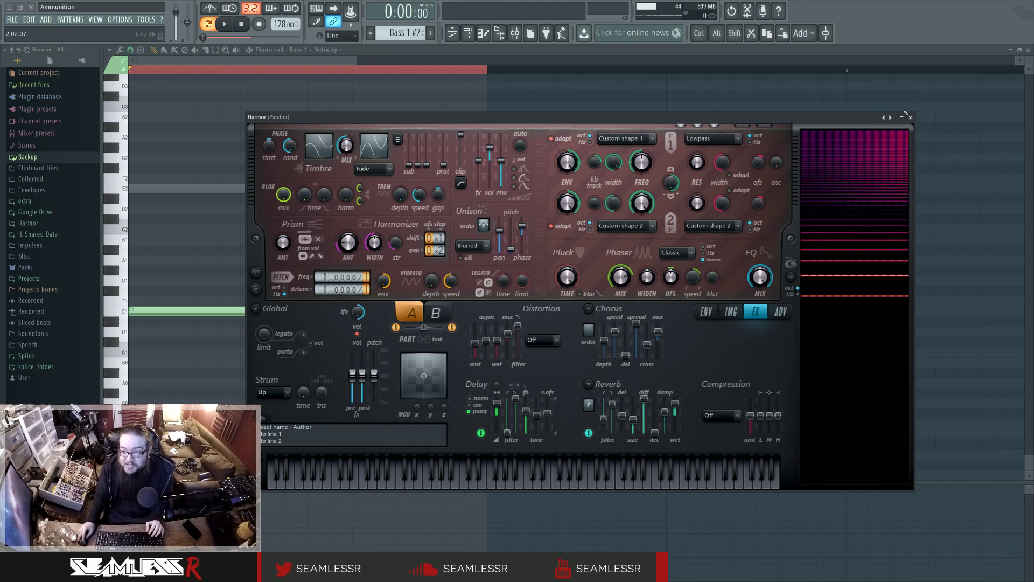
{"action": "left_click", "coordinate": [910, 117]}
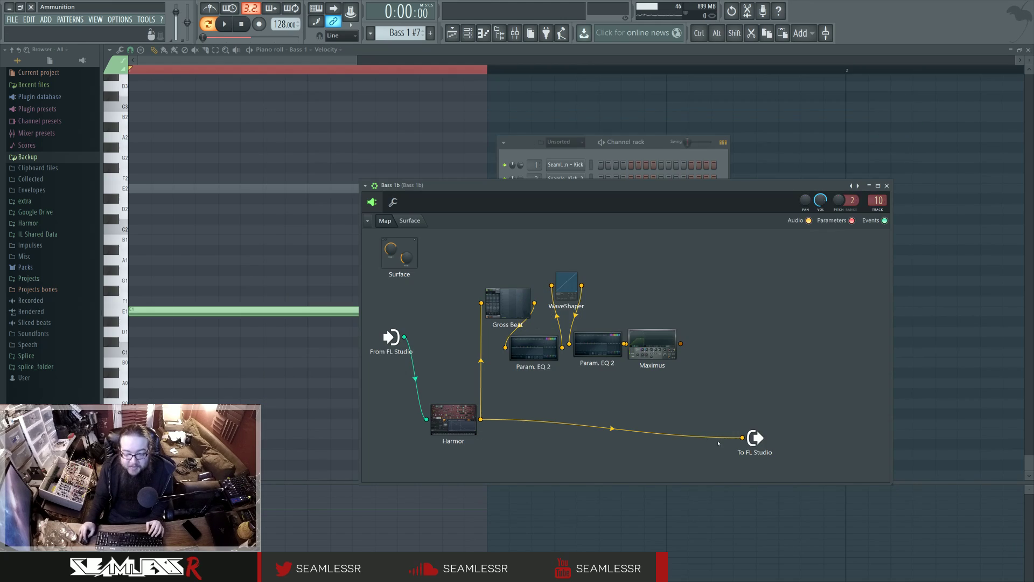
Disconnect Harmor from To FL Studio, route Gross Beat's output there instead, and audition the pattern.
{"action": "right_click", "coordinate": [612, 428]}
{"action": "left_click_drag", "start_coordinate": [624, 343], "coordinate": [742, 437]}
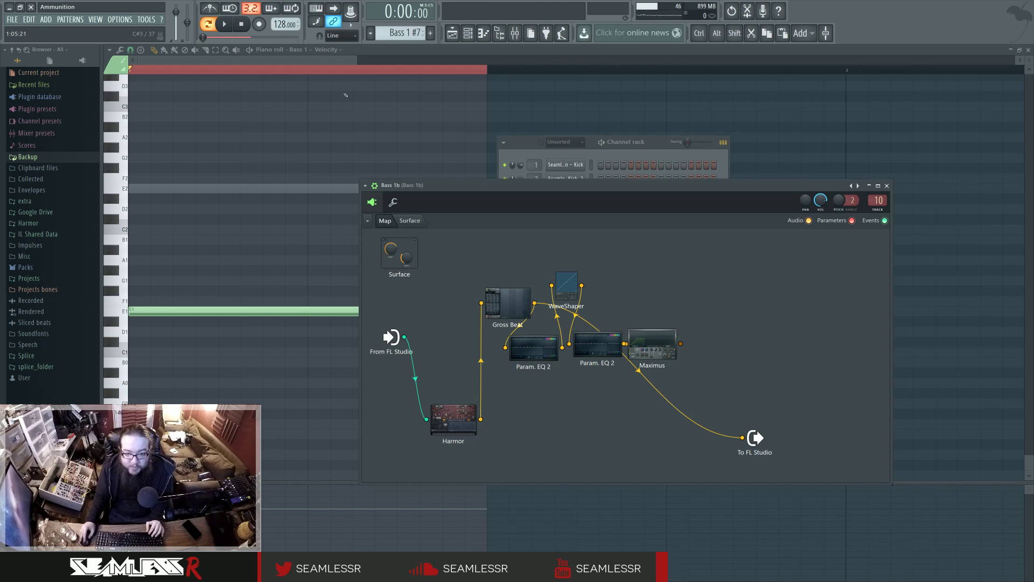
{"action": "left_click", "coordinate": [224, 23]}
{"action": "key", "text": "space"}
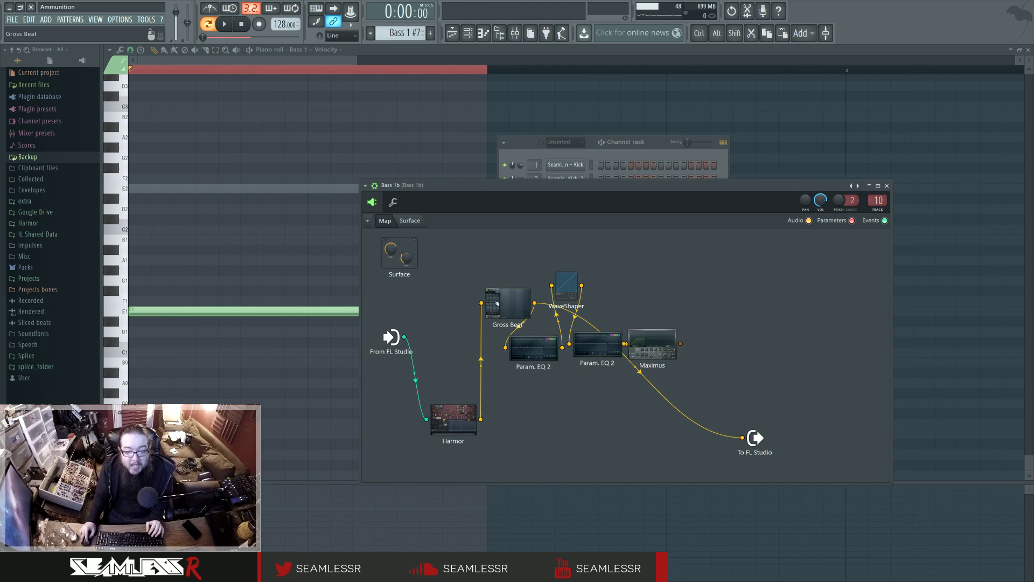
Open Gross Beat, try its time mix at 100%, and set it to 50%.
{"action": "double_click", "coordinate": [510, 301]}
{"action": "left_click_drag", "start_coordinate": [408, 134], "coordinate": [635, 163]}
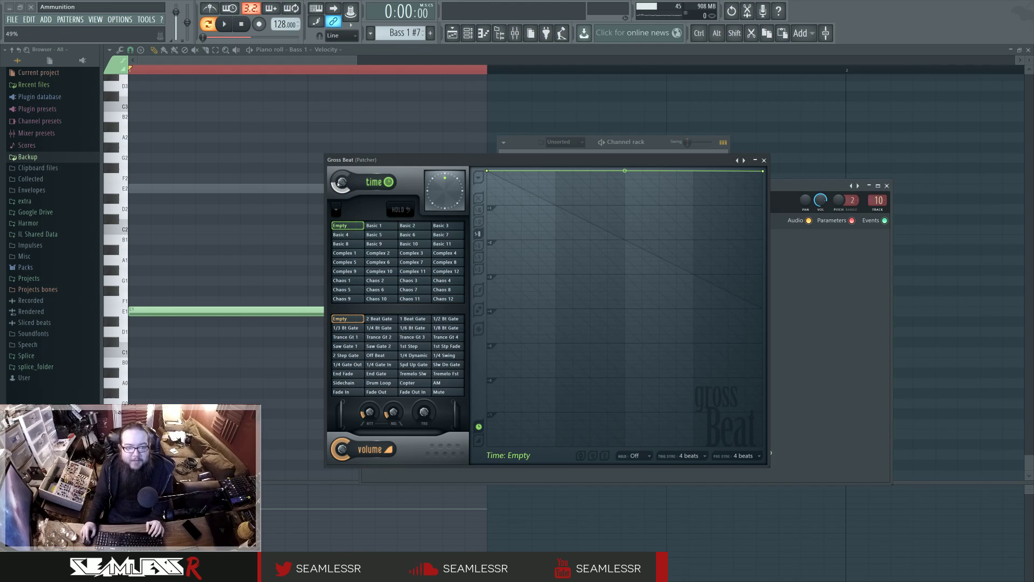
{"action": "scroll", "coordinate": [339, 186], "scroll_direction": "up", "scroll_amount": 10}
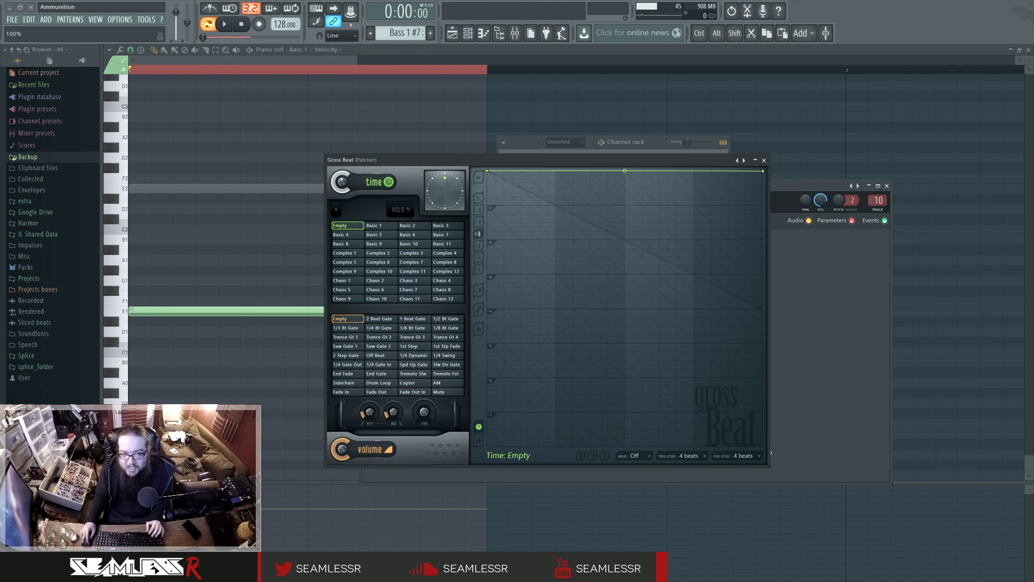
{"action": "scroll", "coordinate": [341, 181], "scroll_direction": "down", "scroll_amount": 7}
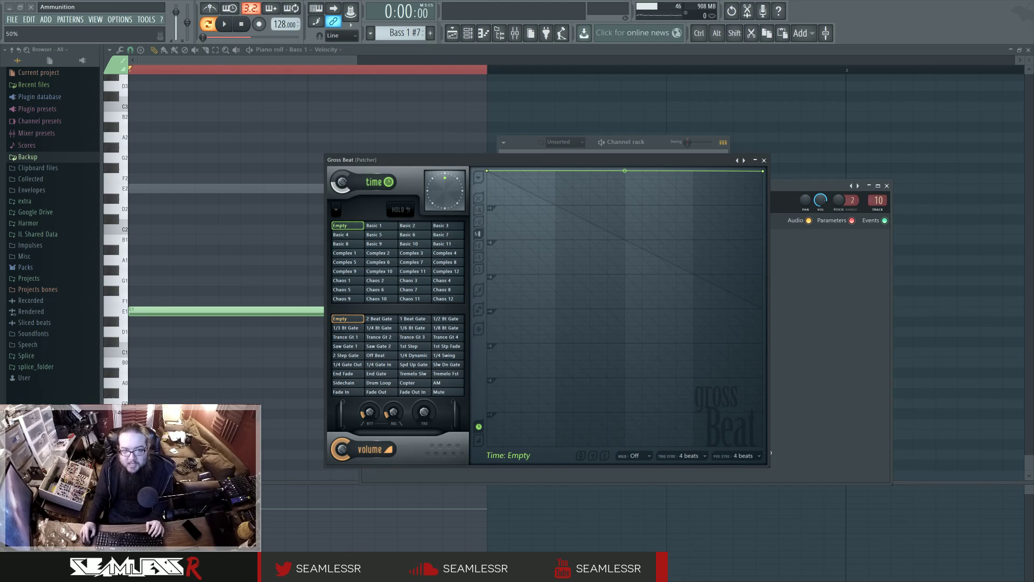
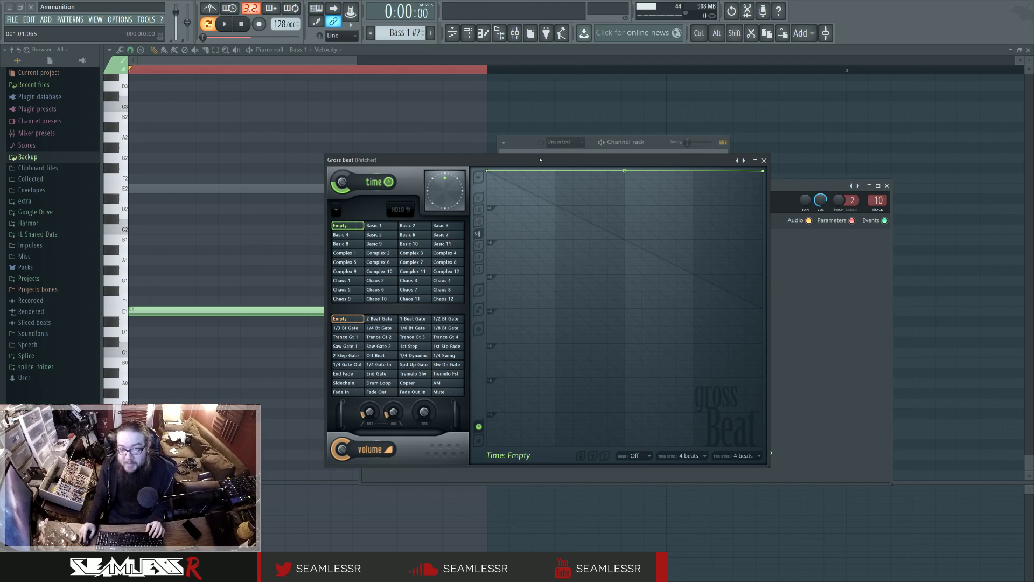
Audition the pattern through Gross Beat's Empty time slot and reset the time scratch control.
{"action": "key", "text": "space"}
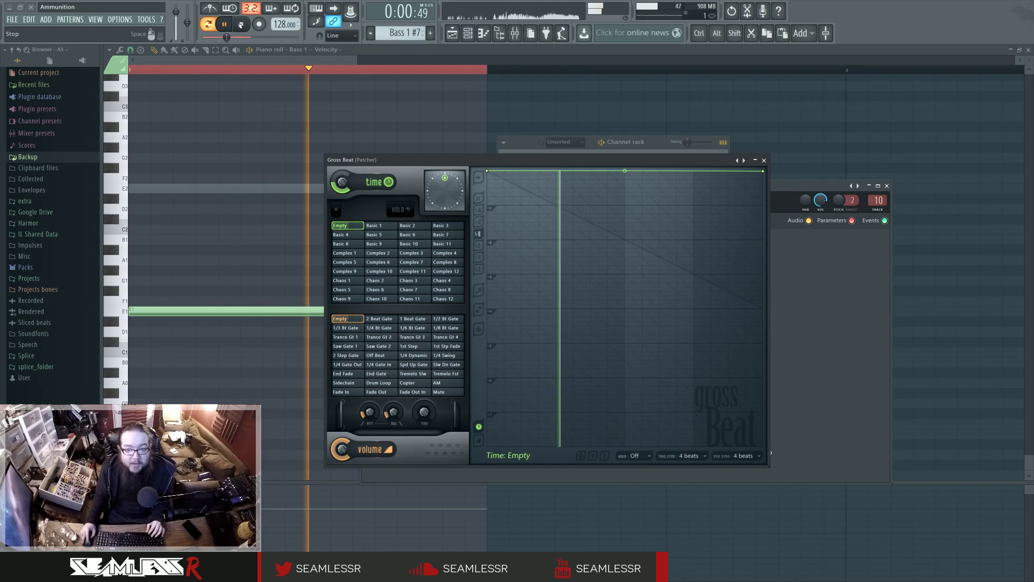
{"action": "key", "text": "space"}
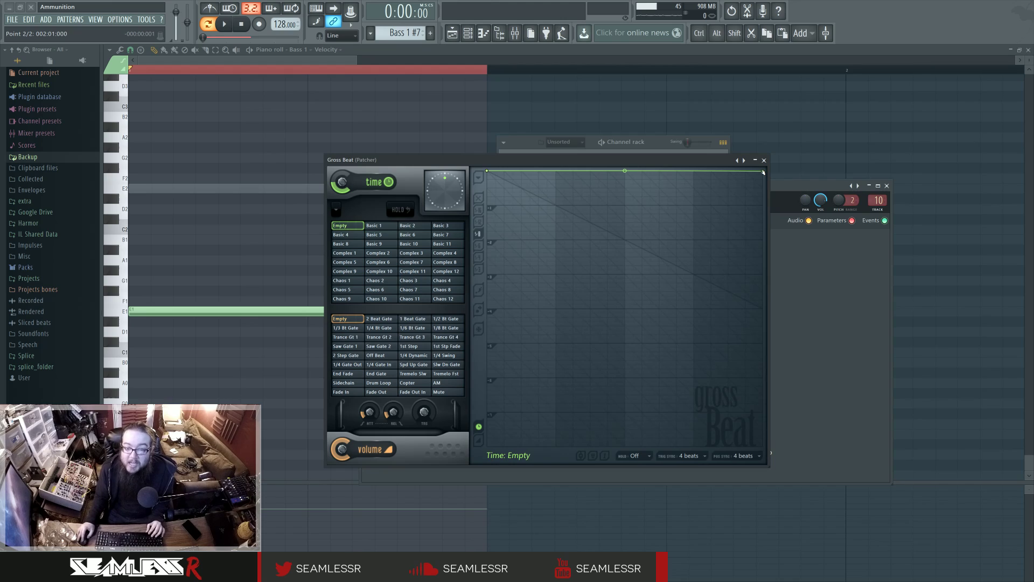
{"action": "right_click", "coordinate": [445, 189]}
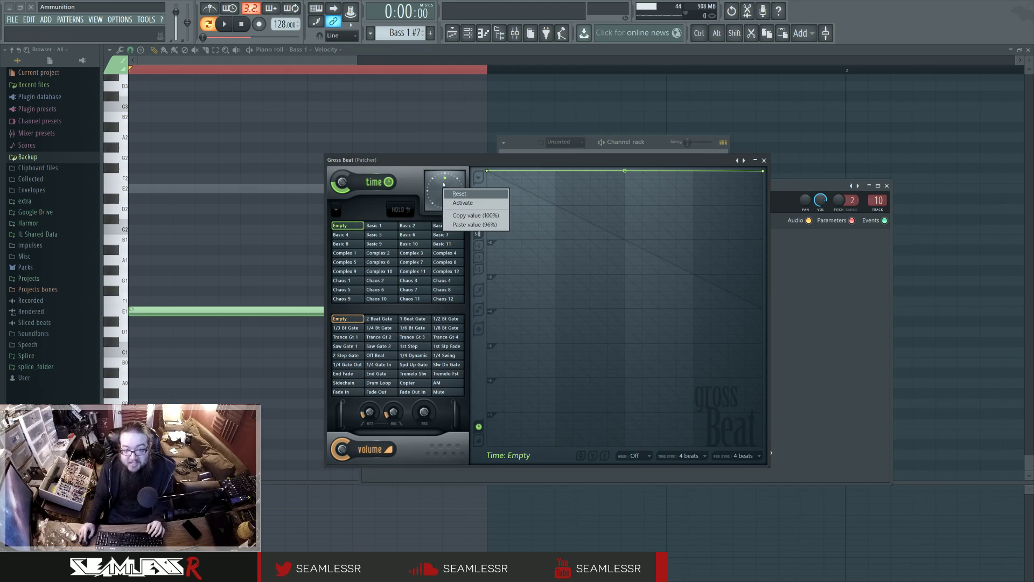
{"action": "left_click", "coordinate": [468, 194]}
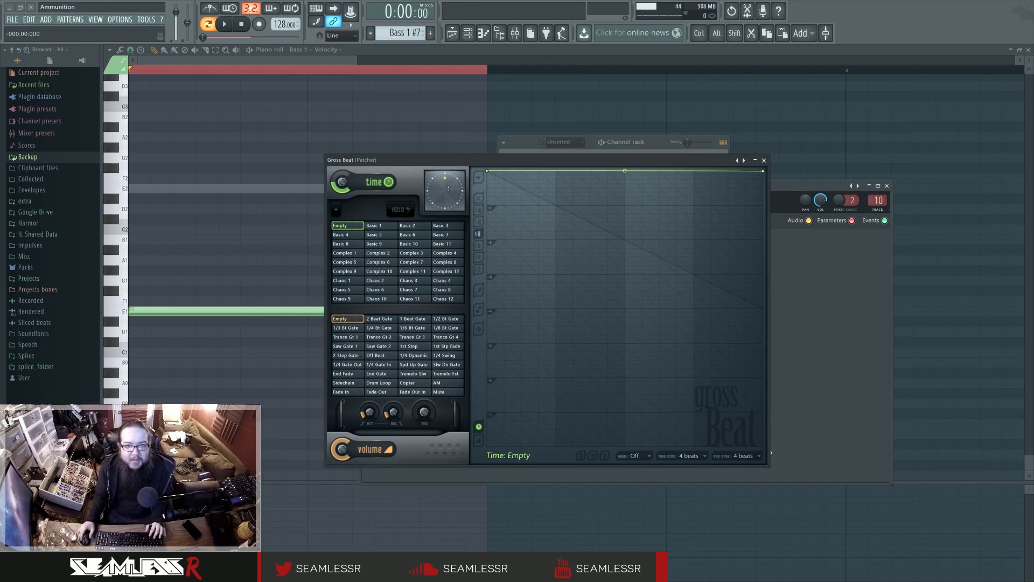
{"action": "left_click", "coordinate": [220, 25]}
{"action": "left_click", "coordinate": [241, 24]}
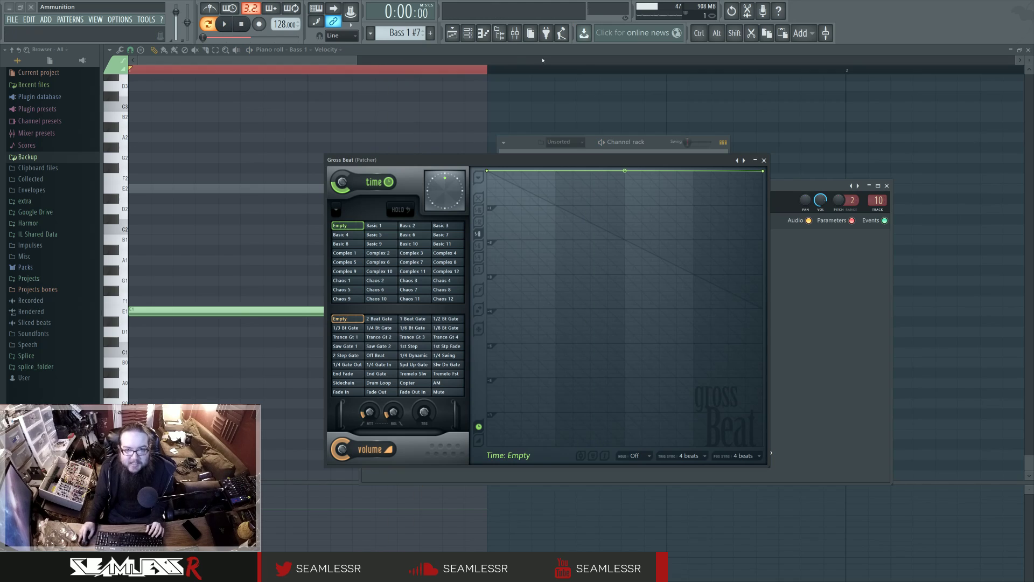
Close Gross Beat, show the playlist, reopen the Bass 1b Patcher, and move Gross Beat closer to the From FL Studio node.
{"action": "key", "text": "F5"}
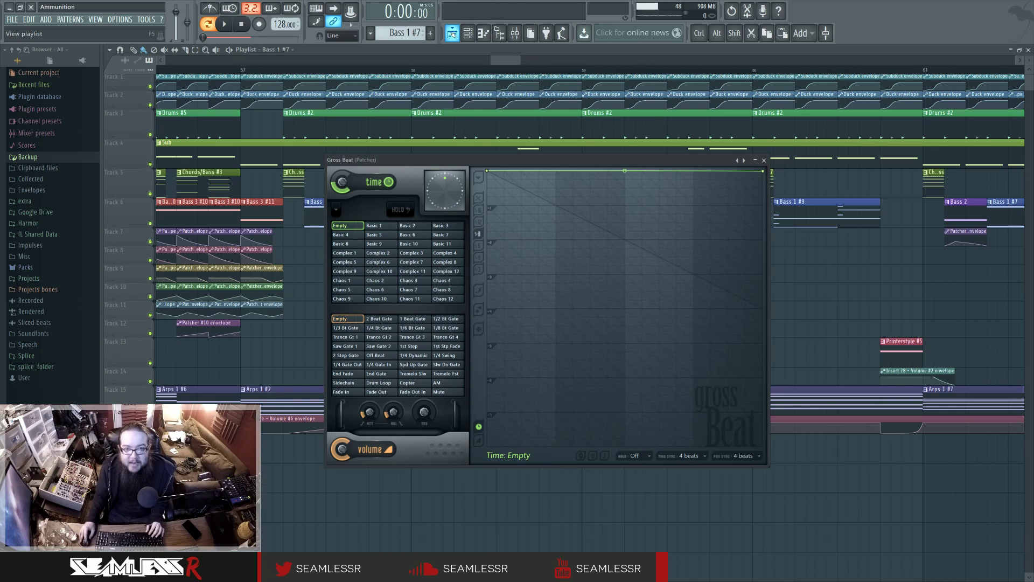
{"action": "left_click", "coordinate": [763, 160]}
{"action": "left_click", "coordinate": [468, 33]}
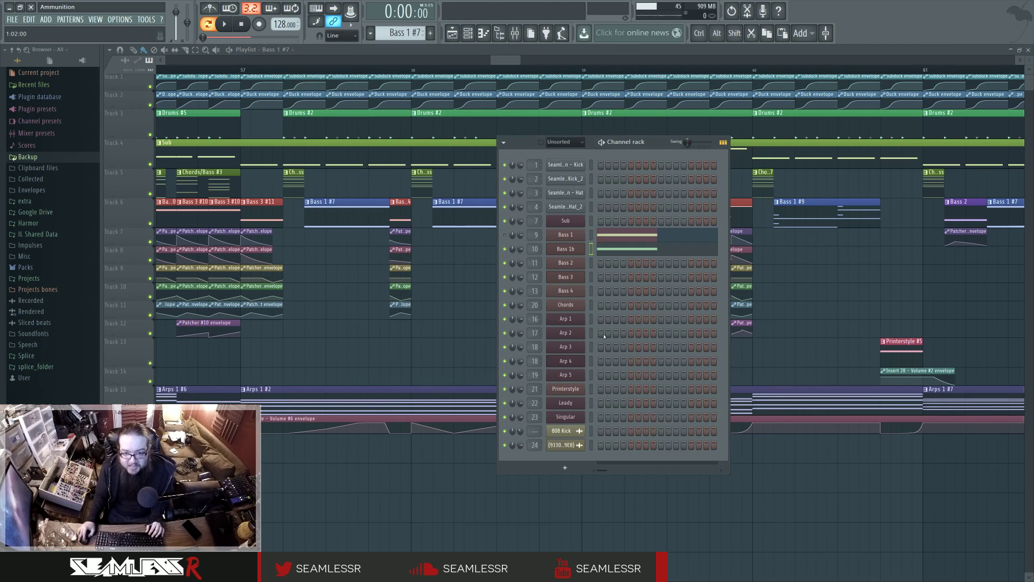
{"action": "left_click", "coordinate": [565, 247]}
{"action": "left_click_drag", "start_coordinate": [508, 301], "coordinate": [465, 296]}
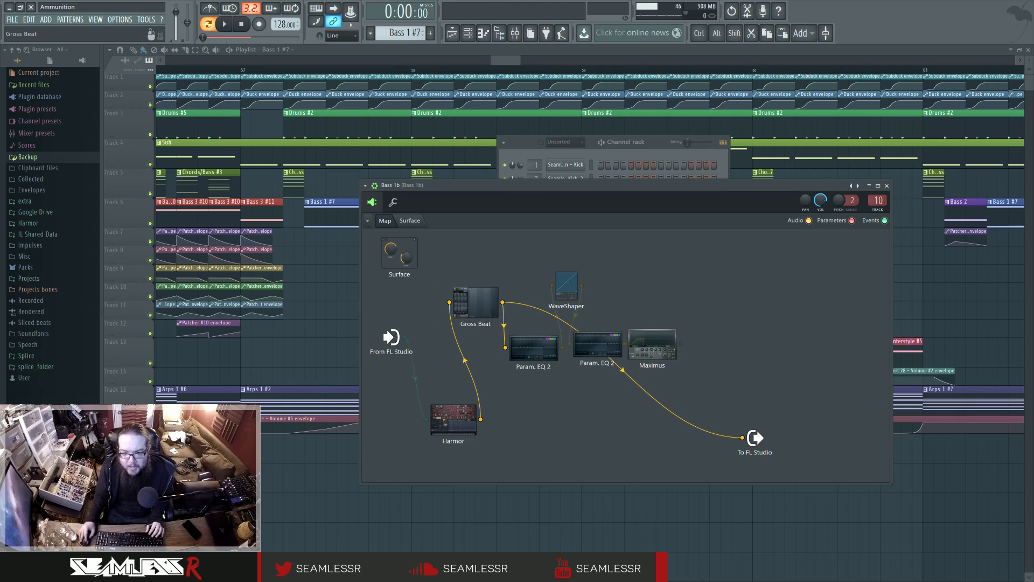
With Gross Beat unlinked from To FL Studio, inspect the first Param. EQ 2 and the WaveShaper curve, closing each.
{"action": "left_click", "coordinate": [533, 348]}
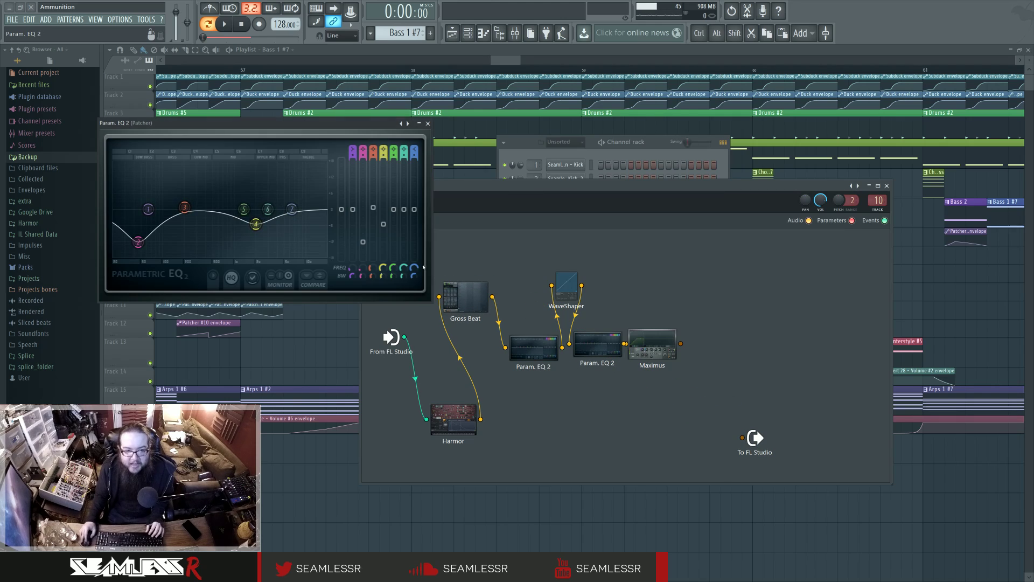
{"action": "left_click", "coordinate": [427, 123]}
{"action": "left_click", "coordinate": [566, 285]}
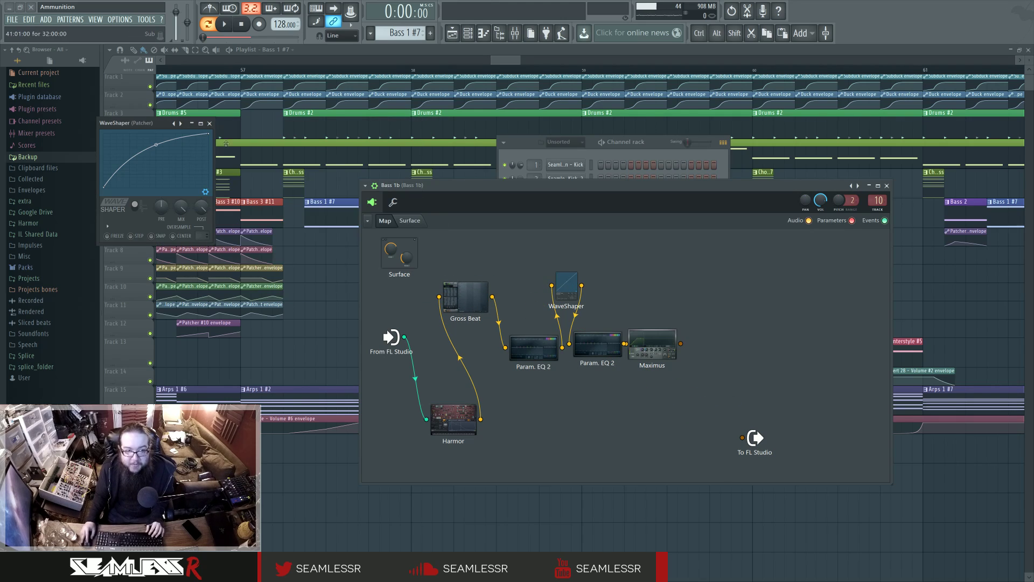
{"action": "left_click", "coordinate": [209, 123]}
Try routing WaveShaper straight to To FL Studio, audition it, and remove that connection.
{"action": "left_click_drag", "start_coordinate": [582, 286], "coordinate": [742, 438]}
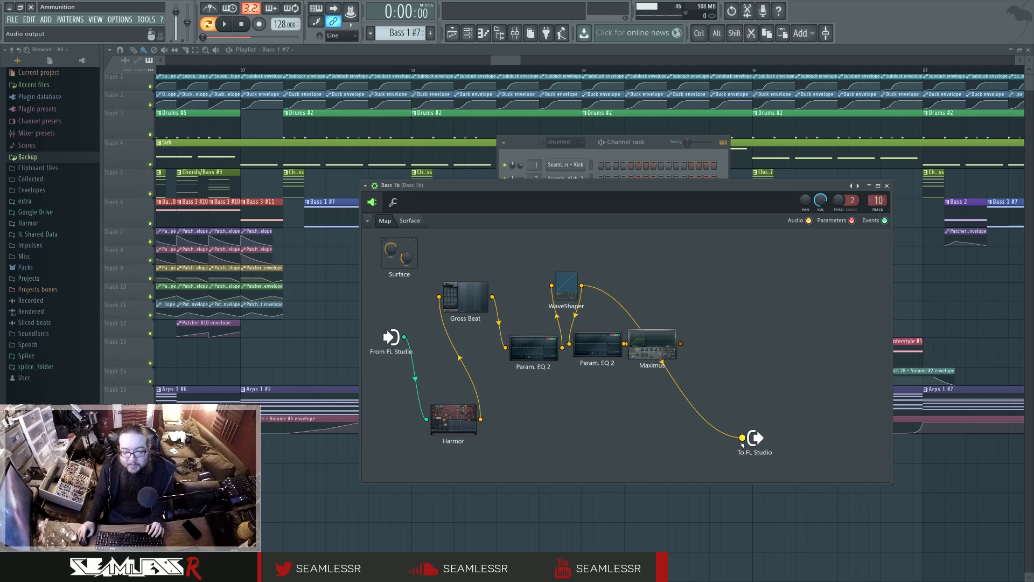
{"action": "key", "text": "space"}
{"action": "right_click", "coordinate": [742, 437]}
{"action": "key", "text": "space"}
Inspect the second Param. EQ 2 and Maximus, move that EQ lower, connect Maximus to To FL Studio, and play the pattern.
{"action": "left_click", "coordinate": [598, 345]}
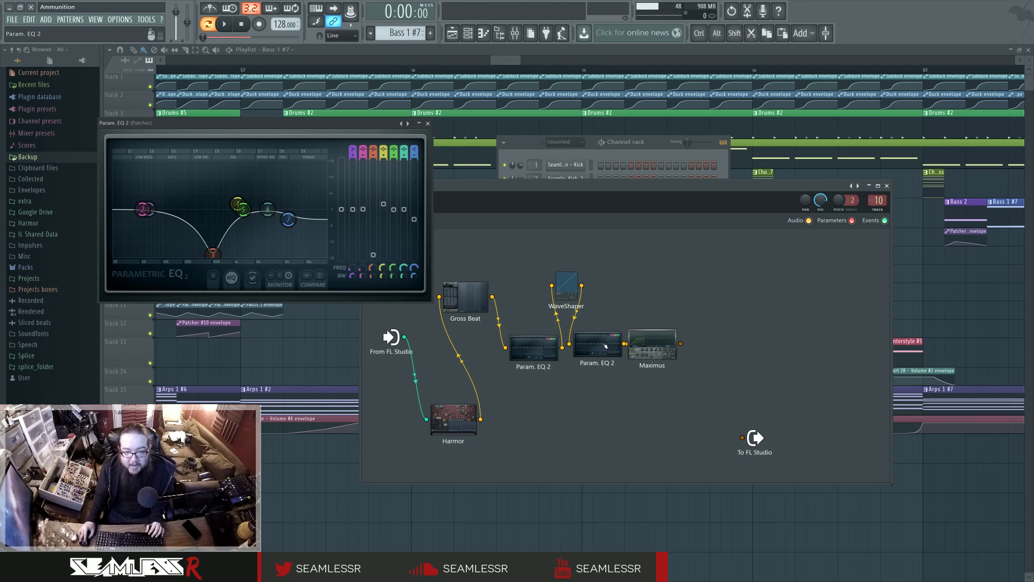
{"action": "left_click_drag", "start_coordinate": [598, 344], "coordinate": [598, 388]}
{"action": "left_click", "coordinate": [665, 340]}
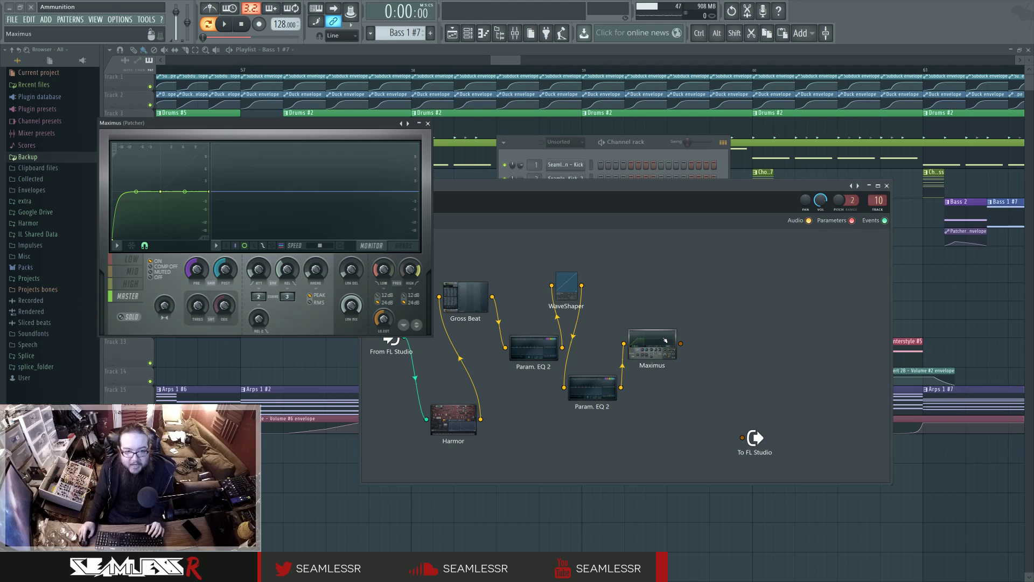
{"action": "left_click_drag", "start_coordinate": [681, 343], "coordinate": [743, 437]}
{"action": "key", "text": "space"}
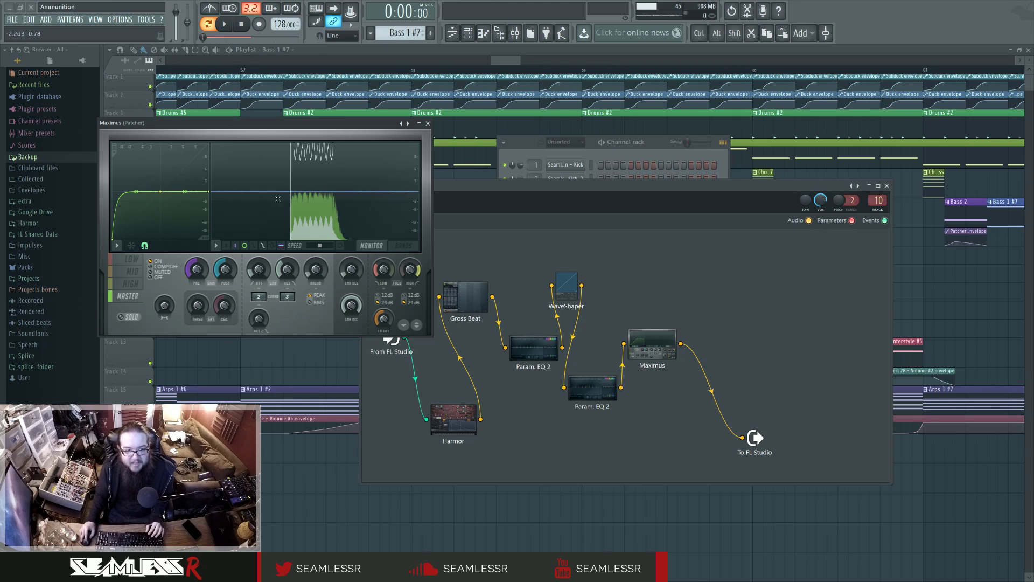
Check WaveShaper and Maximus once more, and close them with the Bass 1b Patcher.
{"action": "left_click", "coordinate": [566, 283]}
{"action": "left_click", "coordinate": [659, 339]}
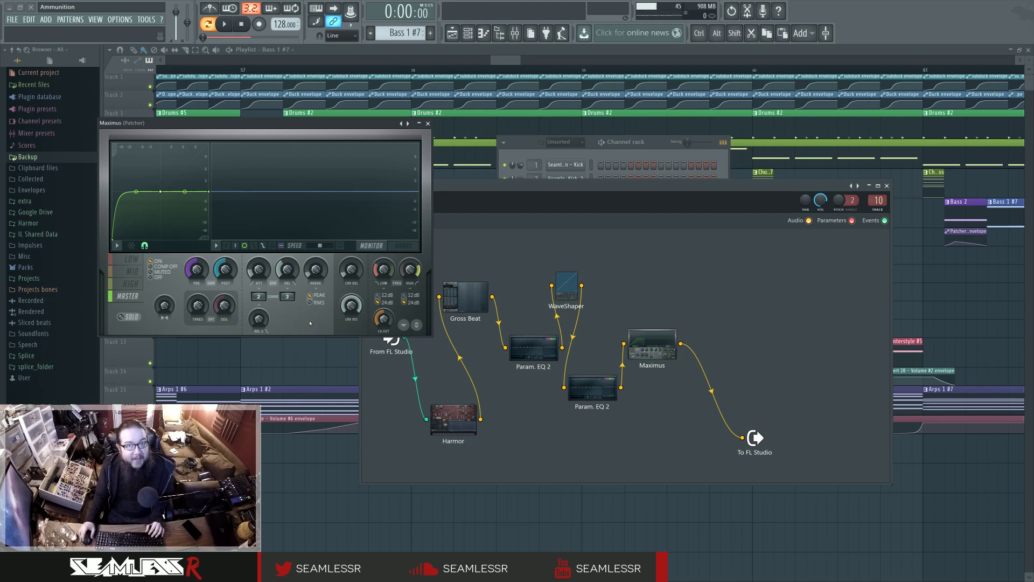
{"action": "left_click", "coordinate": [427, 123]}
{"action": "left_click", "coordinate": [886, 186]}
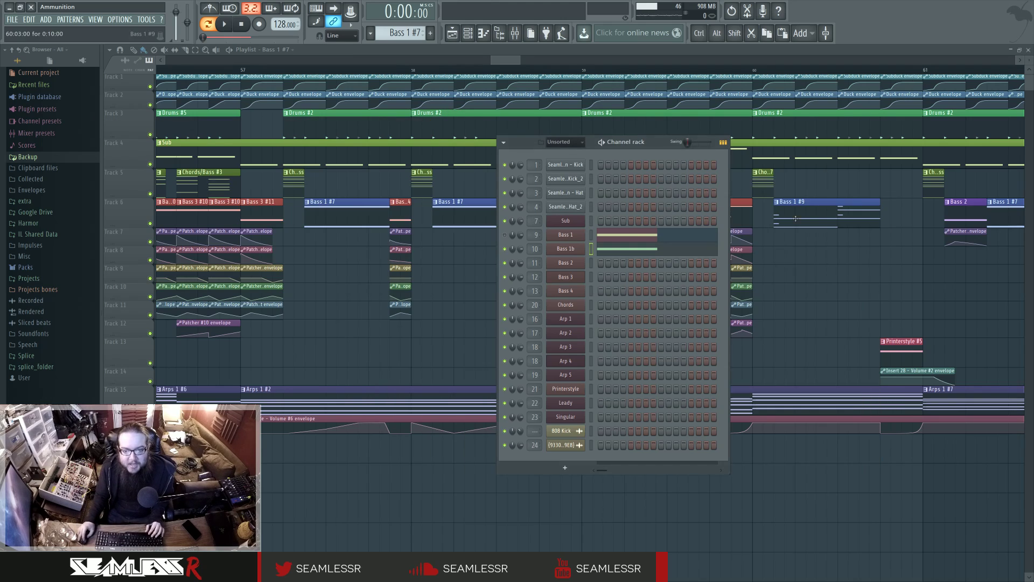
Play the Bass 1 #7 pattern with both bass layers briefly, stop it, and hide the channel rack.
{"action": "left_click", "coordinate": [224, 23]}
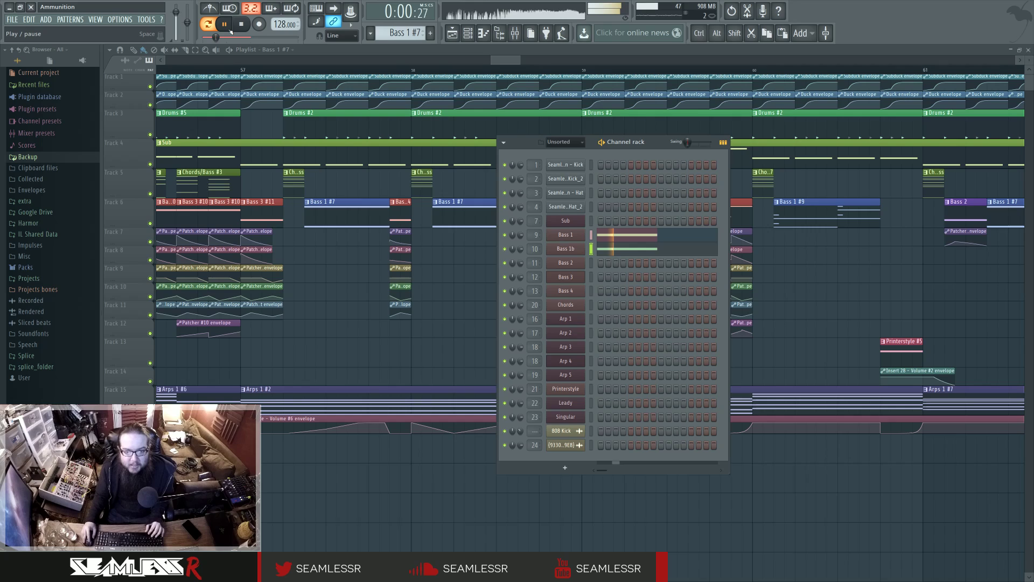
{"action": "left_click", "coordinate": [240, 23]}
{"action": "key", "text": "F6"}
Set the song position to bar 60 in the playlist and play that section of the arrangement.
{"action": "scroll", "coordinate": [326, 300], "scroll_direction": "down", "scroll_amount": 3}
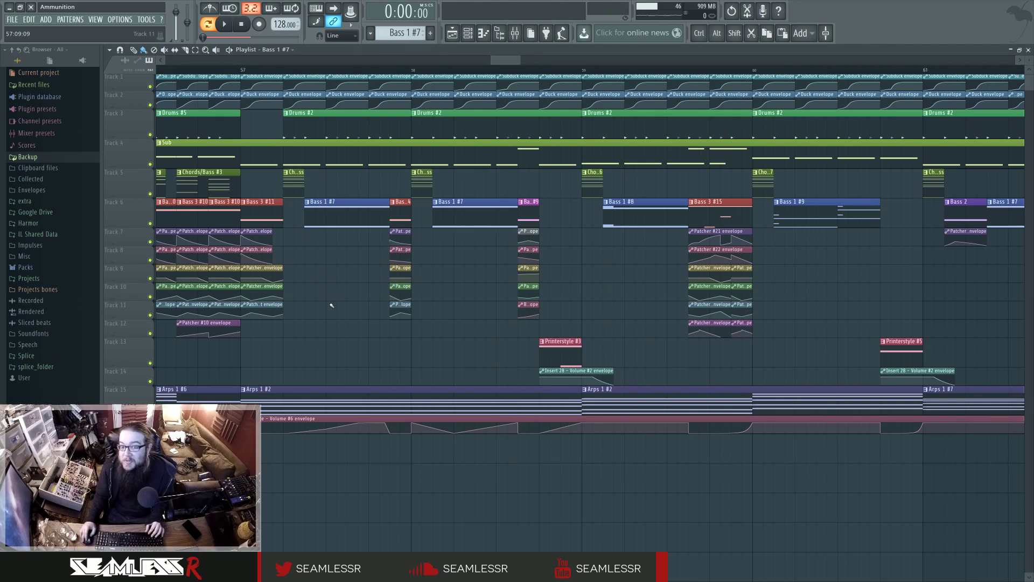
{"action": "scroll", "coordinate": [463, 287], "scroll_direction": "down", "scroll_amount": 4}
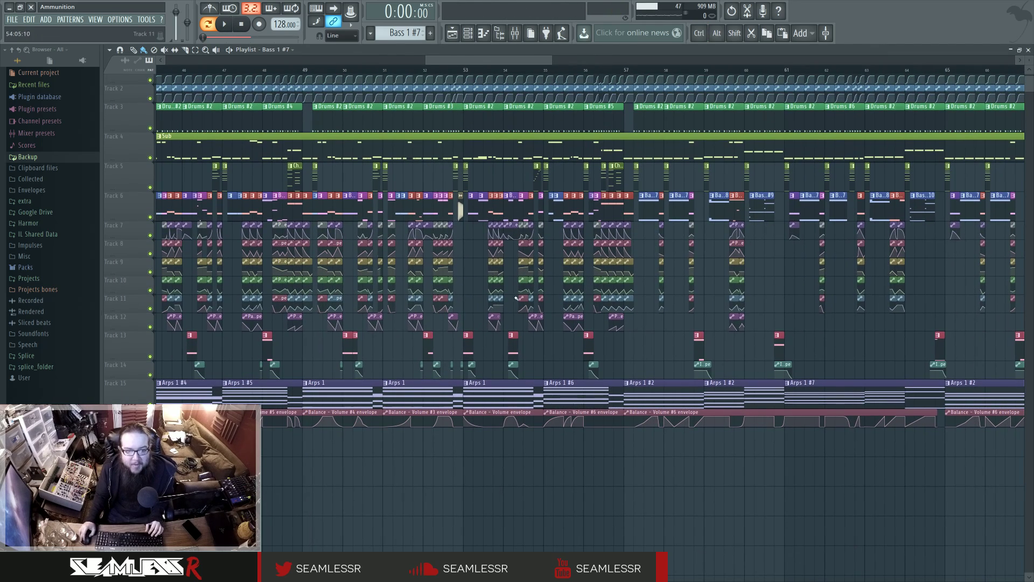
{"action": "scroll", "coordinate": [605, 349], "scroll_direction": "right", "scroll_amount": 4}
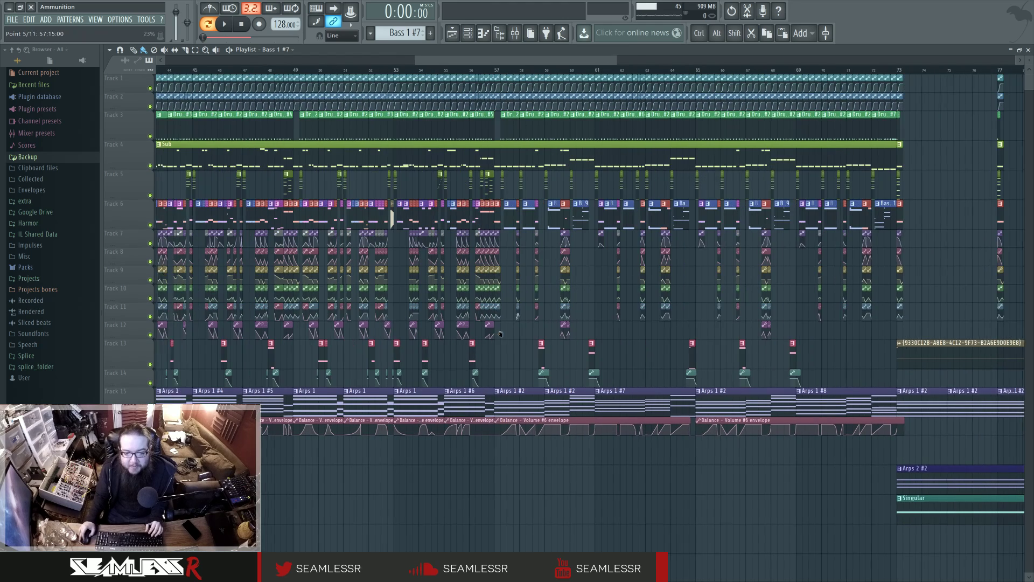
{"action": "right_click", "coordinate": [533, 70]}
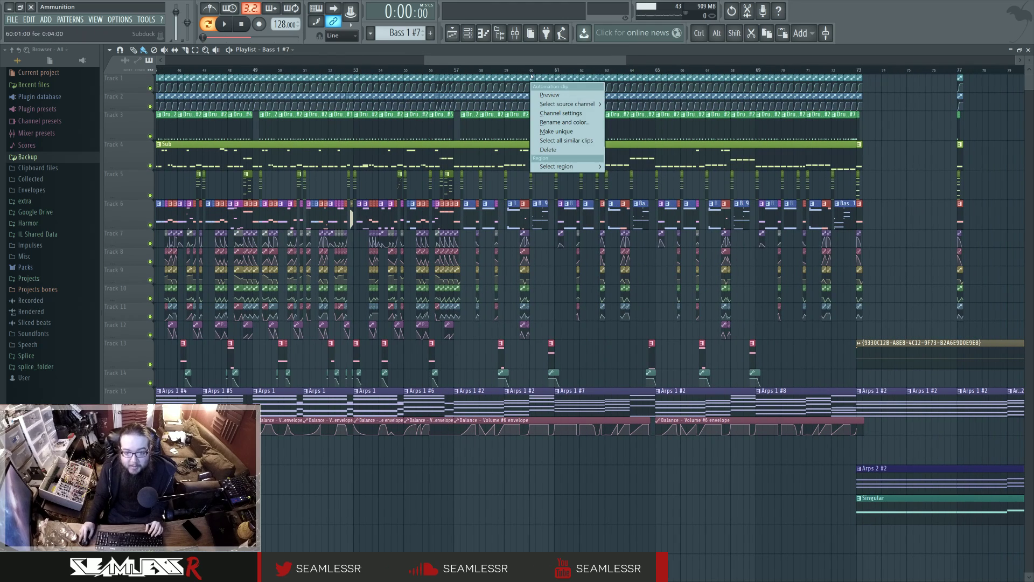
{"action": "left_click", "coordinate": [534, 70]}
{"action": "key", "text": "space"}
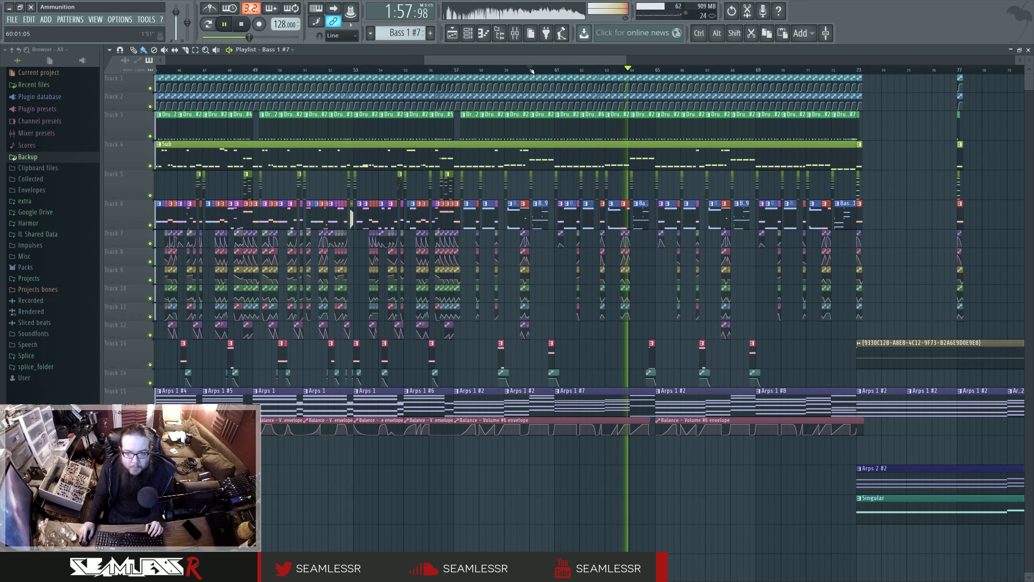
{"action": "key", "text": "space"}
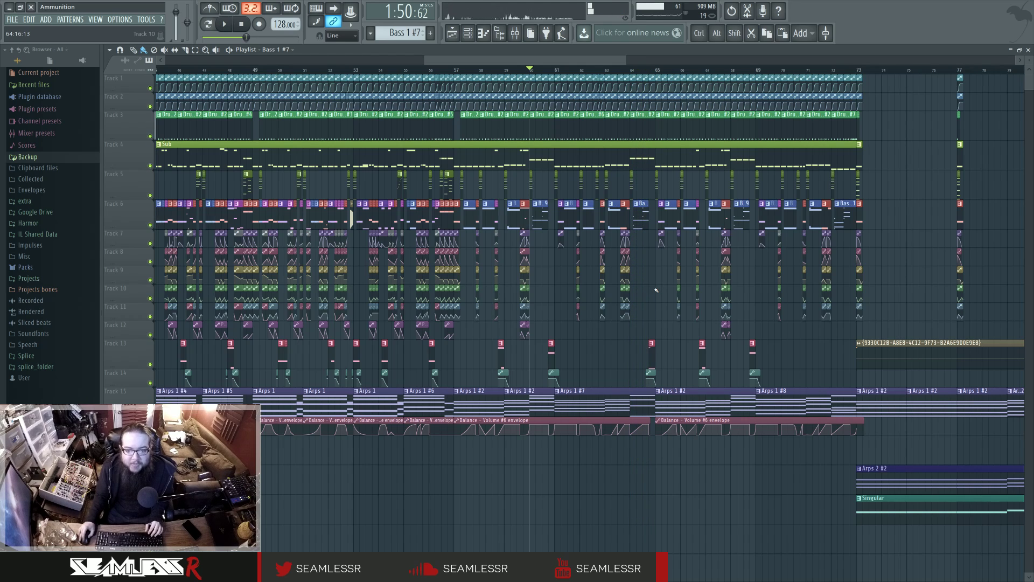
Open the Singular clip after bar 73 in the piano roll and play its pattern.
{"action": "scroll", "coordinate": [539, 294], "scroll_direction": "right", "scroll_amount": 2}
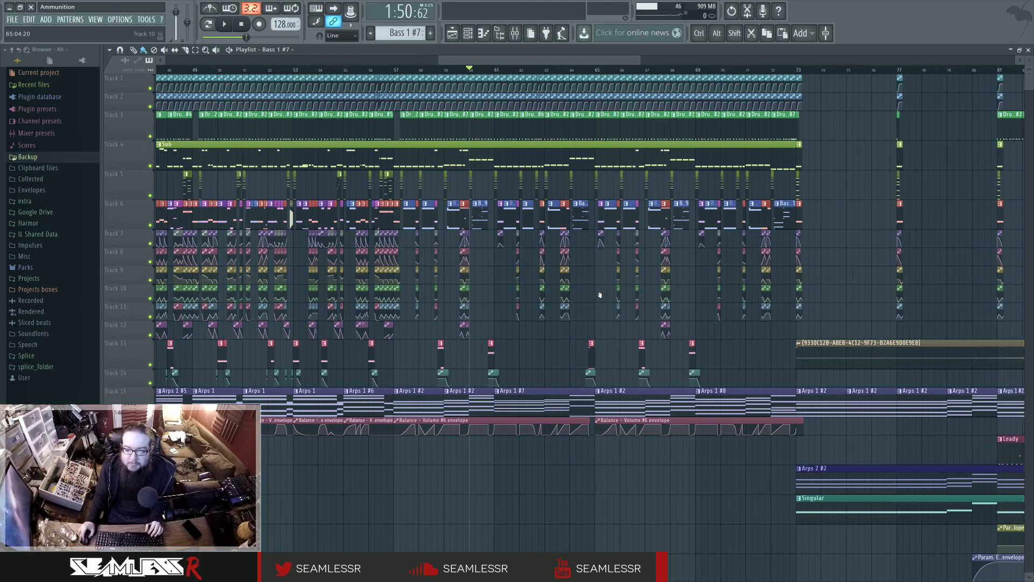
{"action": "scroll", "coordinate": [404, 298], "scroll_direction": "right", "scroll_amount": 3}
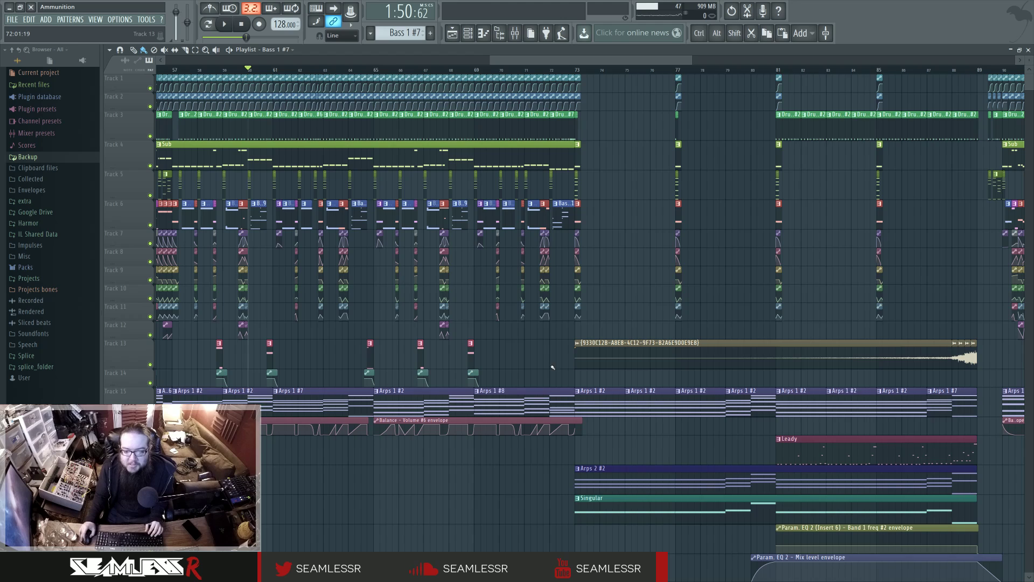
{"action": "left_click_drag", "start_coordinate": [553, 368], "coordinate": [456, 342]}
{"action": "left_click_drag", "start_coordinate": [556, 412], "coordinate": [522, 373]}
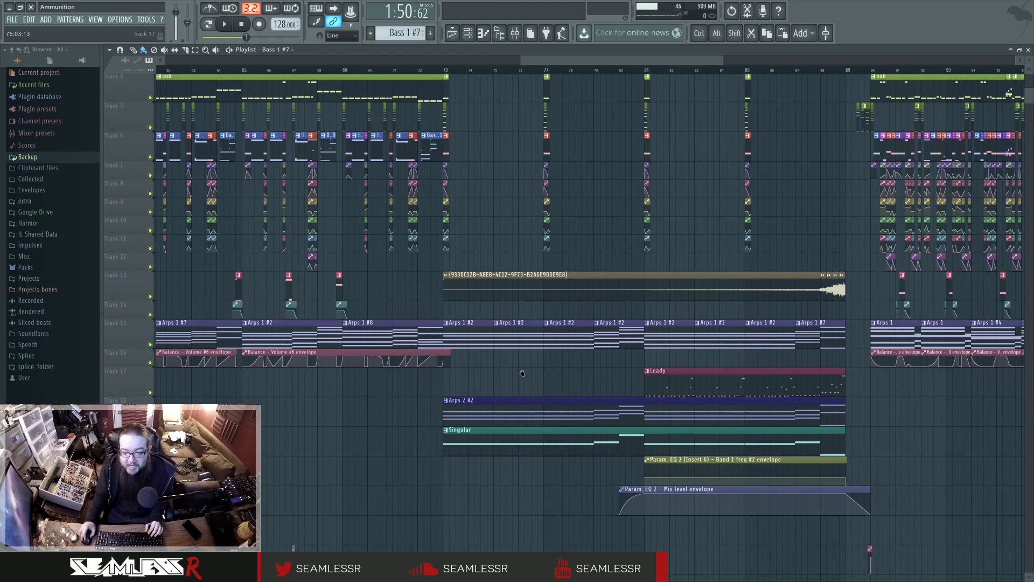
{"action": "double_click", "coordinate": [507, 428]}
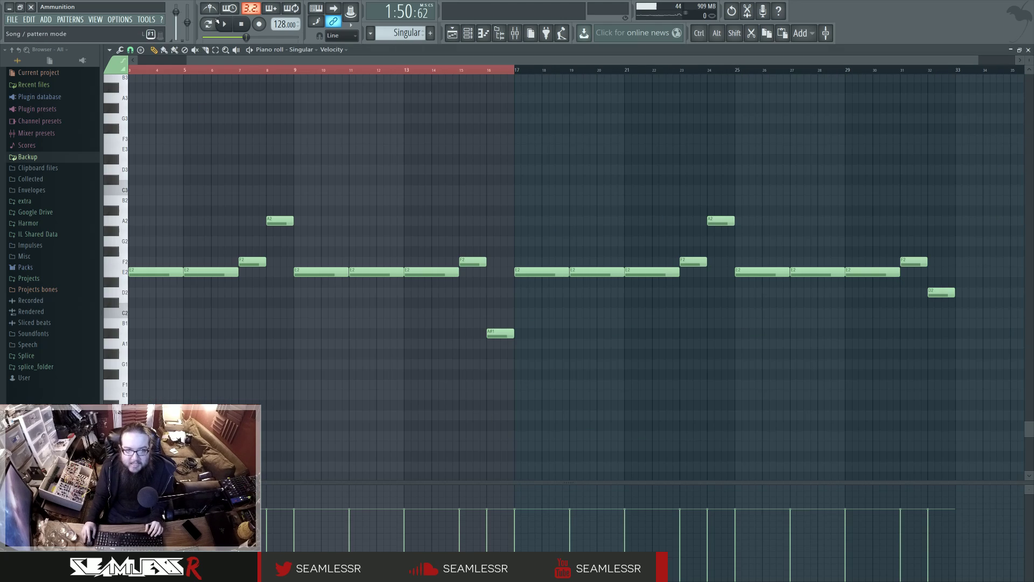
{"action": "key", "text": "space"}
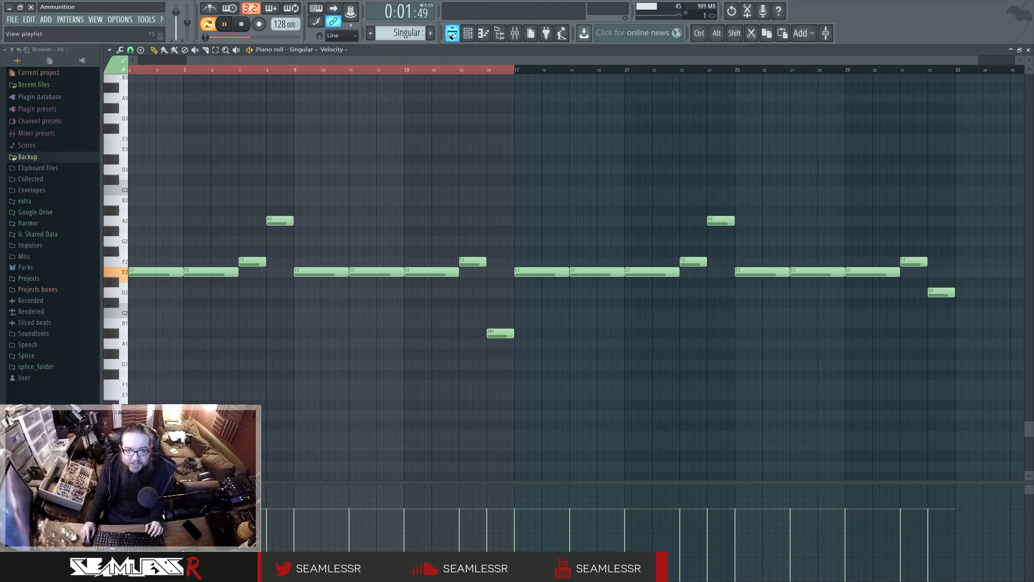
Return to the playlist and show the channel rack while the Singular pattern plays.
{"action": "left_click", "coordinate": [452, 34]}
{"action": "left_click", "coordinate": [209, 25]}
{"action": "left_click", "coordinate": [209, 24]}
{"action": "left_click", "coordinate": [483, 33]}
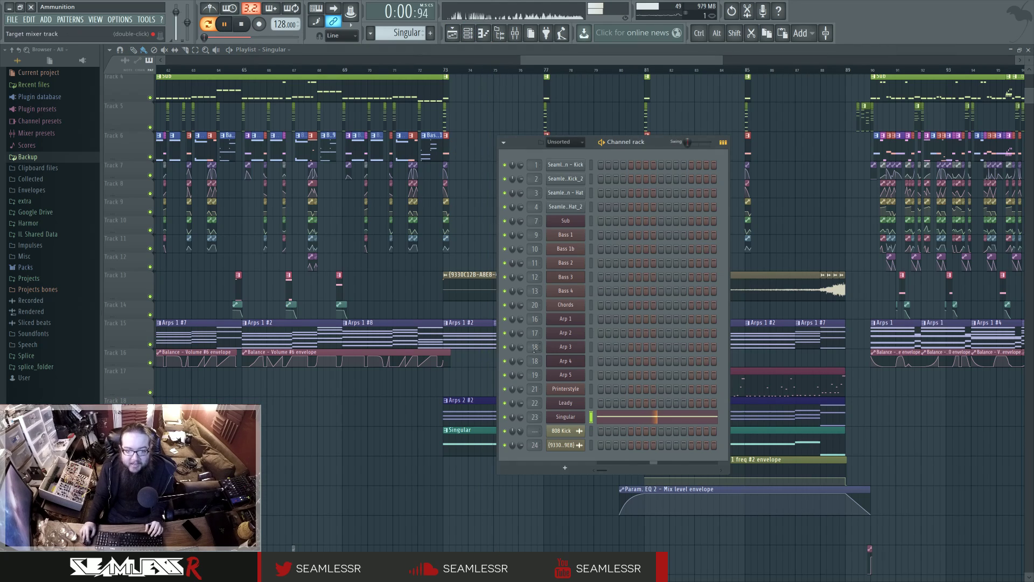
Open the Singular synth, expand its harmonic visualizer and play the pattern to examine the filter 1 frequency movement.
{"action": "left_click", "coordinate": [573, 421]}
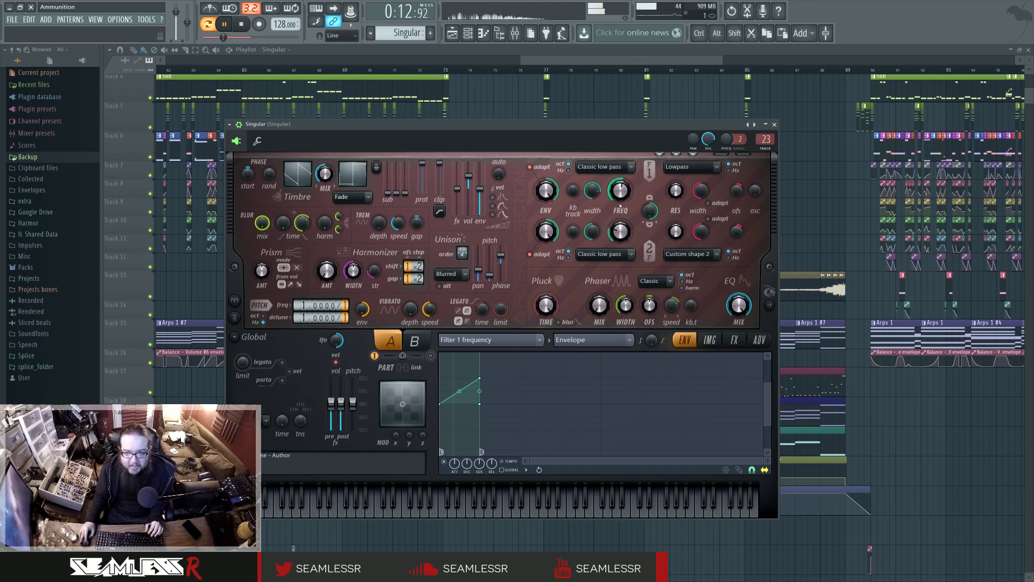
{"action": "key", "text": "space"}
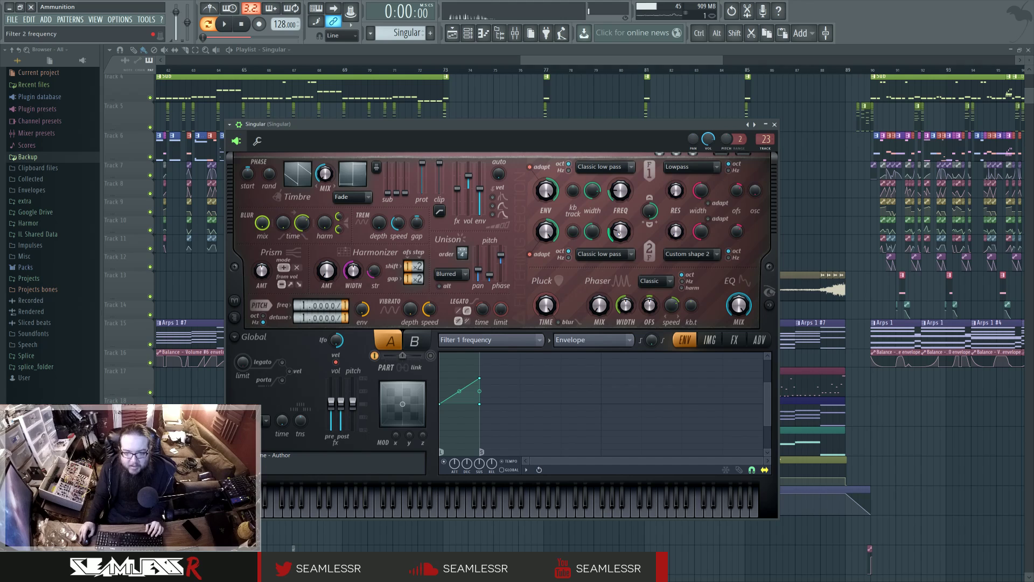
{"action": "right_click", "coordinate": [620, 195]}
{"action": "key", "text": "Escape"}
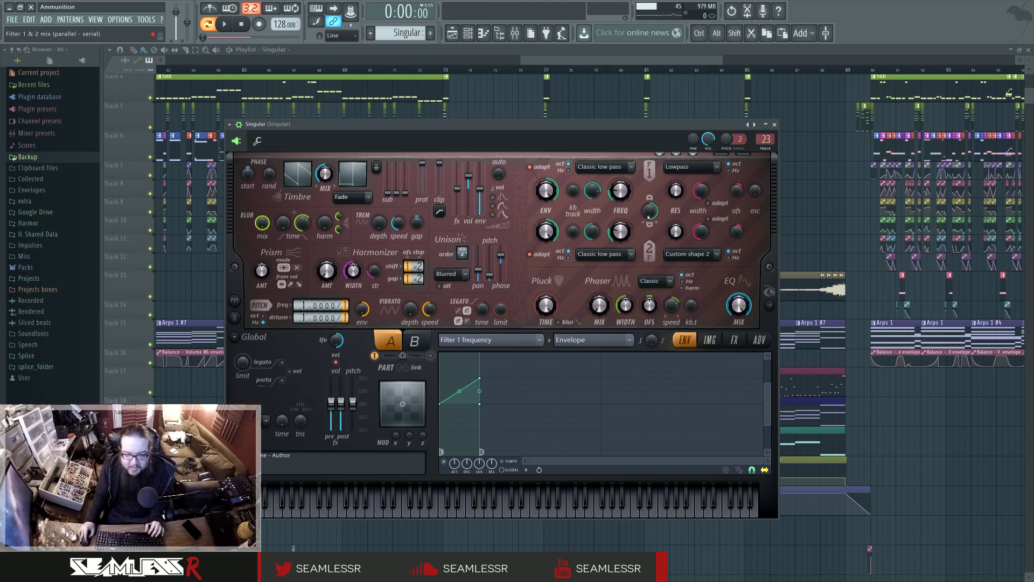
{"action": "left_click_drag", "start_coordinate": [645, 202], "coordinate": [646, 204]}
{"action": "key", "text": "space"}
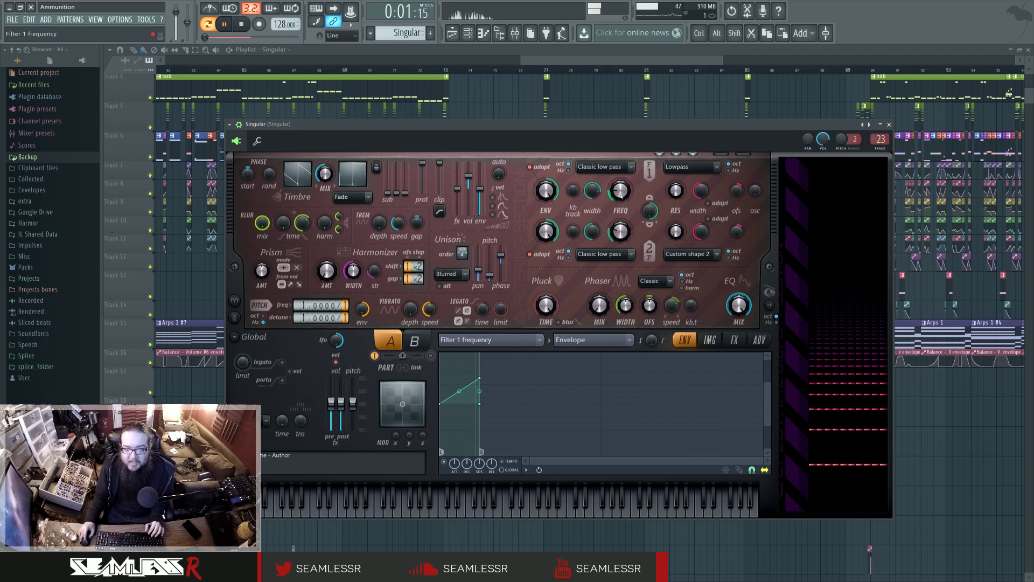
{"action": "left_click_drag", "start_coordinate": [619, 197], "coordinate": [619, 192]}
{"action": "key", "text": "space"}
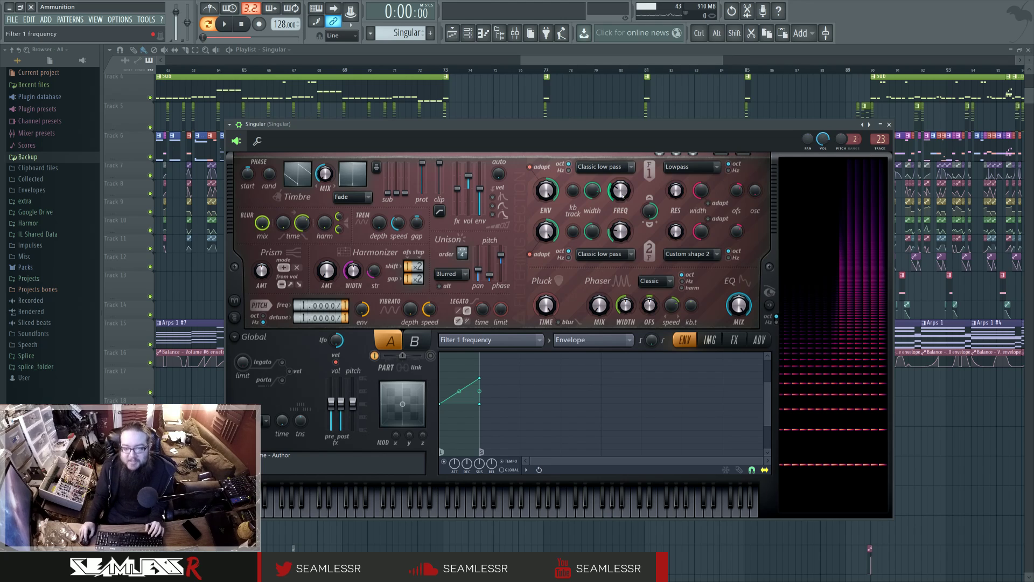
Check the Singular synth's effects page and its Filter 1 frequency envelope, and close the synth.
{"action": "left_click", "coordinate": [735, 340]}
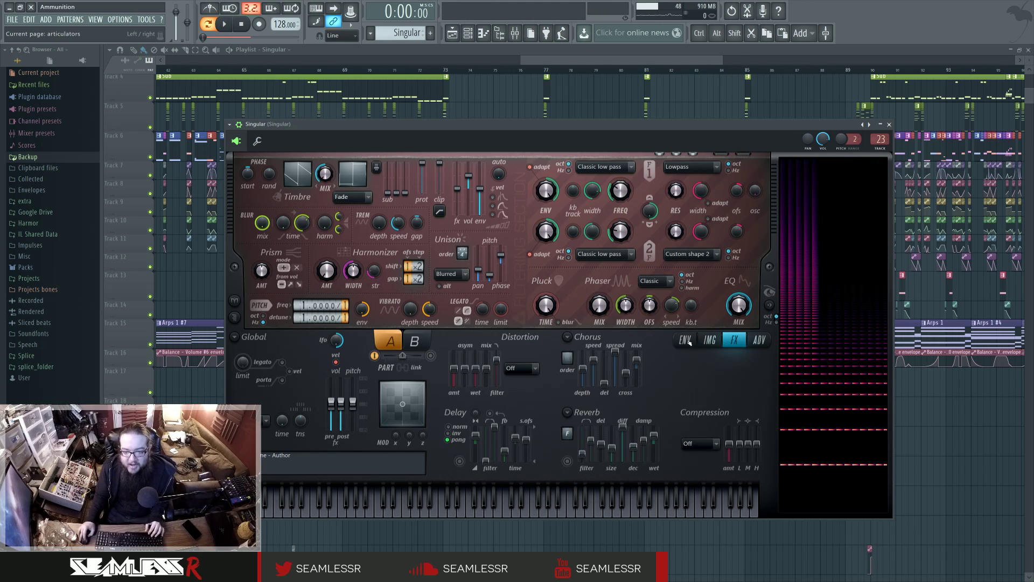
{"action": "left_click", "coordinate": [688, 341]}
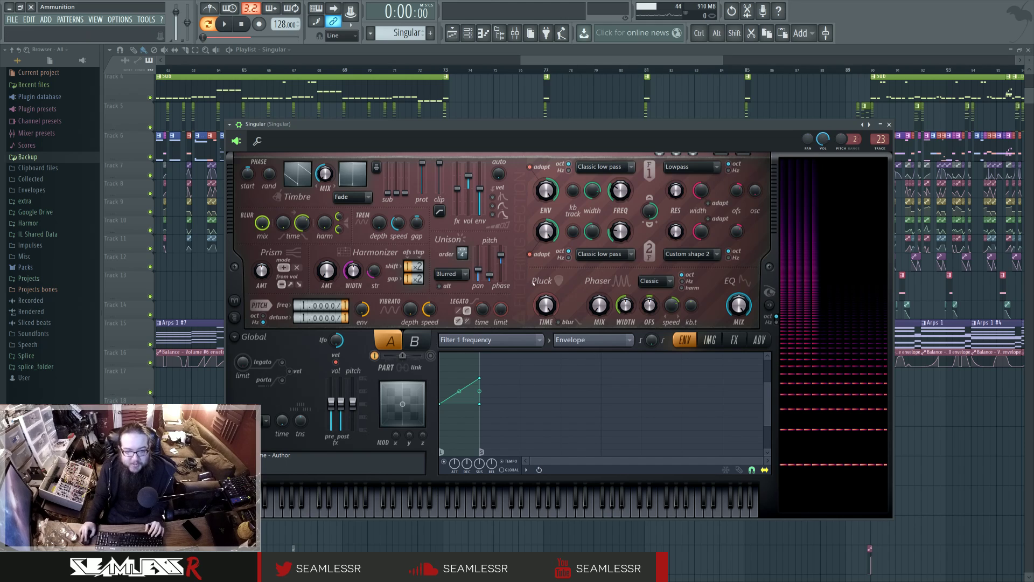
{"action": "left_click", "coordinate": [523, 342]}
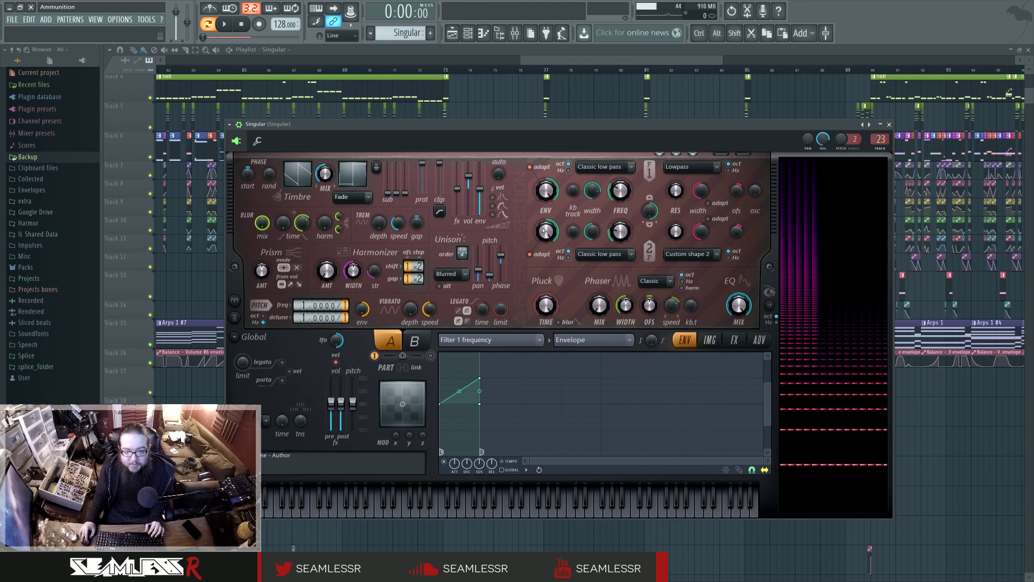
{"action": "key", "text": "Escape"}
{"action": "left_click", "coordinate": [889, 125]}
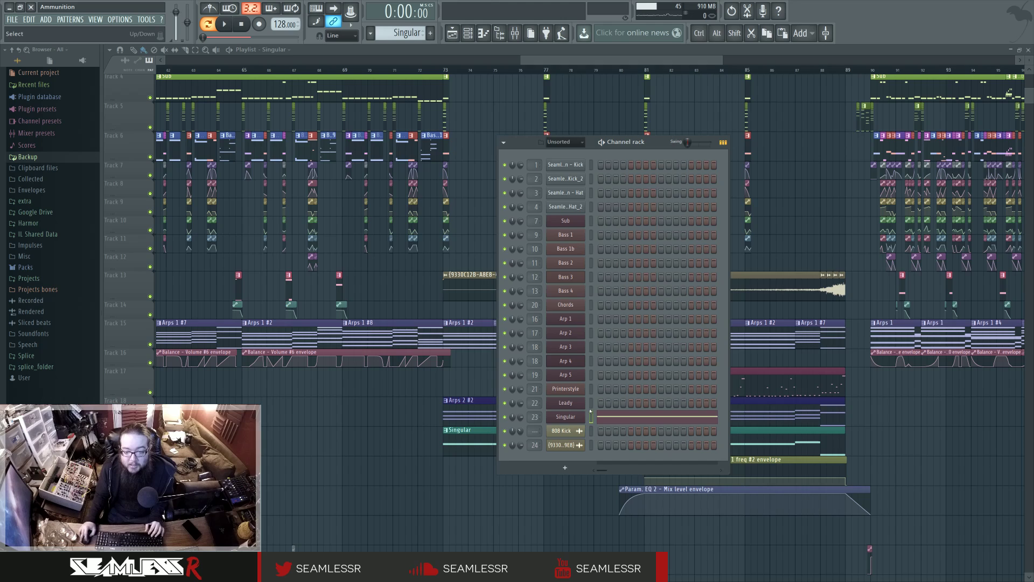
Inspect the Singular mixer track's effect slots, and close the mixer and the synth.
{"action": "left_click", "coordinate": [565, 417]}
{"action": "key", "text": "F9"}
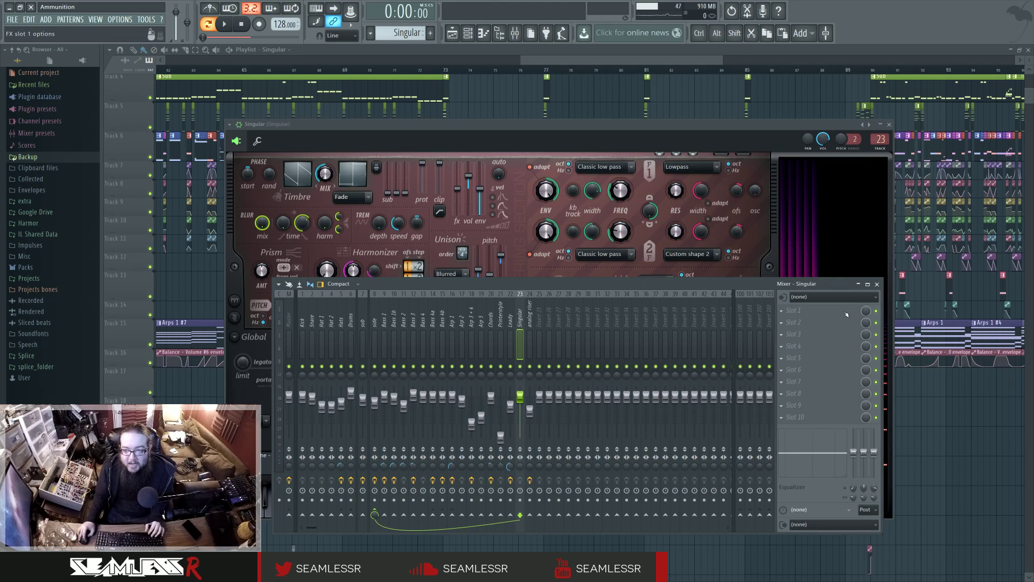
{"action": "left_click", "coordinate": [876, 284]}
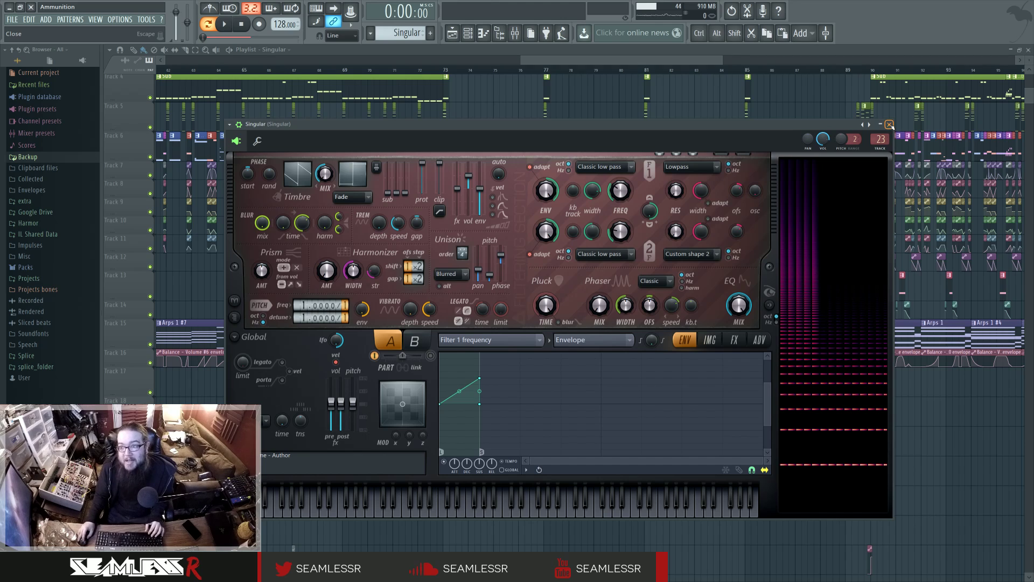
{"action": "left_click", "coordinate": [889, 124]}
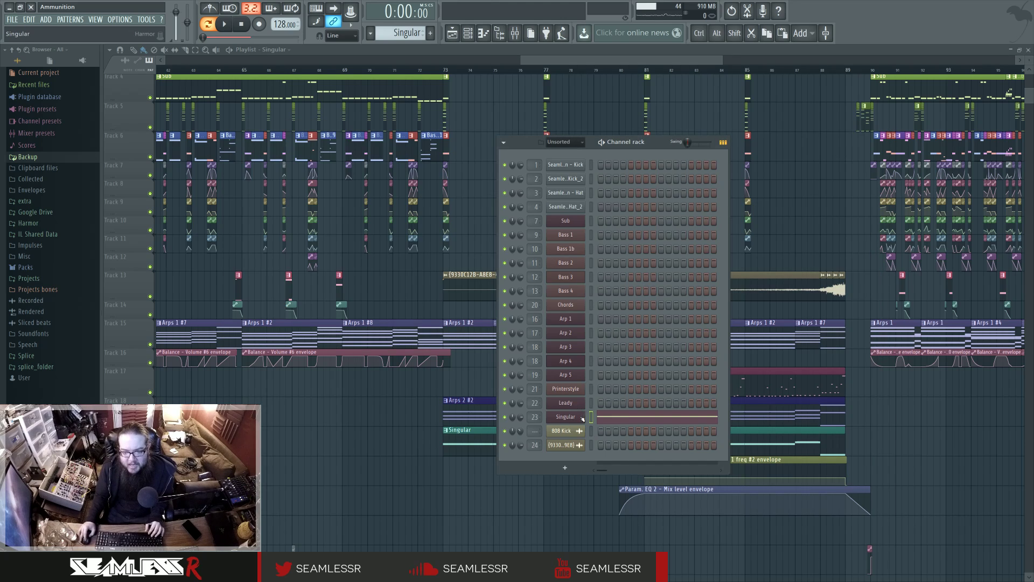
Play the arrangement briefly from bar 73 in the playlist and hide the channel rack.
{"action": "key", "text": "F6"}
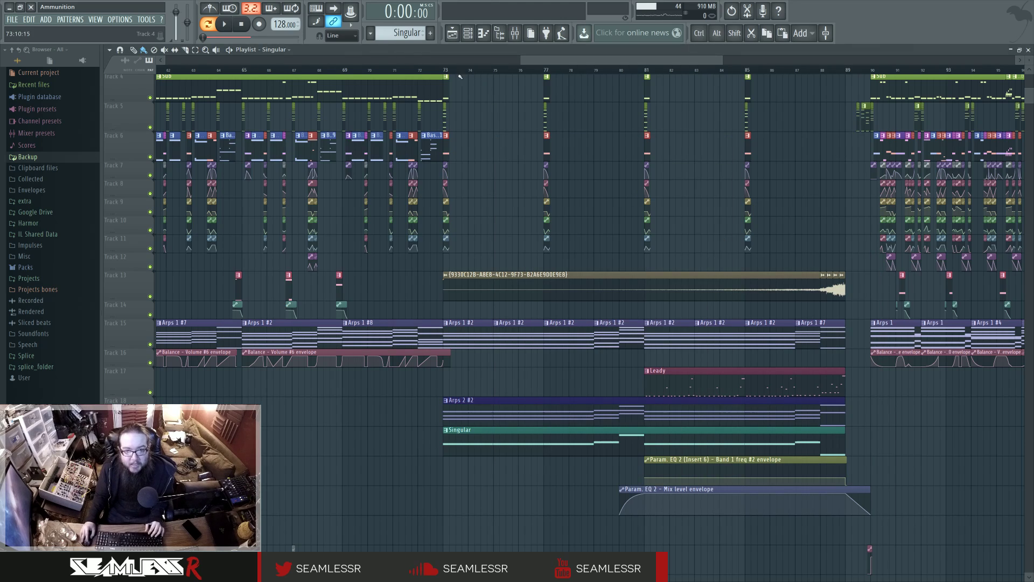
{"action": "key", "text": "space"}
{"action": "left_click", "coordinate": [468, 33]}
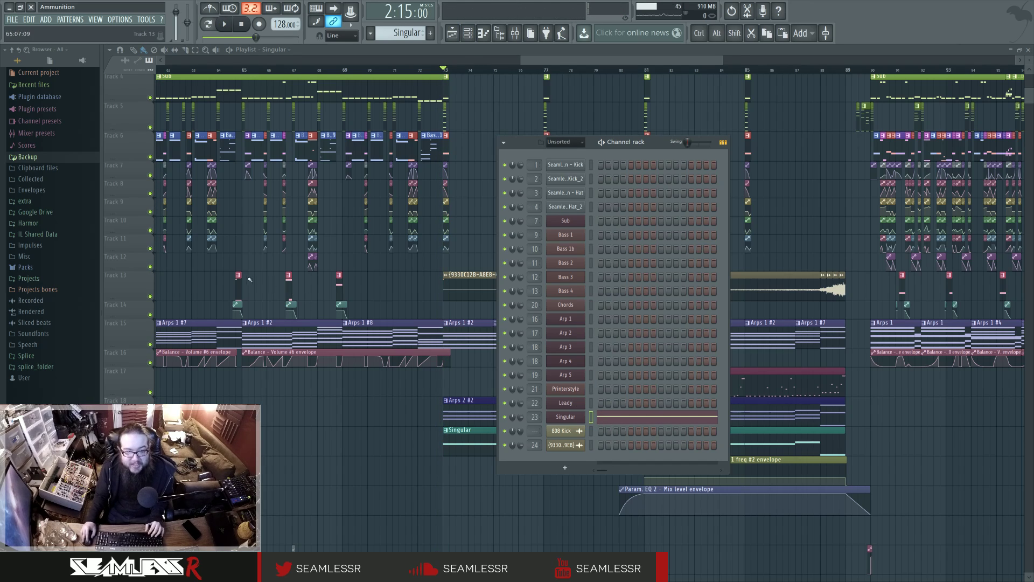
{"action": "key", "text": "F6"}
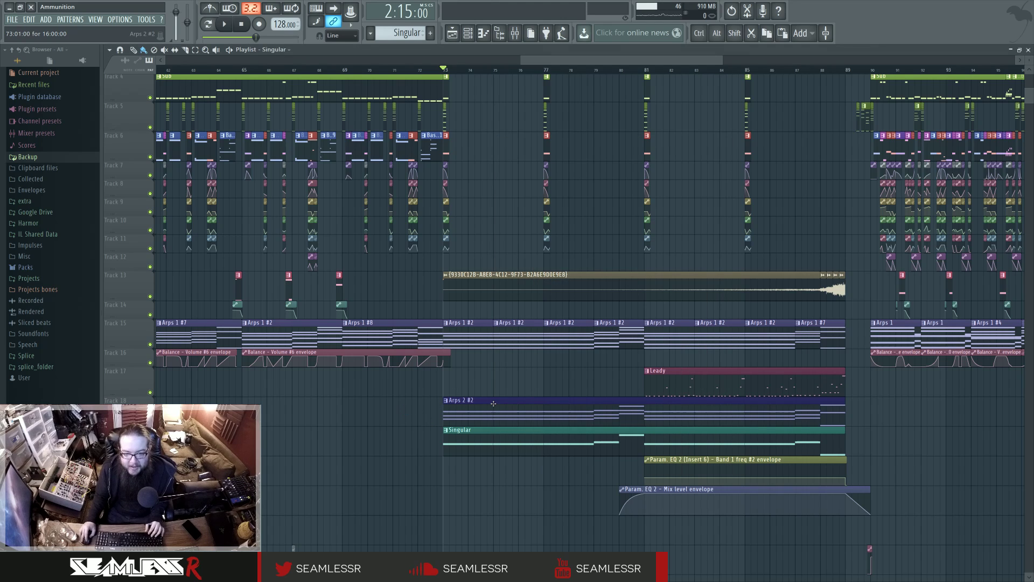
Play the Arps 2 #2 pattern from its piano roll and open the Arp 5 synth while it sounds.
{"action": "double_click", "coordinate": [469, 400]}
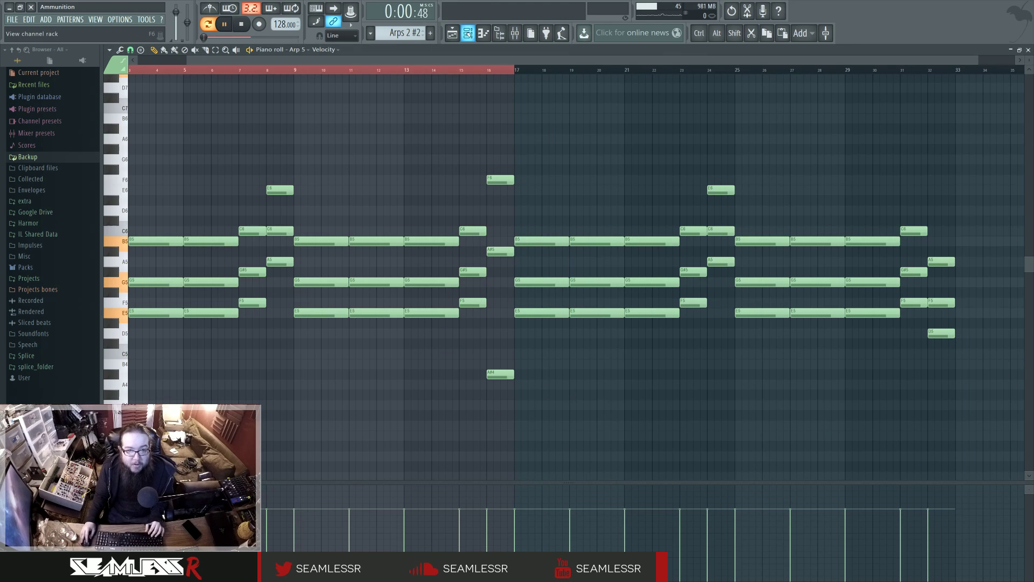
{"action": "left_click", "coordinate": [491, 32]}
{"action": "key", "text": "space"}
{"action": "left_click", "coordinate": [495, 32]}
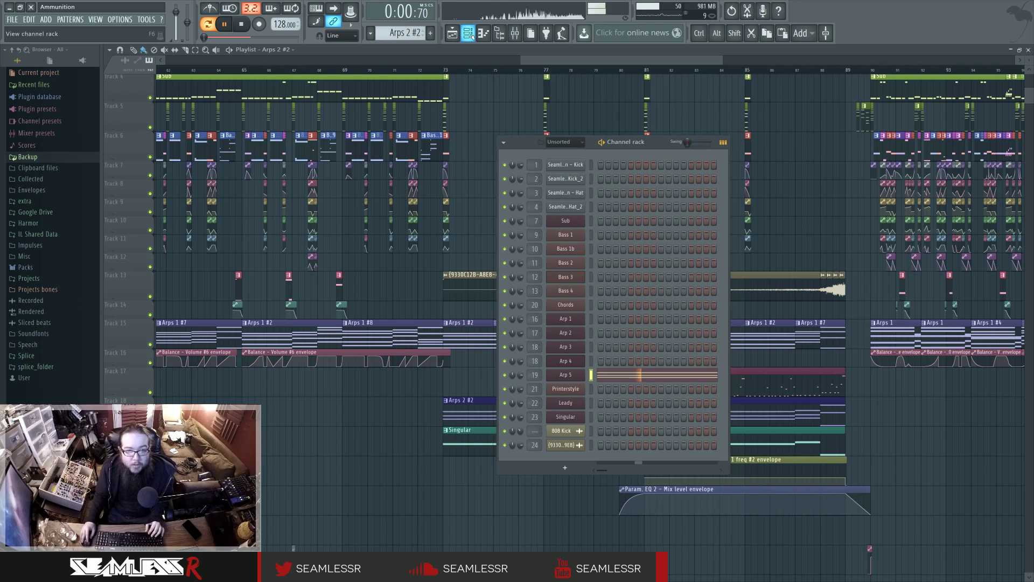
{"action": "left_click", "coordinate": [567, 366]}
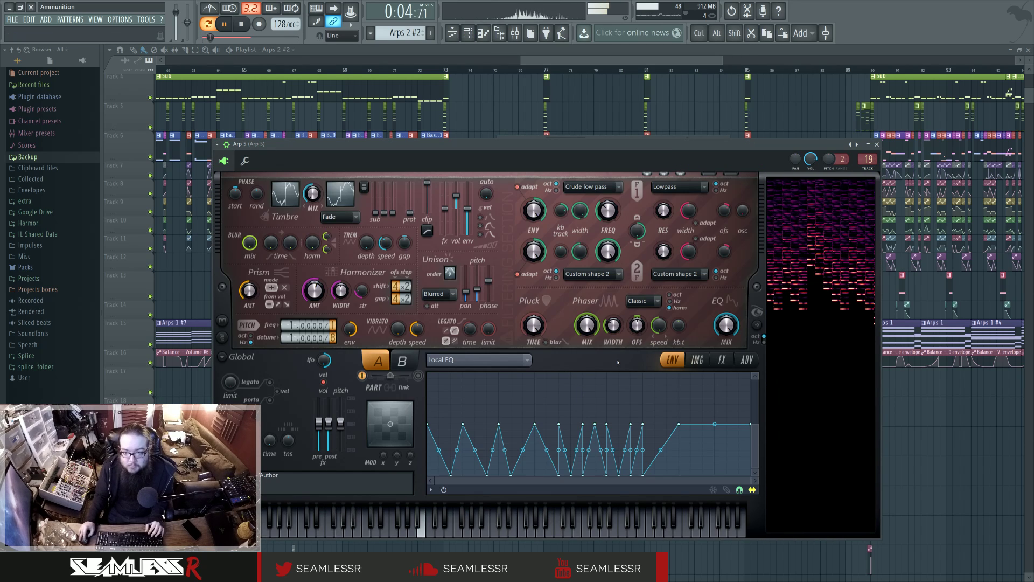
{"action": "key", "text": "space"}
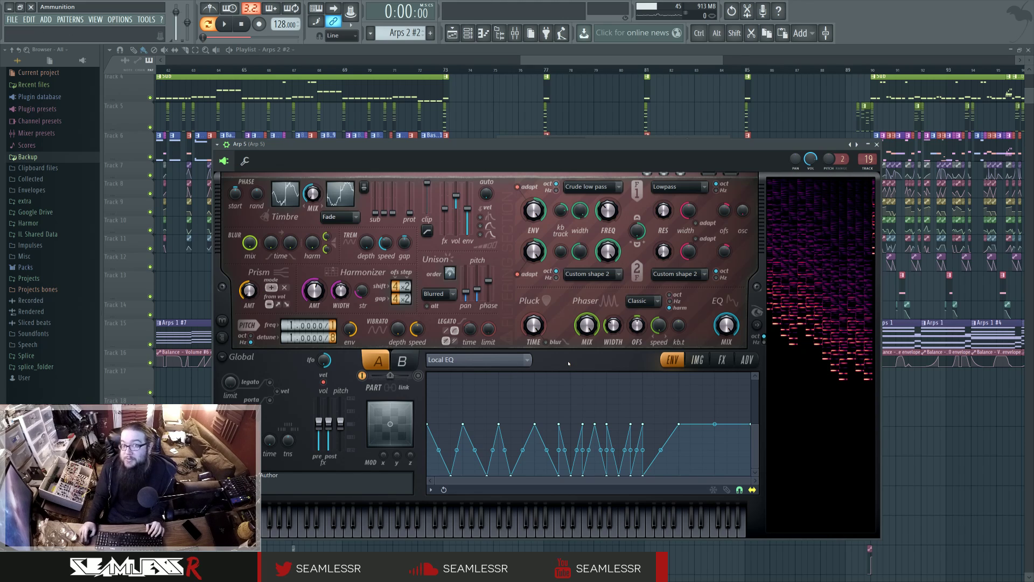
Try the Arp 5 pattern with the Prism amount and Harmonizer mix turned down to zero.
{"action": "right_click", "coordinate": [239, 322]}
{"action": "left_click", "coordinate": [297, 426]}
{"action": "key", "text": "space"}
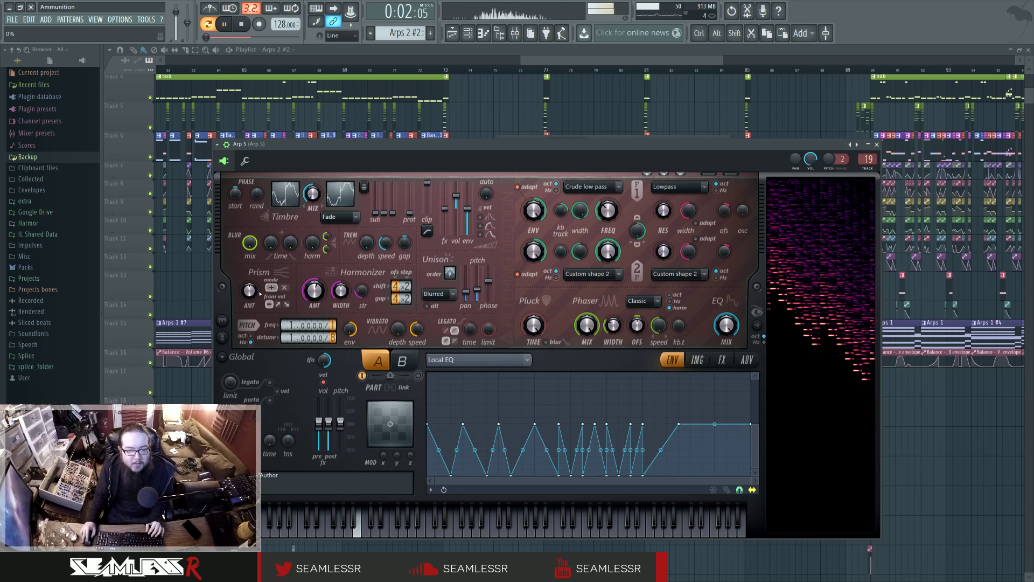
{"action": "key", "text": "space"}
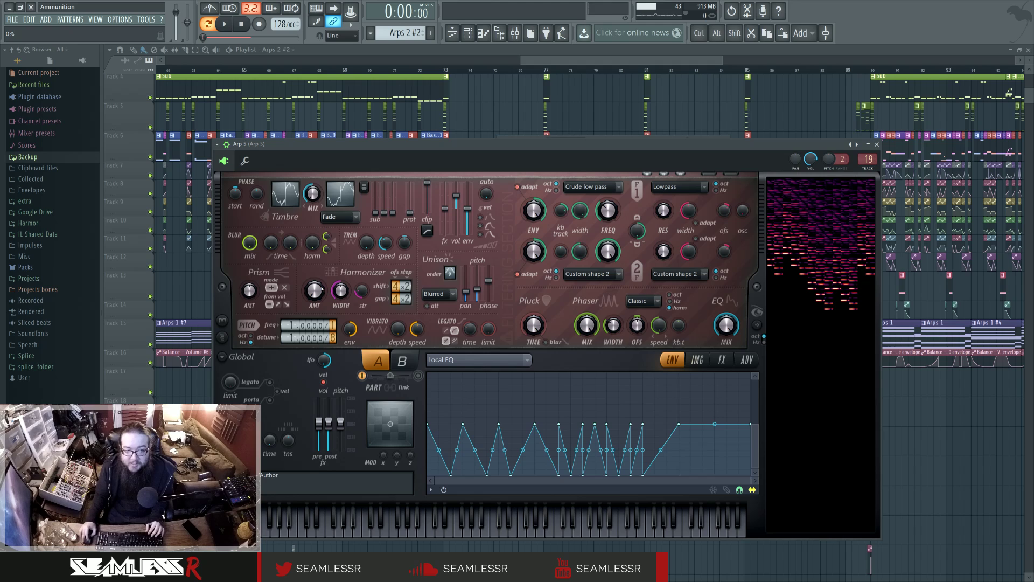
{"action": "key", "text": "space"}
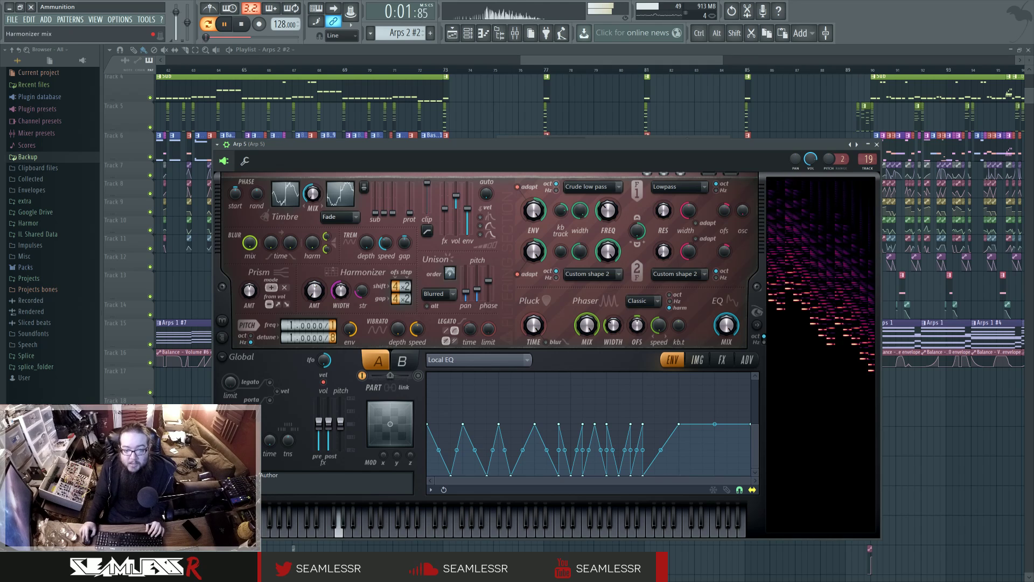
{"action": "key", "text": "space"}
Check Arp 5's articulation target list and play the pattern while restoring the Prism amount.
{"action": "left_click", "coordinate": [525, 359]}
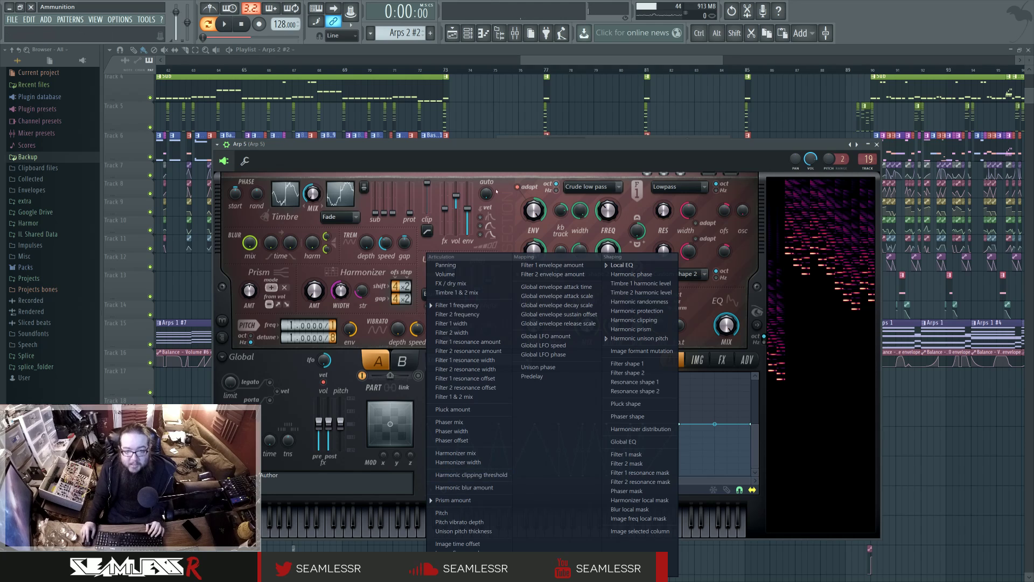
{"action": "key", "text": "space"}
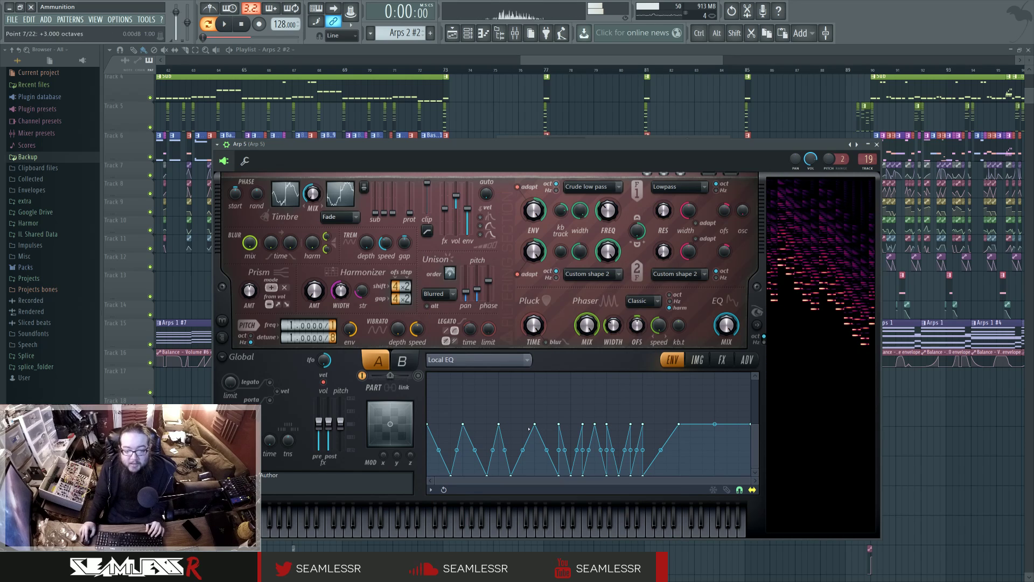
{"action": "mouse_move", "coordinate": [450, 475]}
{"action": "left_mouse_down"}
{"action": "mouse_move", "coordinate": [534, 475]}
{"action": "mouse_move", "coordinate": [450, 475]}
{"action": "left_mouse_up"}
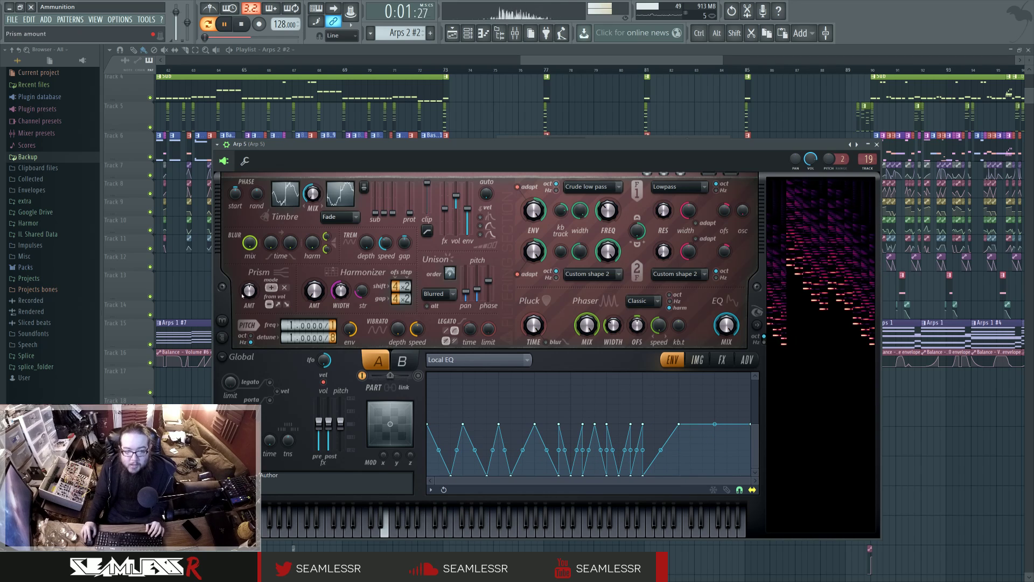
{"action": "key", "text": "space"}
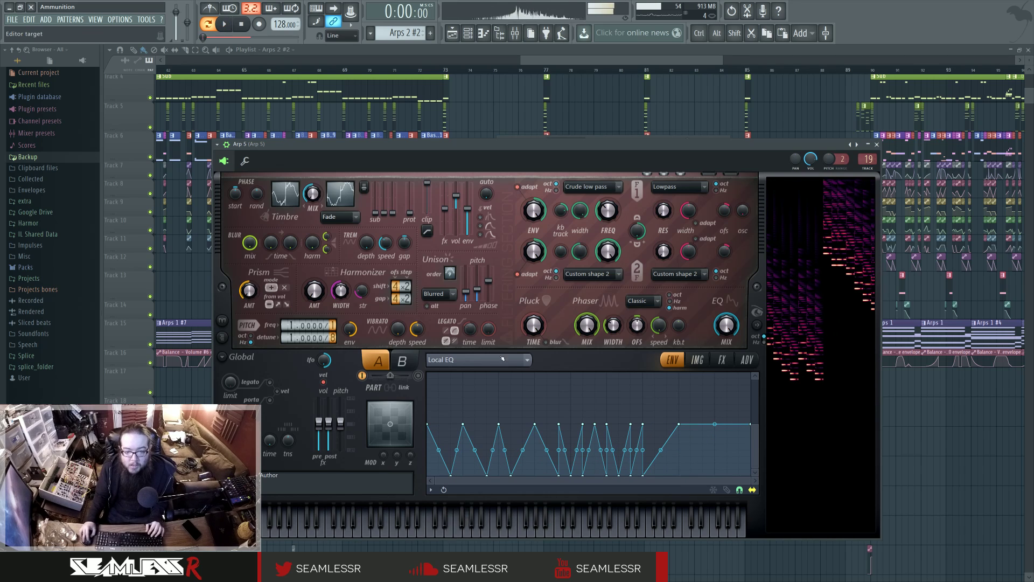
Show Arp 5's Harmonic prism shape in the envelope editor and play the pattern briefly.
{"action": "left_click", "coordinate": [479, 360]}
{"action": "left_click", "coordinate": [666, 332]}
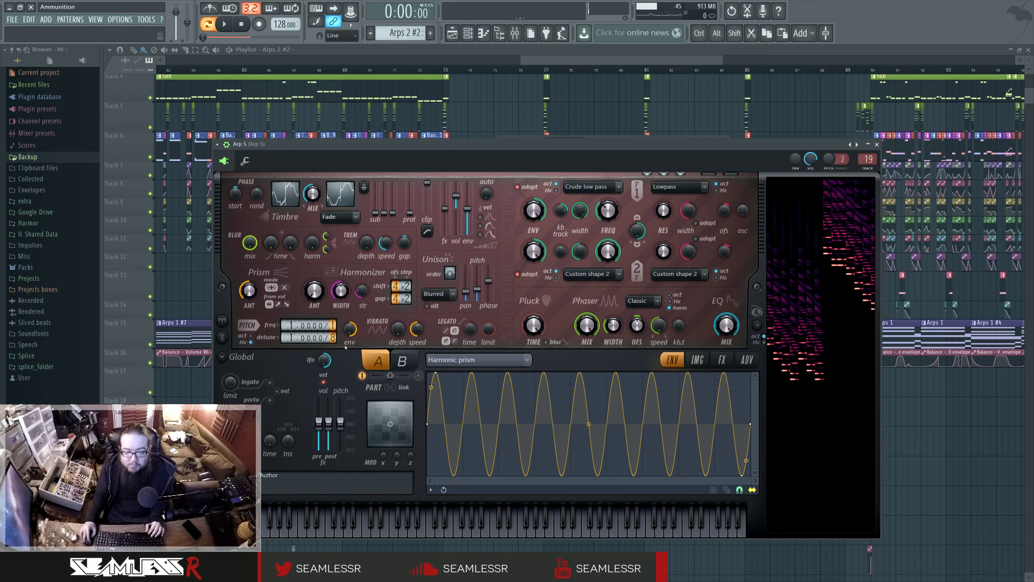
{"action": "key", "text": "space"}
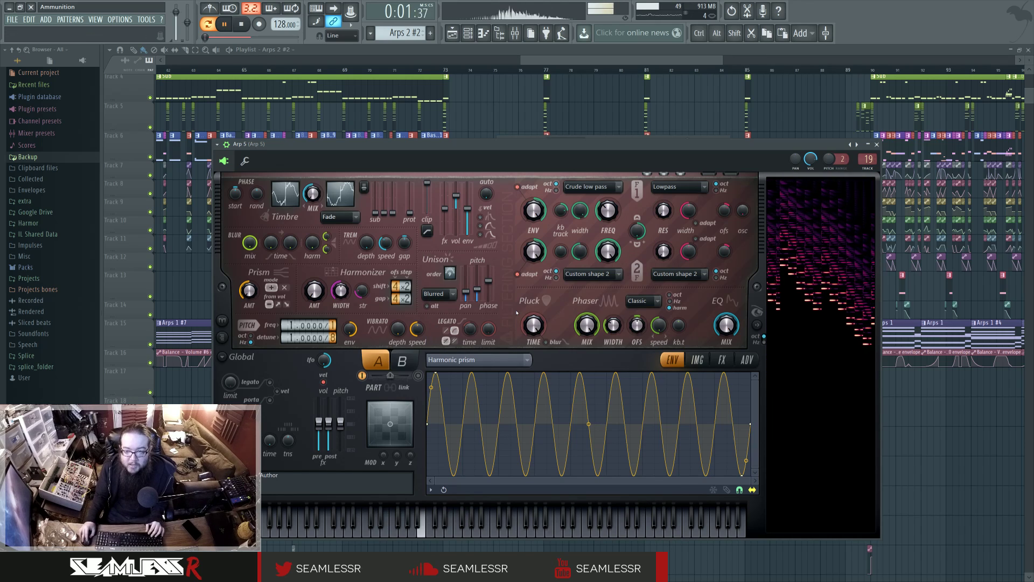
{"action": "key", "text": "space"}
Show Arp 5's Prism amount envelope and play the pattern while bringing the Harmonizer mix back up.
{"action": "left_click", "coordinate": [496, 360]}
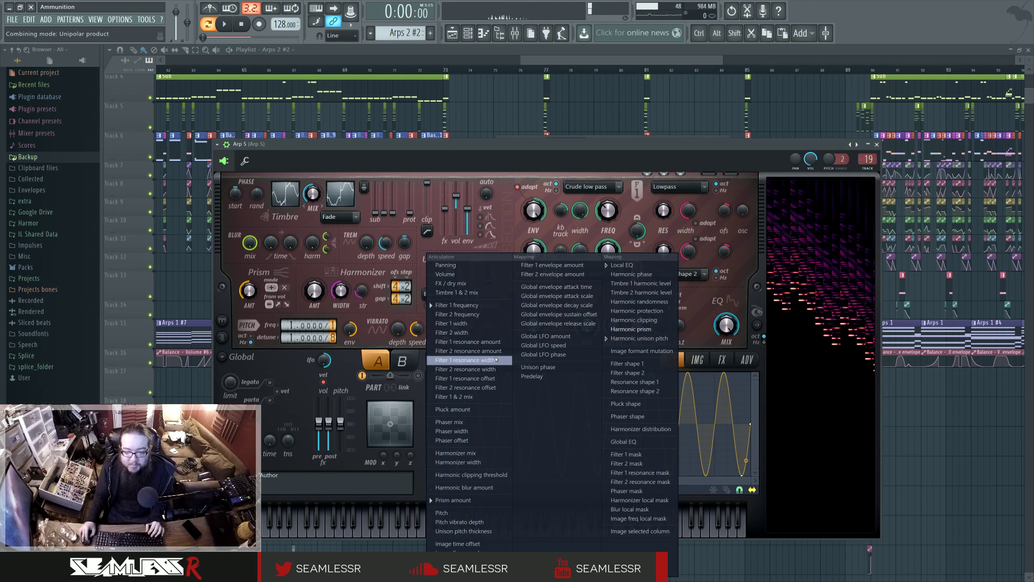
{"action": "left_click", "coordinate": [463, 500]}
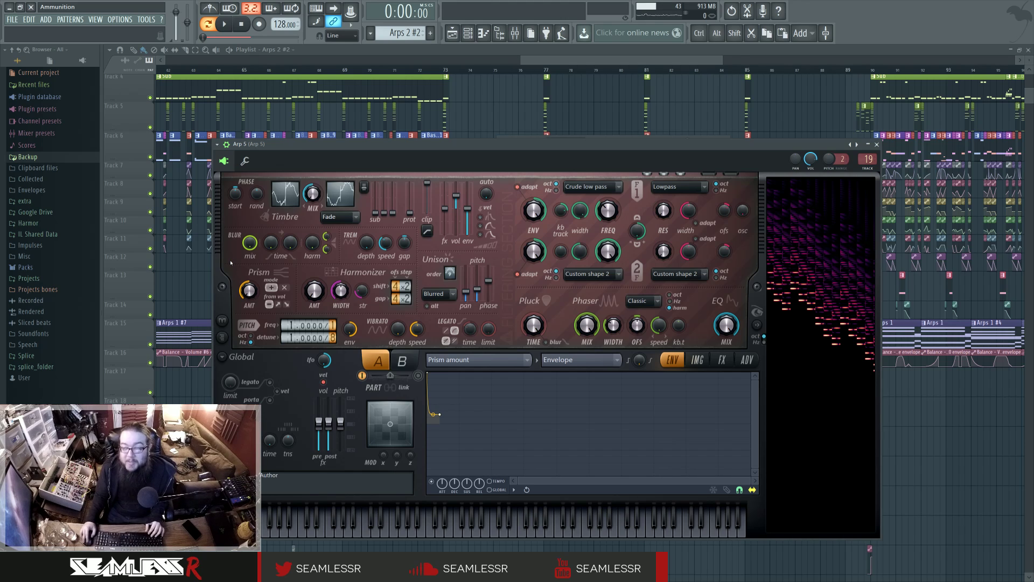
{"action": "key", "text": "space"}
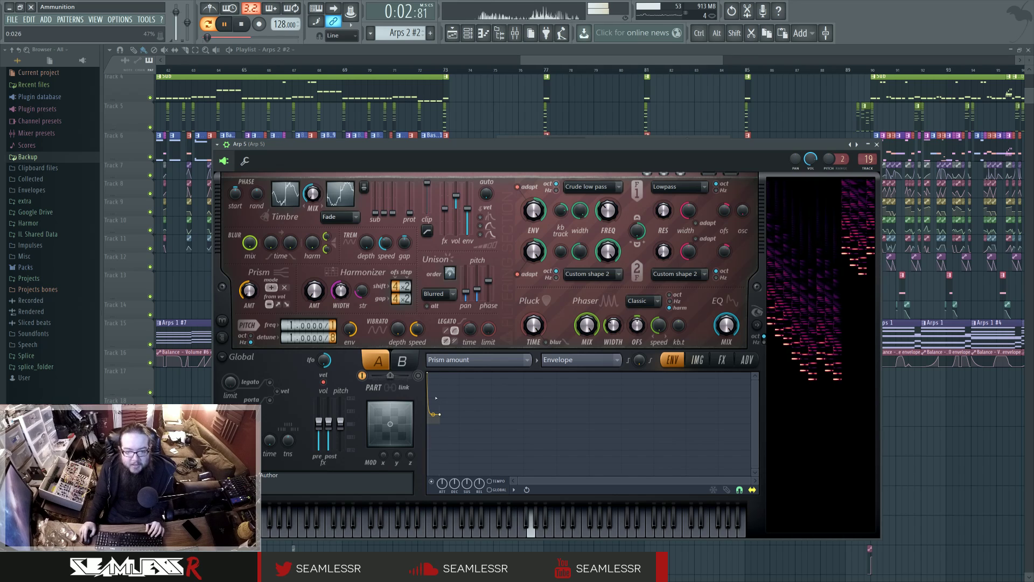
{"action": "key", "text": "space"}
{"action": "key", "text": "space"}
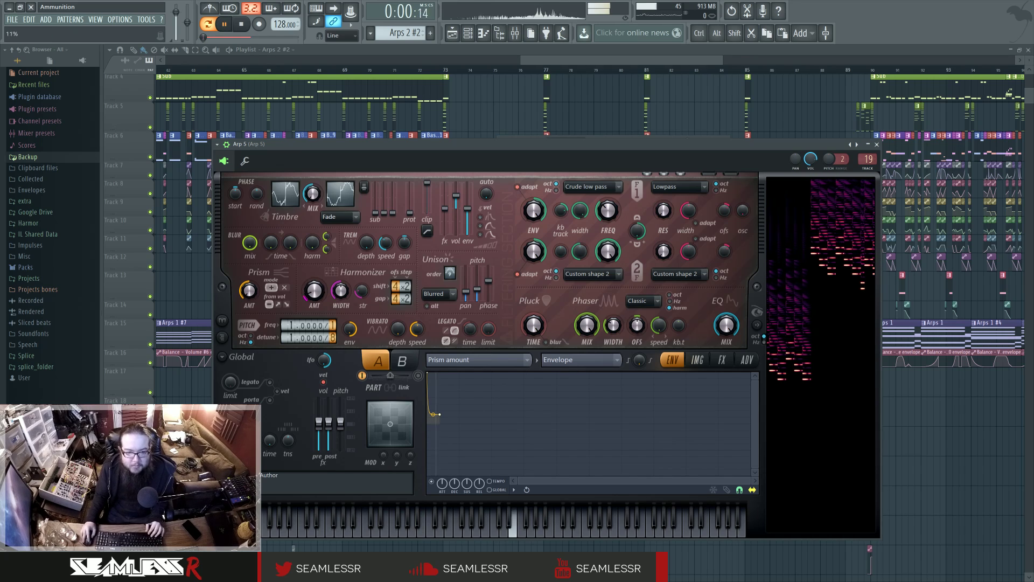
{"action": "key", "text": "space"}
View Arp 5's unit processing order on the advanced page and open the Filter 1 frequency envelope.
{"action": "left_click", "coordinate": [746, 360]}
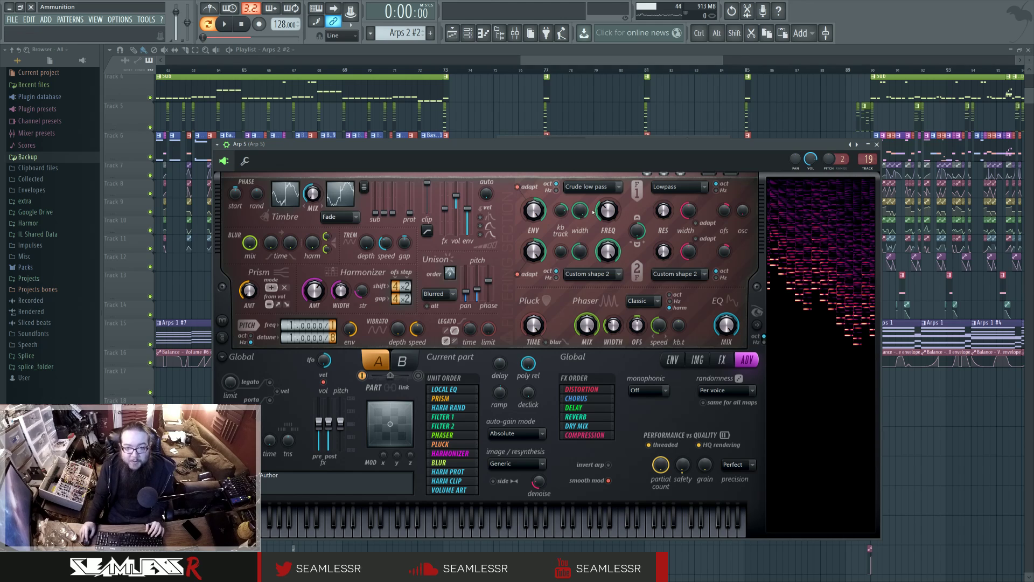
{"action": "right_click", "coordinate": [617, 213]}
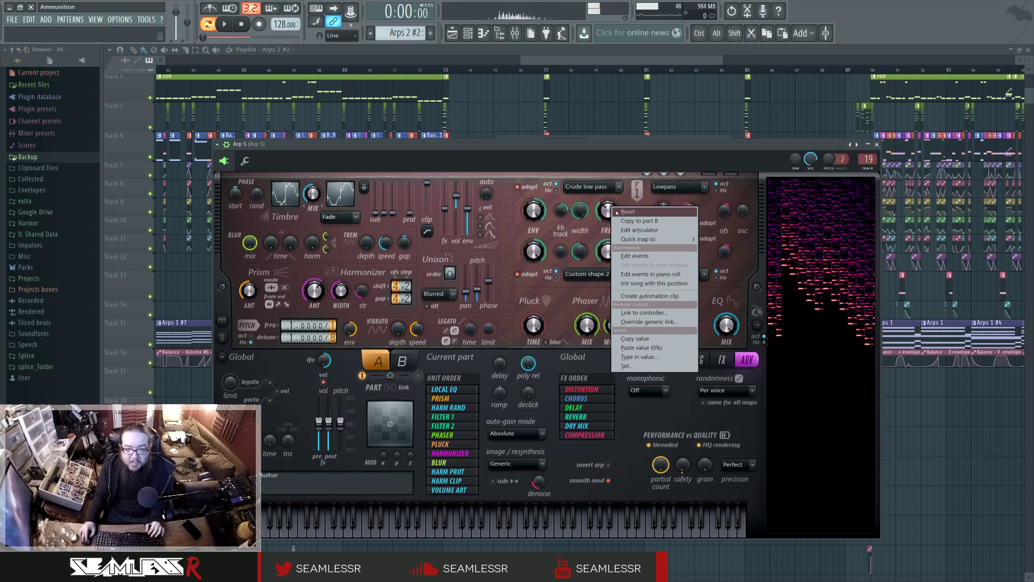
{"action": "left_click", "coordinate": [639, 230]}
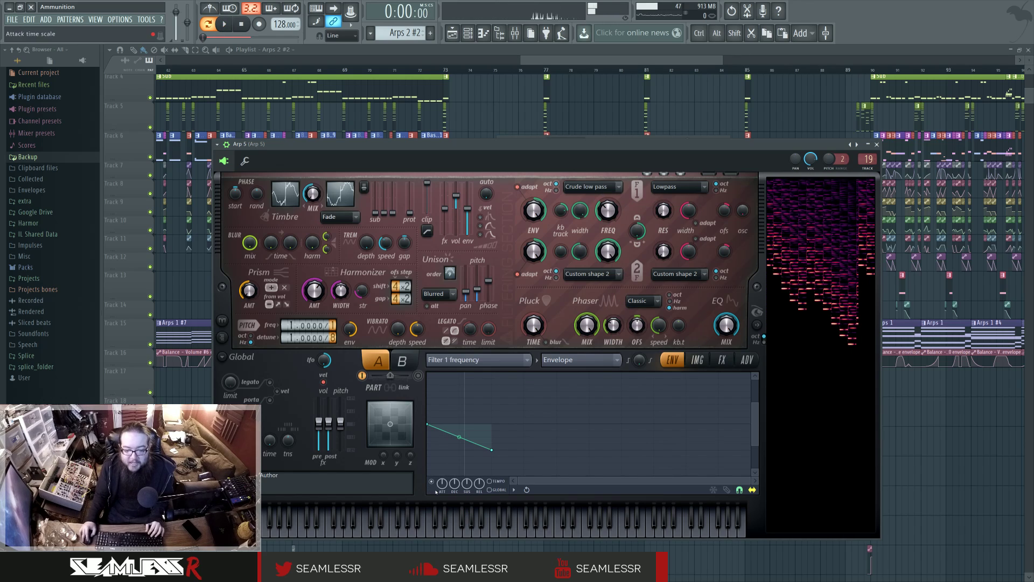
Play the pattern with Arp 5's Filter 1 frequency envelope shown and check the list of envelope targets.
{"action": "key", "text": "space"}
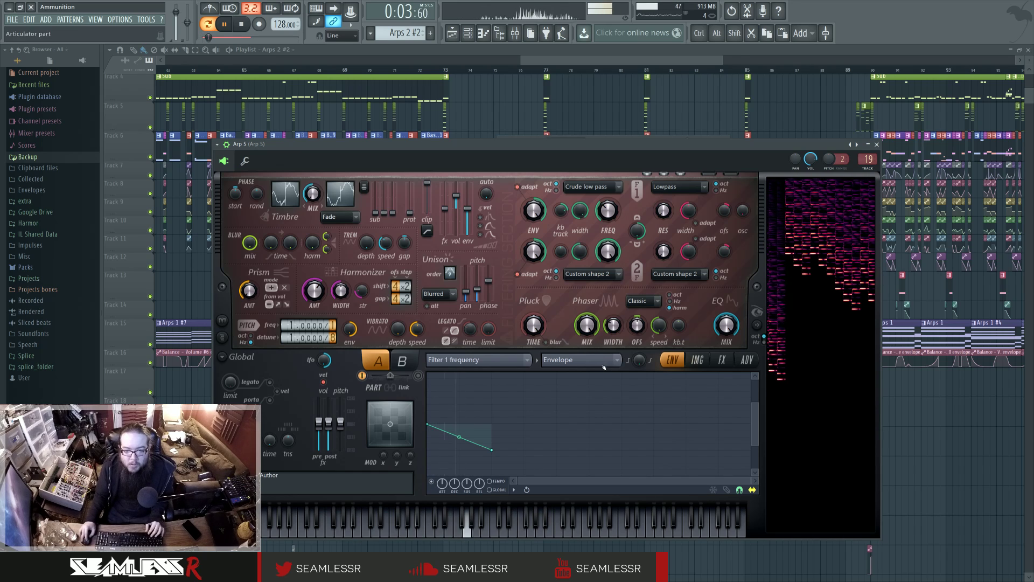
{"action": "left_click", "coordinate": [480, 359]}
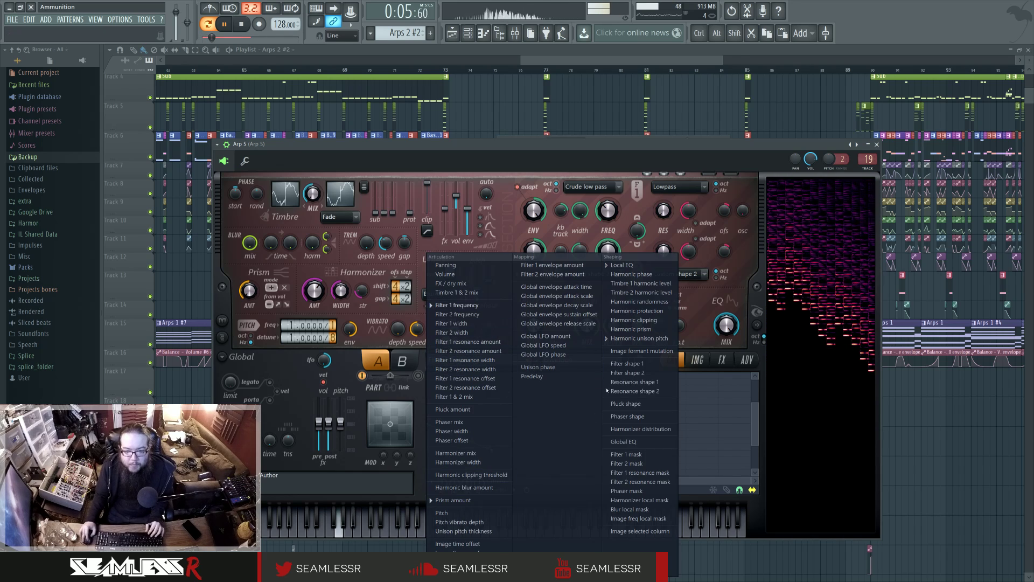
{"action": "key", "text": "Escape"}
{"action": "key", "text": "space"}
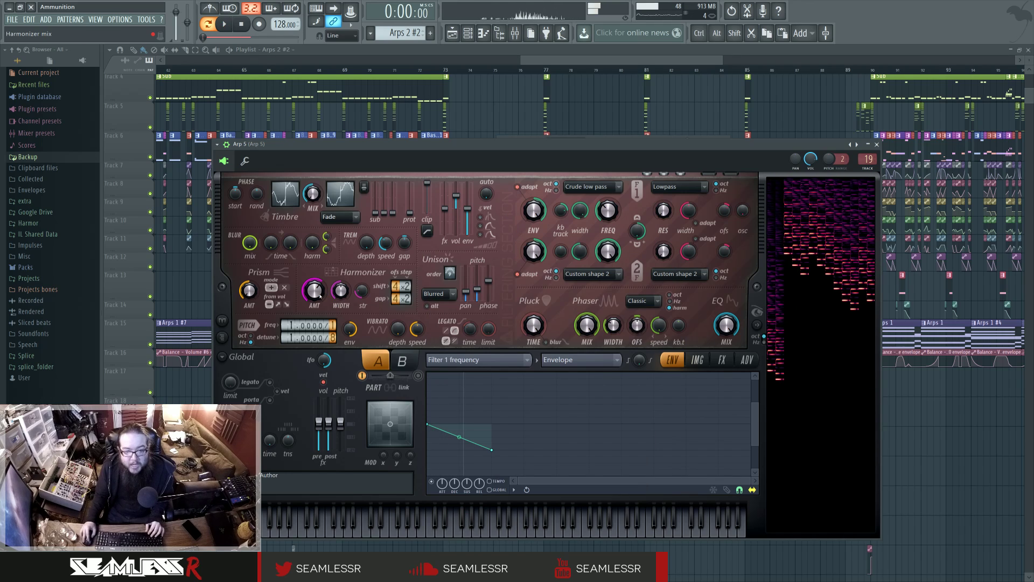
View Arp 5's unit order on the advanced page and check the options for the Harmonizer's shift value.
{"action": "left_click", "coordinate": [746, 360]}
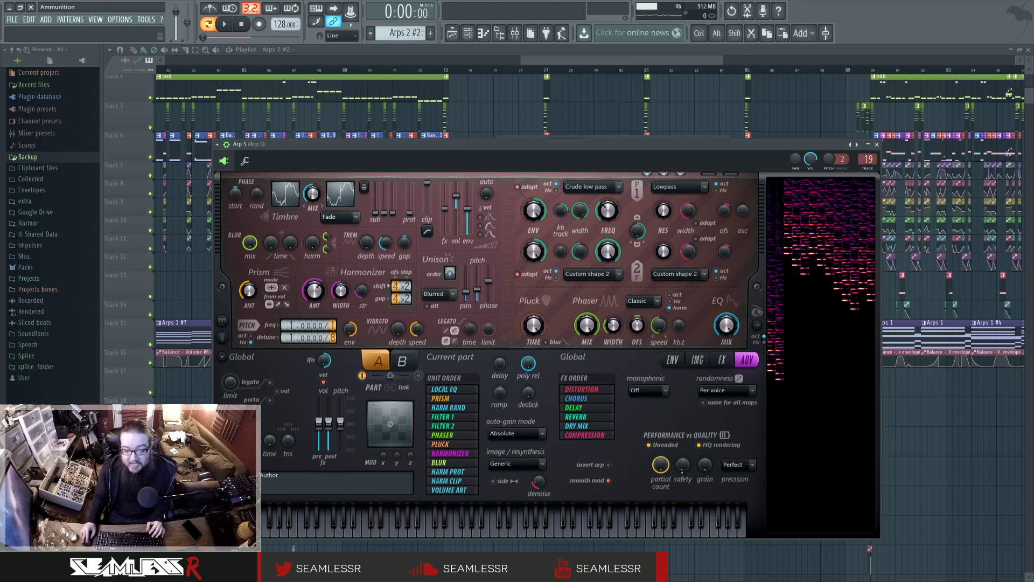
{"action": "right_click", "coordinate": [394, 286]}
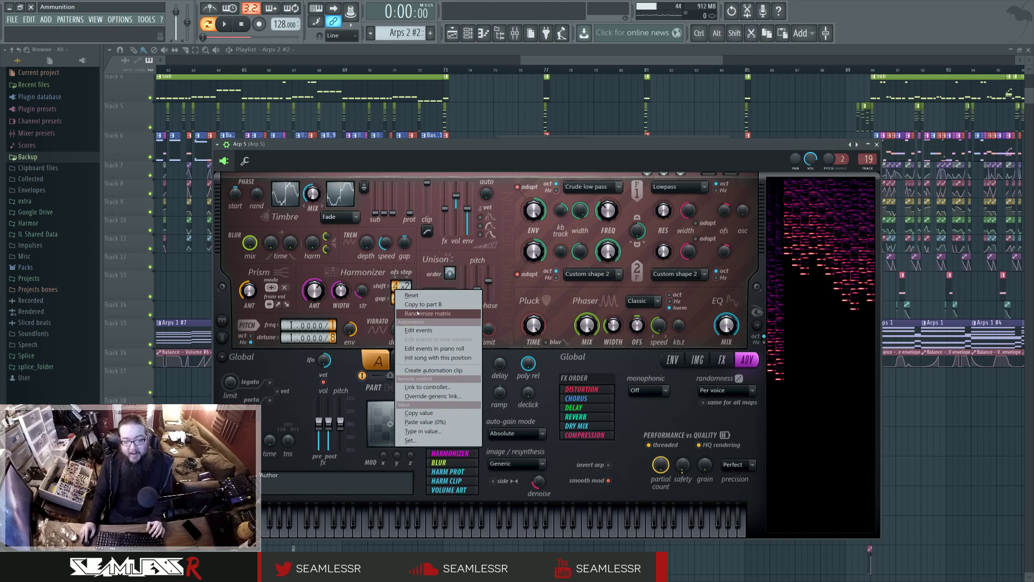
{"action": "left_click", "coordinate": [366, 273]}
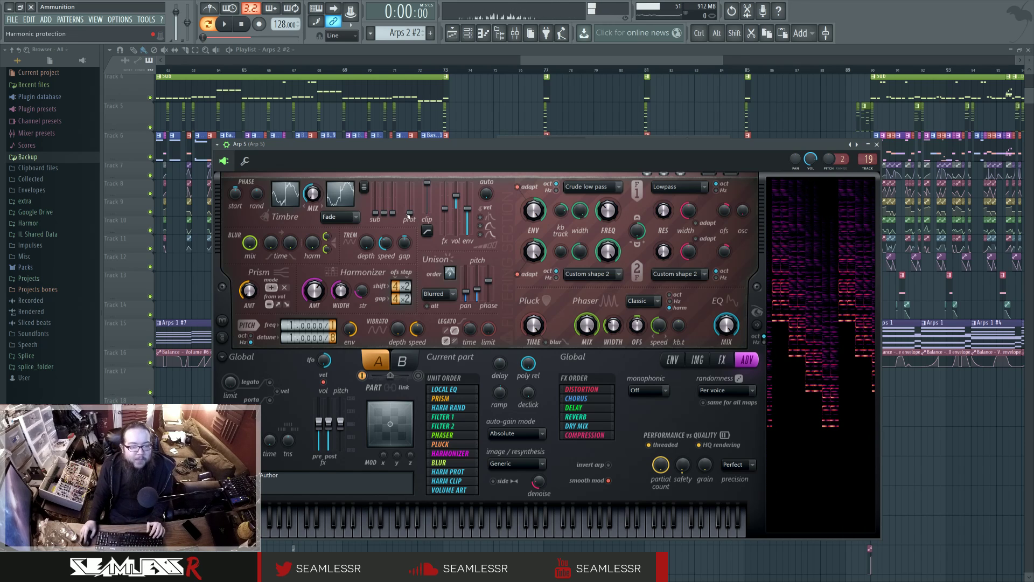
Check Arp 5's channel settings and the articulation target list of its envelope editor.
{"action": "left_click", "coordinate": [244, 160]}
{"action": "key", "text": "F6"}
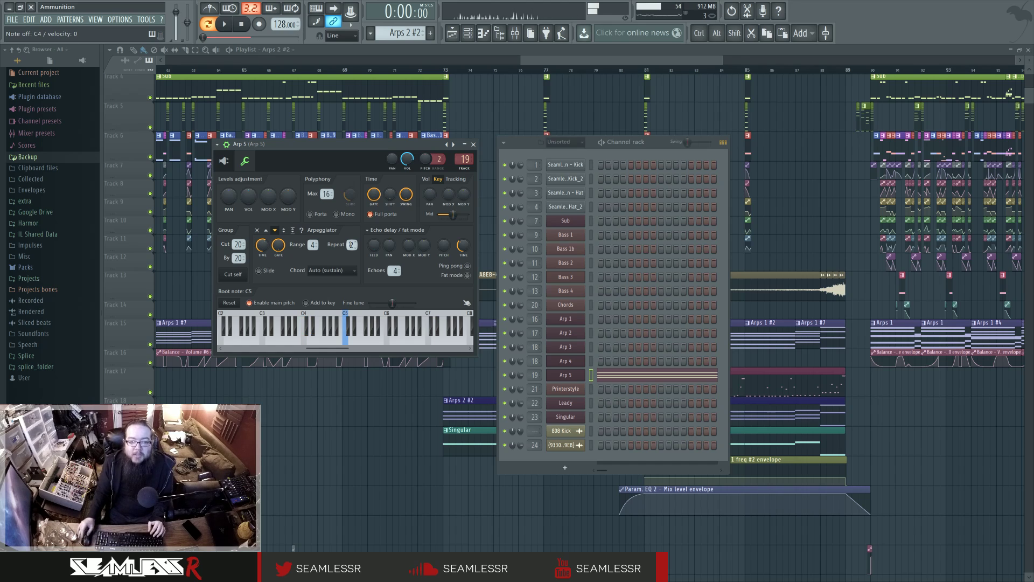
{"action": "left_click", "coordinate": [224, 160]}
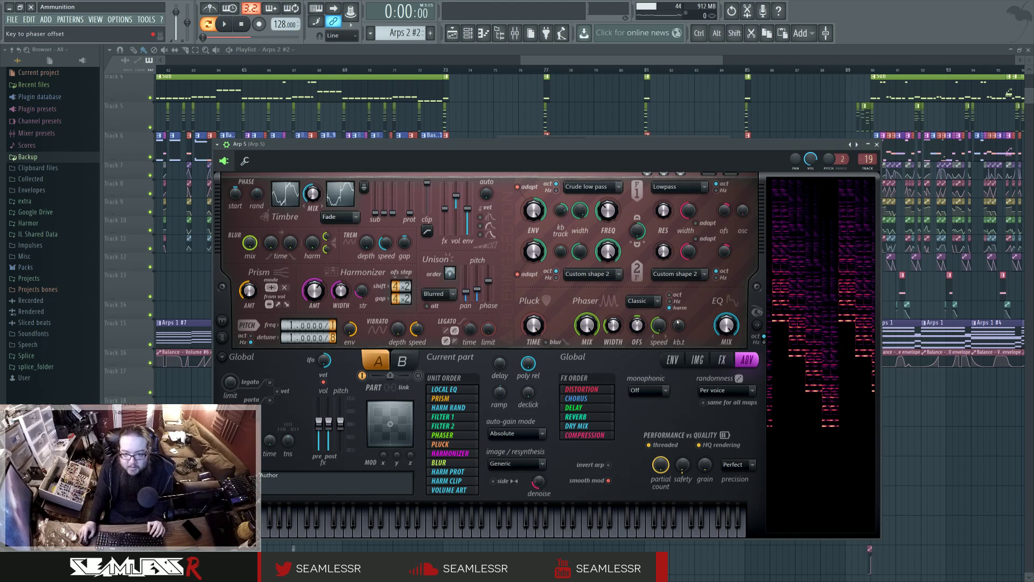
{"action": "left_click", "coordinate": [672, 360]}
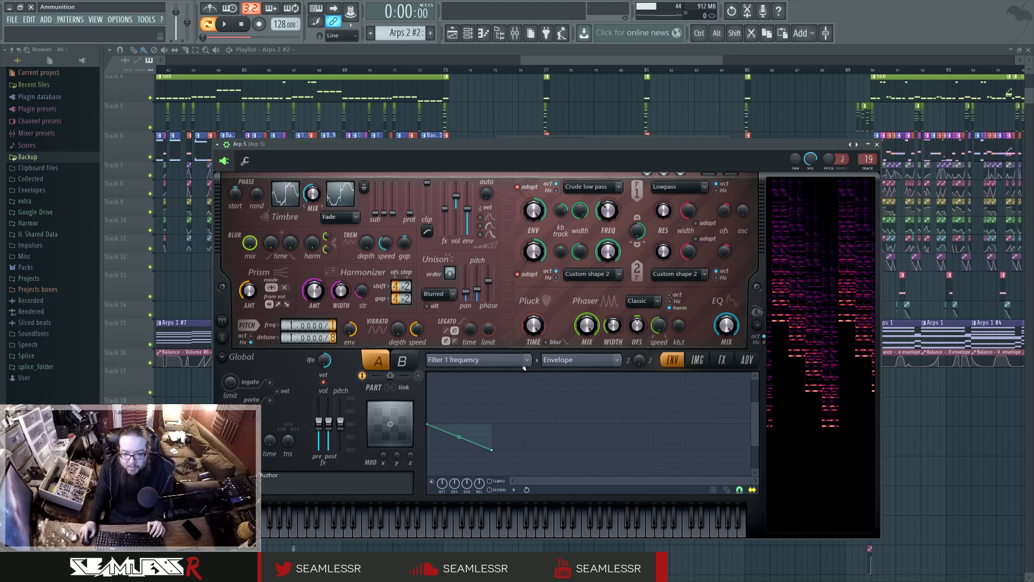
{"action": "left_click", "coordinate": [474, 358]}
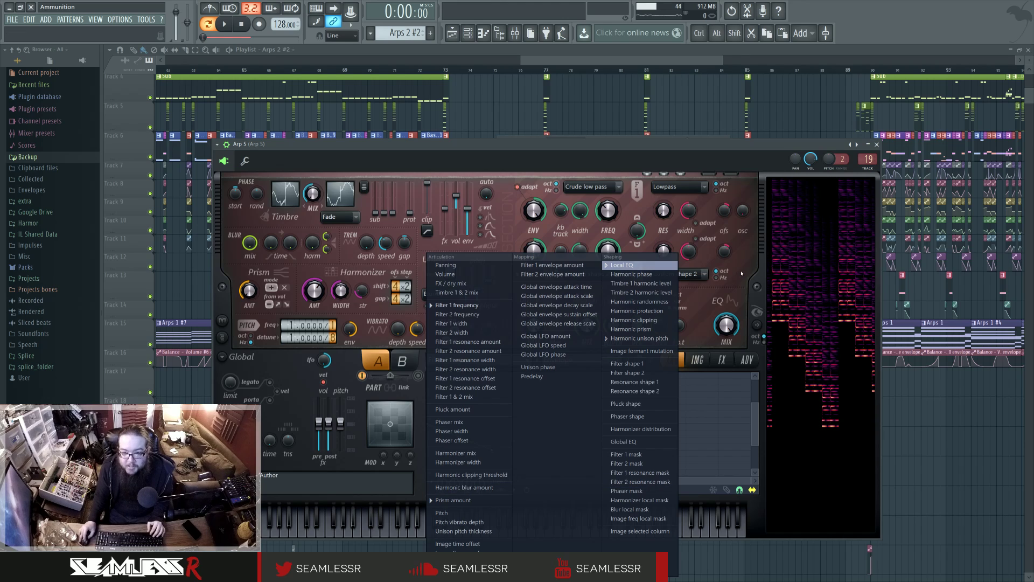
{"action": "key", "text": "Escape"}
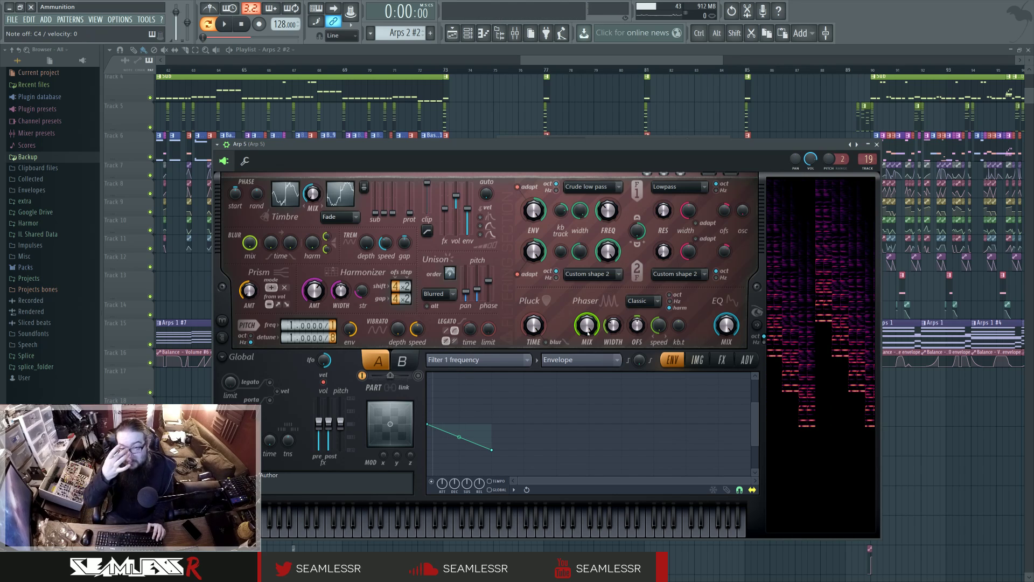
Close Arp 5 and check its mixer track for effects and the channel list.
{"action": "key", "text": "Escape"}
{"action": "key", "text": "F6"}
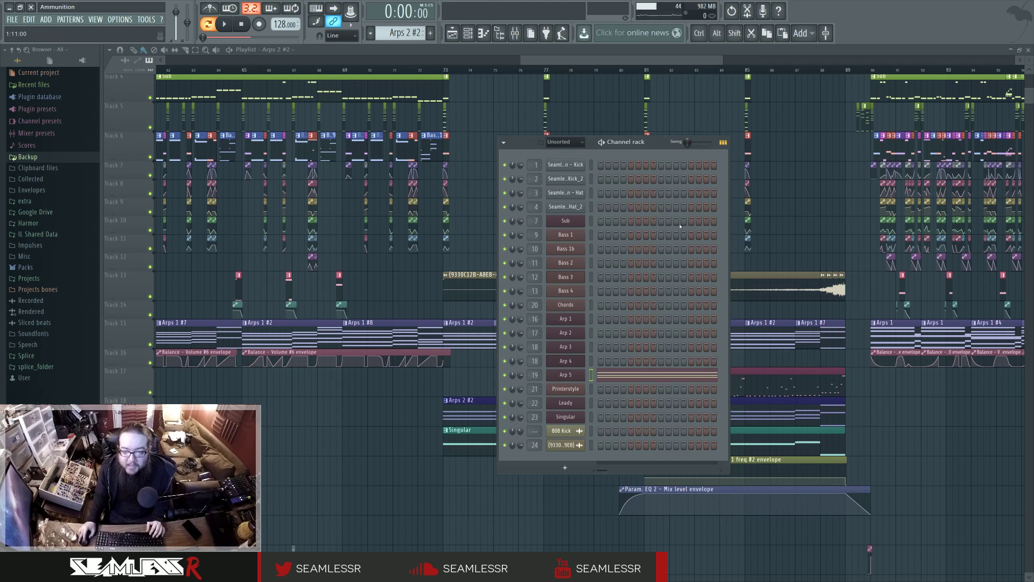
{"action": "left_click", "coordinate": [515, 33]}
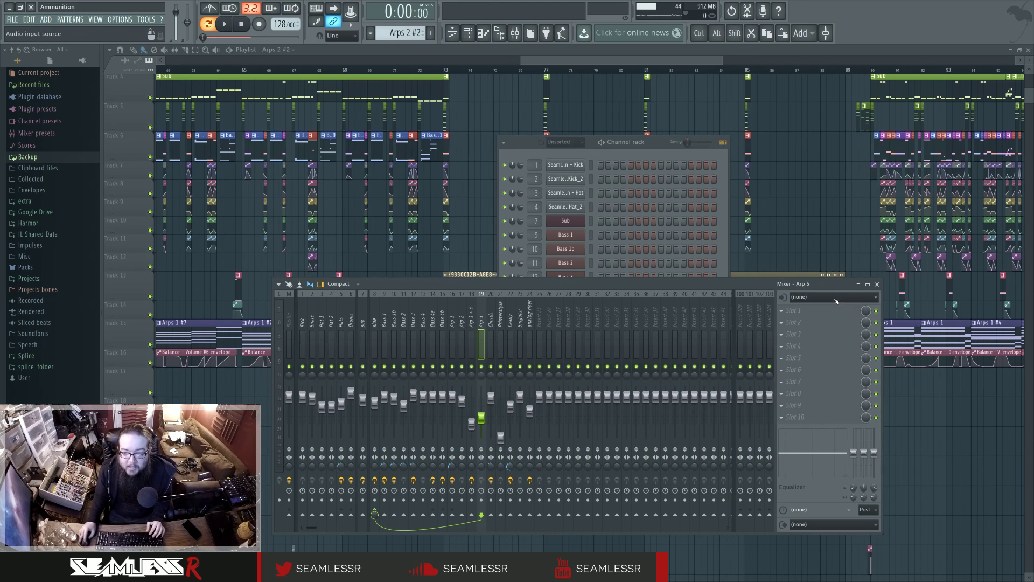
{"action": "left_click", "coordinate": [656, 148]}
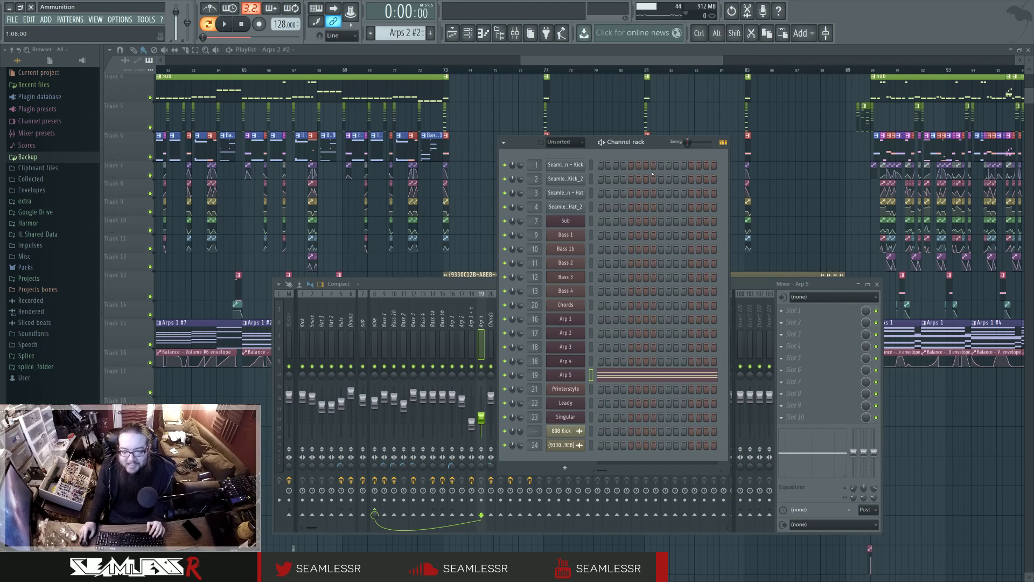
Play the song from the Printerstyle #6 clip just before bar 65 and solo the Printerstyle mixer track.
{"action": "key", "text": "F5"}
{"action": "scroll", "coordinate": [511, 339], "scroll_direction": "up", "scroll_amount": 4}
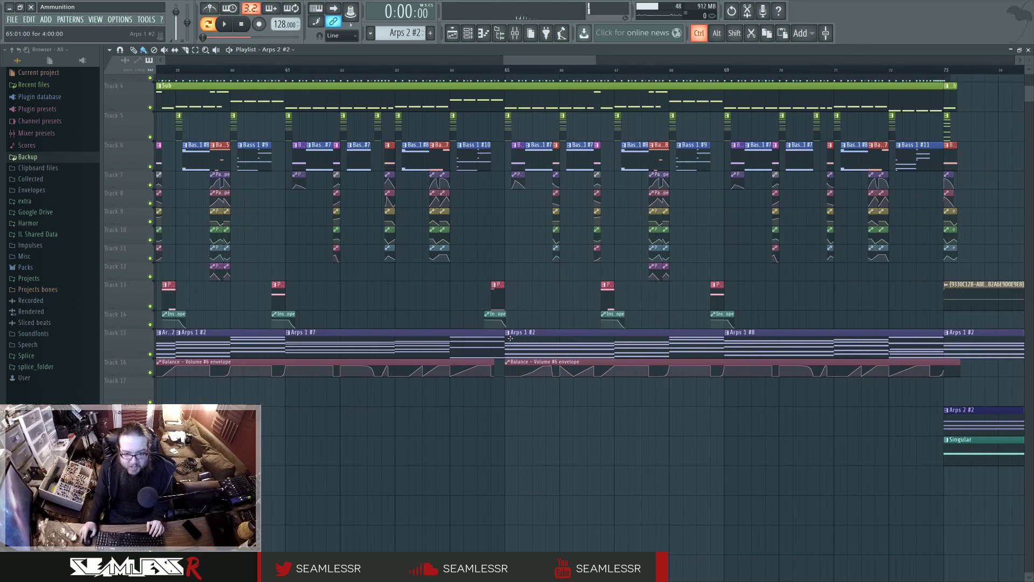
{"action": "scroll", "coordinate": [511, 338], "scroll_direction": "up", "scroll_amount": 3}
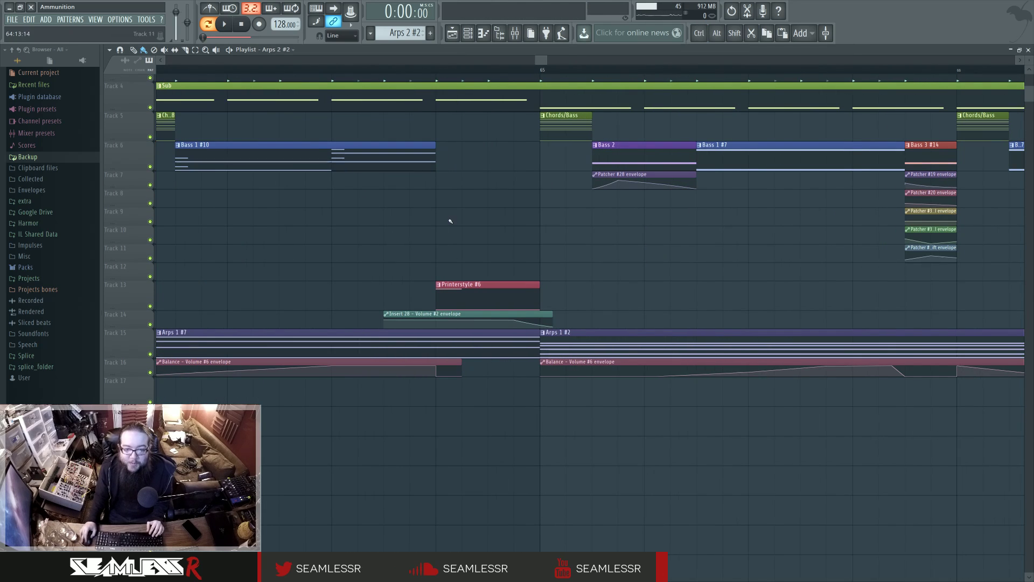
{"action": "left_click", "coordinate": [437, 76]}
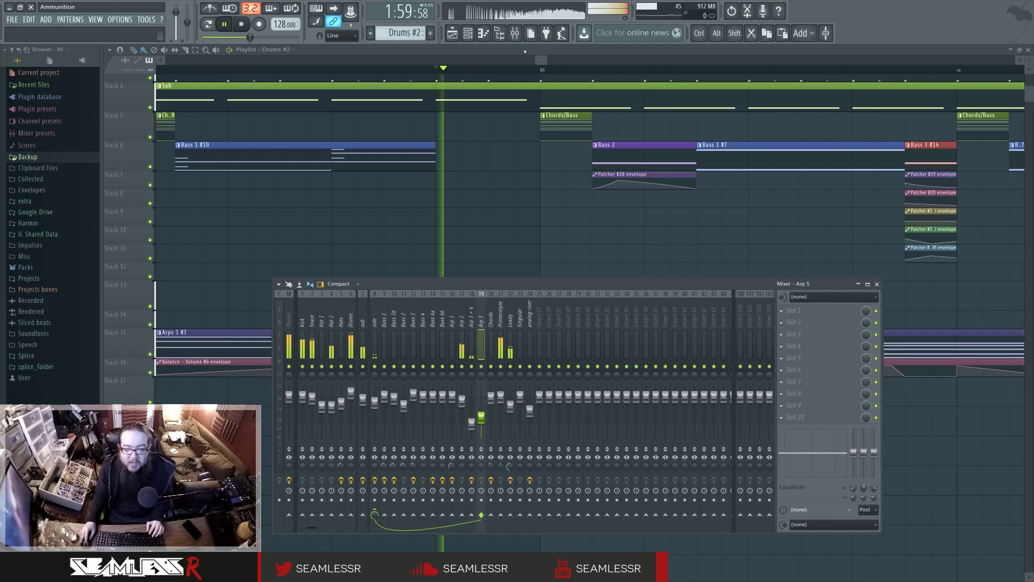
{"action": "key", "text": "F9"}
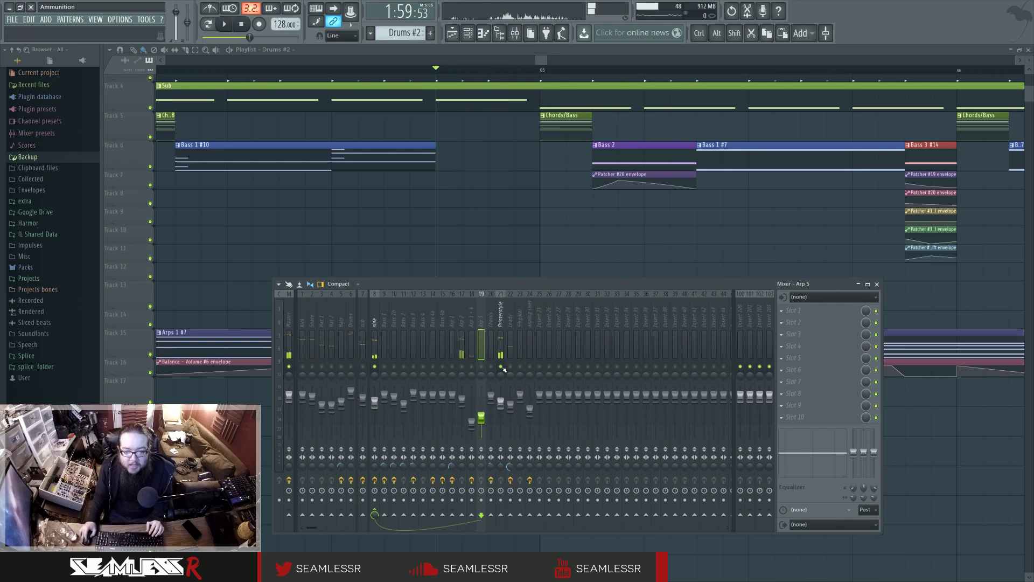
{"action": "key", "text": "F7"}
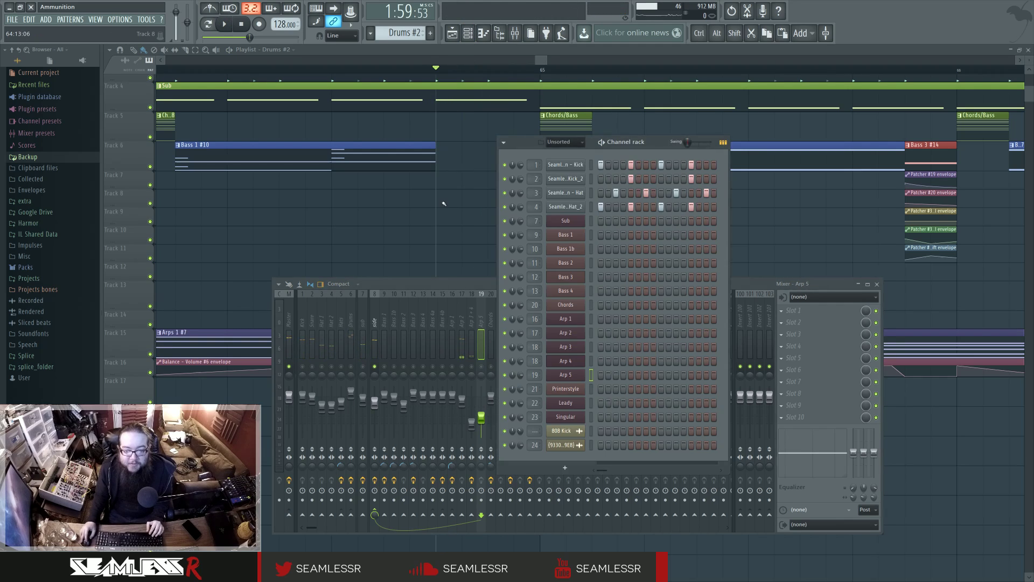
Open the Printerstyle #6 pattern and its Patcher instrument, enlarging the Patcher window to show the whole effect chain.
{"action": "key", "text": "F12"}
{"action": "double_click", "coordinate": [467, 290]}
{"action": "key", "text": "F6"}
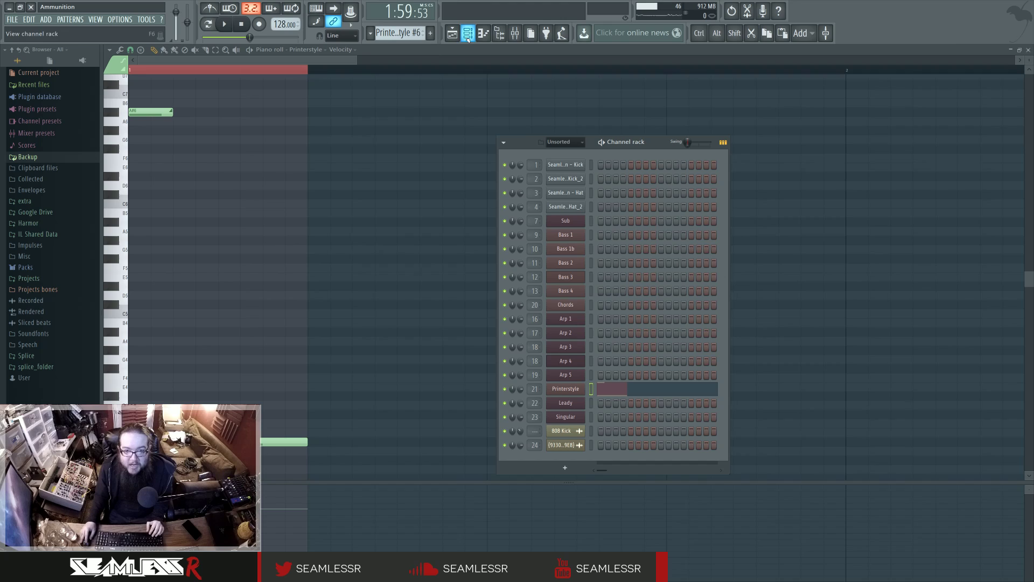
{"action": "left_click", "coordinate": [566, 389]}
{"action": "left_click_drag", "start_coordinate": [398, 155], "coordinate": [539, 159]}
{"action": "left_click_drag", "start_coordinate": [648, 446], "coordinate": [906, 486]}
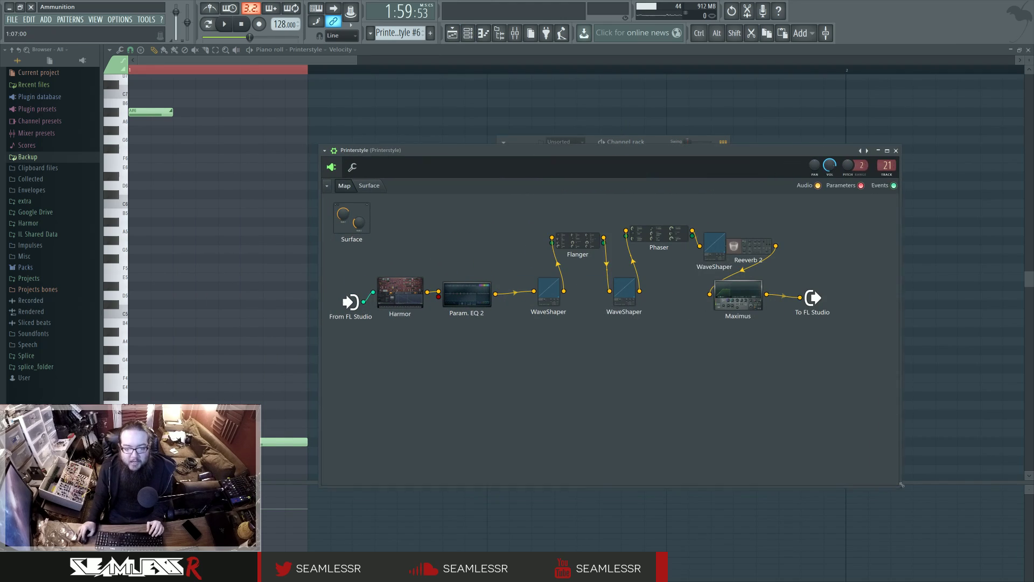
Disconnect Maximus from the Patcher output and route Harmor directly to To FL Studio, repositioning both modules.
{"action": "double_click", "coordinate": [395, 285]}
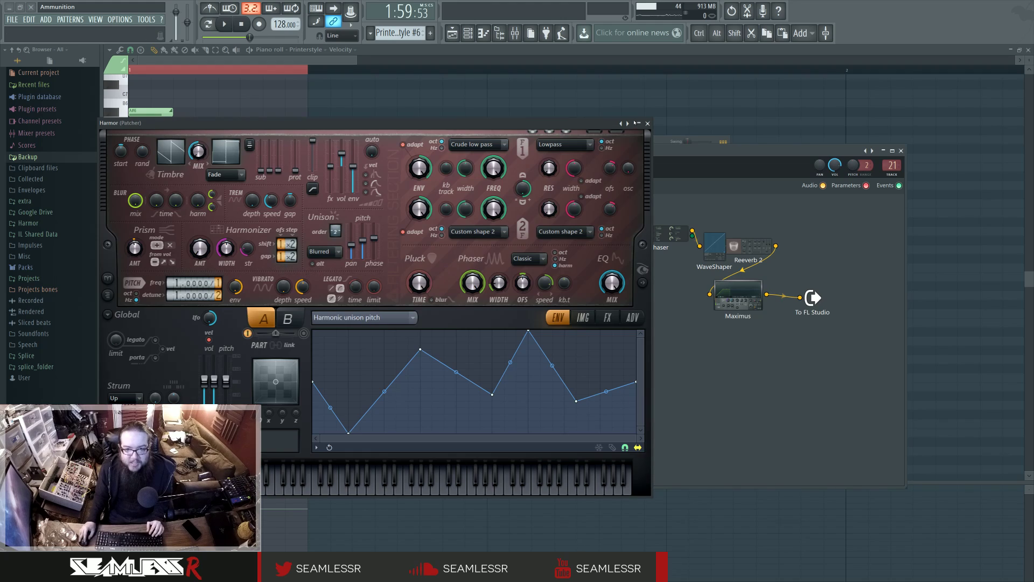
{"action": "left_click", "coordinate": [637, 122]}
{"action": "left_click_drag", "start_coordinate": [398, 291], "coordinate": [404, 393]}
{"action": "left_click_drag", "start_coordinate": [813, 297], "coordinate": [829, 386]}
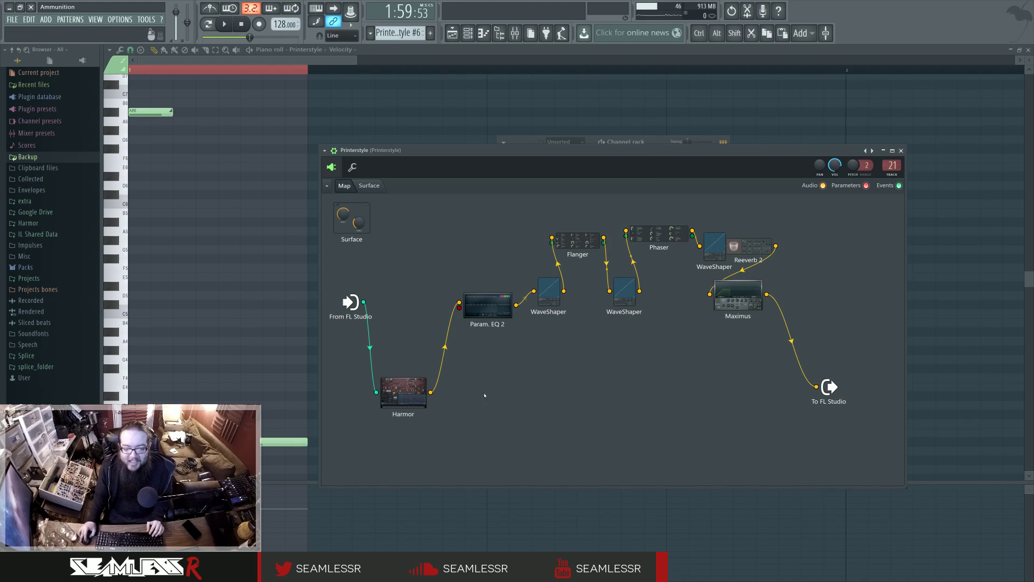
{"action": "right_click", "coordinate": [806, 344]}
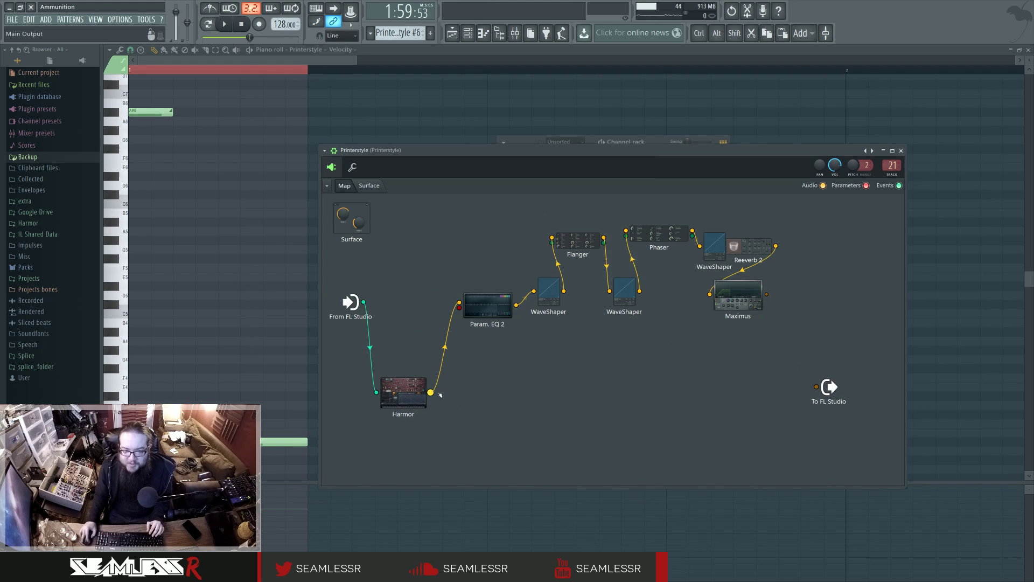
{"action": "left_click_drag", "start_coordinate": [431, 392], "coordinate": [816, 387]}
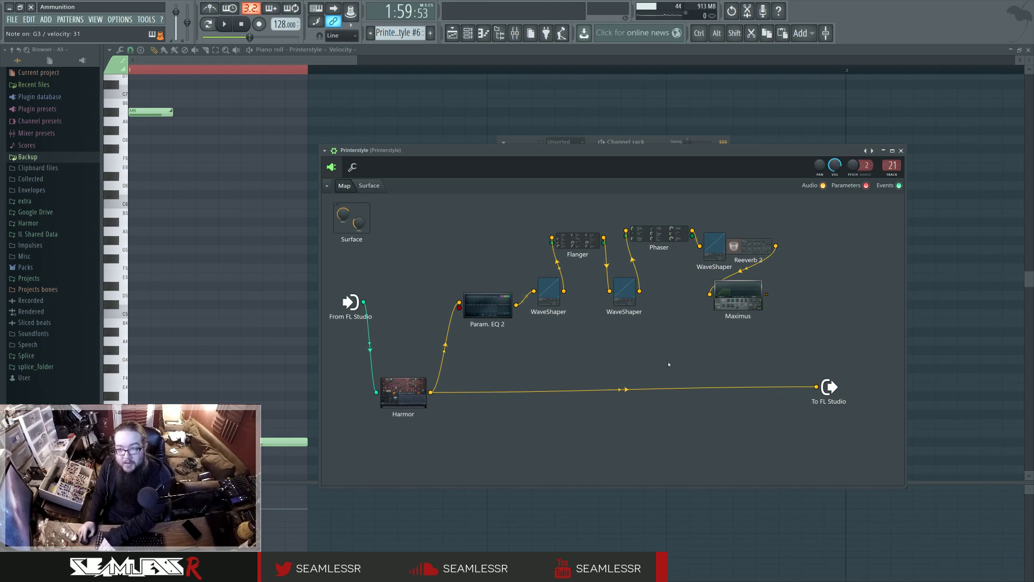
Check Printerstyle's level in the mixer and reopen Harmor with its visual feedback panel shown.
{"action": "key", "text": "F9"}
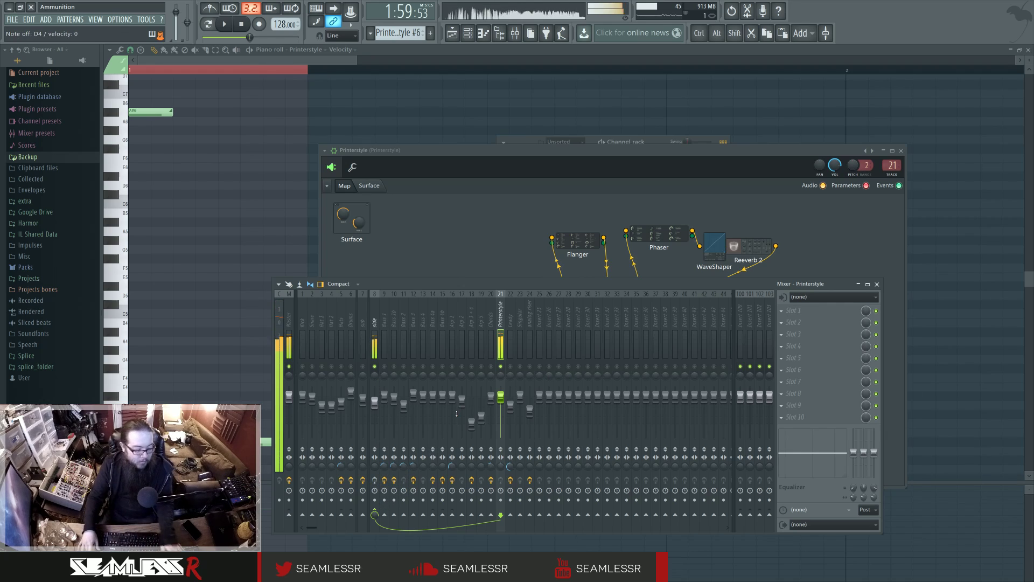
{"action": "left_click", "coordinate": [548, 185]}
{"action": "double_click", "coordinate": [404, 387]}
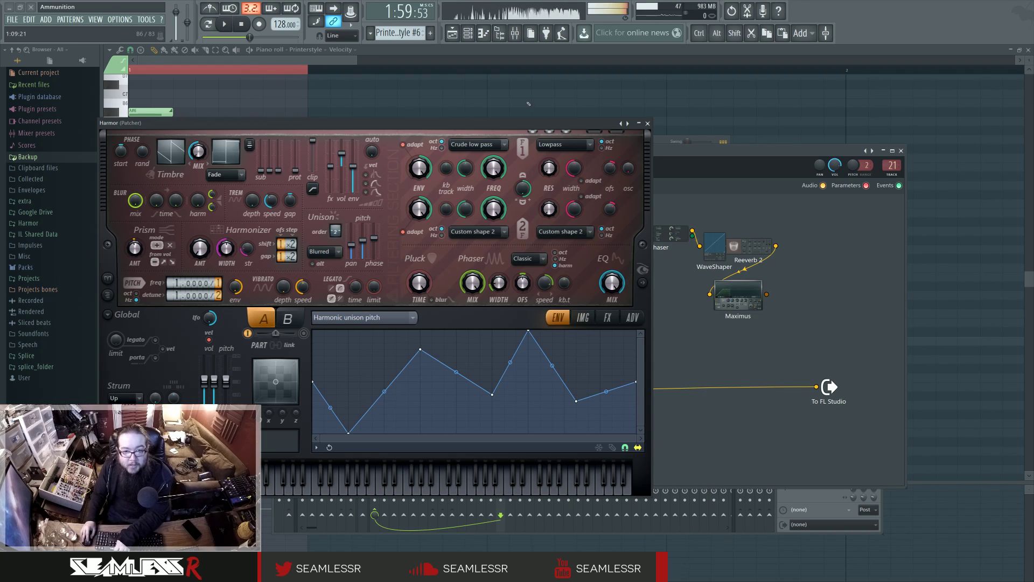
{"action": "left_click_drag", "start_coordinate": [377, 122], "coordinate": [468, 113]}
{"action": "left_click", "coordinate": [745, 281]}
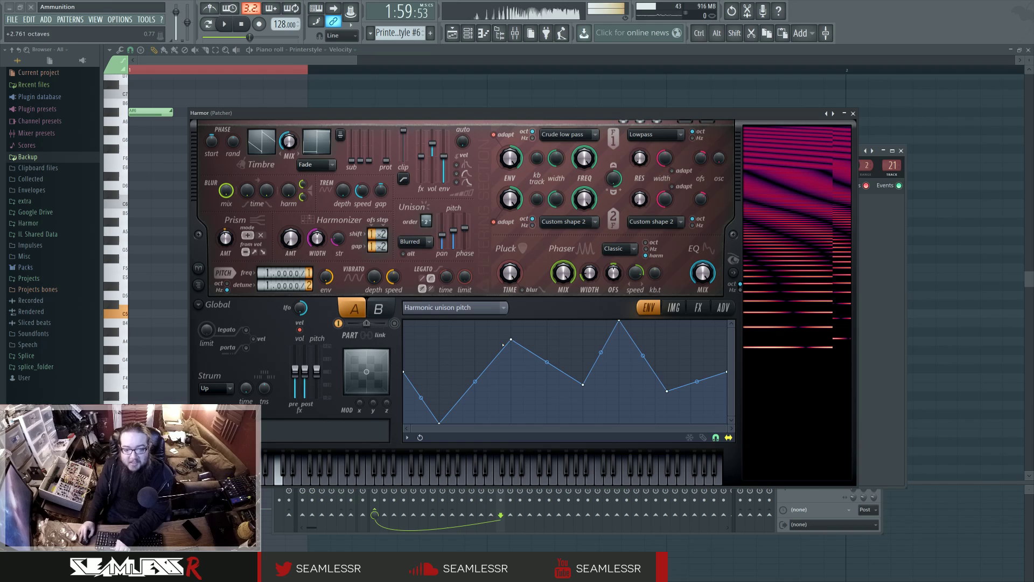
Examine Harmor's Harmonic unison pitch shape, envelope target list and effects page, and close Harmor.
{"action": "mouse_move", "coordinate": [511, 340]}
{"action": "left_mouse_down"}
{"action": "mouse_move", "coordinate": [439, 339]}
{"action": "mouse_move", "coordinate": [511, 339]}
{"action": "left_mouse_up"}
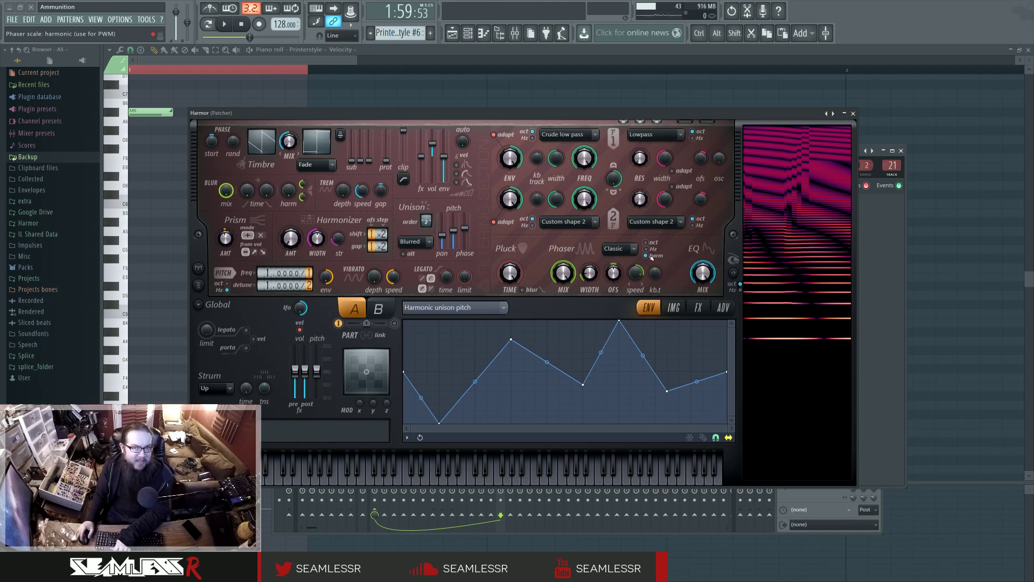
{"action": "right_click", "coordinate": [612, 309]}
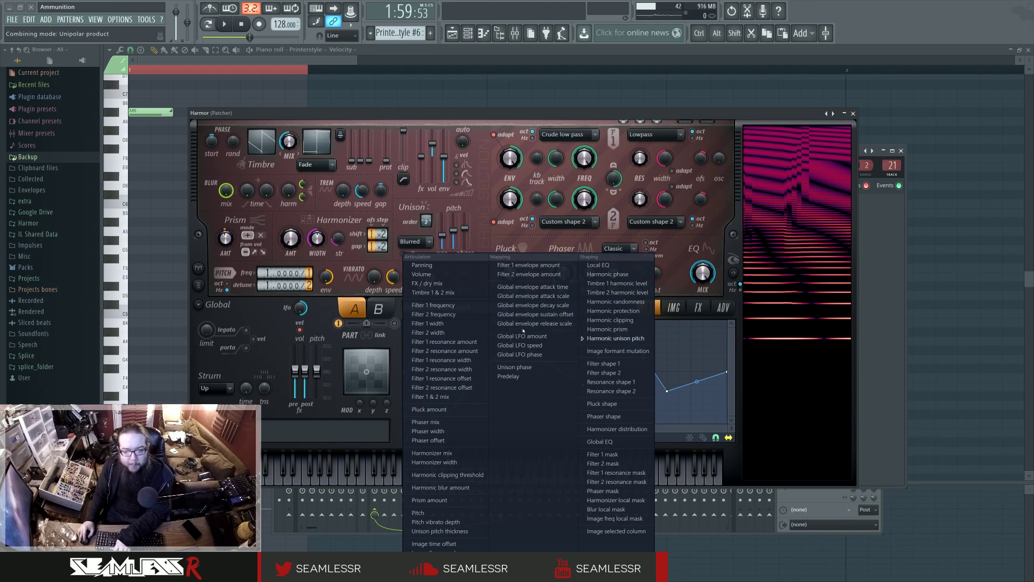
{"action": "left_click", "coordinate": [640, 330]}
{"action": "left_click", "coordinate": [699, 308]}
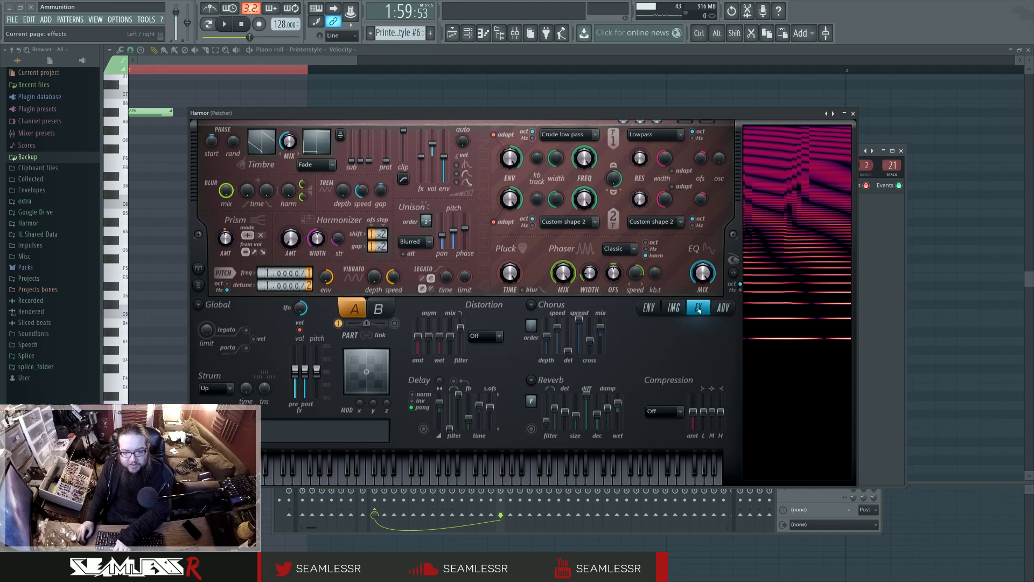
{"action": "left_click", "coordinate": [649, 308]}
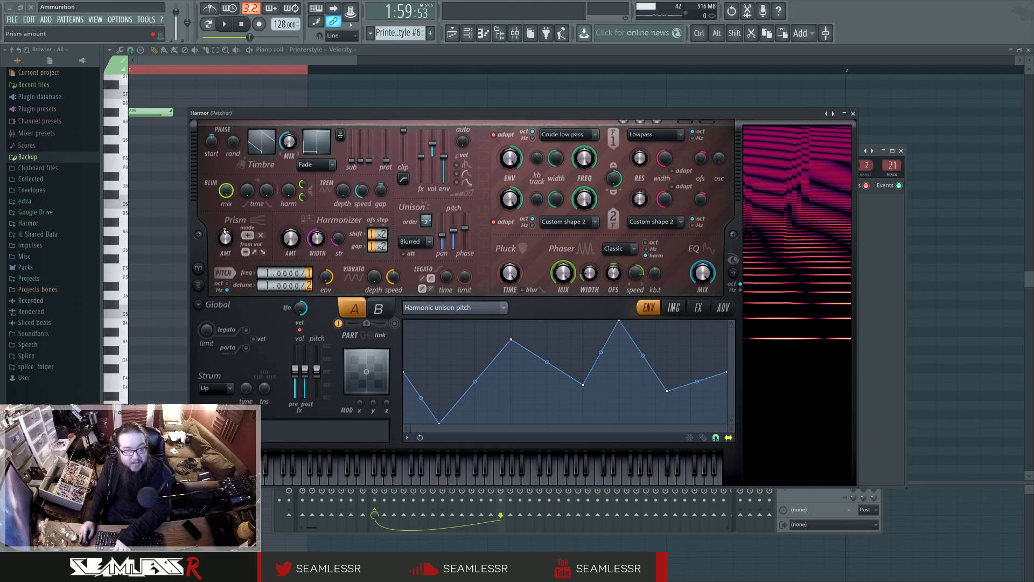
{"action": "left_click", "coordinate": [500, 306]}
{"action": "left_click", "coordinate": [623, 343]}
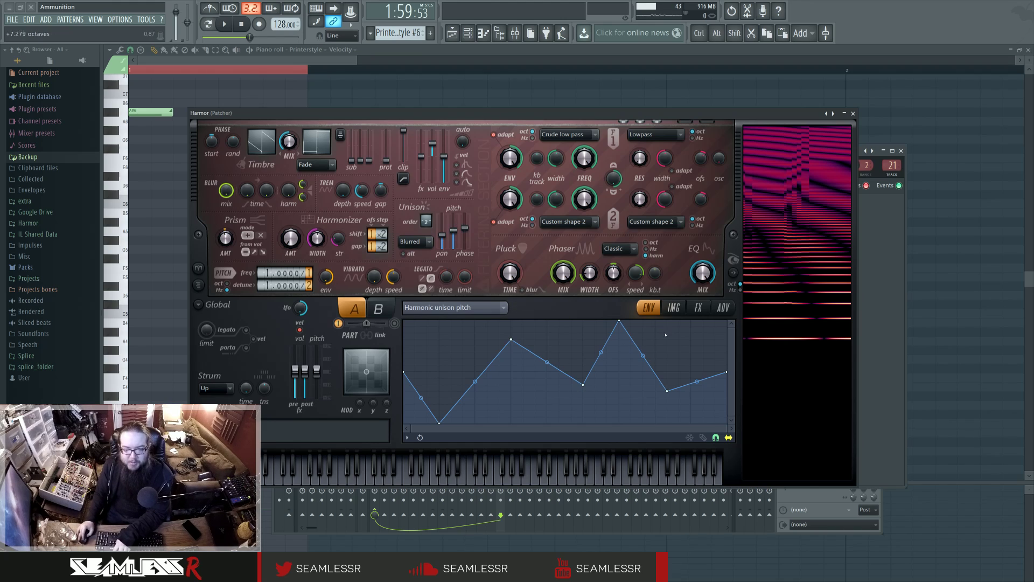
{"action": "left_click", "coordinate": [698, 307]}
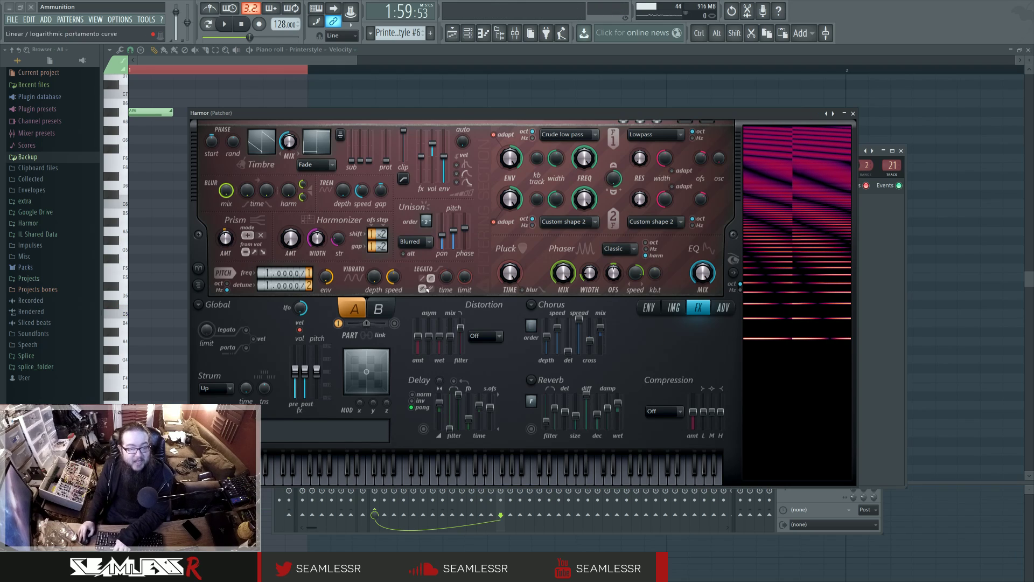
{"action": "left_click", "coordinate": [854, 114]}
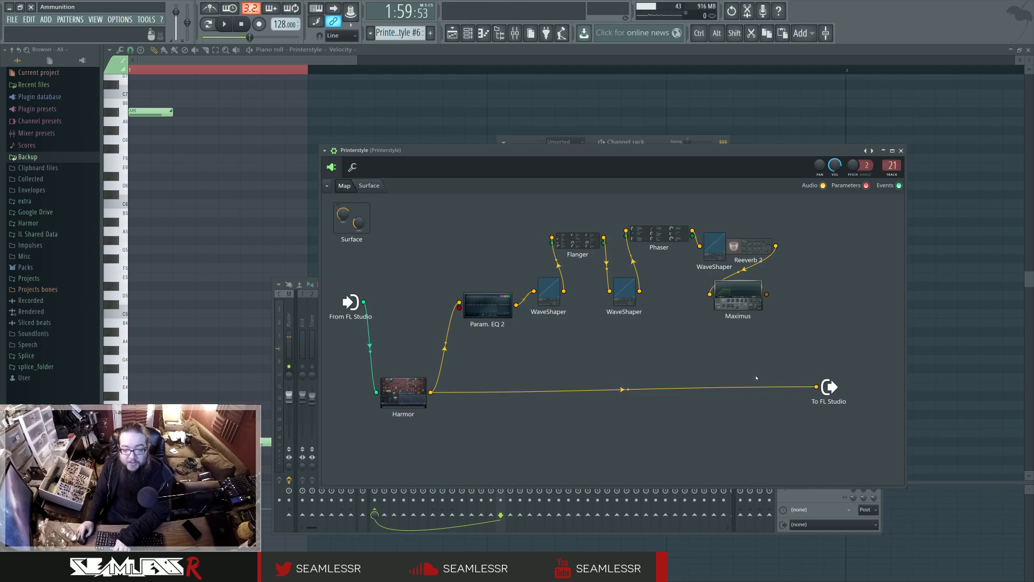
Route Param. EQ 2 to To FL Studio in place of Harmor and audition the notch filter with its EQ display open.
{"action": "left_click", "coordinate": [503, 307]}
{"action": "left_click", "coordinate": [429, 122]}
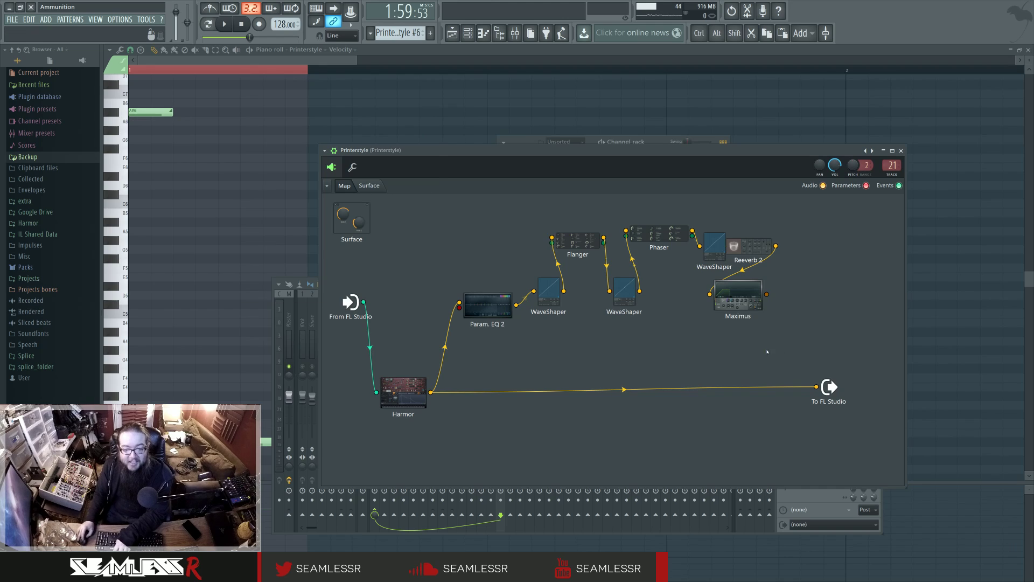
{"action": "right_click", "coordinate": [815, 386]}
{"action": "left_click_drag", "start_coordinate": [516, 305], "coordinate": [816, 386]}
{"action": "left_click", "coordinate": [491, 306]}
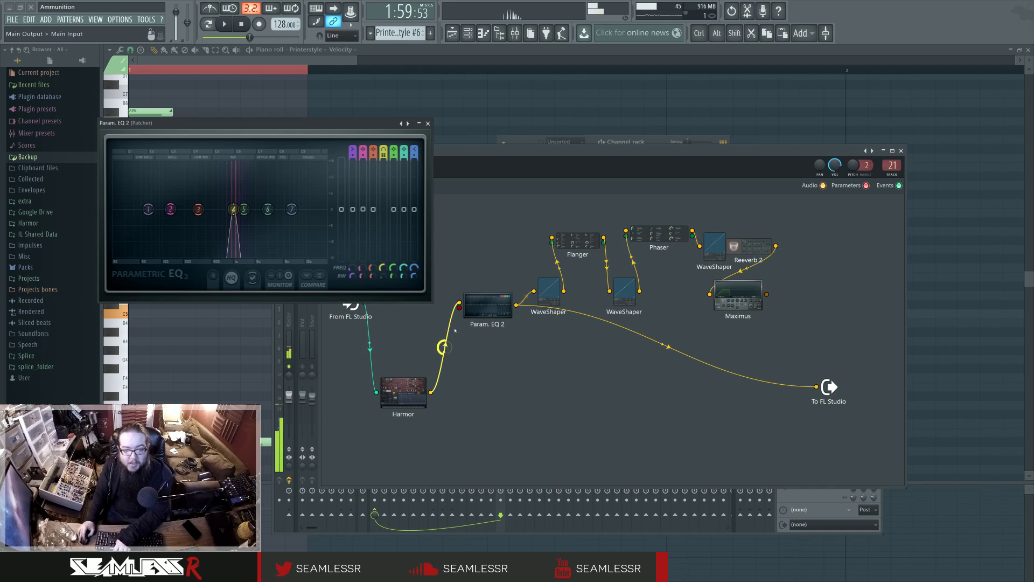
{"action": "left_click", "coordinate": [224, 23]}
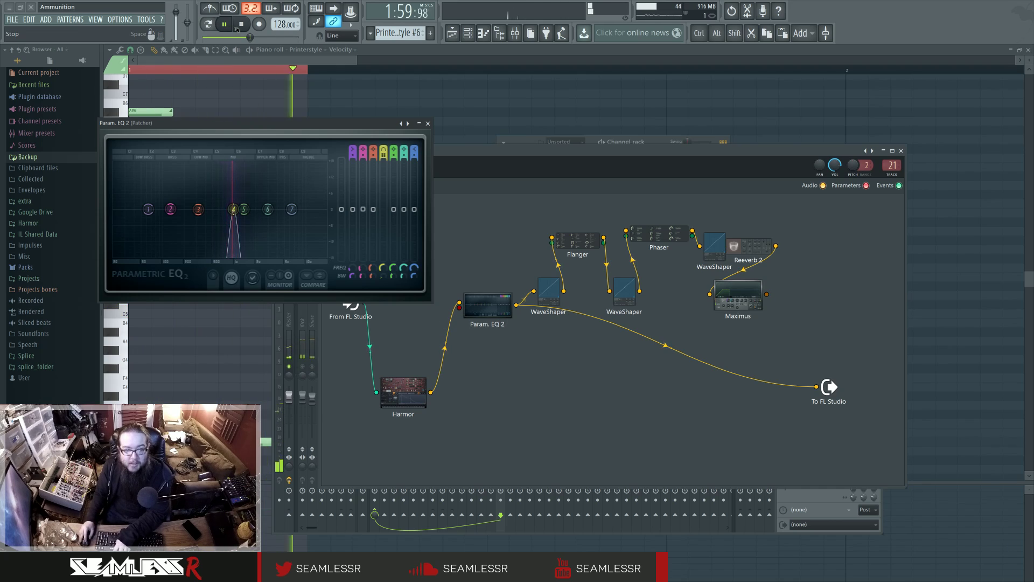
{"action": "left_click", "coordinate": [242, 24]}
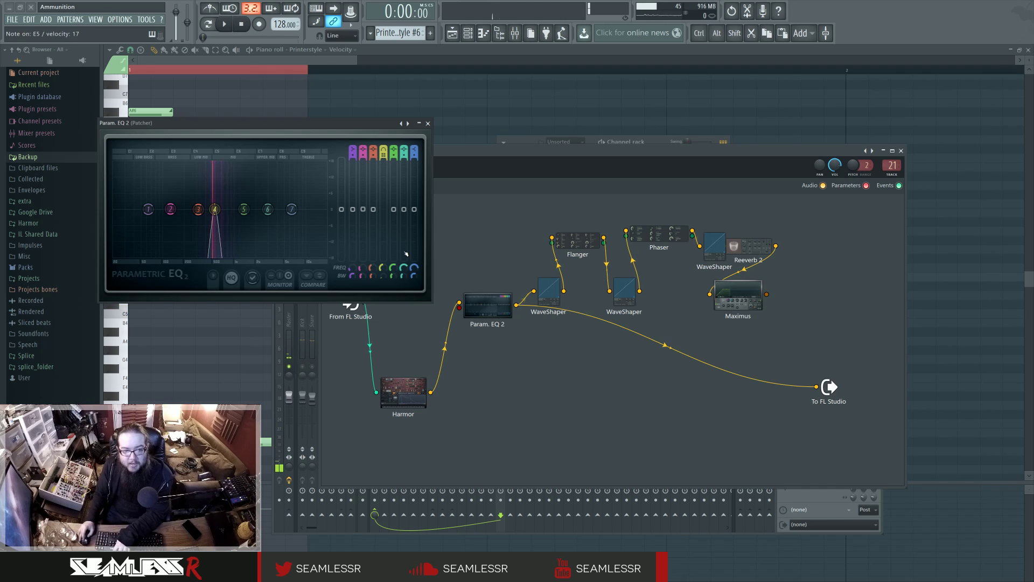
Move the output route to the first WaveShaper after Param. EQ 2 and examine its distortion curve.
{"action": "right_click", "coordinate": [562, 311]}
{"action": "left_click_drag", "start_coordinate": [562, 299], "coordinate": [816, 387]}
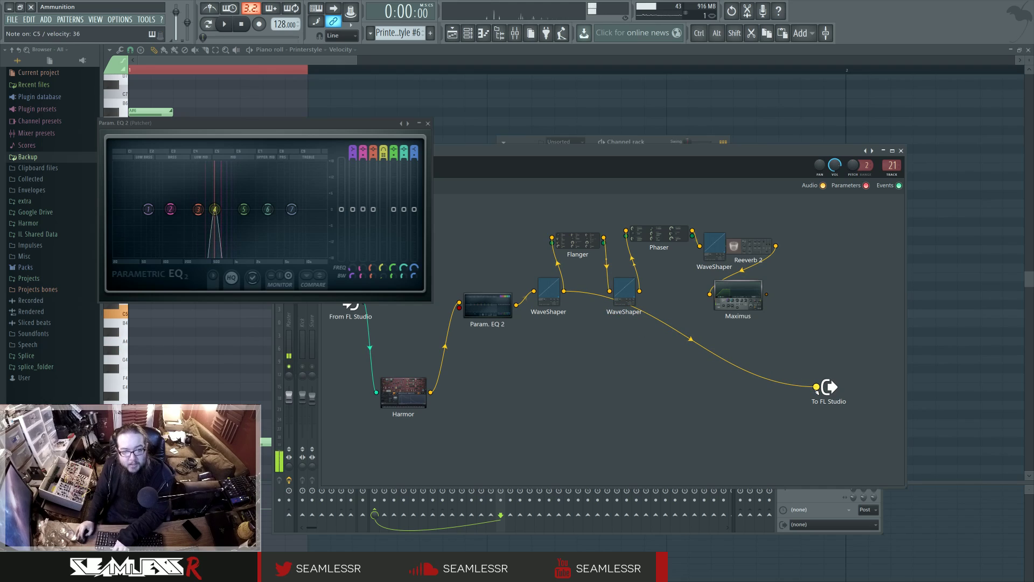
{"action": "left_click", "coordinate": [549, 289]}
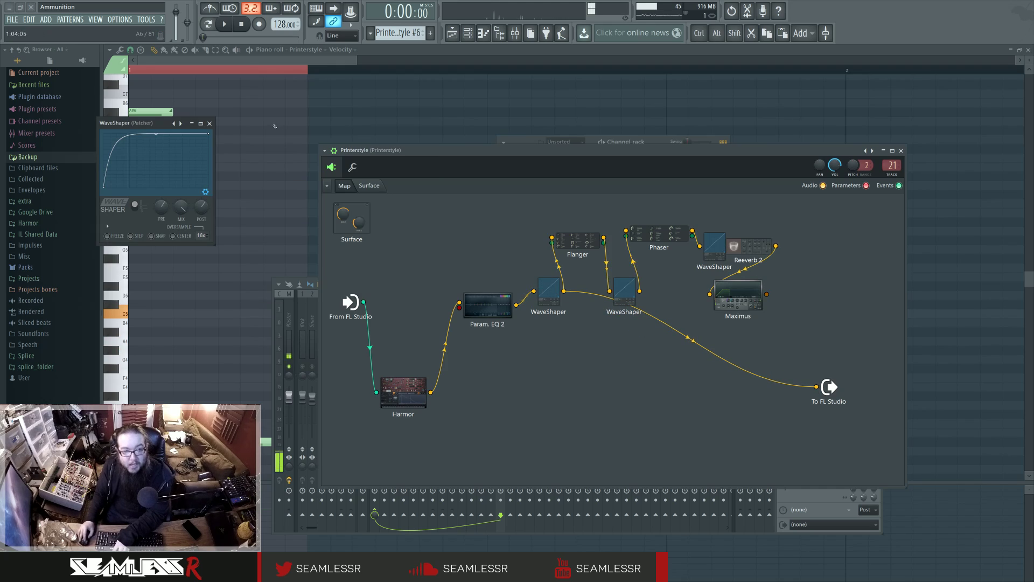
{"action": "left_click", "coordinate": [210, 123]}
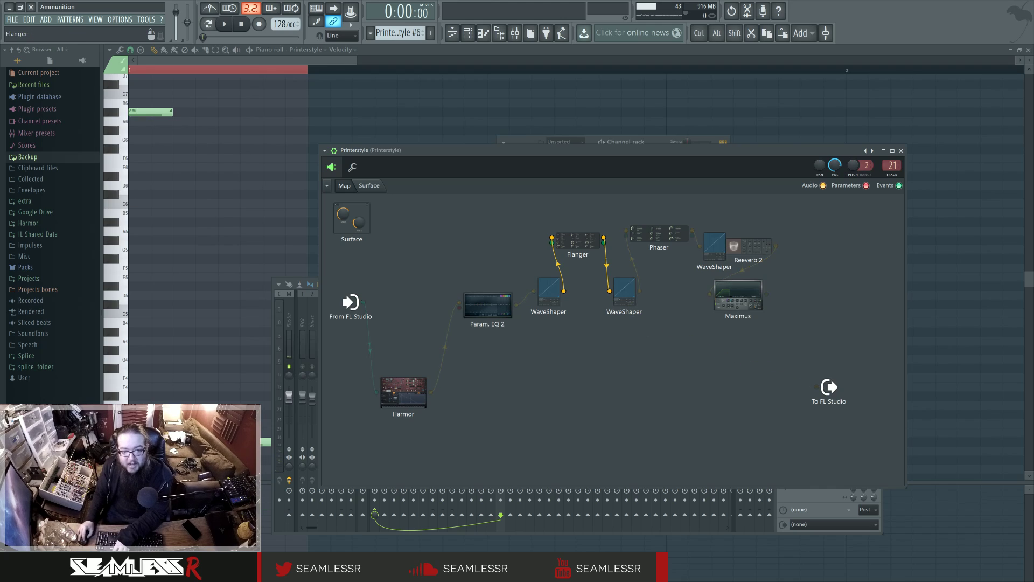
Route the WaveShaper after the Flanger to To FL Studio and audition it from the playlist position with Param. EQ 2 open.
{"action": "left_click_drag", "start_coordinate": [603, 237], "coordinate": [639, 291]}
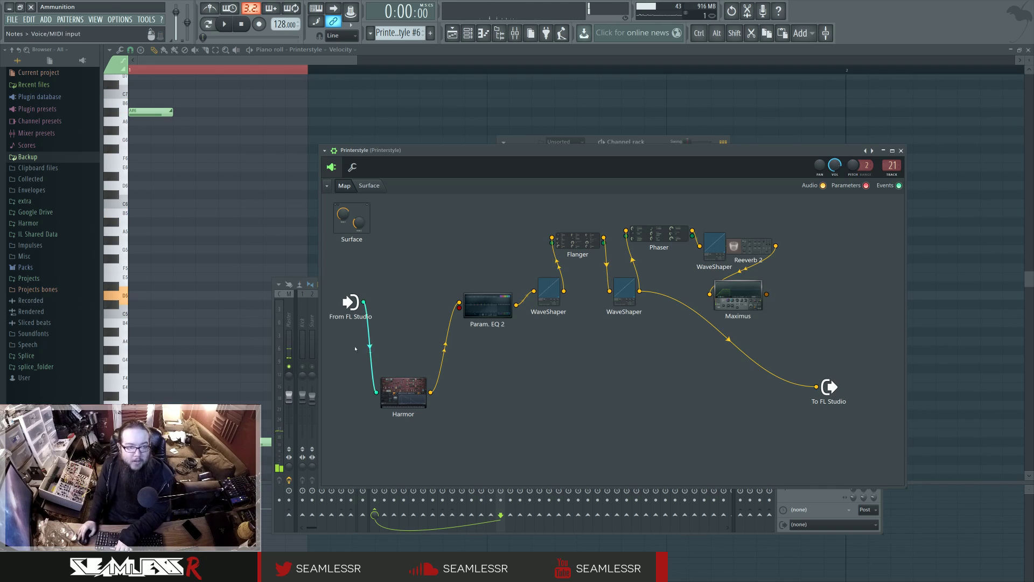
{"action": "left_click", "coordinate": [241, 24]}
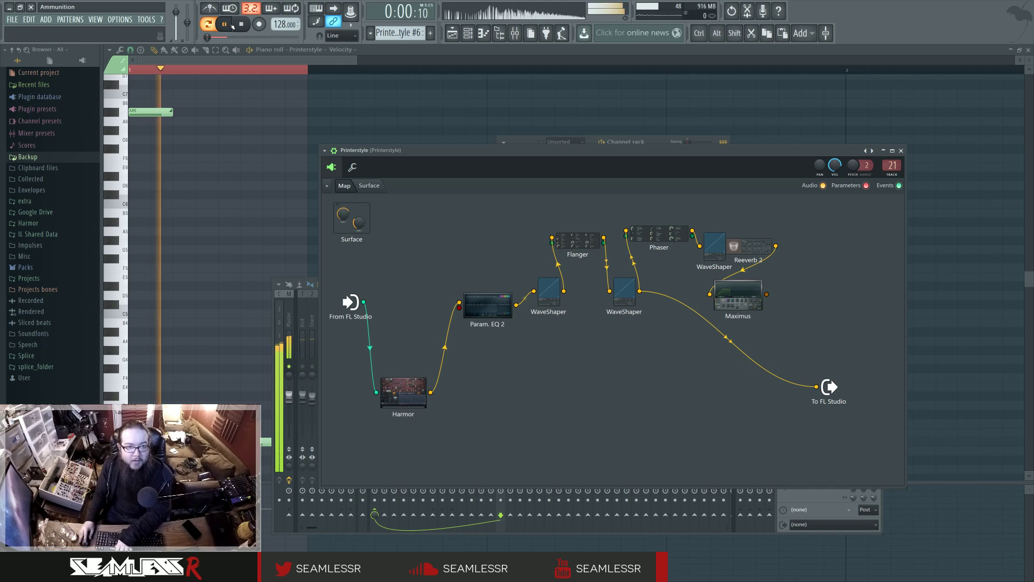
{"action": "key", "text": "F5"}
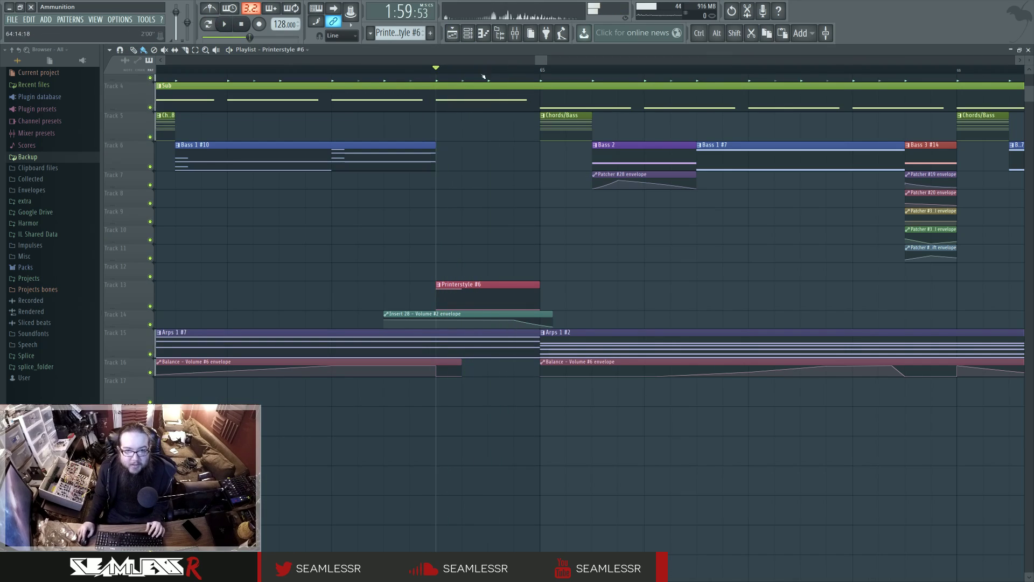
{"action": "key", "text": "space"}
{"action": "key", "text": "F6"}
{"action": "left_click", "coordinate": [570, 389]}
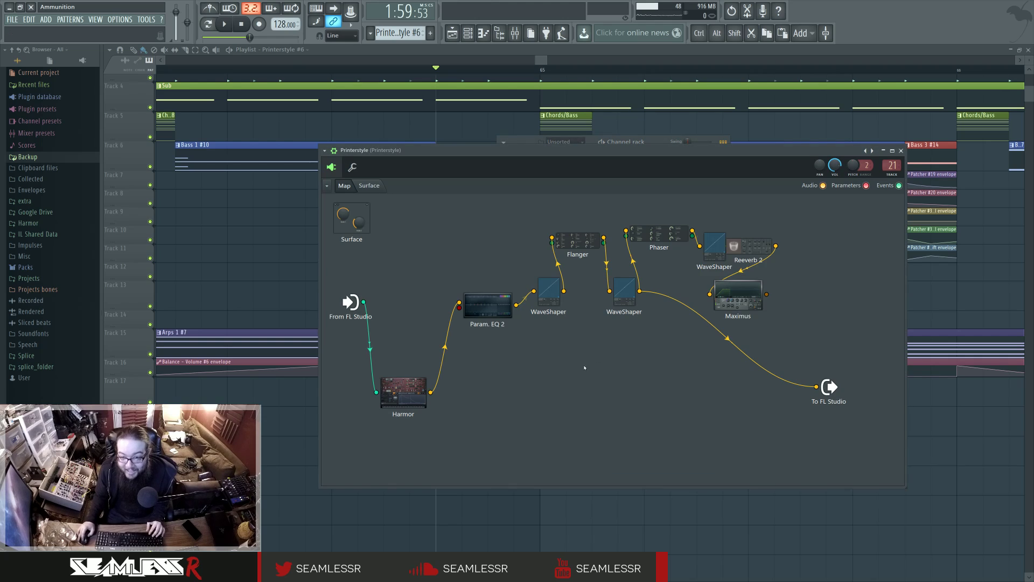
{"action": "left_click", "coordinate": [487, 305]}
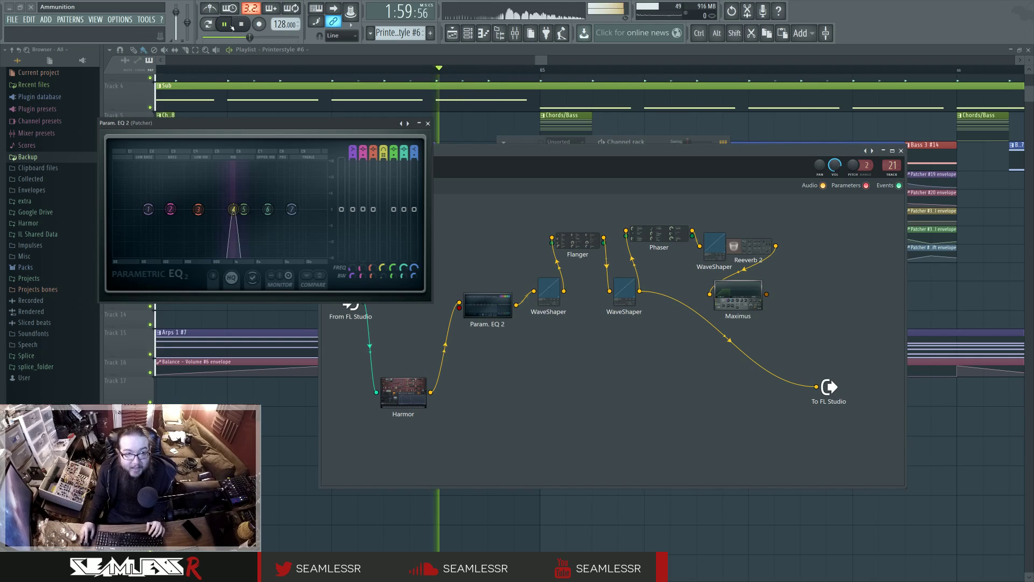
Move the WaveShaper after the Phaser clear of its neighbours and temporarily route it to To FL Studio for an audition.
{"action": "left_click_drag", "start_coordinate": [816, 387], "coordinate": [732, 351]}
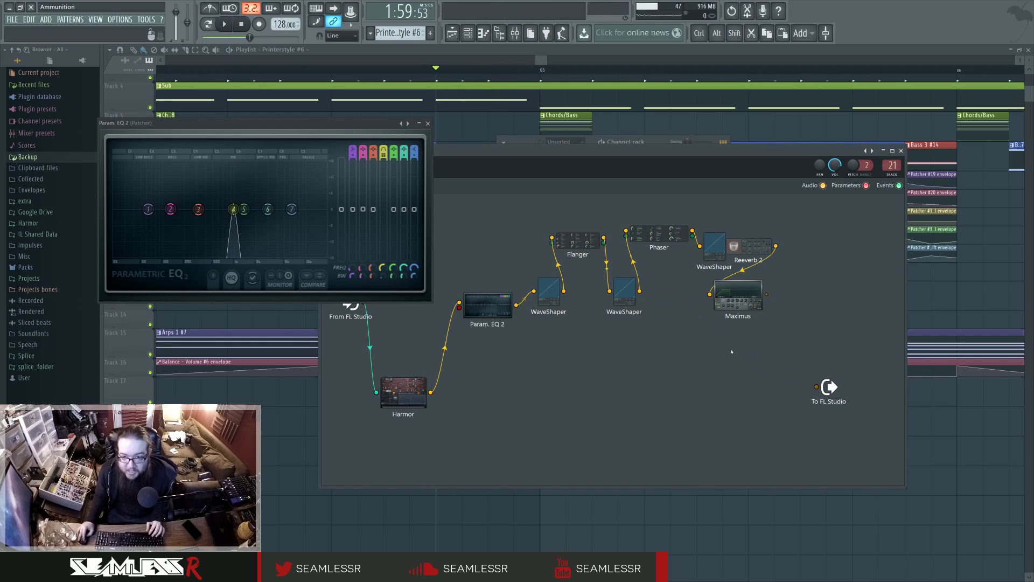
{"action": "mouse_move", "coordinate": [755, 311]}
{"action": "left_mouse_down"}
{"action": "mouse_move", "coordinate": [775, 371]}
{"action": "mouse_move", "coordinate": [816, 387]}
{"action": "mouse_move", "coordinate": [765, 323]}
{"action": "left_mouse_up"}
{"action": "key", "text": "space"}
{"action": "key", "text": "space"}
{"action": "left_click_drag", "start_coordinate": [714, 245], "coordinate": [817, 393]}
{"action": "key", "text": "space"}
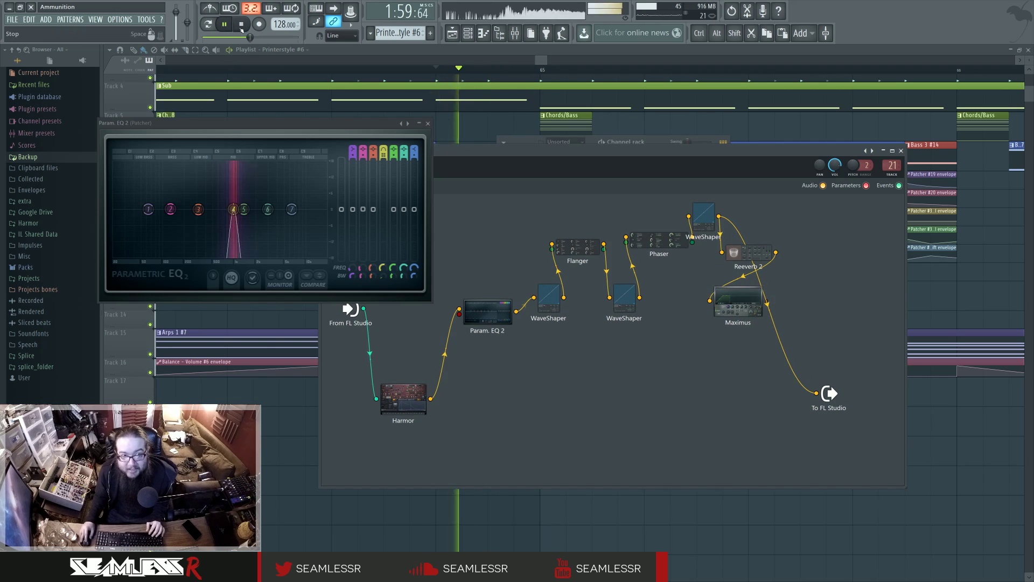
{"action": "key", "text": "space"}
{"action": "key", "text": "ctrl+z"}
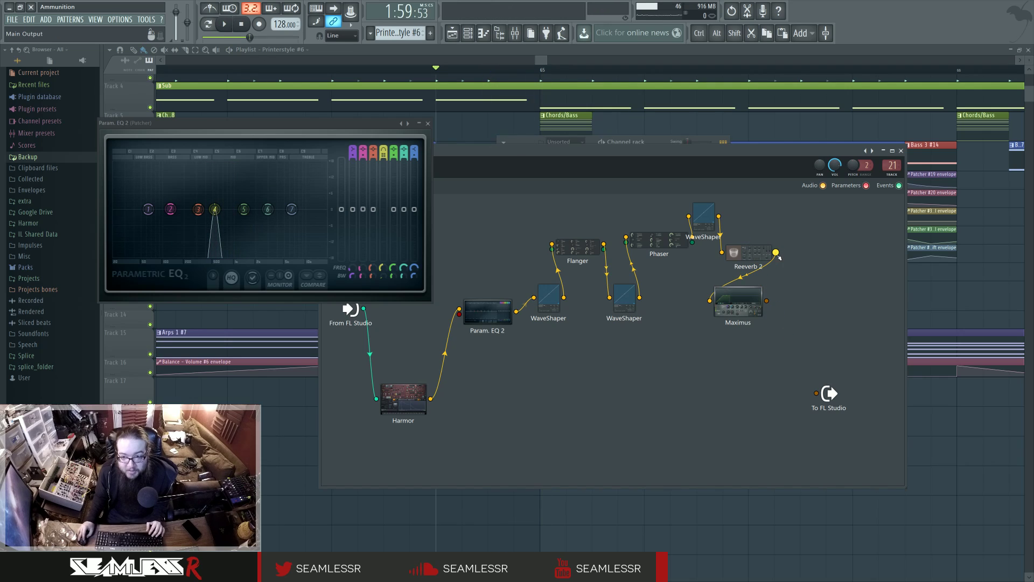
Open Reeverb 2, route its output to To FL Studio for an audition, and remove that route.
{"action": "double_click", "coordinate": [751, 256]}
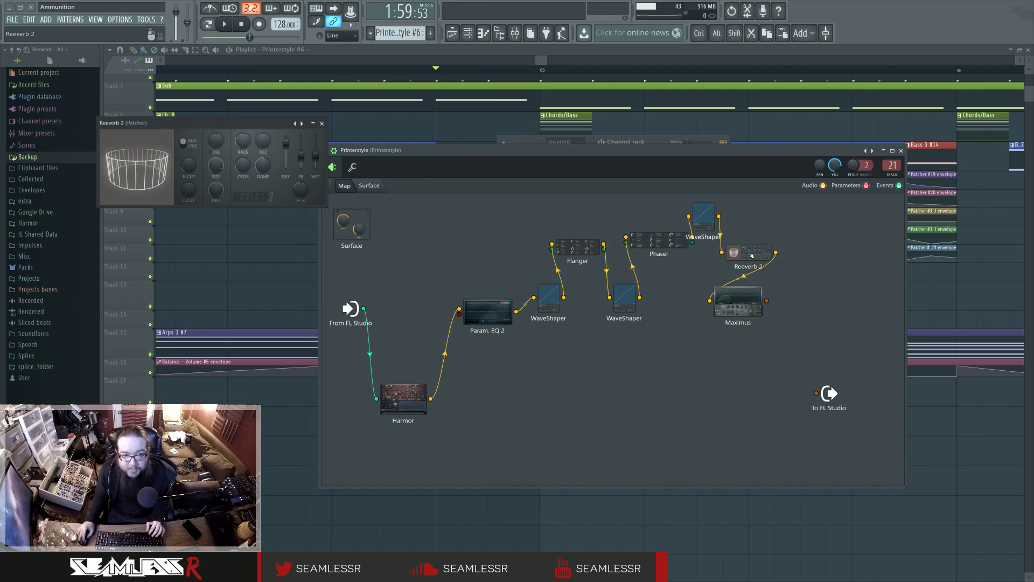
{"action": "left_click_drag", "start_coordinate": [776, 252], "coordinate": [816, 392]}
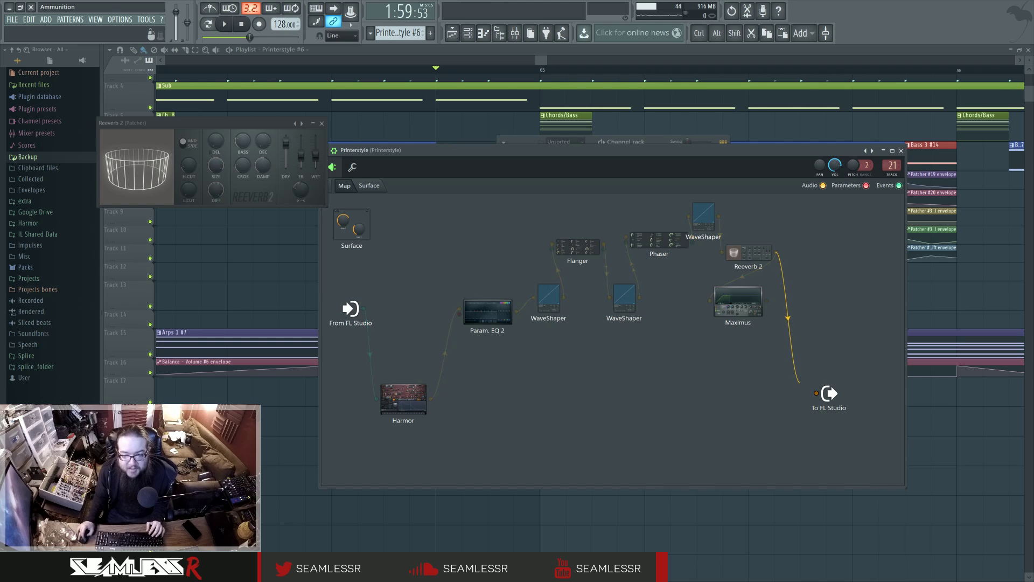
{"action": "key", "text": "space"}
{"action": "key", "text": "space"}
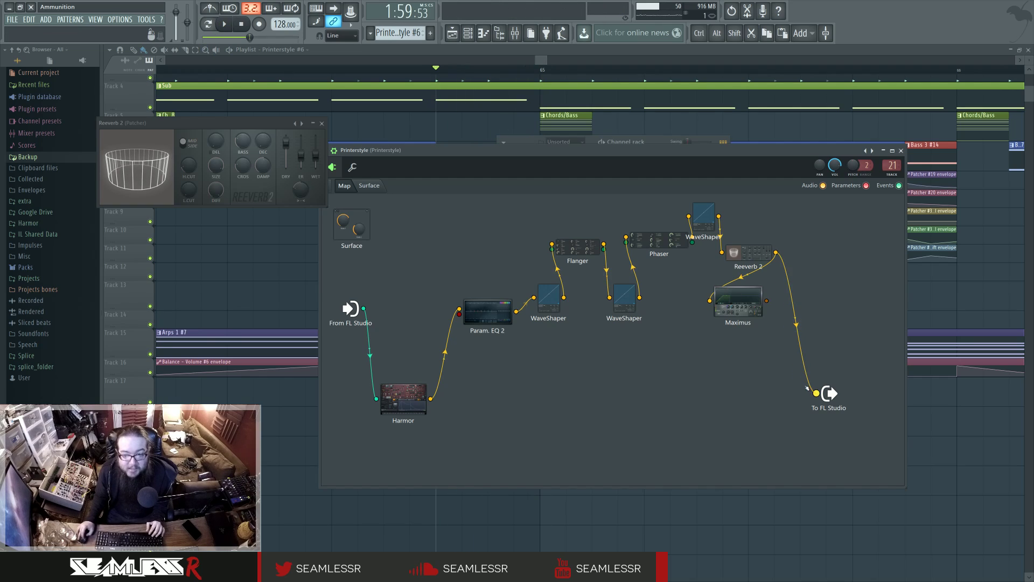
{"action": "key", "text": "ctrl+z"}
Reconnect Maximus to To FL Studio, audition the full chain, and open Maximus to show its band settings.
{"action": "left_click_drag", "start_coordinate": [766, 300], "coordinate": [816, 392]}
{"action": "key", "text": "space"}
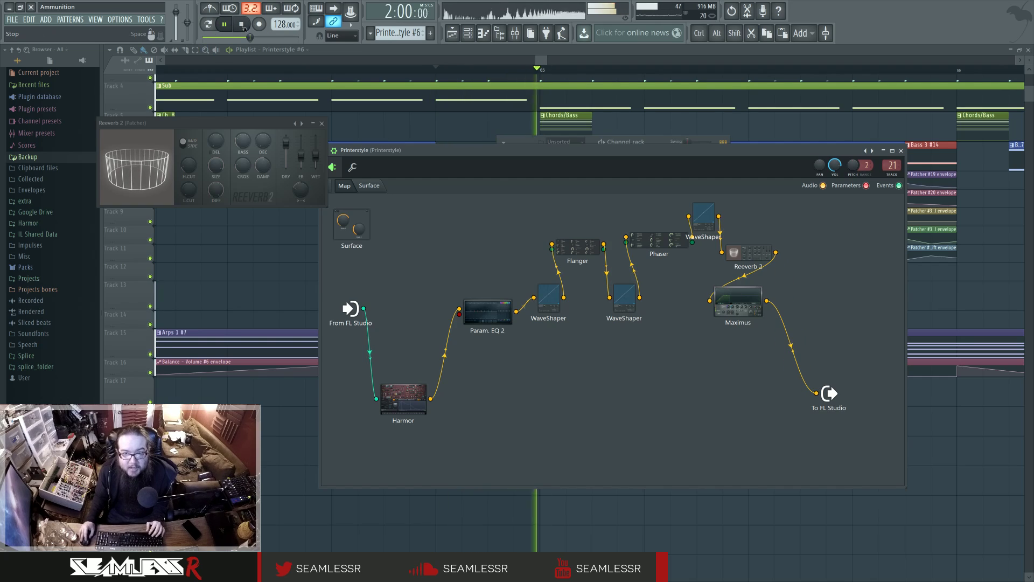
{"action": "key", "text": "space"}
{"action": "double_click", "coordinate": [743, 303]}
{"action": "left_click", "coordinate": [447, 134]}
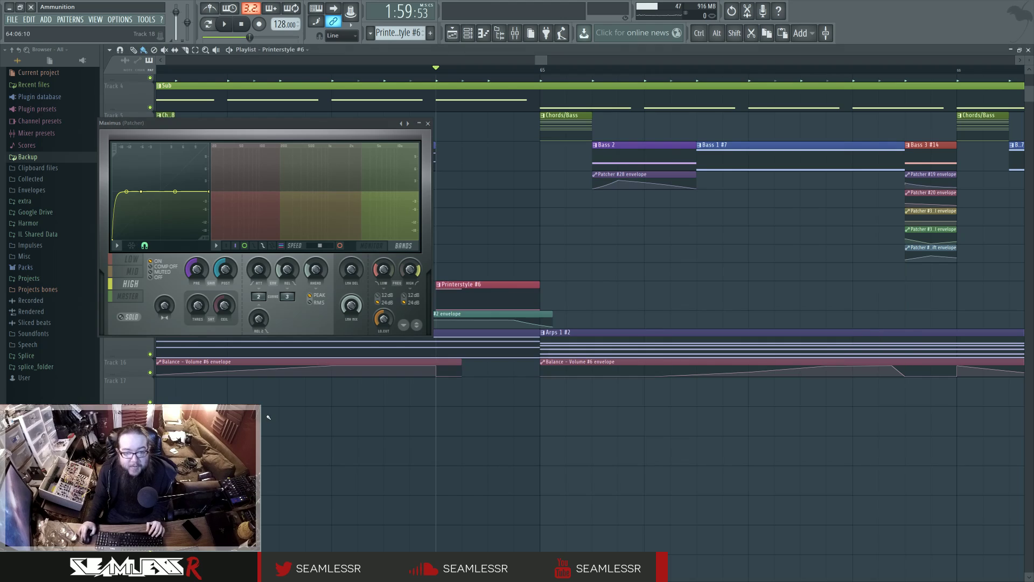
Play Printerstyle #6 in context from the playlist, check the mixer, and continue through to the next Printerstyle clip.
{"action": "key", "text": "space"}
{"action": "left_click", "coordinate": [448, 139]}
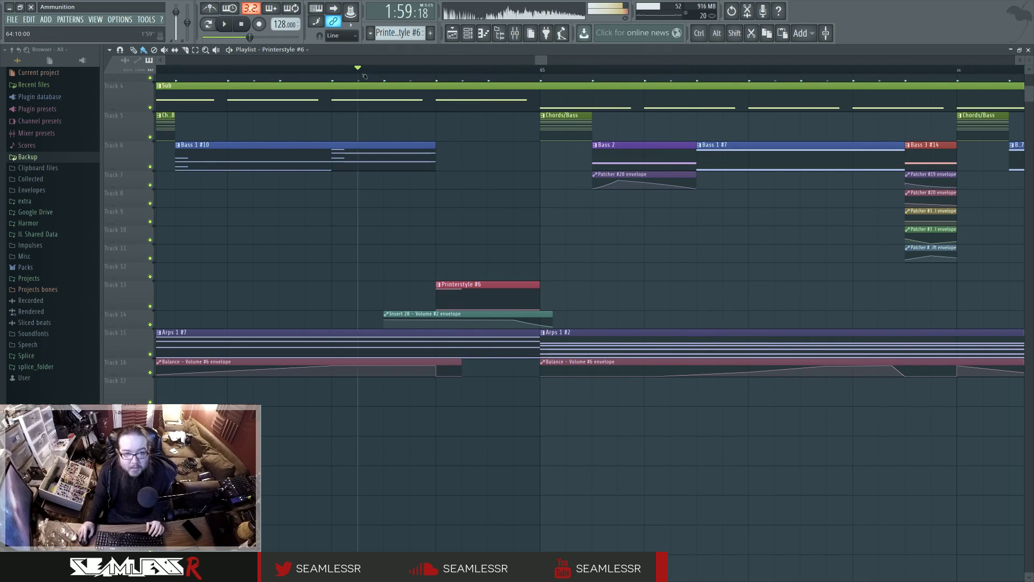
{"action": "left_click", "coordinate": [515, 33]}
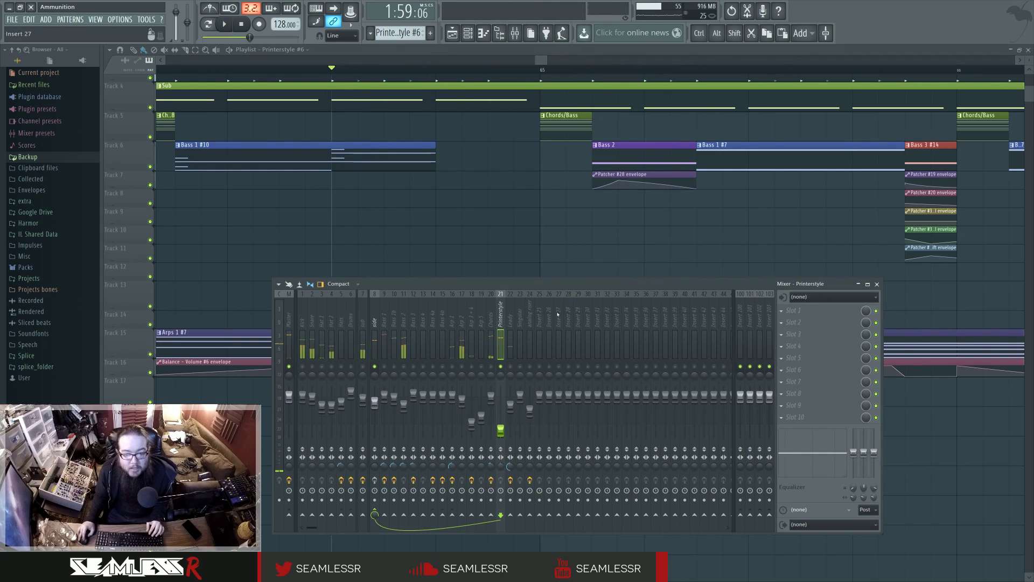
{"action": "left_click", "coordinate": [515, 32]}
{"action": "scroll", "coordinate": [498, 220], "scroll_direction": "down", "scroll_amount": 3}
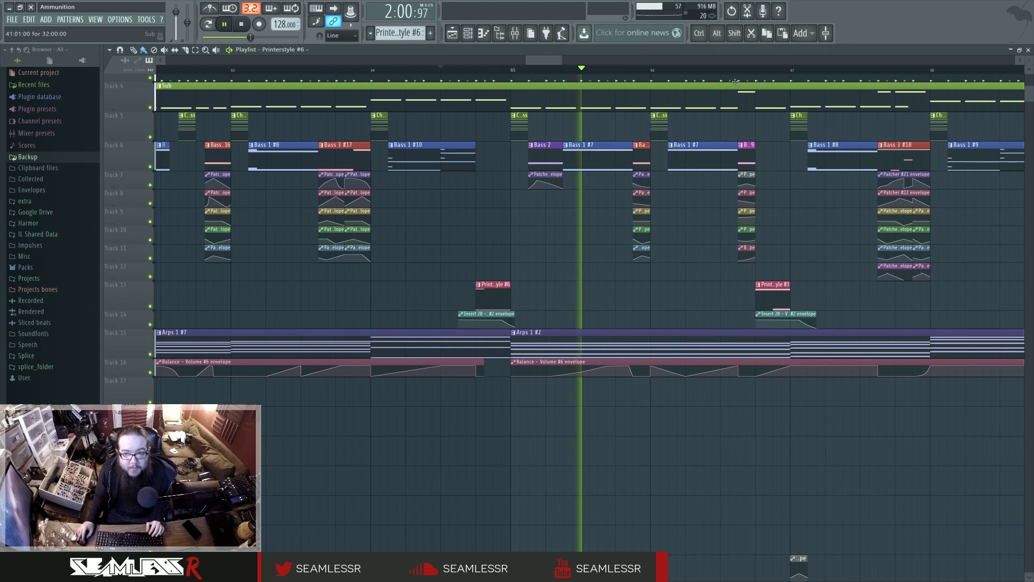
{"action": "key", "text": "space"}
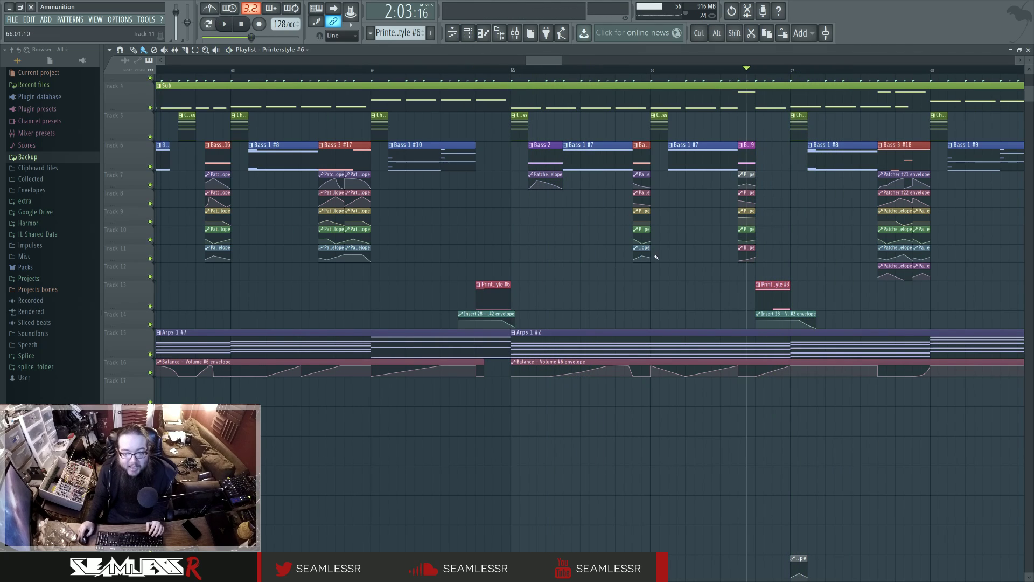
Reopen the Printerstyle Patcher from the channel rack and audition it with Param. EQ 2 displayed.
{"action": "key", "text": "space"}
{"action": "key", "text": "space"}
{"action": "key", "text": "F6"}
{"action": "left_click", "coordinate": [566, 389]}
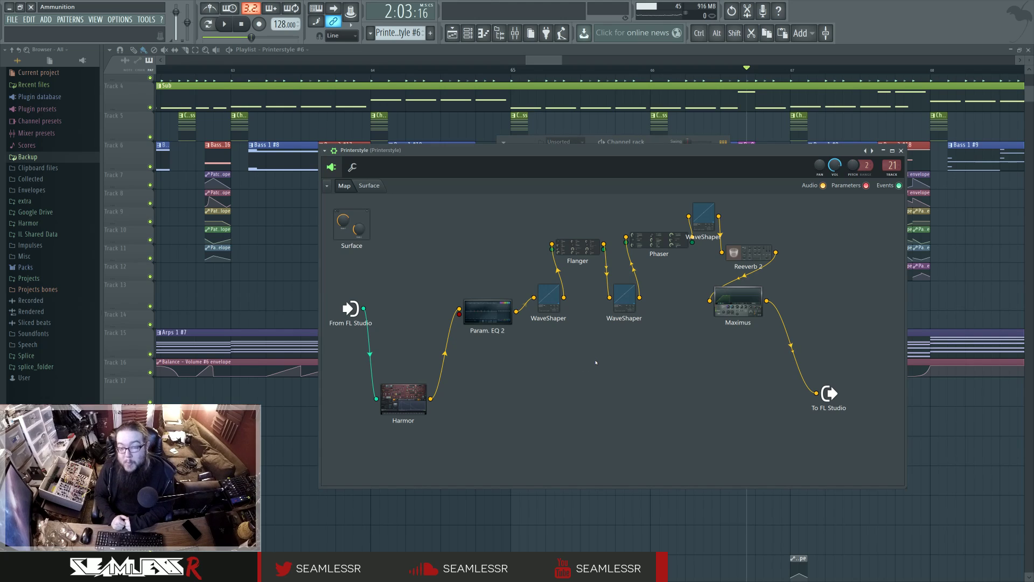
{"action": "left_click", "coordinate": [495, 308]}
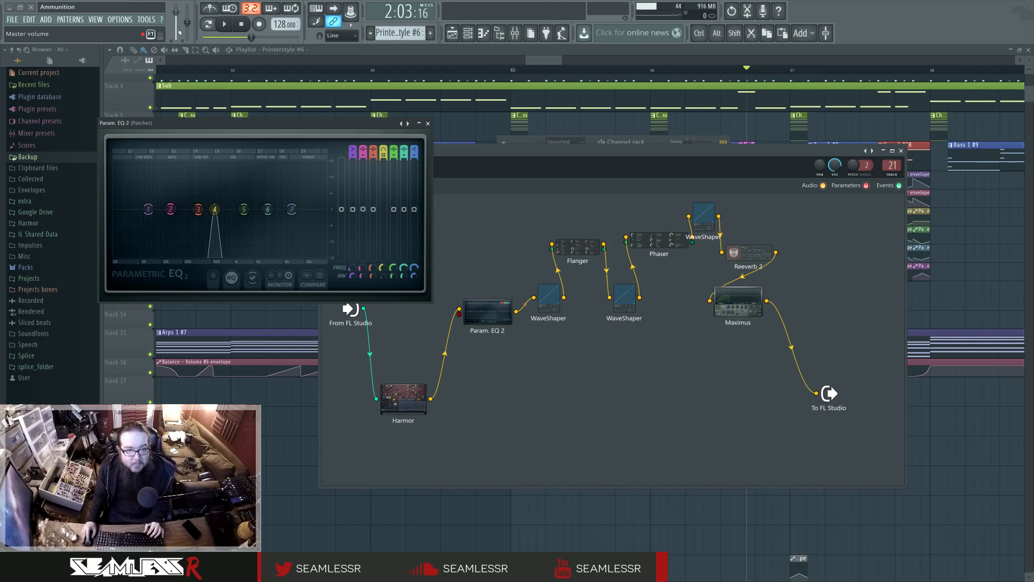
{"action": "key", "text": "space"}
{"action": "key", "text": "space"}
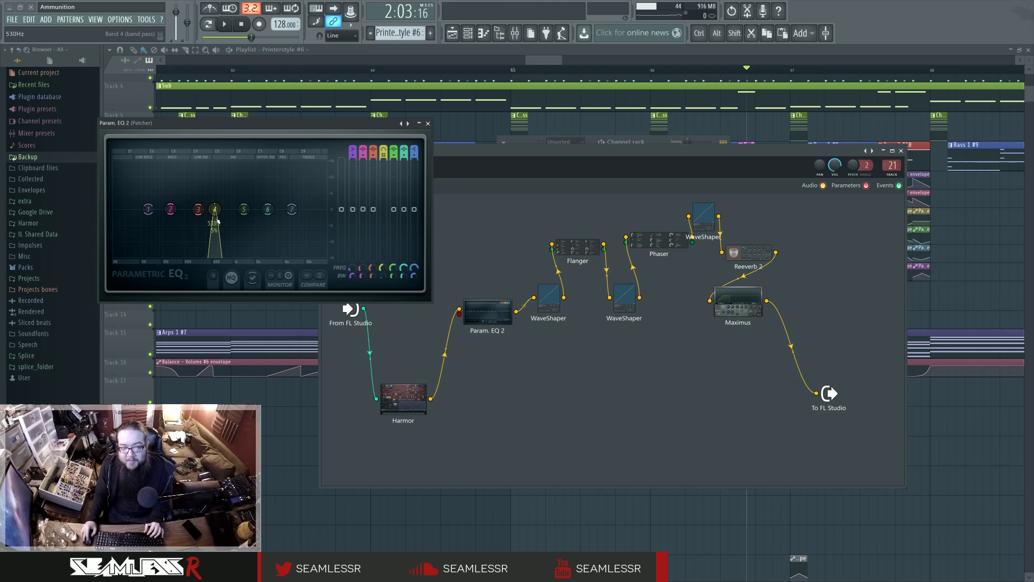
Open the Printerstyle #3 pattern to view its notes, close Param. EQ 2, and return to the playlist.
{"action": "left_click", "coordinate": [263, 319]}
{"action": "double_click", "coordinate": [760, 299]}
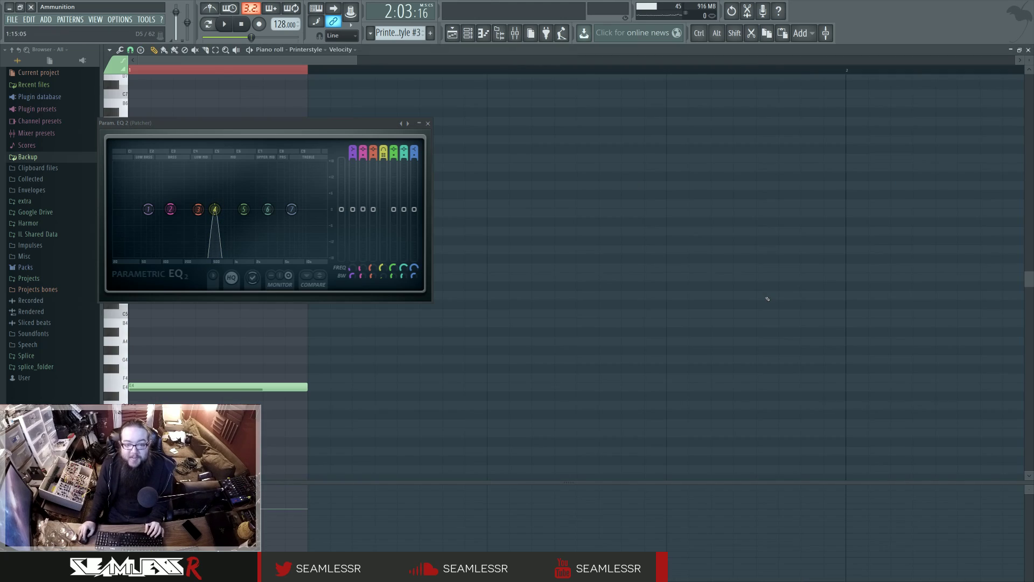
{"action": "left_click", "coordinate": [428, 123]}
{"action": "left_click", "coordinate": [452, 33]}
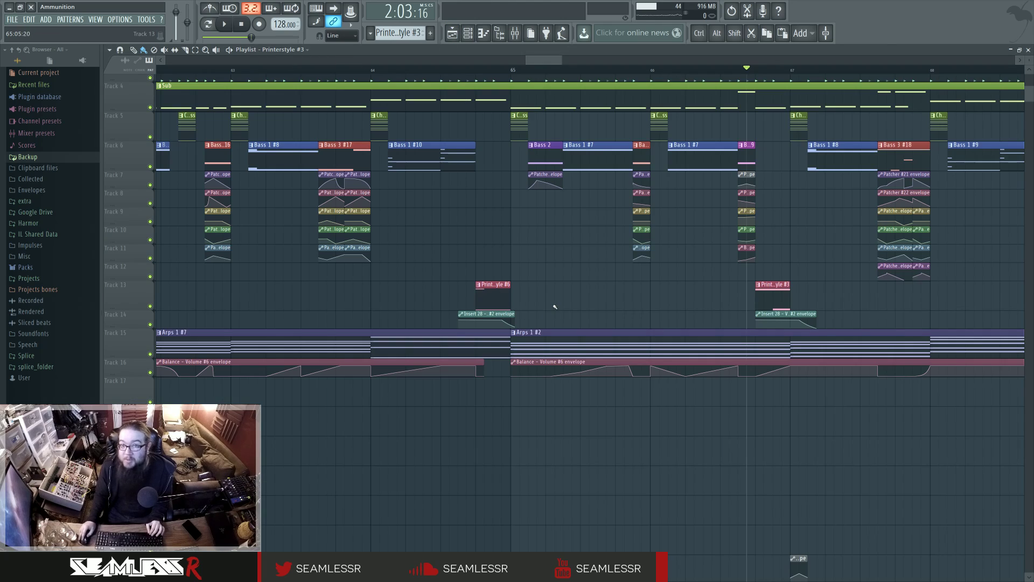
Play the track at several Printerstyle clips on Track 13 across the second drop.
{"action": "scroll", "coordinate": [555, 307], "scroll_direction": "down", "scroll_amount": 5}
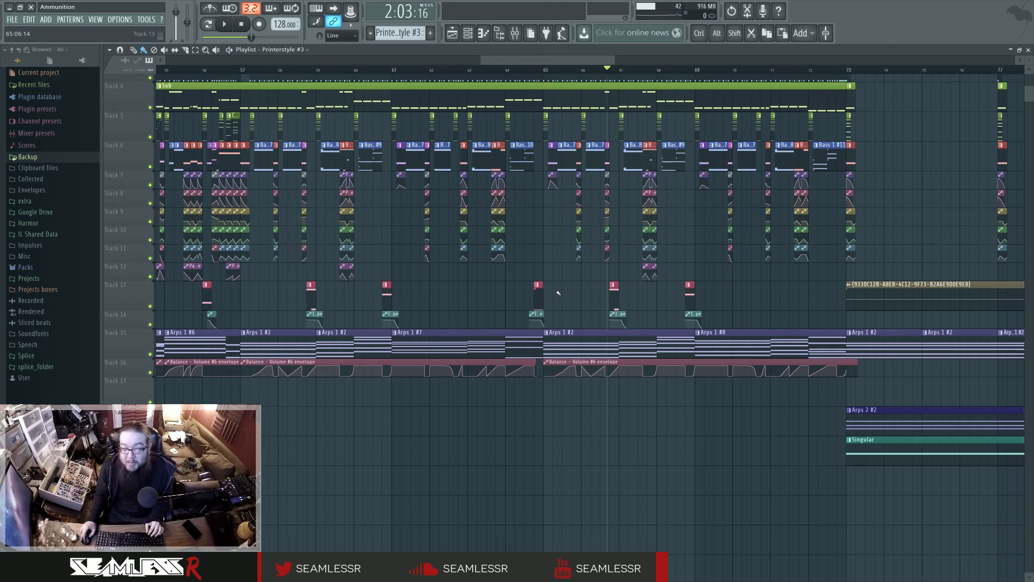
{"action": "left_click", "coordinate": [306, 72]}
{"action": "key", "text": "space"}
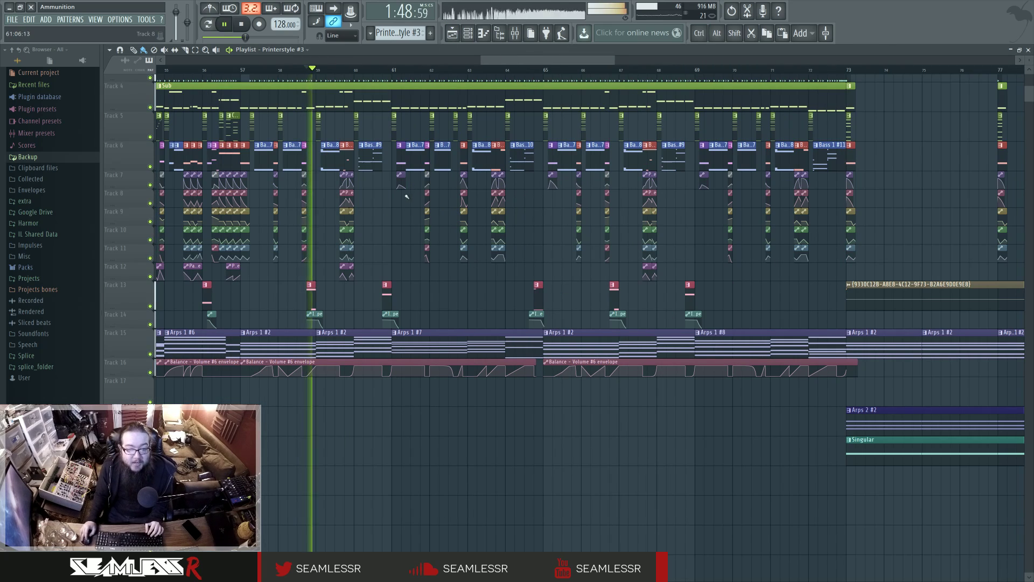
{"action": "left_click", "coordinate": [388, 73]}
{"action": "left_click", "coordinate": [200, 73]}
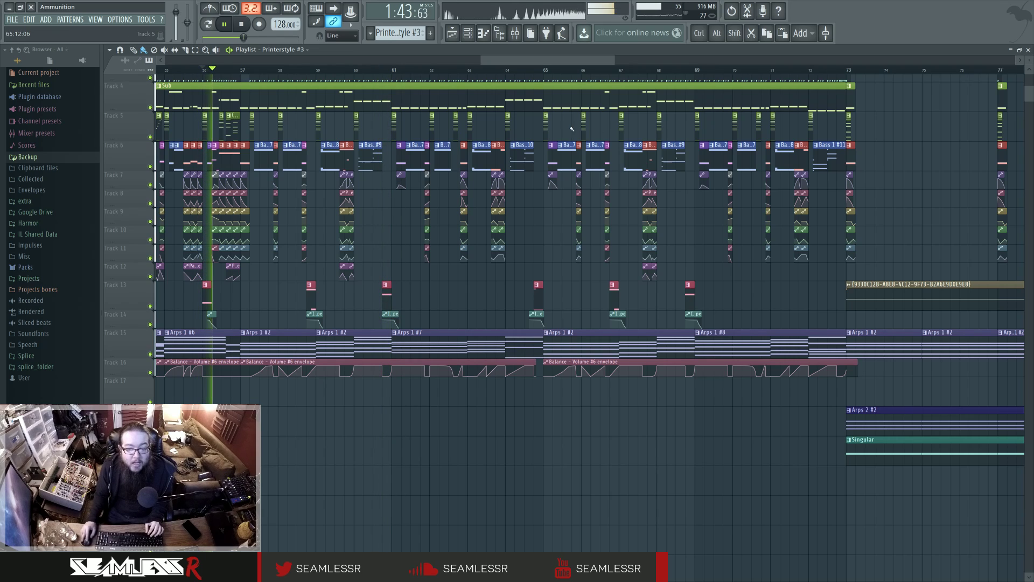
{"action": "left_click", "coordinate": [681, 74]}
{"action": "key", "text": "space"}
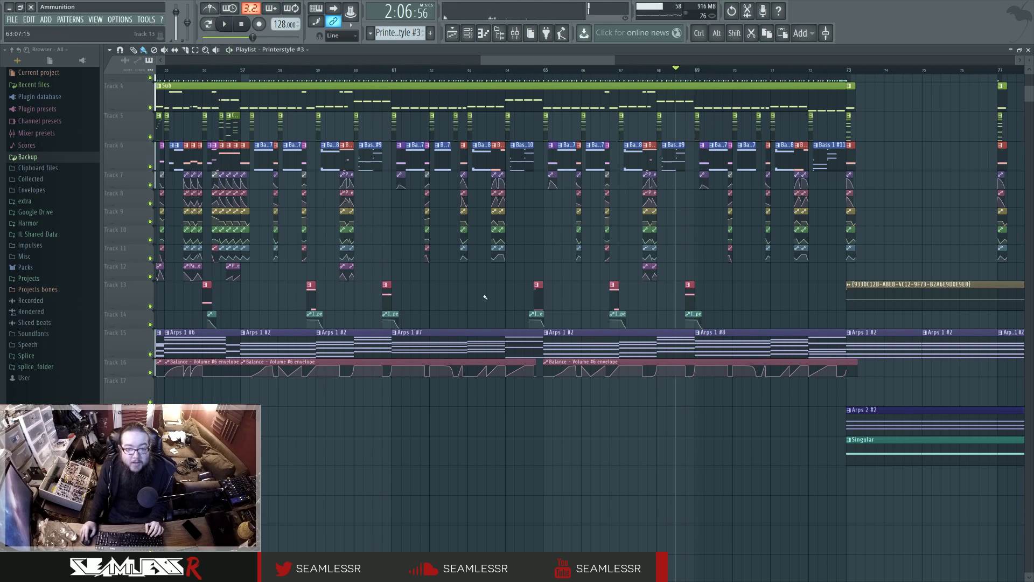
Play the earlier section of the arrangement from the Printerstyle clip near bar 53.
{"action": "scroll", "coordinate": [623, 295], "scroll_direction": "left", "scroll_amount": 4}
{"action": "scroll", "coordinate": [674, 314], "scroll_direction": "up", "scroll_amount": 1}
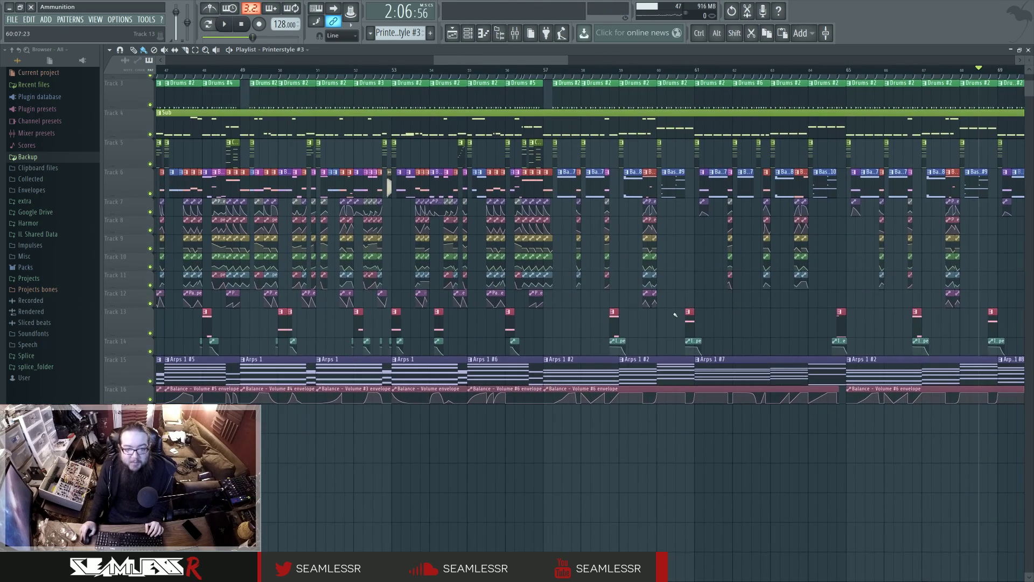
{"action": "left_click", "coordinate": [388, 71]}
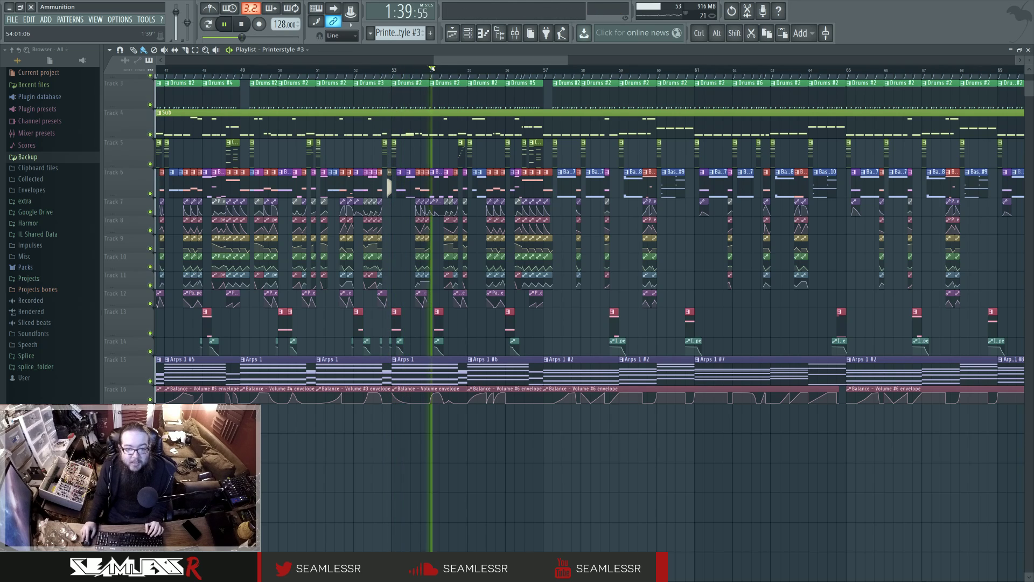
Stop playback and reopen the Printerstyle Patcher from the channel rack to review its full effects chain.
{"action": "key", "text": "space"}
{"action": "scroll", "coordinate": [613, 337], "scroll_direction": "right", "scroll_amount": 3}
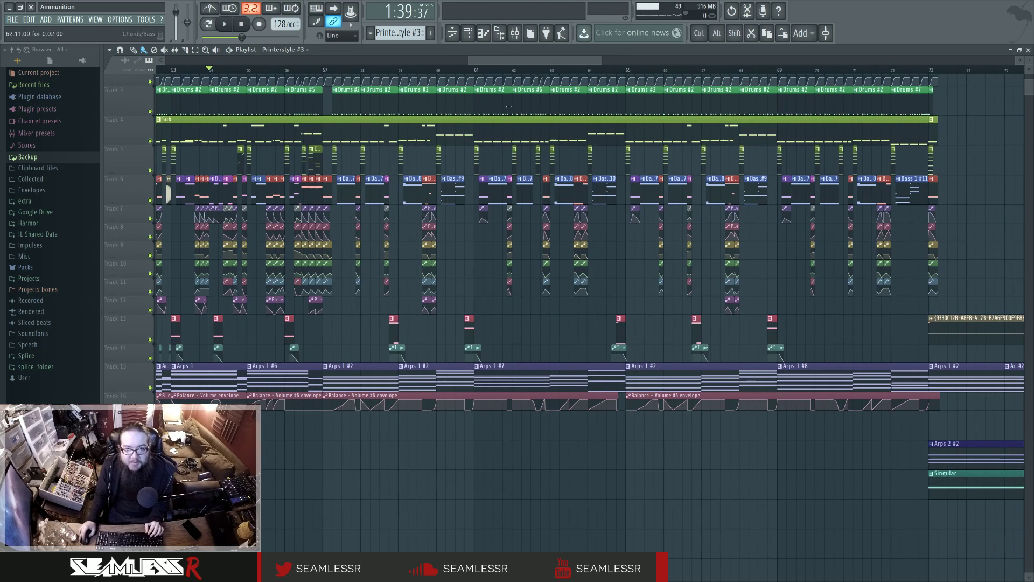
{"action": "left_click", "coordinate": [484, 33]}
{"action": "left_click", "coordinate": [557, 386]}
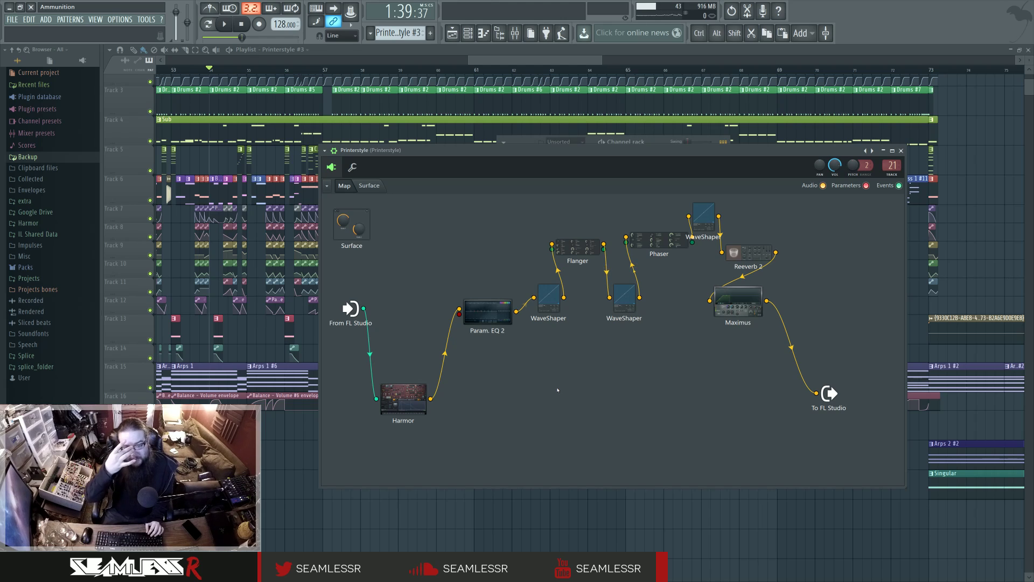
{"action": "right_click", "coordinate": [560, 384]}
{"action": "left_click", "coordinate": [536, 370]}
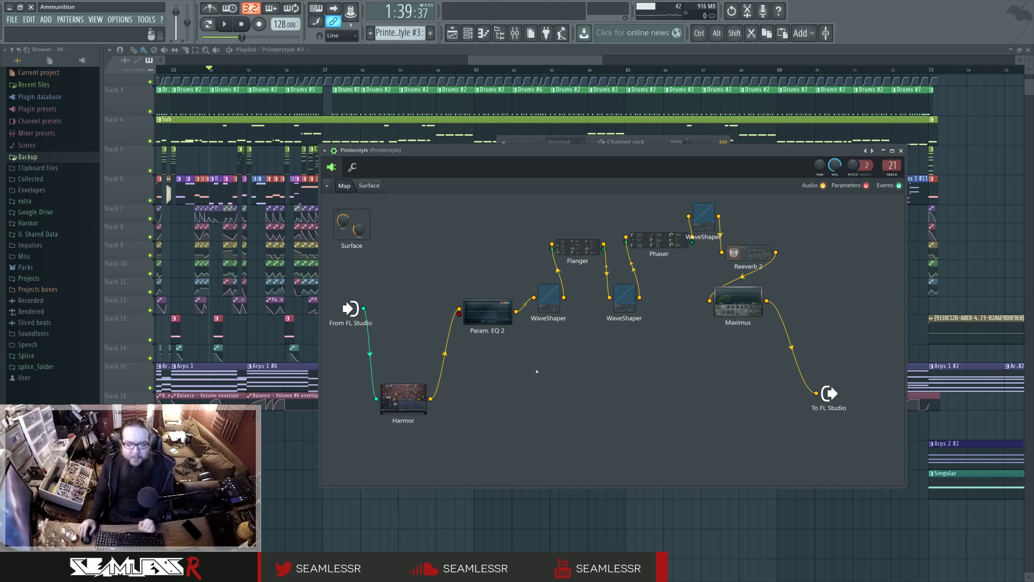
Close the Printerstyle Patcher and the channel rack, and survey the whole arrangement in the playlist from the intro onward.
{"action": "left_click", "coordinate": [901, 151]}
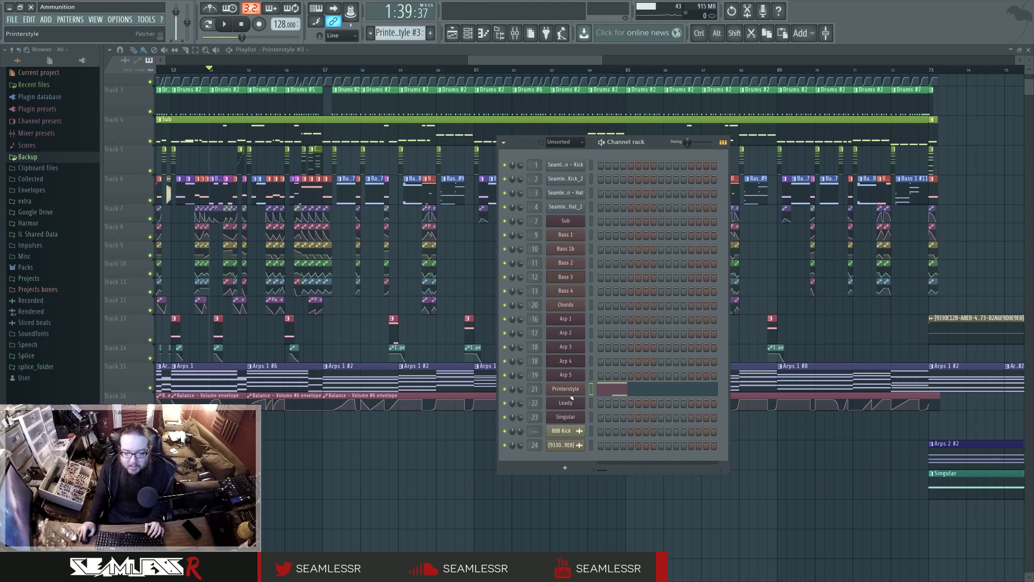
{"action": "key", "text": "F6"}
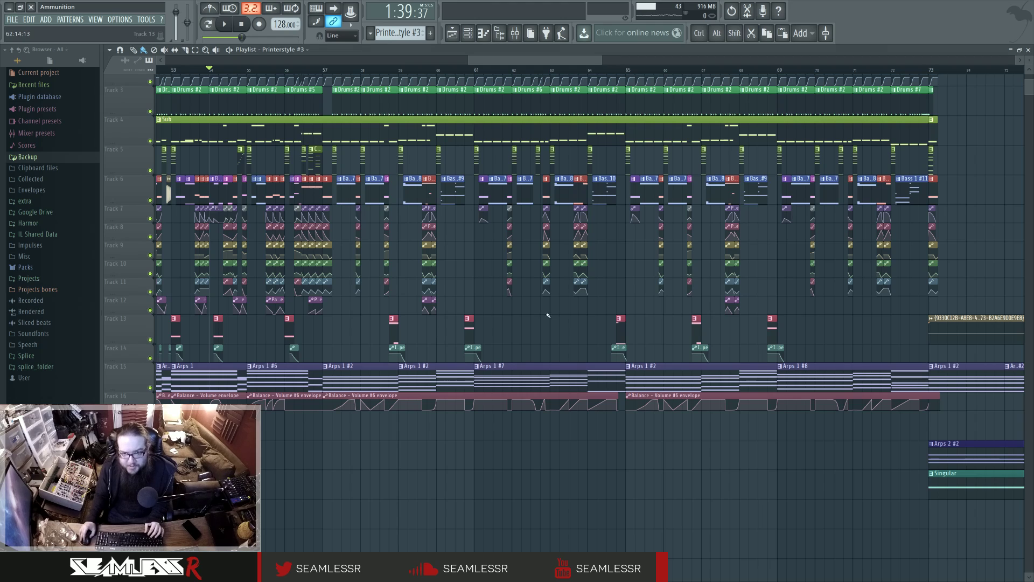
{"action": "scroll", "coordinate": [539, 323], "scroll_direction": "up", "scroll_amount": 3}
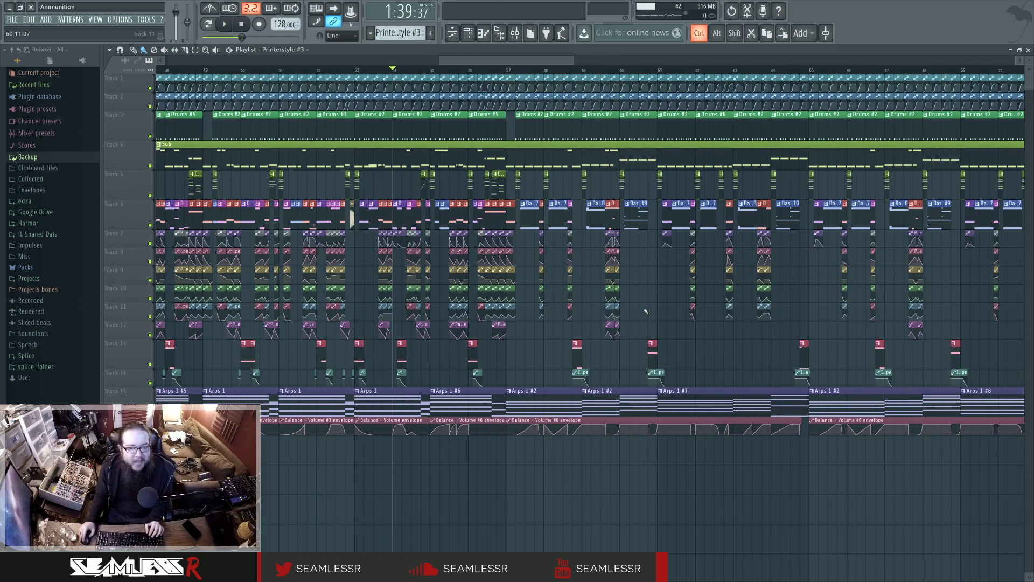
{"action": "scroll", "coordinate": [646, 310], "scroll_direction": "down", "scroll_amount": 3}
{"action": "left_click_drag", "start_coordinate": [656, 340], "coordinate": [648, 528]}
{"action": "left_click_drag", "start_coordinate": [544, 442], "coordinate": [477, 388]}
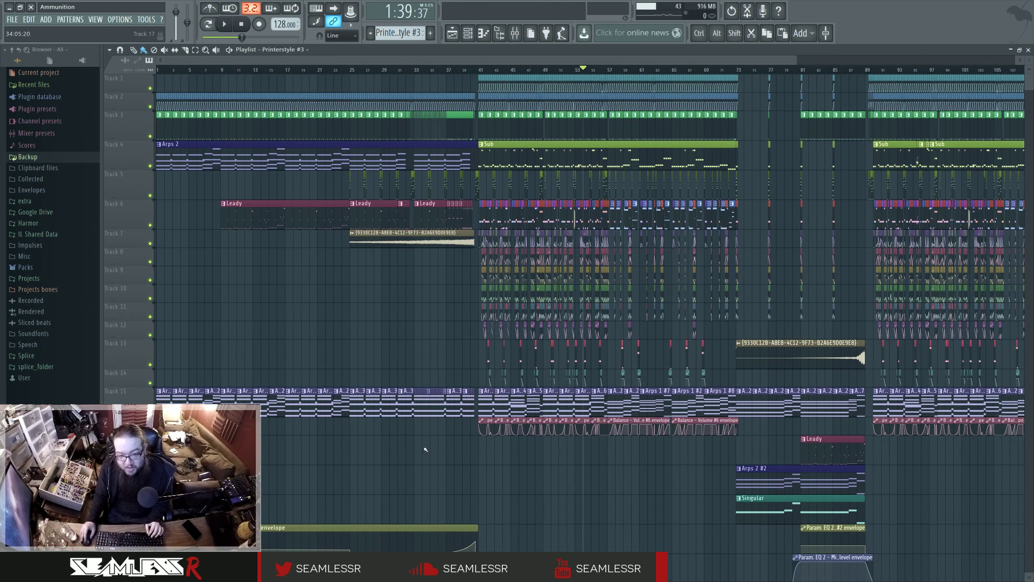